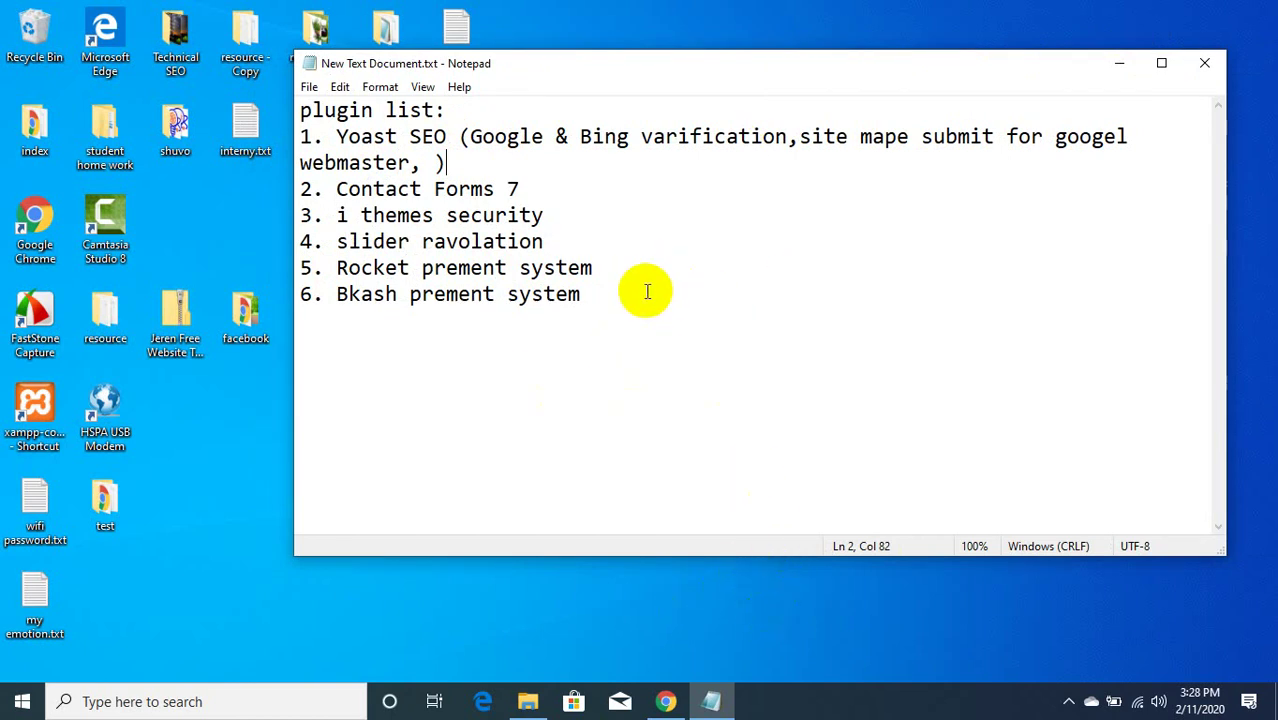
# Review entries 2 to 6 of the plugin list in the text document.
pyautogui.moveTo(581, 294); pyautogui.dragTo(305, 197)
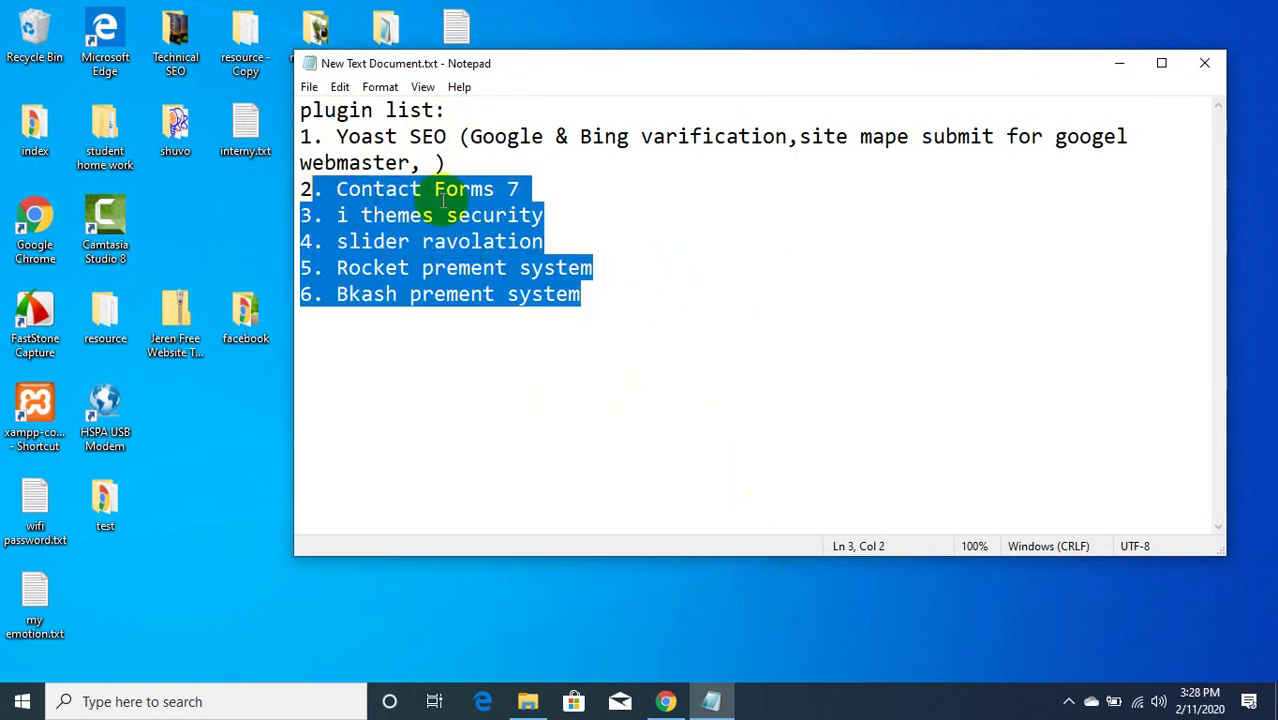
pyautogui.click(592, 292)
pyautogui.moveTo(650, 285); pyautogui.dragTo(337, 189)
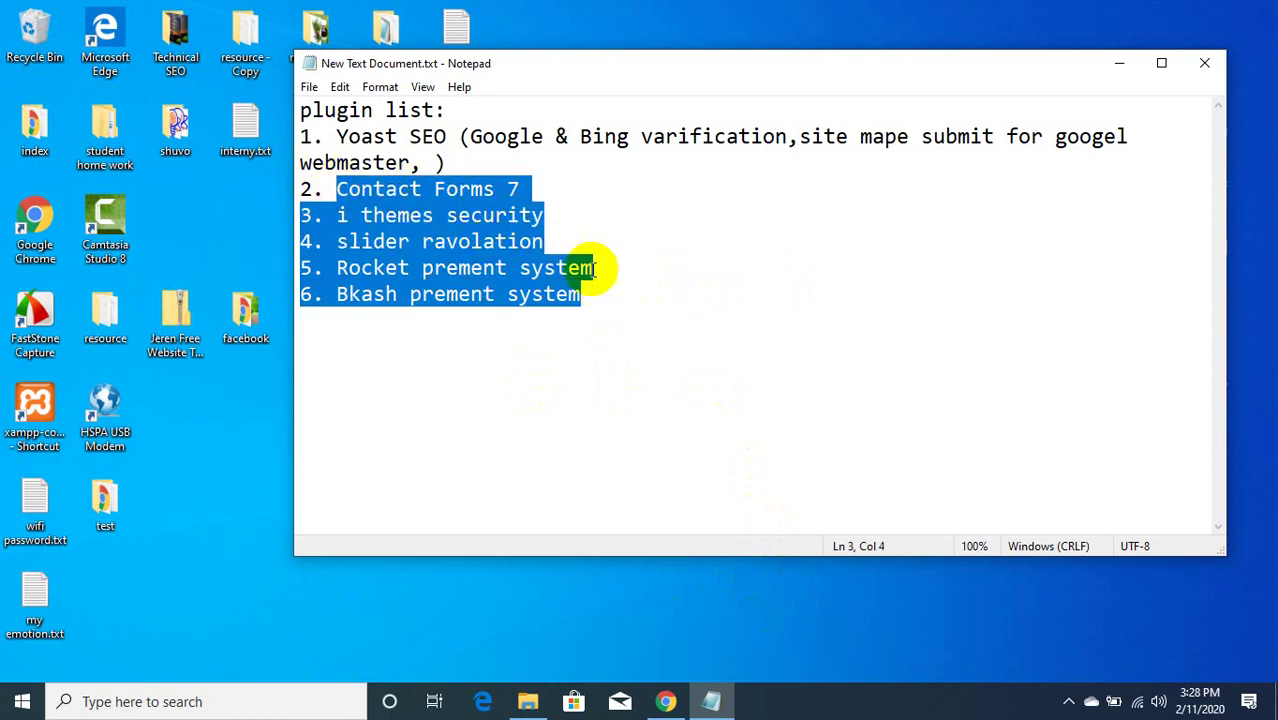
pyautogui.click(606, 234)
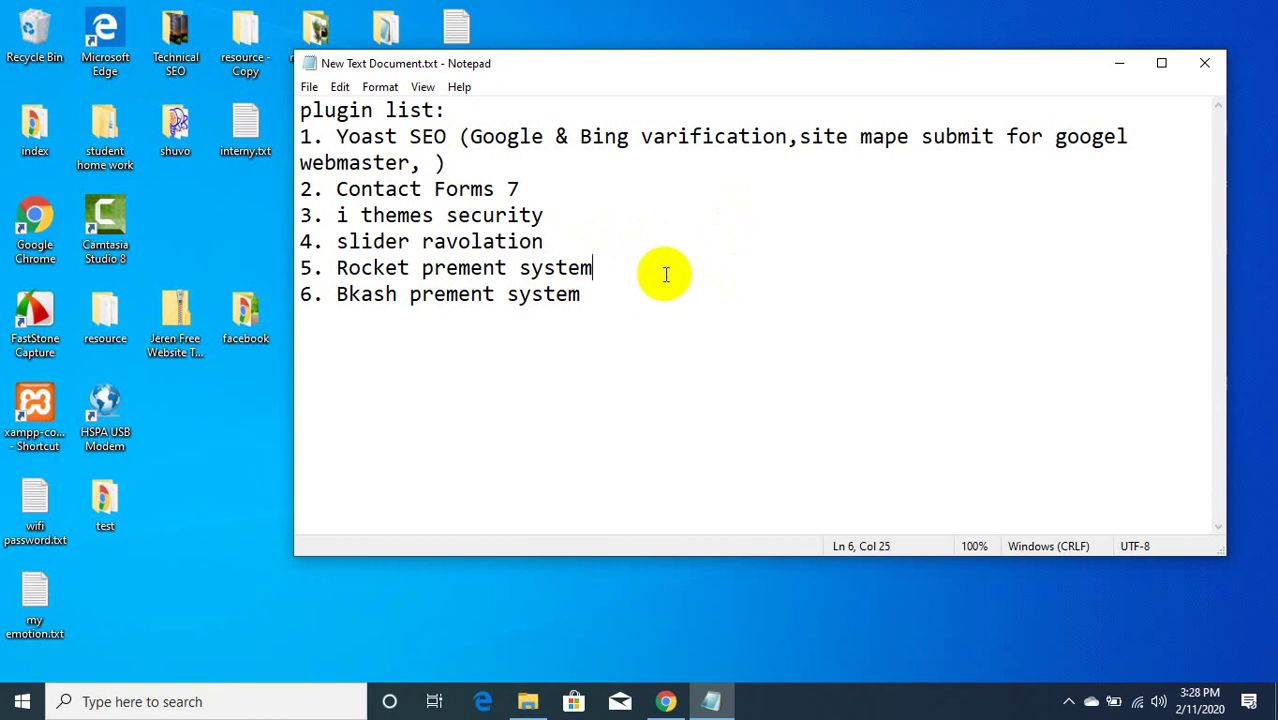
# Switch to Chrome and open the Add Plugins page from the WordPress dashboard.
pyautogui.click(665, 701)
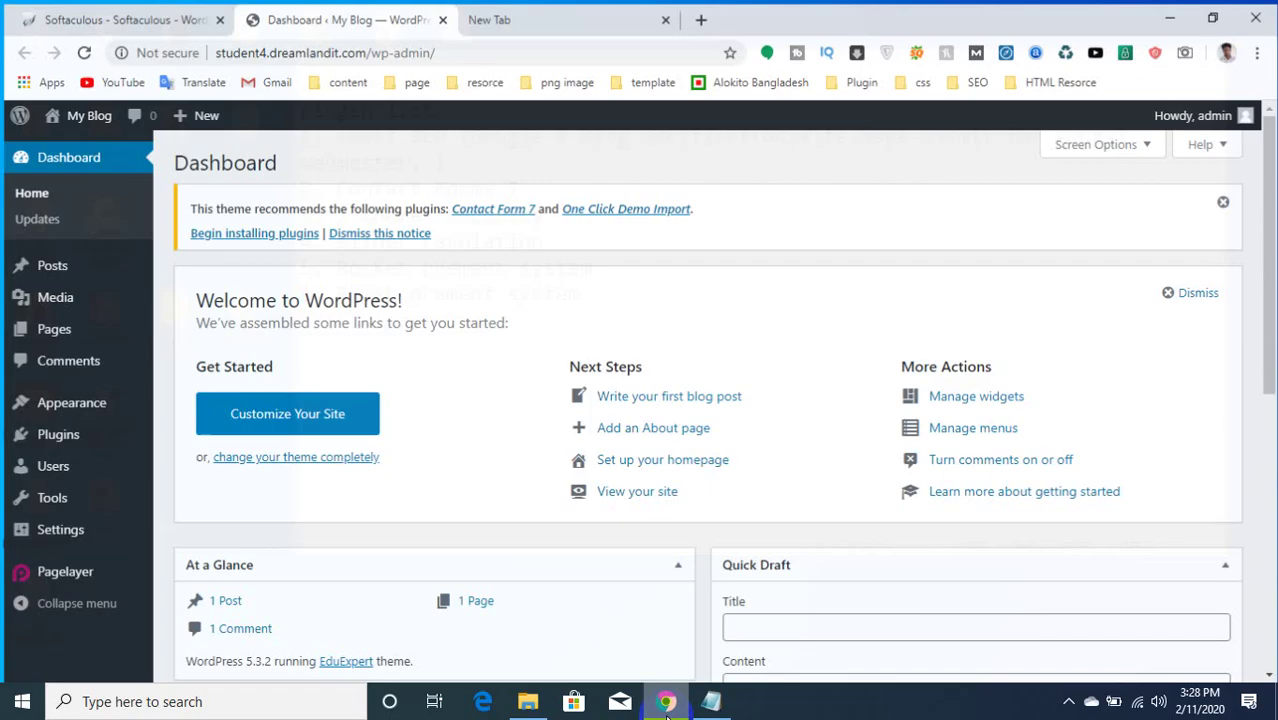
pyautogui.scroll(-1, 522, 340)
pyautogui.scroll(-5, 522, 340)
pyautogui.scroll(6, 508, 348)
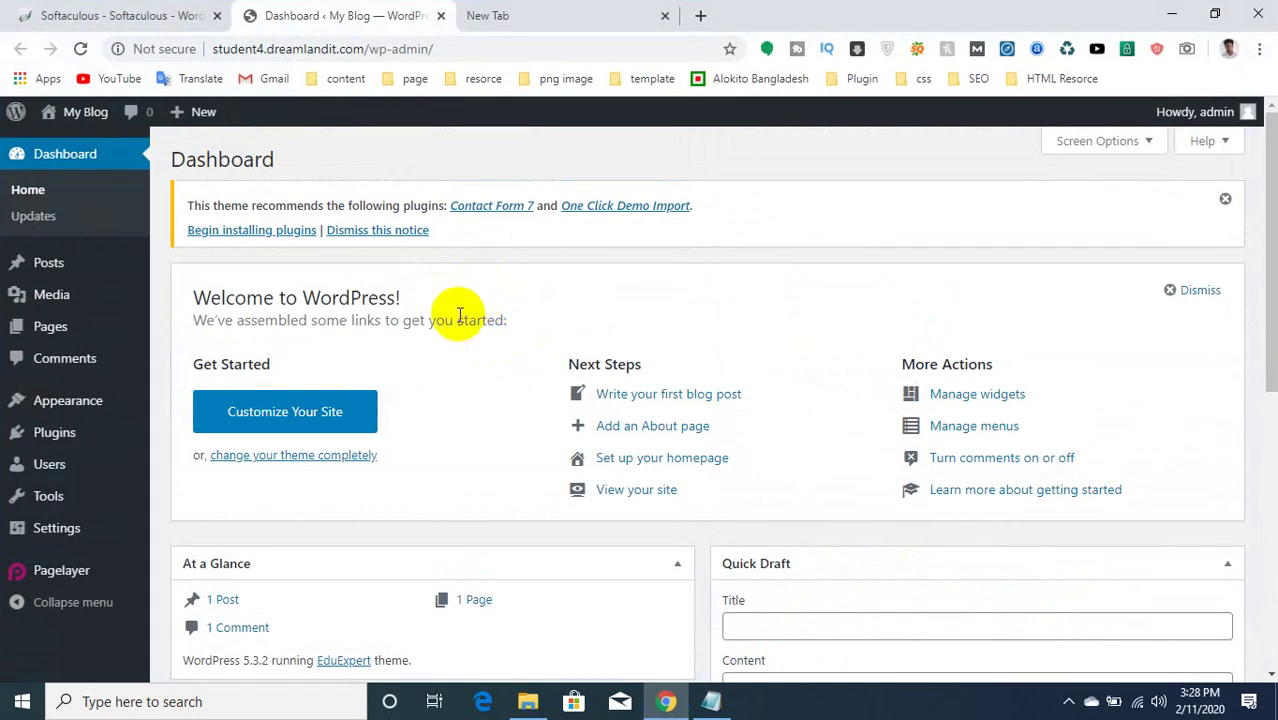
pyautogui.moveTo(68, 400)
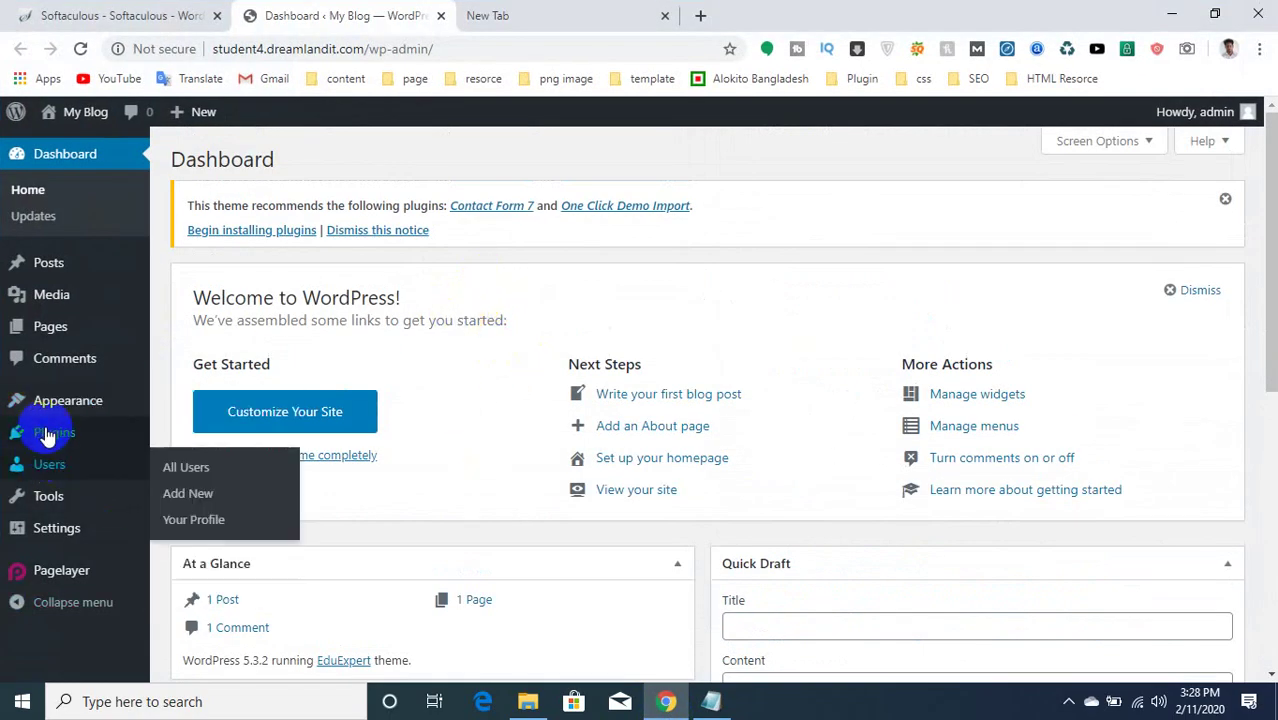
pyautogui.moveTo(140, 432)
pyautogui.click(187, 440)
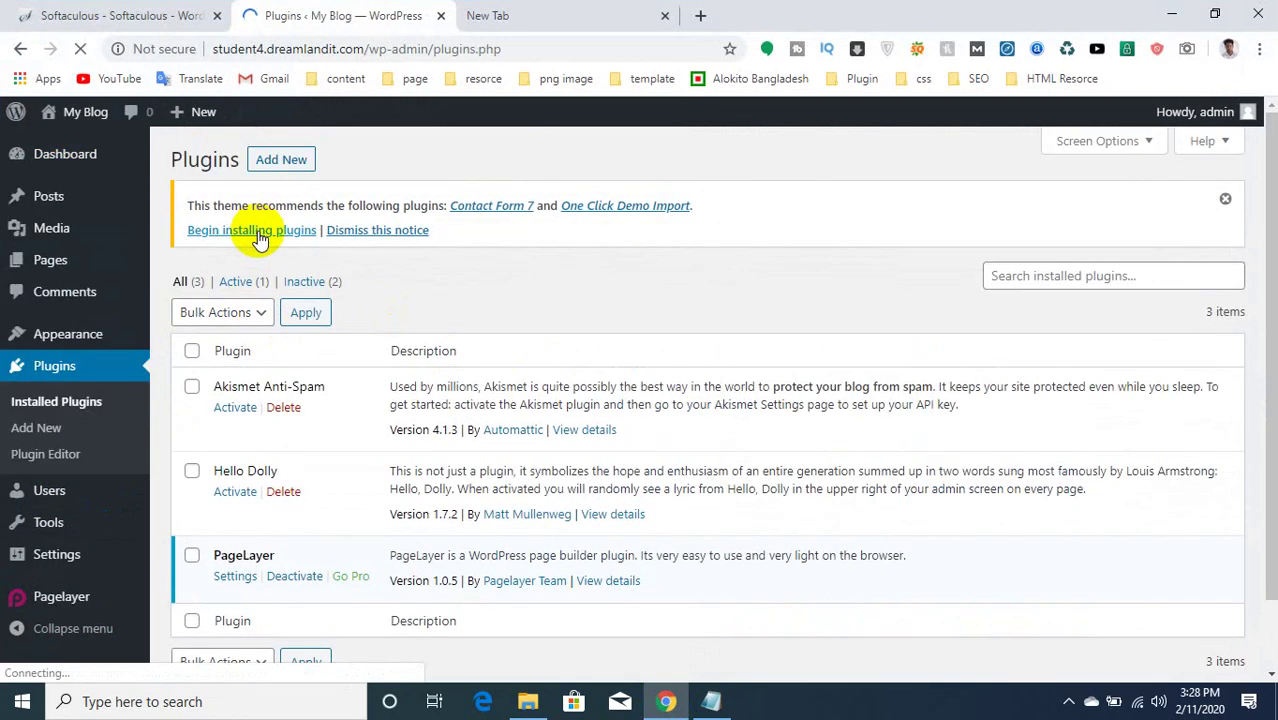
pyautogui.click(281, 160)
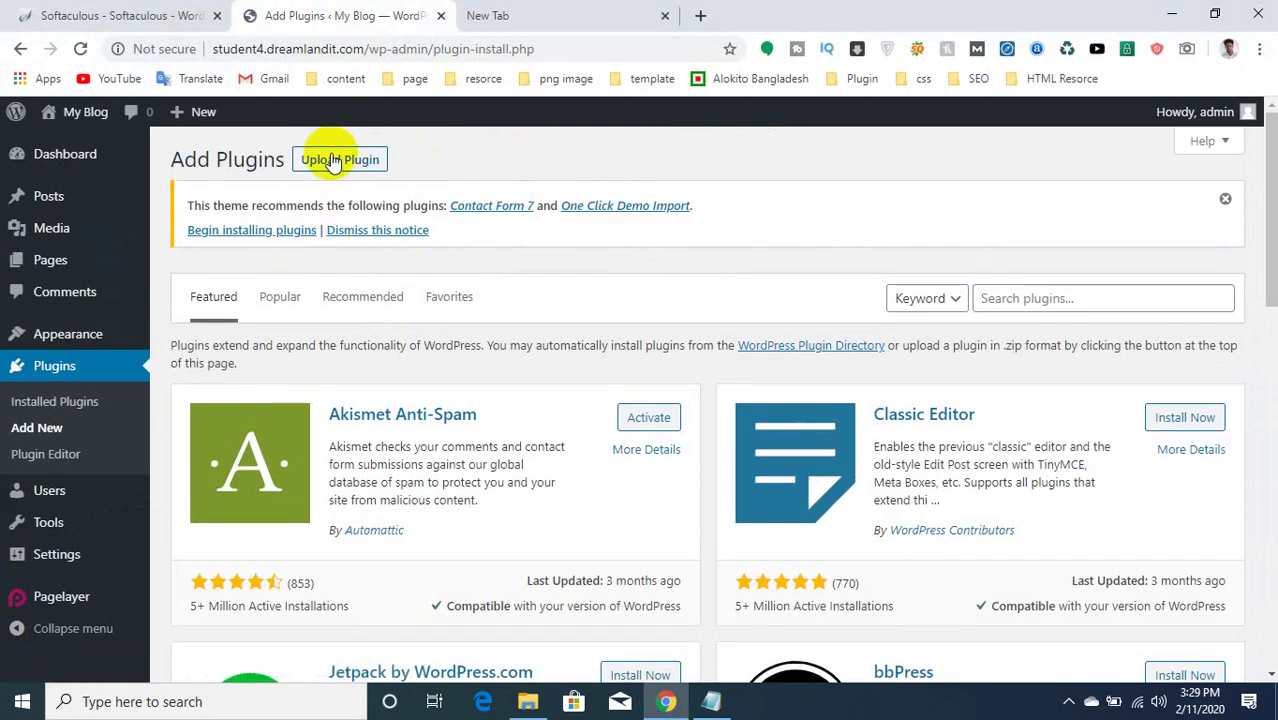
# Copy the plugin name "Yoast SEO" from the Notepad list and return to the Add Plugins page in Chrome.
pyautogui.click(1040, 292)
pyautogui.click(711, 701)
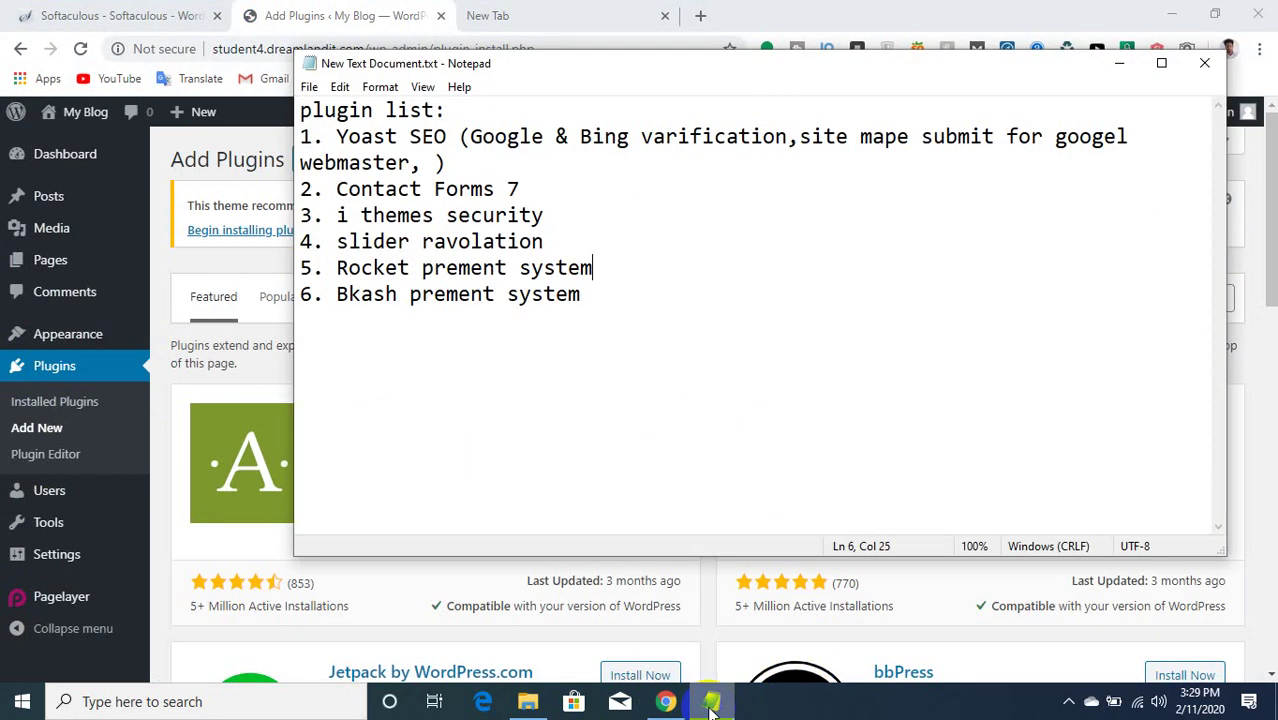
pyautogui.moveTo(340, 137); pyautogui.dragTo(441, 143)
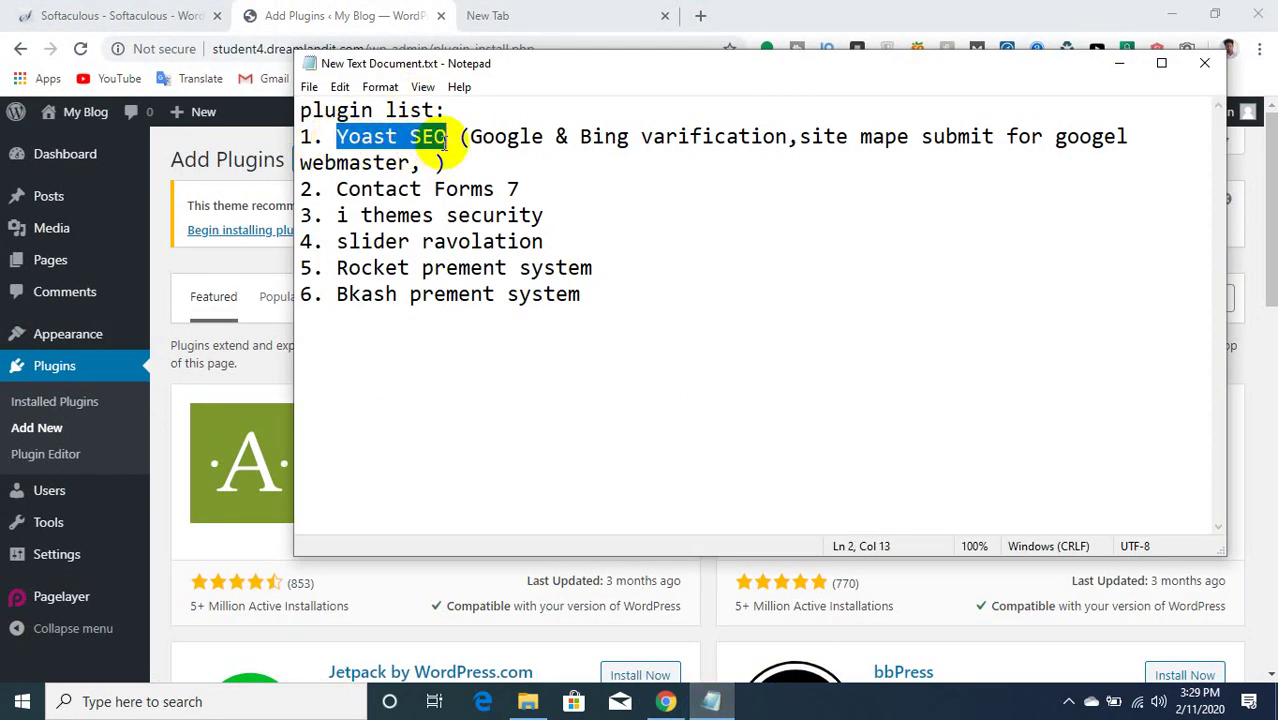
pyautogui.click(337, 14)
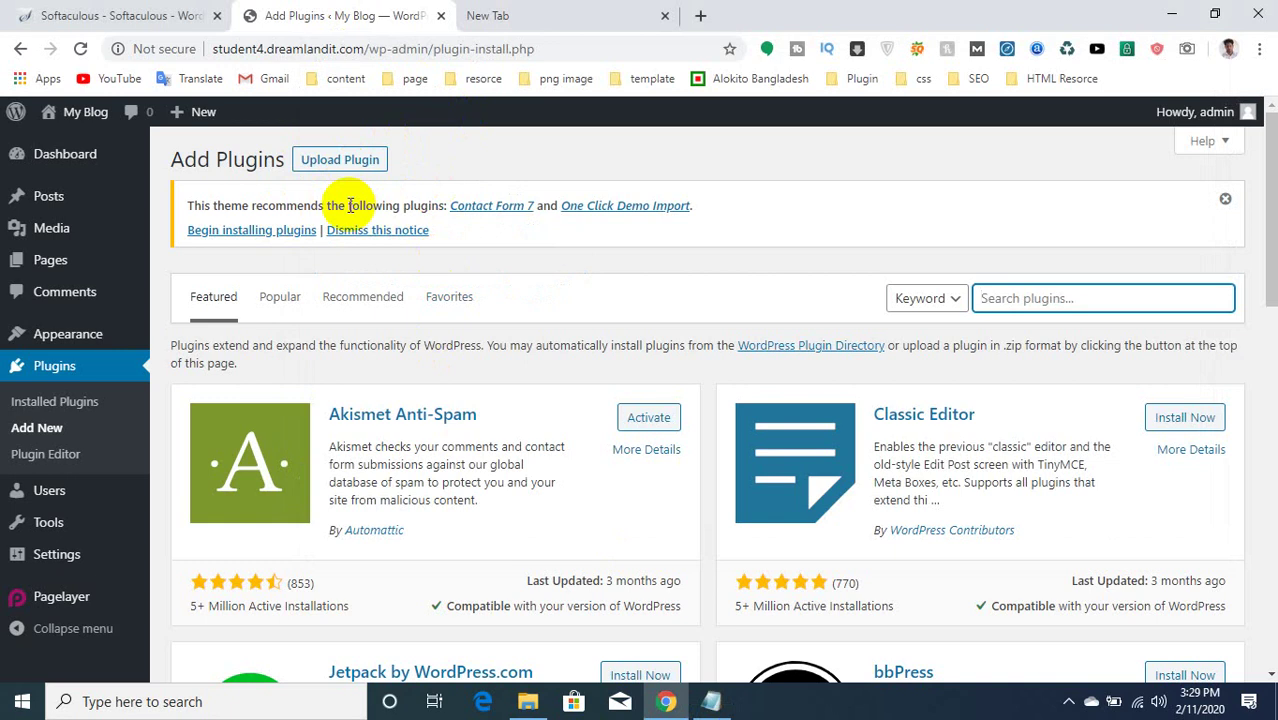
# Search Google for "bangladesh" in the empty browser tab and look through the results.
pyautogui.click(582, 14)
pyautogui.click(425, 50)
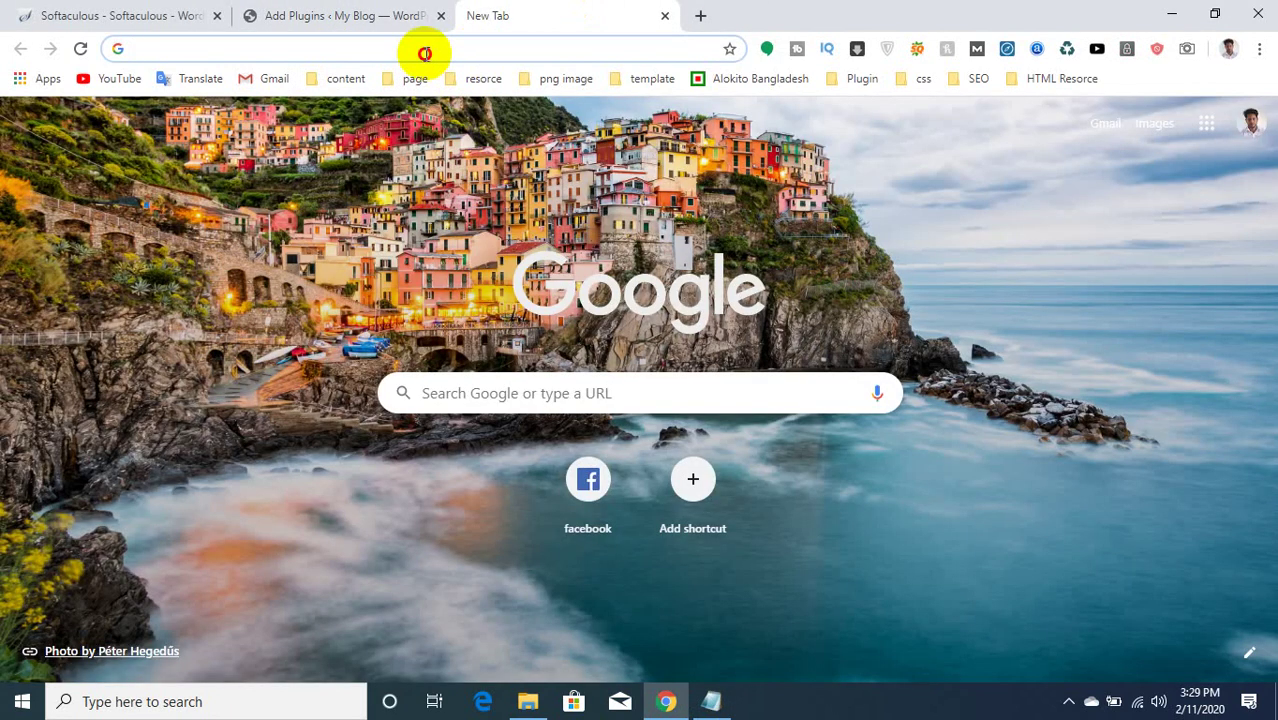
pyautogui.write('bang')
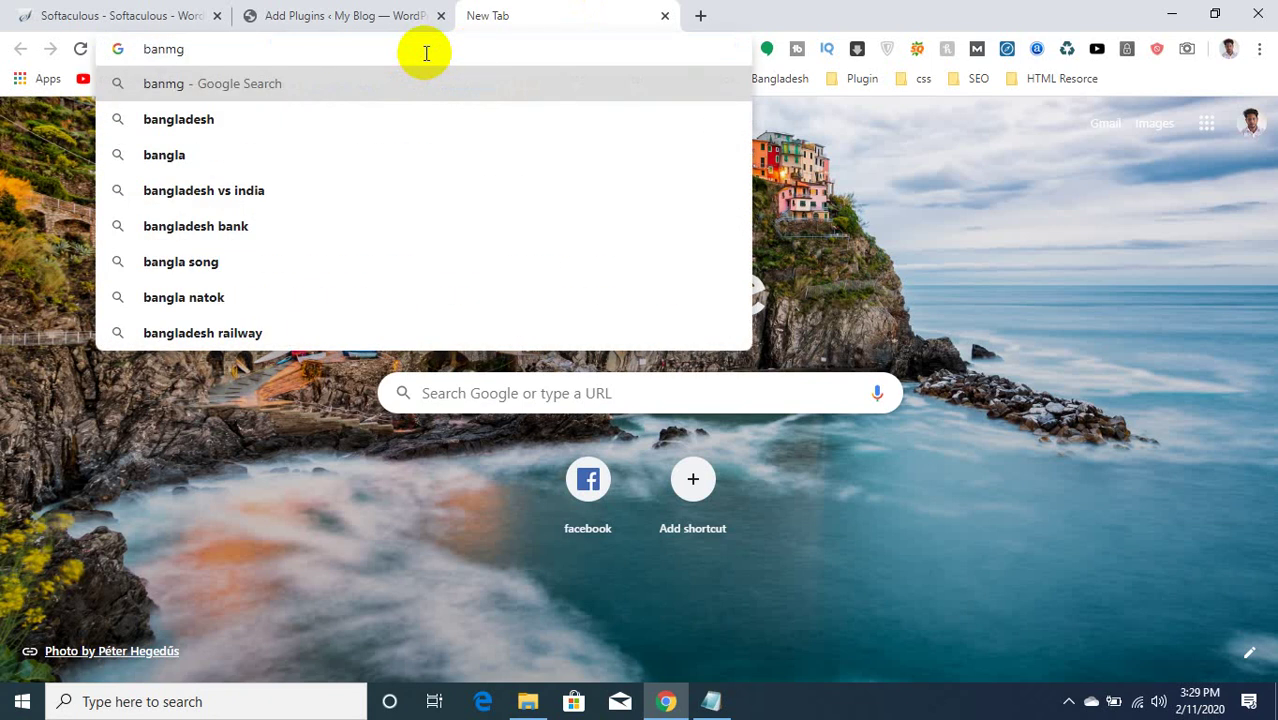
pyautogui.press('BackSpace')
pyautogui.press('BackSpace')
pyautogui.write('ngladesh')
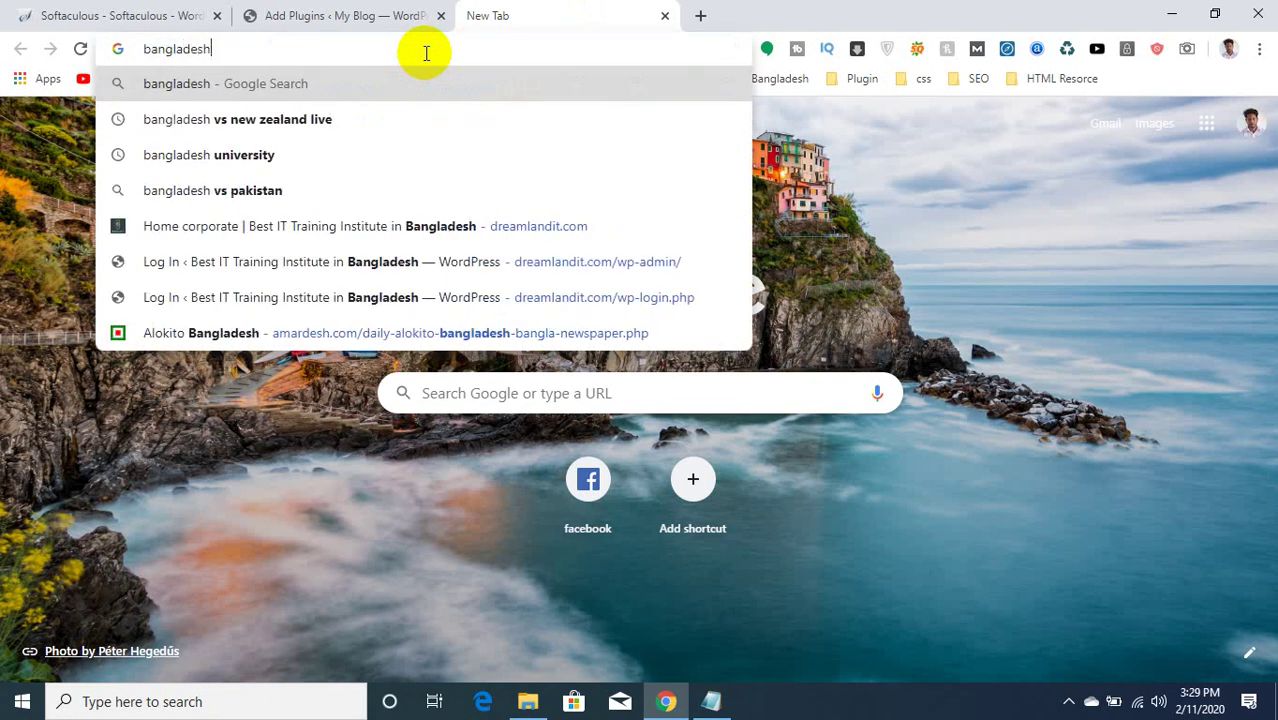
pyautogui.press('Return')
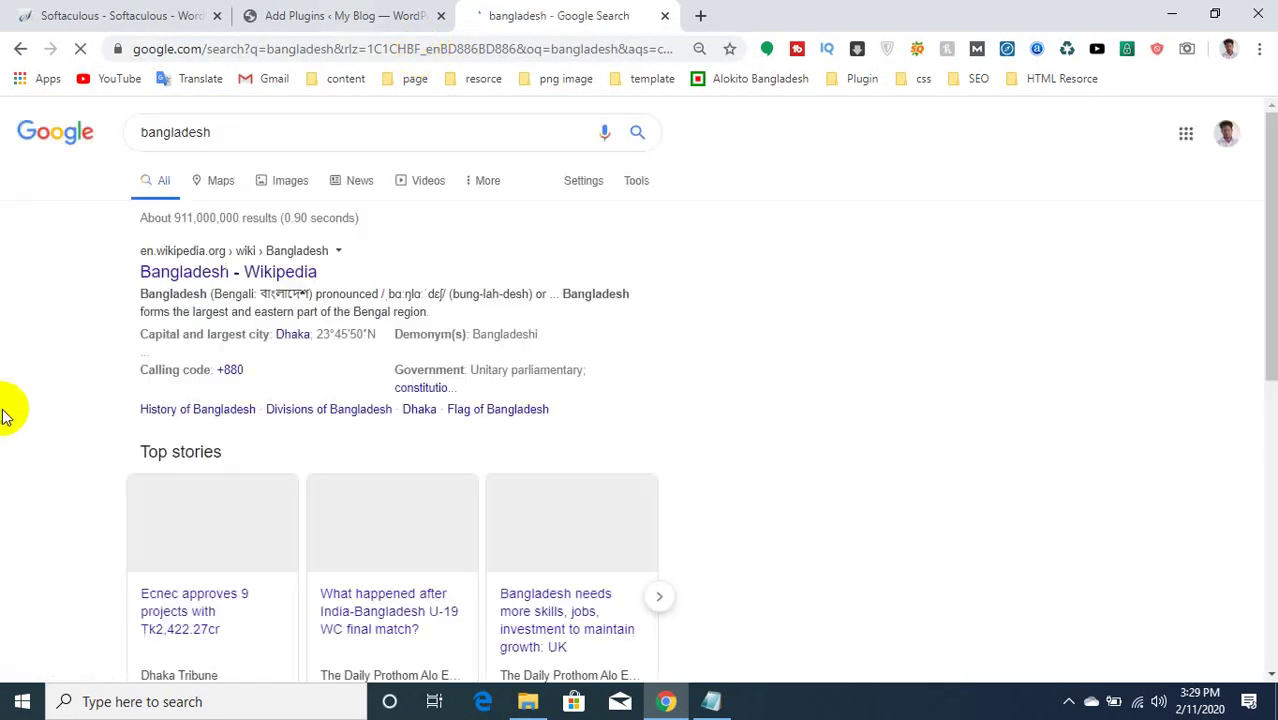
pyautogui.scroll(-15, 8, 380)
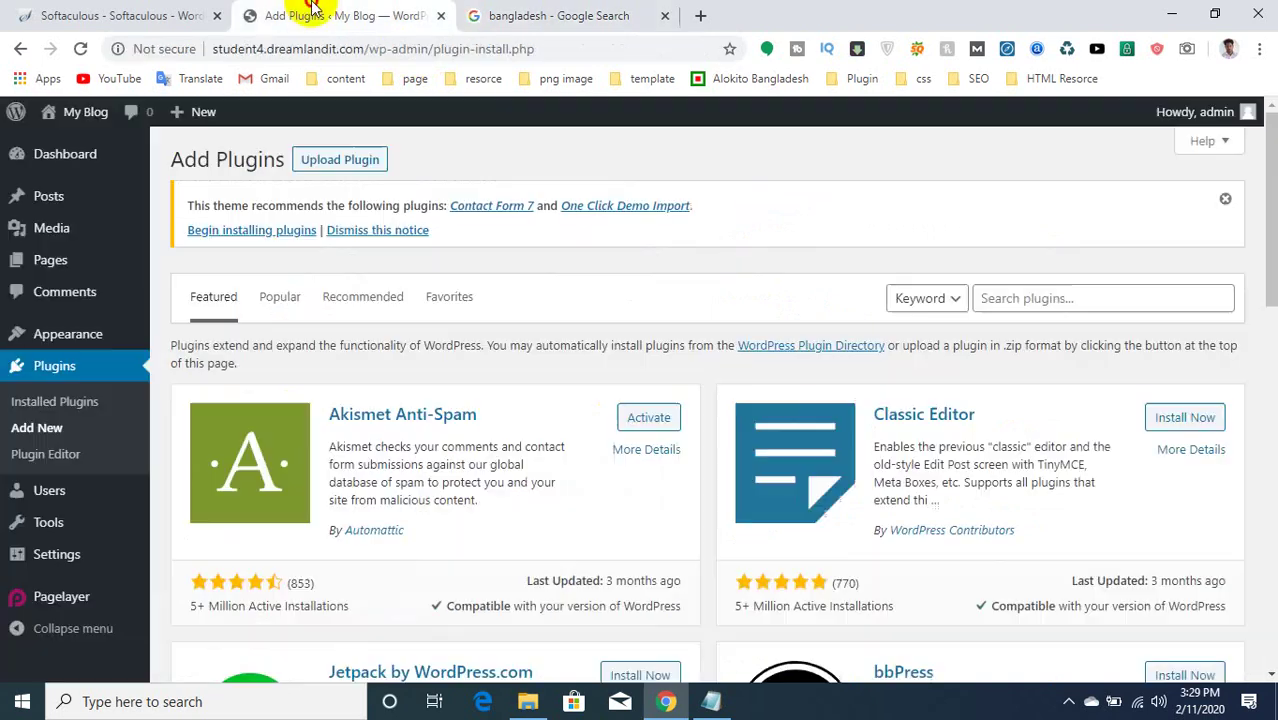
# Return to the Add Plugins page and search the plugin directory for "Yoast SEO".
pyautogui.click(305, 15)
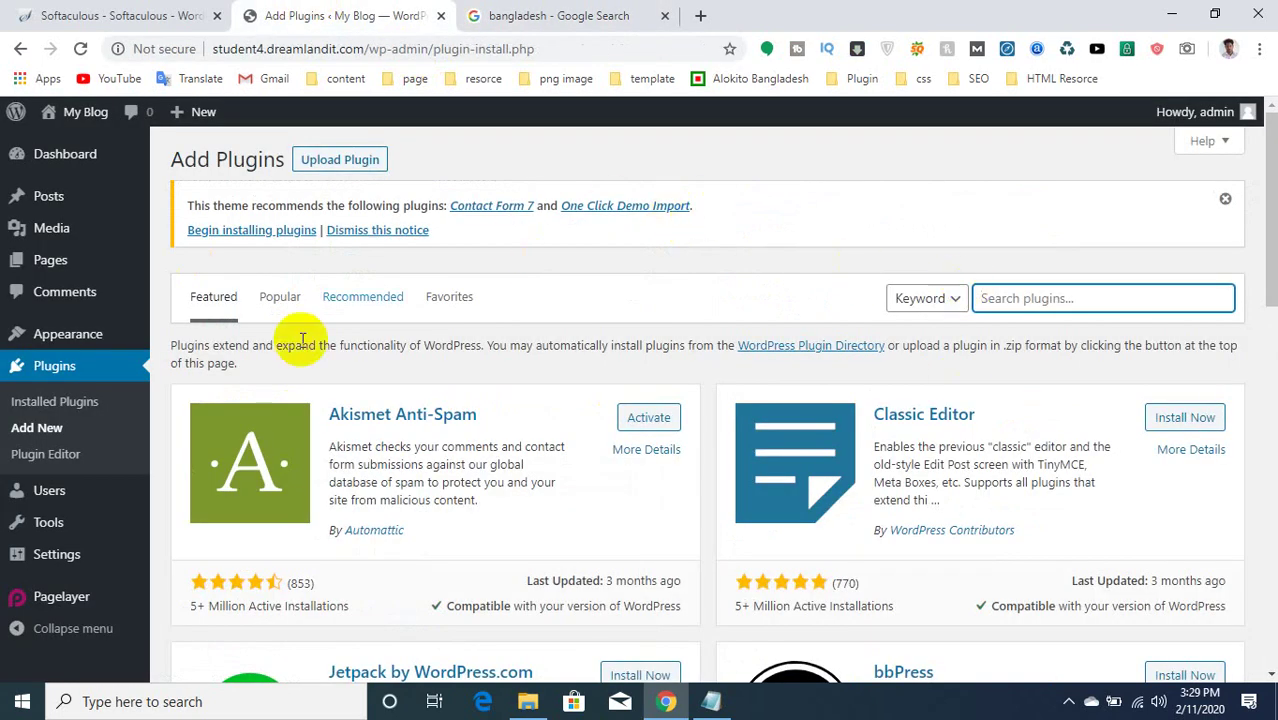
pyautogui.click(993, 299)
pyautogui.write('Yoast SEO')
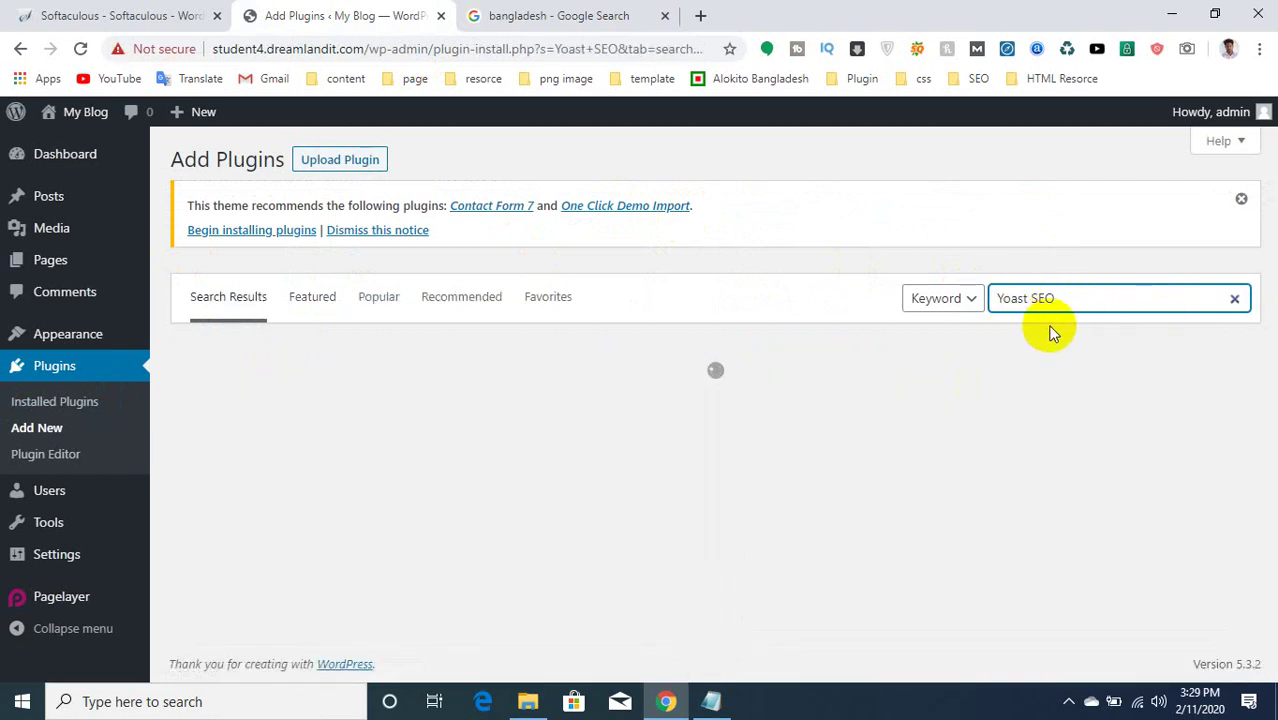
pyautogui.scroll(-1, 765, 285)
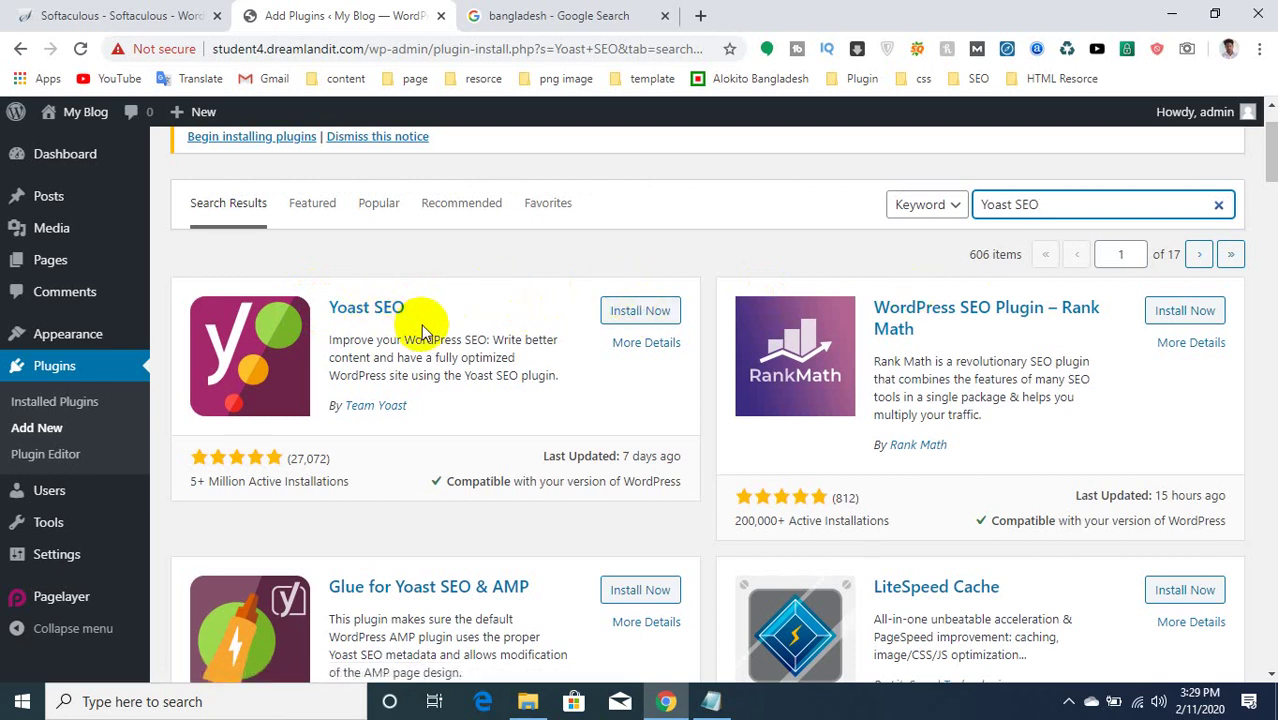
# Examine the Yoast SEO plugin entry and the other plugins in the search results.
pyautogui.doubleClick(340, 306)
pyautogui.click(352, 276)
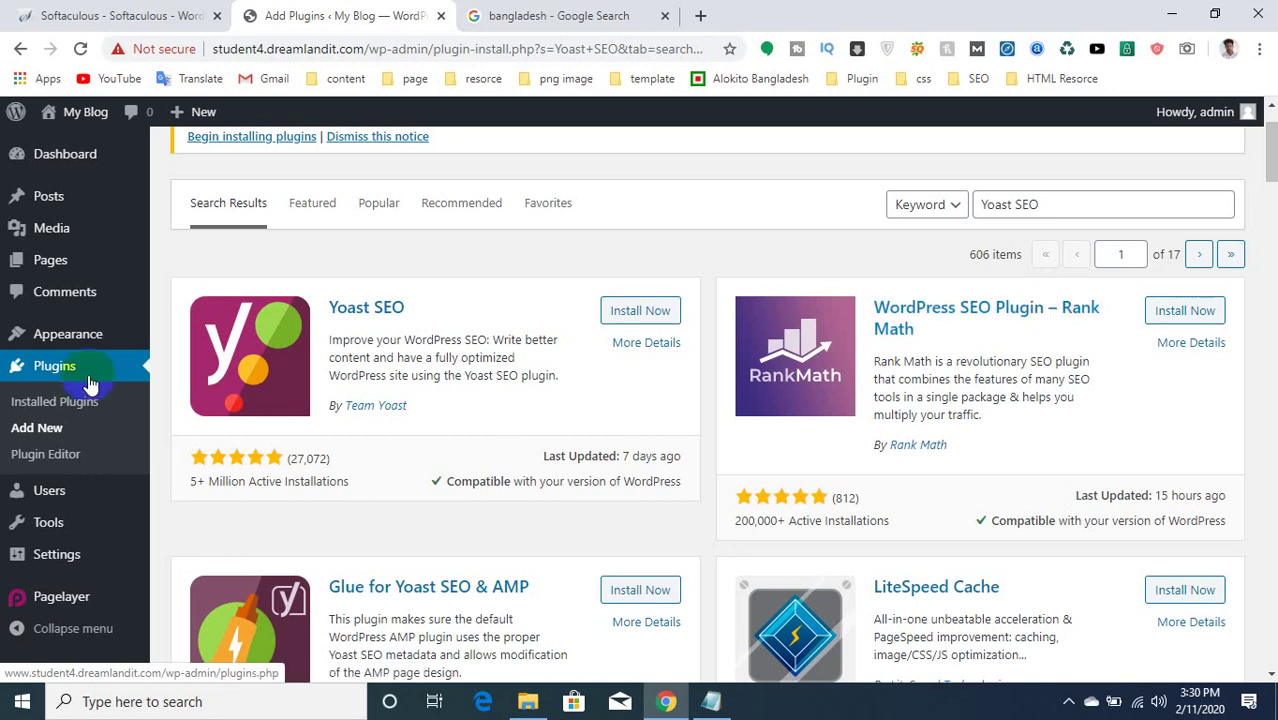
pyautogui.moveTo(318, 307); pyautogui.dragTo(346, 307)
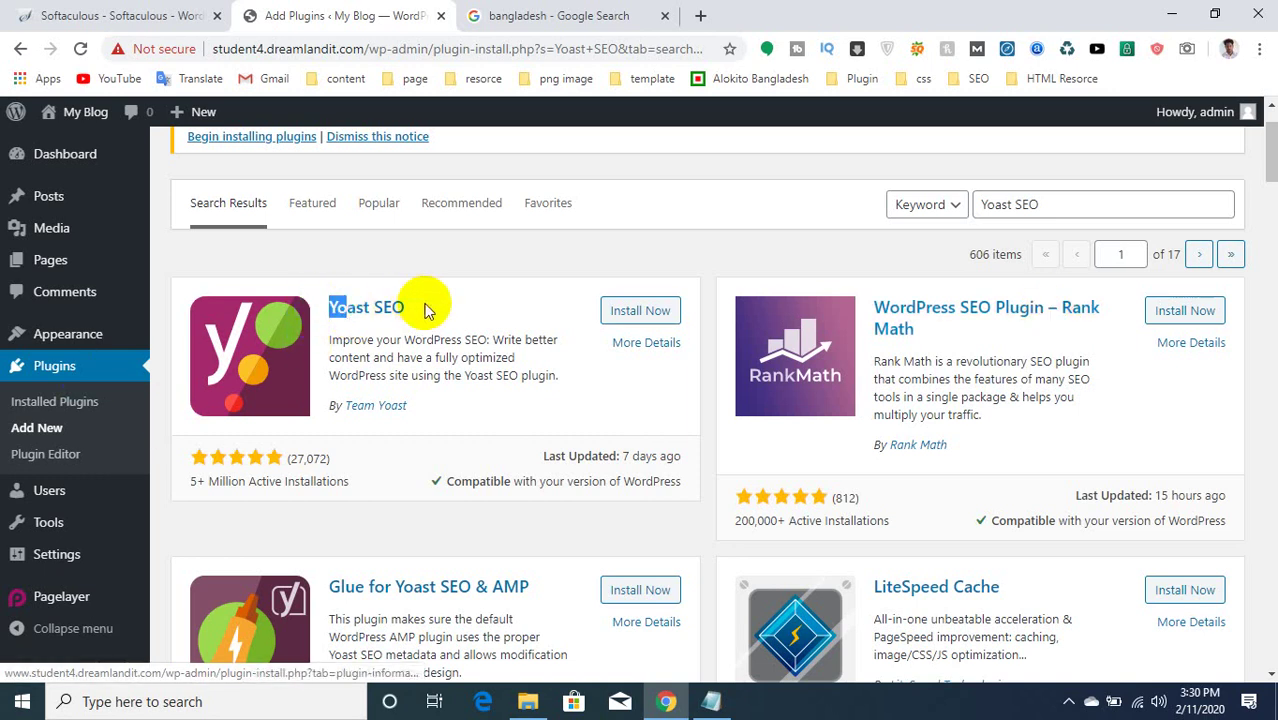
pyautogui.doubleClick(388, 307)
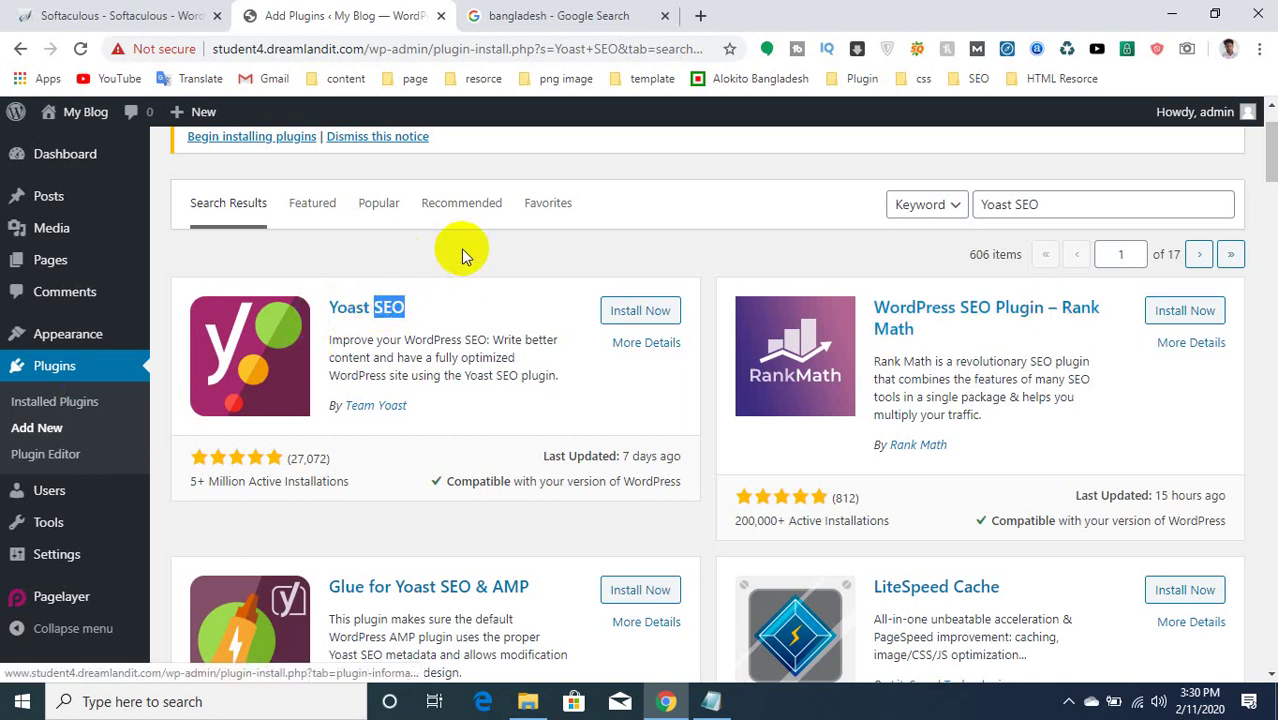
pyautogui.click(378, 254)
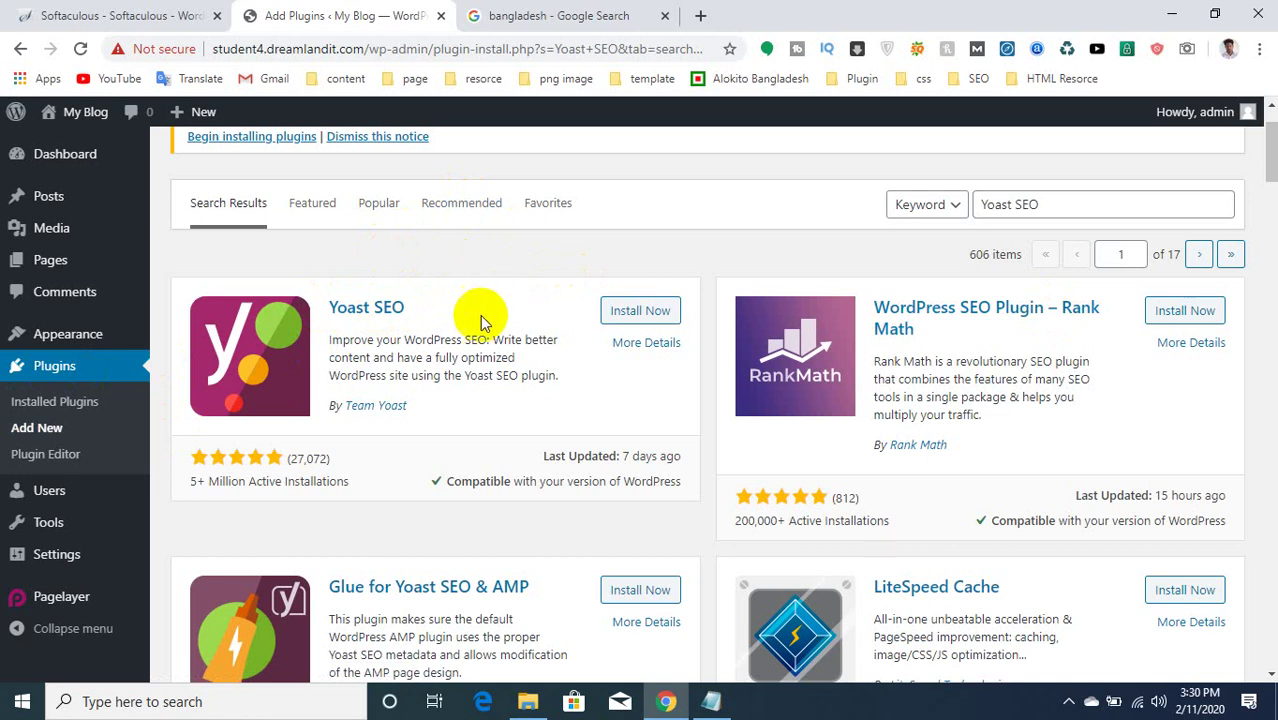
pyautogui.scroll(-3, 456, 296)
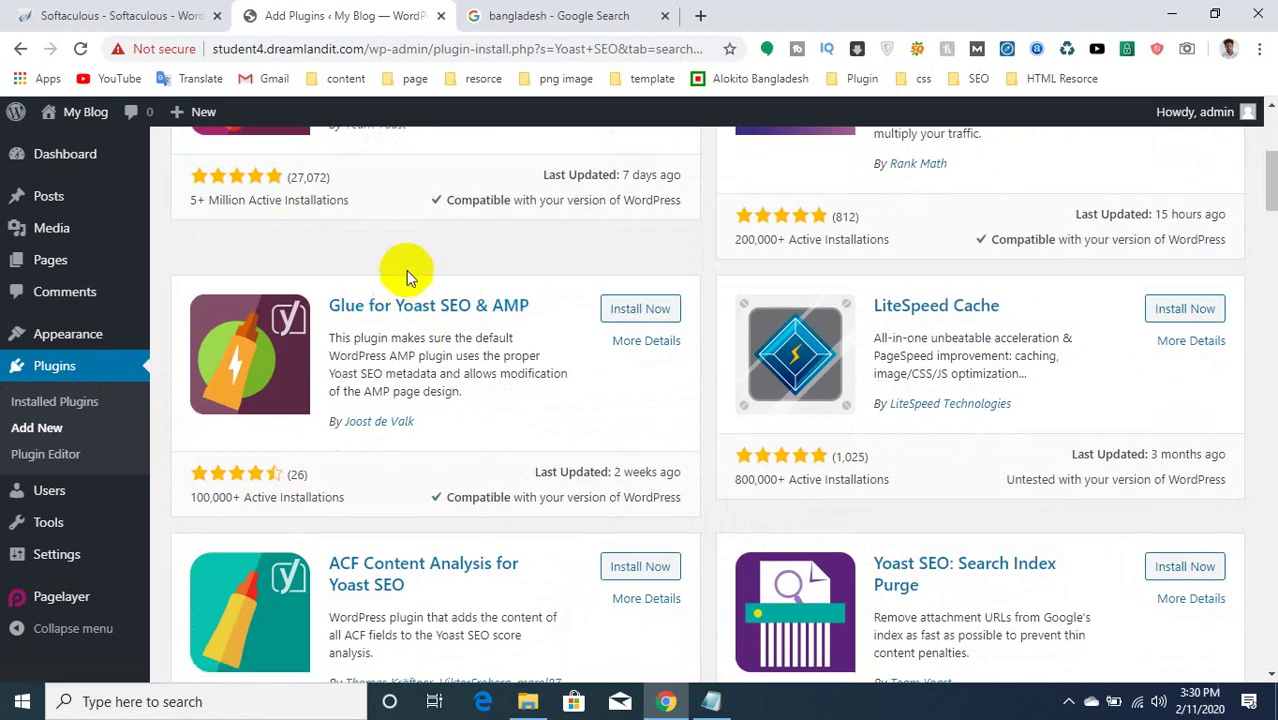
pyautogui.scroll(1, 406, 270)
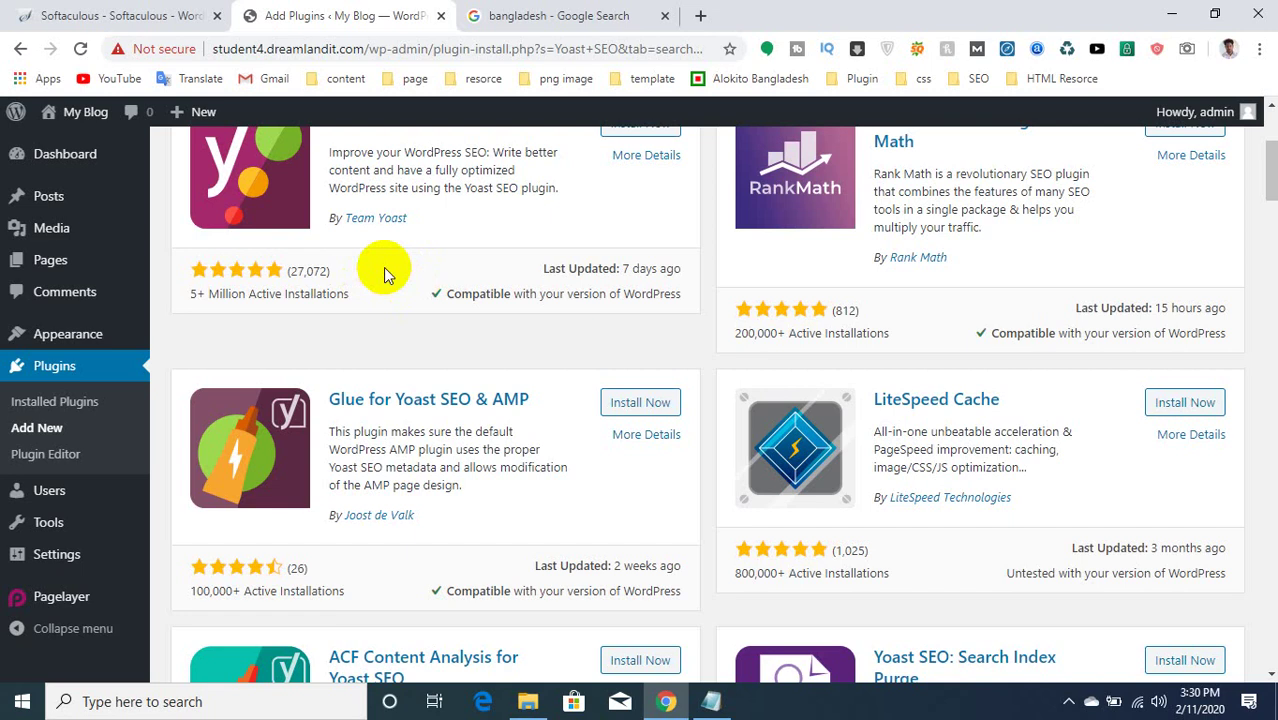
pyautogui.scroll(3, 100, 185)
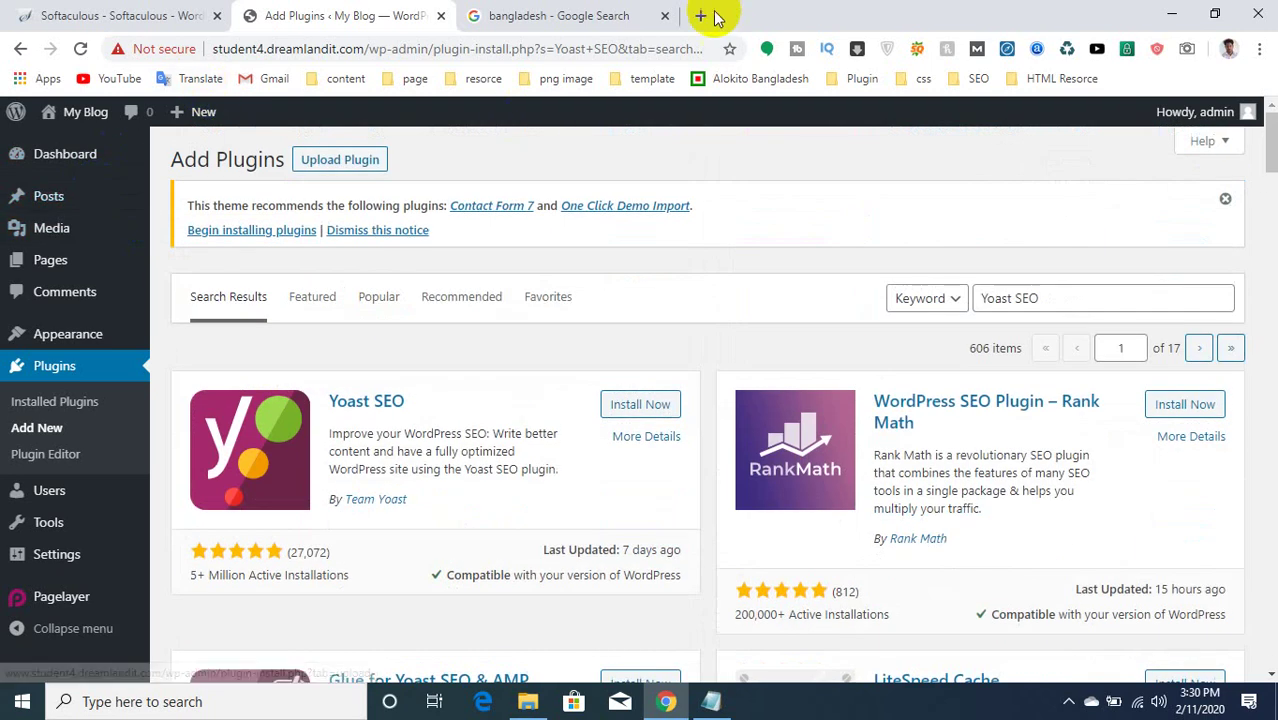
# Open the readbaaz.com website in a new browser tab.
pyautogui.click(699, 15)
pyautogui.write('r')
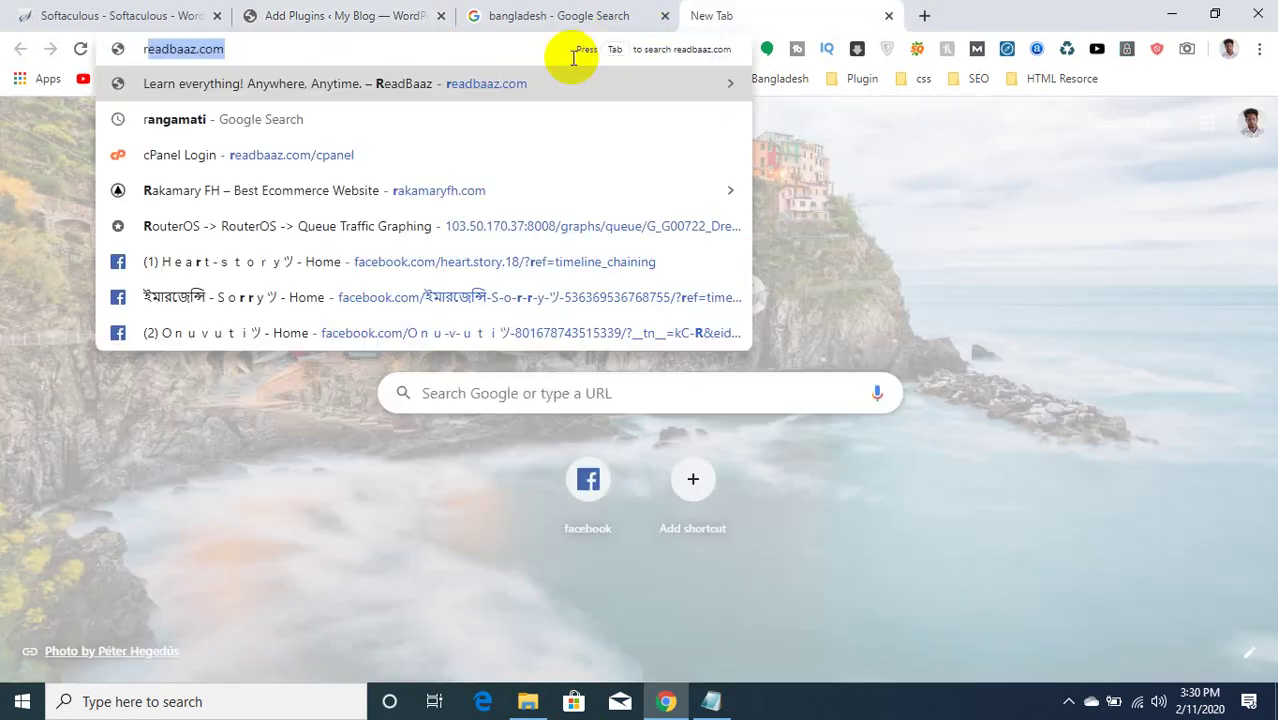
pyautogui.press('Return')
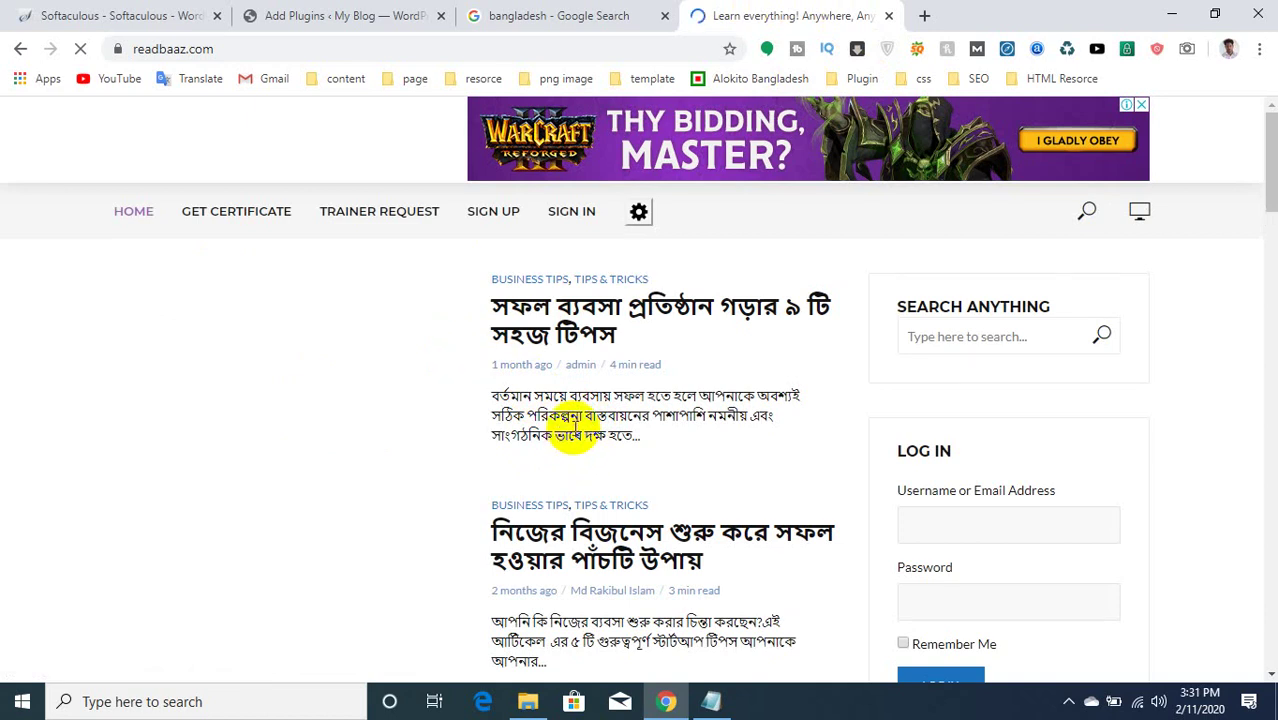
# Examine the excerpt text of the first business tips article on the ReadBaaz home page.
pyautogui.moveTo(524, 415); pyautogui.dragTo(597, 415)
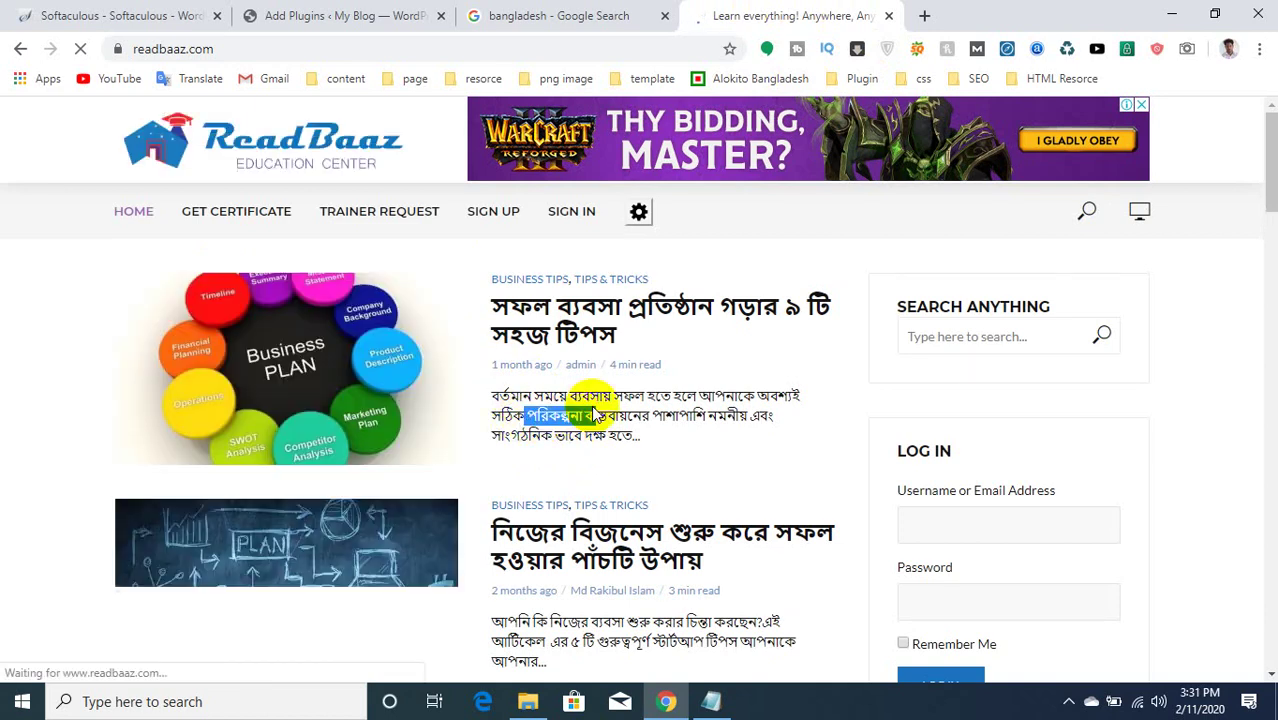
pyautogui.click(620, 405)
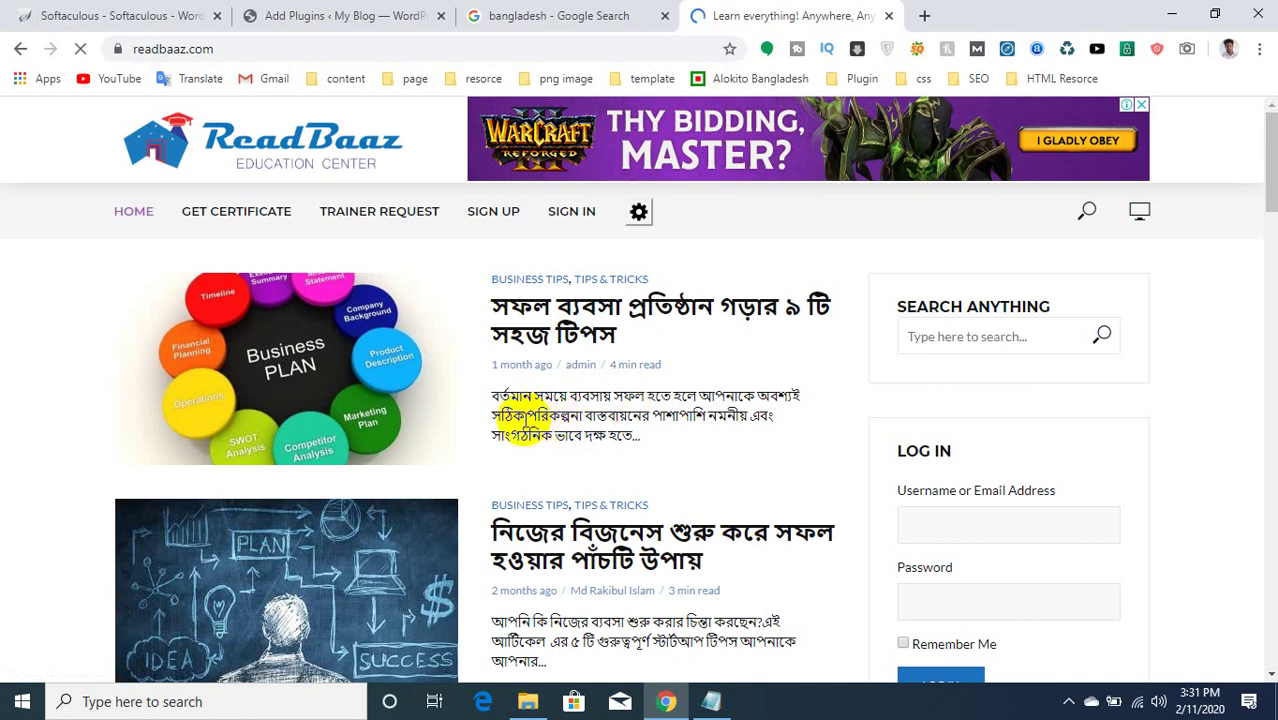
pyautogui.moveTo(499, 394); pyautogui.dragTo(760, 416)
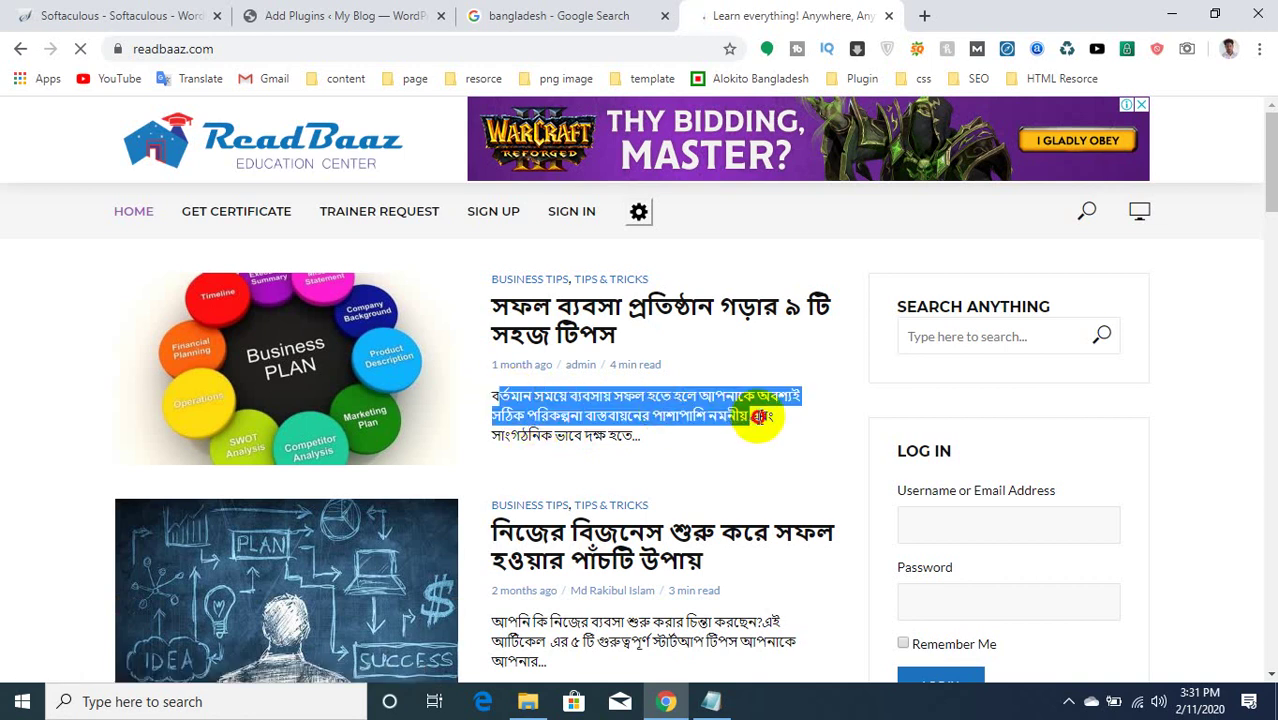
pyautogui.click(558, 396)
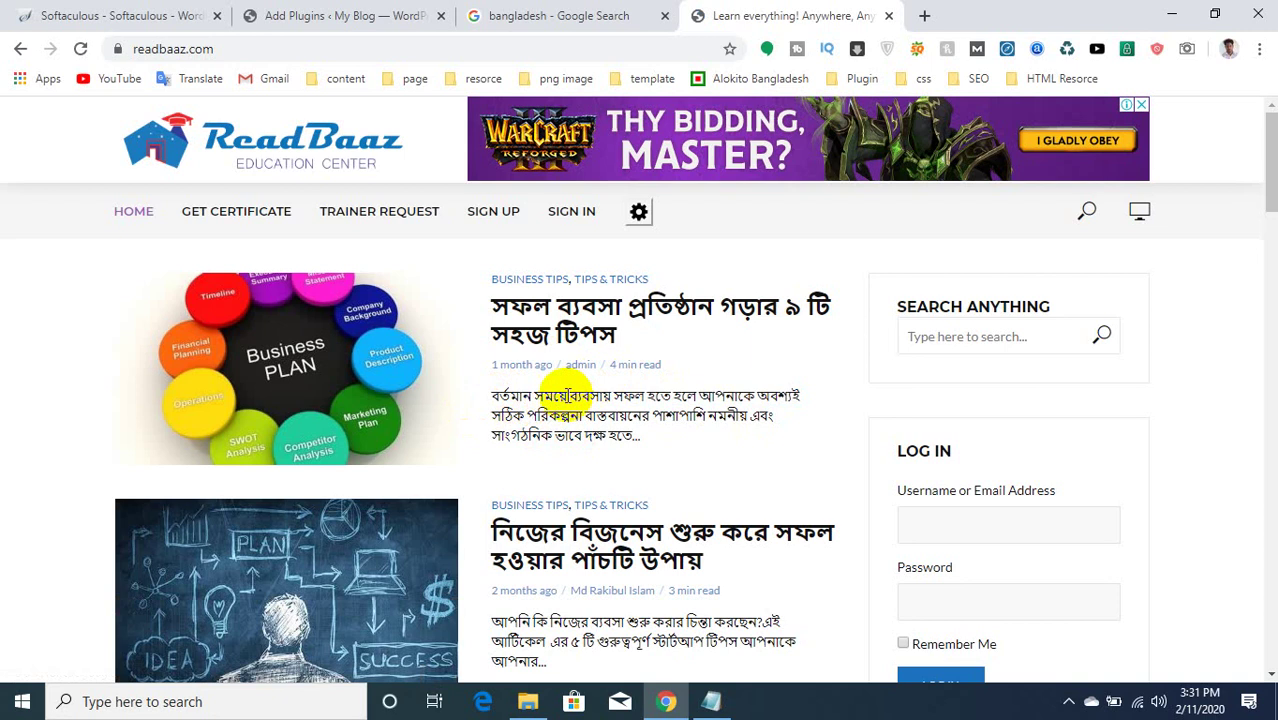
pyautogui.moveTo(571, 393); pyautogui.dragTo(655, 395)
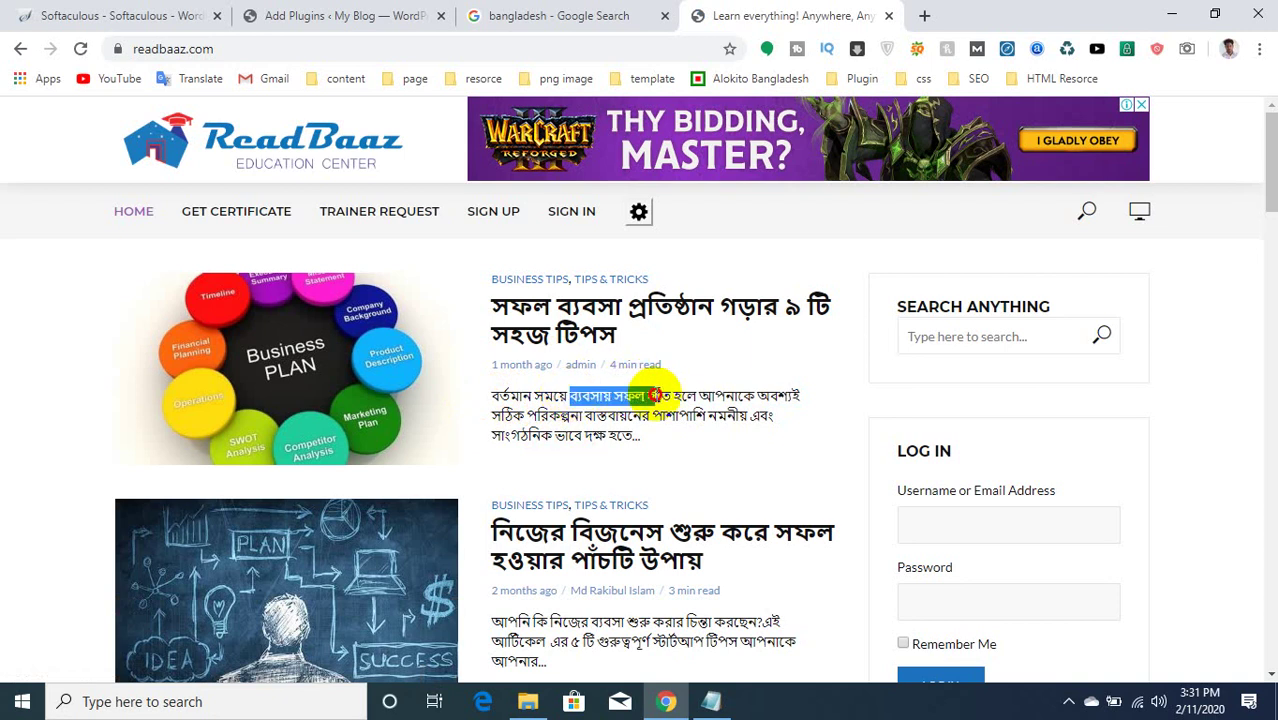
pyautogui.click(587, 389)
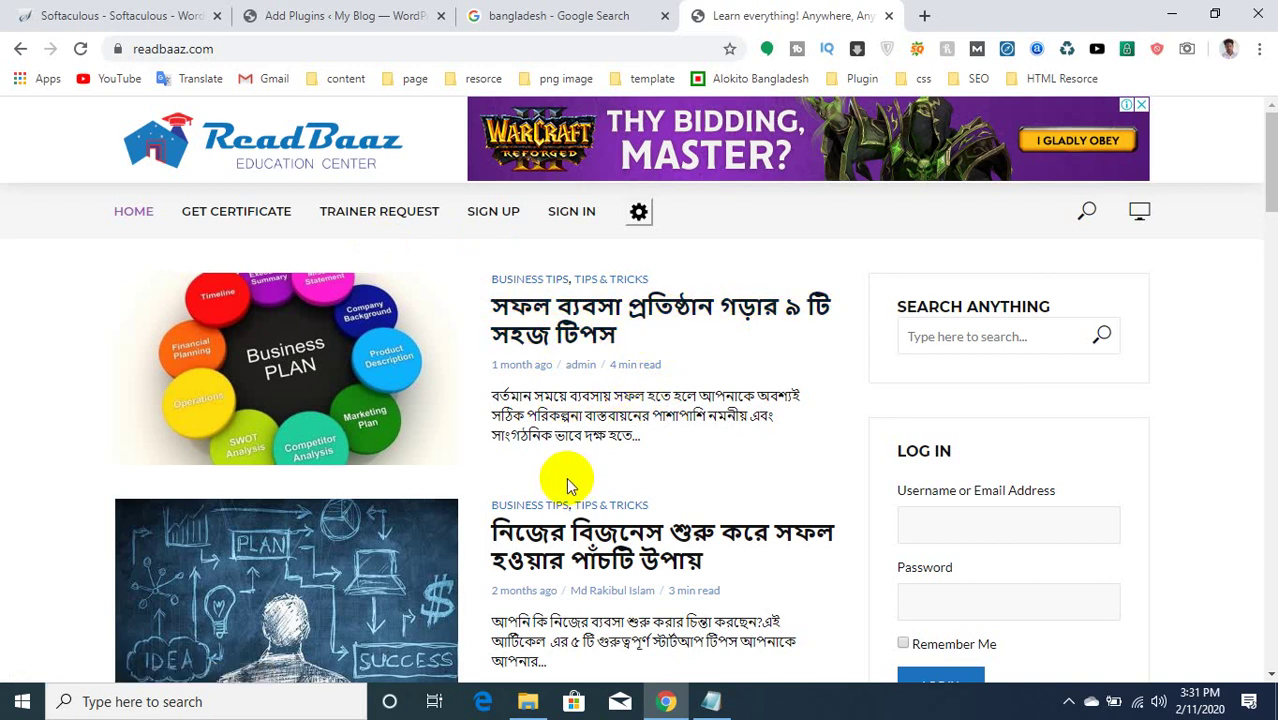
pyautogui.moveTo(568, 415); pyautogui.dragTo(746, 414)
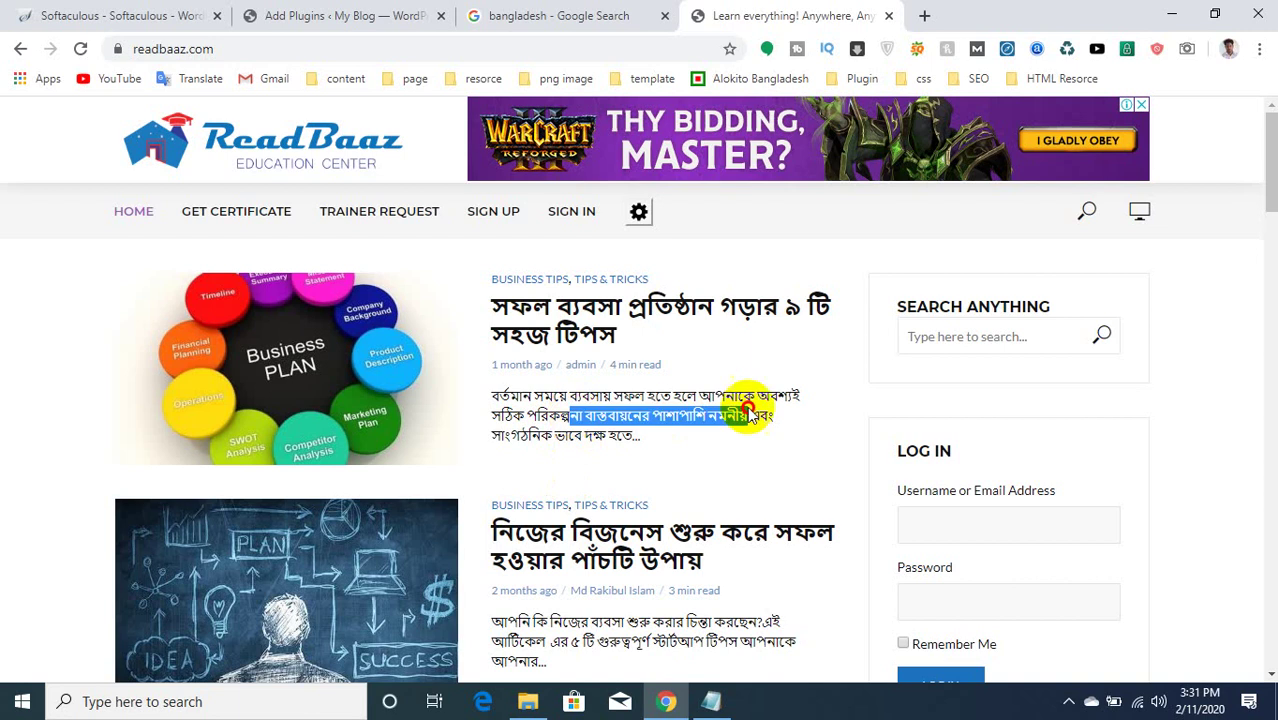
# Compare the ReadBaaz home page with the Add Plugins search results and review the Yoast SEO plugin entry.
pyautogui.click(582, 428)
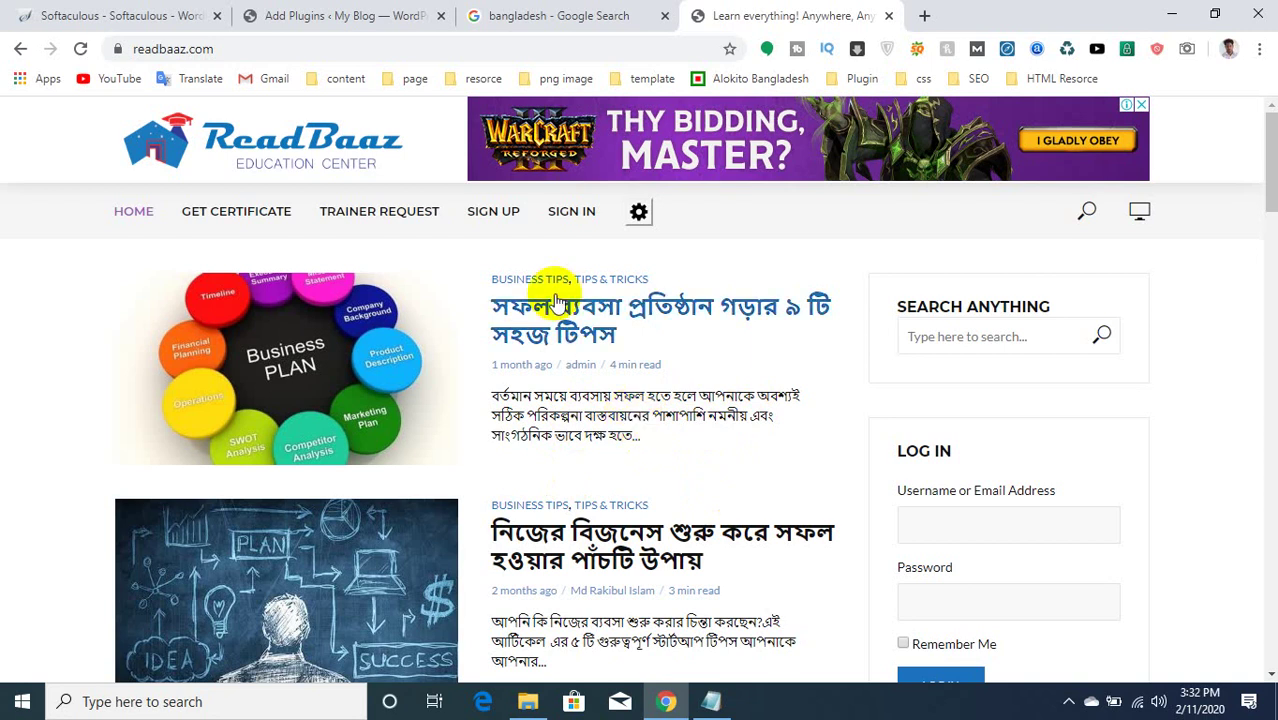
pyautogui.click(553, 14)
pyautogui.click(300, 14)
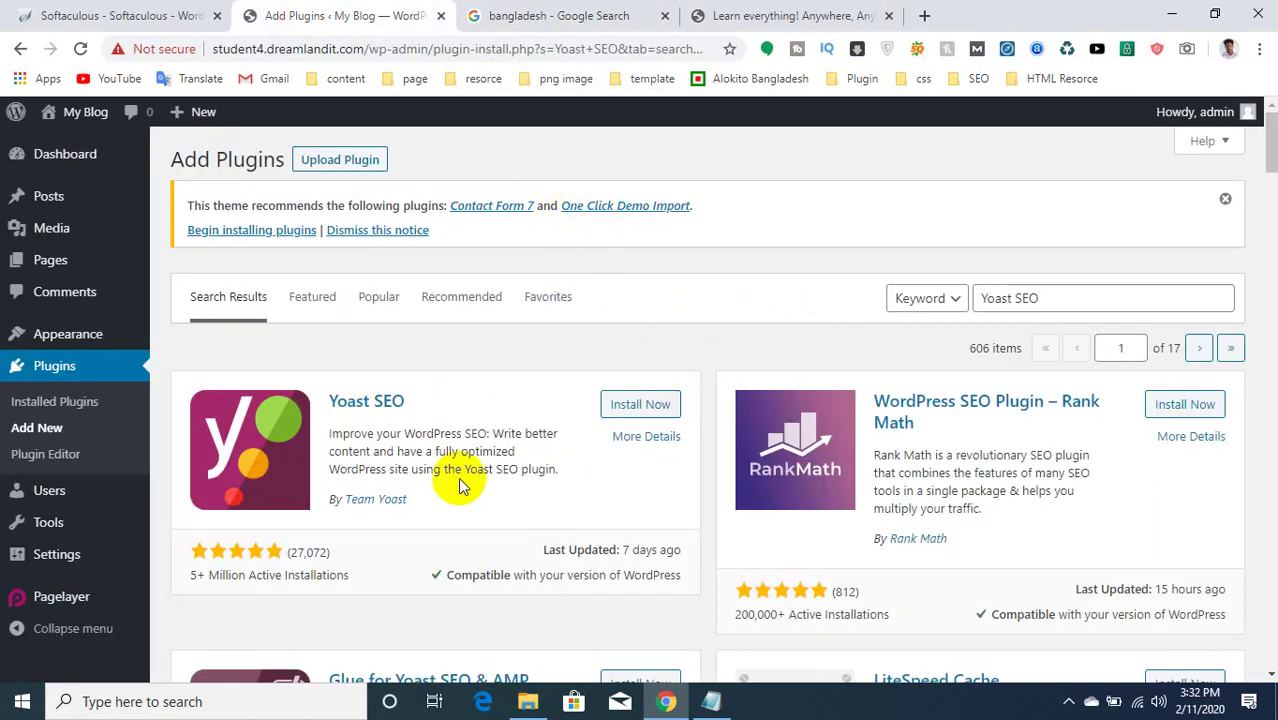
pyautogui.scroll(-1, 572, 263)
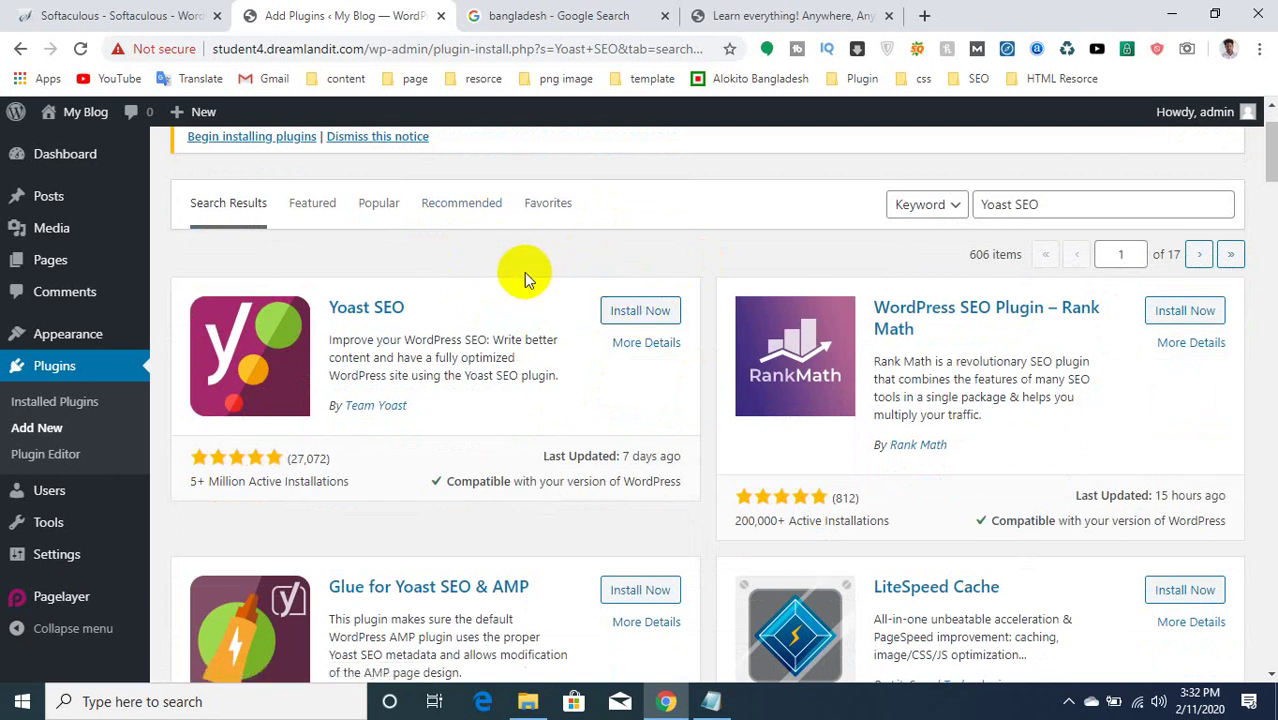
pyautogui.click(858, 15)
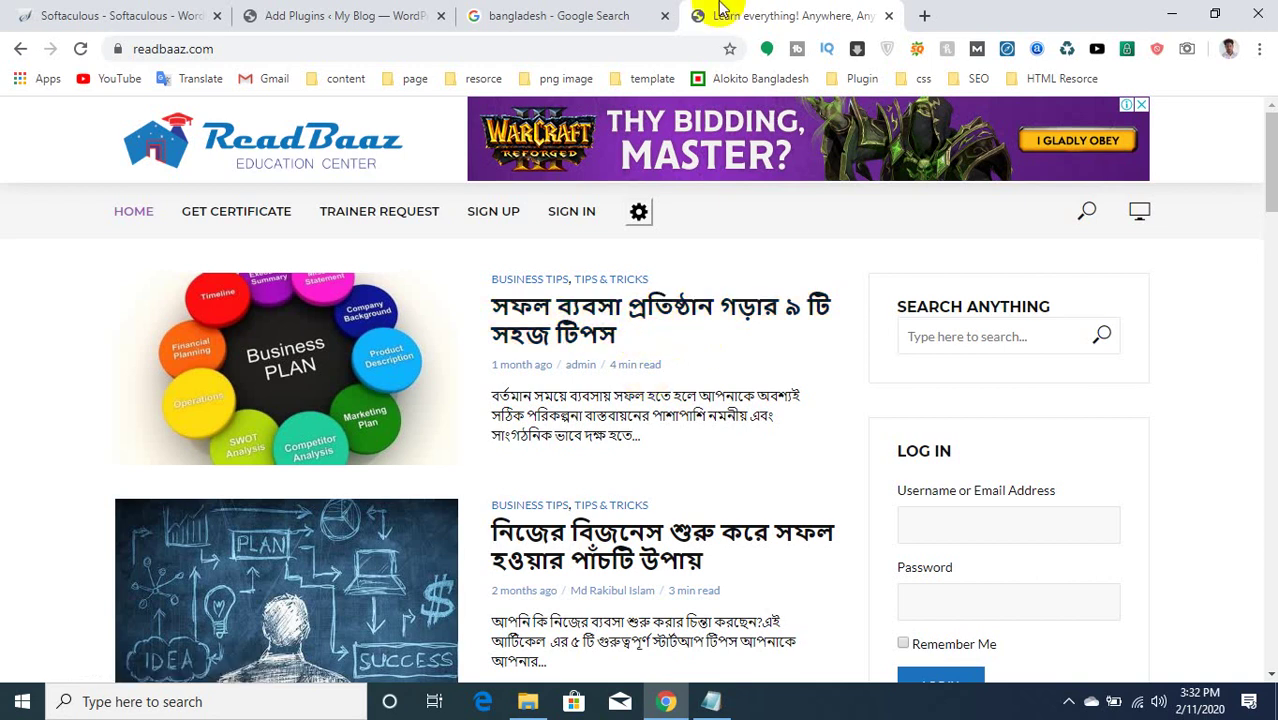
pyautogui.click(565, 15)
pyautogui.click(320, 15)
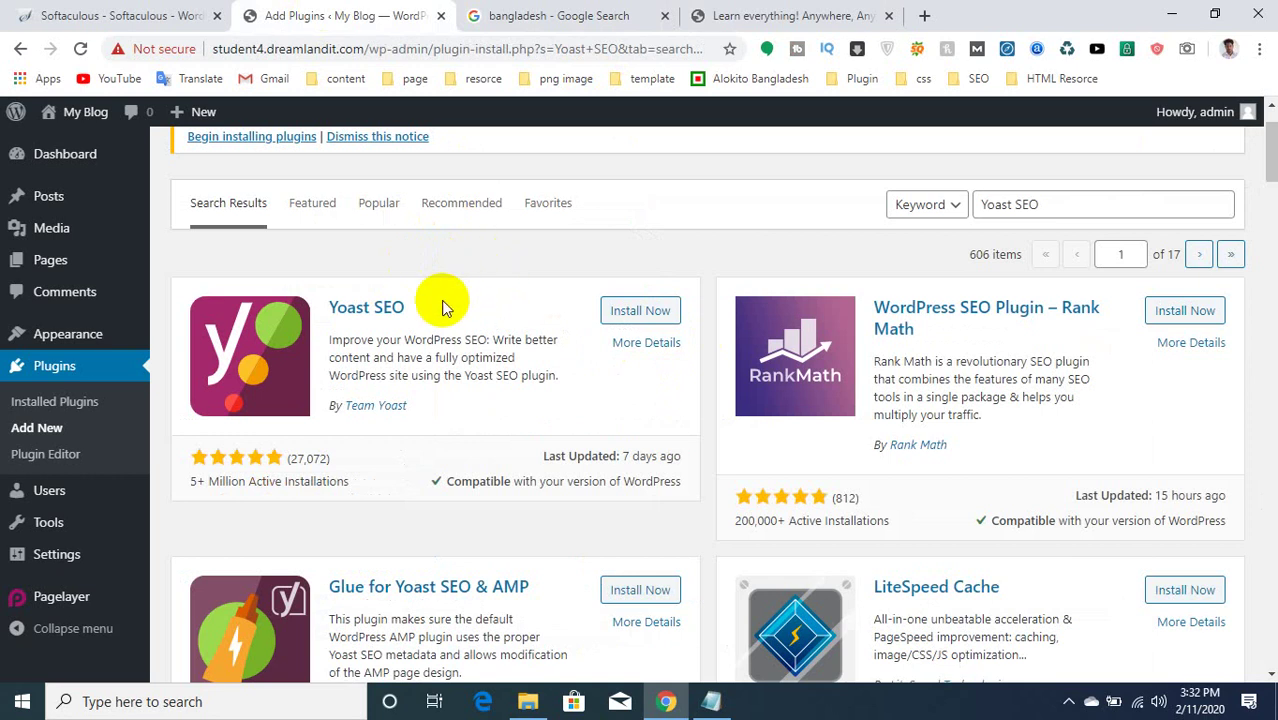
pyautogui.moveTo(404, 306); pyautogui.dragTo(287, 292)
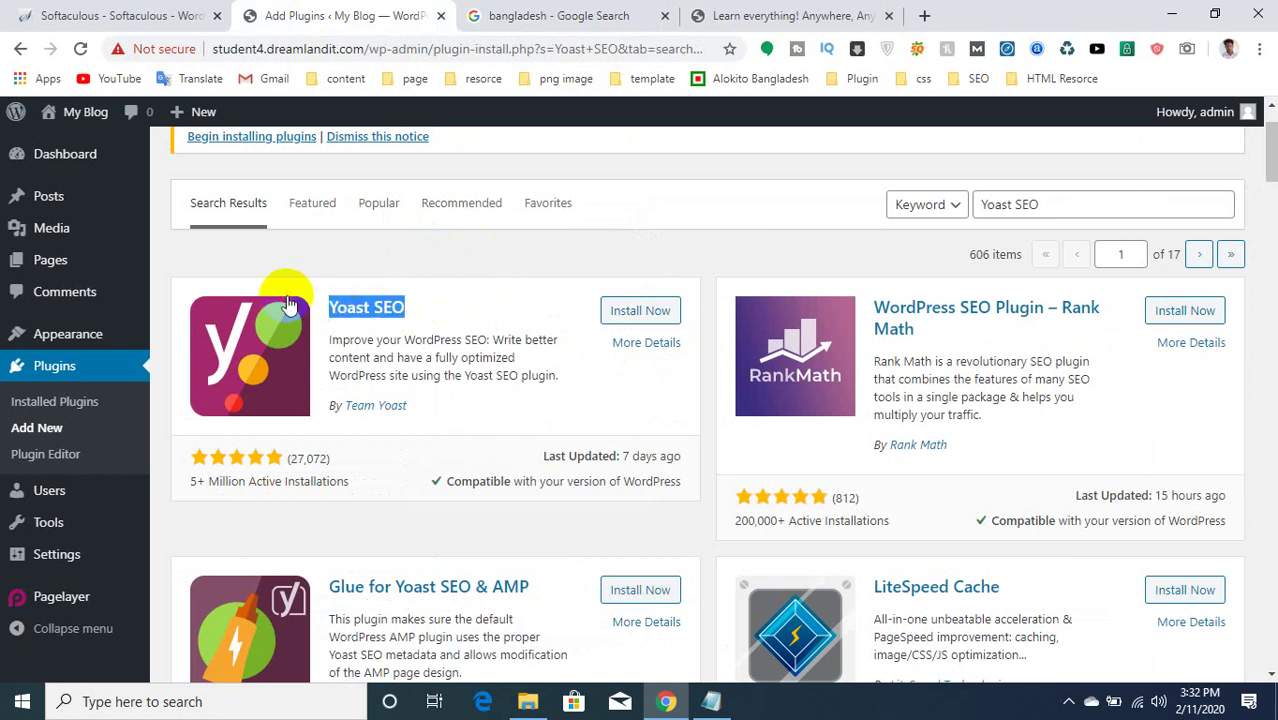
pyautogui.click(445, 308)
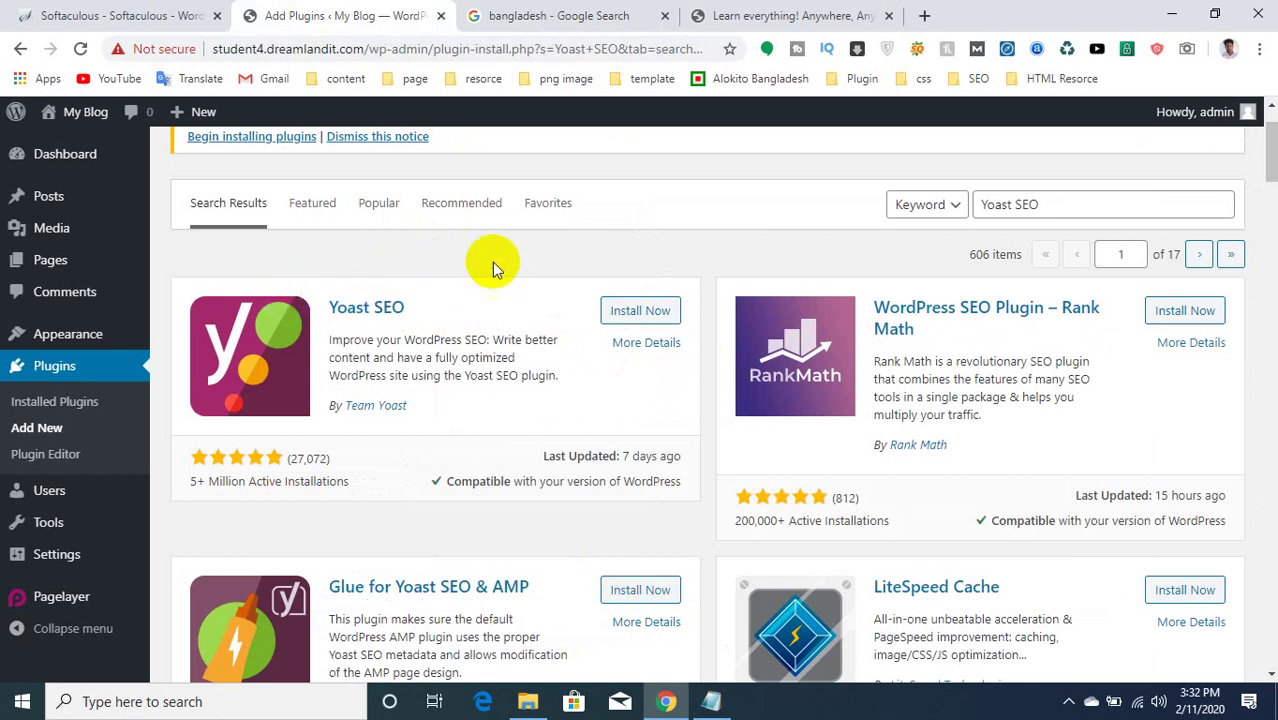
# Install and activate the Yoast SEO plugin, and check its entry in the installed plugins list.
pyautogui.click(640, 306)
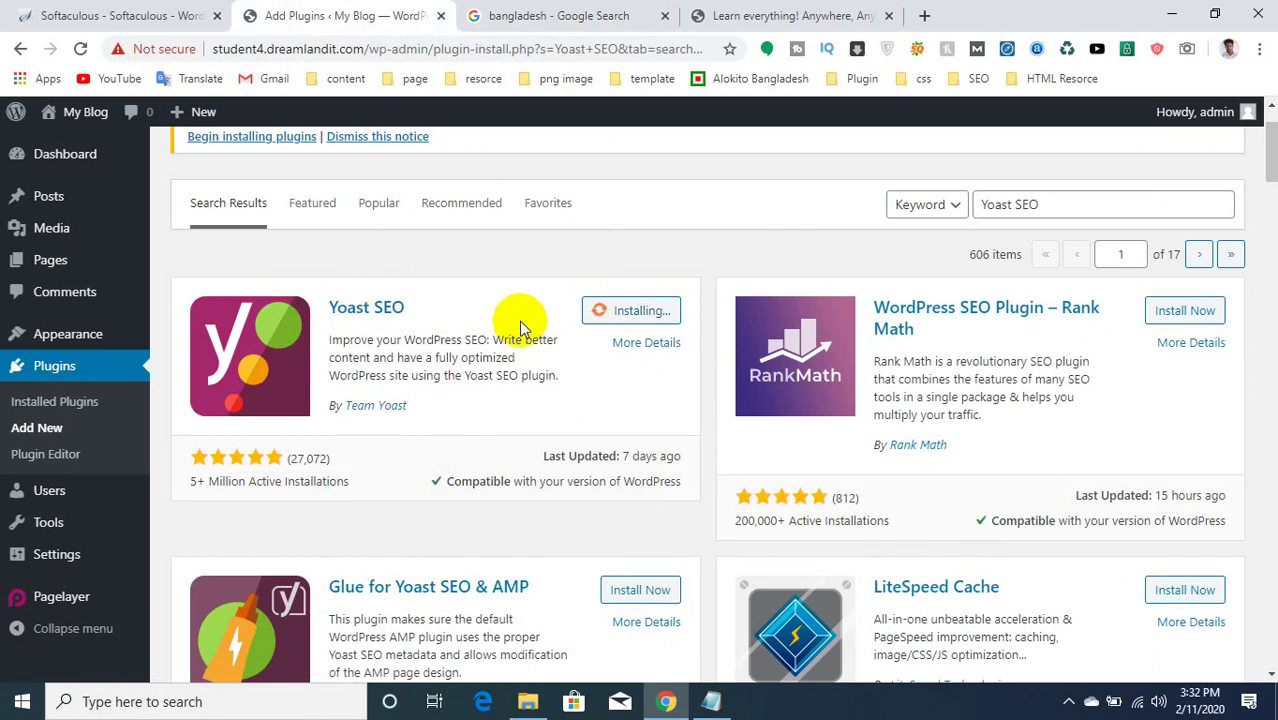
pyautogui.scroll(-2, 505, 345)
pyautogui.scroll(1, 498, 330)
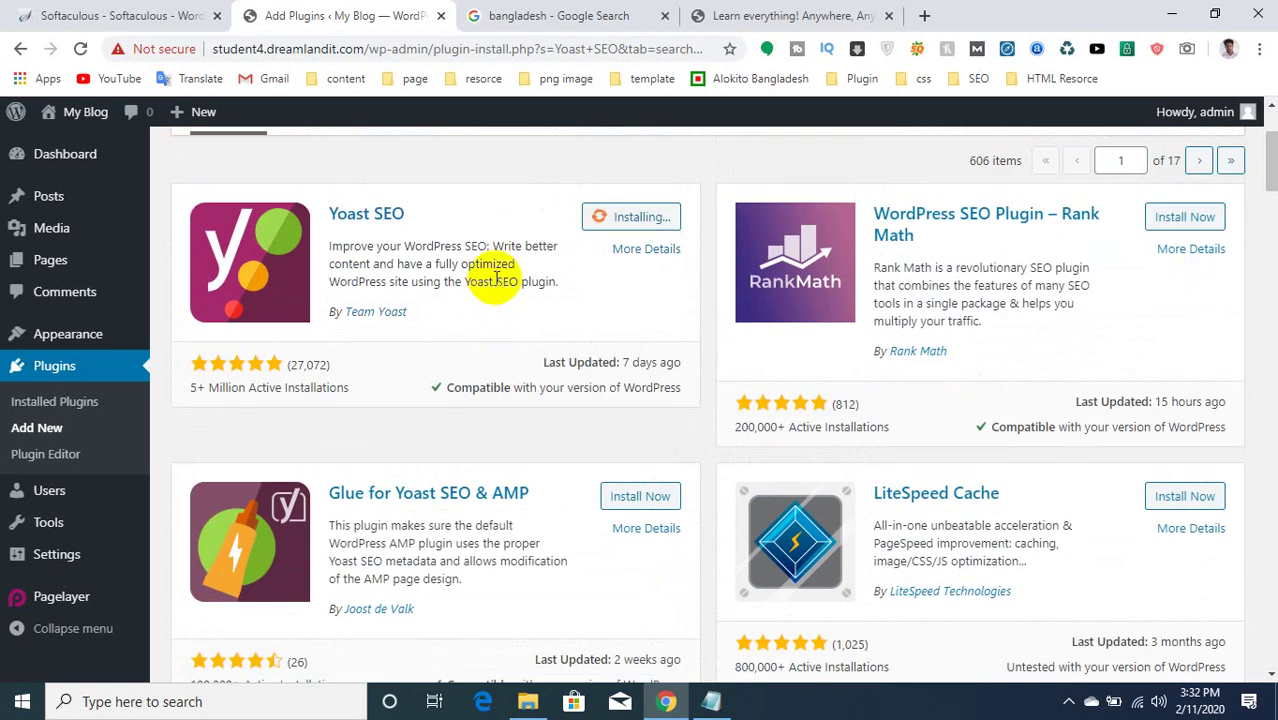
pyautogui.tripleClick(430, 248)
pyautogui.click(426, 251)
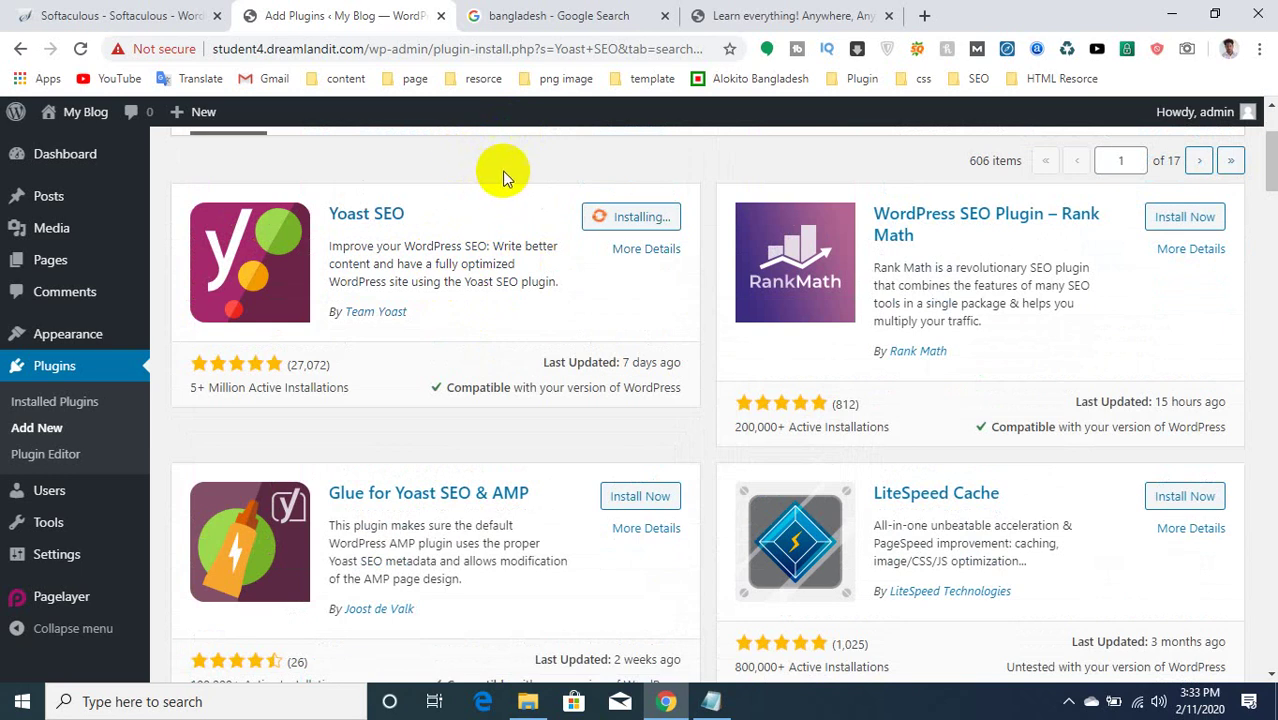
pyautogui.scroll(1, 463, 172)
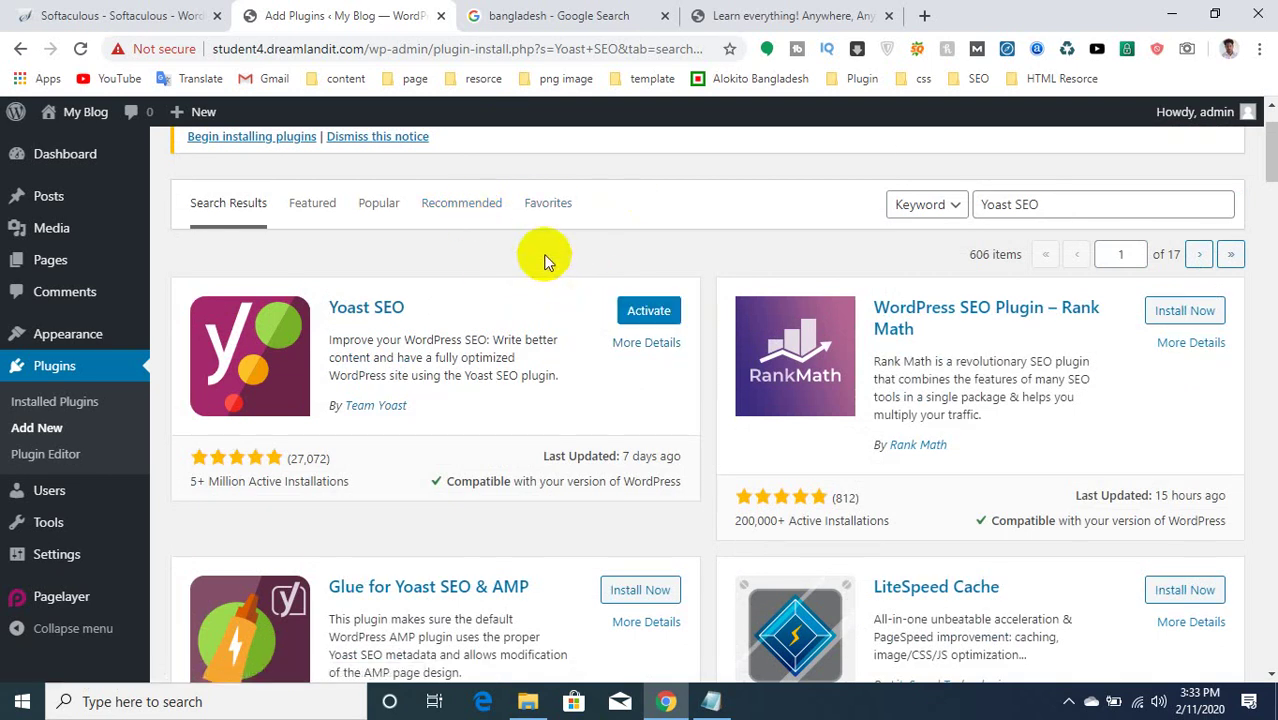
pyautogui.click(649, 311)
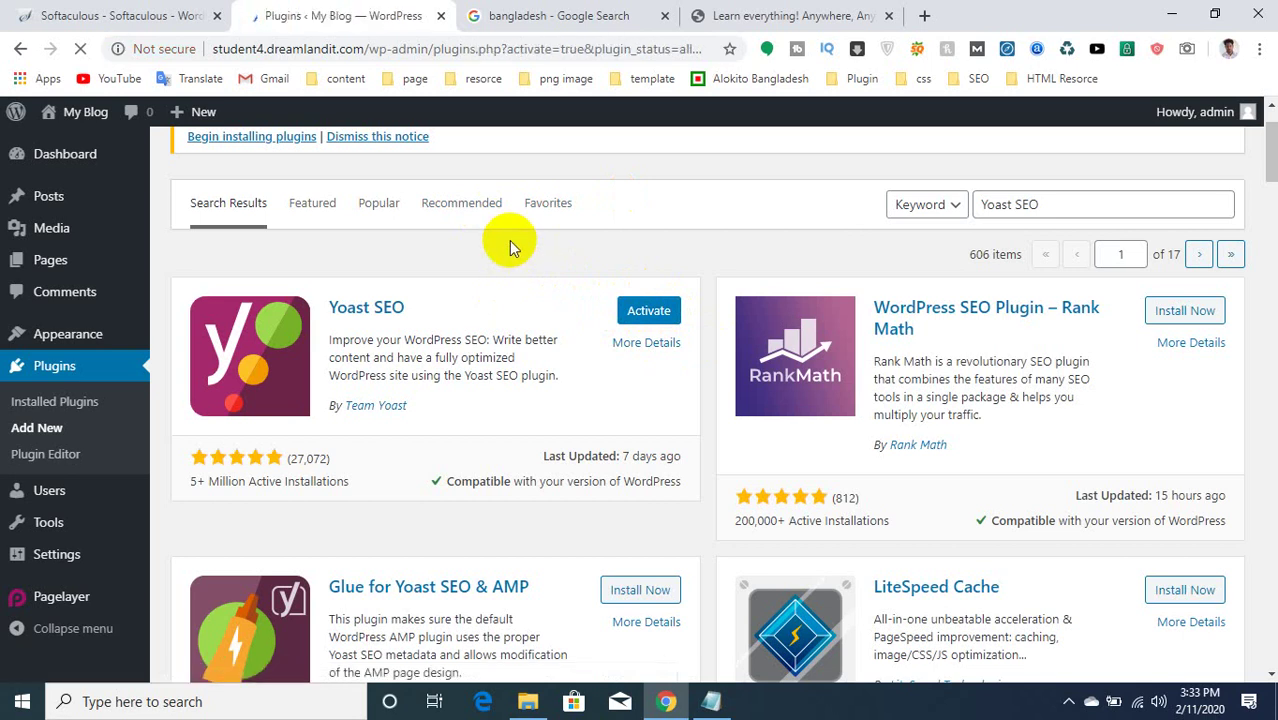
pyautogui.scroll(-5, 534, 253)
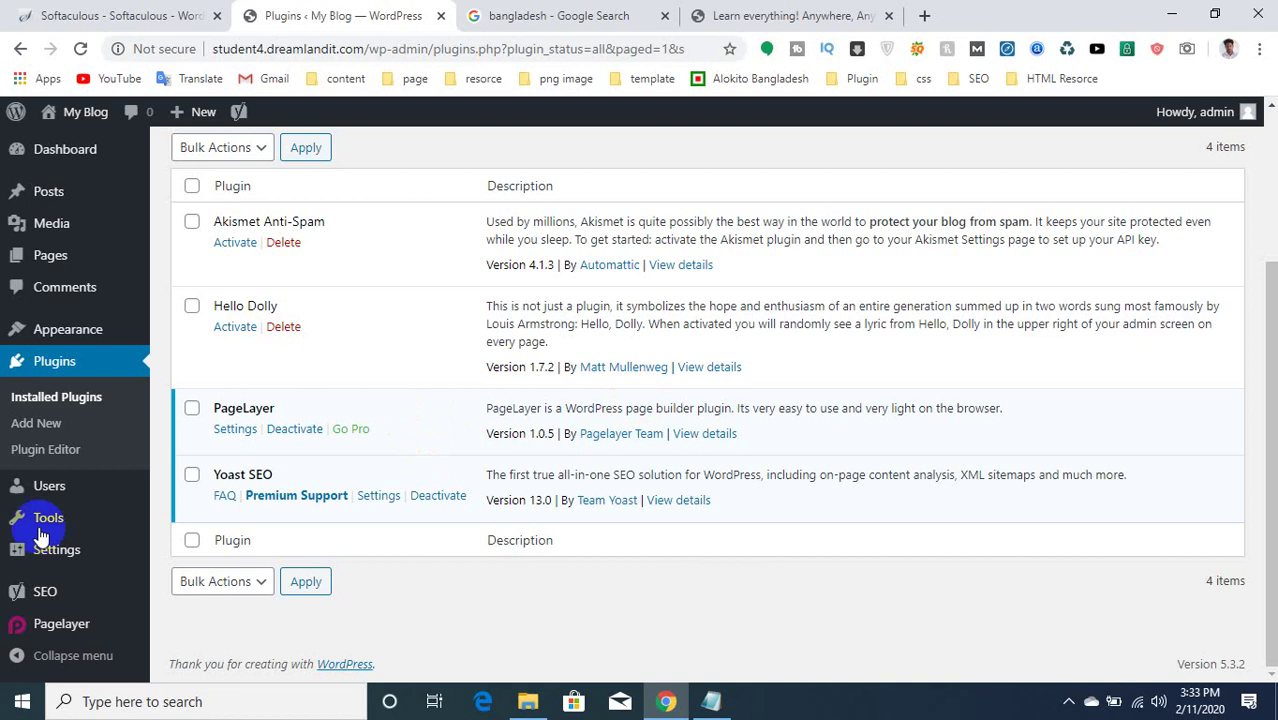
# Open the General settings page of the Yoast SEO plugin.
pyautogui.moveTo(75, 598)
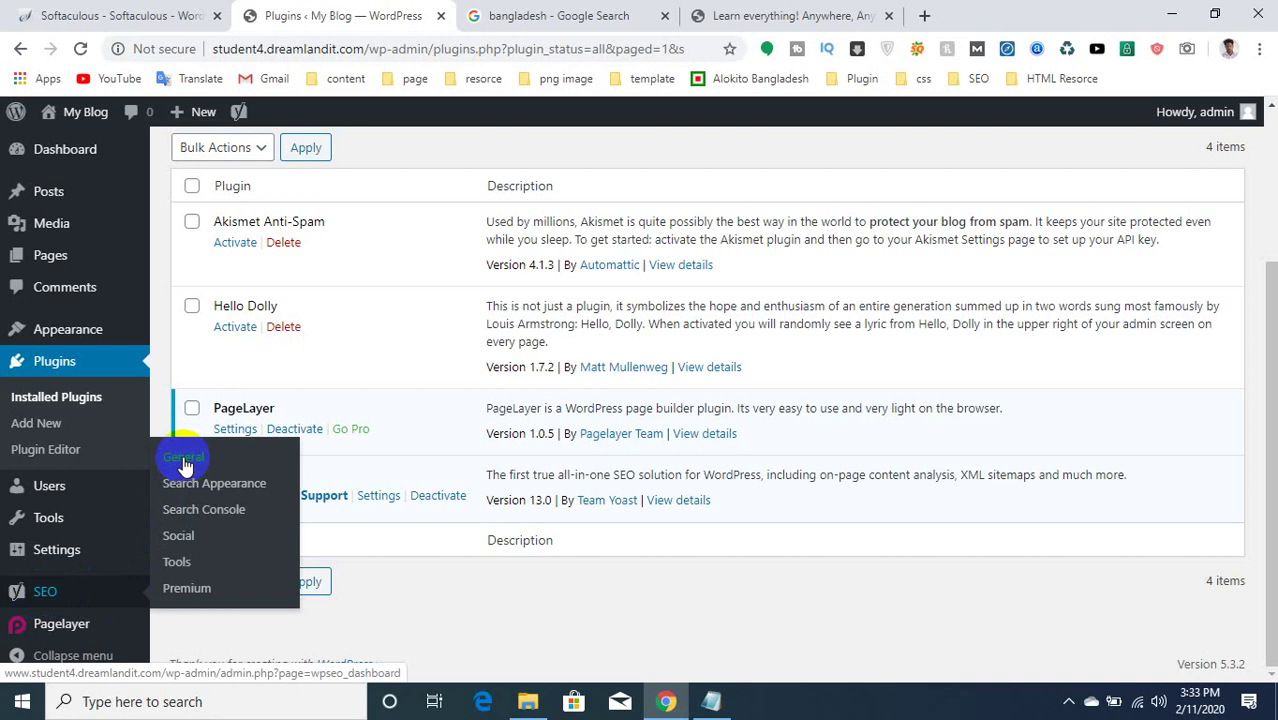
pyautogui.moveTo(8, 118)
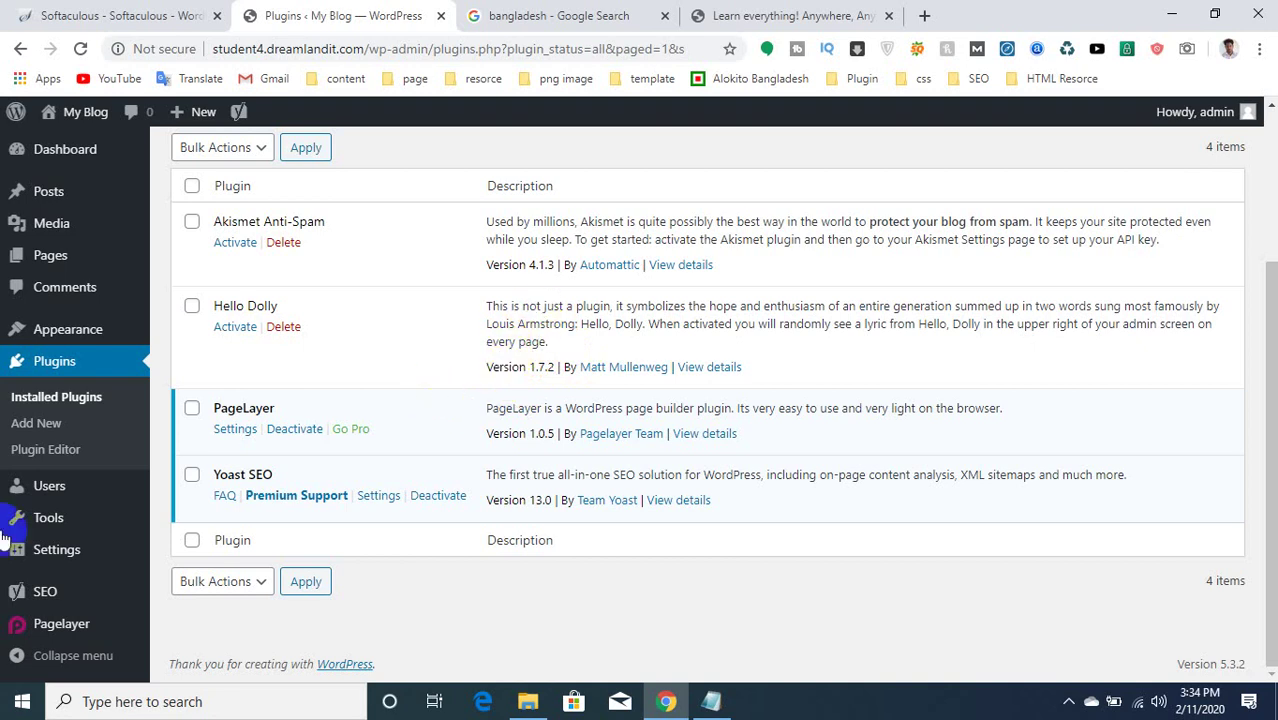
pyautogui.moveTo(37, 584)
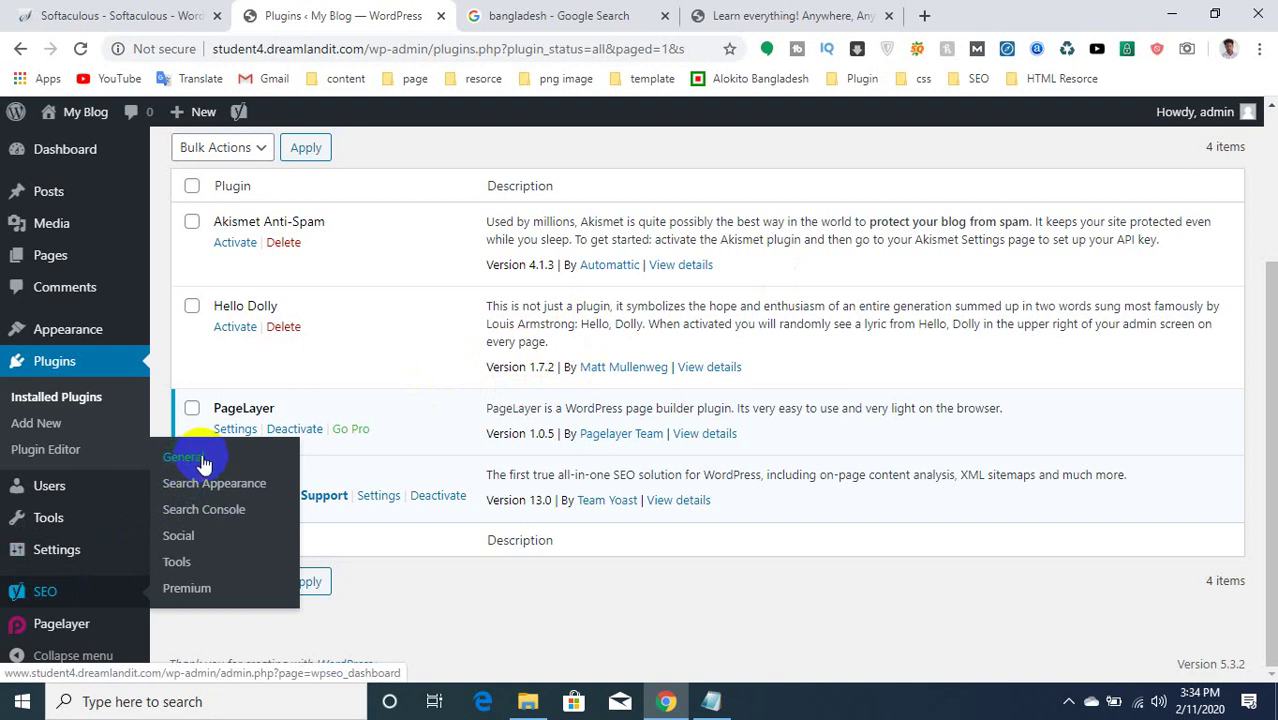
pyautogui.click(42, 592)
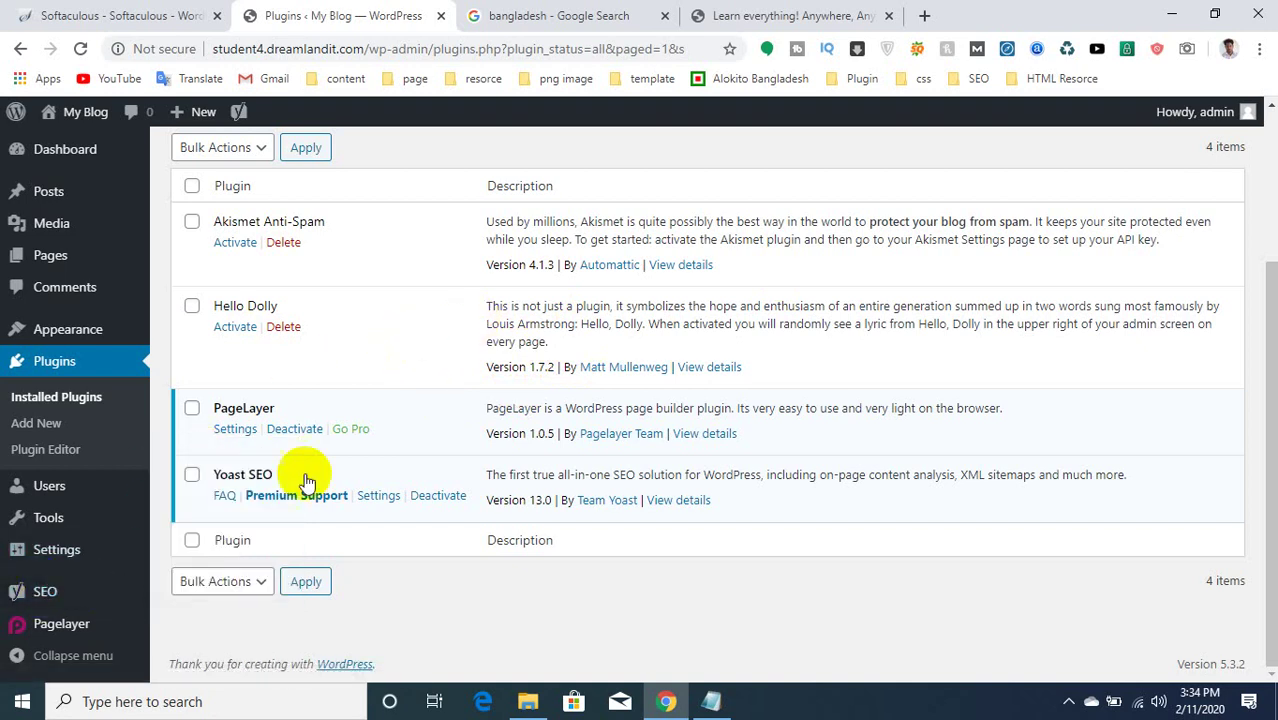
pyautogui.moveTo(20, 592)
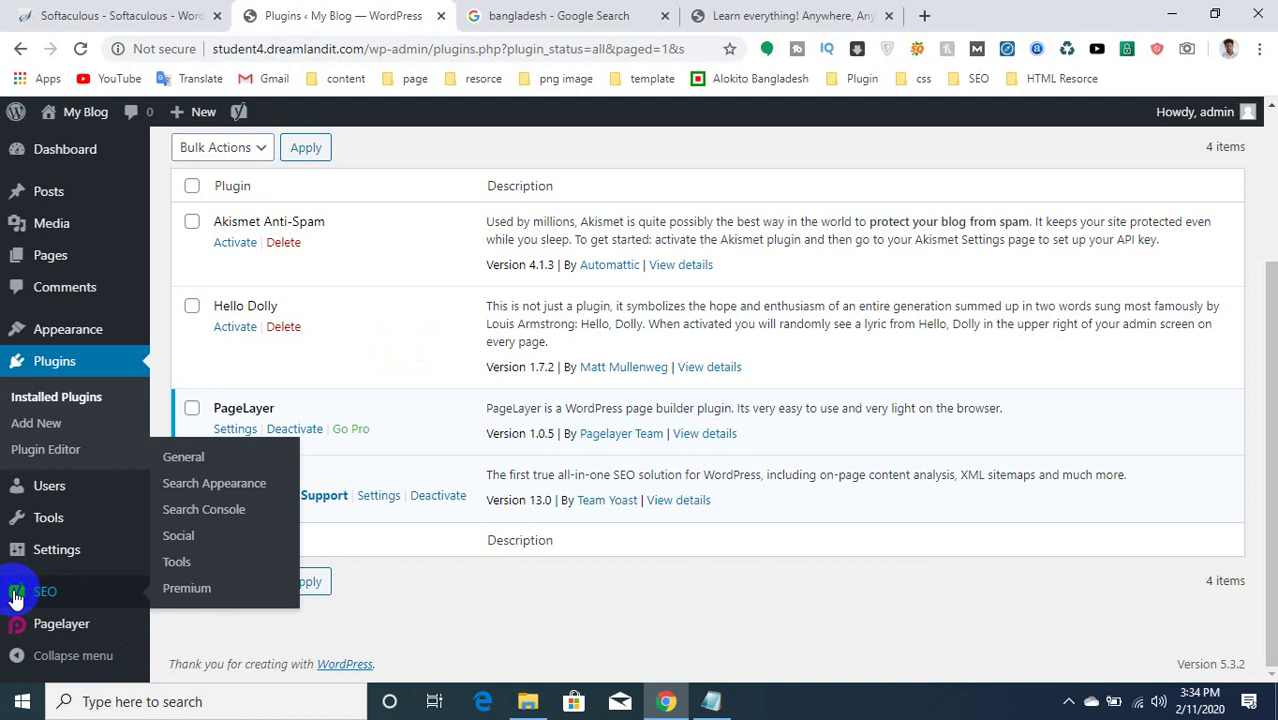
pyautogui.click(190, 462)
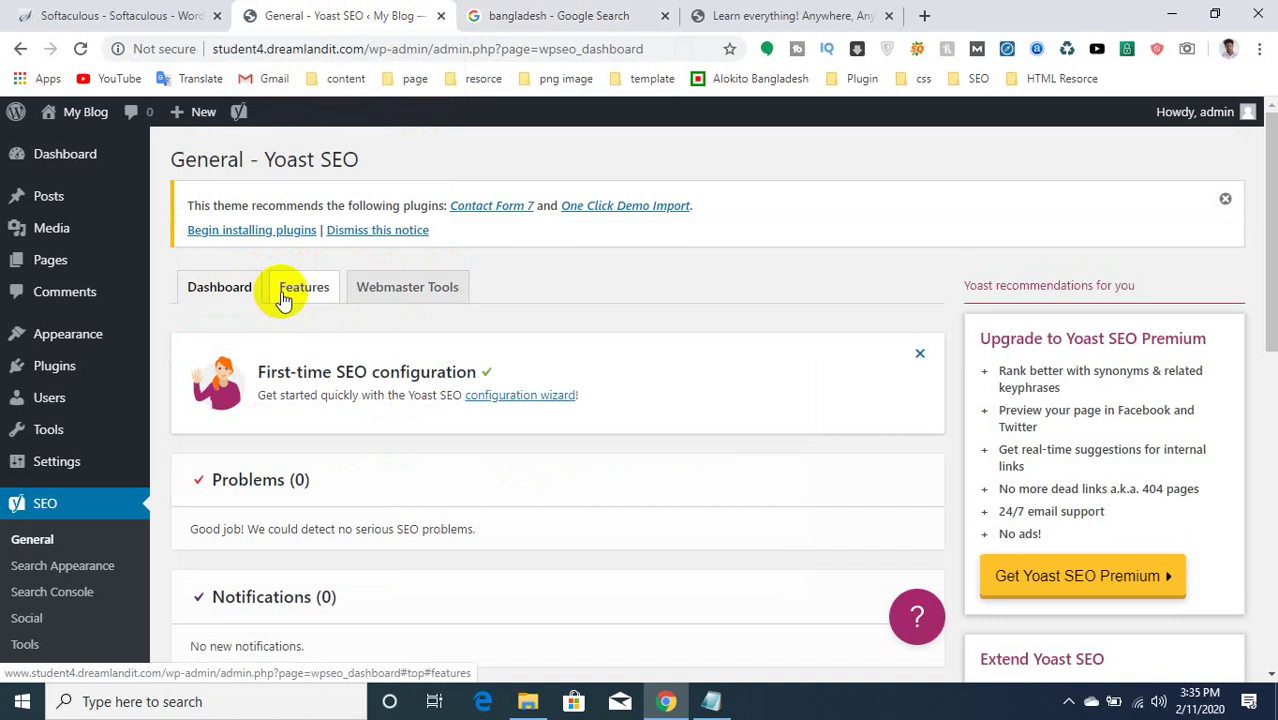
# Examine the available features and their on/off switches in the Yoast SEO General settings.
pyautogui.click(294, 297)
pyautogui.scroll(-2, 308, 300)
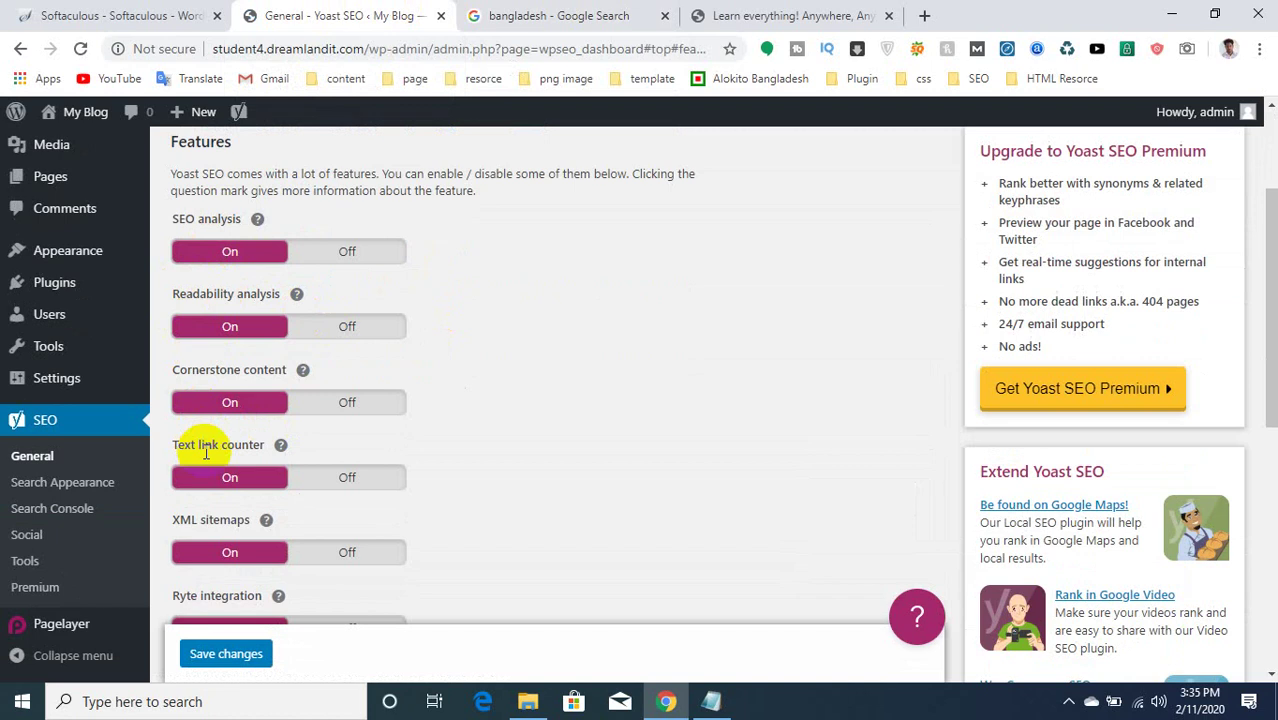
pyautogui.scroll(-2, 251, 465)
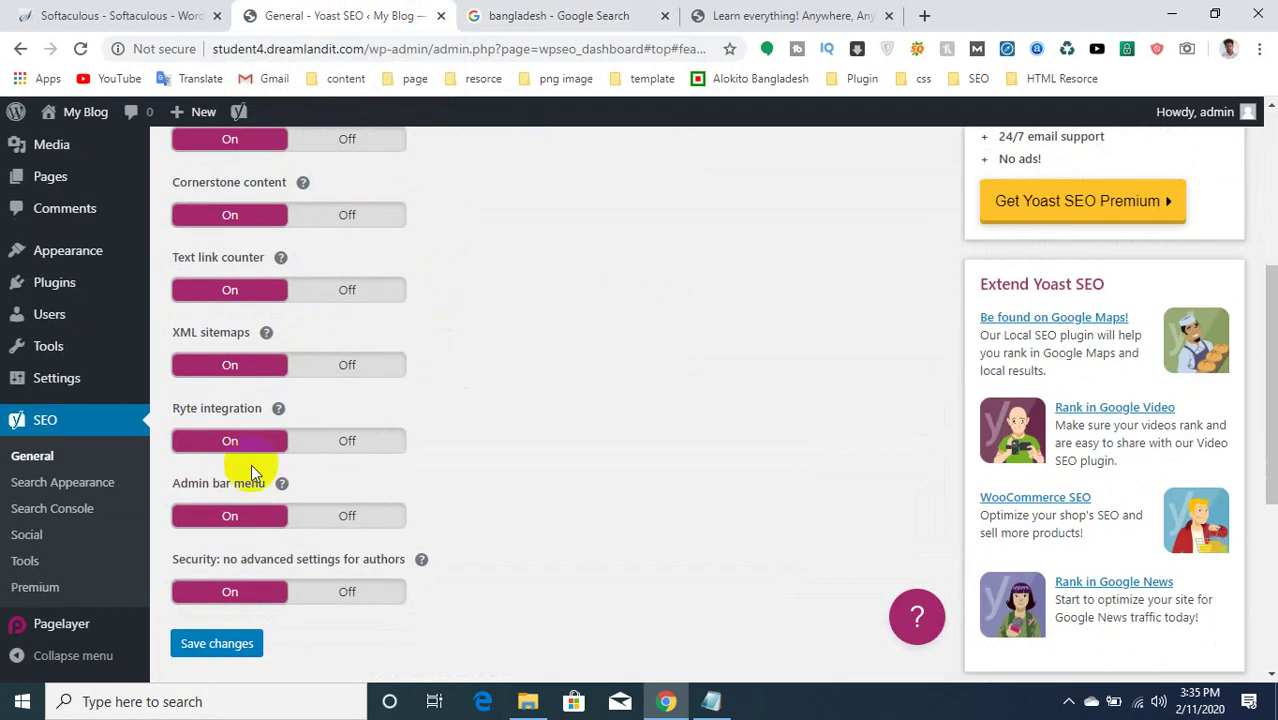
pyautogui.scroll(4, 440, 440)
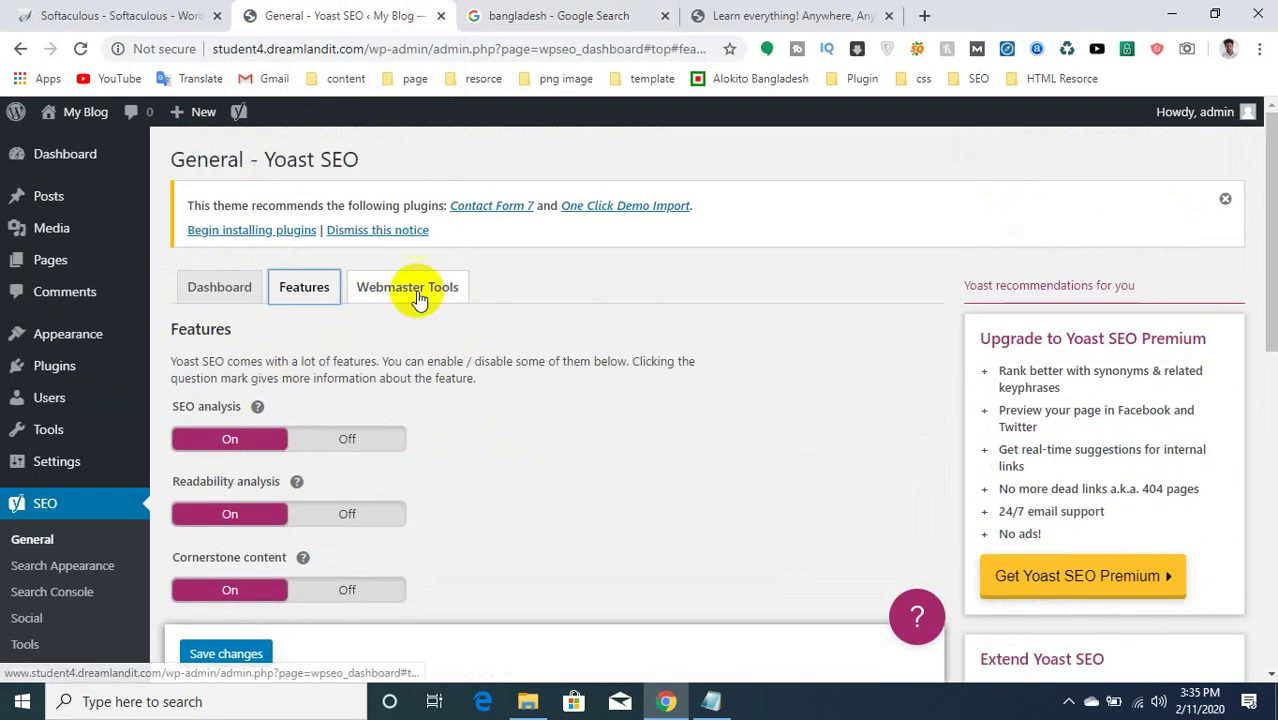
# Show the Webmaster Tools verification settings and open the Google Search Console verification link in a new browser tab.
pyautogui.click(408, 288)
pyautogui.scroll(-1, 301, 477)
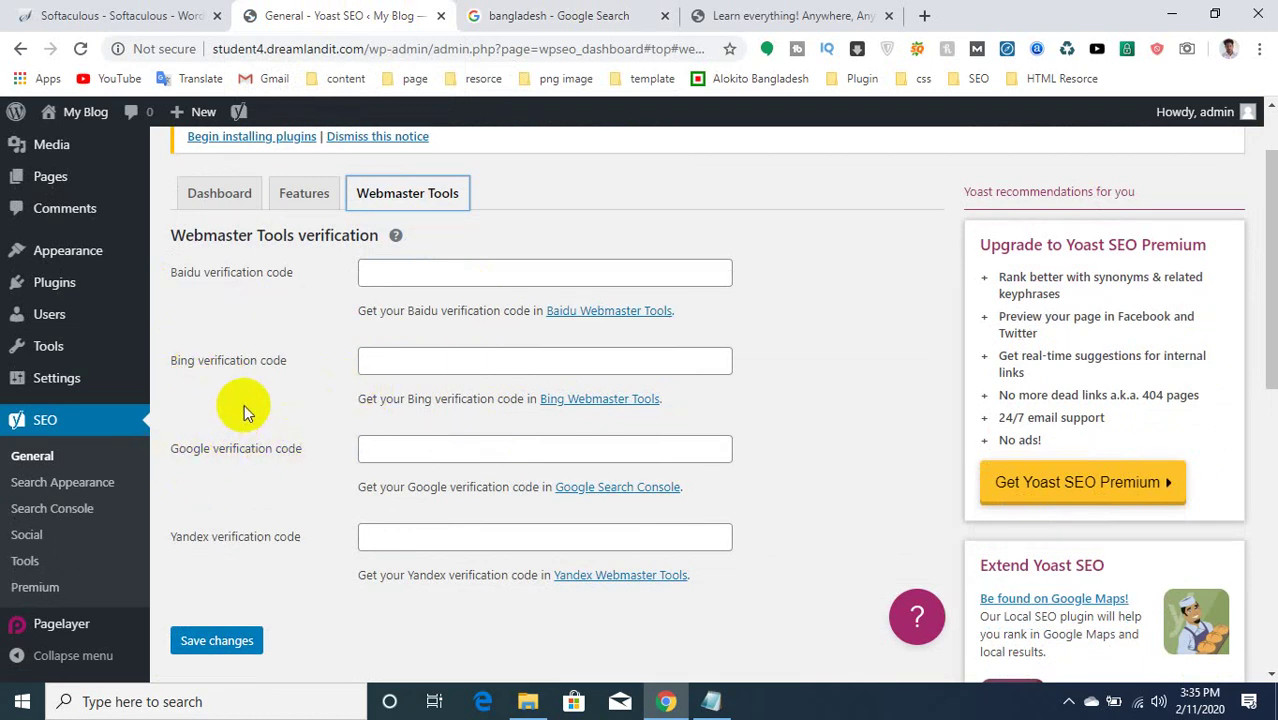
pyautogui.rightClick(612, 487)
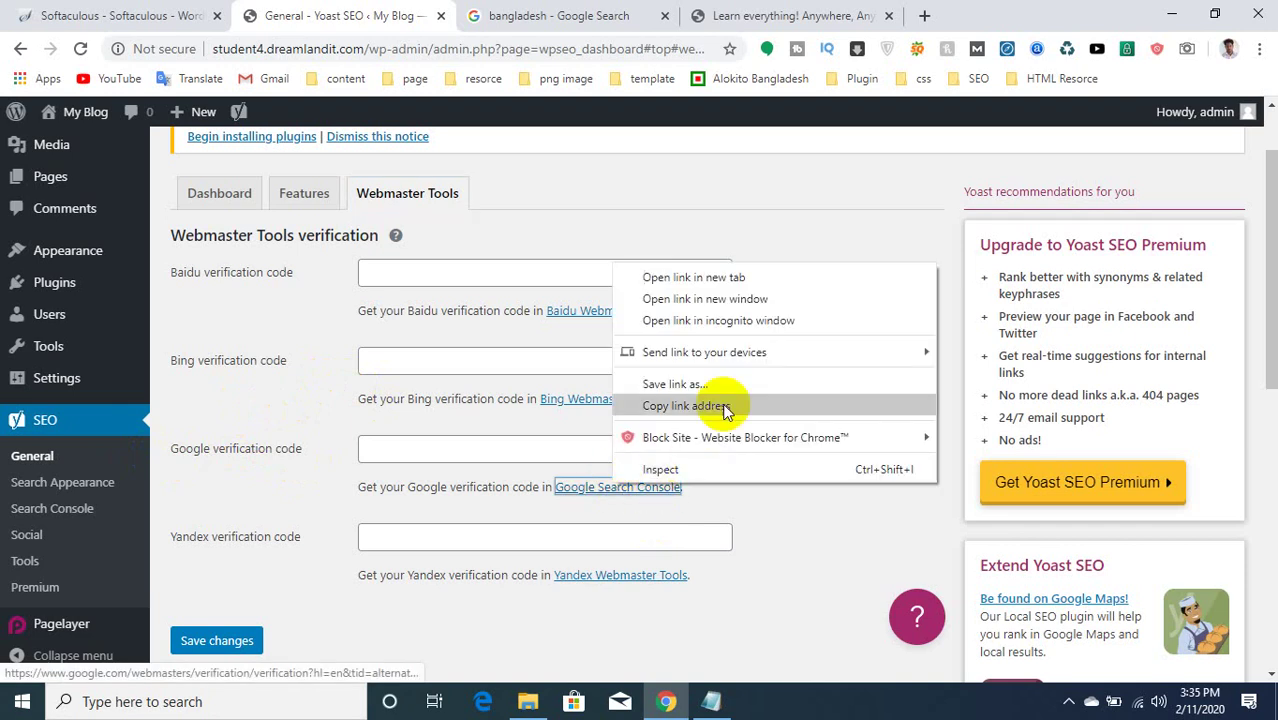
pyautogui.click(718, 280)
pyautogui.click(500, 16)
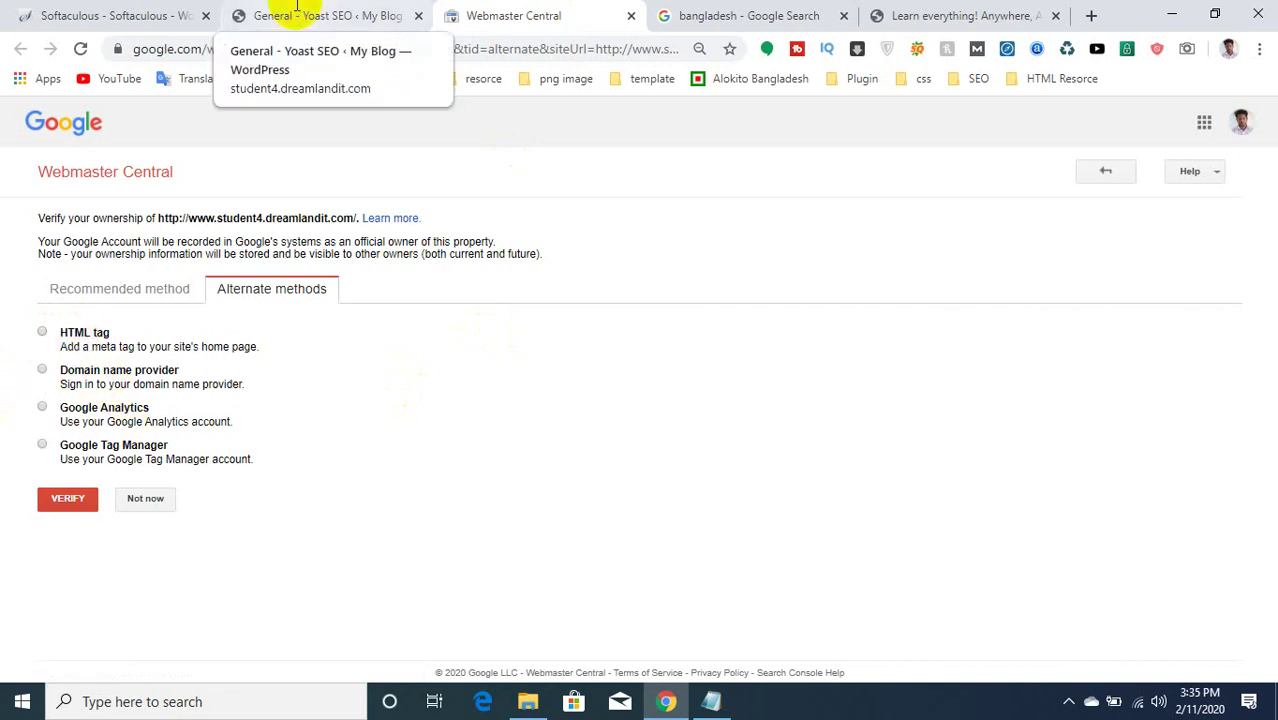
# Choose the HTML tag verification method in Google Webmaster Central and copy the site verification meta tag.
pyautogui.click(70, 337)
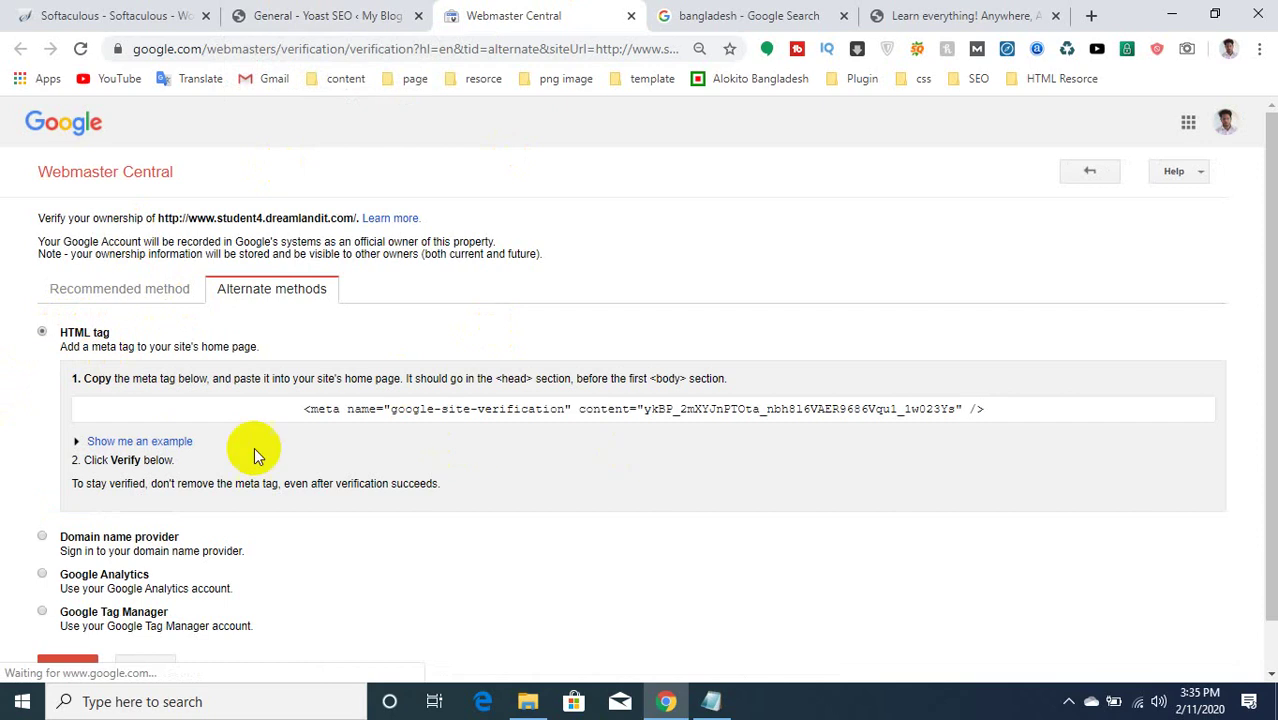
pyautogui.click(332, 418)
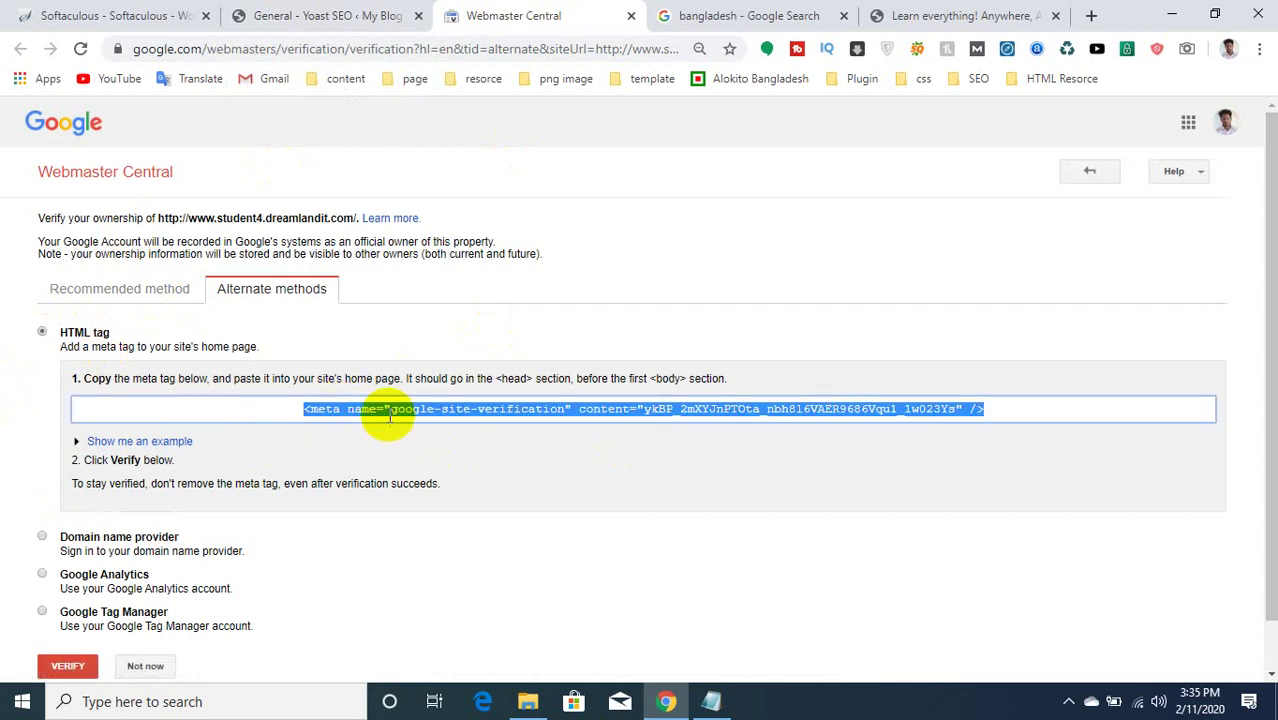
pyautogui.rightClick(390, 420)
pyautogui.click(425, 428)
# Return to the WordPress dashboard, open the Theme Editor in a new browser tab, and accept the warning about direct edits.
pyautogui.click(312, 15)
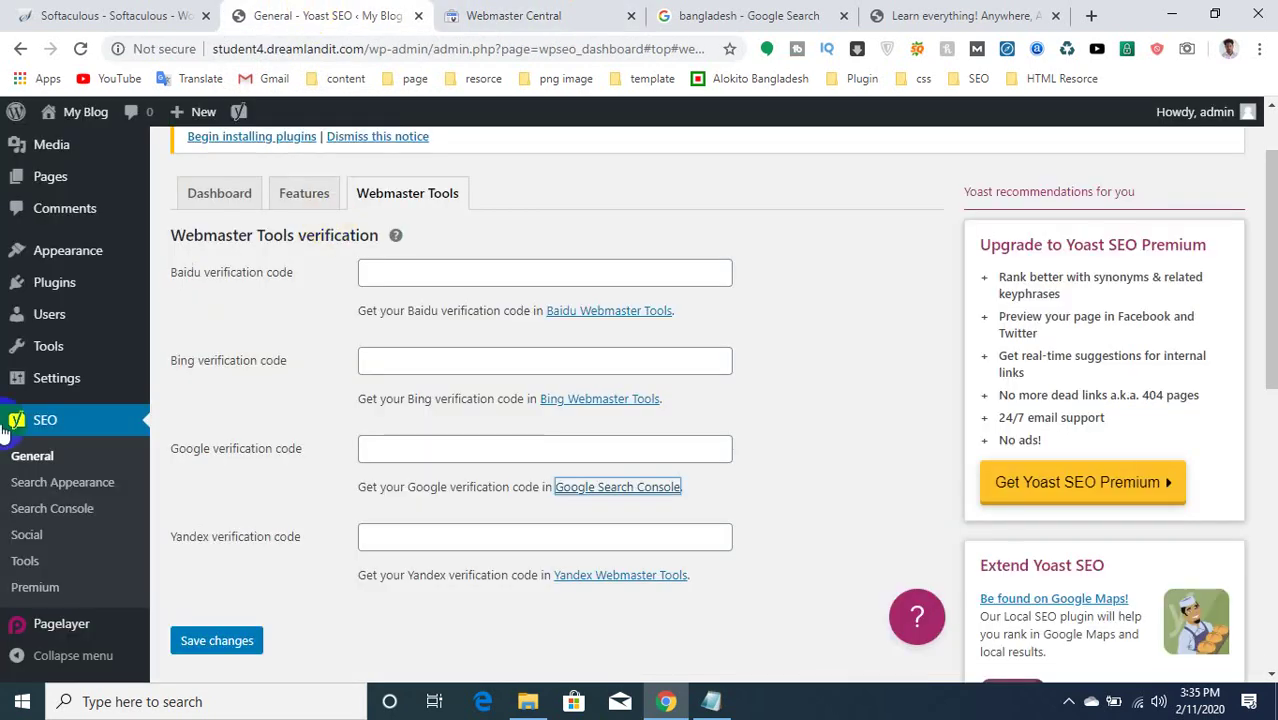
pyautogui.moveTo(82, 258)
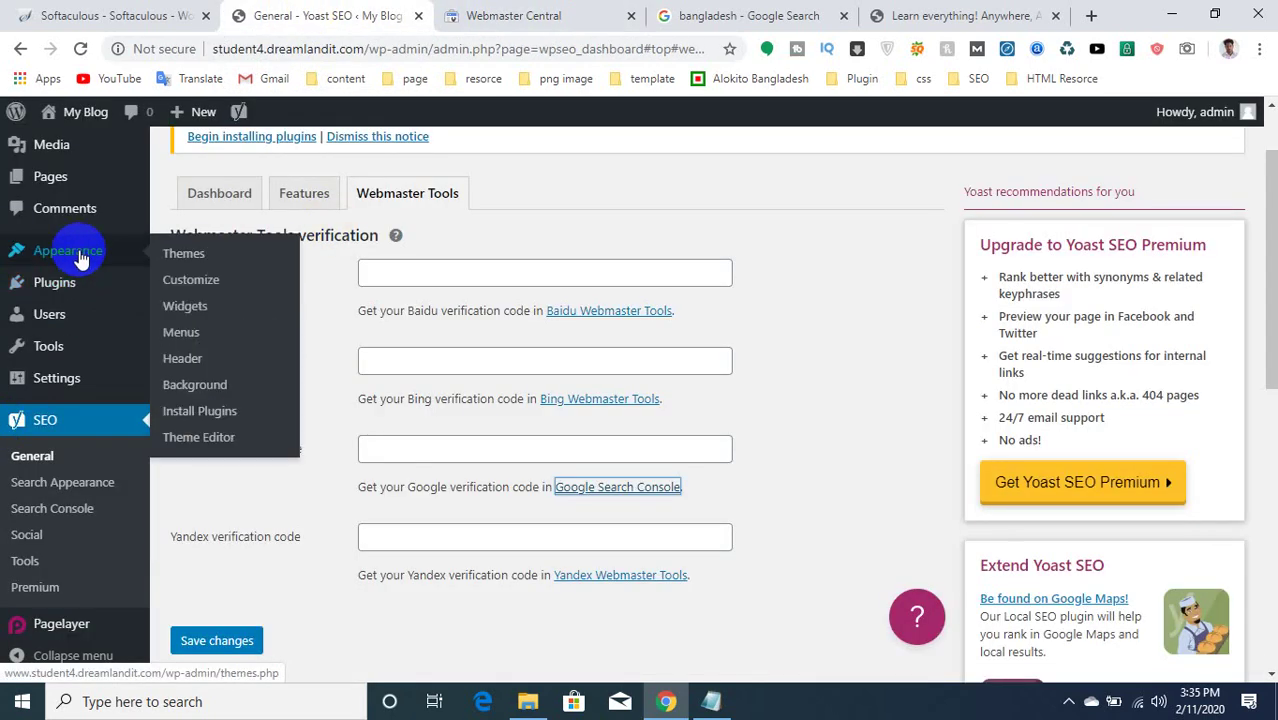
pyautogui.rightClick(210, 450)
pyautogui.click(260, 449)
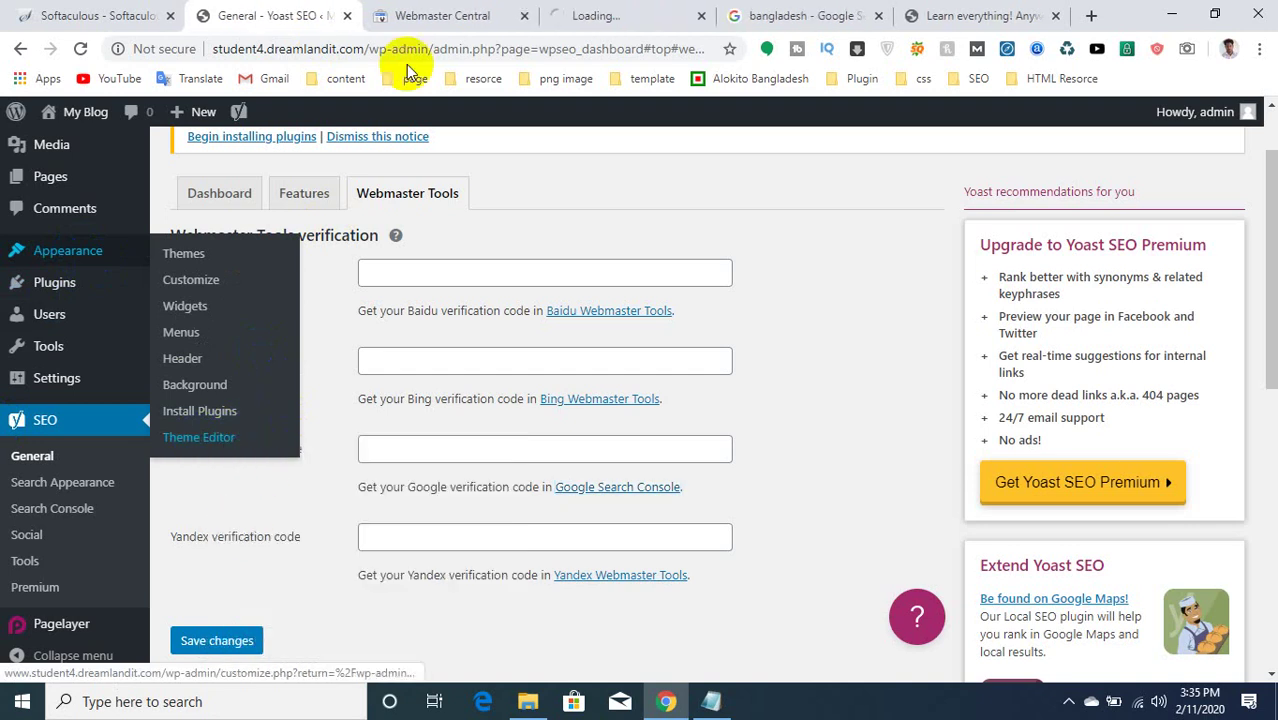
pyautogui.click(600, 14)
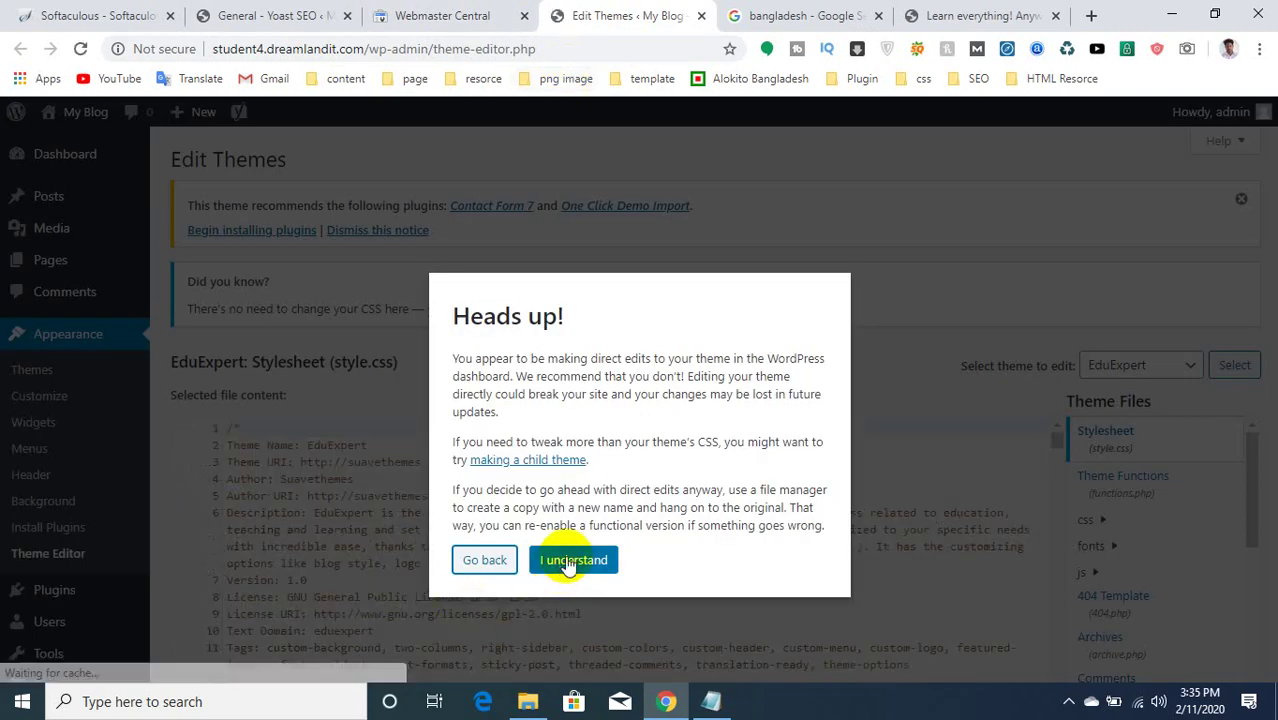
pyautogui.click(573, 559)
# Open the EduExpert theme's Theme Header file (header.php) for editing.
pyautogui.scroll(-2, 490, 508)
pyautogui.scroll(2, 808, 508)
pyautogui.scroll(-2, 1258, 337)
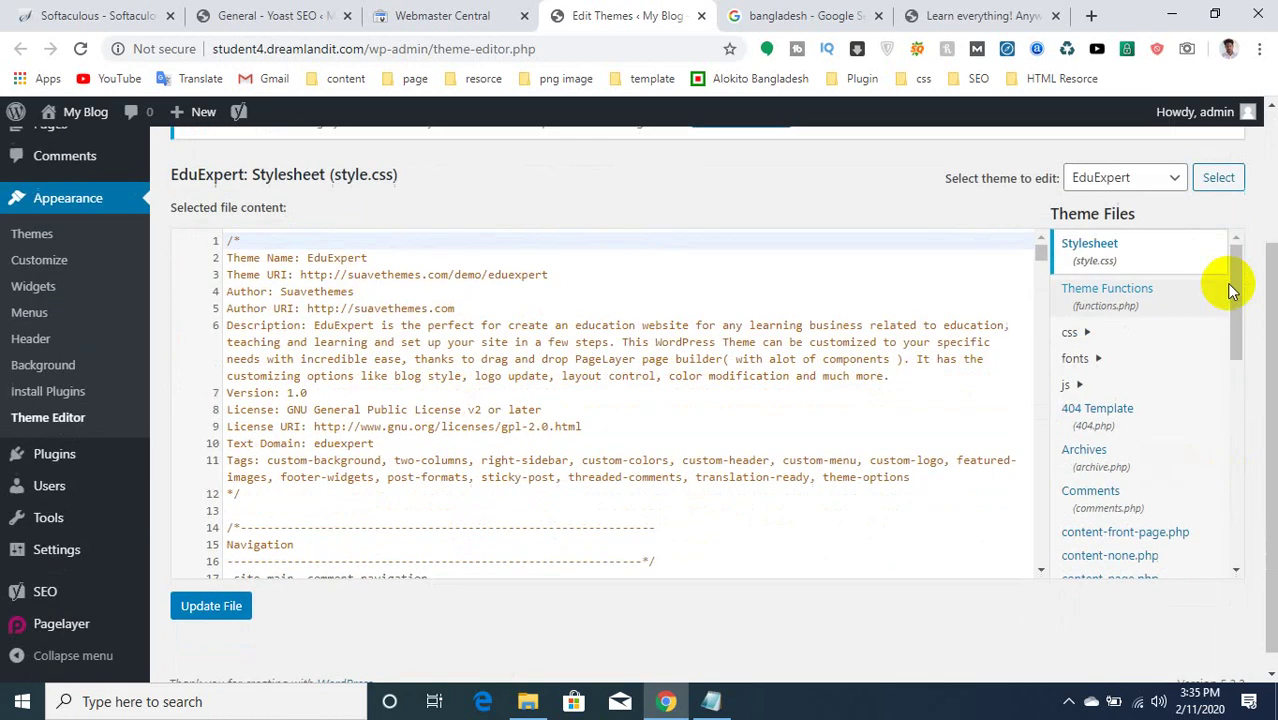
pyautogui.scroll(-3, 1155, 491)
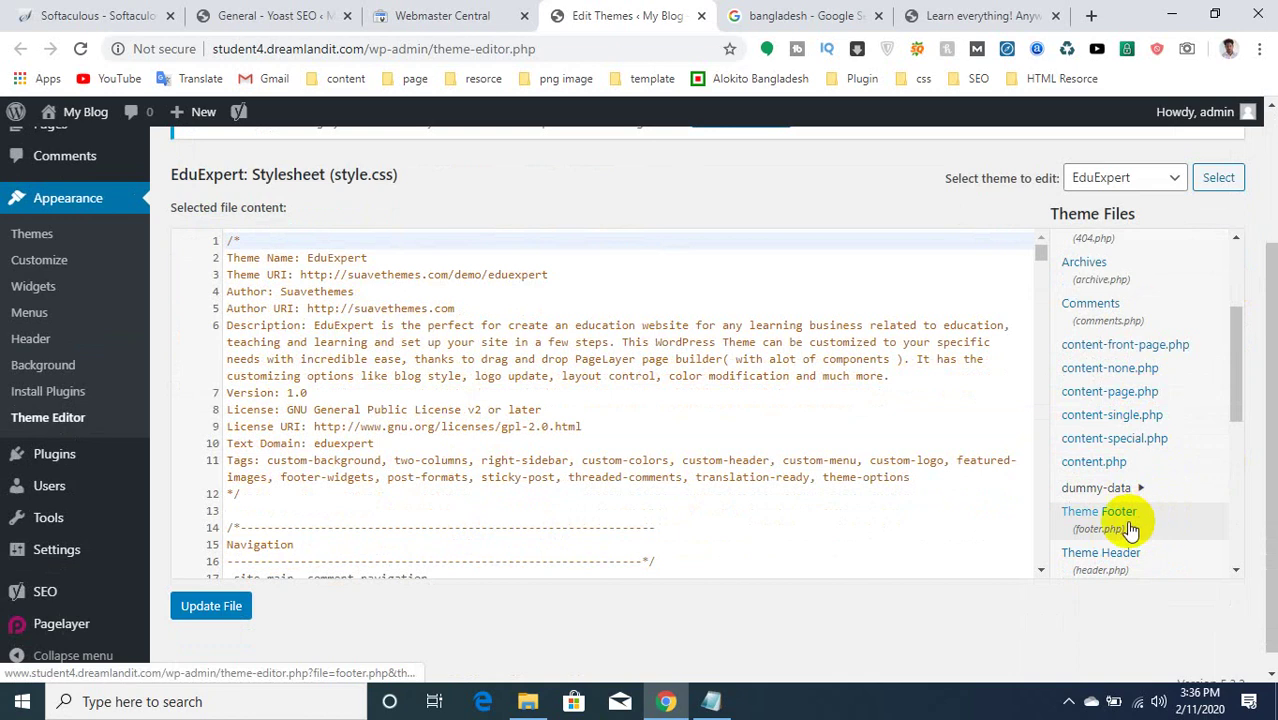
pyautogui.scroll(-1, 1118, 566)
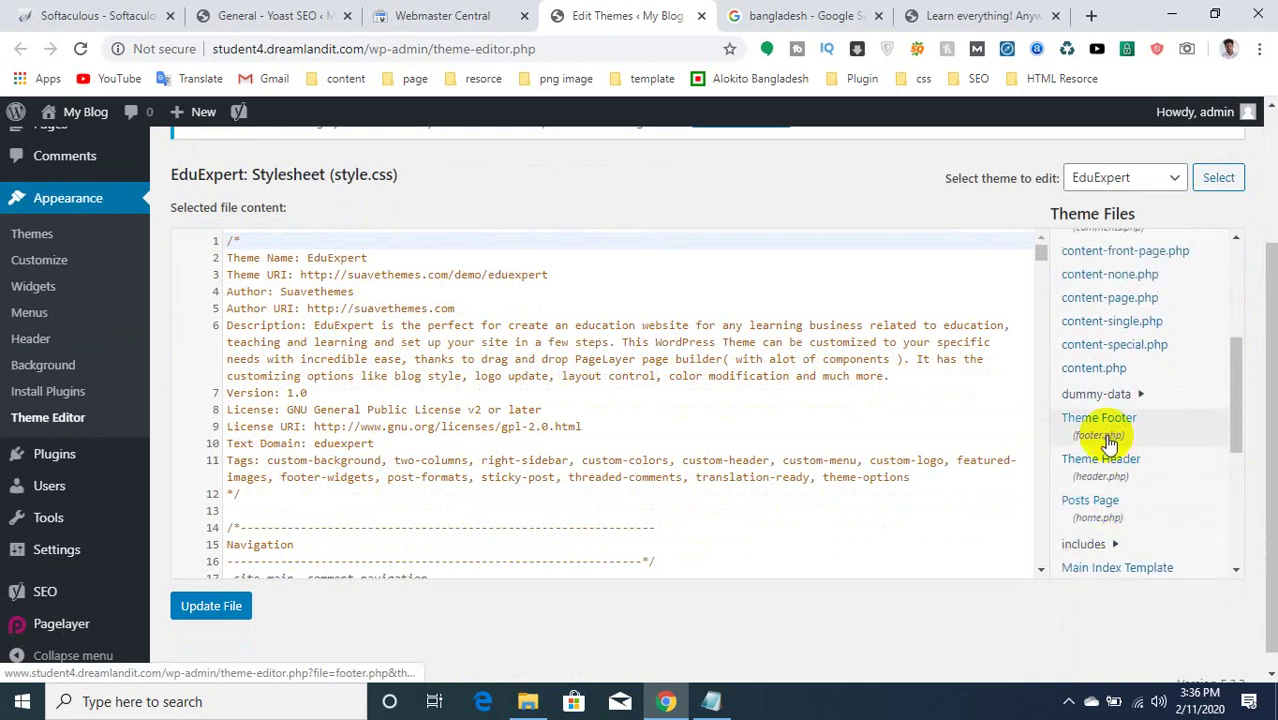
pyautogui.click(1110, 478)
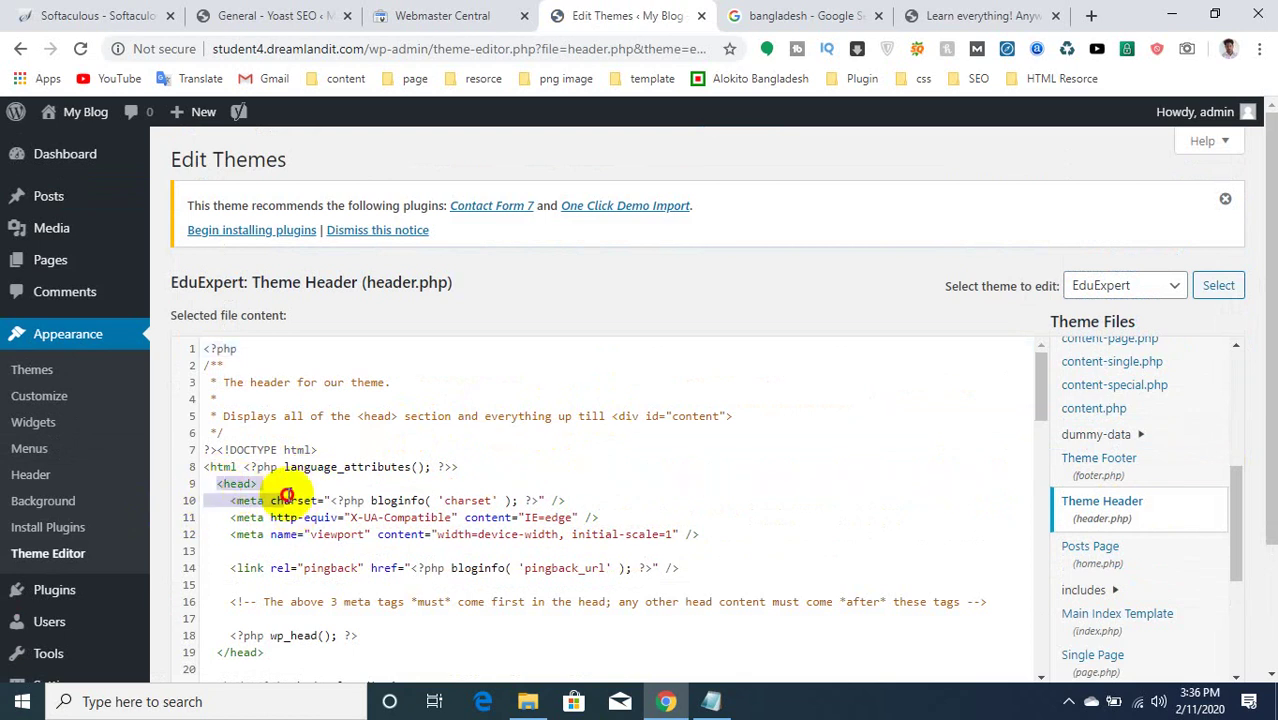
# Paste the Google site verification meta tag on a new line directly after the opening <head> tag in header.php and update the file.
pyautogui.click(276, 486)
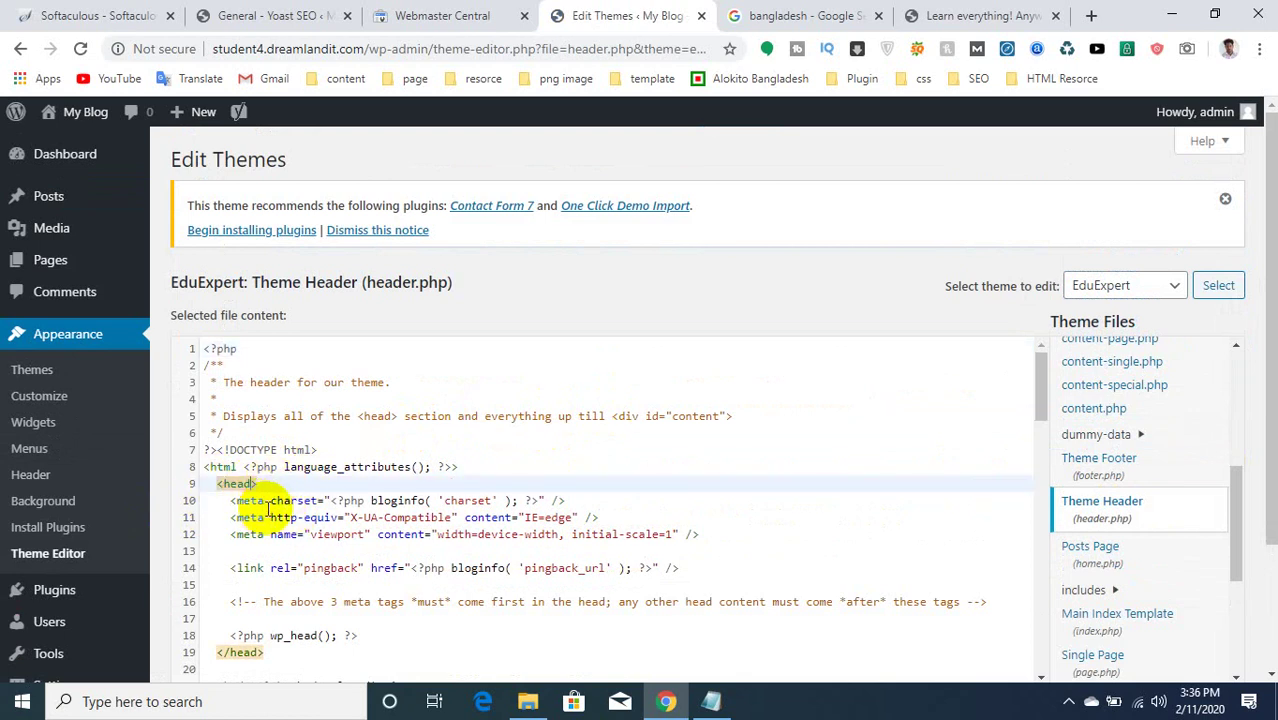
pyautogui.click(302, 486)
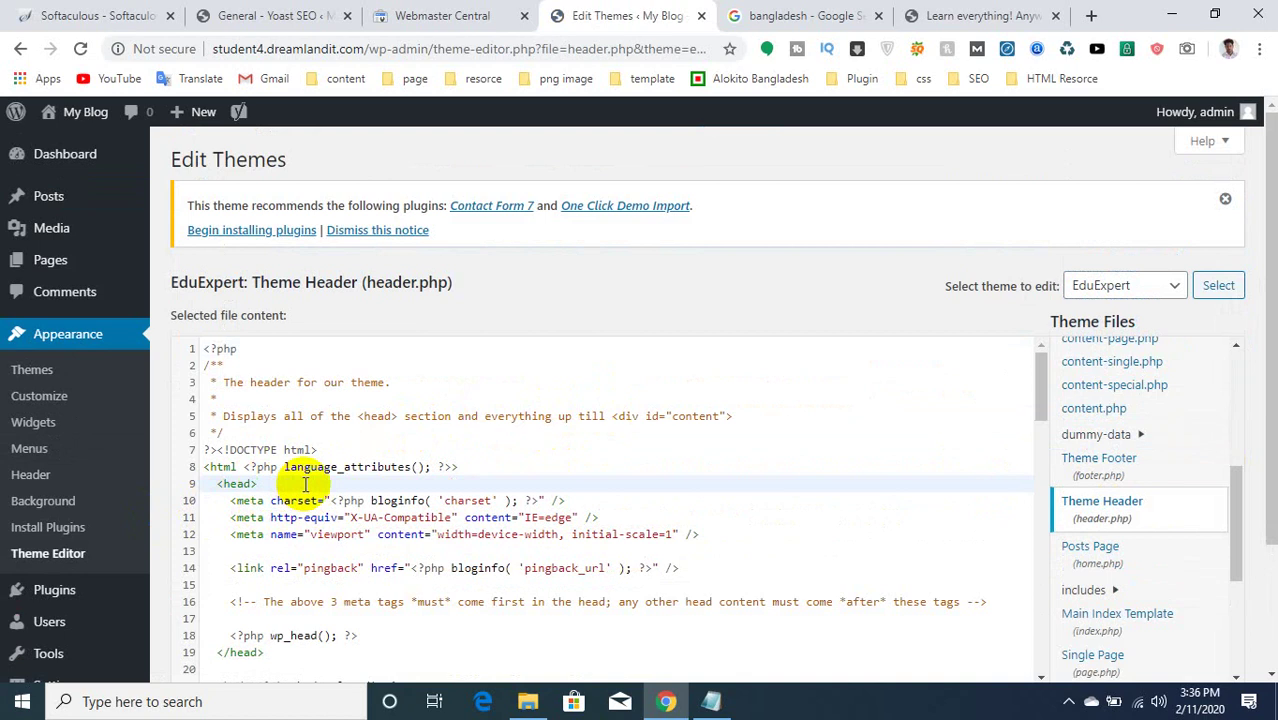
pyautogui.press('Return')
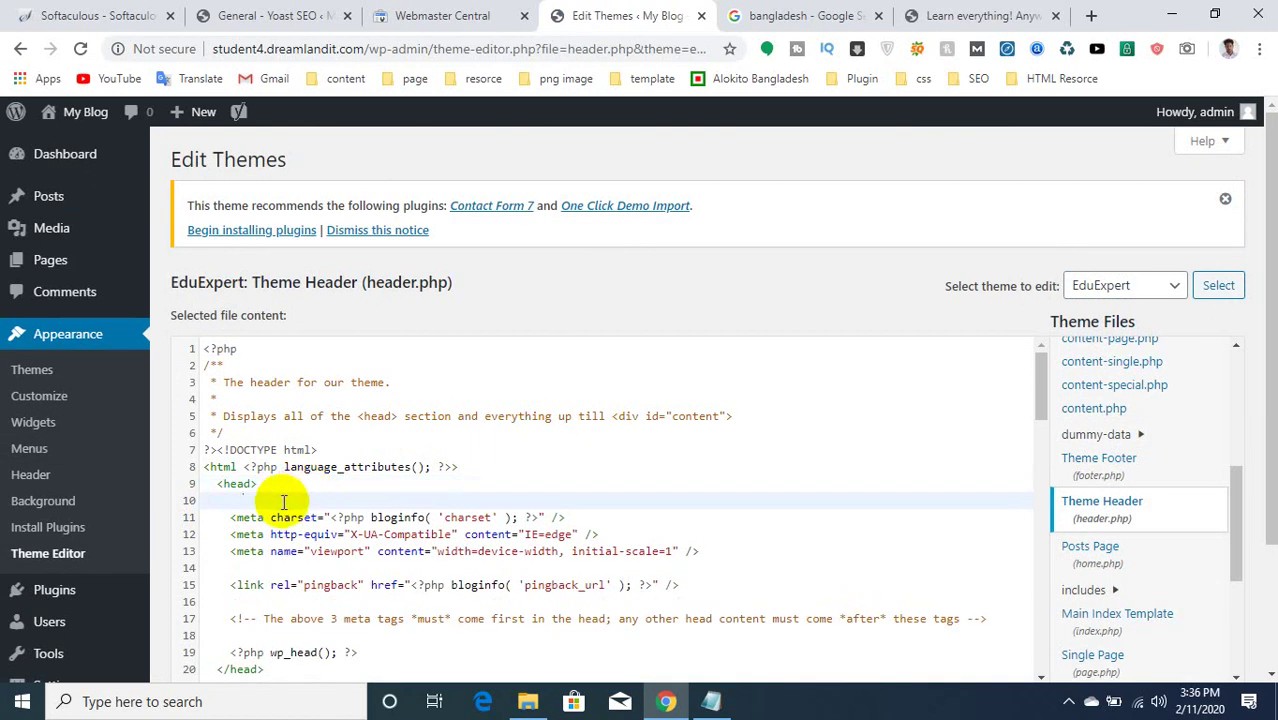
pyautogui.hotkey('ctrl', 'v')
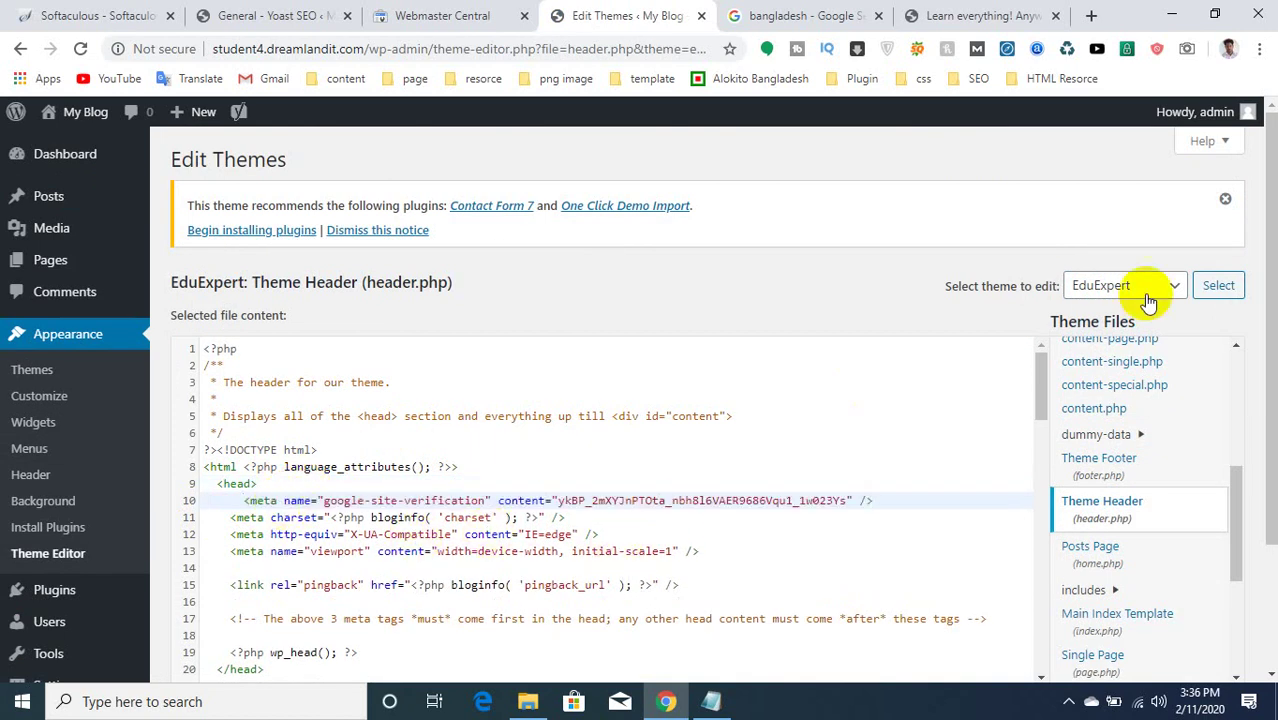
pyautogui.scroll(-2, 1130, 350)
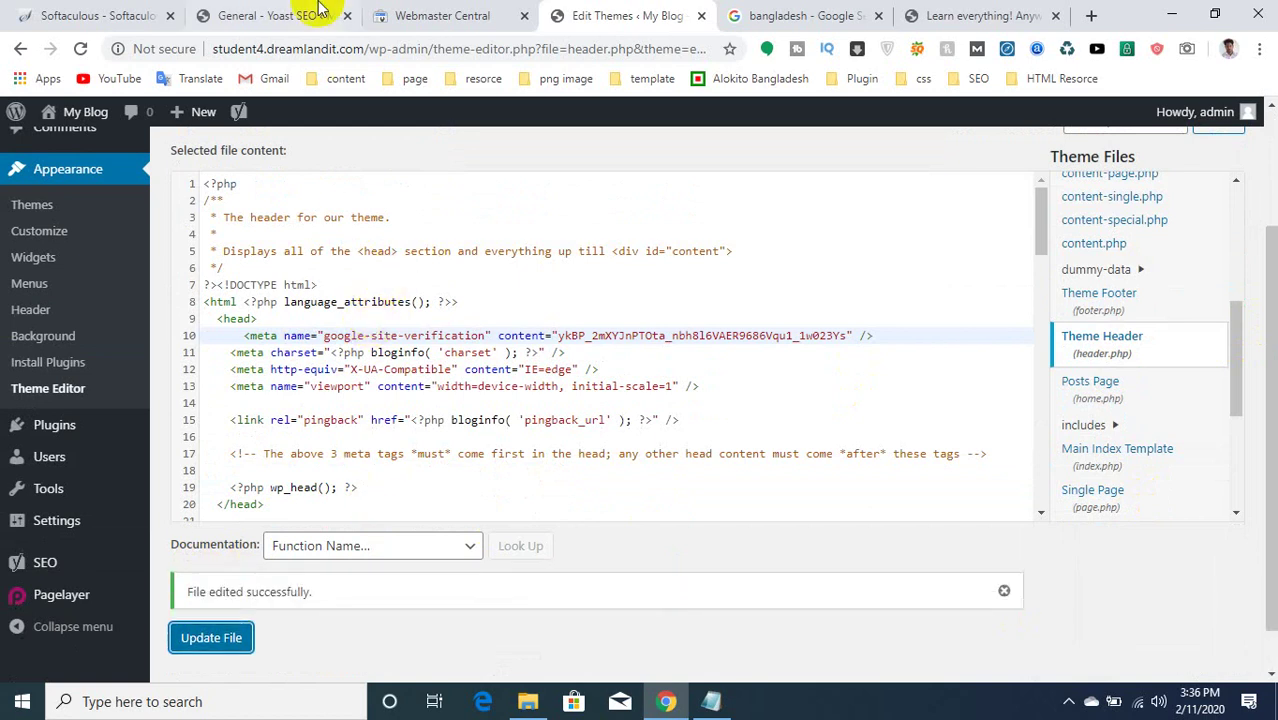
# Return to Webmaster Central and verify ownership of the site with the HTML tag method.
pyautogui.click(455, 10)
pyautogui.scroll(-1, 20, 340)
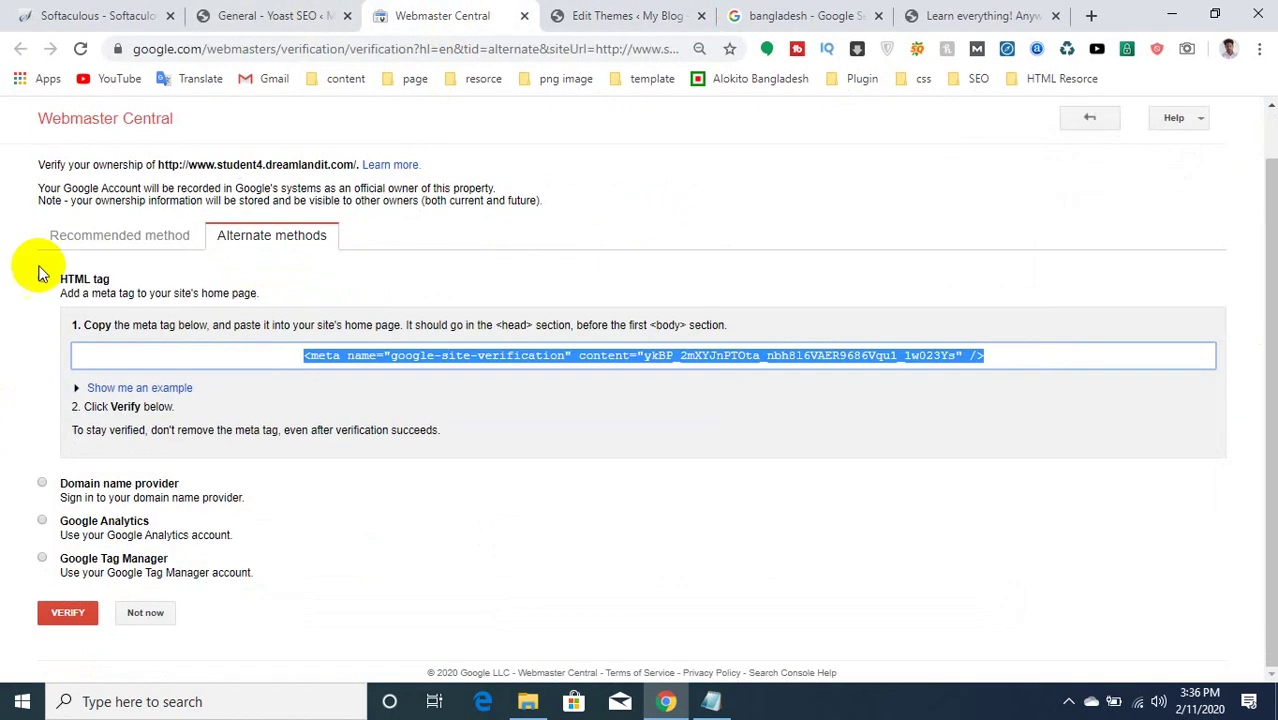
pyautogui.click(68, 613)
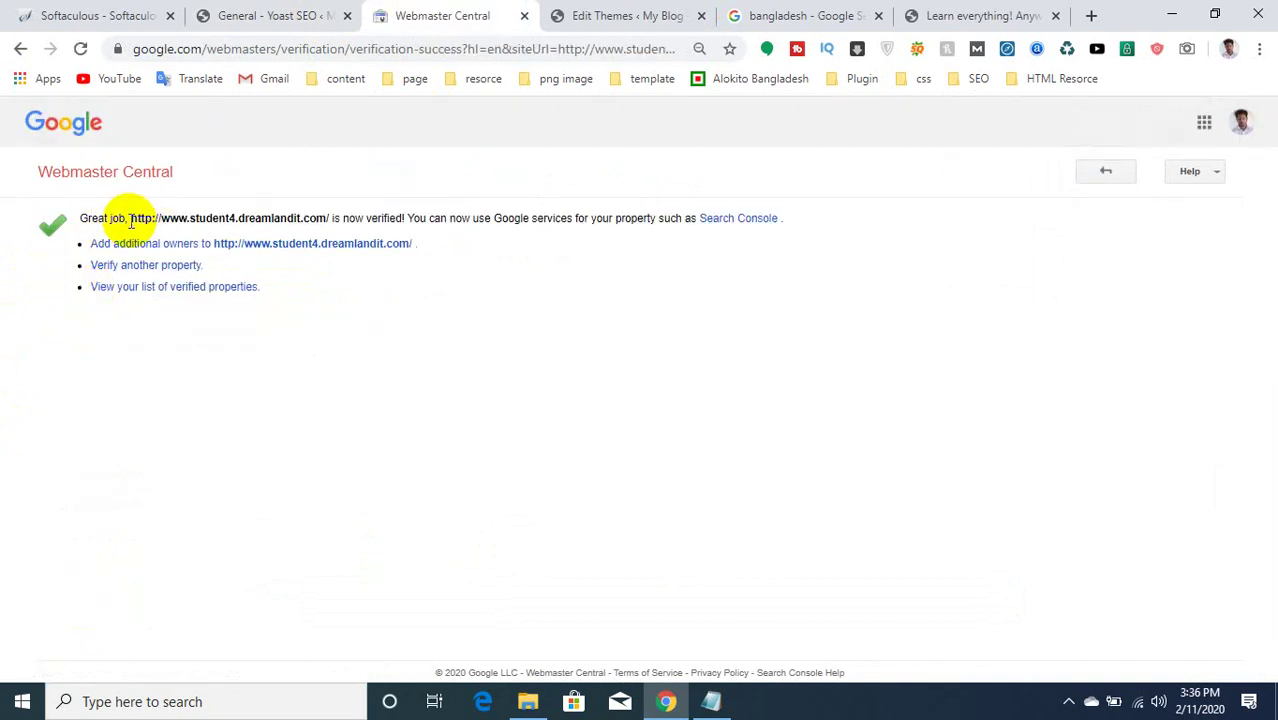
pyautogui.moveTo(130, 222); pyautogui.dragTo(80, 218)
pyautogui.click(128, 214)
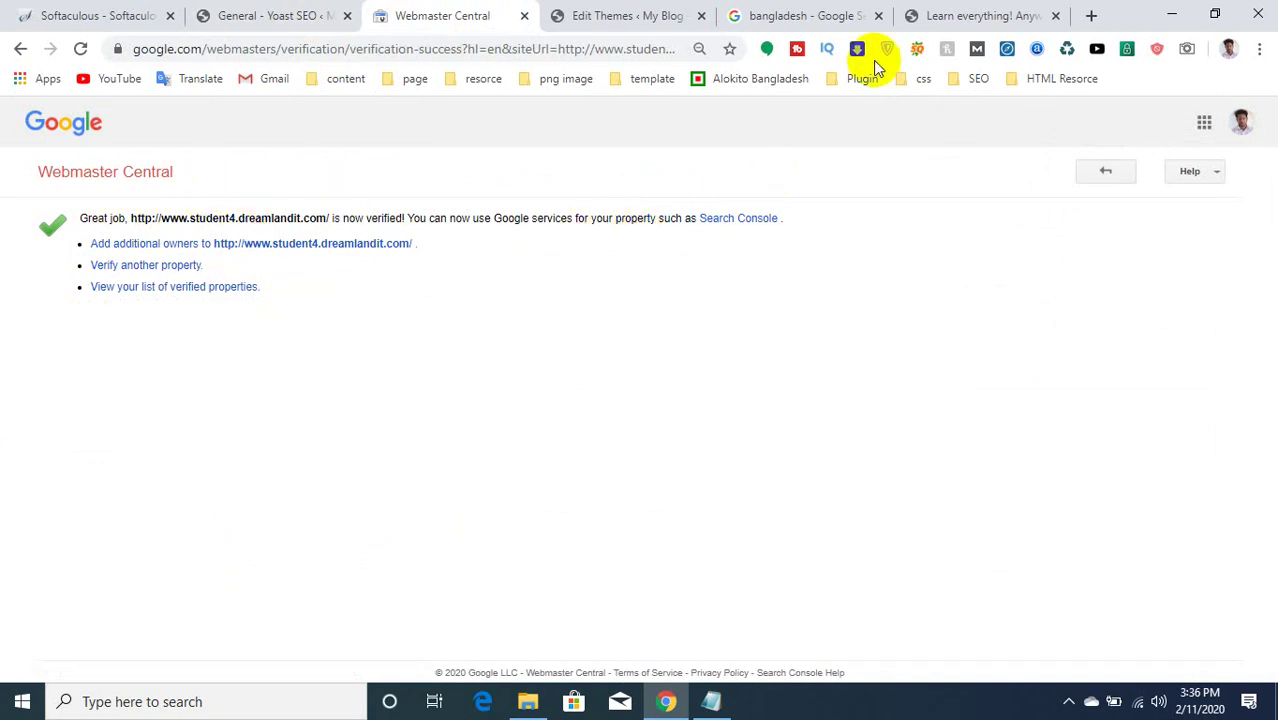
# Search Google for "google webmaster tools" in a new browser tab and open Google Search Console from the results.
pyautogui.click(1092, 16)
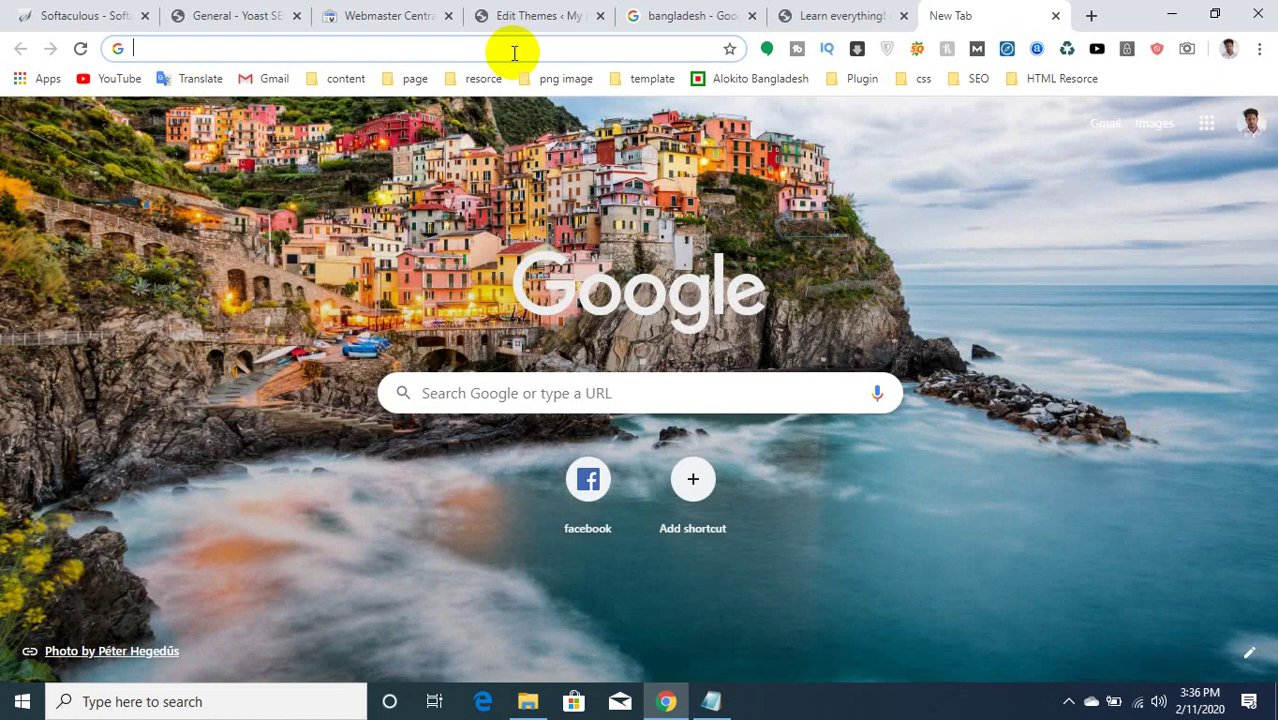
pyautogui.write('we')
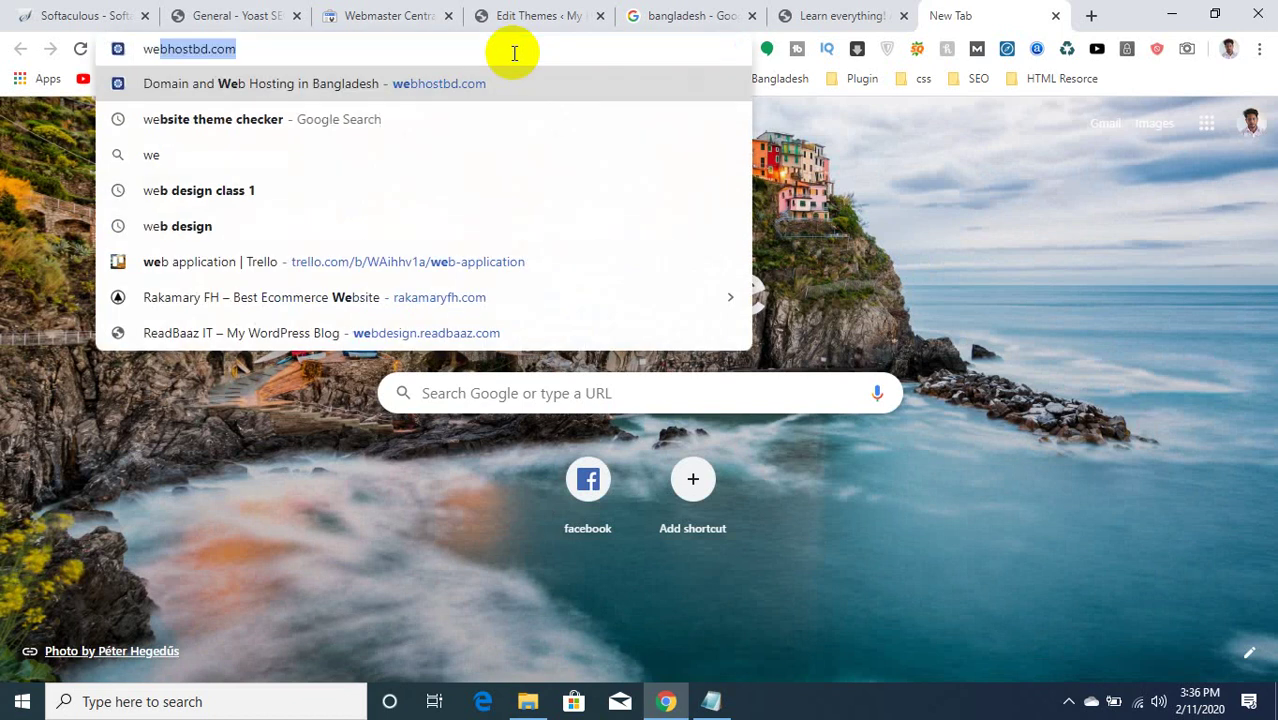
pyautogui.press('BackSpace')
pyautogui.press('BackSpace')
pyautogui.press('BackSpace')
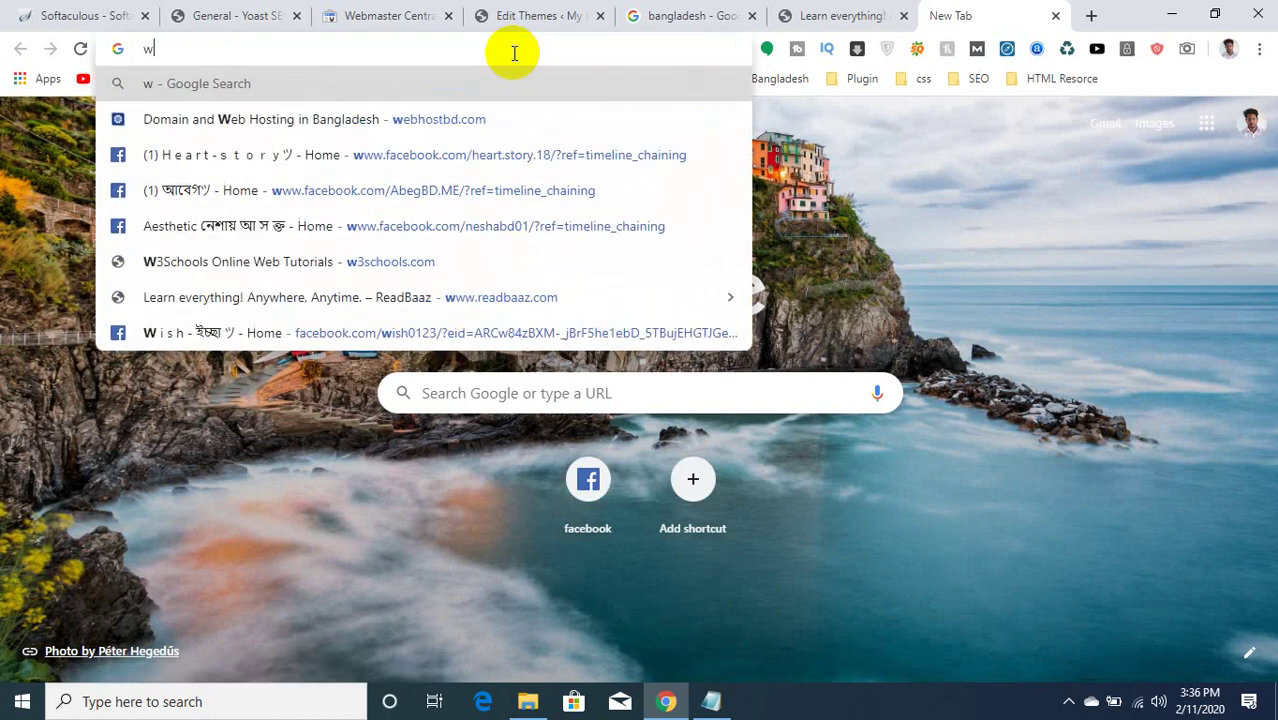
pyautogui.write('google we')
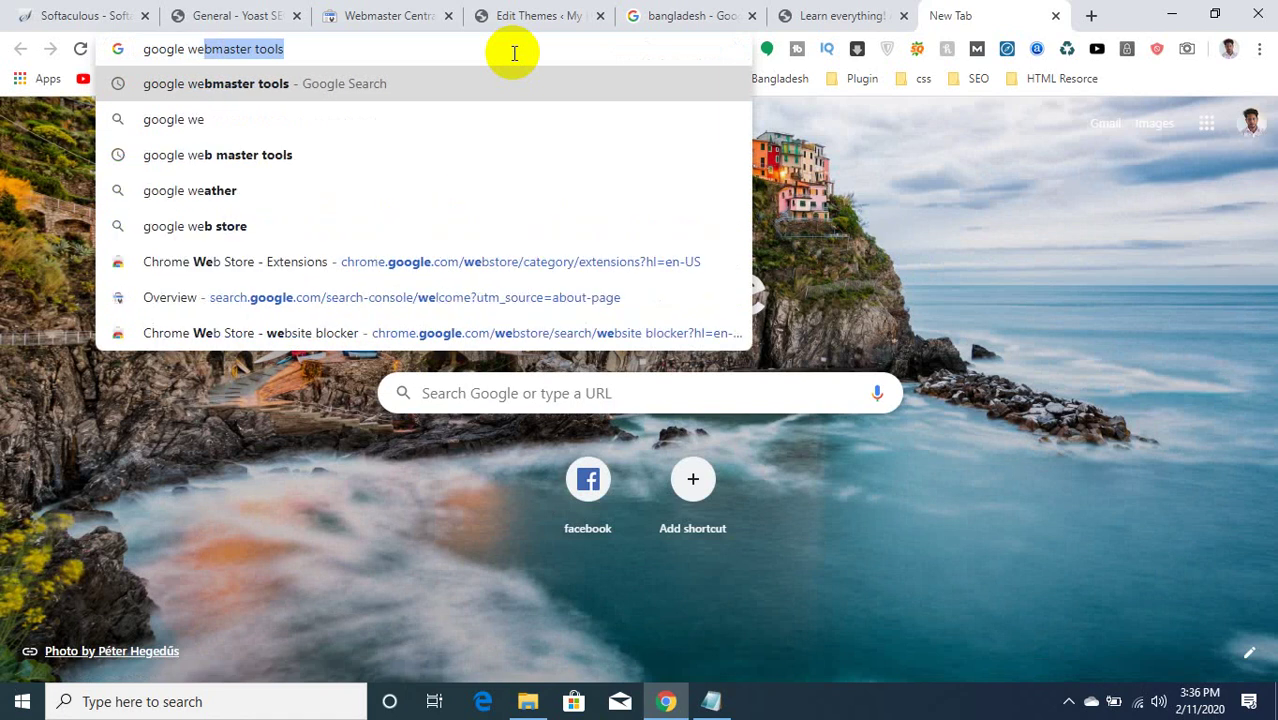
pyautogui.press('Return')
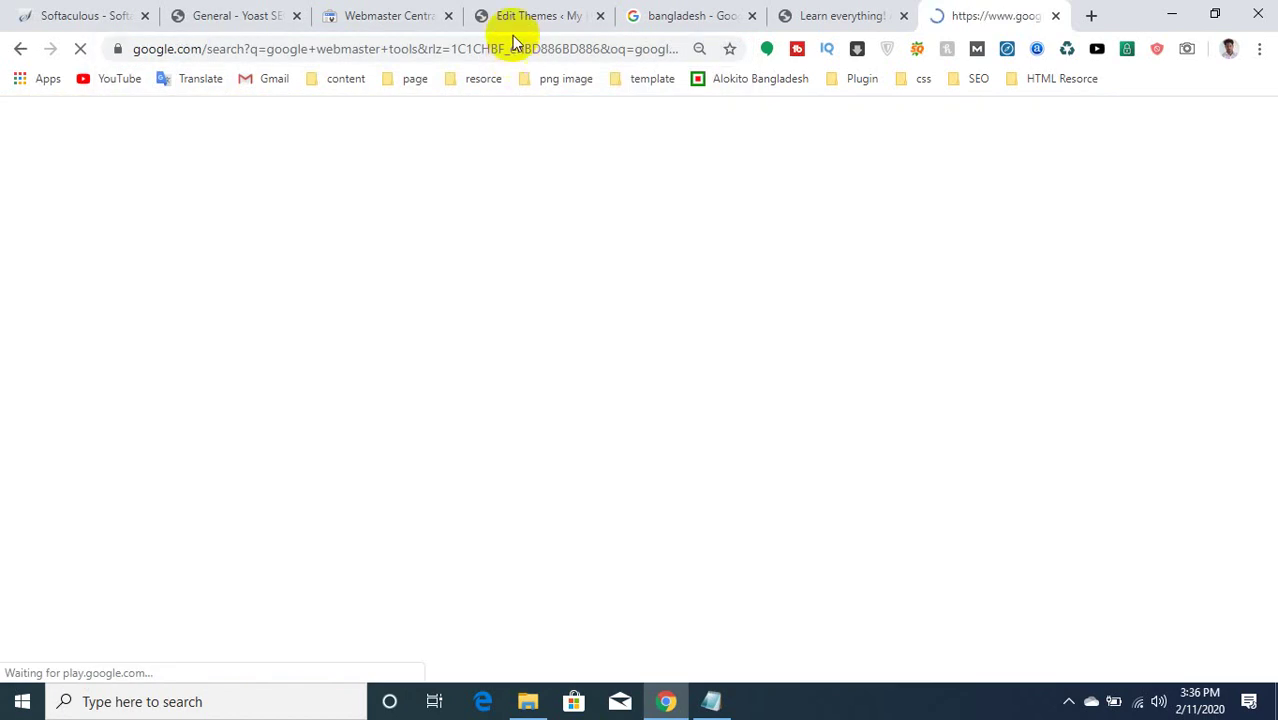
pyautogui.scroll(-2, 86, 343)
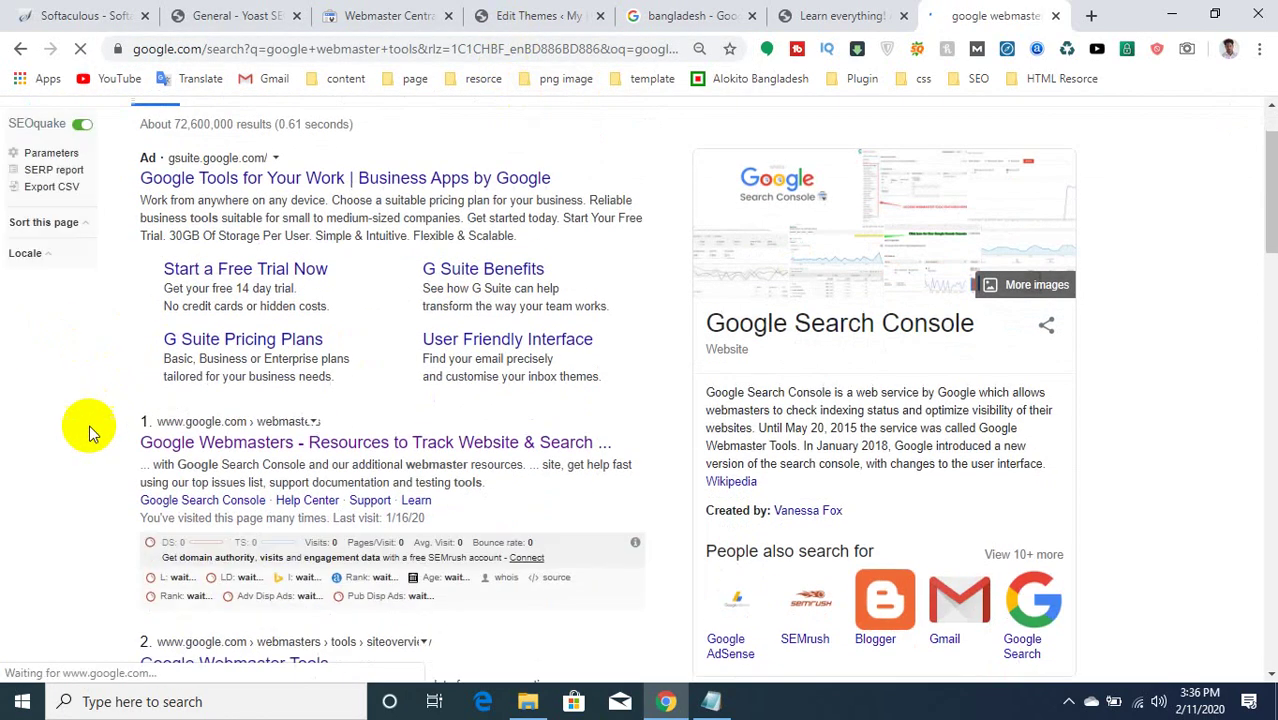
pyautogui.click(304, 362)
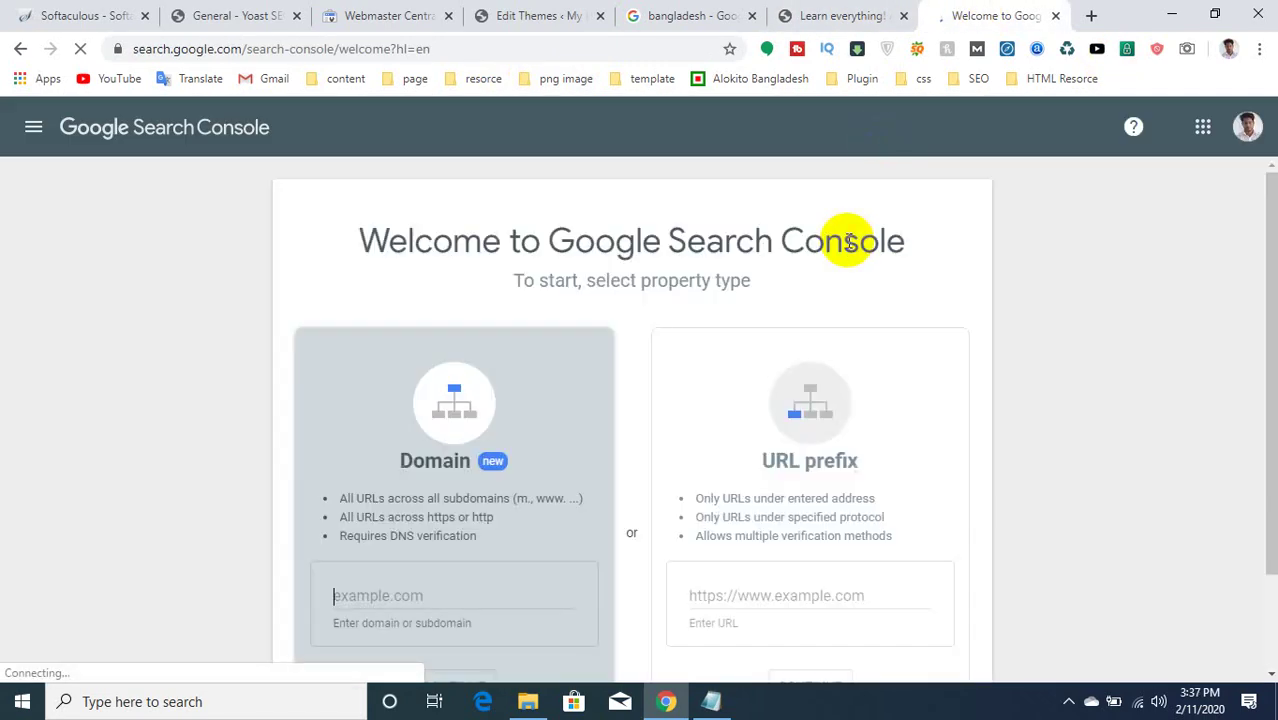
# Choose the URL prefix property type on the Search Console welcome page and make its URL entry active.
pyautogui.scroll(-2, 856, 366)
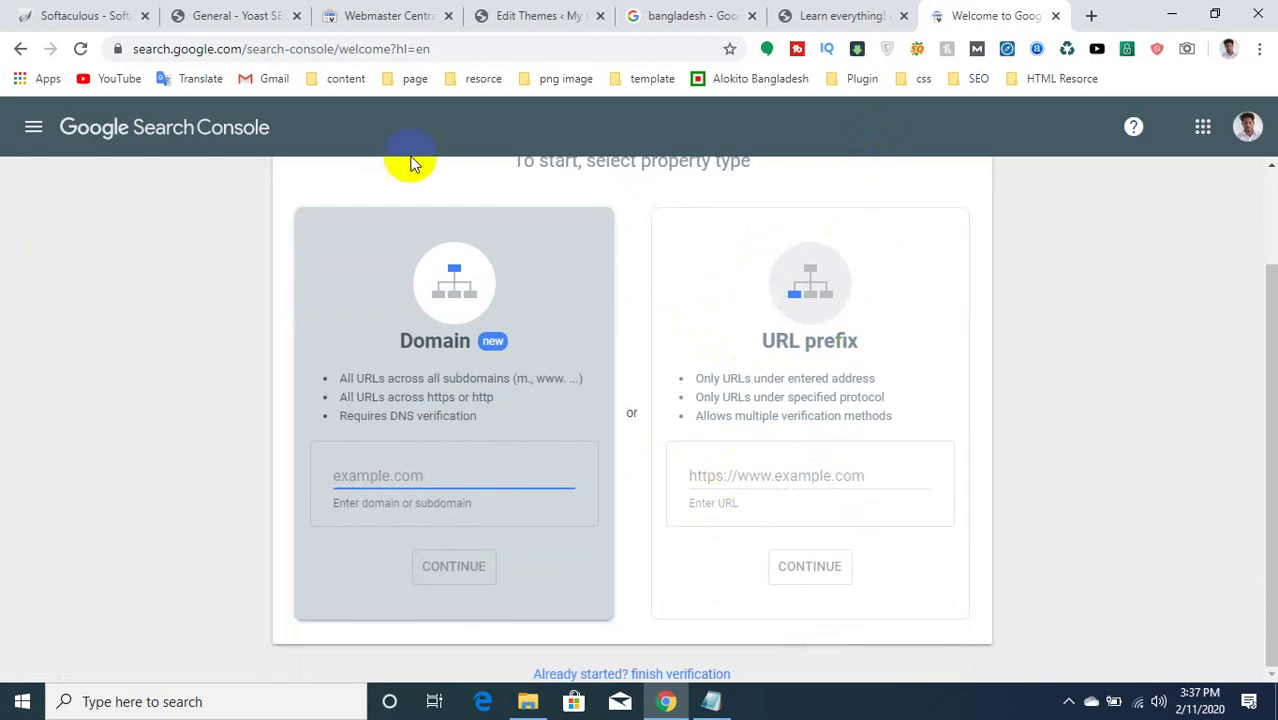
pyautogui.click(756, 456)
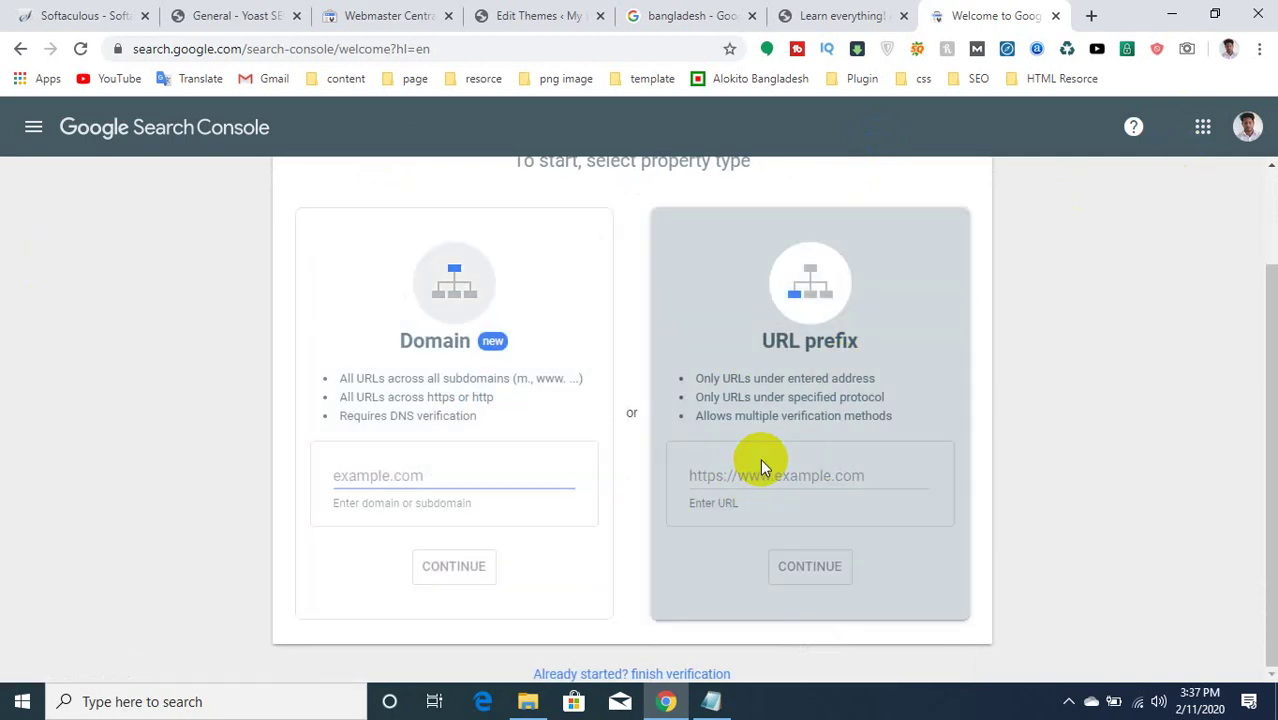
pyautogui.click(742, 474)
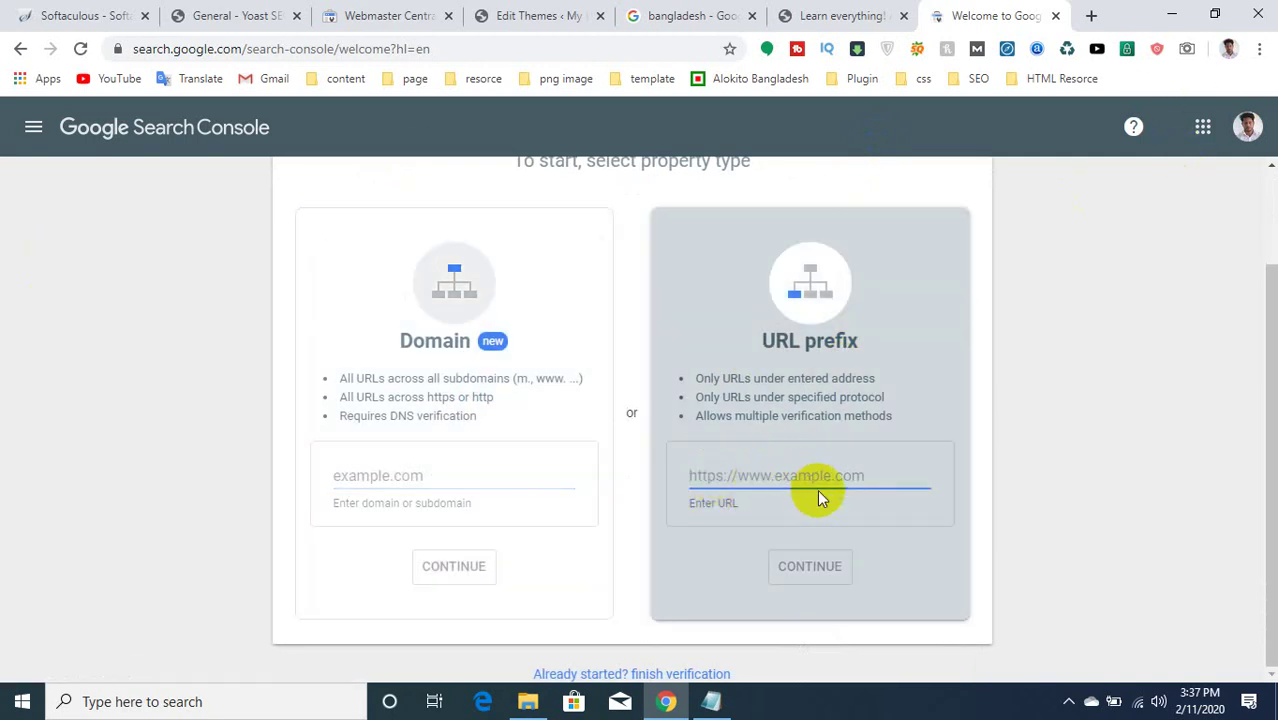
# Return to the Yoast SEO settings page and copy only the site's root address from its URL.
pyautogui.click(360, 12)
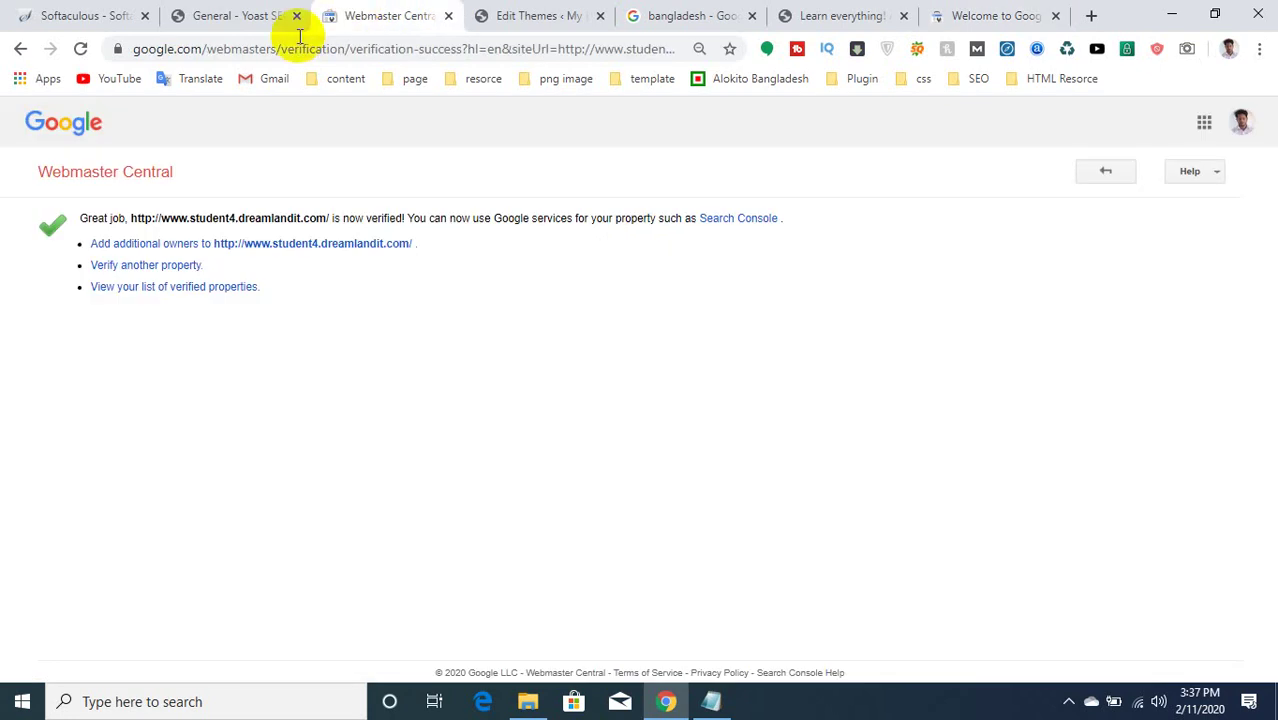
pyautogui.click(275, 14)
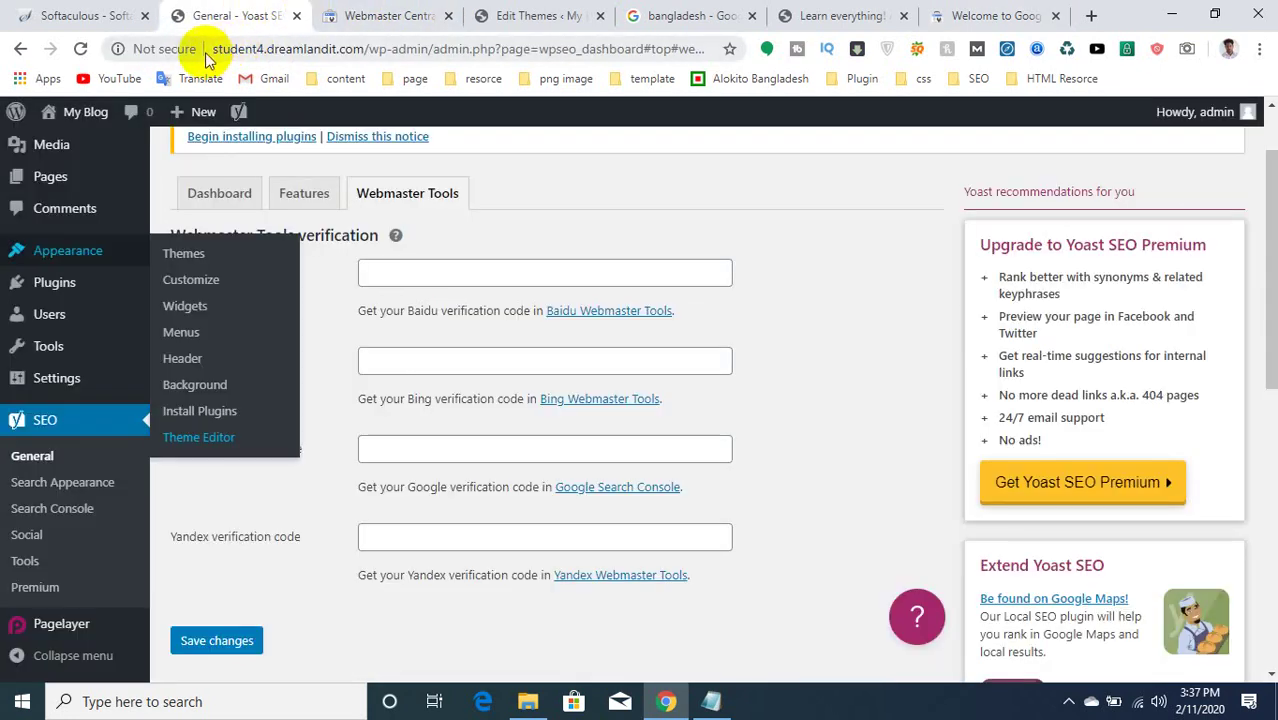
pyautogui.click(205, 50)
pyautogui.click(171, 48)
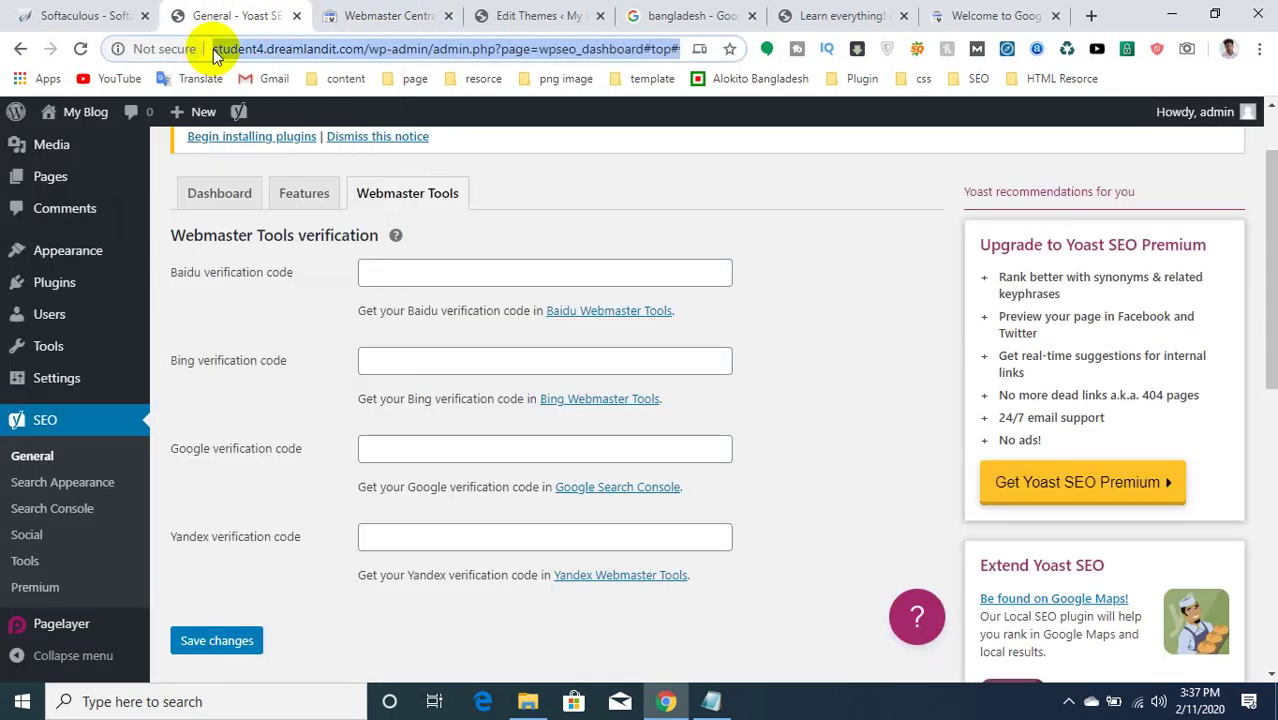
pyautogui.click(302, 48)
pyautogui.moveTo(395, 48); pyautogui.dragTo(171, 45)
pyautogui.hotkey('ctrl', 'c')
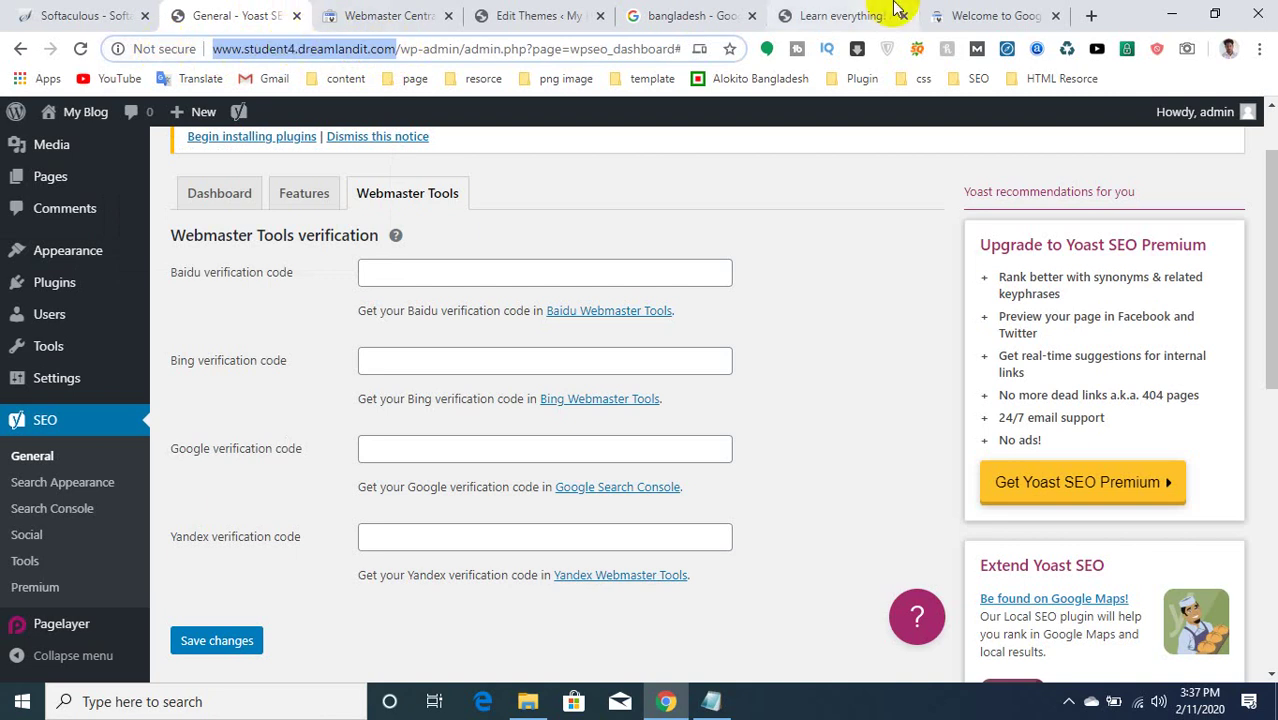
pyautogui.click(962, 16)
pyautogui.hotkey('ctrl', 'v')
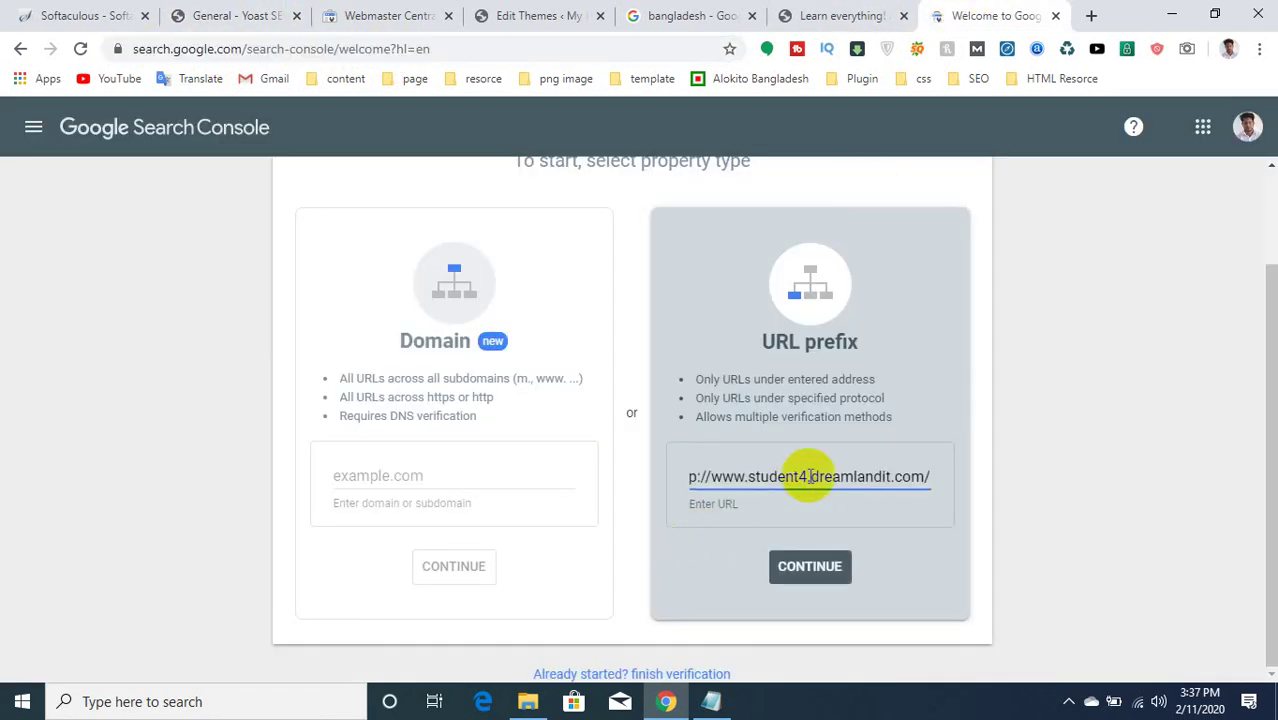
pyautogui.click(800, 566)
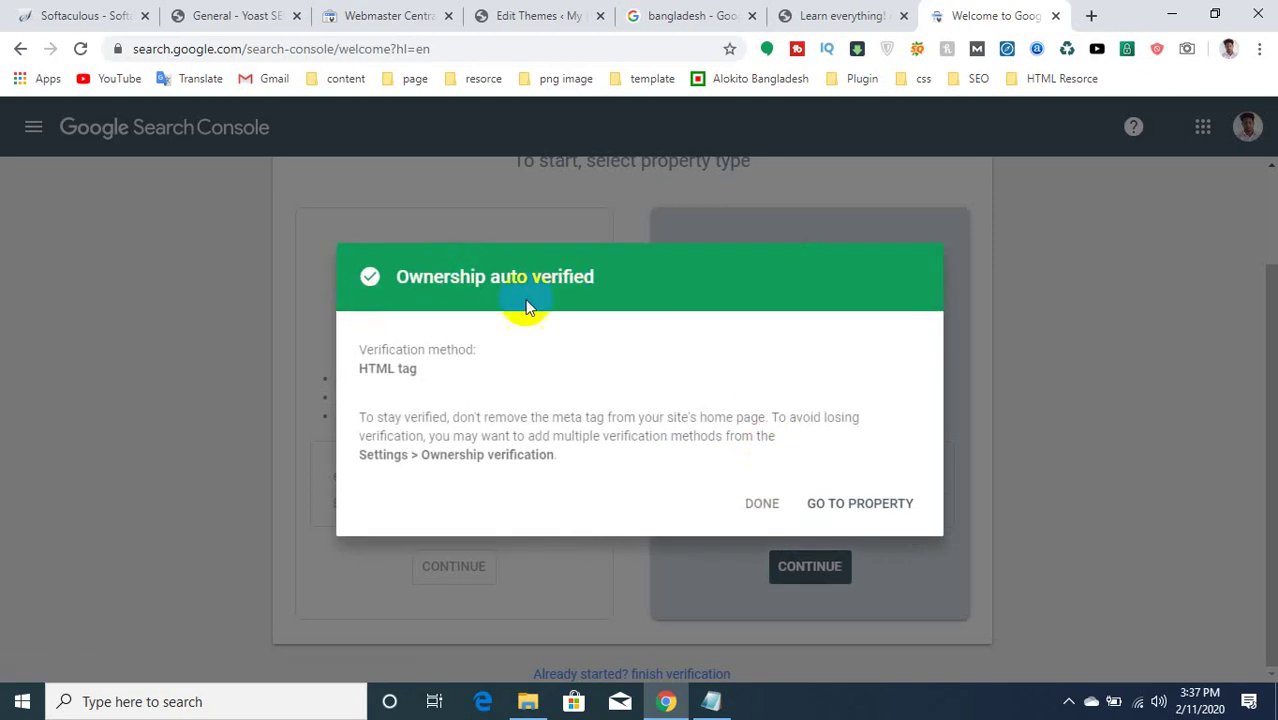
pyautogui.click(866, 506)
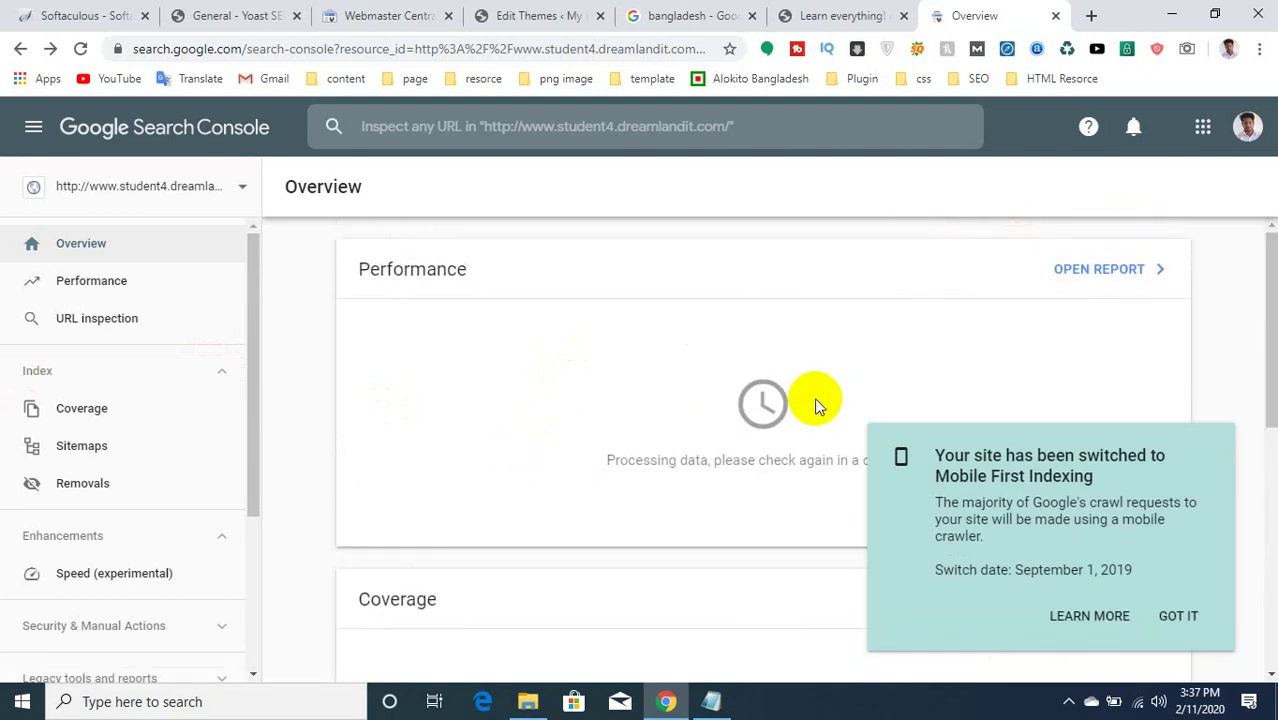
# Dismiss the Mobile First Indexing notice and open the property's Sitemaps page after viewing the Performance report.
pyautogui.click(1179, 616)
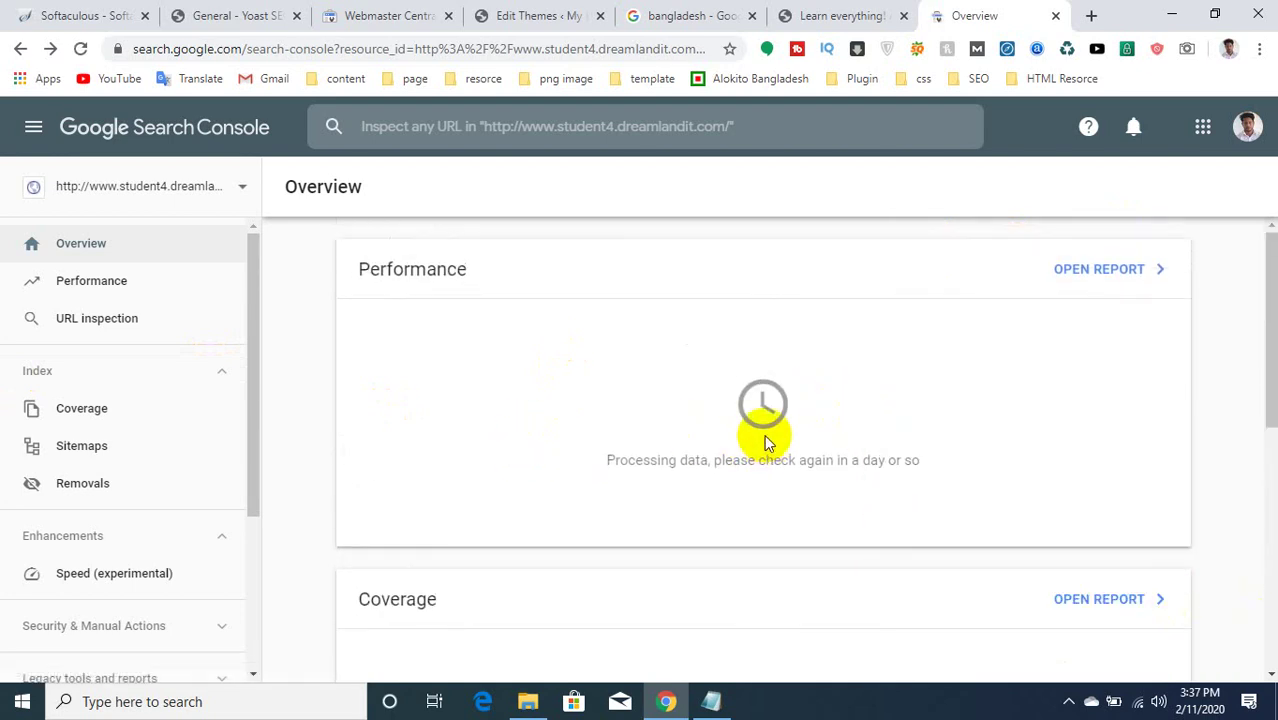
pyautogui.click(491, 268)
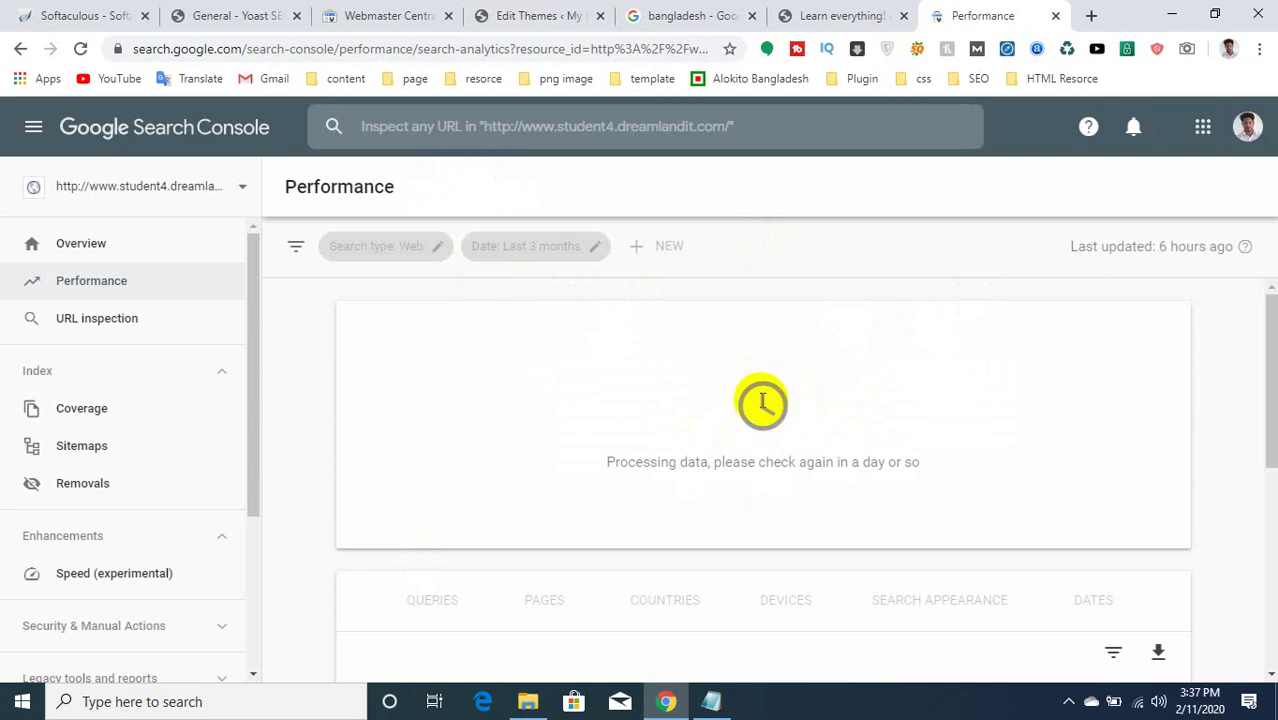
pyautogui.click(108, 448)
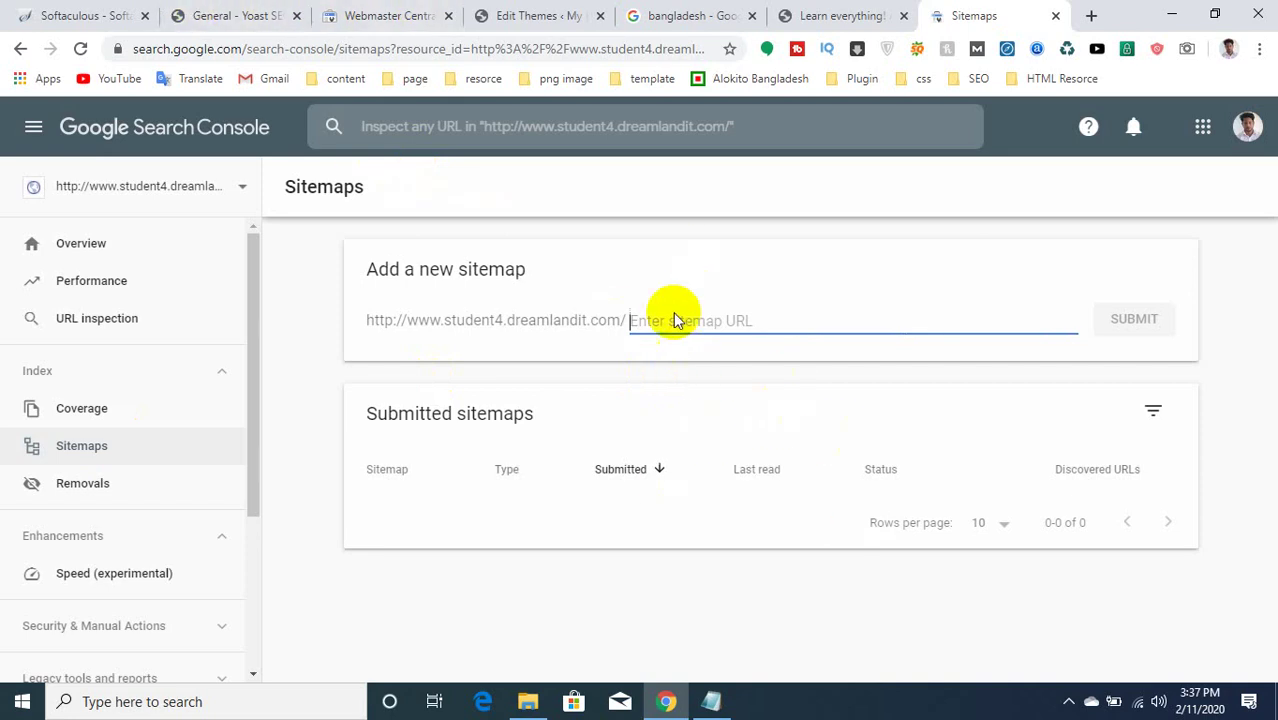
# Show the help for XML sitemaps in Yoast SEO's feature settings and open the site's XML sitemap from it.
pyautogui.click(383, 14)
pyautogui.click(226, 12)
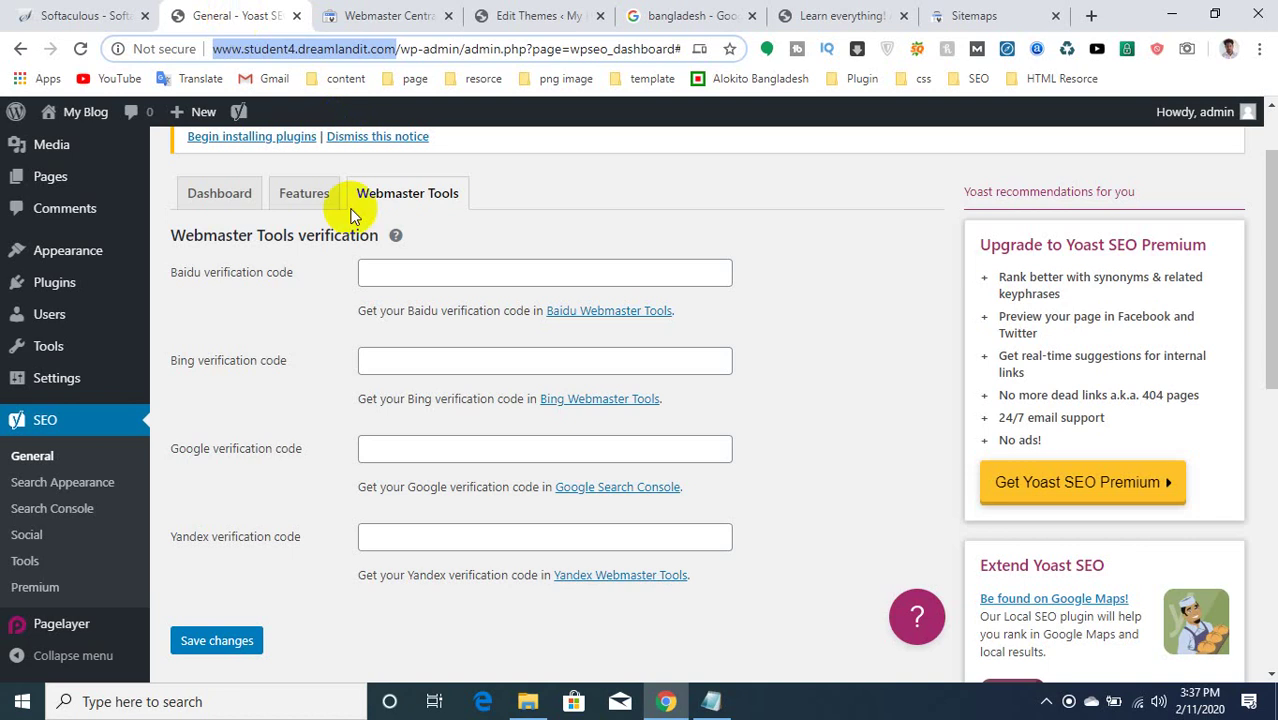
pyautogui.click(302, 194)
pyautogui.scroll(-2, 400, 408)
pyautogui.scroll(-1, 500, 378)
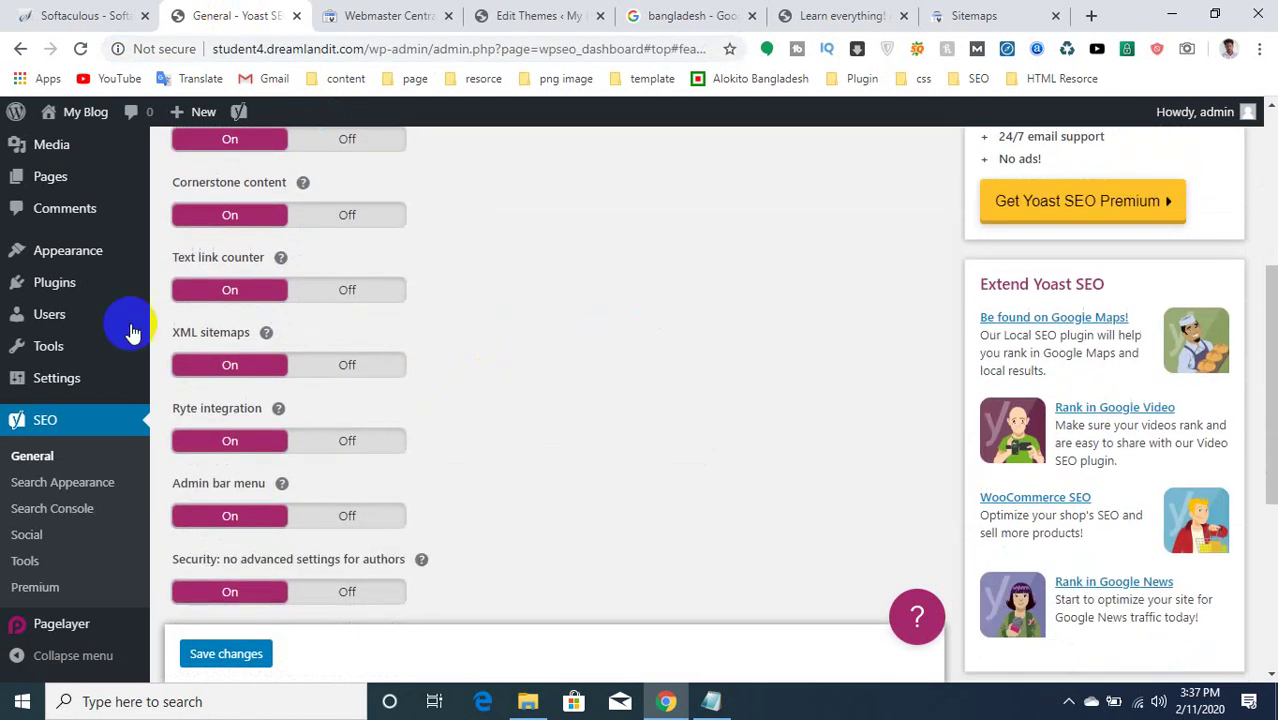
pyautogui.click(268, 335)
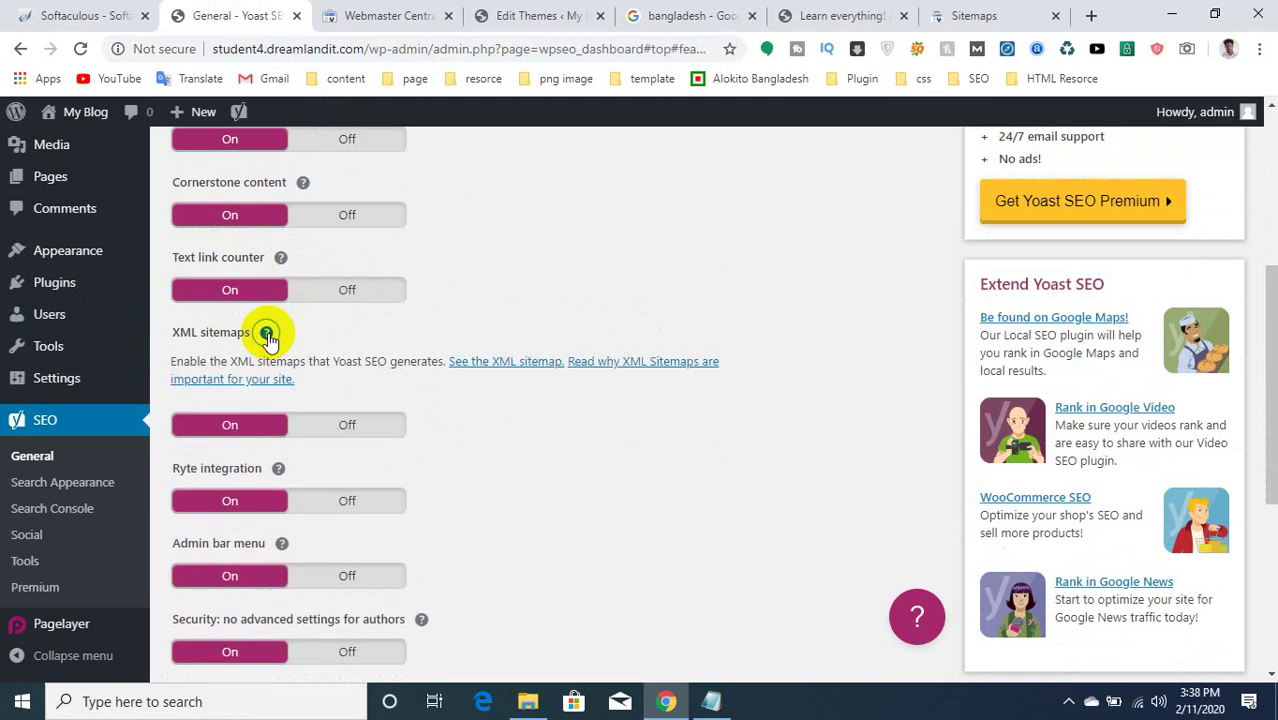
pyautogui.click(522, 366)
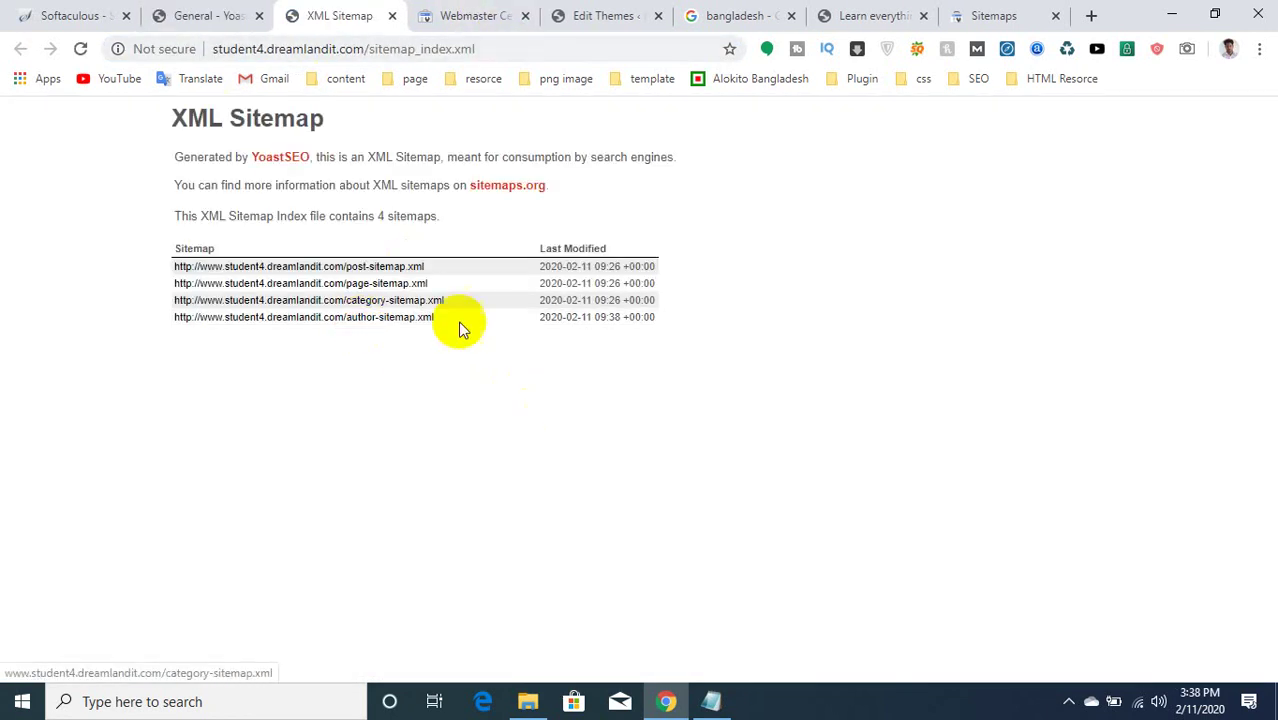
# Point out the listed sitemaps and copy sitemap_index.xml from the XML sitemap page's address.
pyautogui.moveTo(154, 248); pyautogui.dragTo(697, 330)
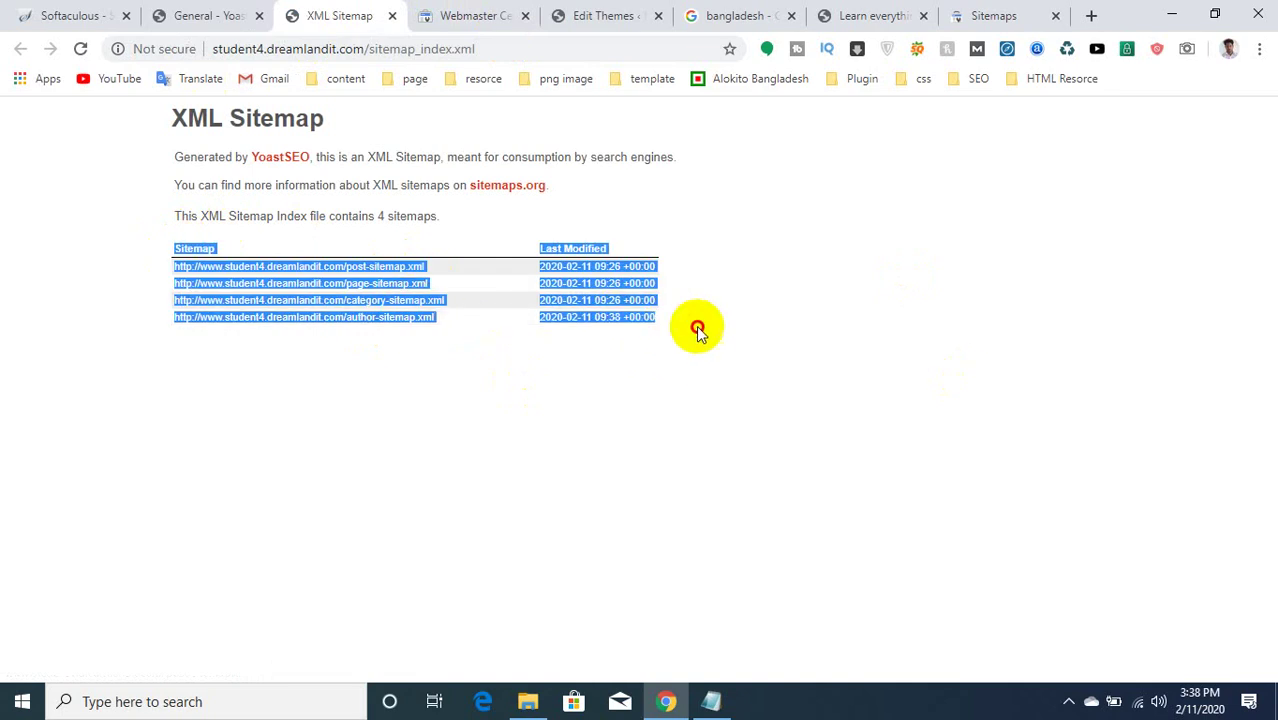
pyautogui.click(436, 368)
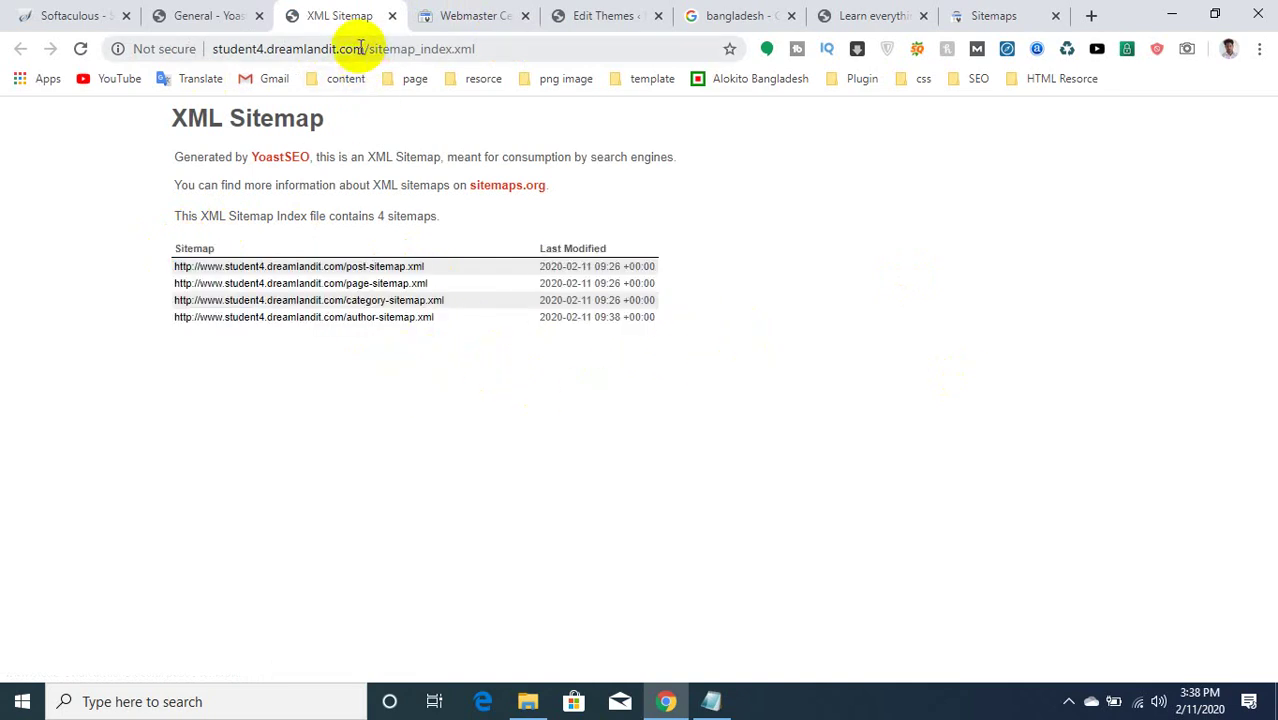
pyautogui.moveTo(370, 52); pyautogui.dragTo(542, 48)
pyautogui.hotkey('ctrl', 'c')
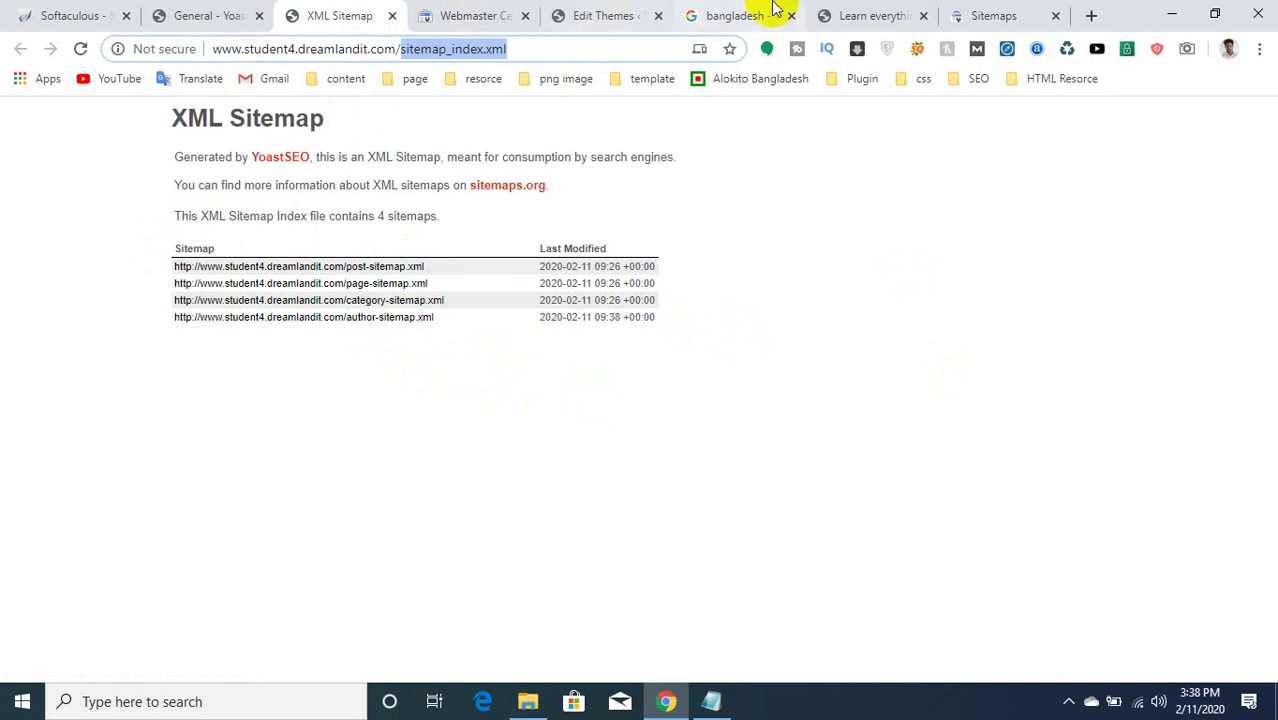
# Submit sitemap_index.xml as a new sitemap for the property in Search Console and dismiss the confirmation.
pyautogui.click(850, 14)
pyautogui.click(975, 12)
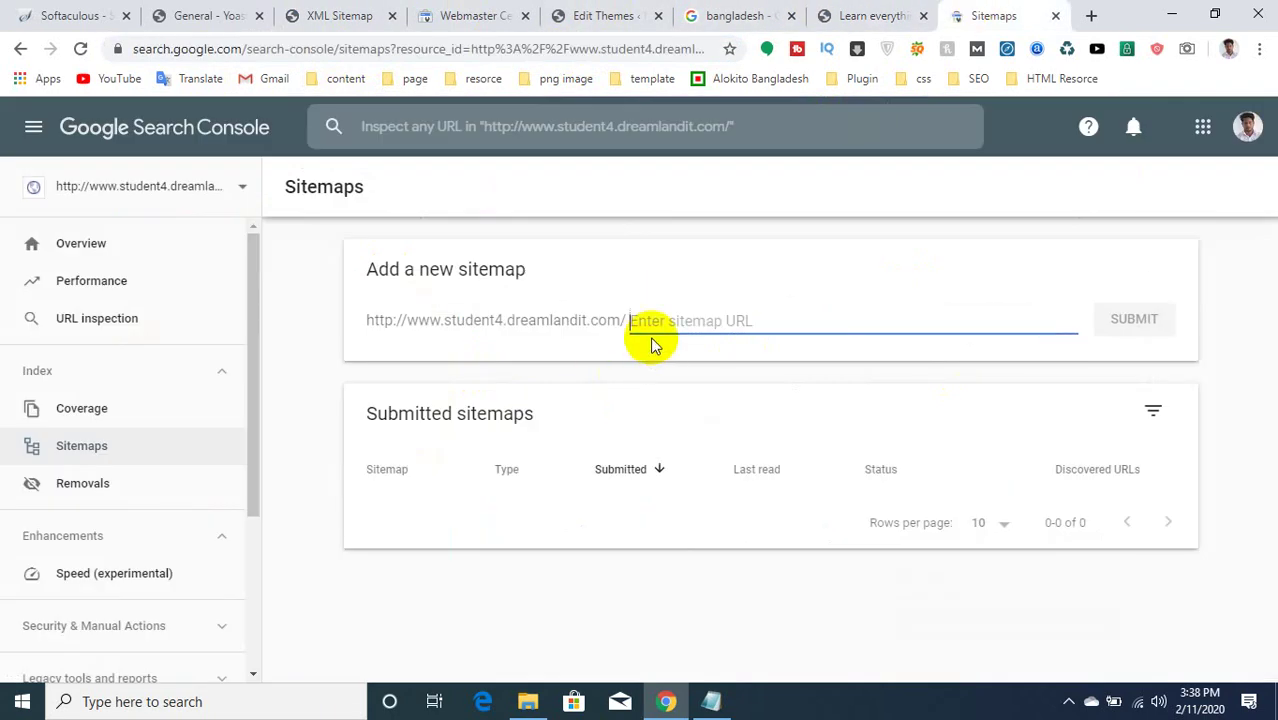
pyautogui.hotkey('ctrl', 'v')
pyautogui.click(1148, 324)
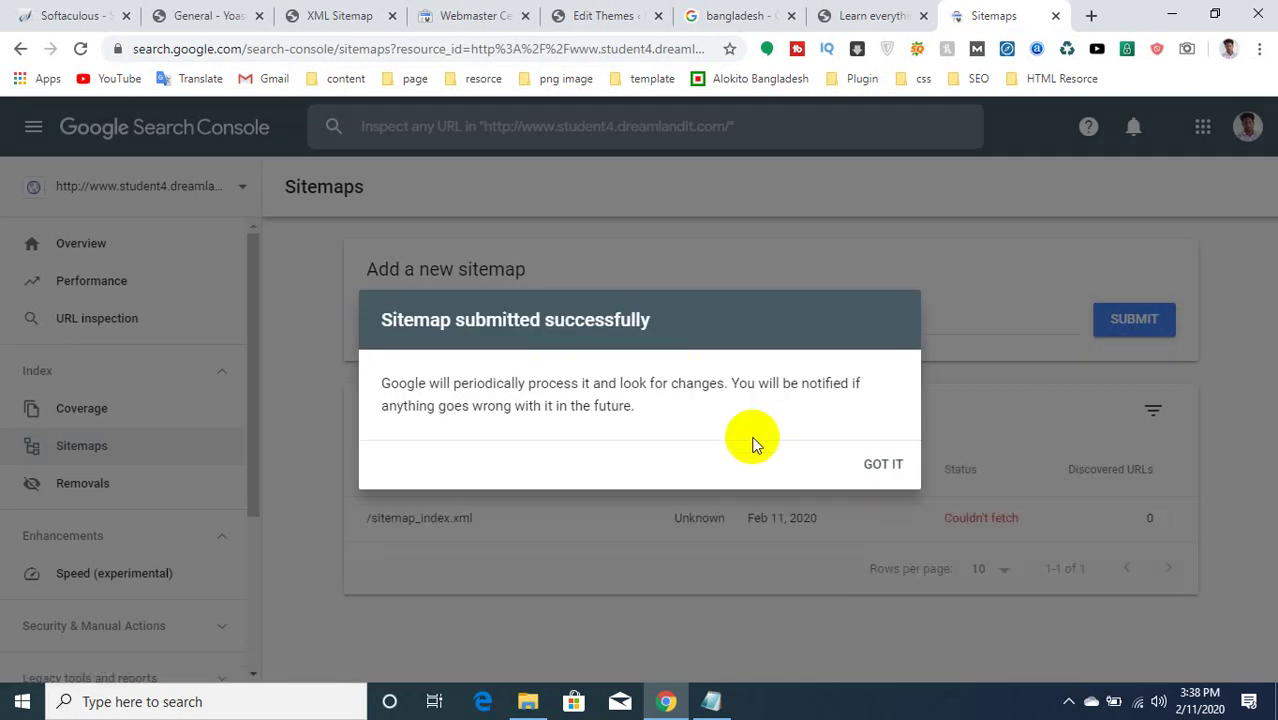
pyautogui.click(862, 465)
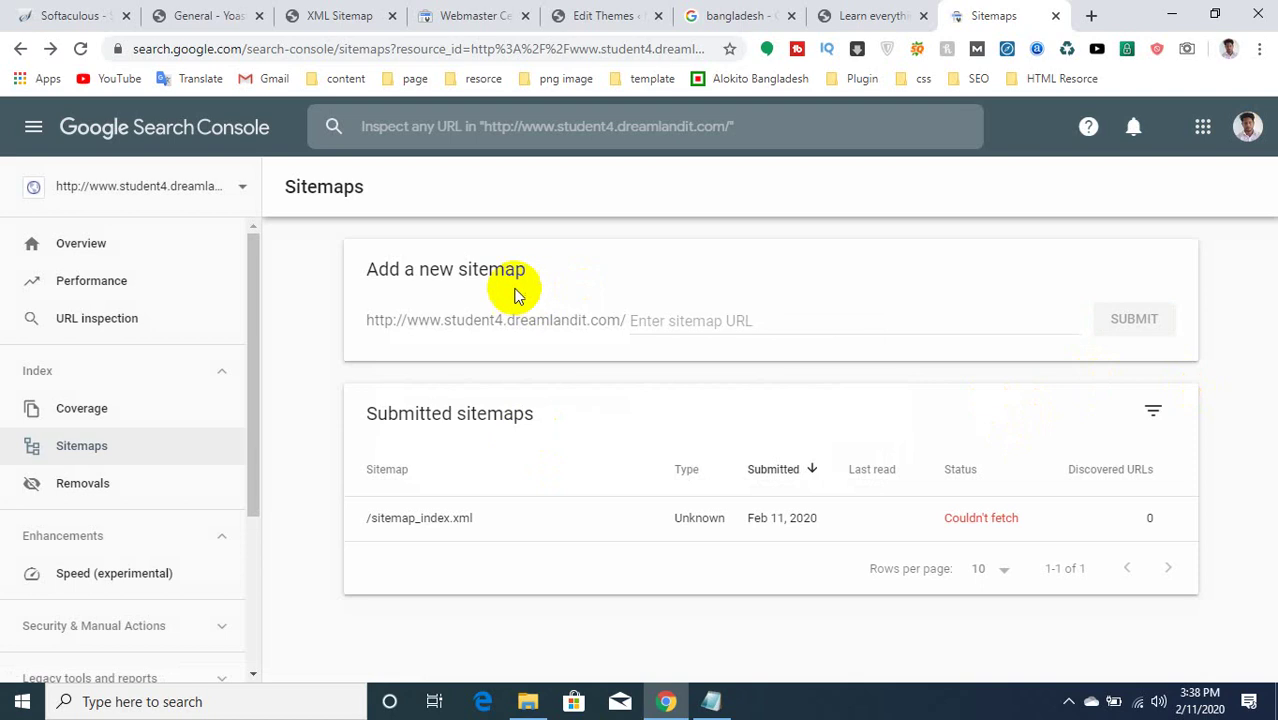
# Return to Yoast SEO's general settings in WordPress and open Bing Webmaster Tools from the webmaster verification settings.
pyautogui.click(485, 13)
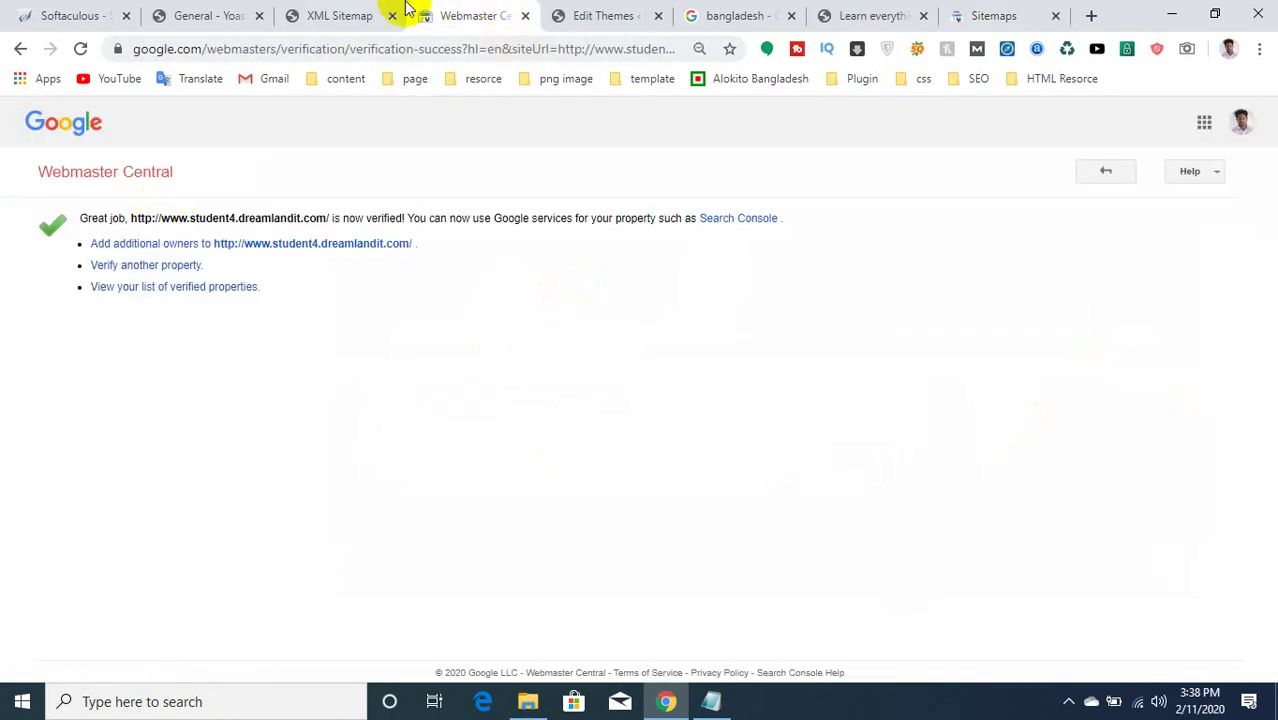
pyautogui.click(334, 12)
pyautogui.click(235, 10)
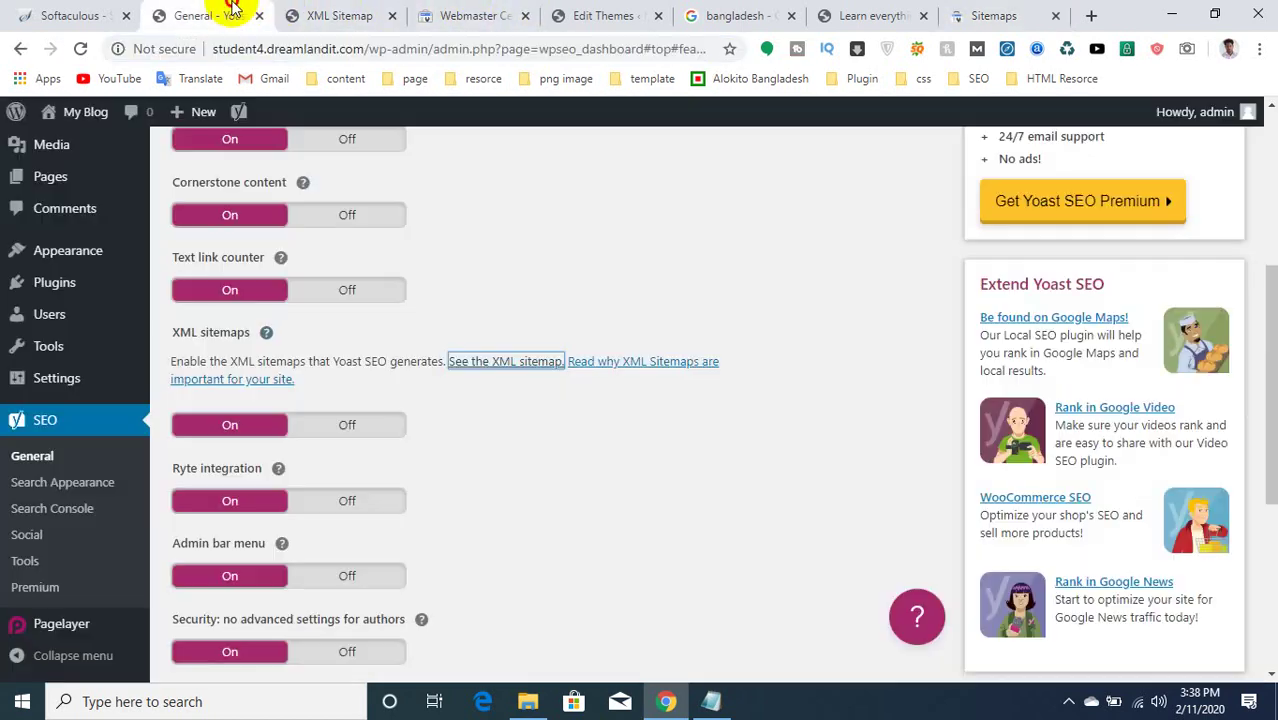
pyautogui.scroll(4, 427, 300)
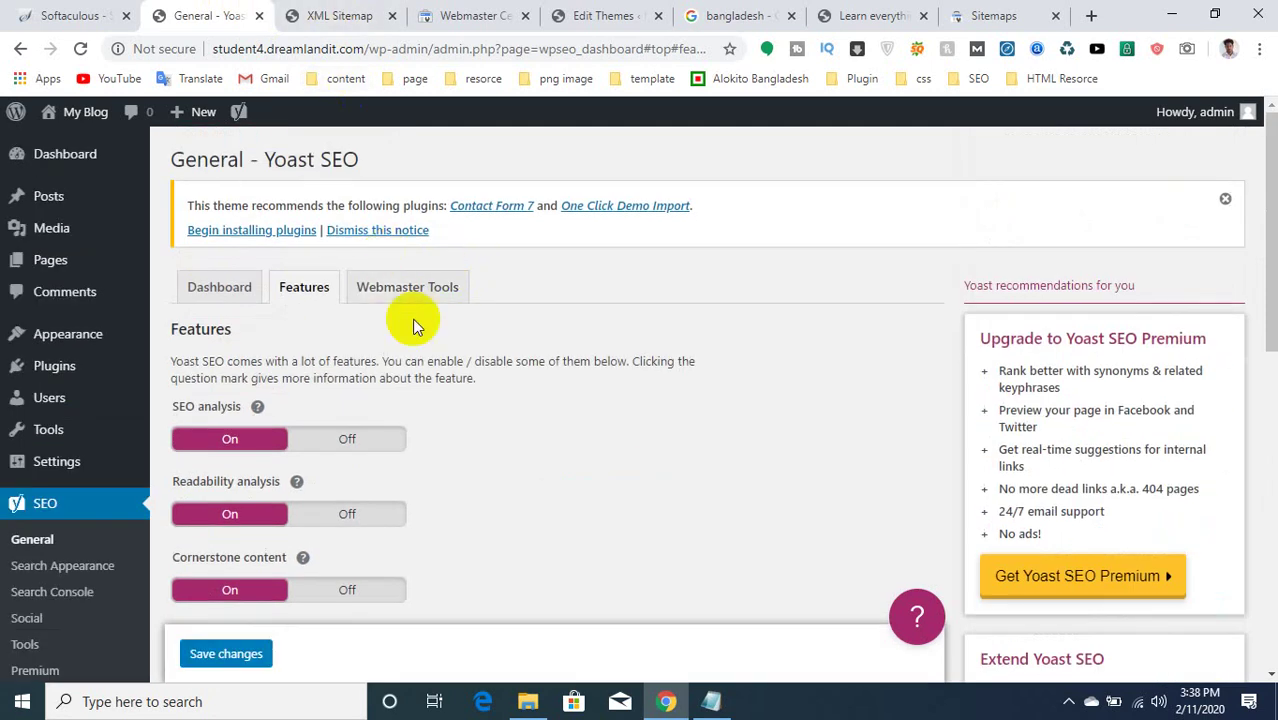
pyautogui.click(412, 292)
pyautogui.scroll(-2, 372, 358)
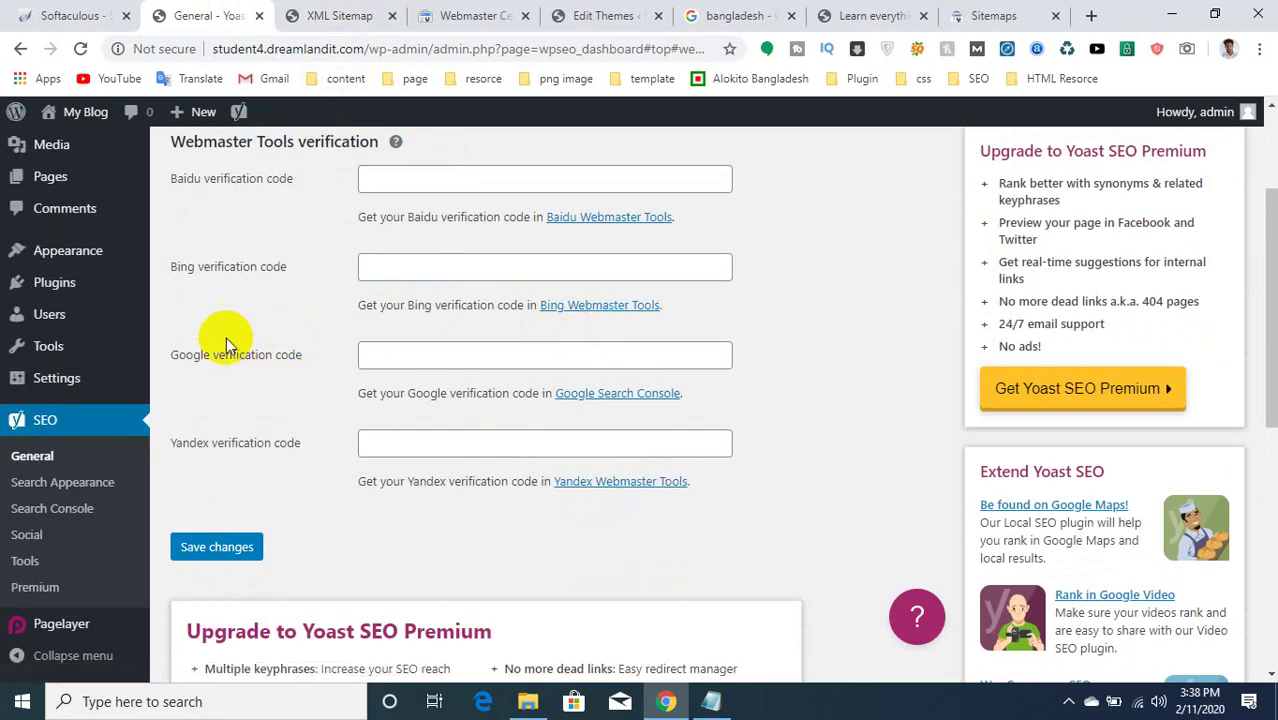
pyautogui.click(600, 306)
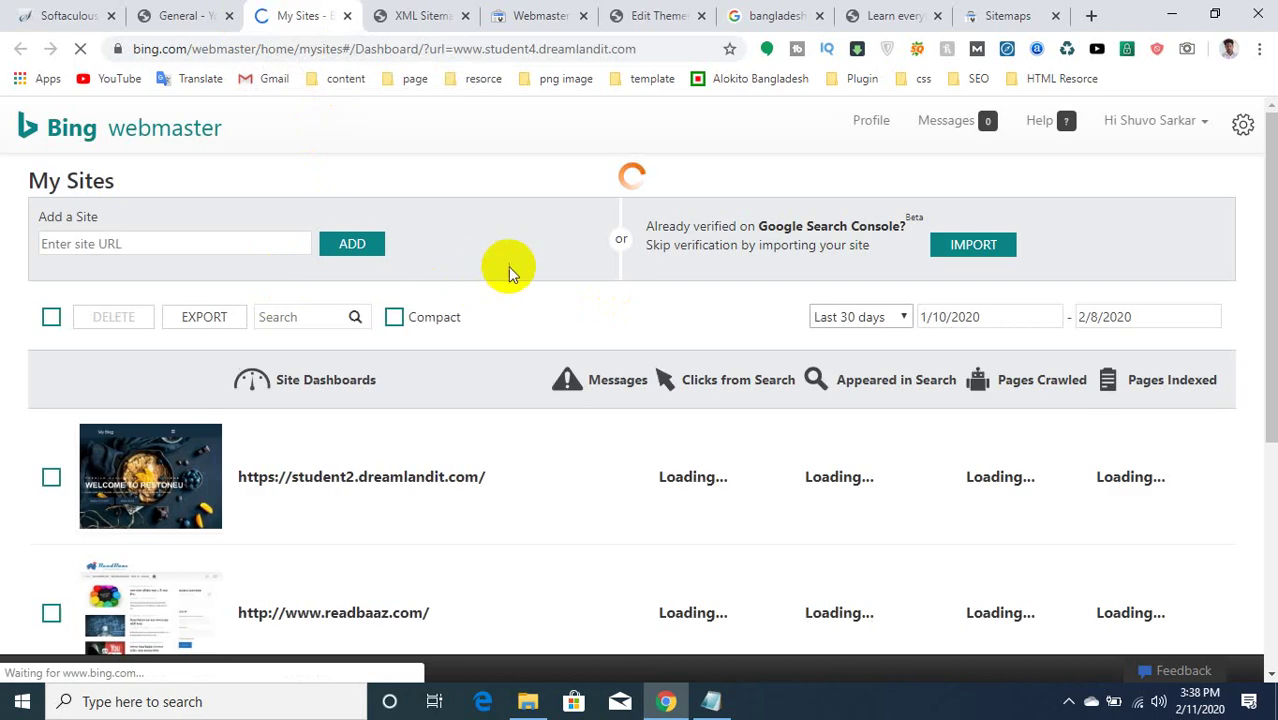
# Start importing sites from Google Search Console into Bing Webmaster and authorize access with the signed-in Google account.
pyautogui.click(976, 243)
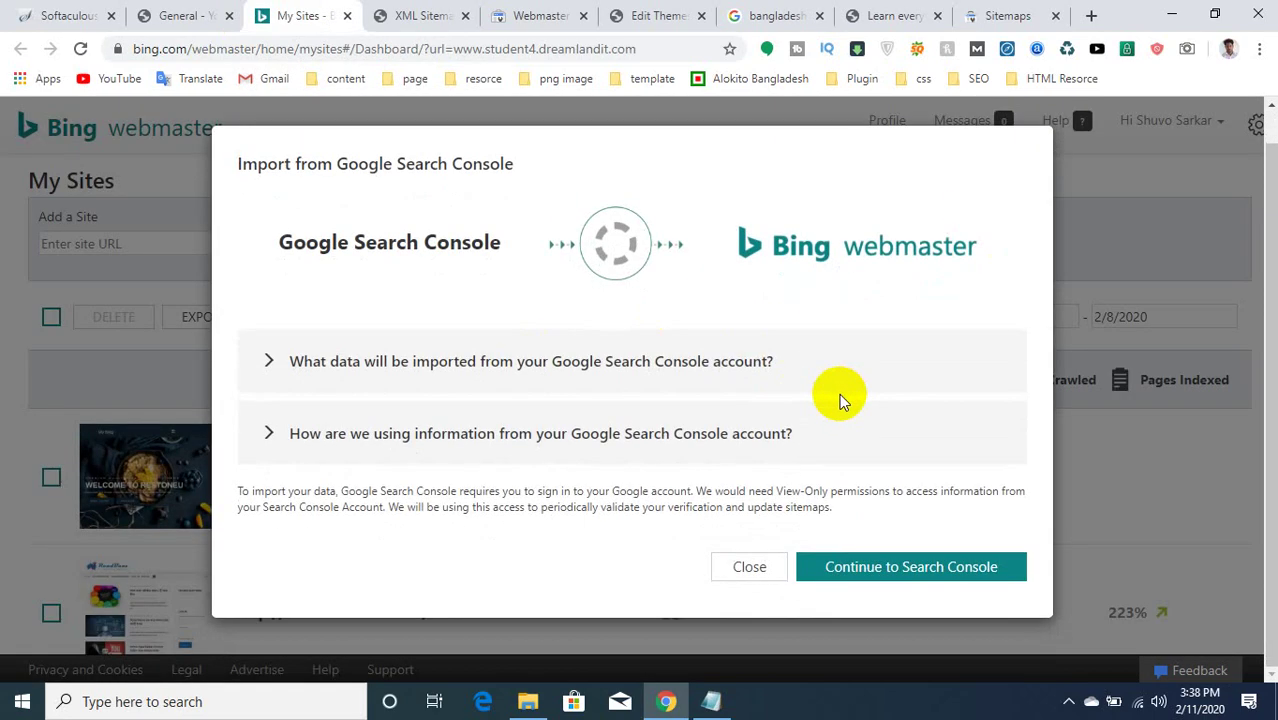
pyautogui.click(948, 587)
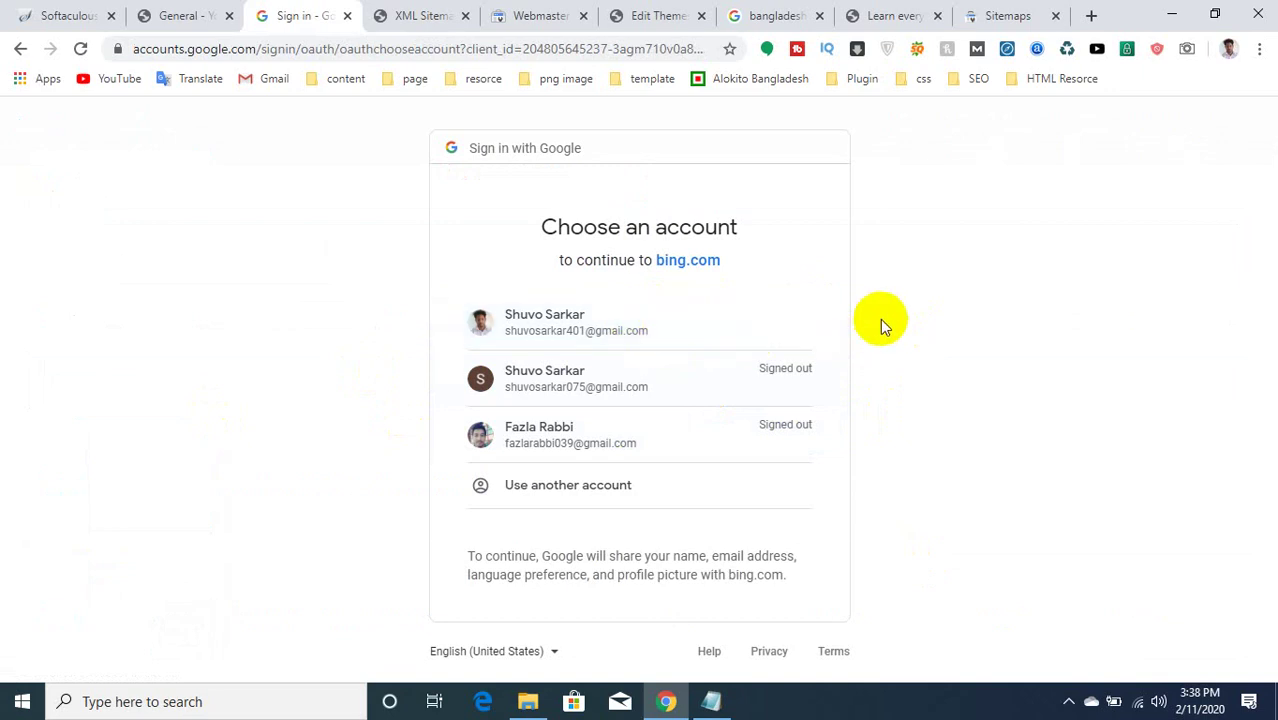
pyautogui.click(613, 320)
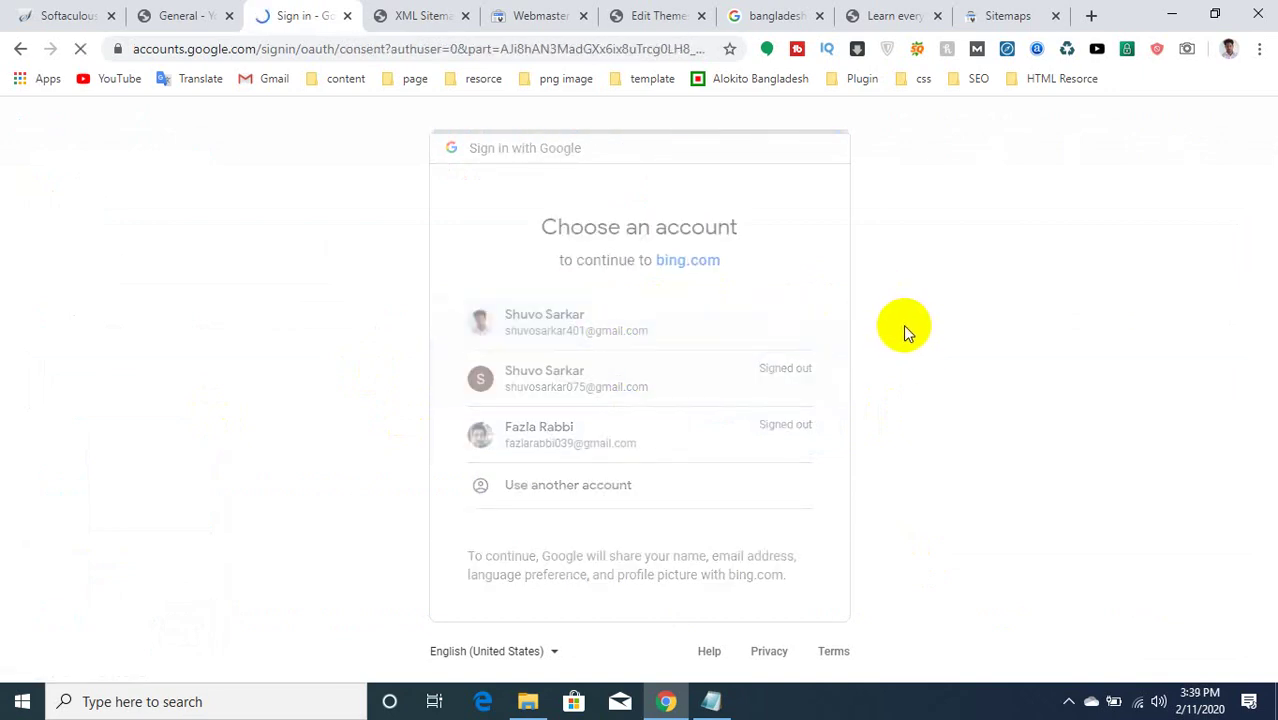
pyautogui.scroll(-1, 740, 510)
pyautogui.click(770, 548)
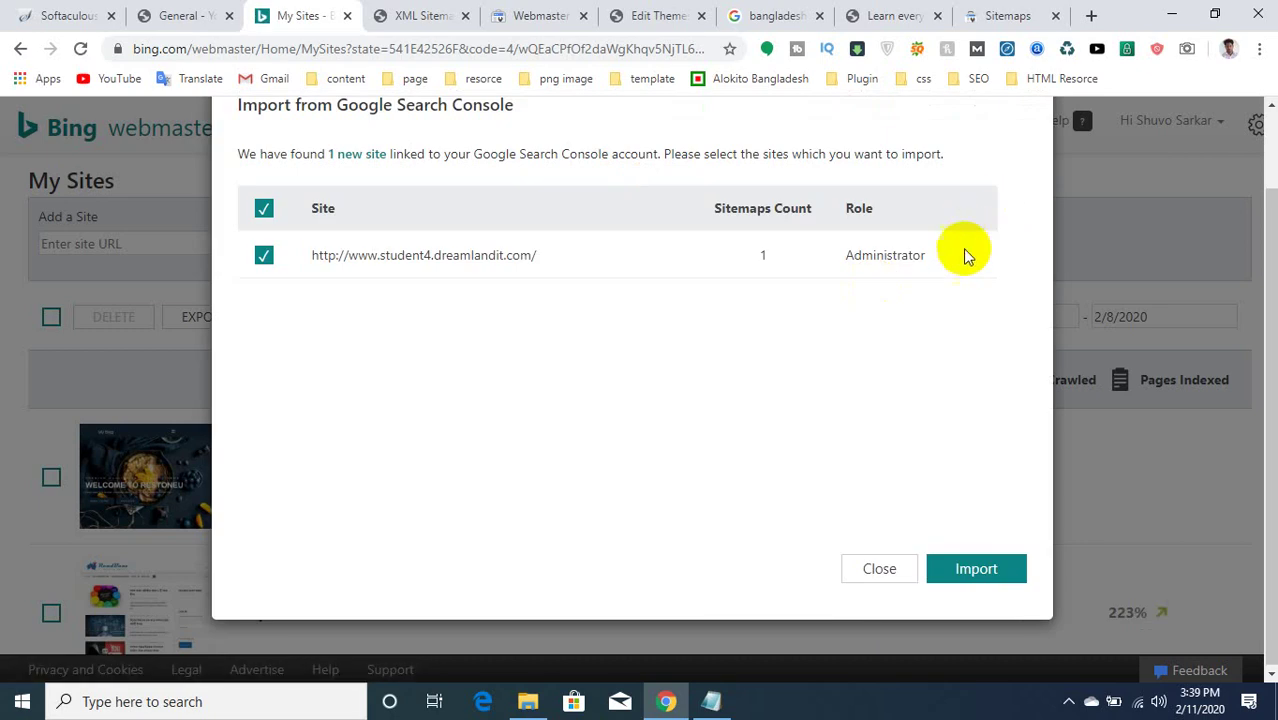
pyautogui.click(974, 568)
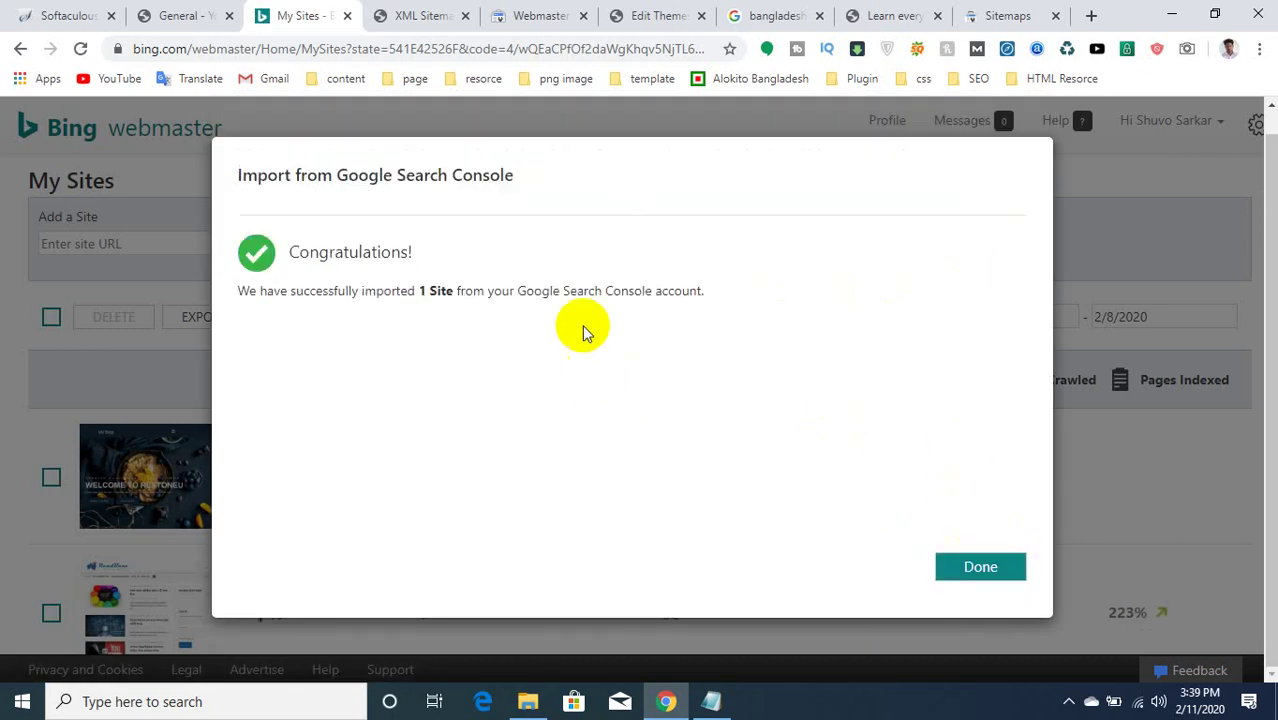
pyautogui.moveTo(285, 251); pyautogui.dragTo(422, 251)
pyautogui.click(357, 251)
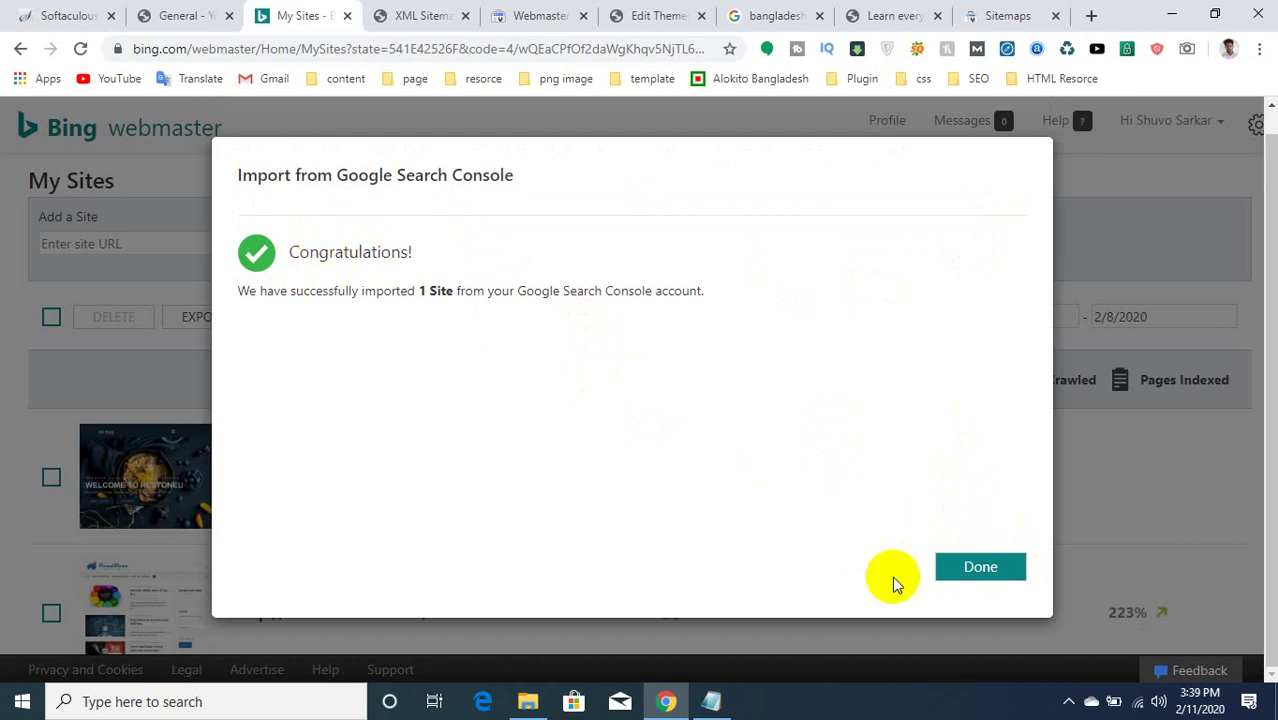
pyautogui.click(970, 578)
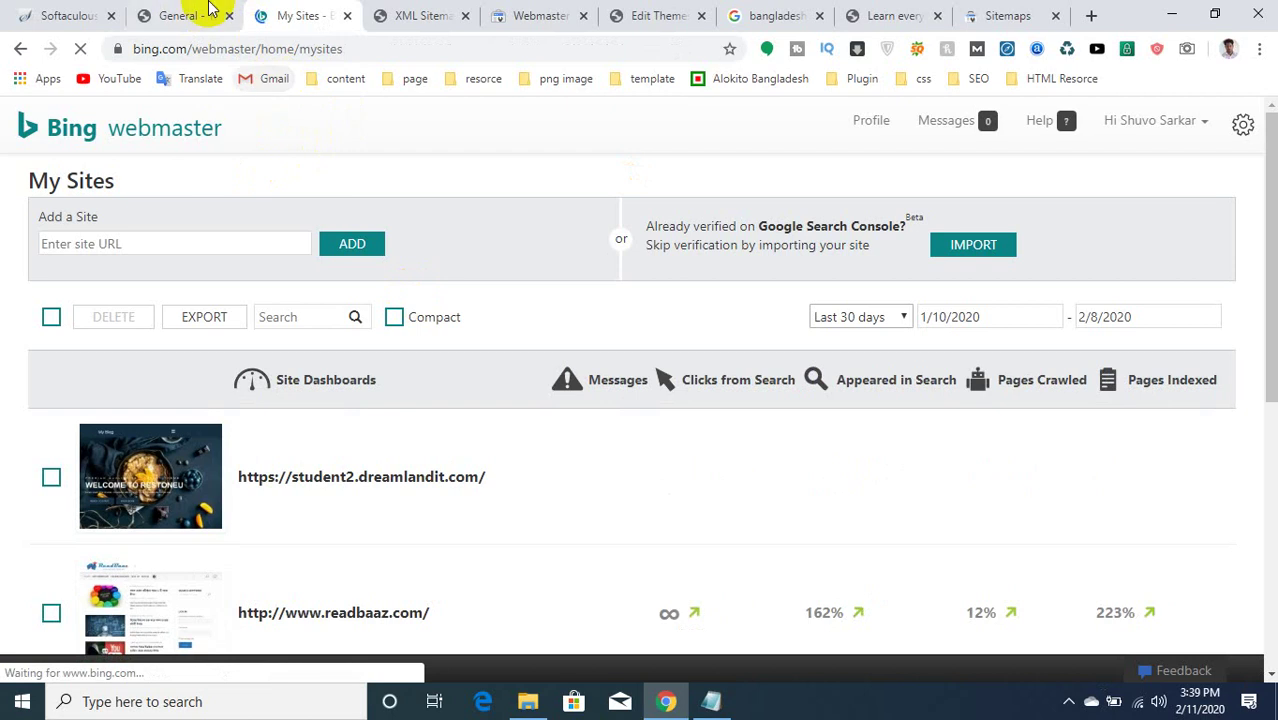
# Review the Baidu, Bing, Google and Yandex verification fields in Yoast SEO's webmaster verification settings.
pyautogui.click(190, 12)
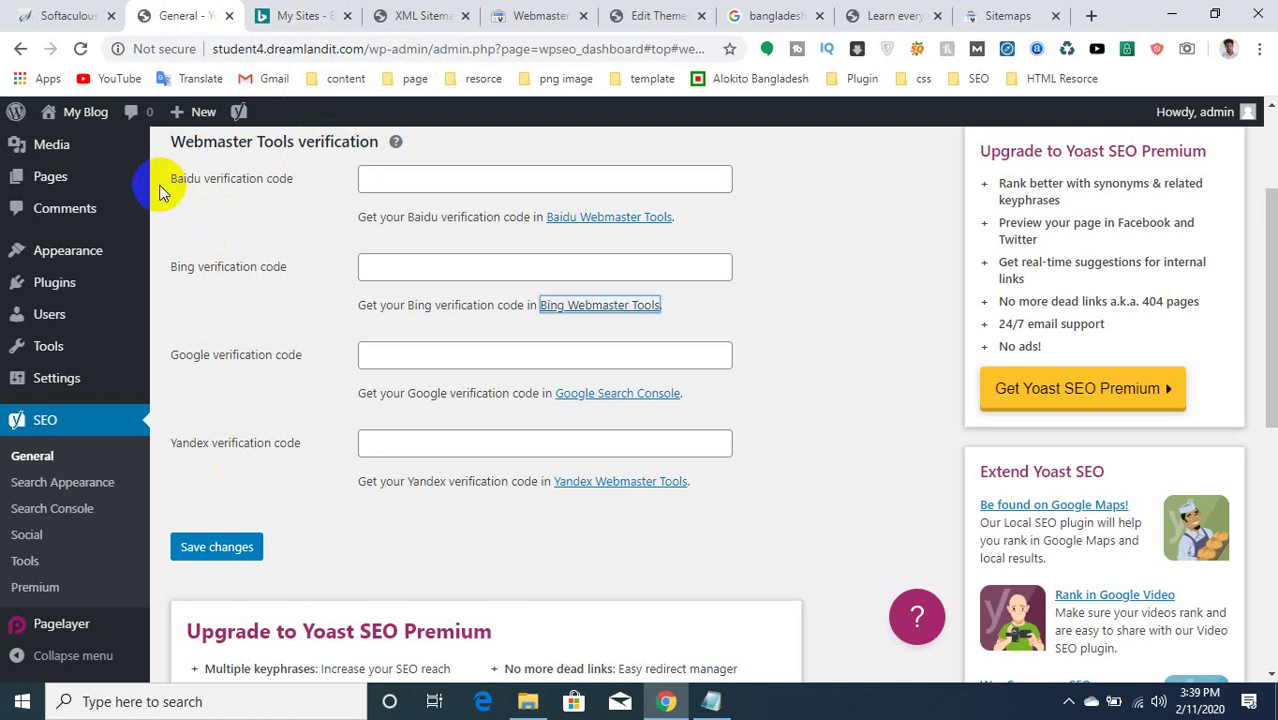
pyautogui.moveTo(169, 455); pyautogui.dragTo(265, 442)
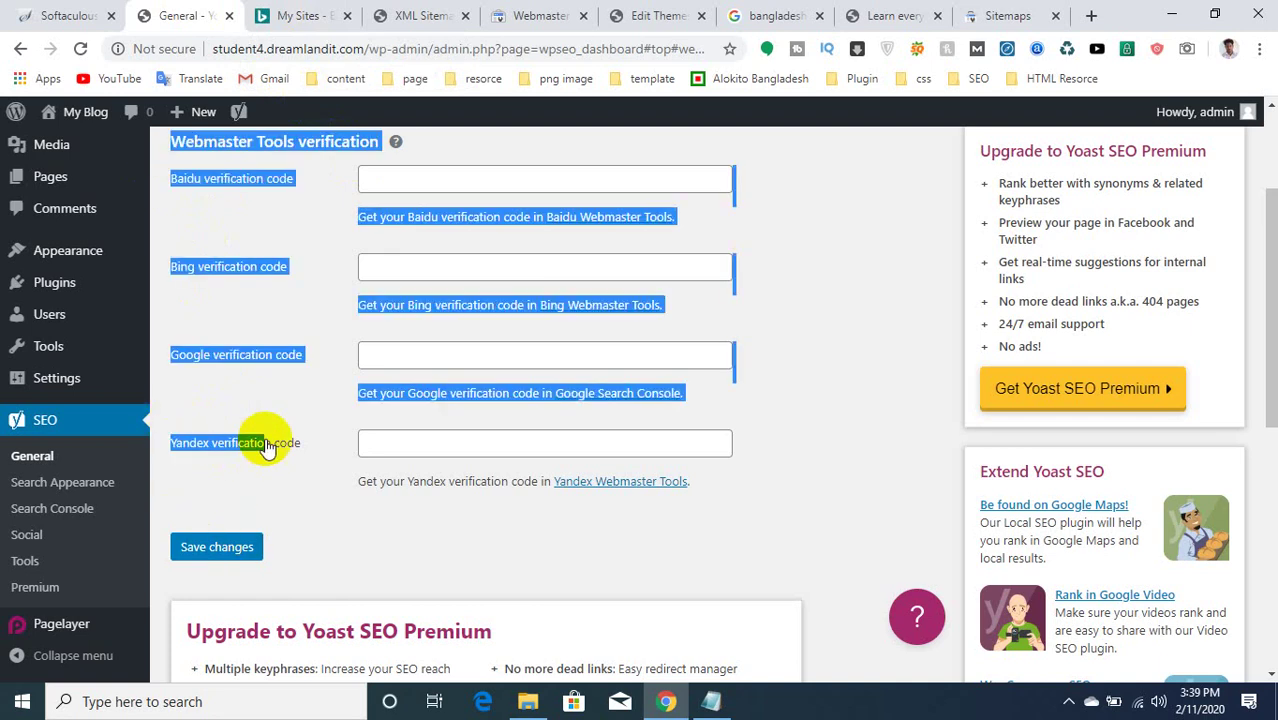
pyautogui.click(217, 420)
pyautogui.scroll(2, 260, 420)
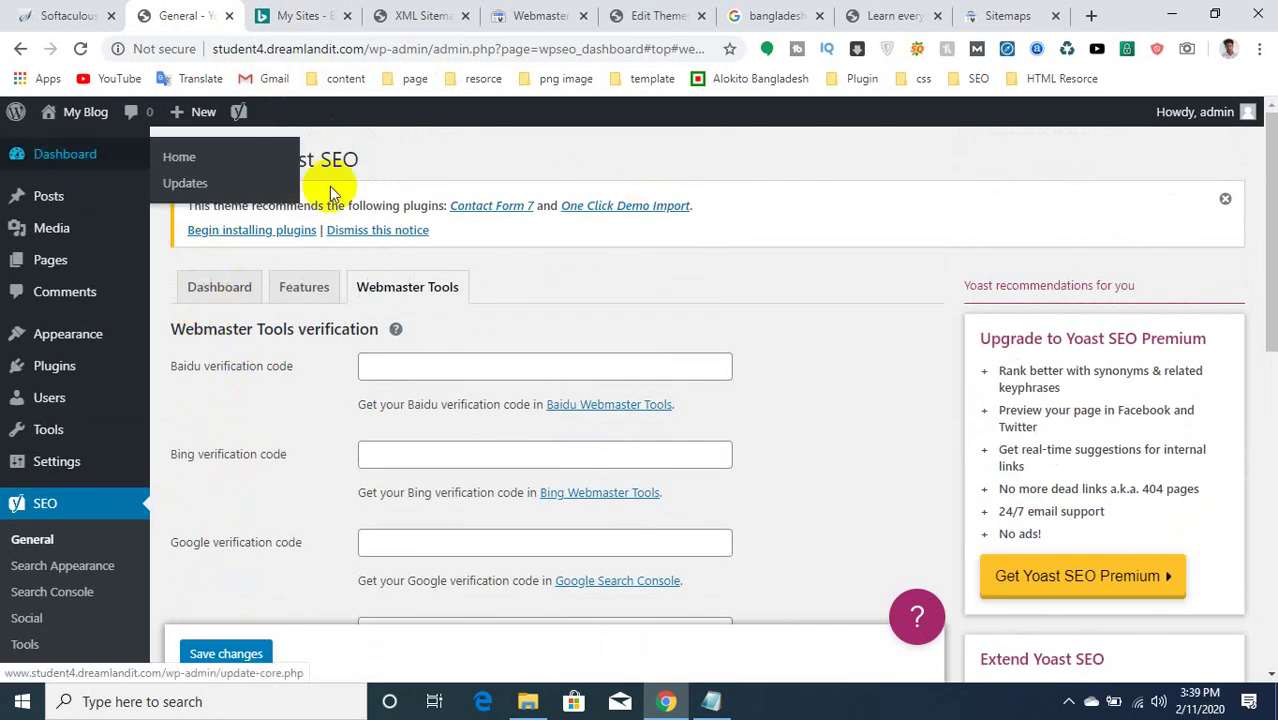
pyautogui.scroll(-5, 399, 262)
pyautogui.scroll(-3, 309, 263)
pyautogui.scroll(7, 309, 265)
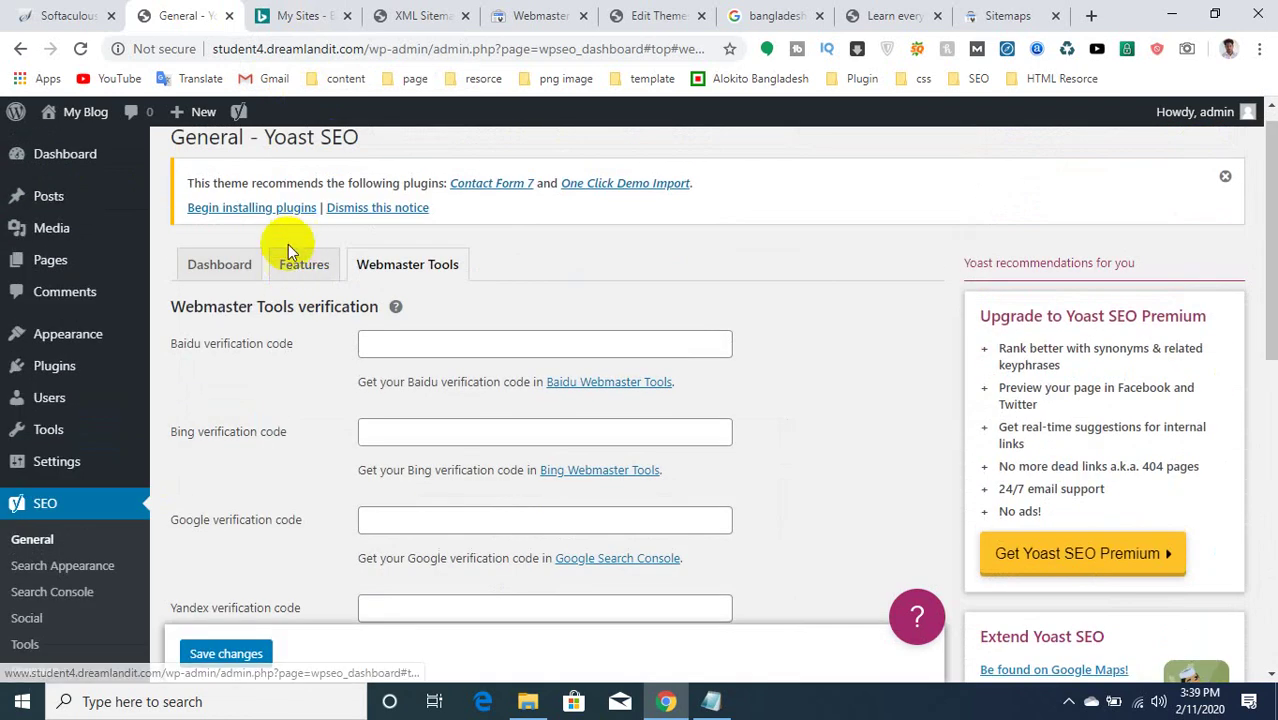
# Open the list of installed plugins in the WordPress admin.
pyautogui.moveTo(83, 178)
pyautogui.scroll(-3, 94, 448)
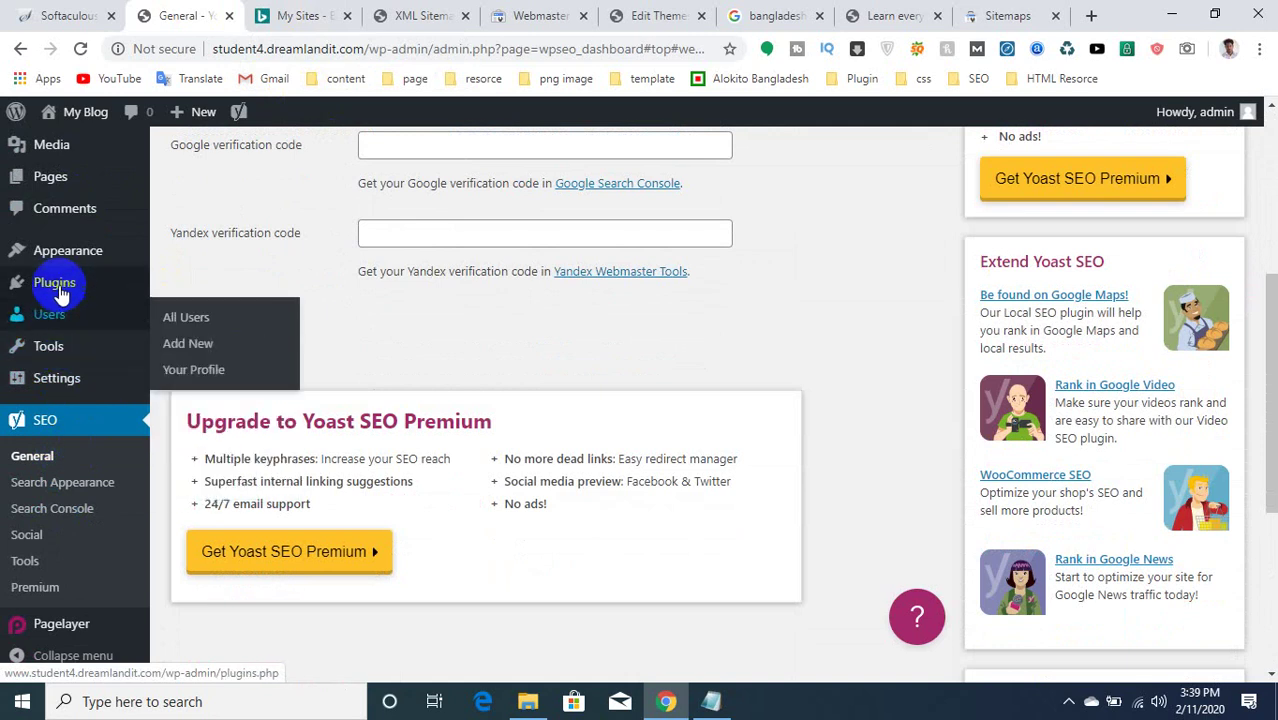
pyautogui.moveTo(60, 280)
pyautogui.click(204, 292)
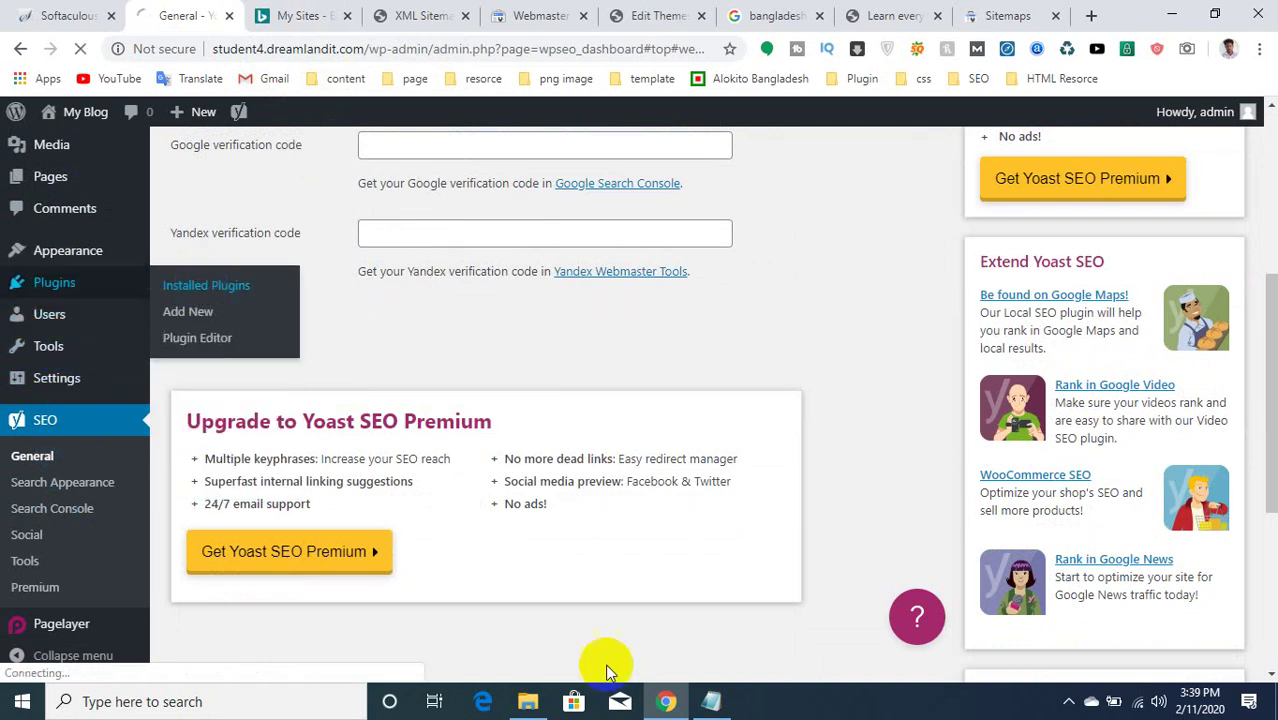
# Switch to the plugin list in Notepad and copy the second entry, Contact Forms 7.
pyautogui.click(711, 701)
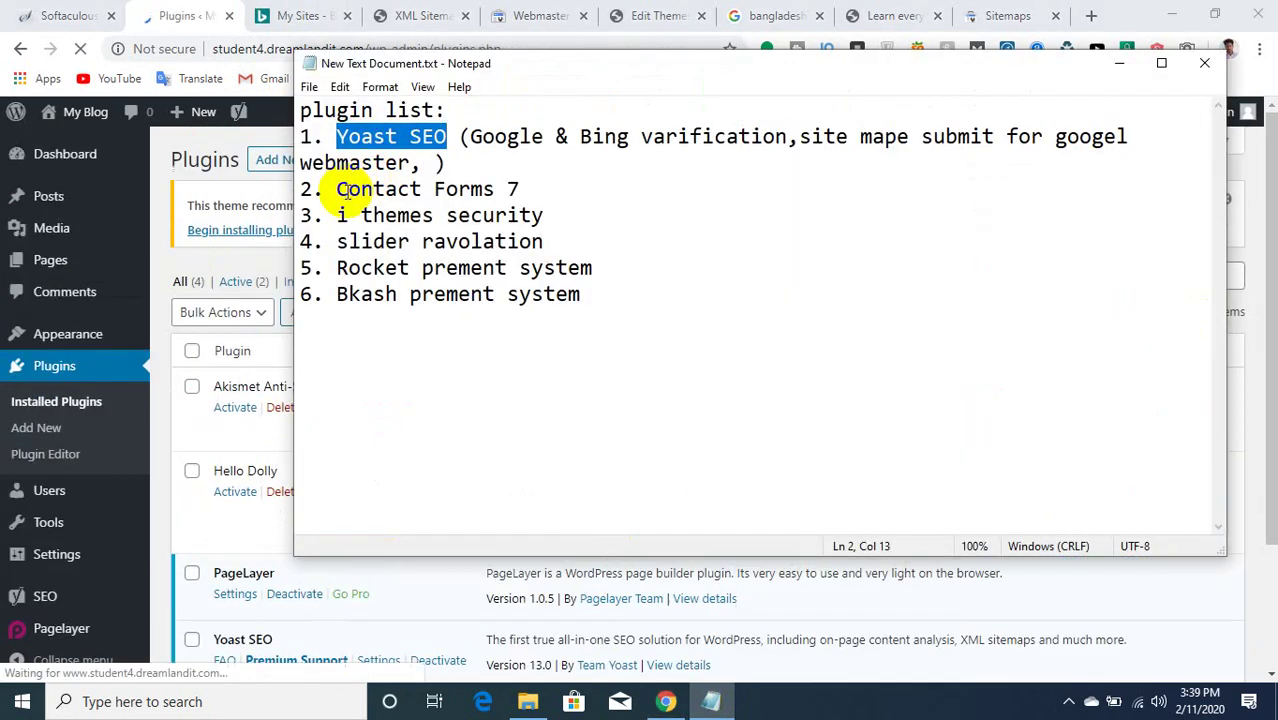
pyautogui.moveTo(337, 189); pyautogui.dragTo(556, 193)
pyautogui.rightClick(425, 189)
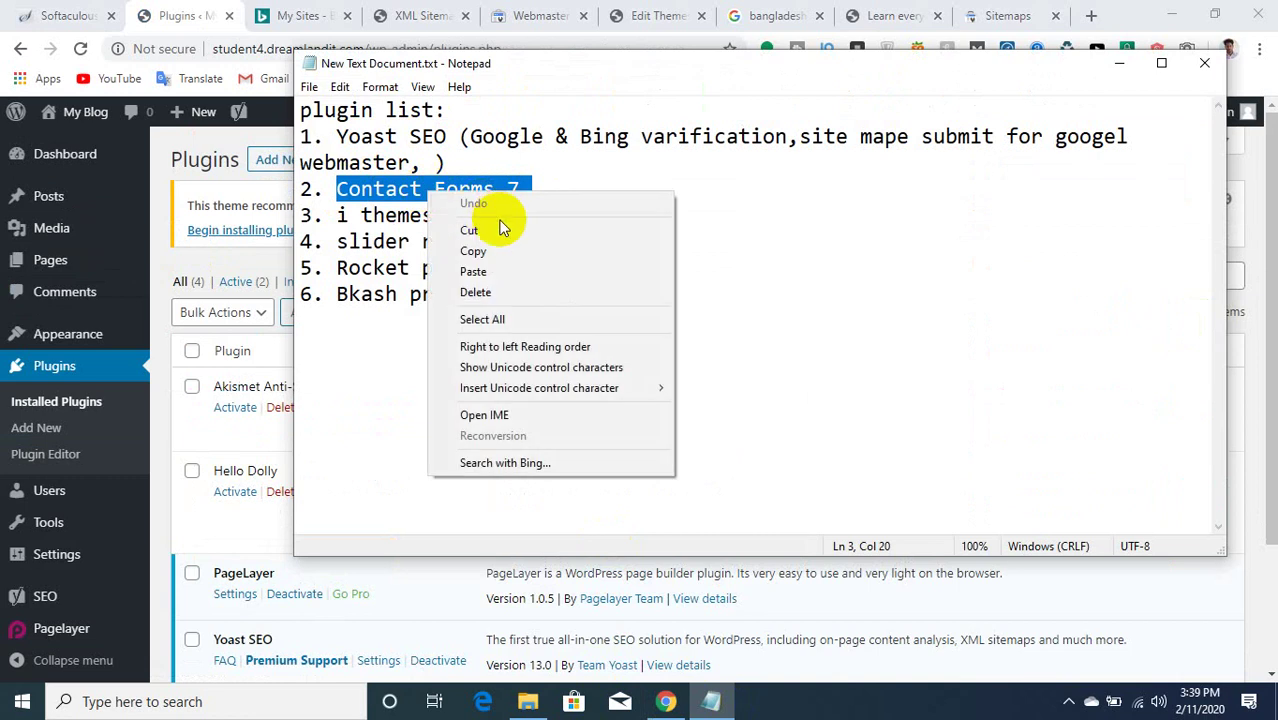
pyautogui.click(480, 251)
pyautogui.click(677, 165)
# Open a new browser tab and close the Webmaster Central and Edit Themes tabs.
pyautogui.click(995, 15)
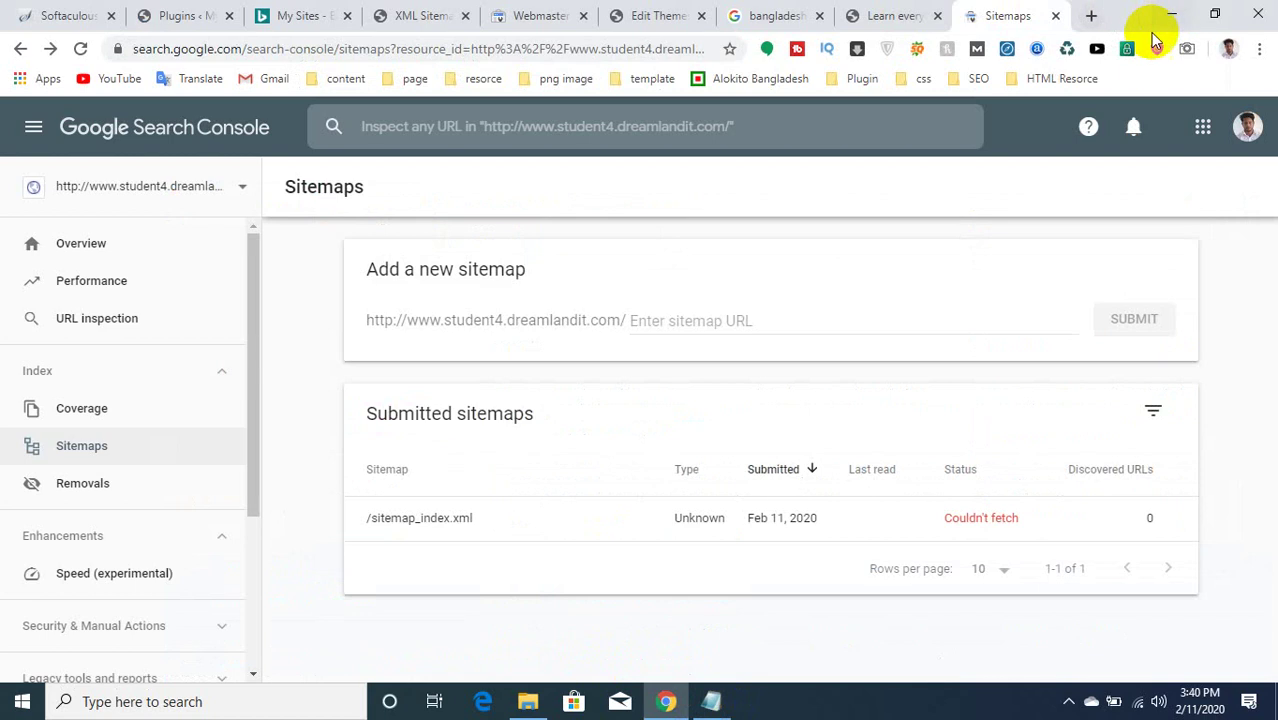
pyautogui.click(1087, 15)
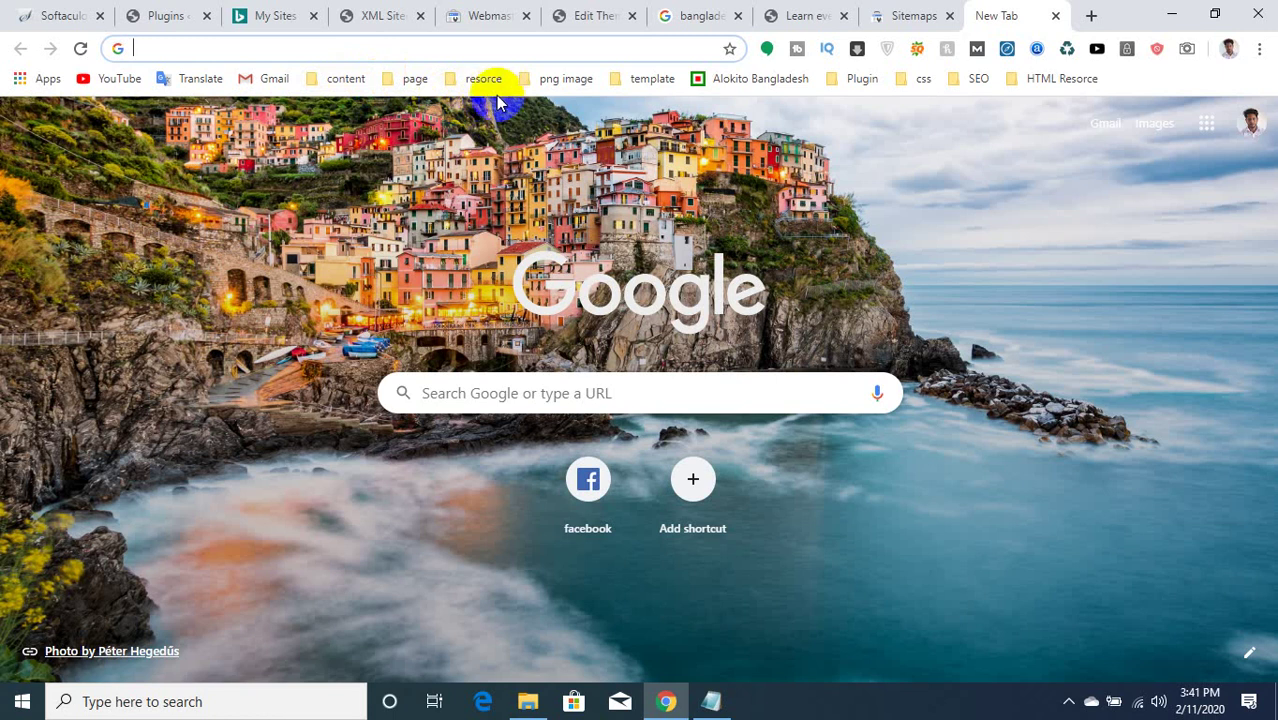
pyautogui.click(481, 8)
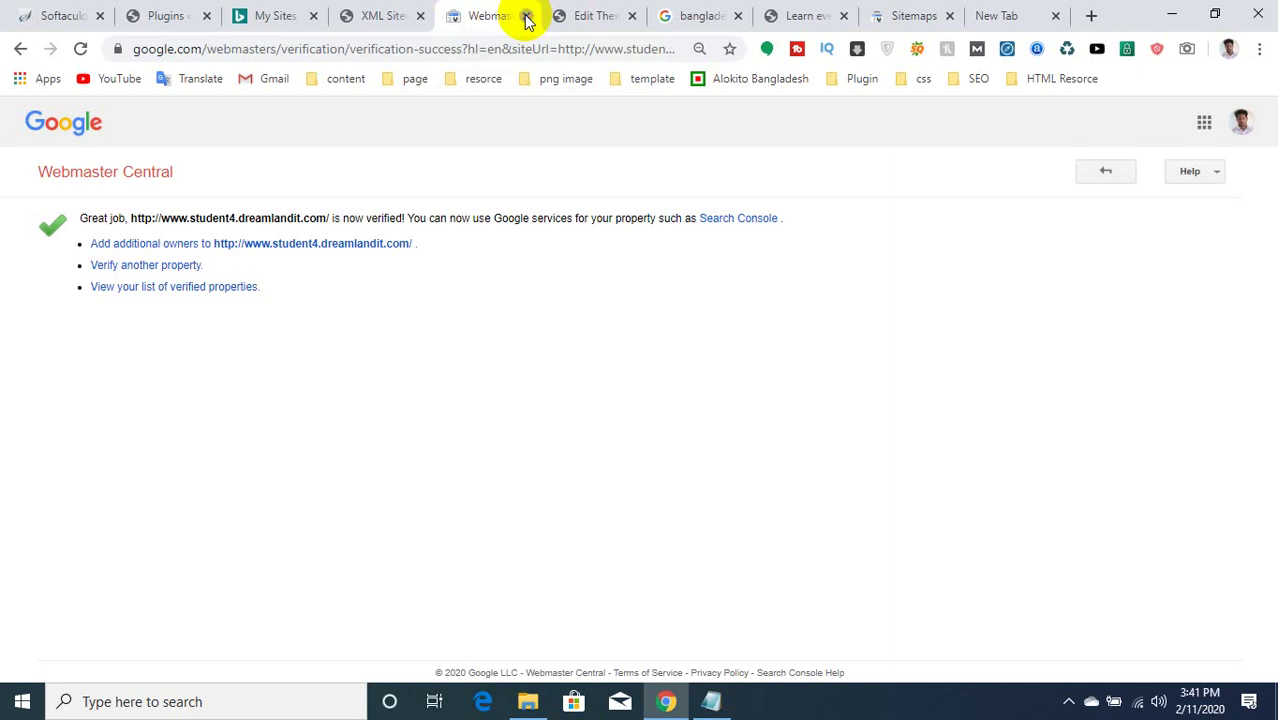
pyautogui.click(527, 18)
pyautogui.click(520, 16)
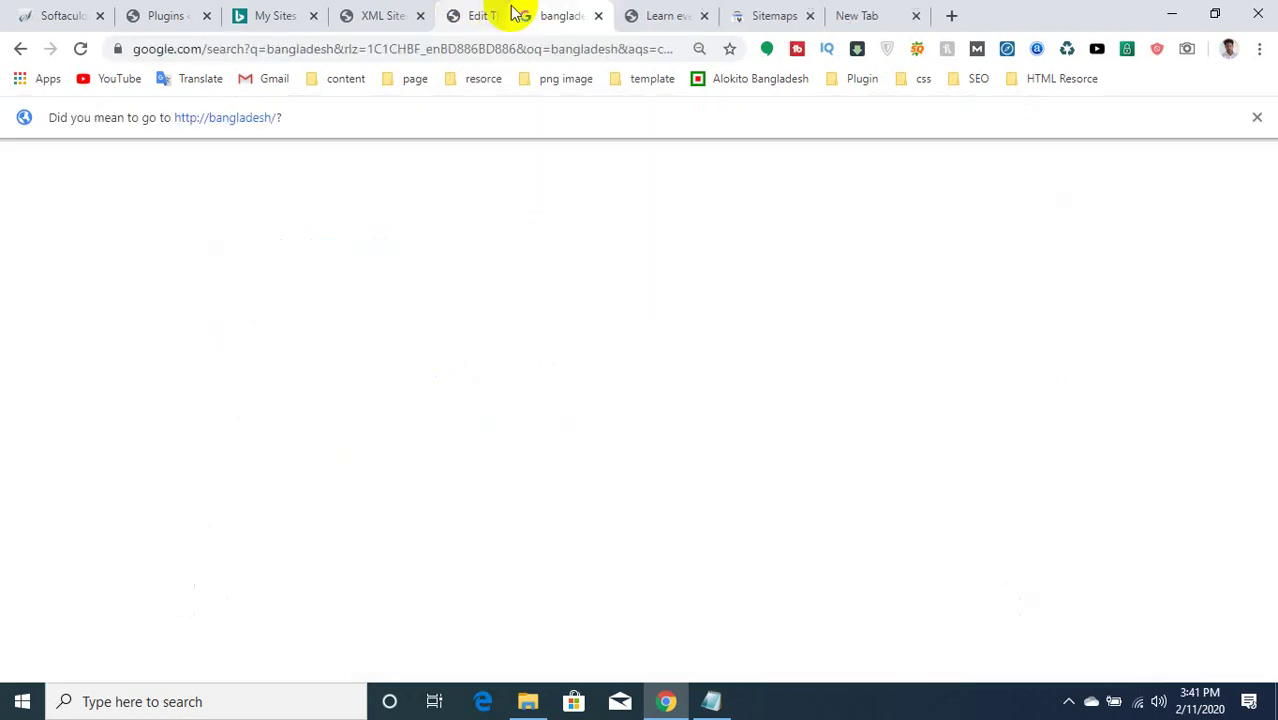
# Review the XML sitemap page and point out the section for adding a new sitemap in Search Console.
pyautogui.click(365, 14)
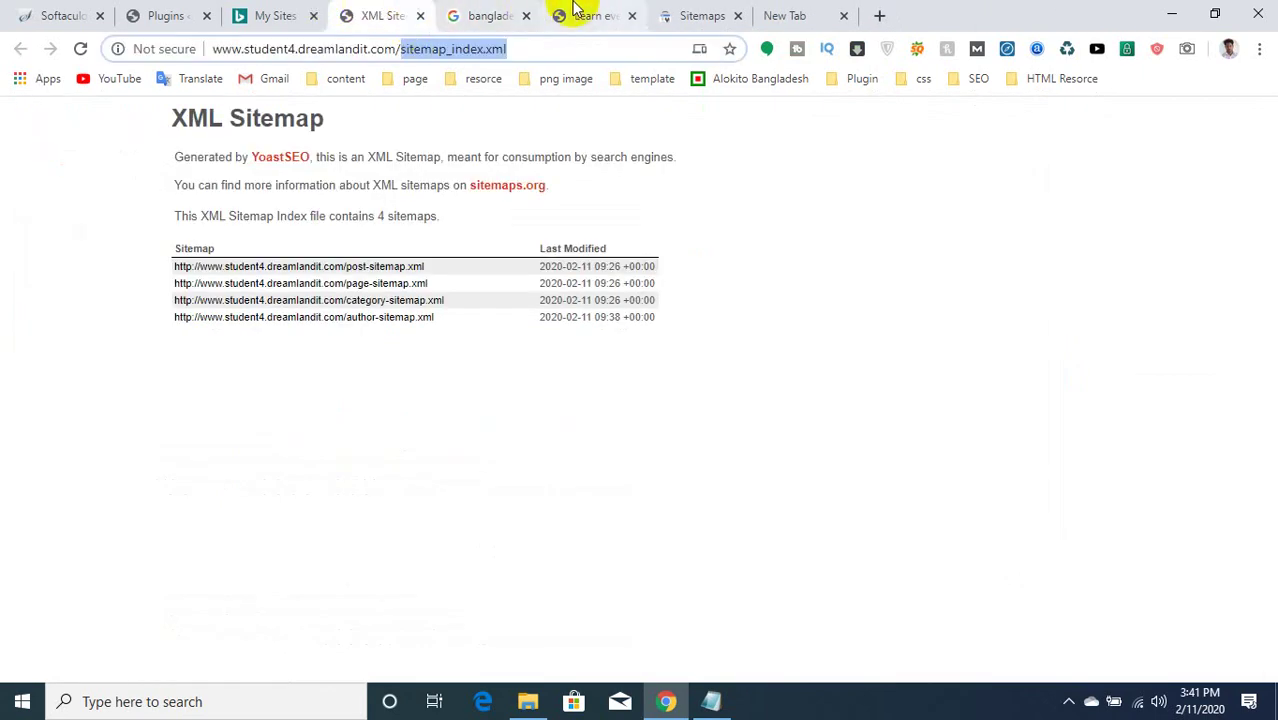
pyautogui.click(700, 16)
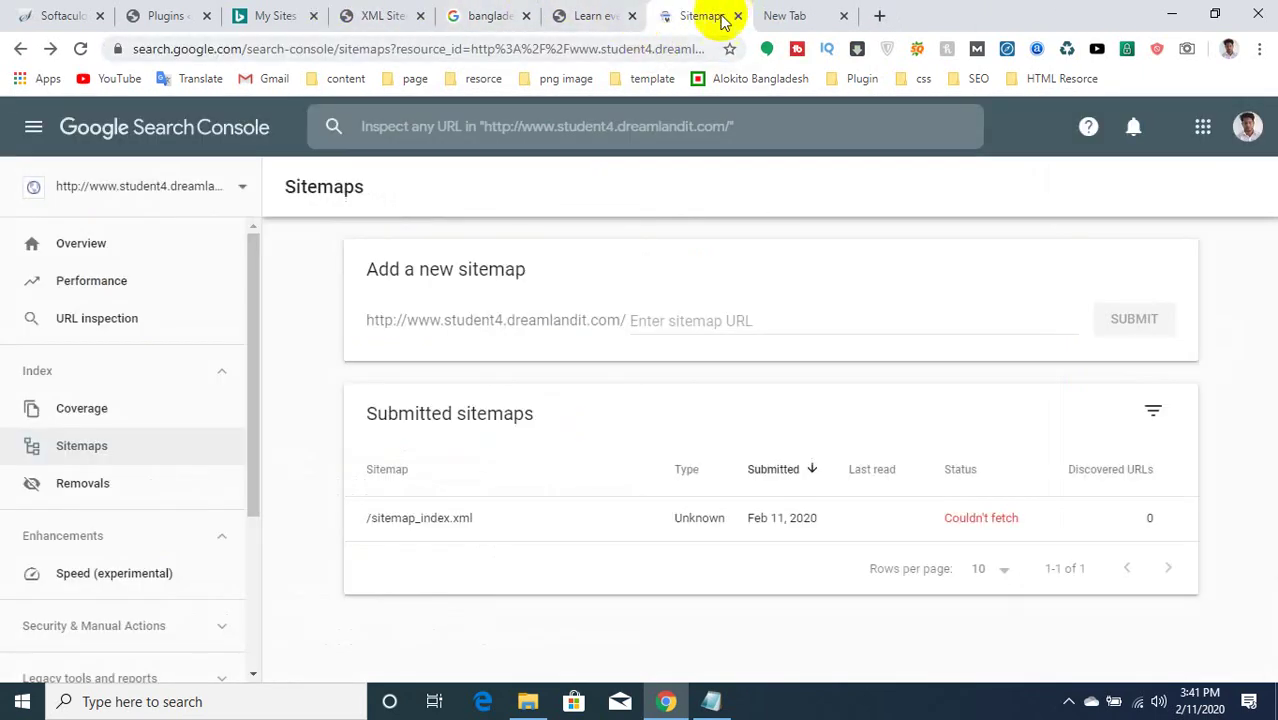
pyautogui.click(600, 14)
pyautogui.click(677, 8)
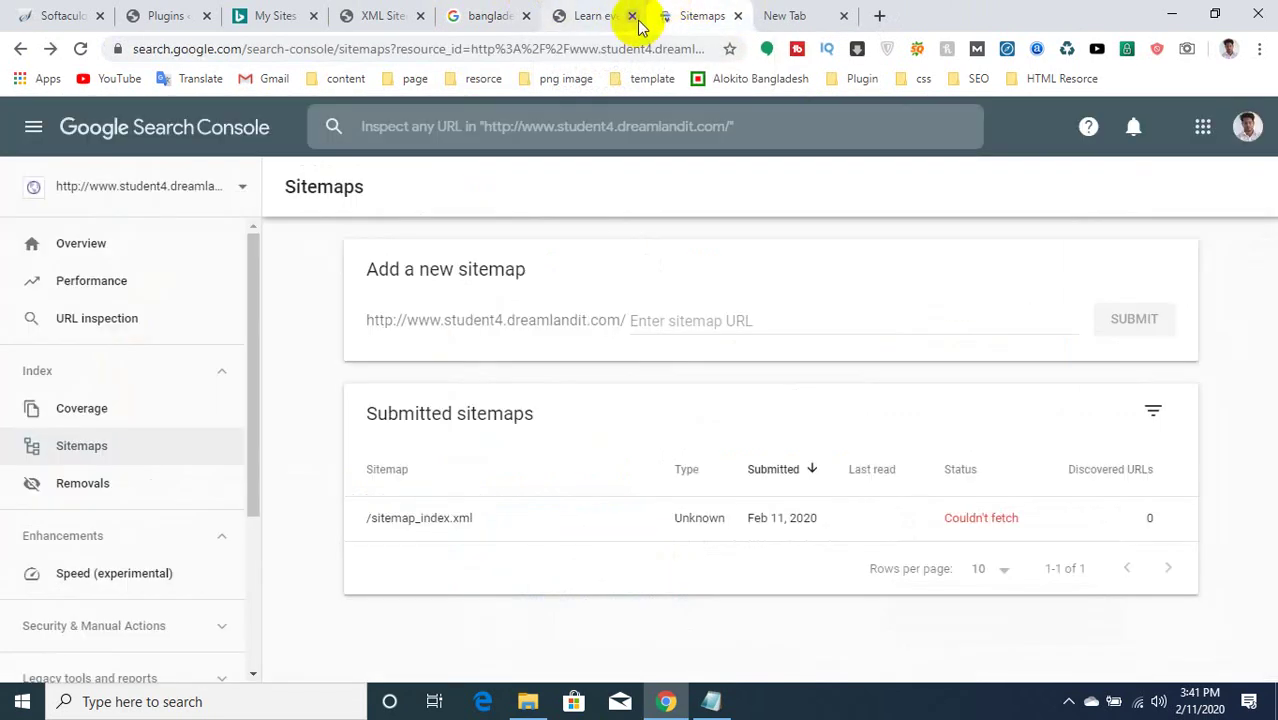
pyautogui.click(677, 14)
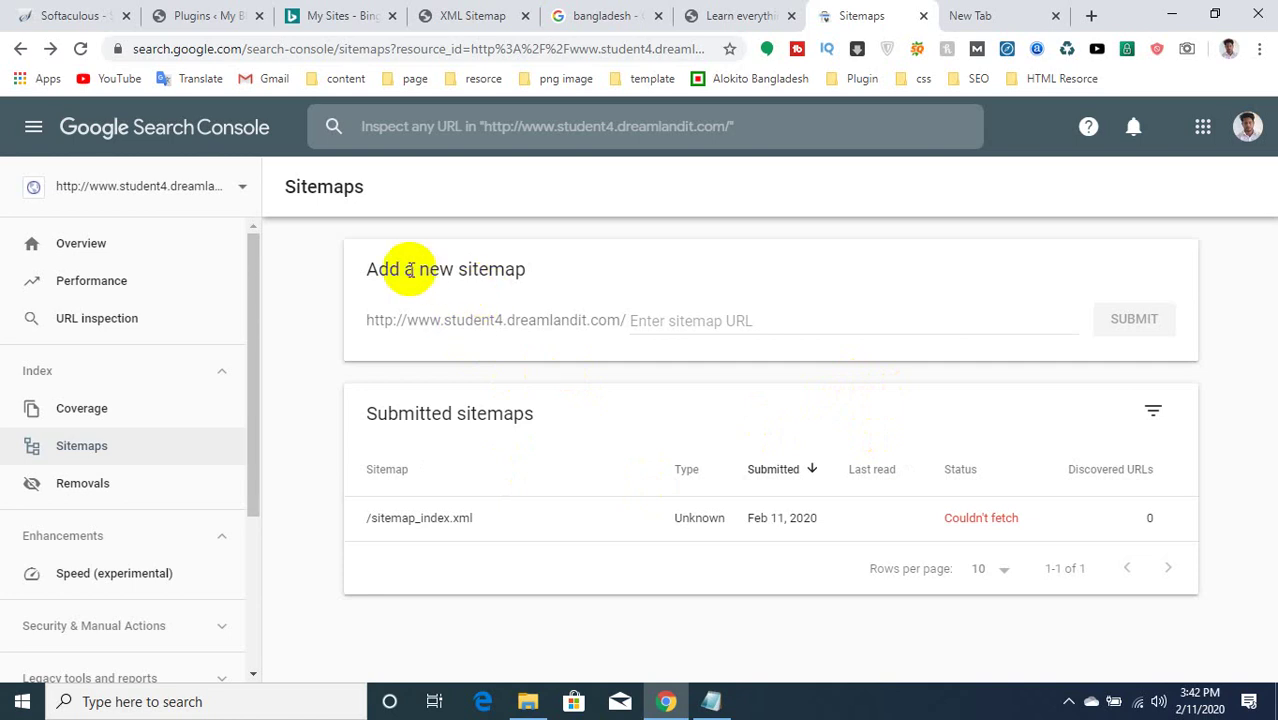
pyautogui.moveTo(365, 268); pyautogui.dragTo(531, 268)
pyautogui.click(495, 270)
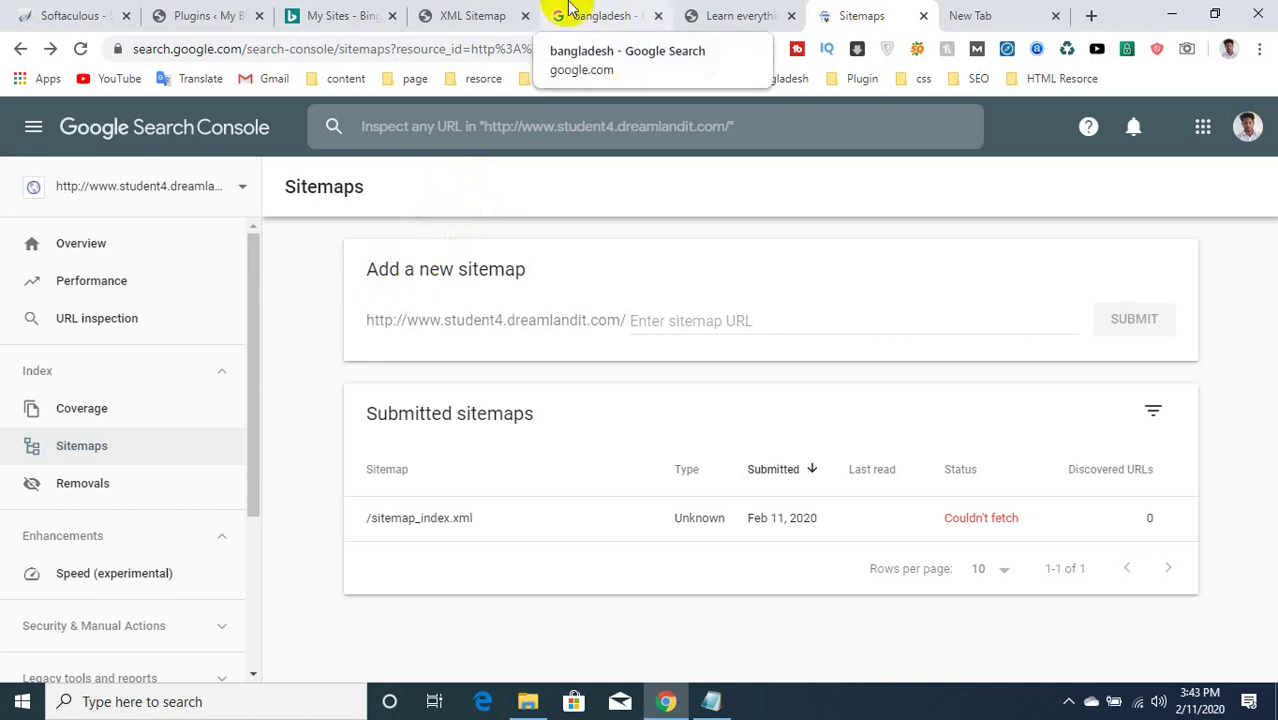
# View the Google results for bangladesh and the ReadBaaz home page in their open tabs.
pyautogui.click(568, 8)
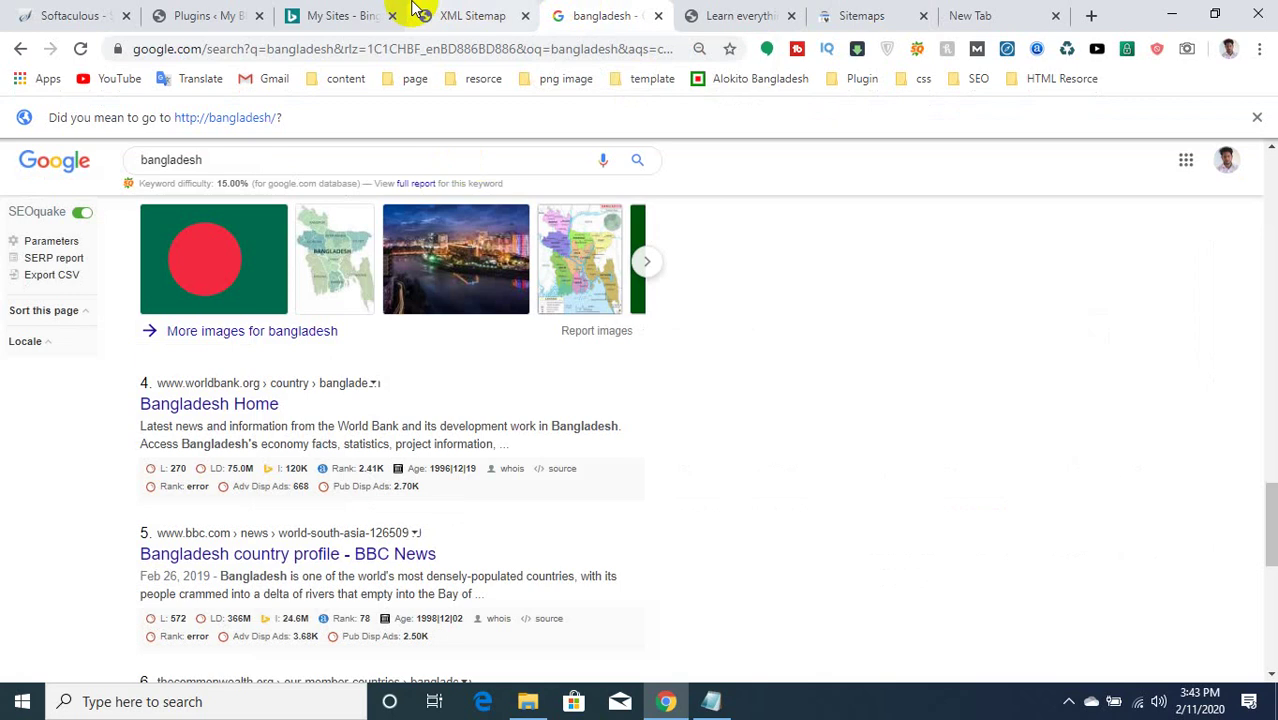
pyautogui.click(476, 10)
pyautogui.click(590, 15)
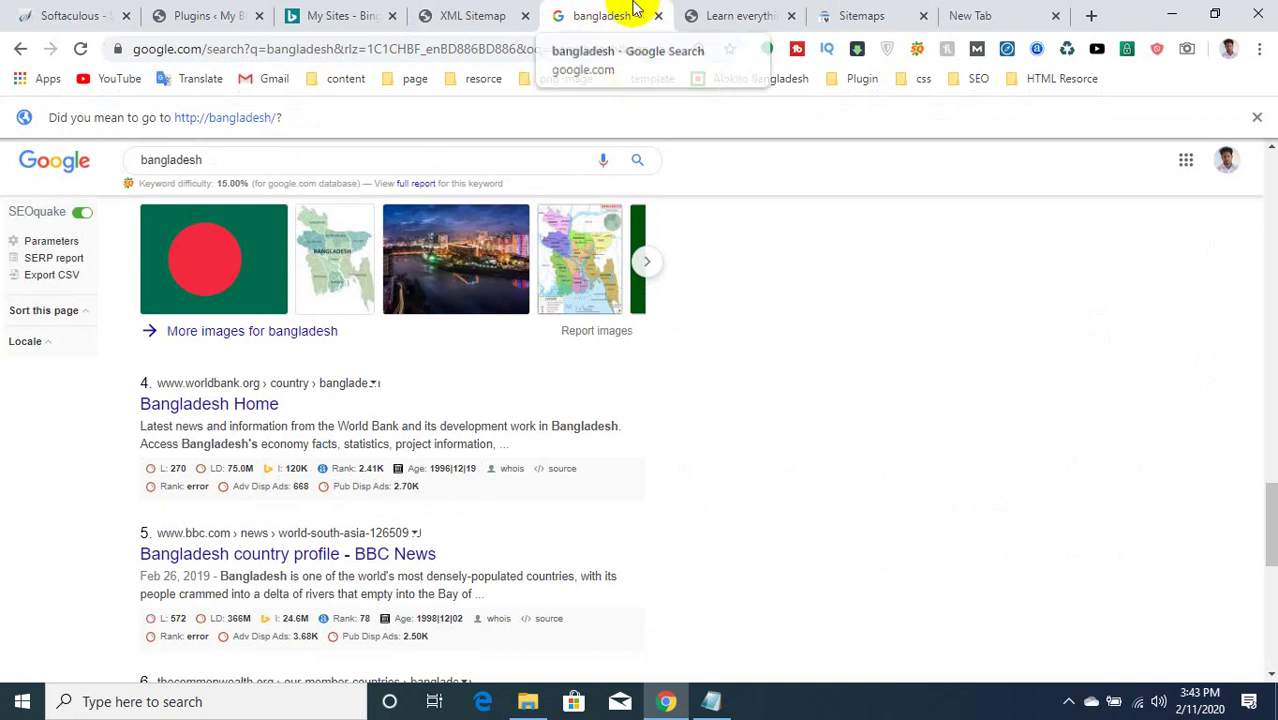
pyautogui.click(688, 12)
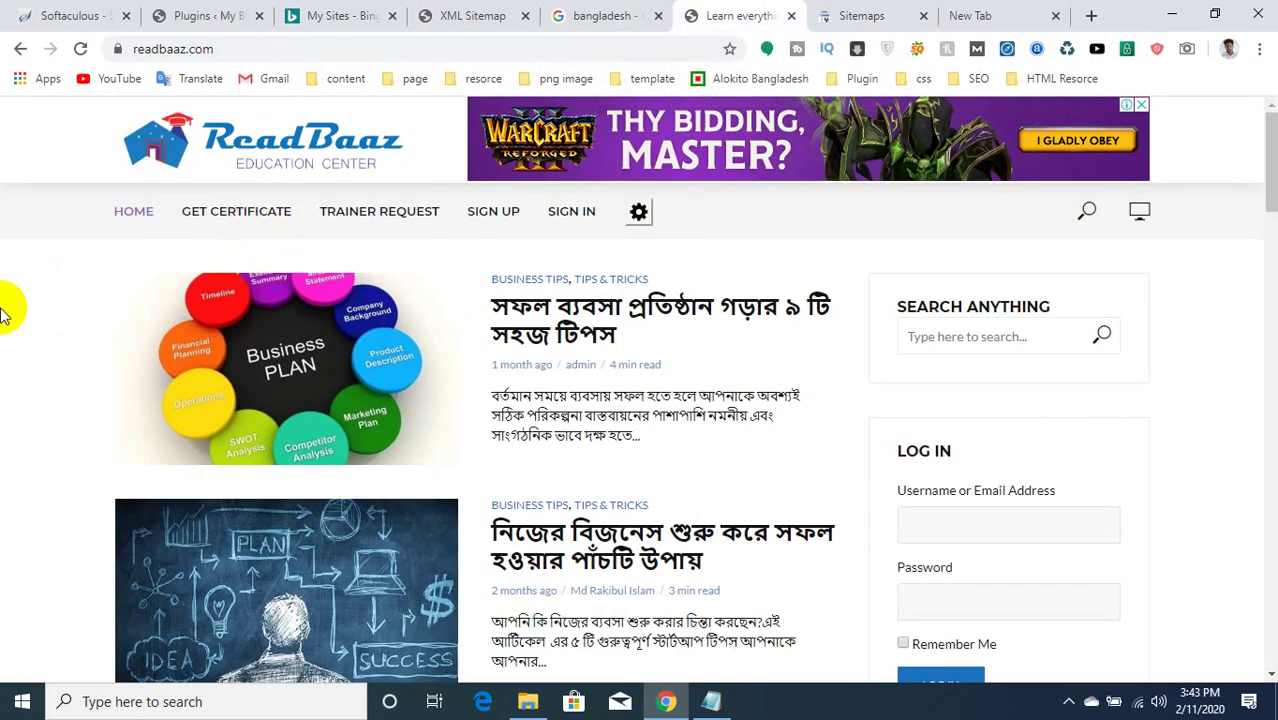
# Review the Search Console Sitemaps page, Bing My Sites, the XML sitemap and the plugin list in Notepad.
pyautogui.click(845, 14)
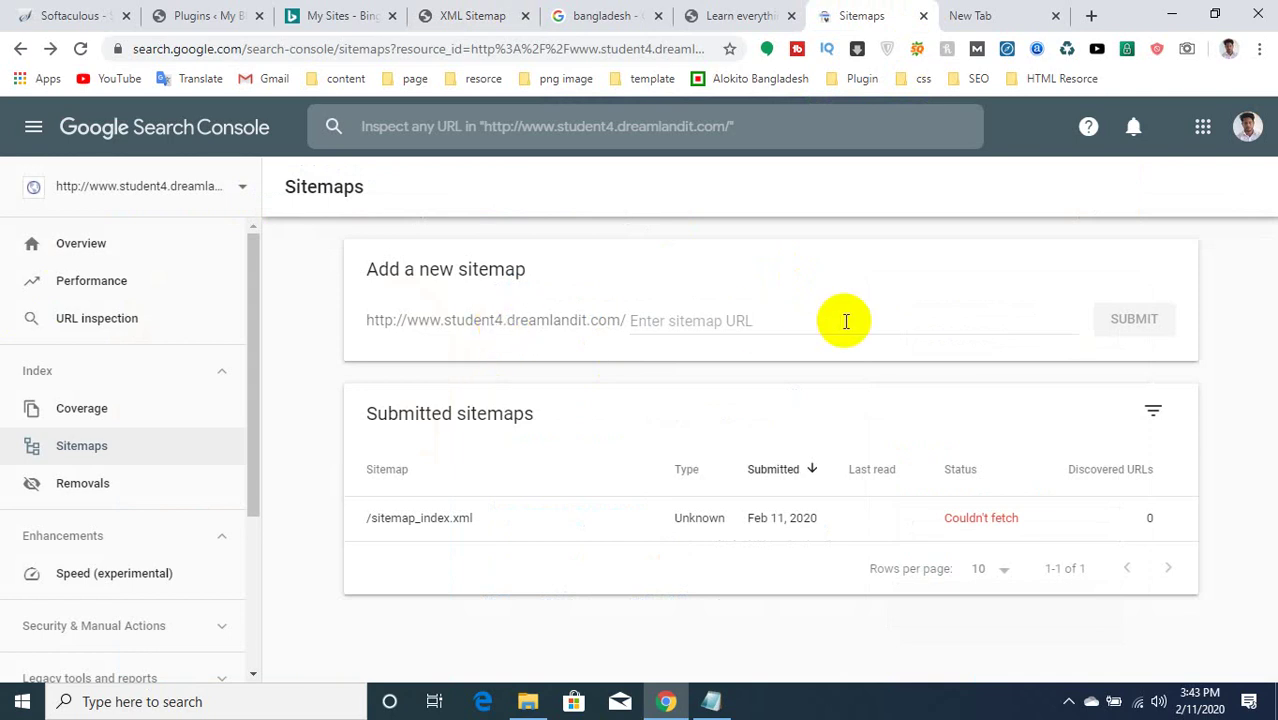
pyautogui.click(338, 14)
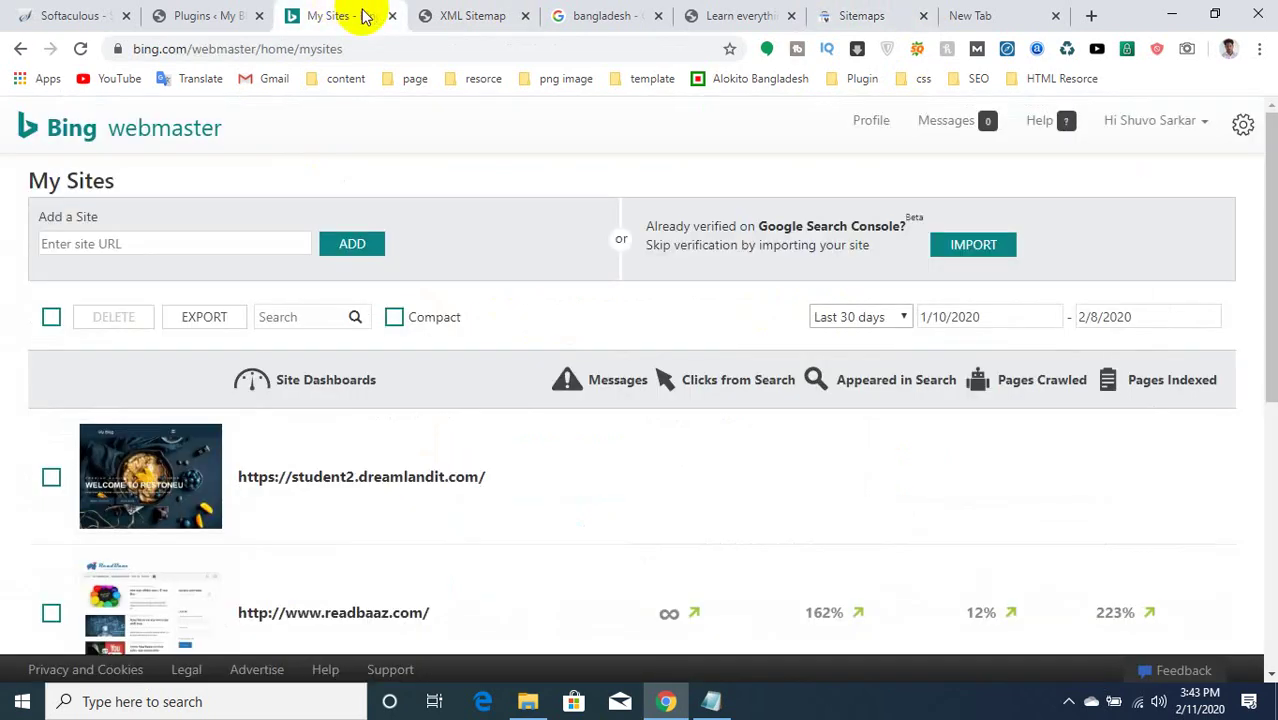
pyautogui.click(505, 14)
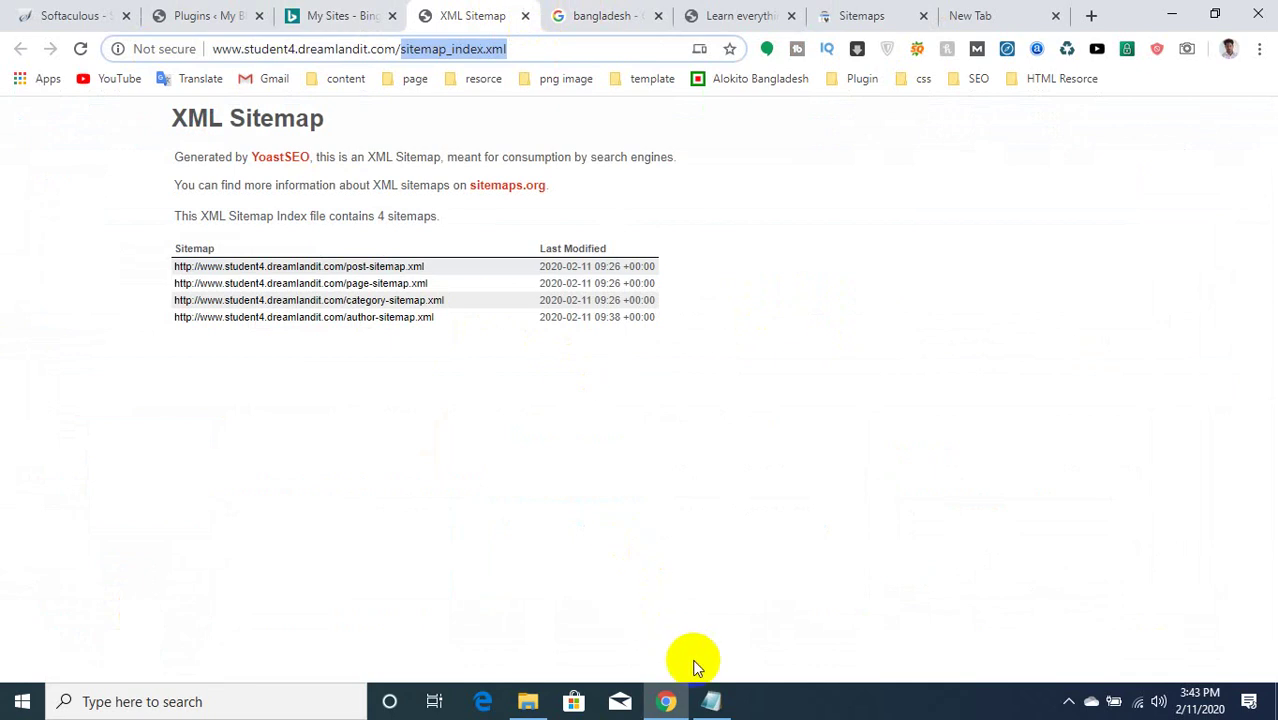
pyautogui.click(711, 700)
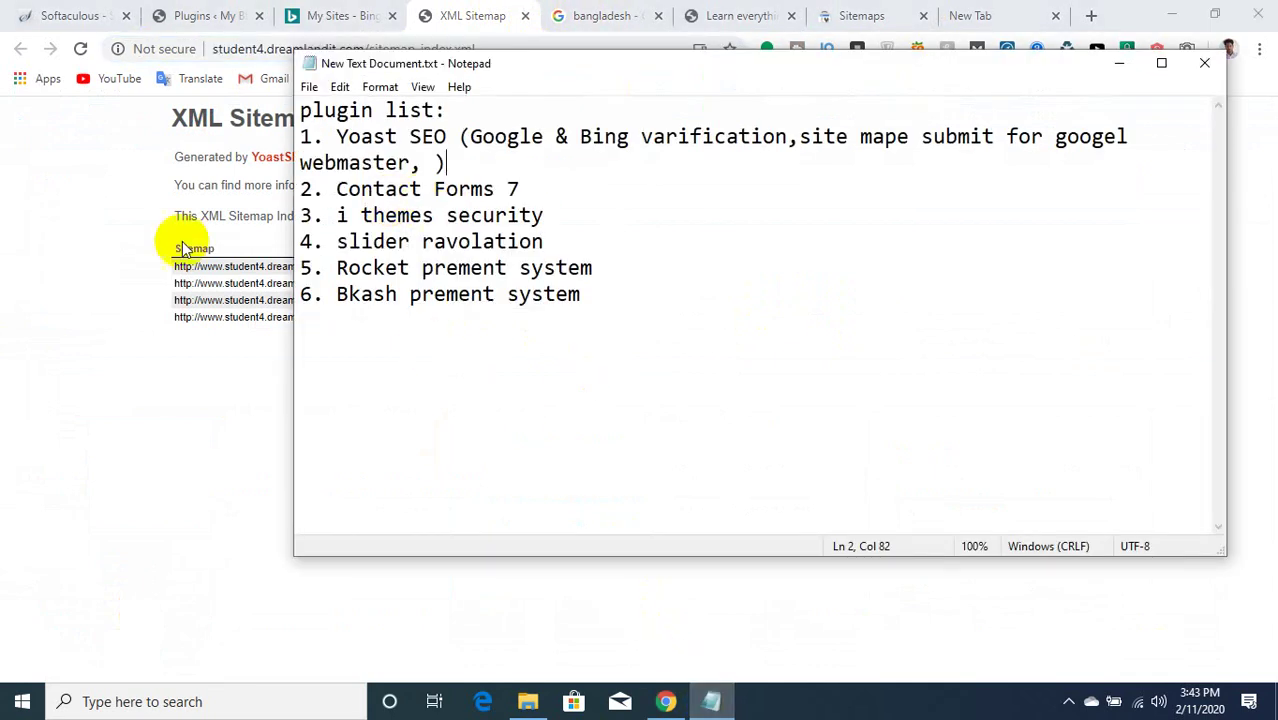
pyautogui.click(34, 290)
# Load dreamlandit.com in the empty browser tab and examine the name, number and message fields of its Request for Scholarship form.
pyautogui.click(964, 14)
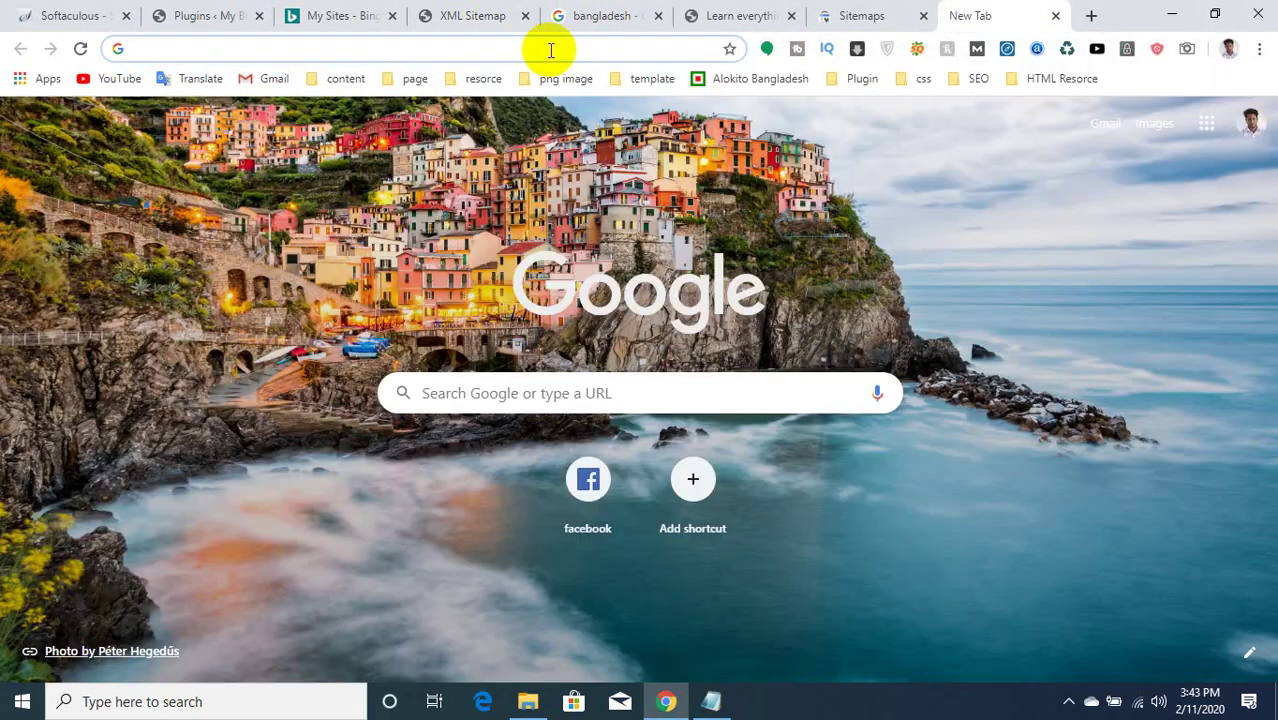
pyautogui.write('d')
pyautogui.press('Return')
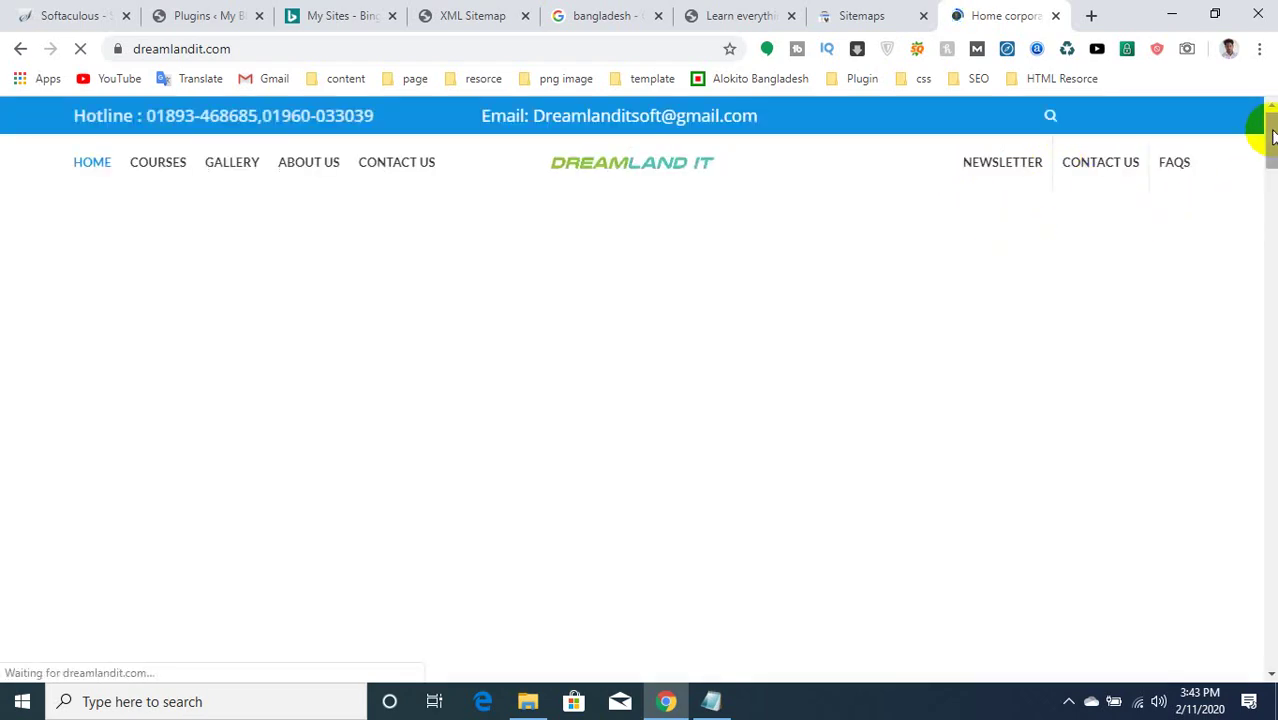
pyautogui.click(1264, 277)
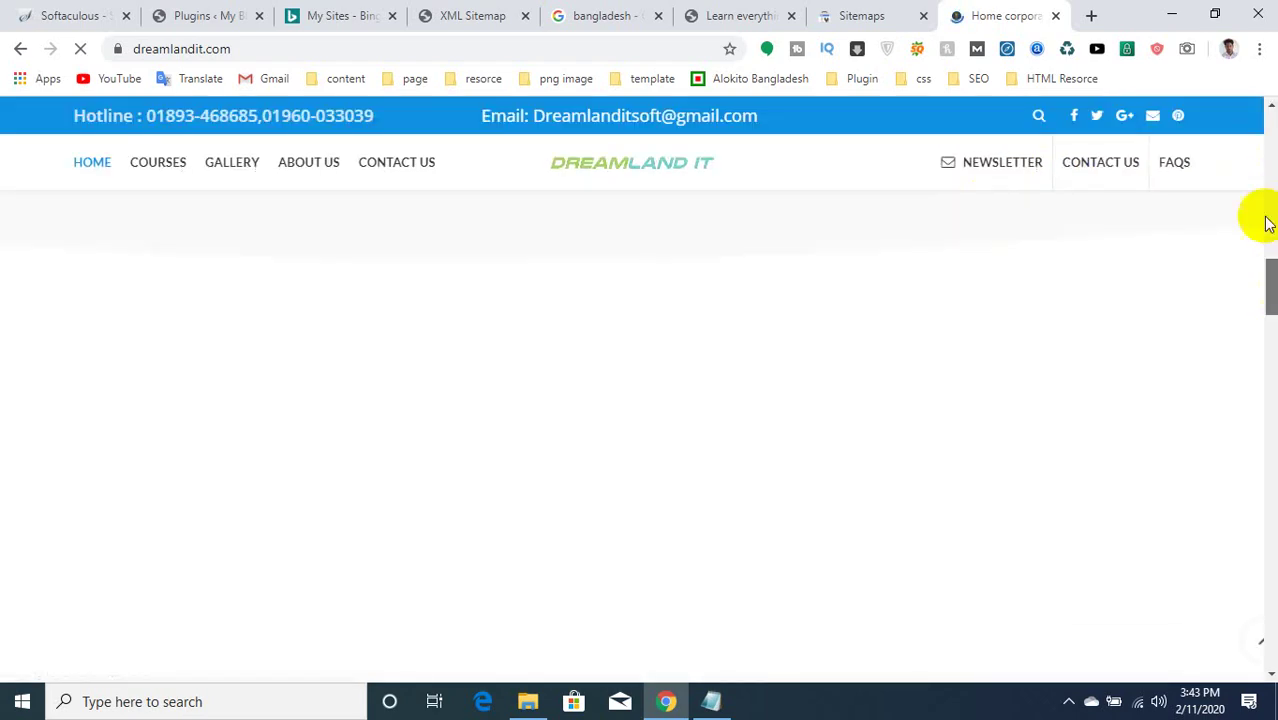
pyautogui.moveTo(1266, 285); pyautogui.dragTo(1270, 605)
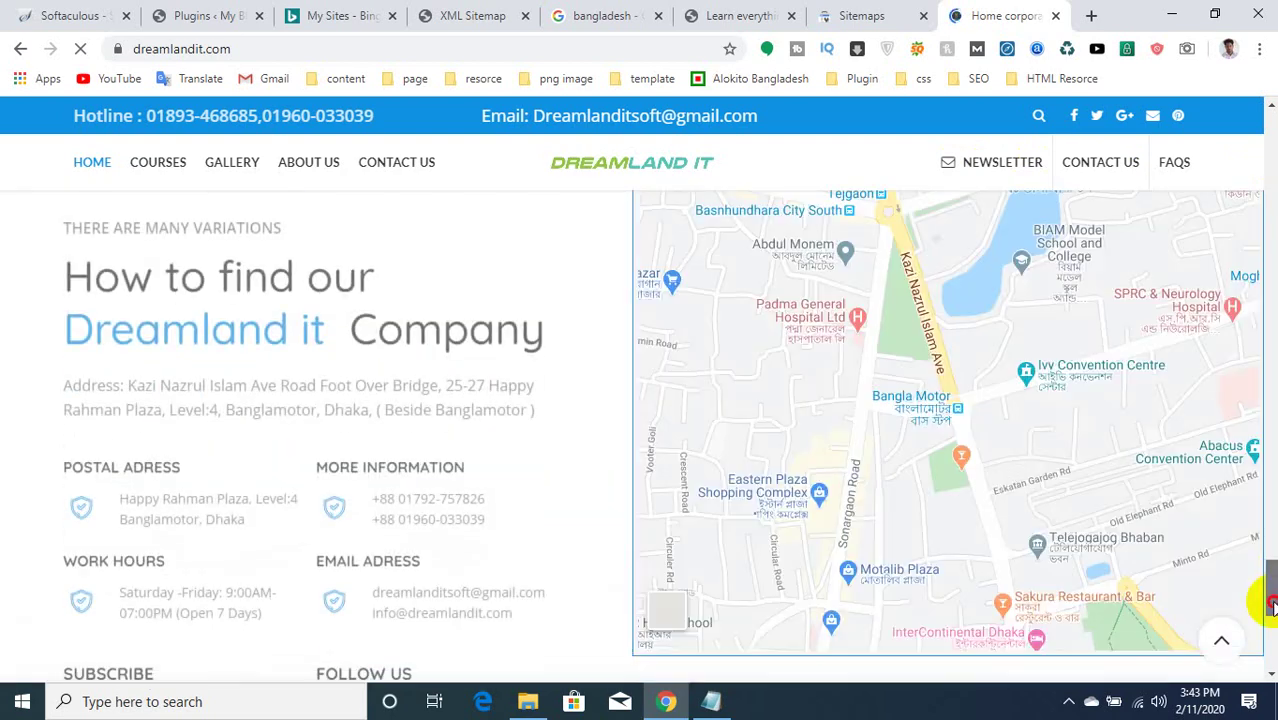
pyautogui.scroll(-6, 903, 546)
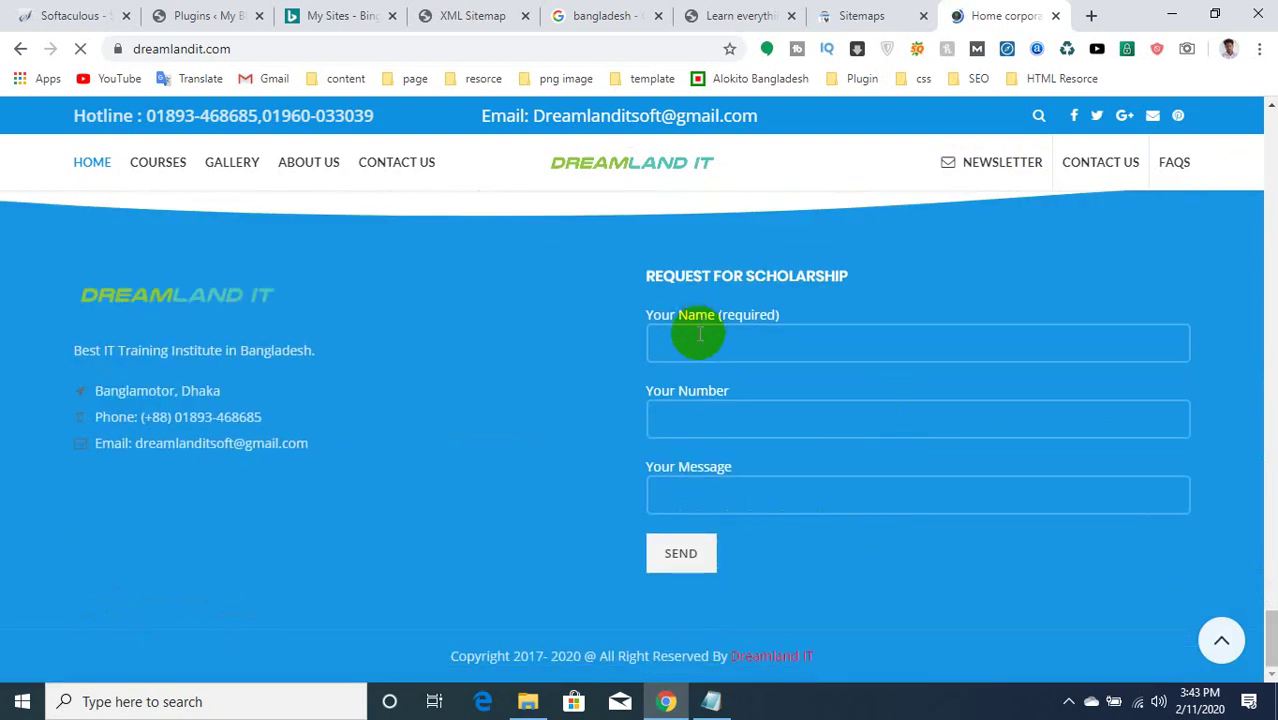
pyautogui.click(700, 340)
pyautogui.click(884, 418)
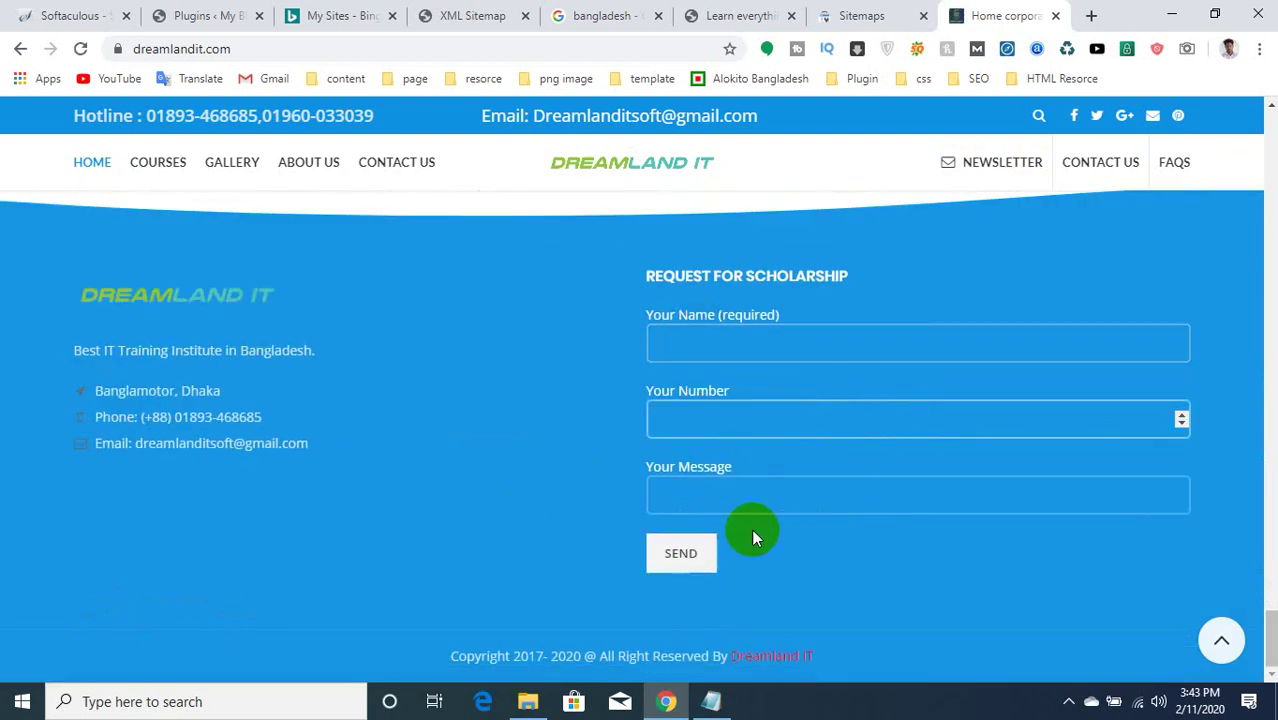
pyautogui.click(770, 496)
# Open another browser tab, return to ReadBaaz and examine the contact form on its Contact Us page.
pyautogui.click(1090, 15)
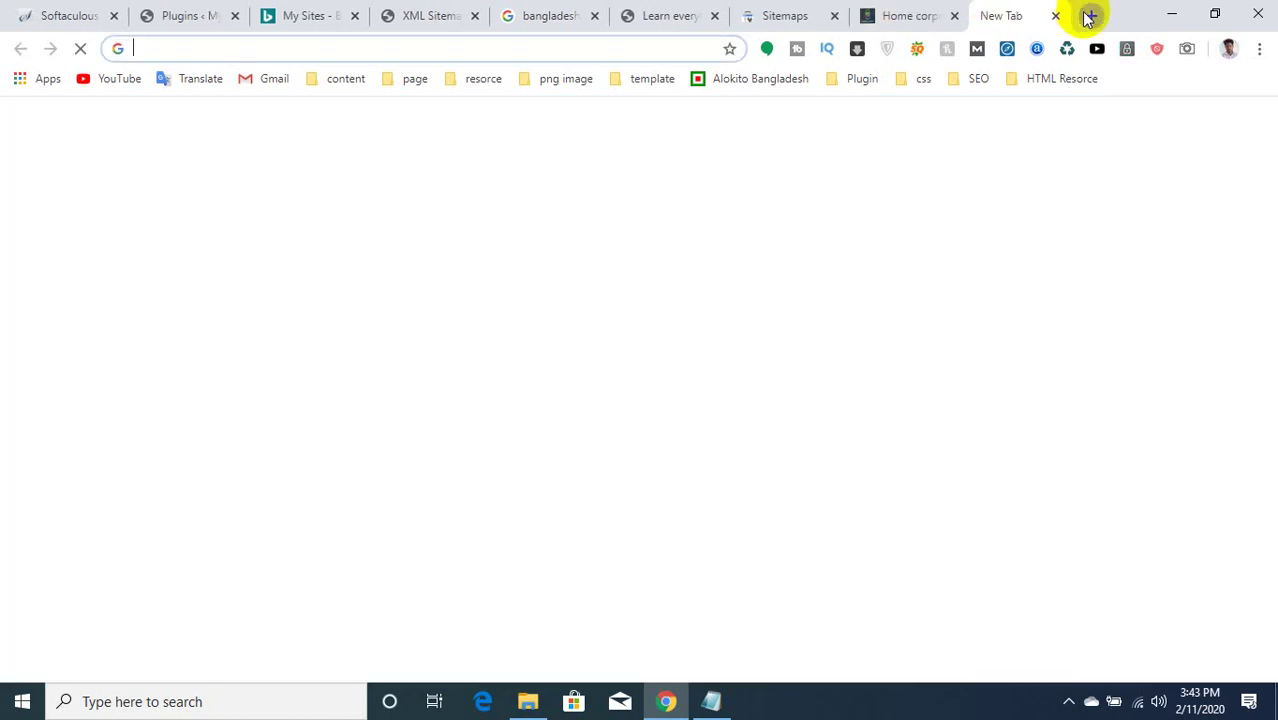
pyautogui.click(624, 17)
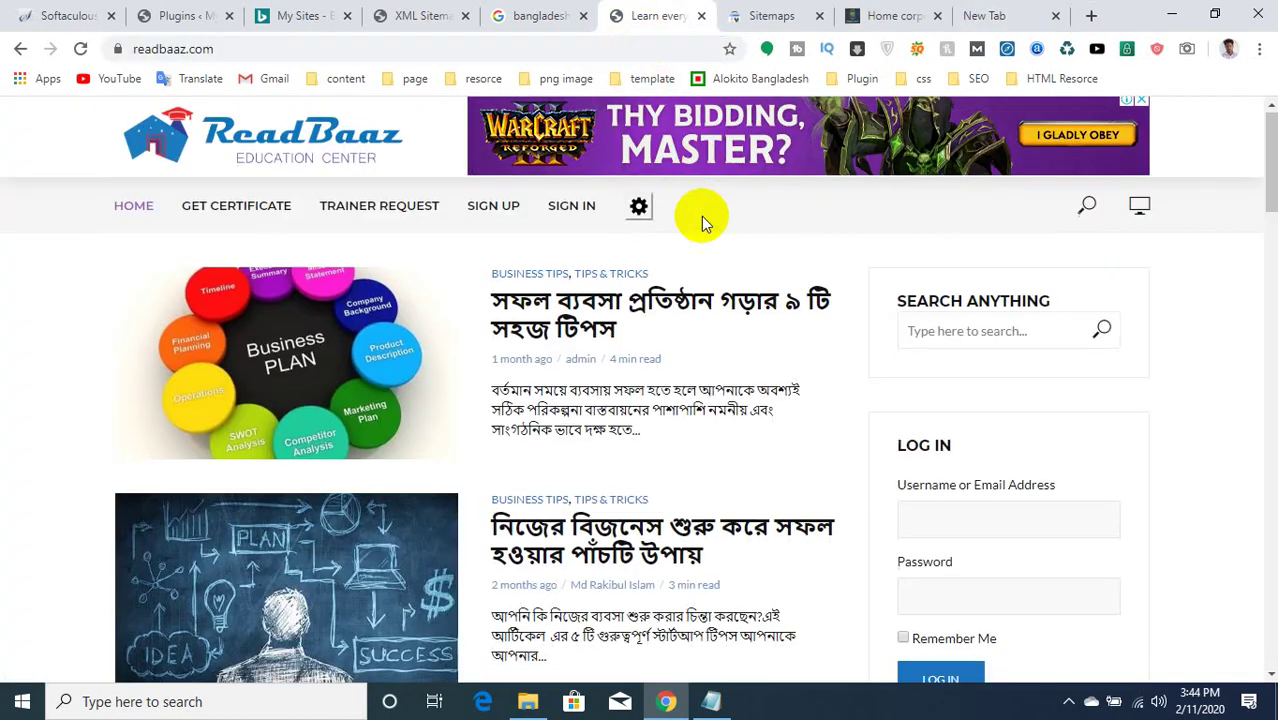
pyautogui.scroll(-20, 701, 216)
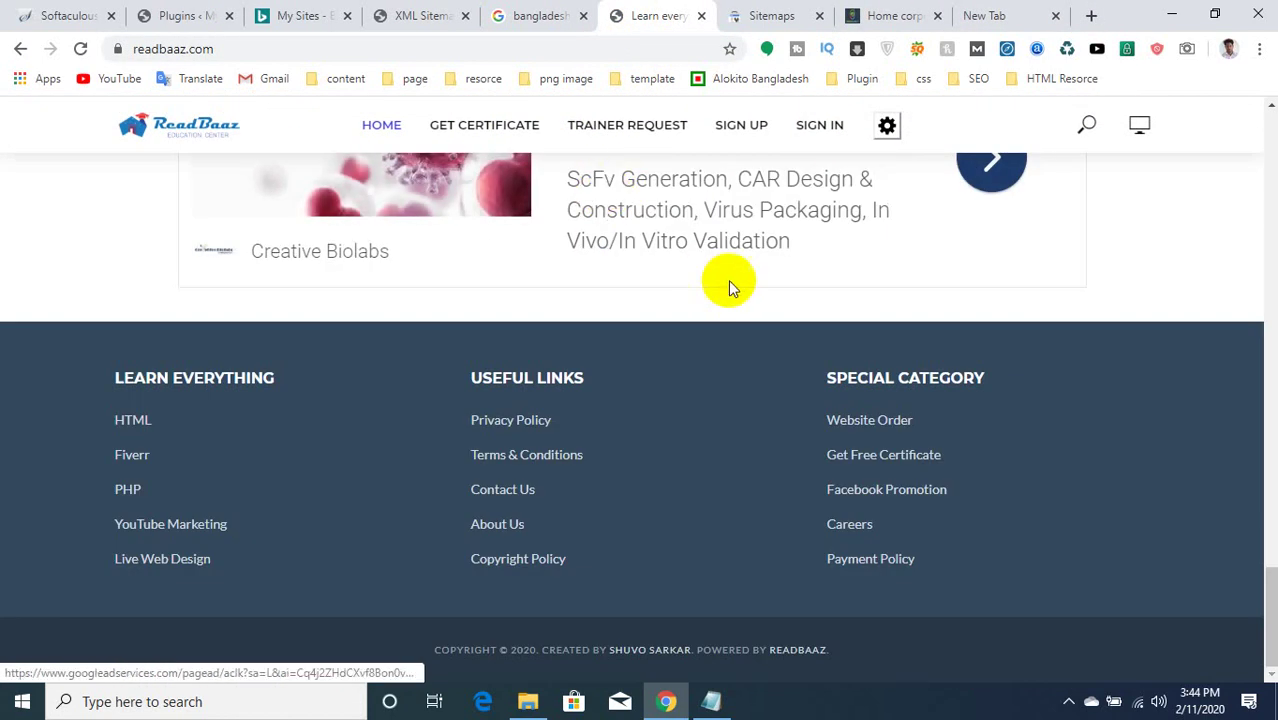
pyautogui.click(500, 495)
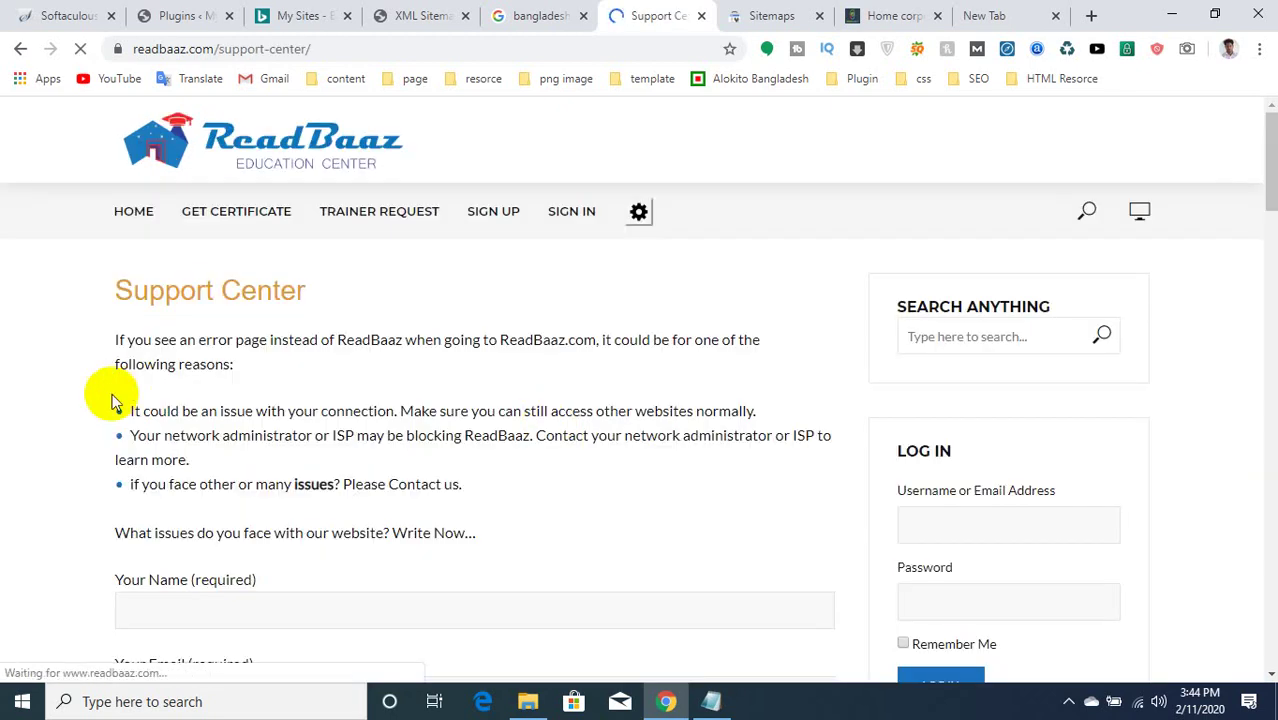
pyautogui.scroll(-5, 181, 381)
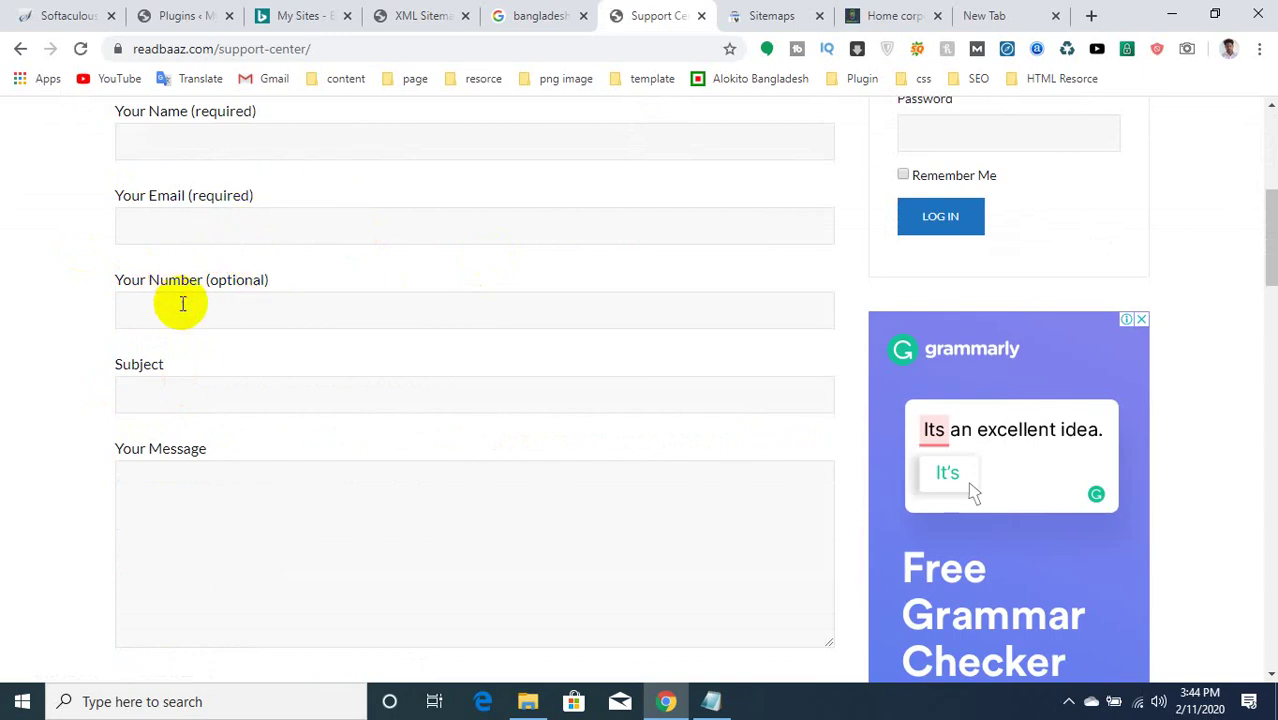
pyautogui.scroll(-1, 140, 379)
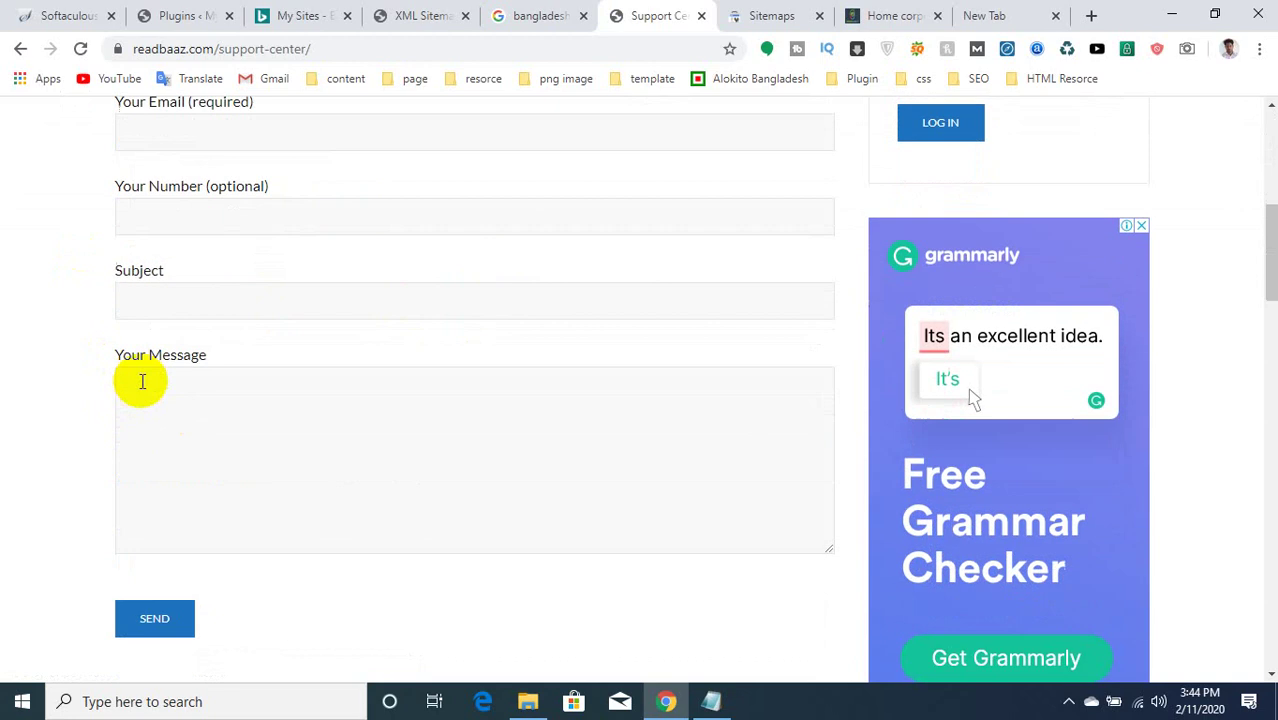
pyautogui.scroll(3, 60, 387)
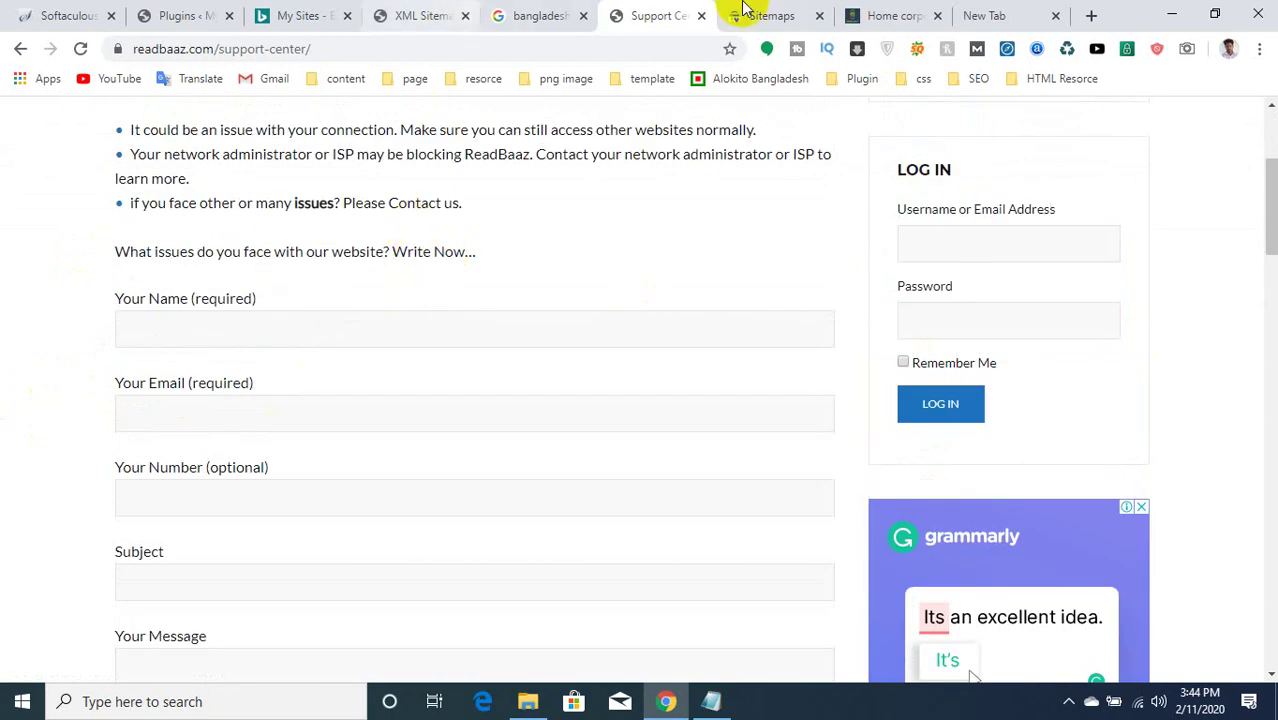
# Return to the WordPress Plugins page, switch to Notepad and copy the plugin name Contact Forms 7 from the list.
pyautogui.click(568, 12)
pyautogui.click(435, 15)
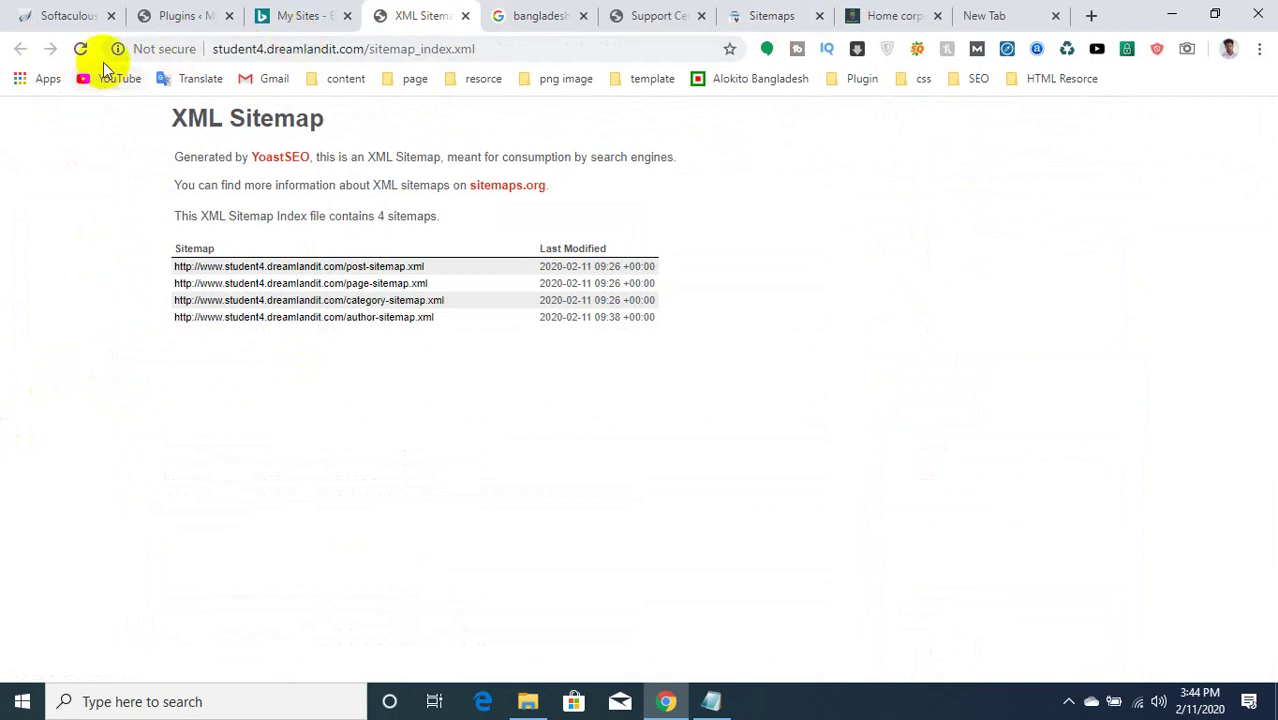
pyautogui.click(188, 16)
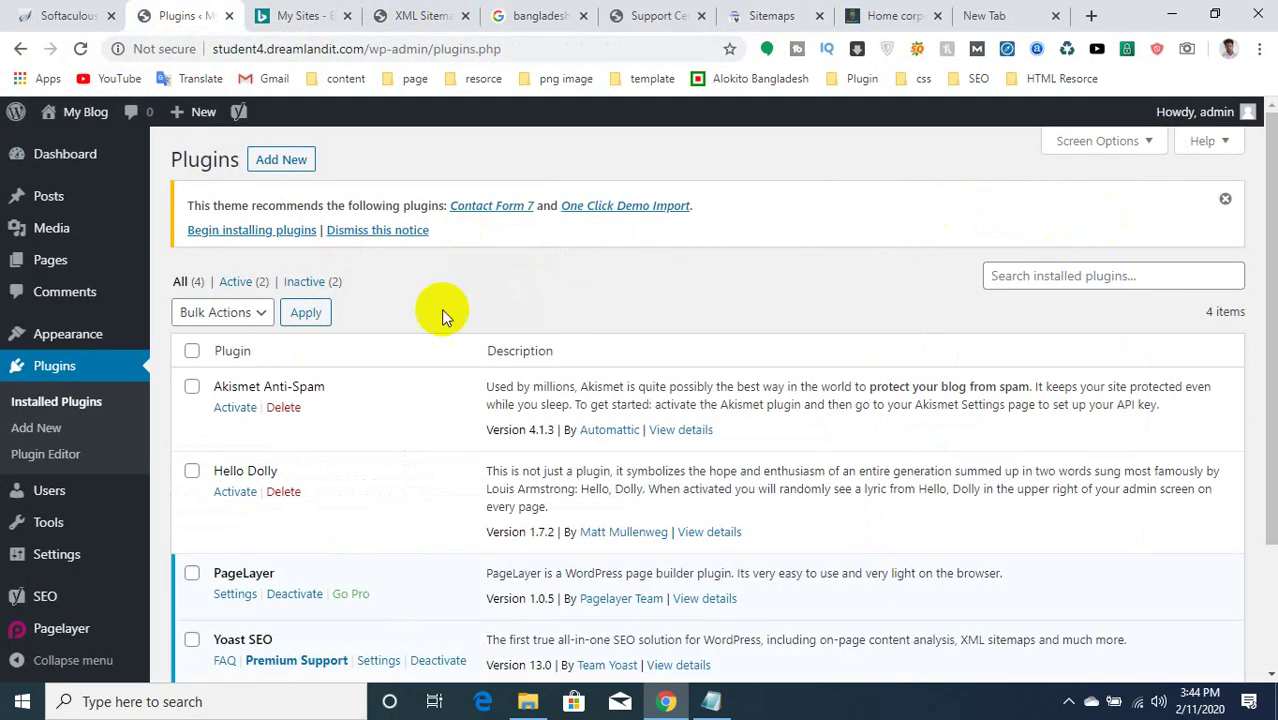
pyautogui.click(711, 701)
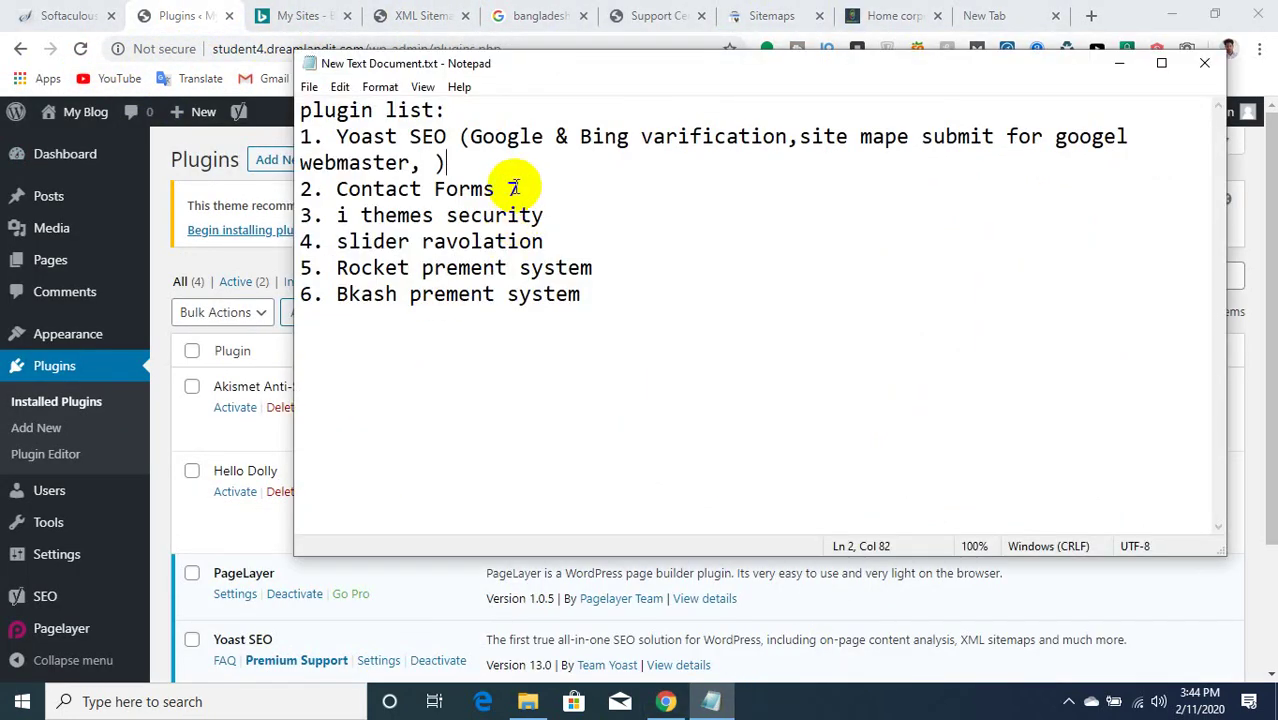
pyautogui.moveTo(519, 189); pyautogui.dragTo(336, 193)
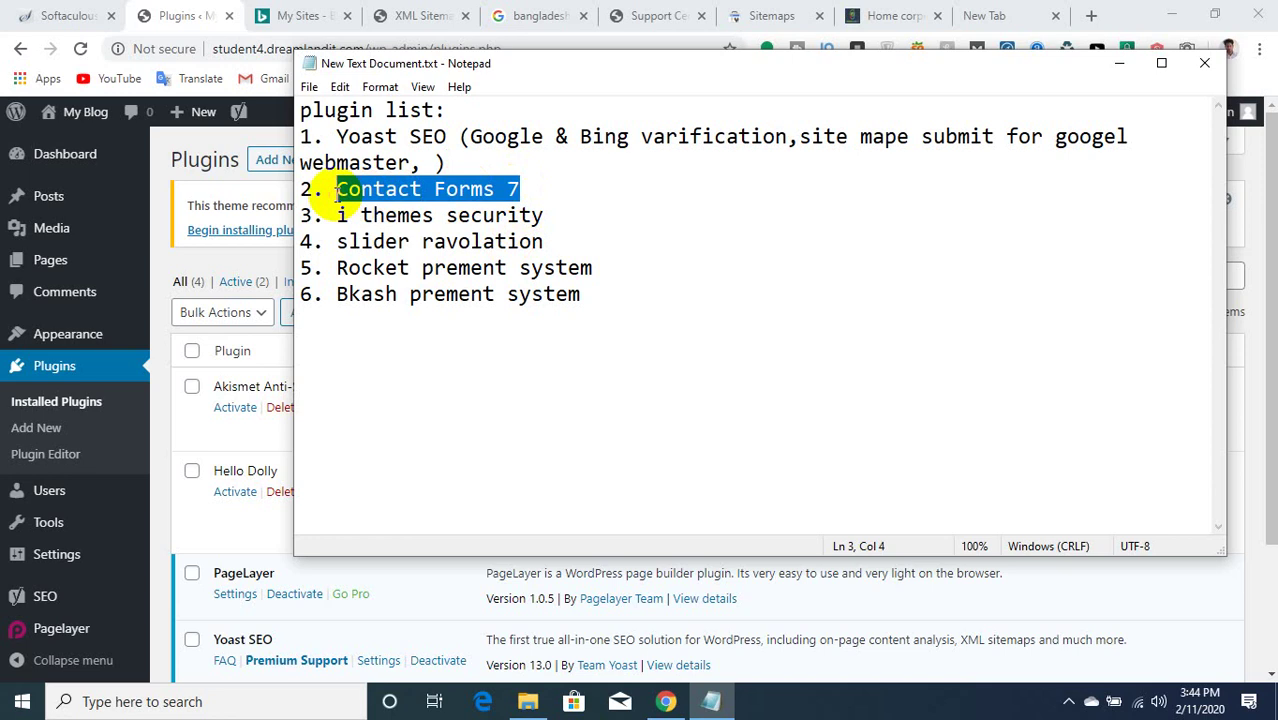
# Switch back to WordPress and search for Contact Forms 7 on the Add Plugins page.
pyautogui.click(232, 248)
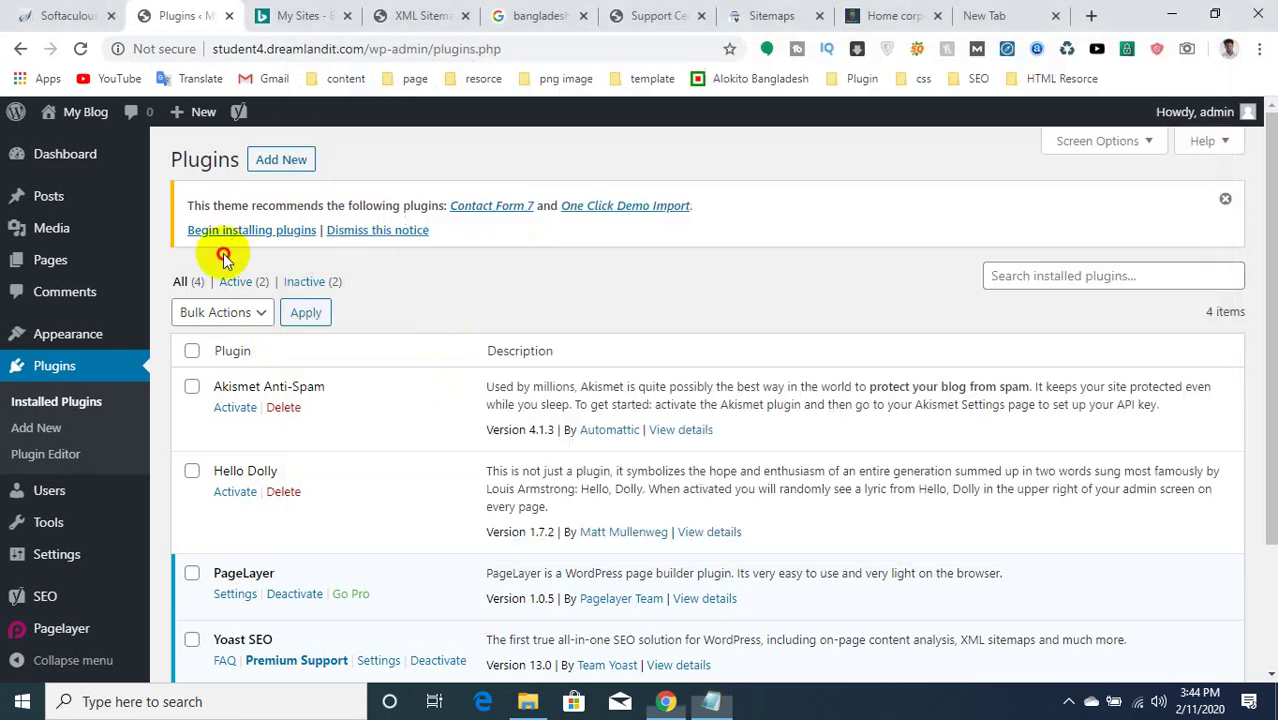
pyautogui.click(1094, 276)
pyautogui.click(281, 157)
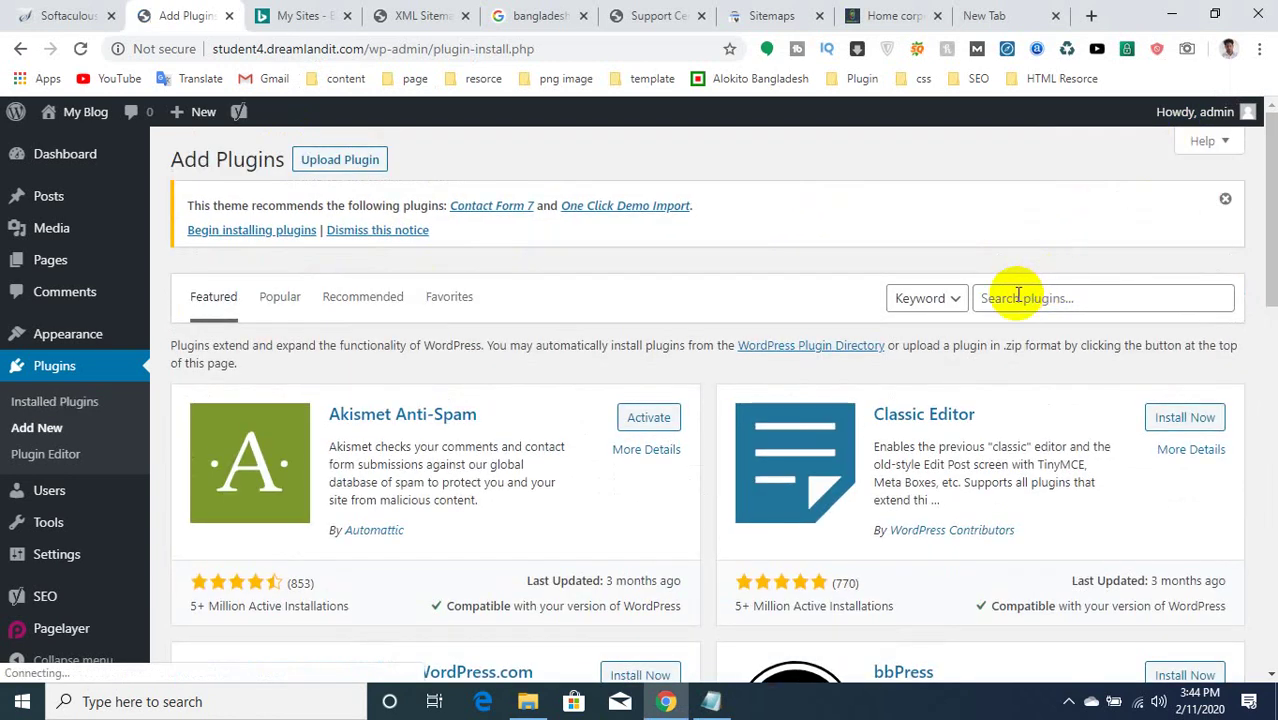
pyautogui.click(1015, 297)
pyautogui.write('Contact Forms 7')
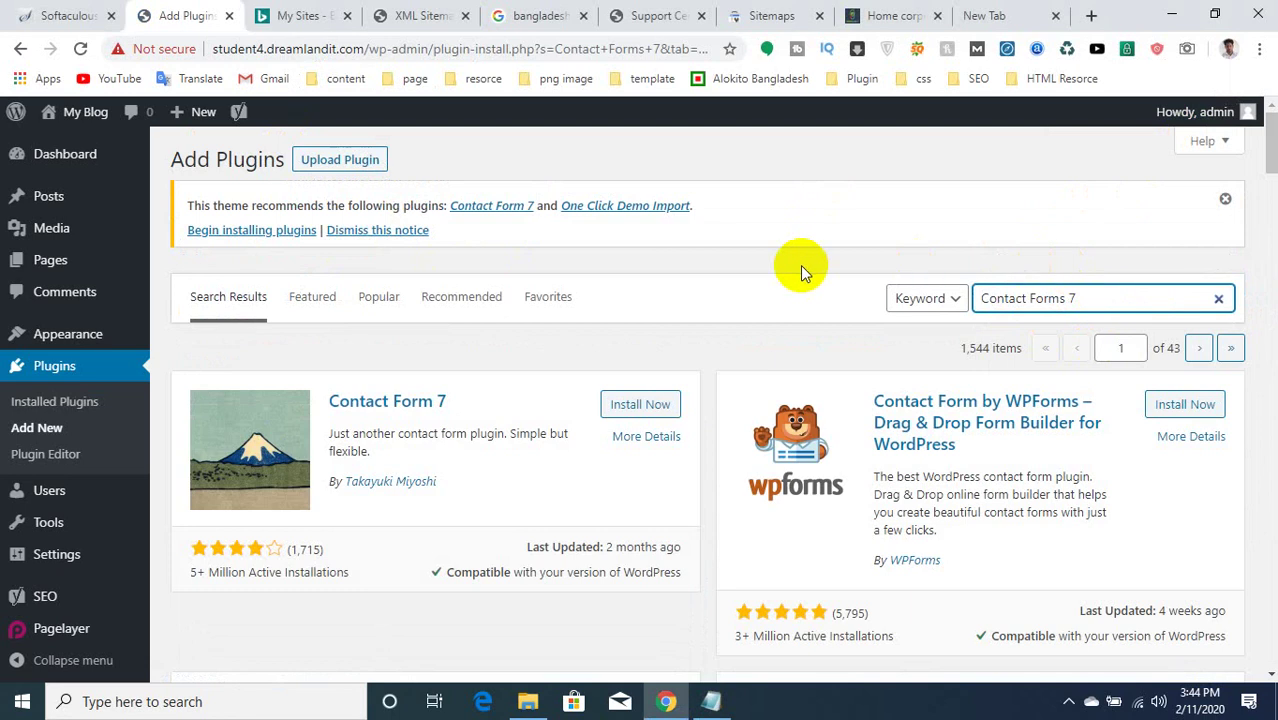
# Install and activate the Contact Form 7 plugin by Takayuki Miyoshi.
pyautogui.click(630, 406)
pyautogui.scroll(-1, 527, 420)
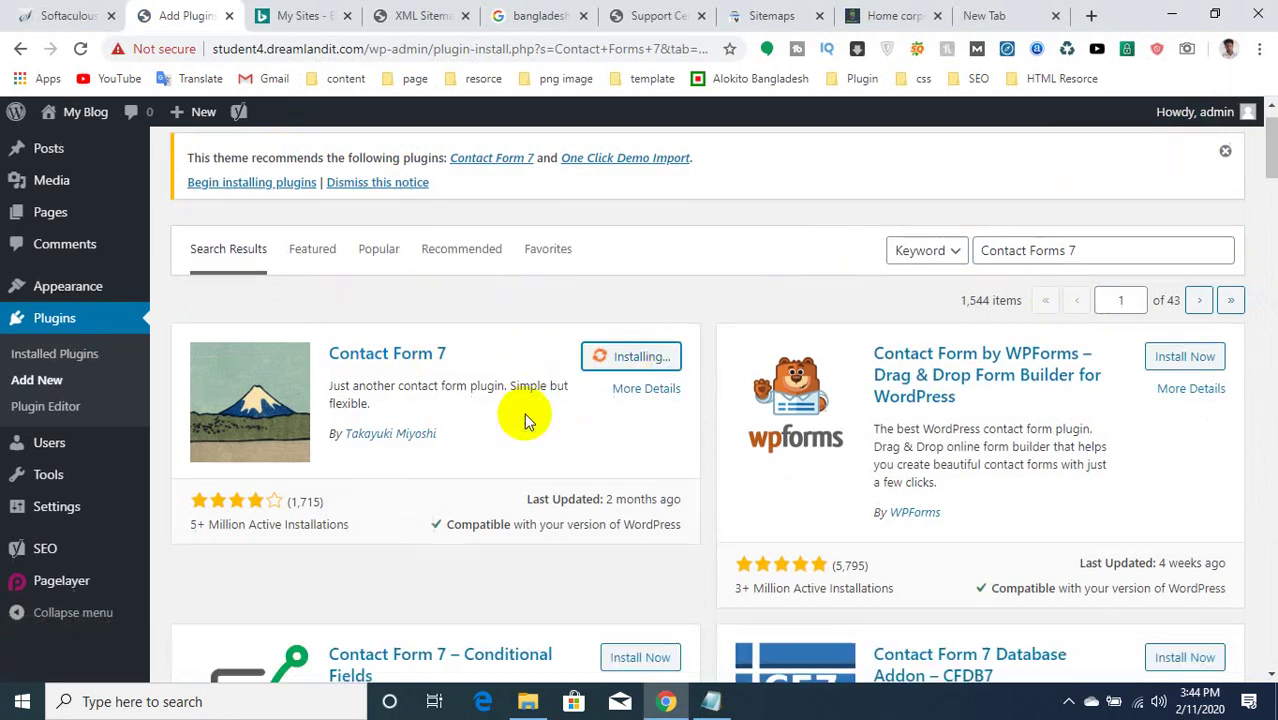
pyautogui.scroll(-1, 530, 415)
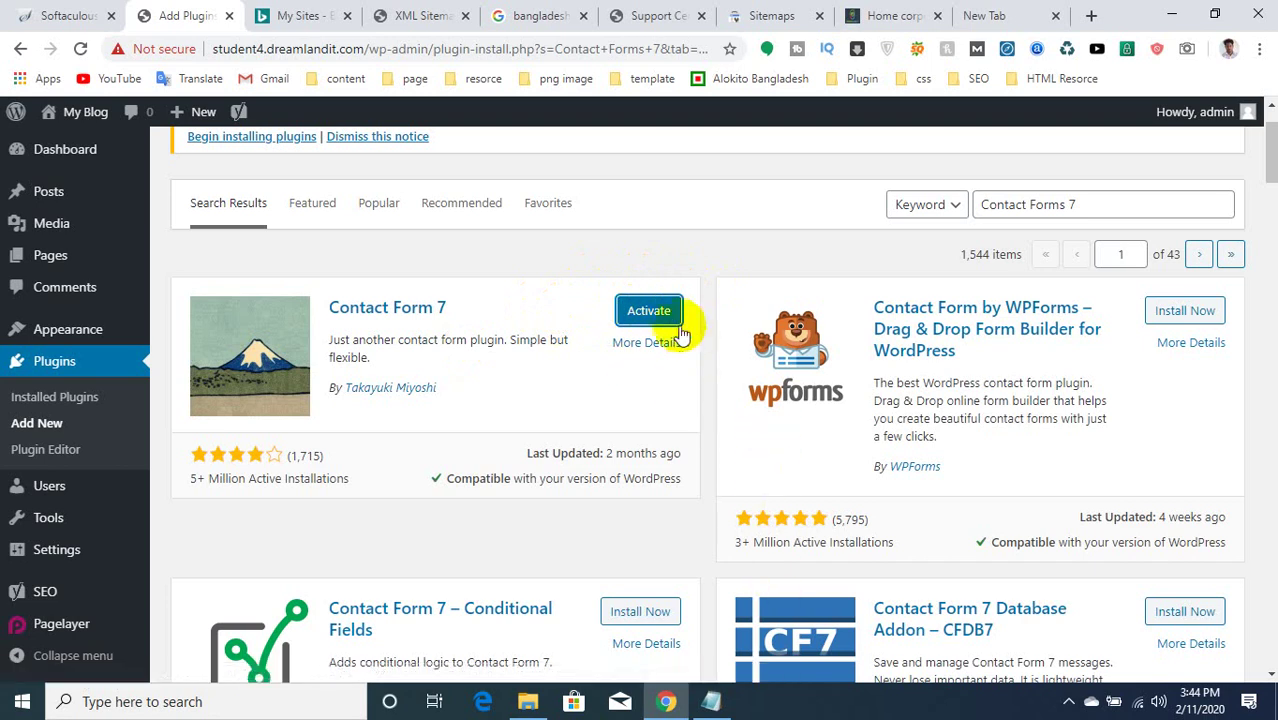
pyautogui.click(648, 311)
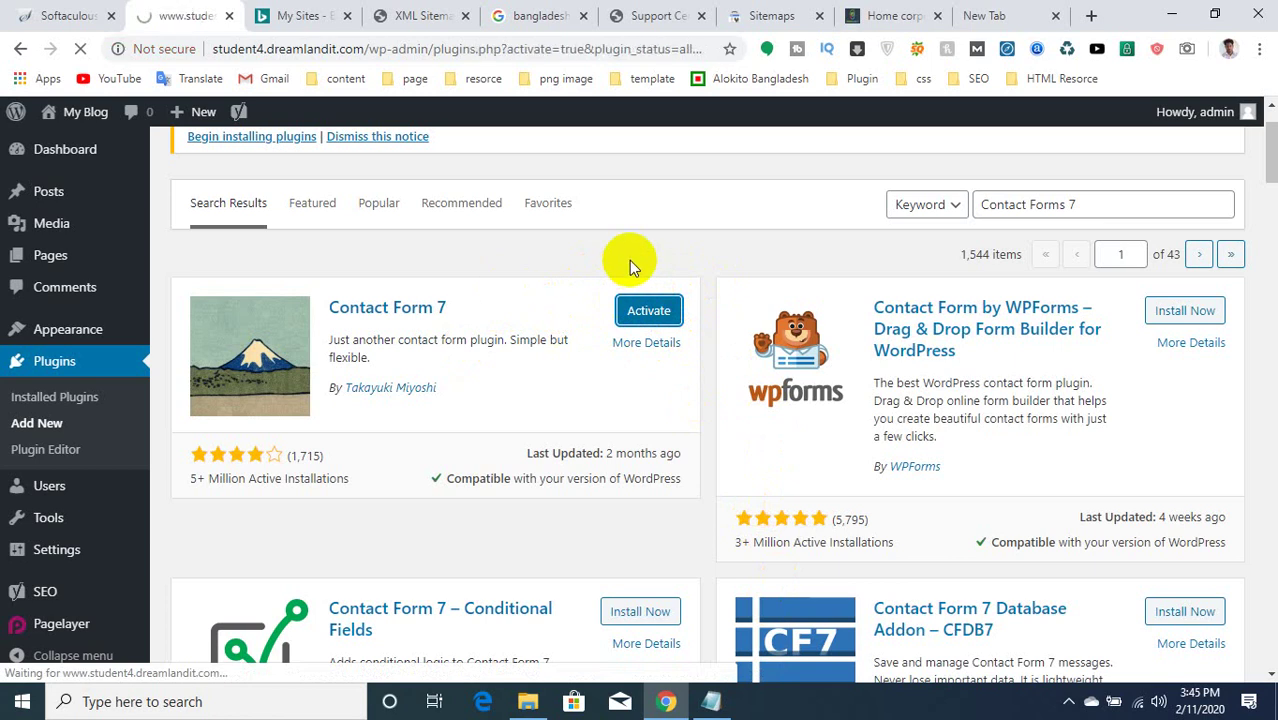
# Open the Contact Forms list from the WordPress dashboard and start adding a new contact form.
pyautogui.scroll(-2, 629, 255)
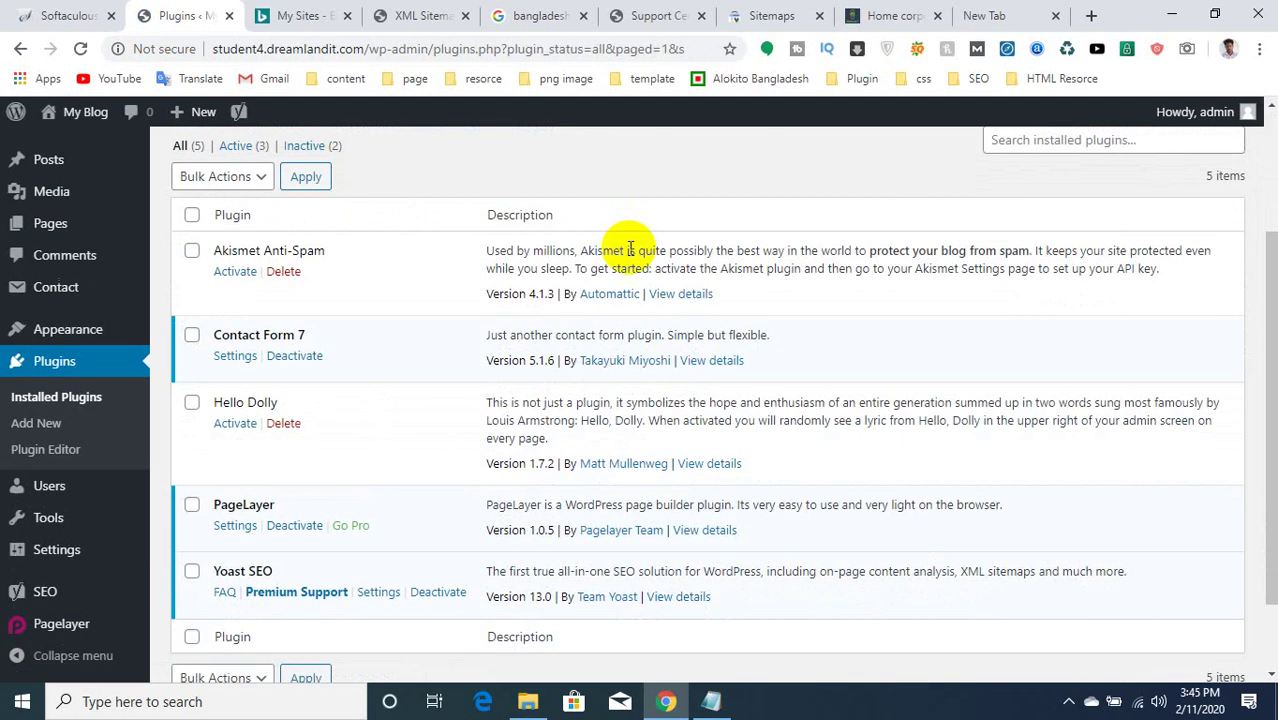
pyautogui.scroll(-1, 629, 250)
pyautogui.scroll(1, 440, 240)
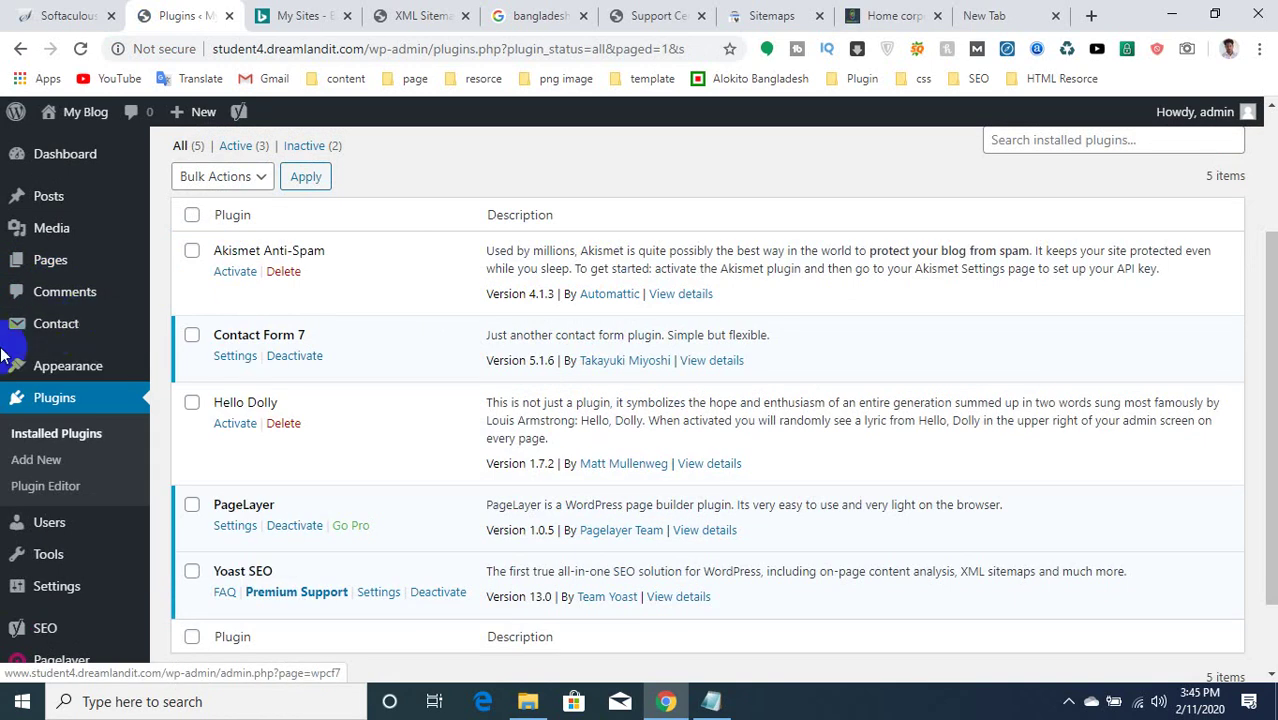
pyautogui.click(62, 325)
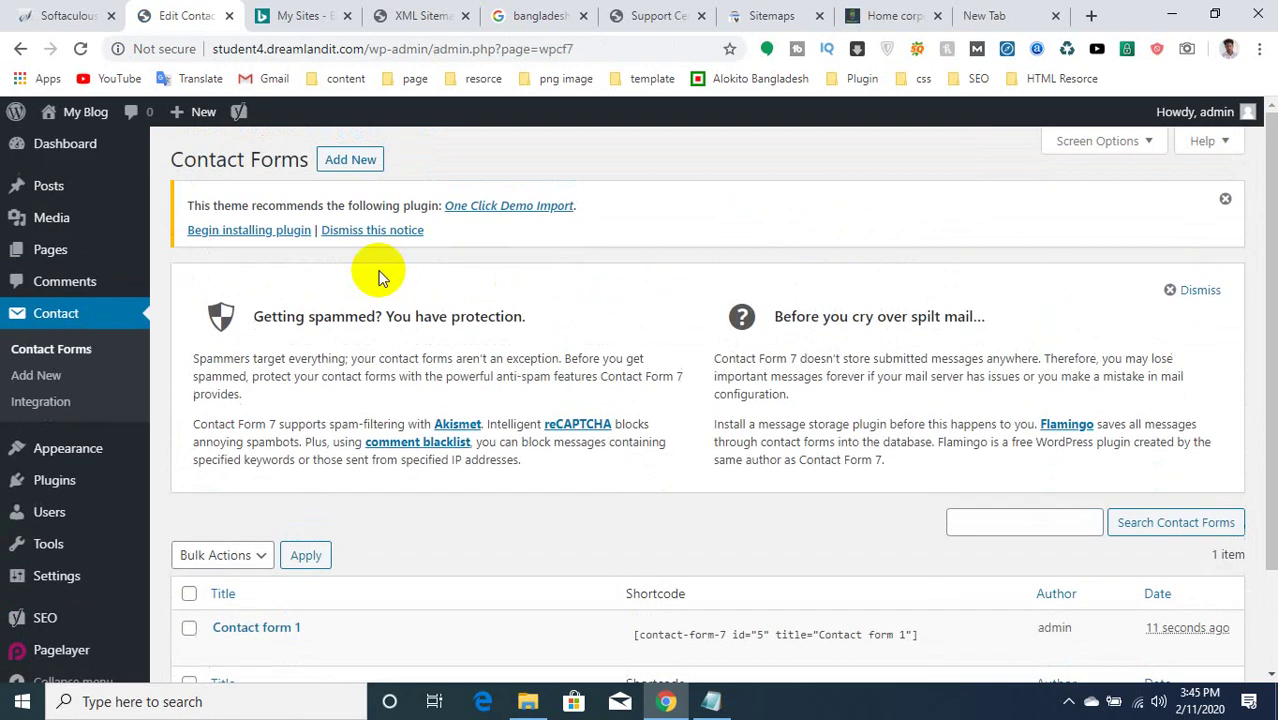
pyautogui.click(350, 159)
# Compare the fields of the ReadBaaz Support Center form with the default template of the new contact form.
pyautogui.click(1012, 8)
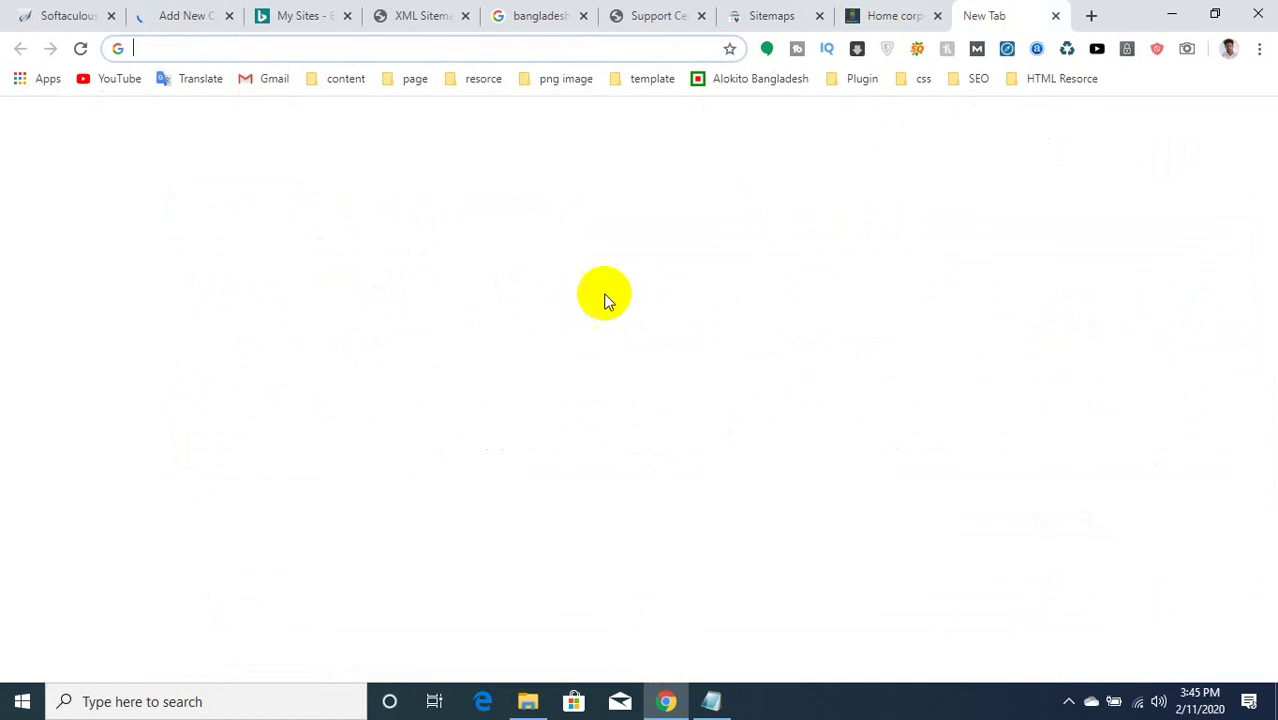
pyautogui.click(660, 15)
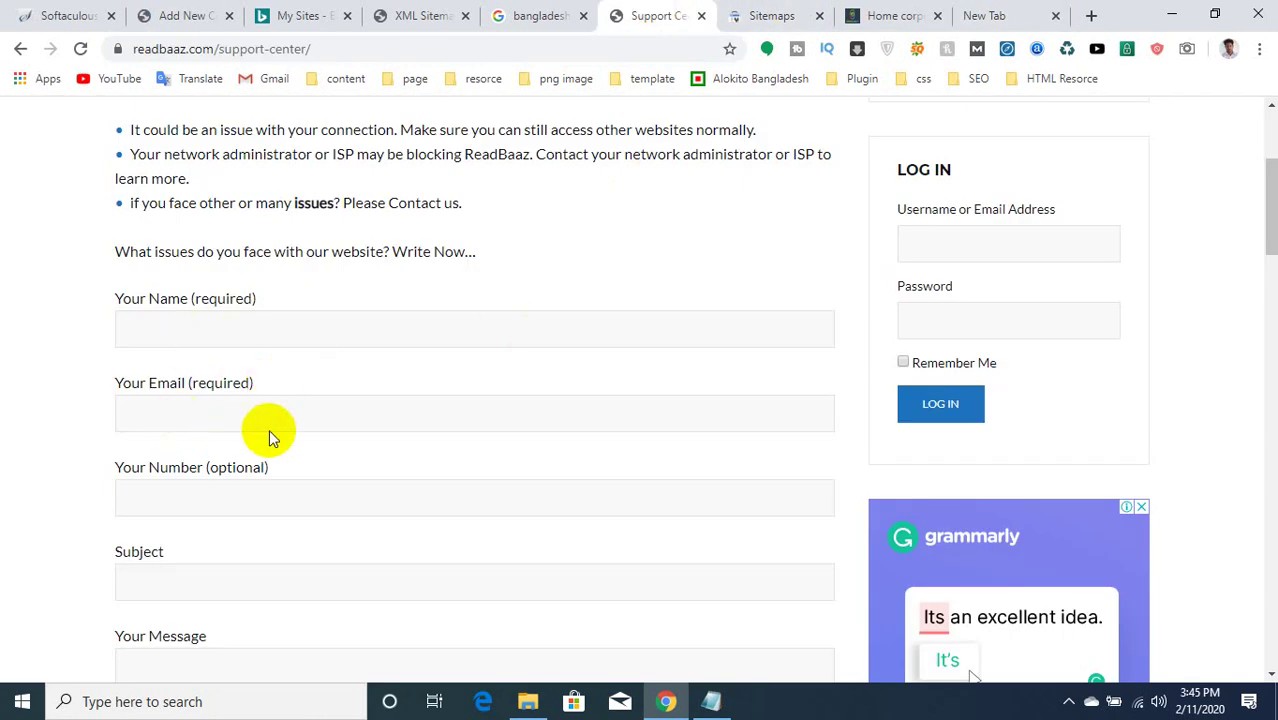
pyautogui.scroll(-1, 328, 479)
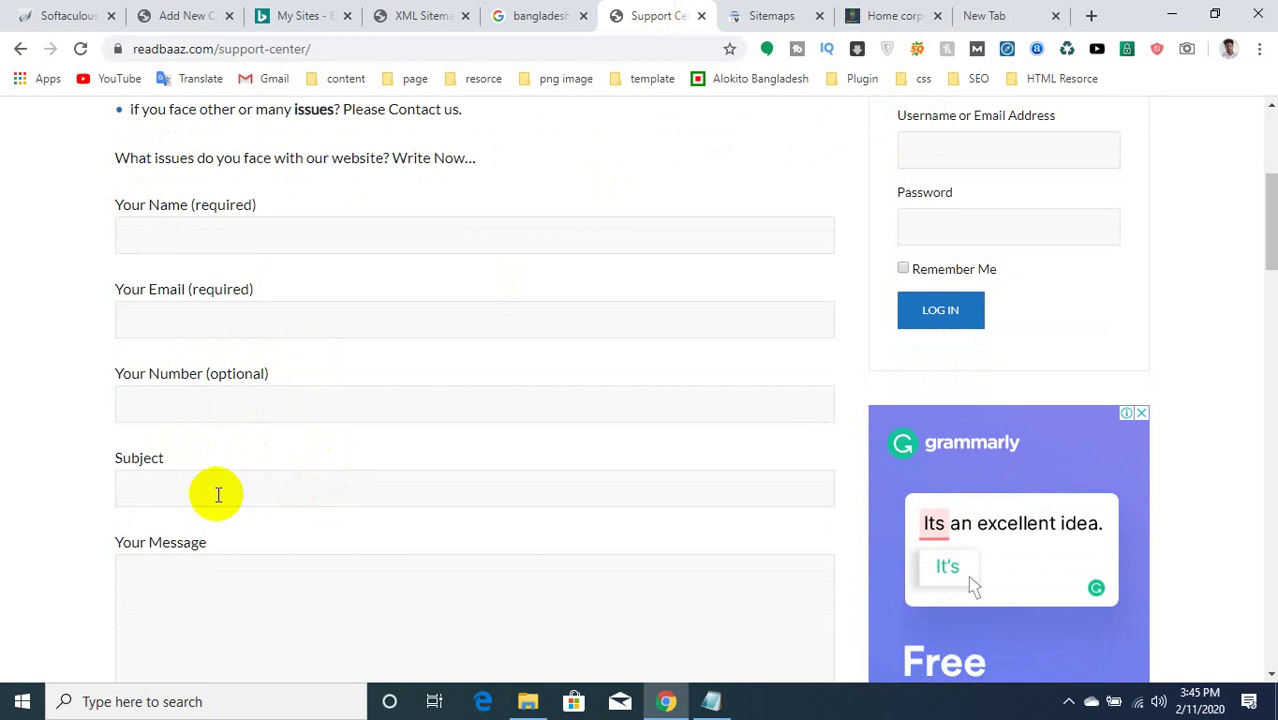
pyautogui.click(222, 14)
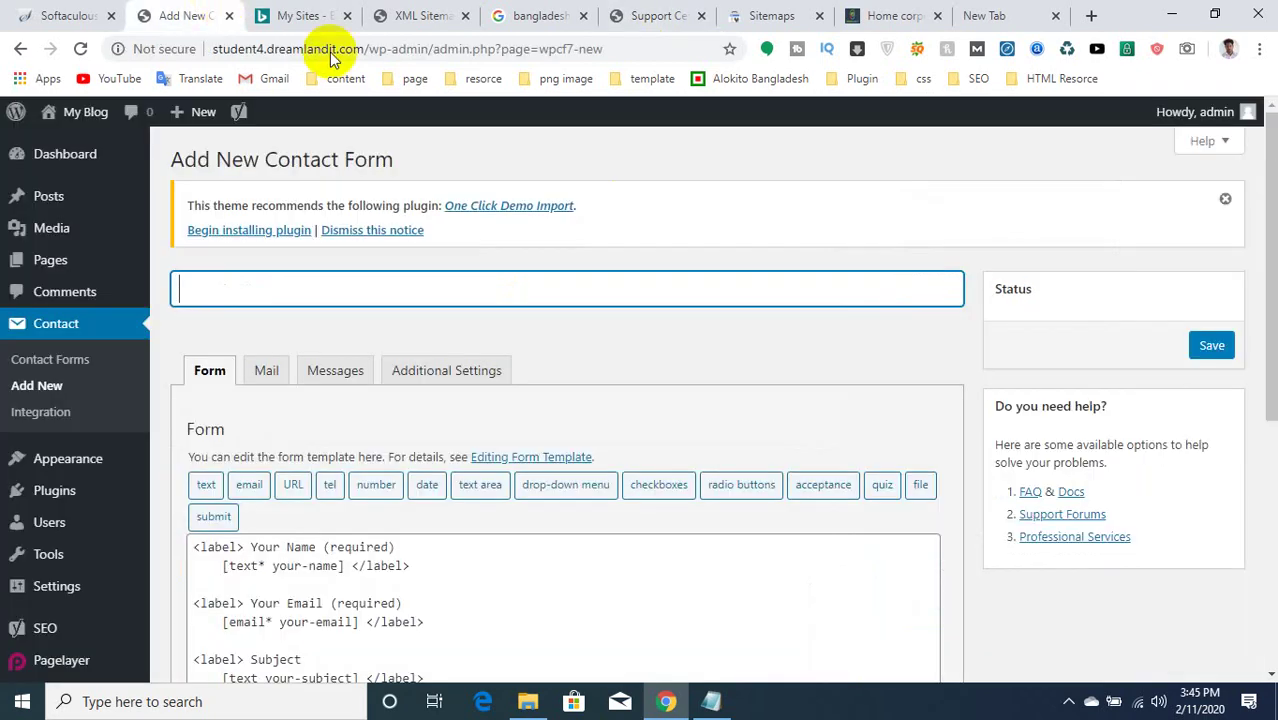
pyautogui.scroll(-3, 479, 257)
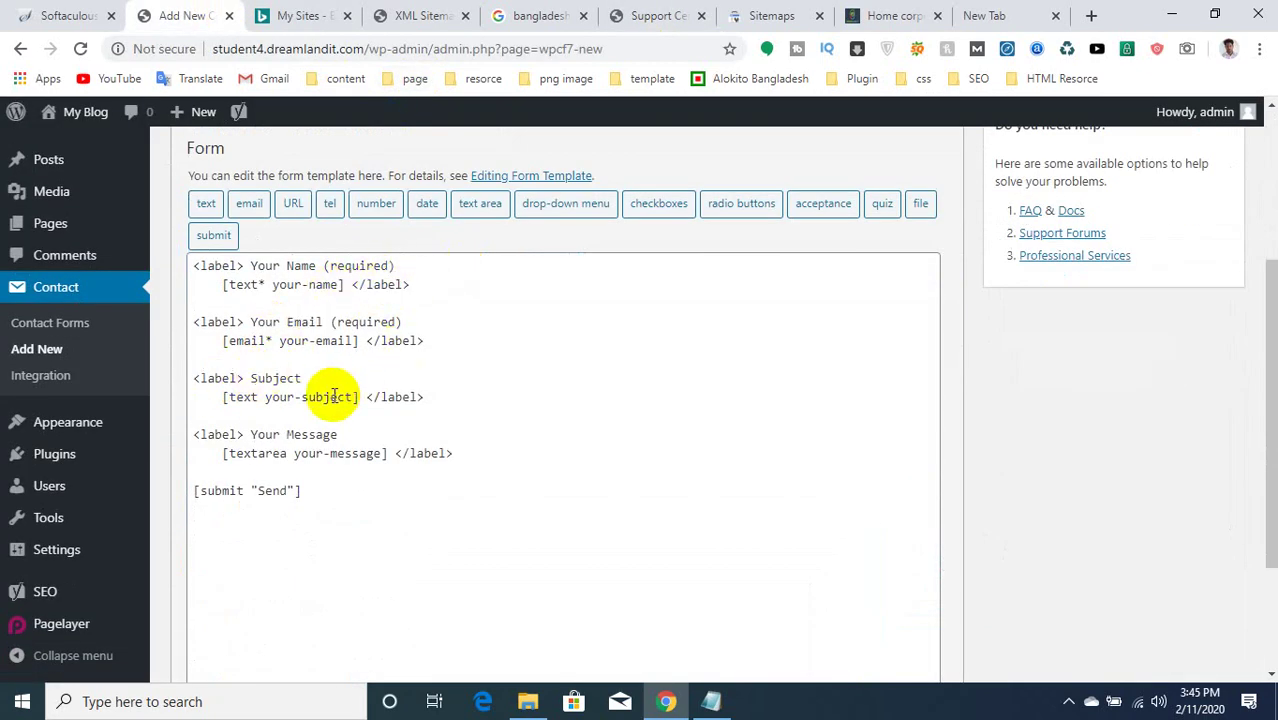
# Insert a required number field tag on a new line below the email field in the form template.
pyautogui.click(274, 360)
pyautogui.press('Return')
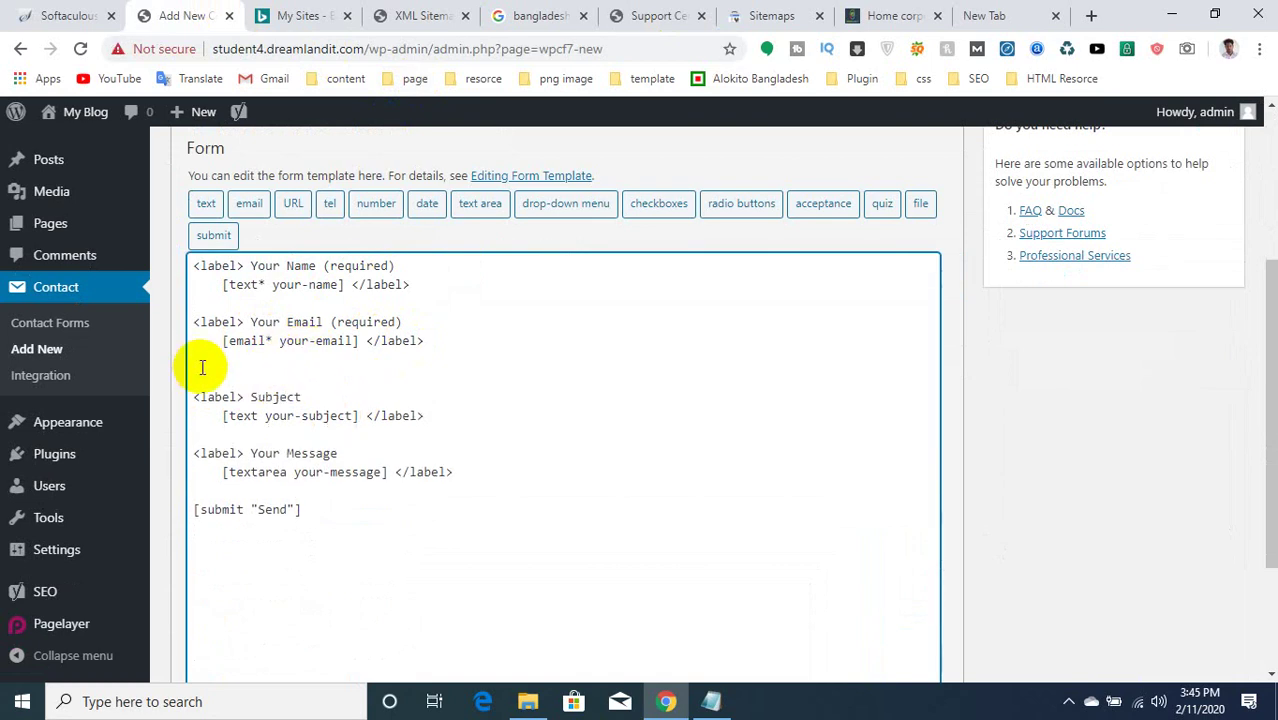
pyautogui.click(383, 207)
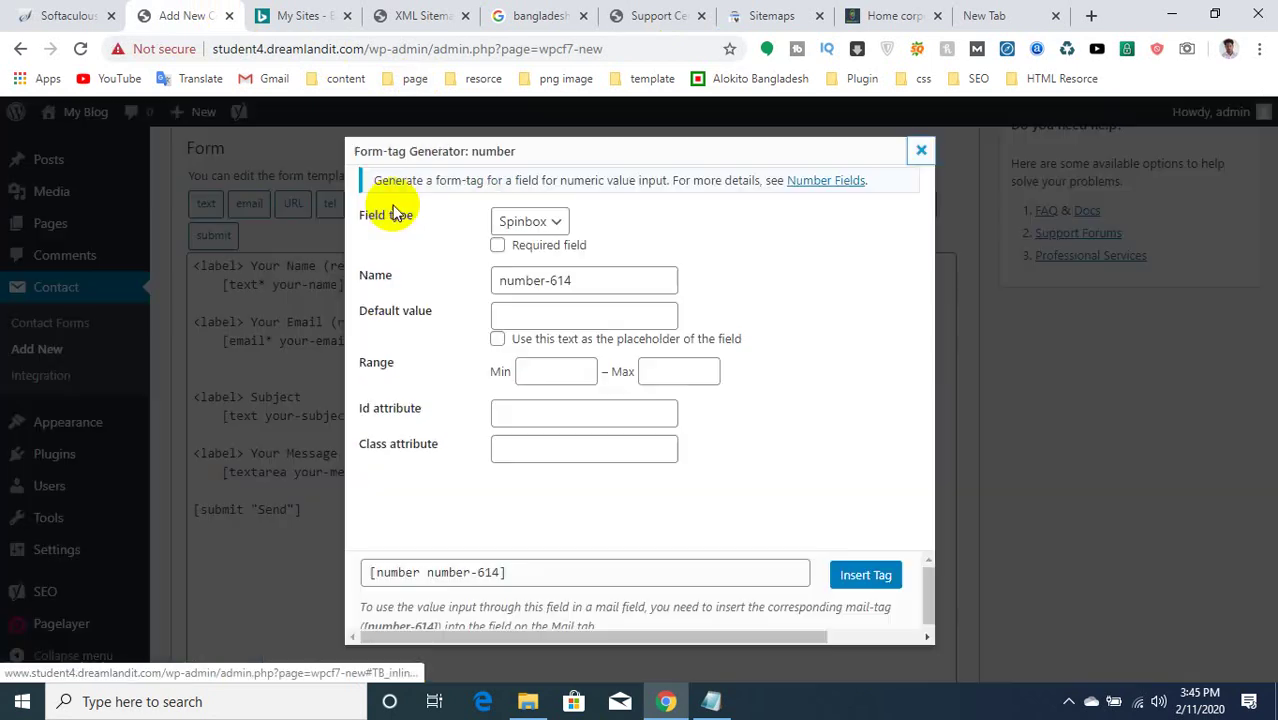
pyautogui.click(498, 247)
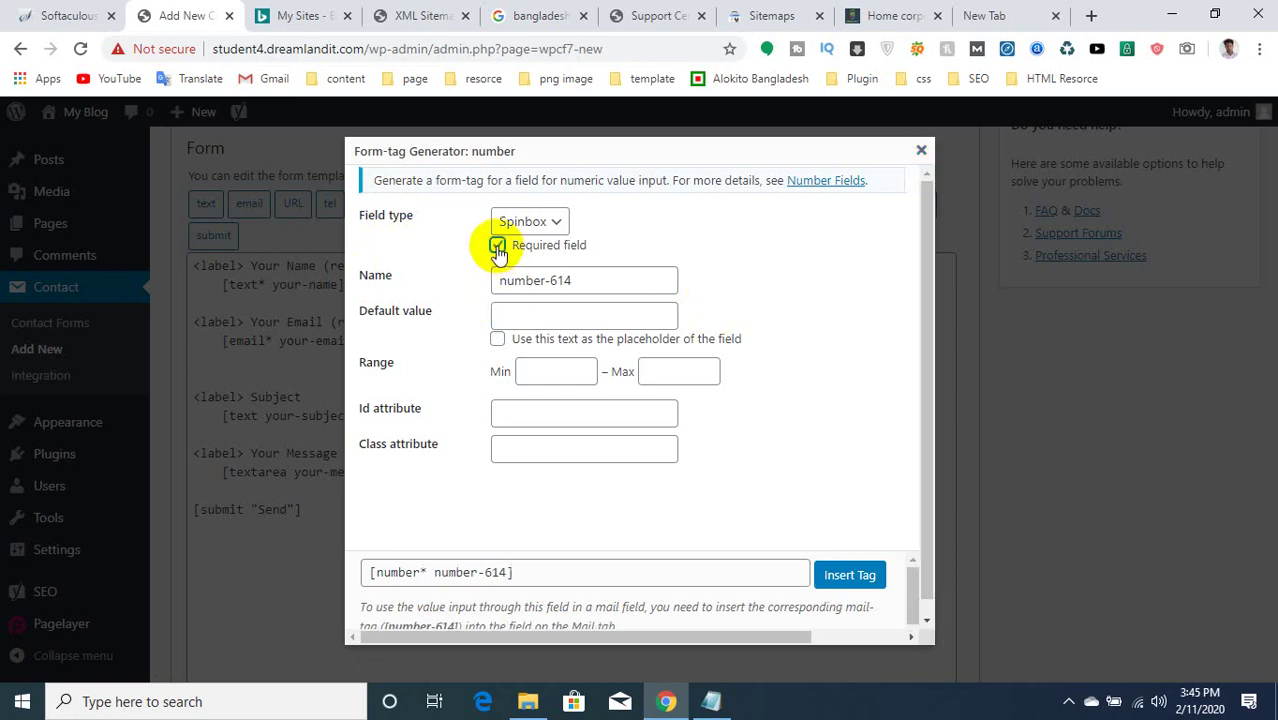
pyautogui.click(860, 577)
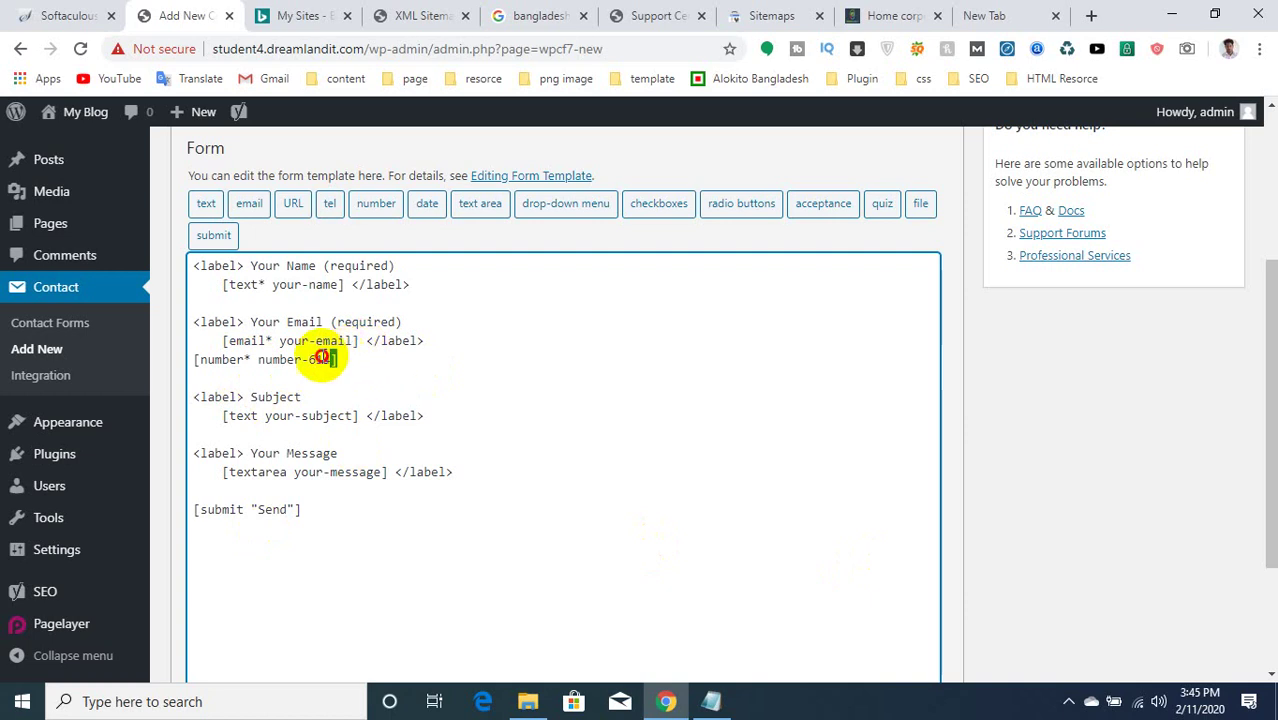
# Copy the "<label> Your Email (required)" line onto a new line directly above the number tag.
pyautogui.click(259, 355)
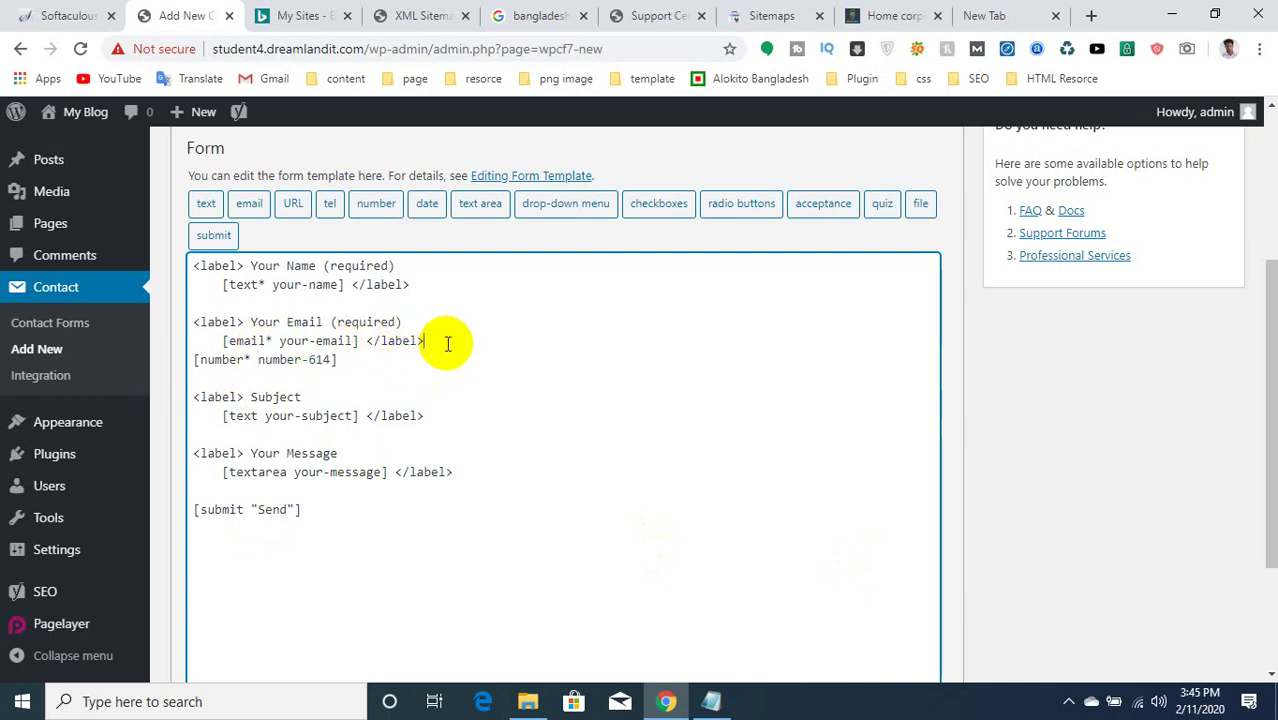
pyautogui.press('Return')
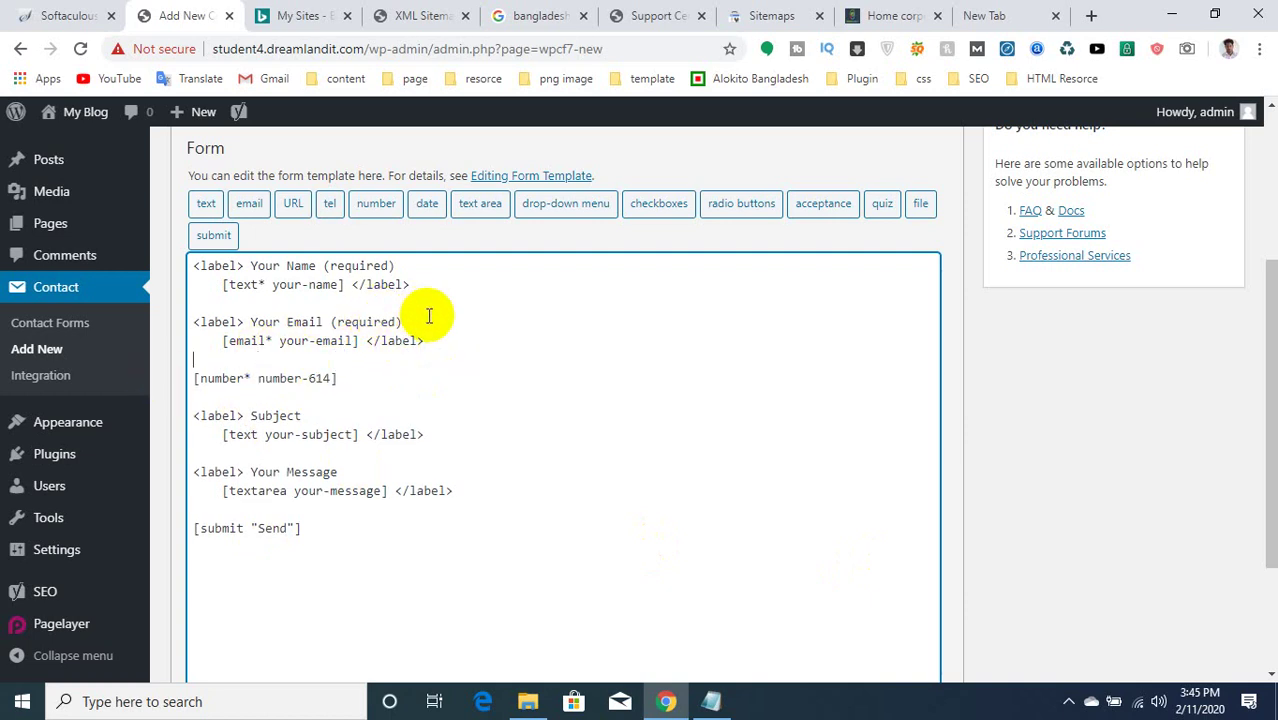
pyautogui.moveTo(415, 322); pyautogui.dragTo(185, 322)
pyautogui.hotkey('ctrl', 'c')
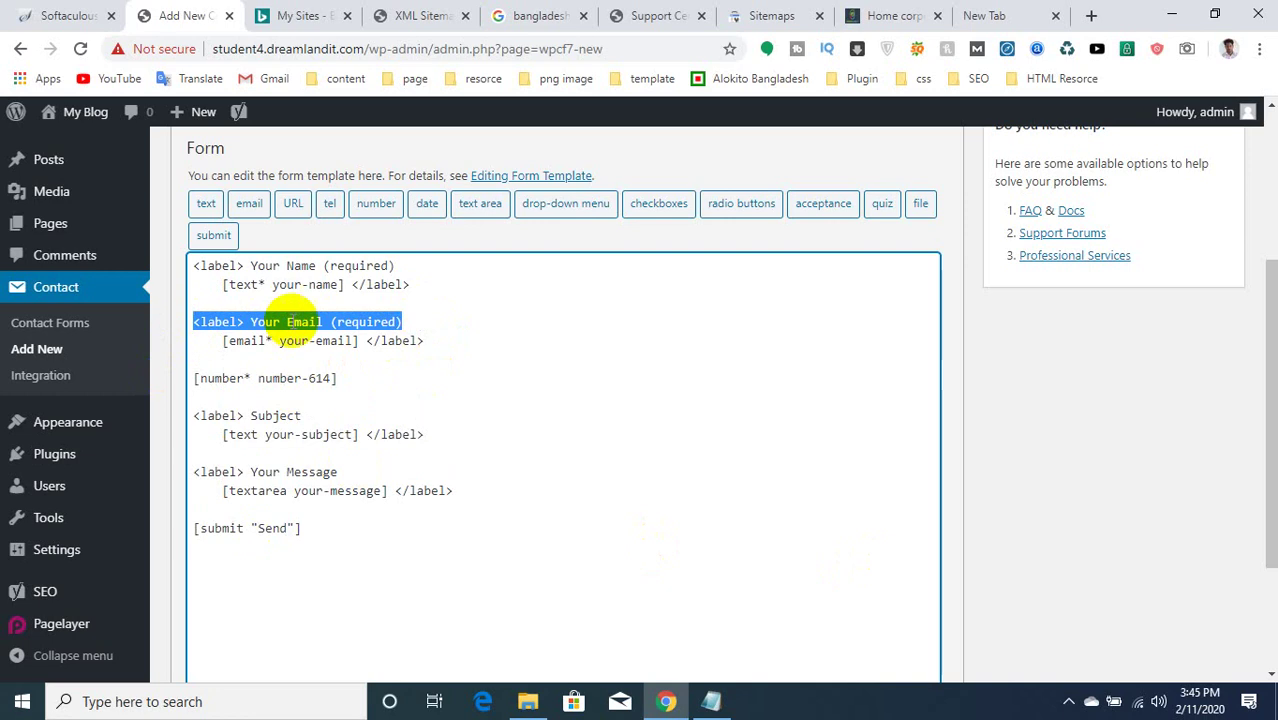
pyautogui.click(197, 359)
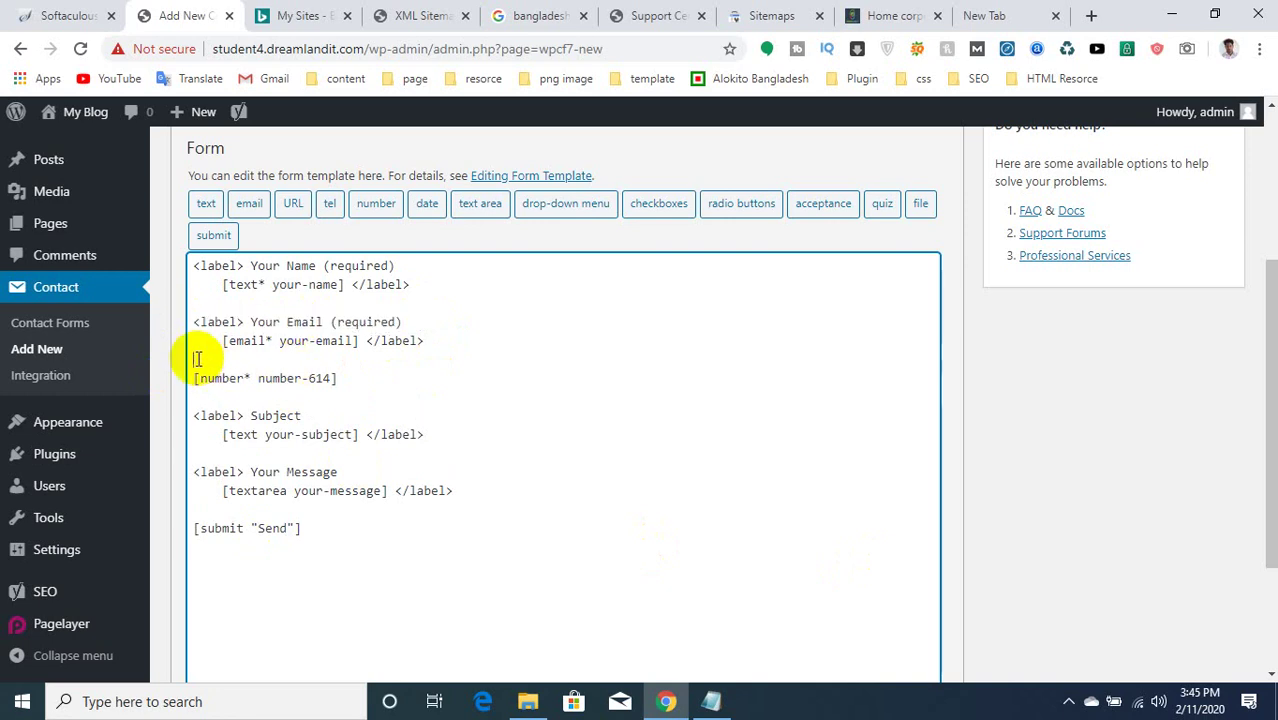
pyautogui.hotkey('ctrl', 'v')
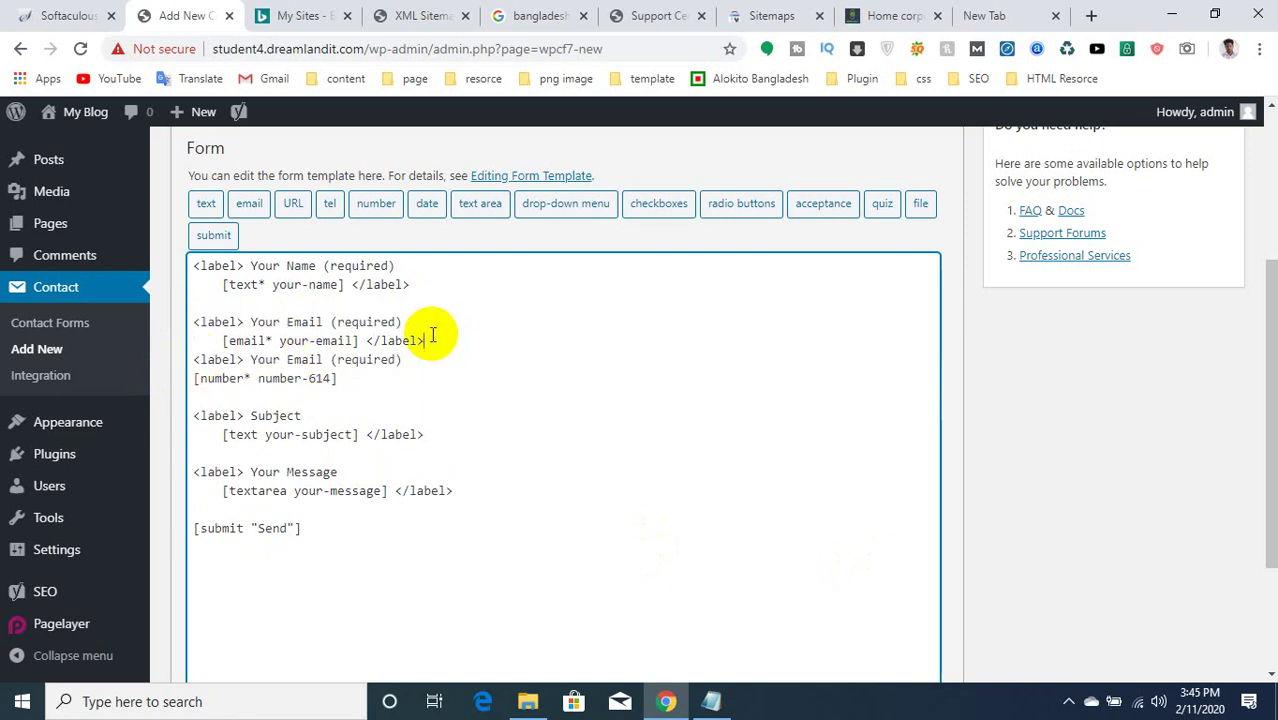
# Separate the number field from the email field with a blank line and add a copied closing </label> tag below the number tag.
pyautogui.press('Return')
pyautogui.moveTo(360, 341); pyautogui.dragTo(506, 320)
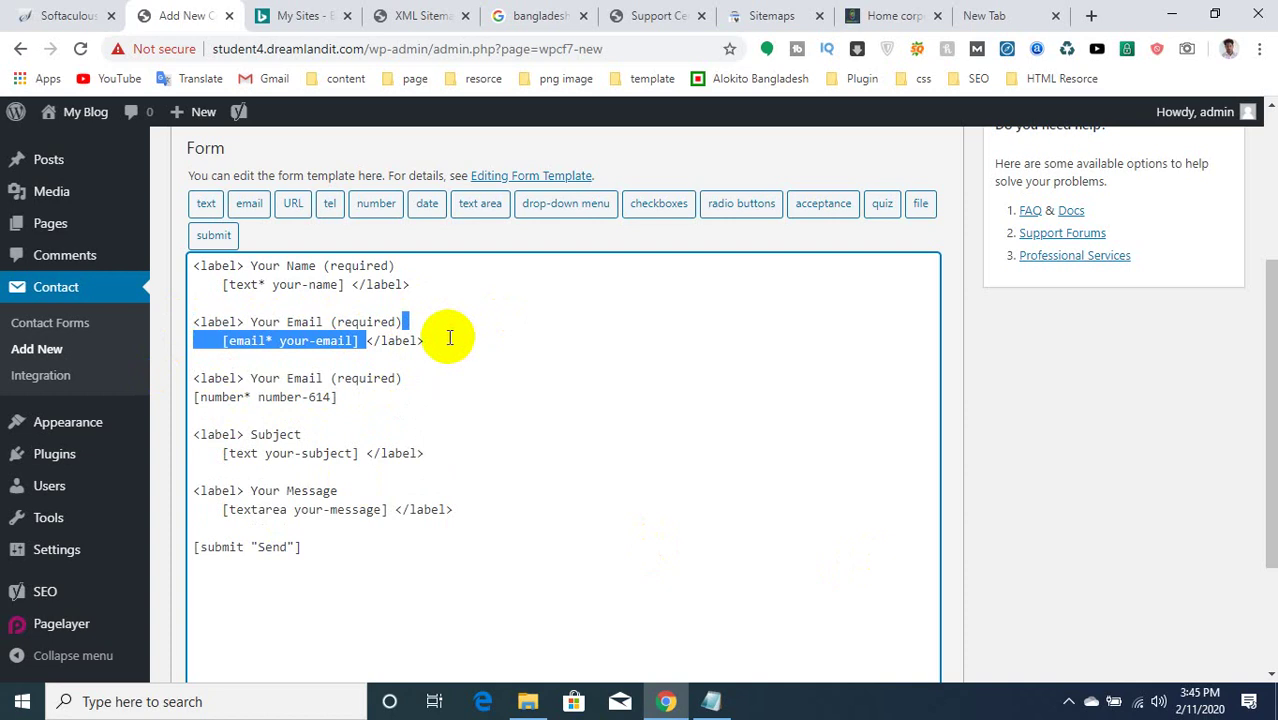
pyautogui.moveTo(425, 341); pyautogui.dragTo(358, 341)
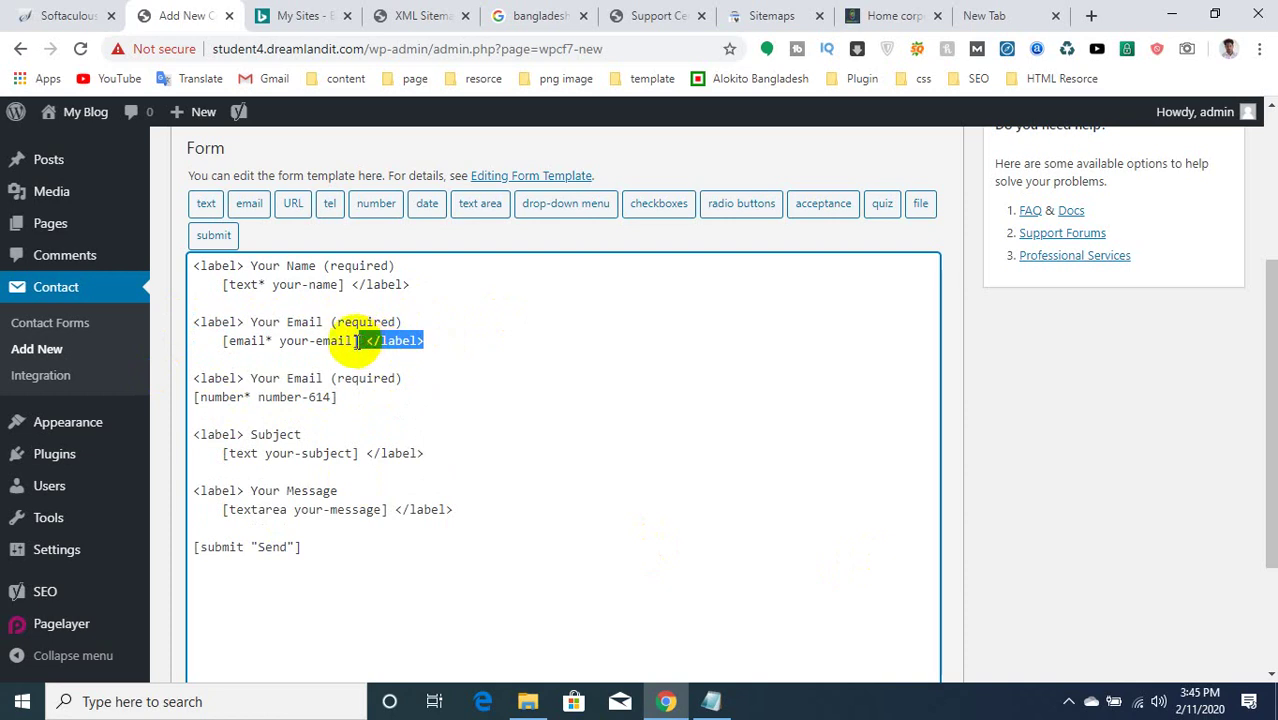
pyautogui.click(179, 325)
pyautogui.moveTo(196, 320); pyautogui.dragTo(240, 323)
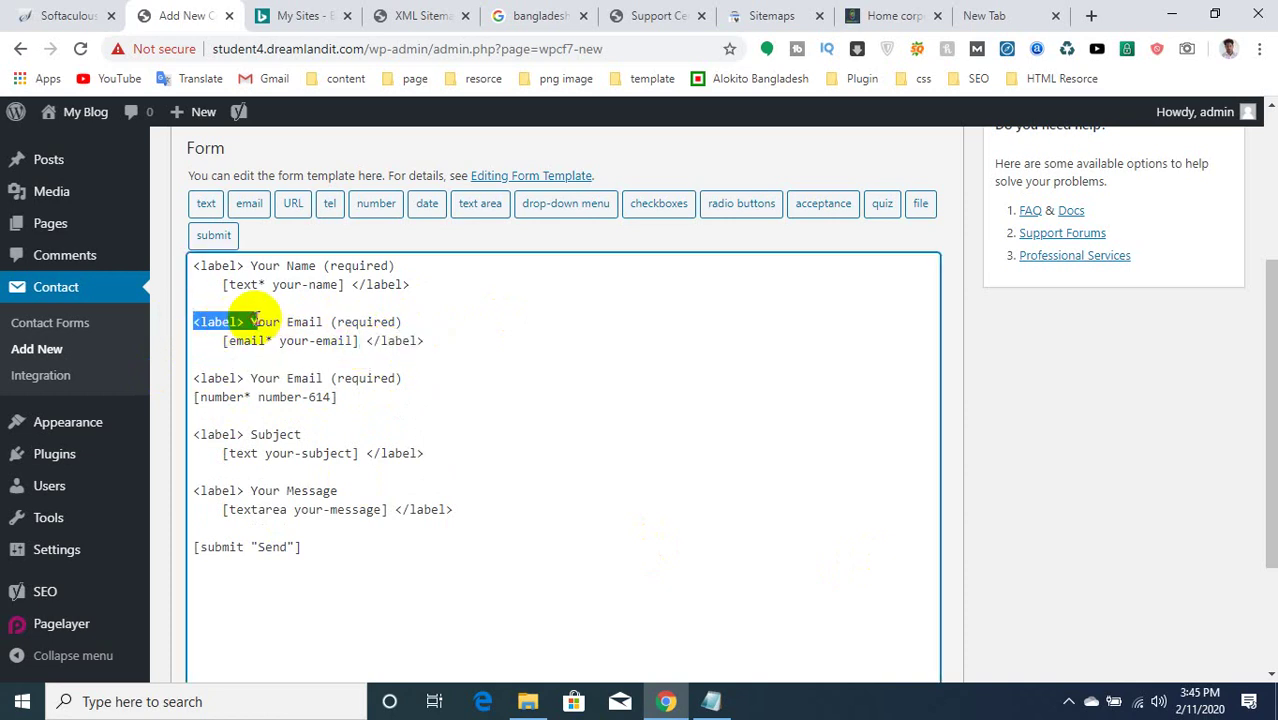
pyautogui.moveTo(366, 341); pyautogui.dragTo(428, 341)
pyautogui.click(376, 404)
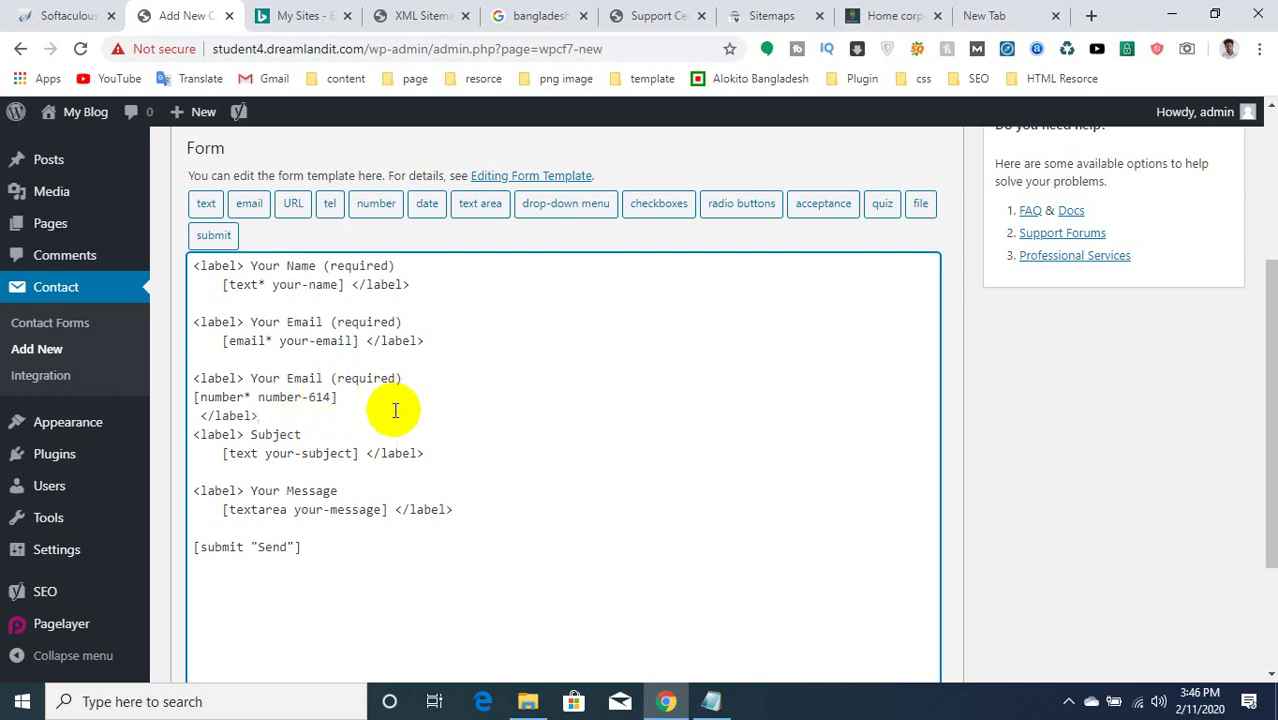
# Change the number field's label to "Your number(required)" and save the contact form.
pyautogui.click(309, 375)
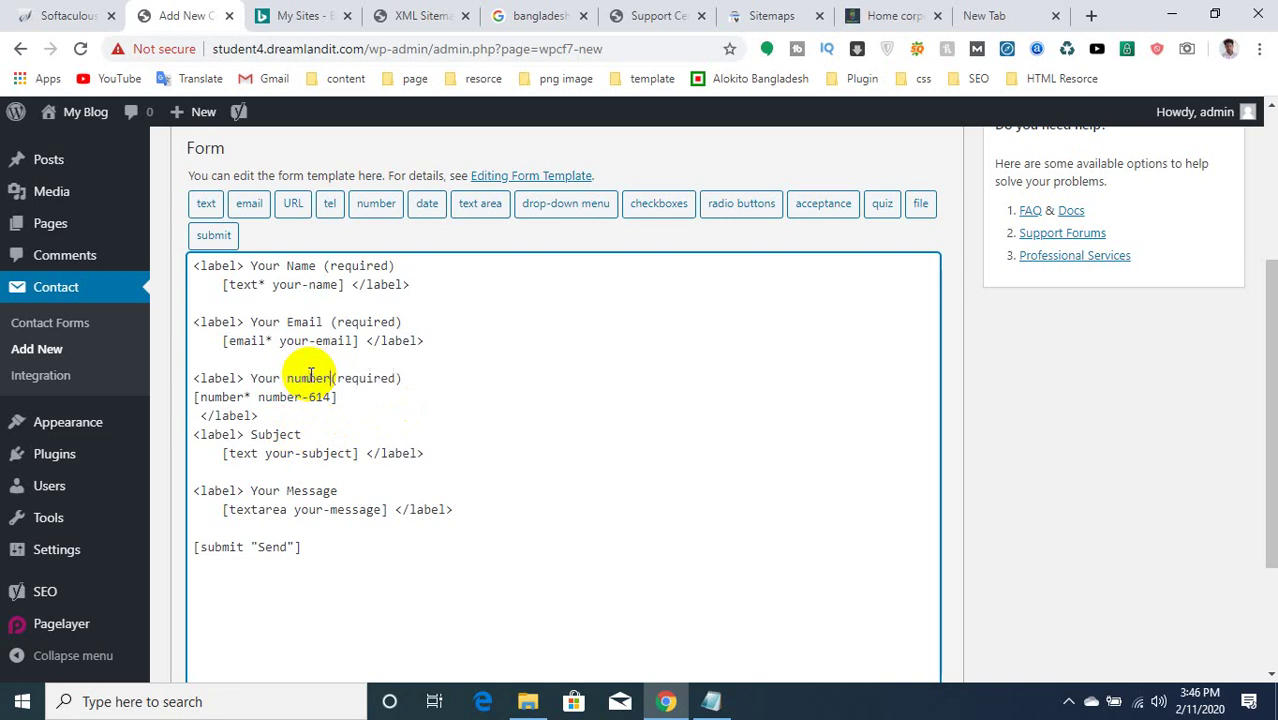
pyautogui.scroll(-2, 434, 463)
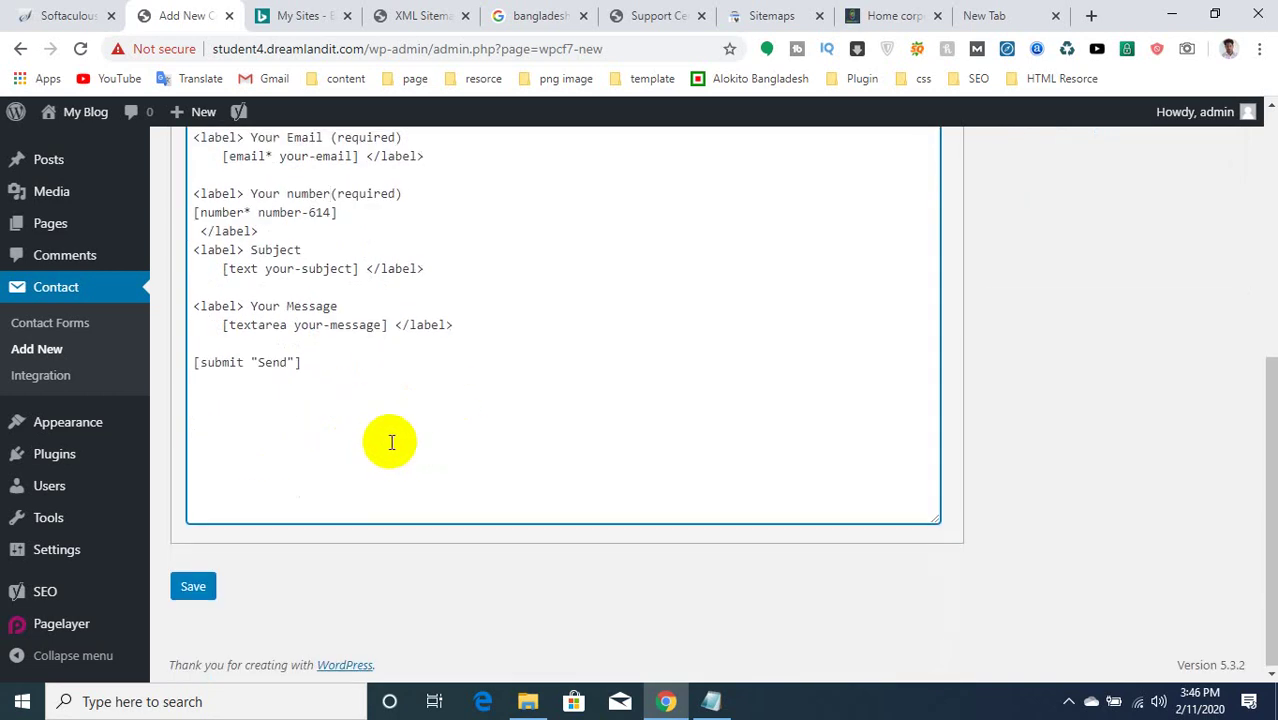
pyautogui.scroll(3, 377, 400)
pyautogui.scroll(-3, 245, 604)
pyautogui.click(191, 588)
# Copy the shortcode of the newly saved untitled contact form.
pyautogui.scroll(3, 427, 485)
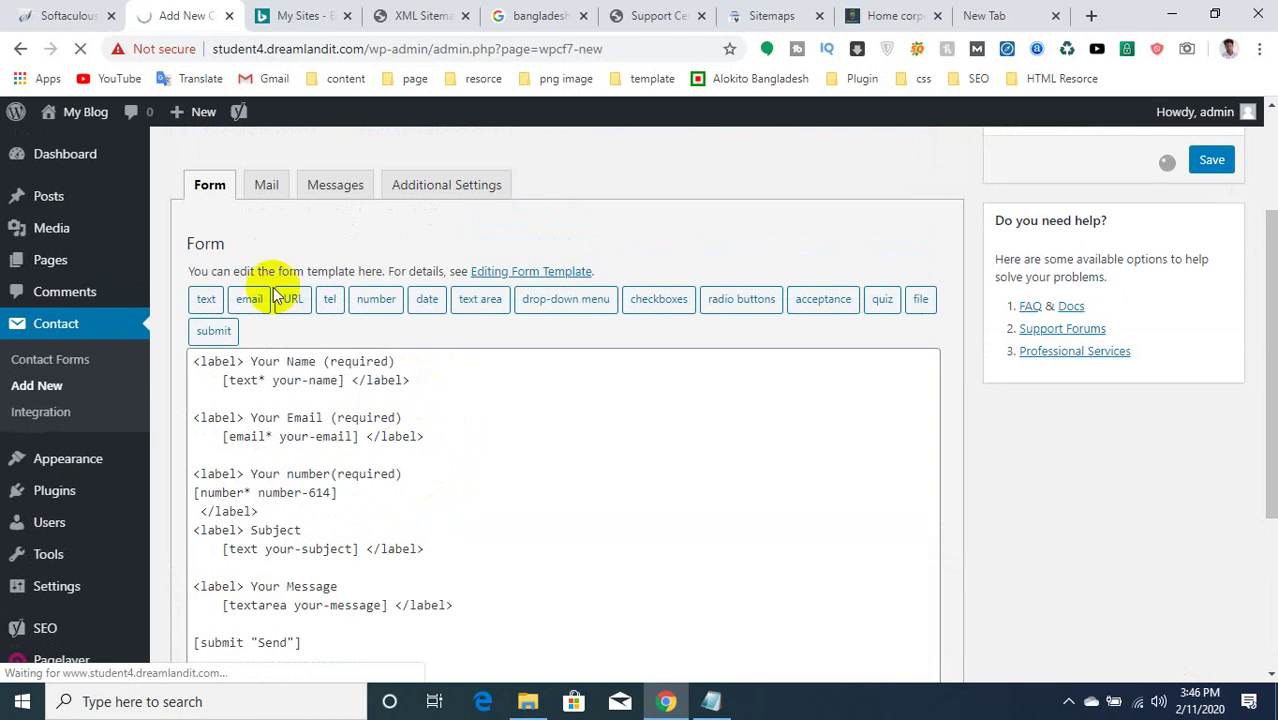
pyautogui.scroll(1, 401, 253)
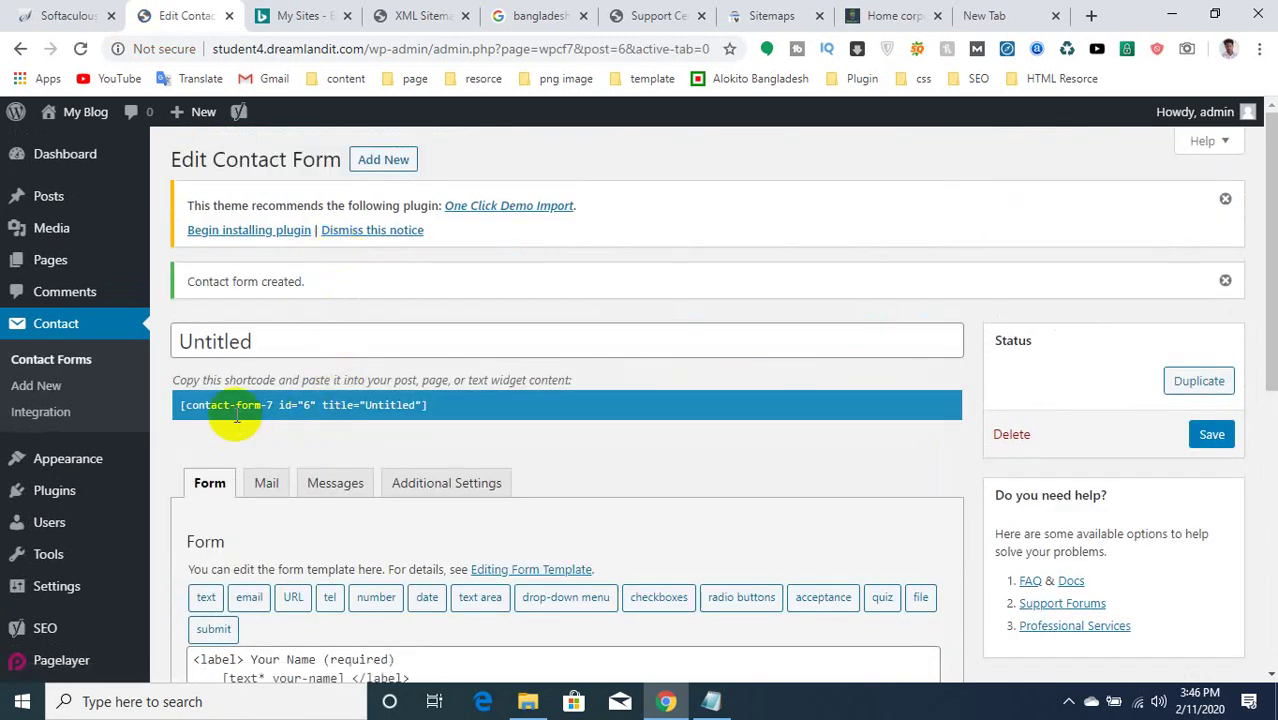
pyautogui.click(322, 404)
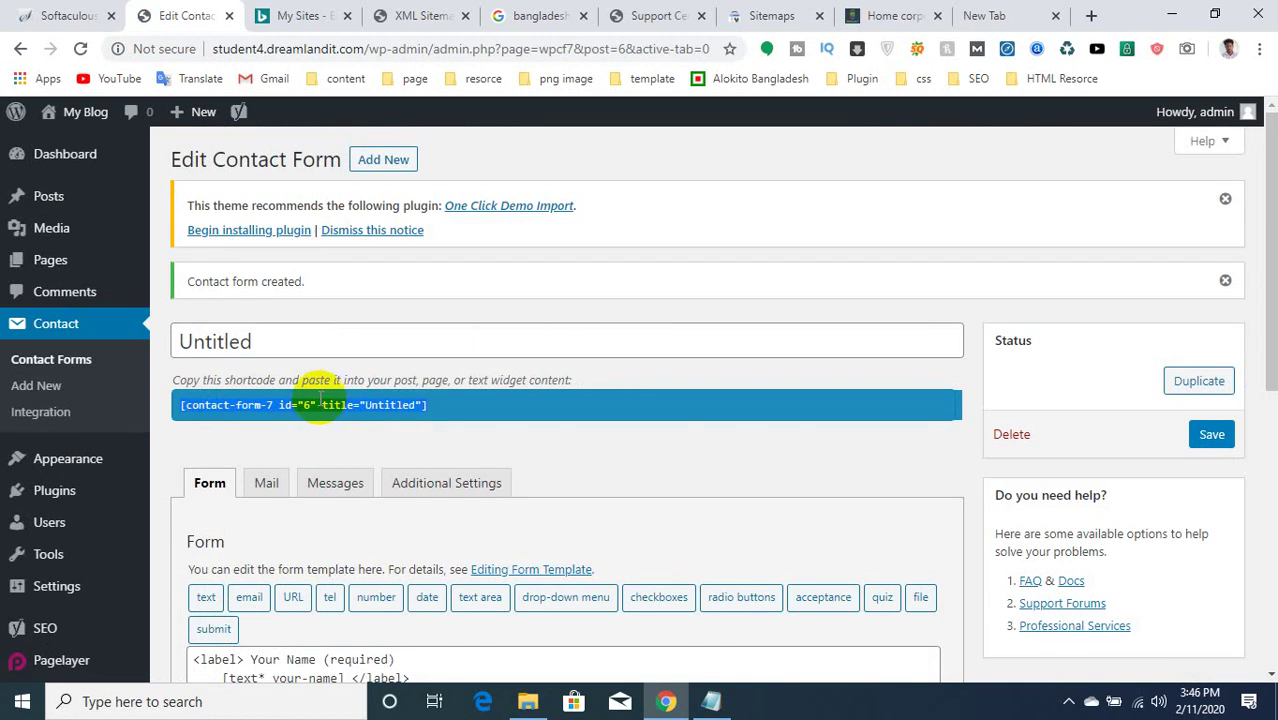
pyautogui.rightClick(320, 402)
pyautogui.click(350, 411)
# Rename the contact form as ggggg and save it.
pyautogui.click(243, 341)
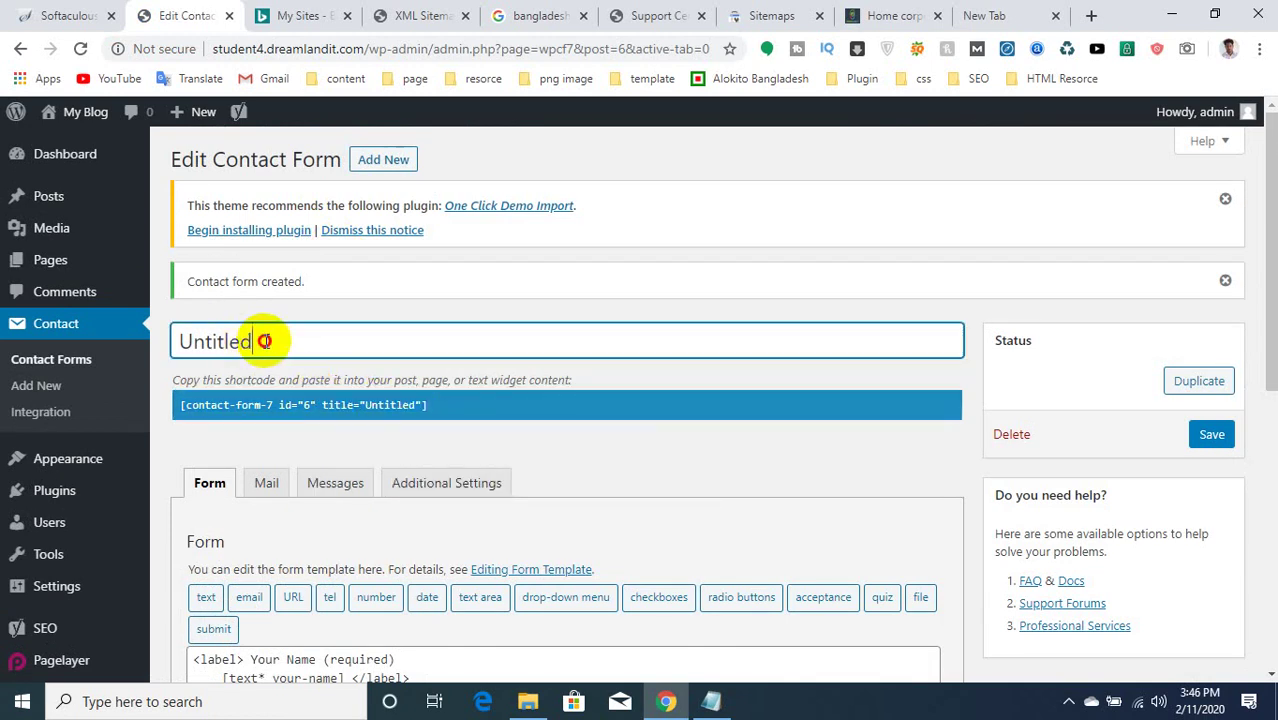
pyautogui.doubleClick(263, 341)
pyautogui.write('ggggg')
pyautogui.scroll(-5, 326, 348)
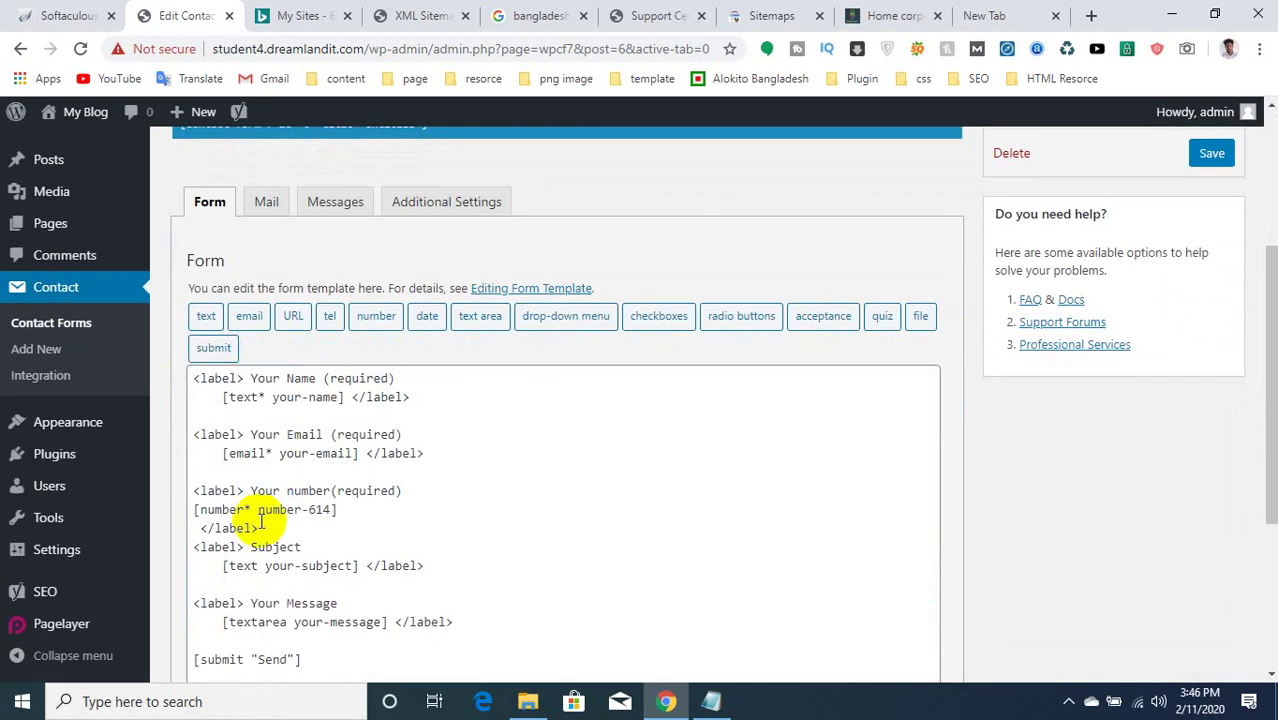
pyautogui.click(194, 603)
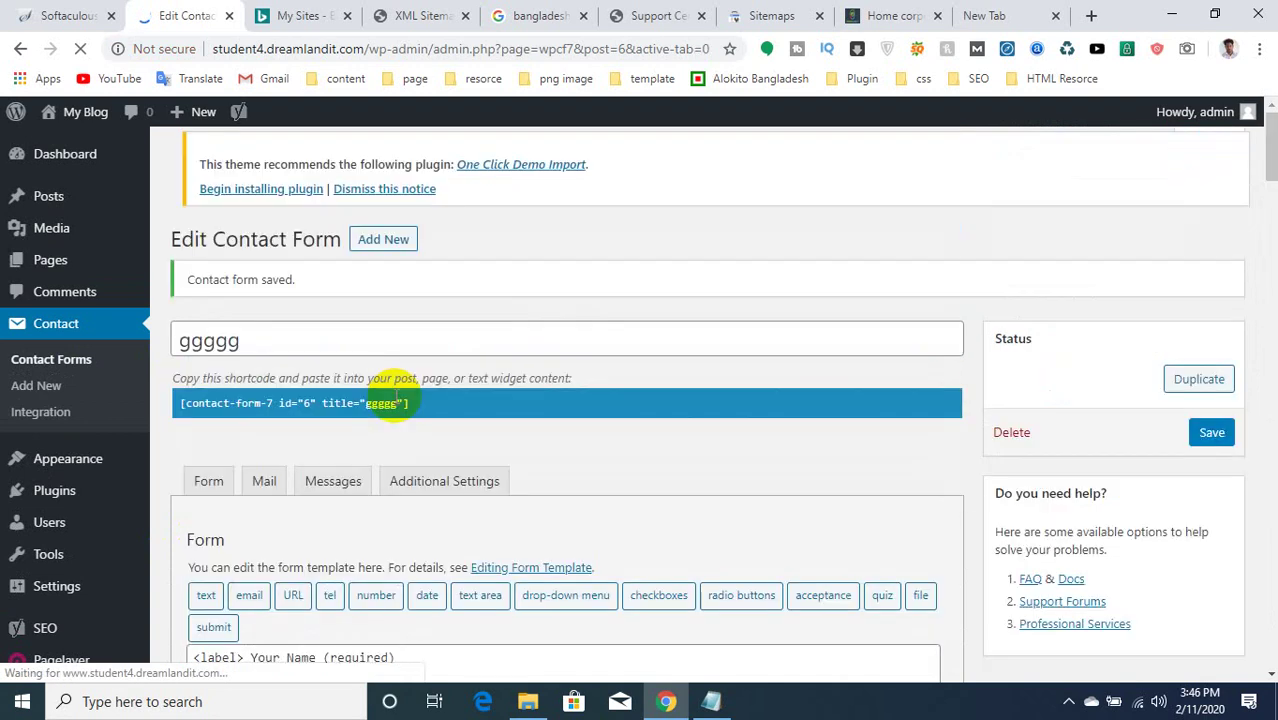
# Copy the shortcode of the ggggg contact form.
pyautogui.click(325, 405)
pyautogui.rightClick(325, 405)
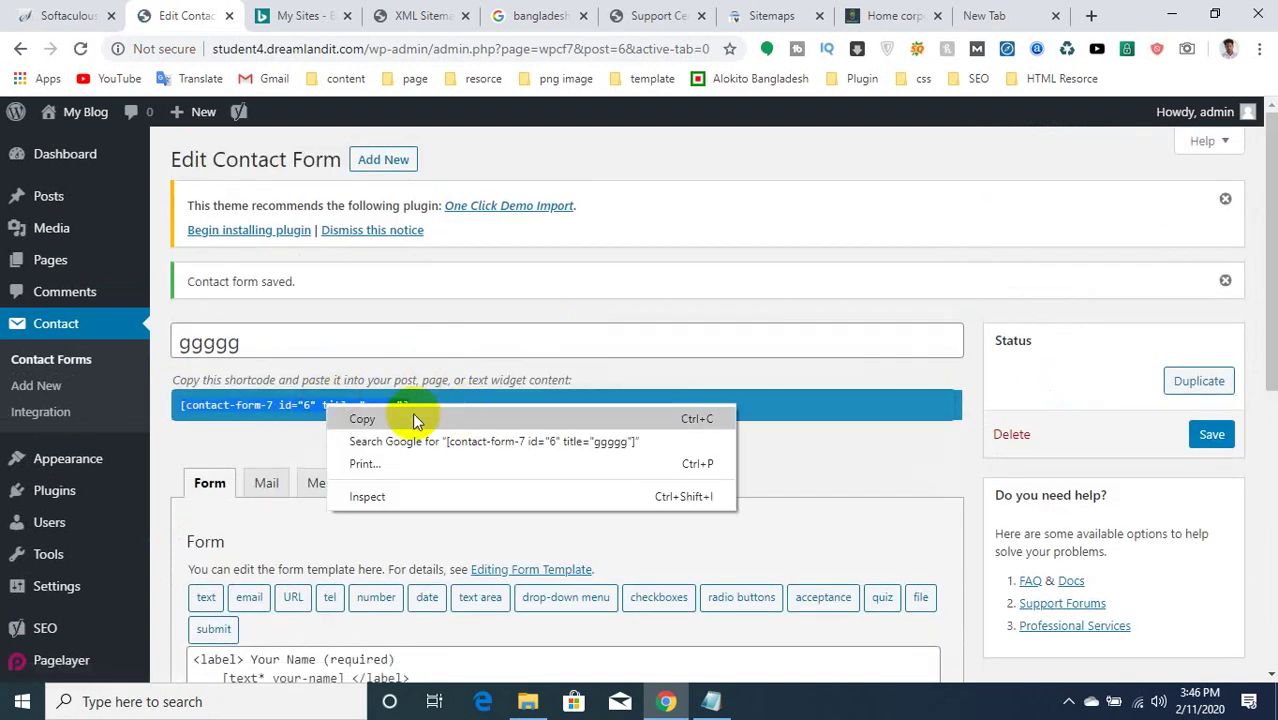
pyautogui.click(352, 417)
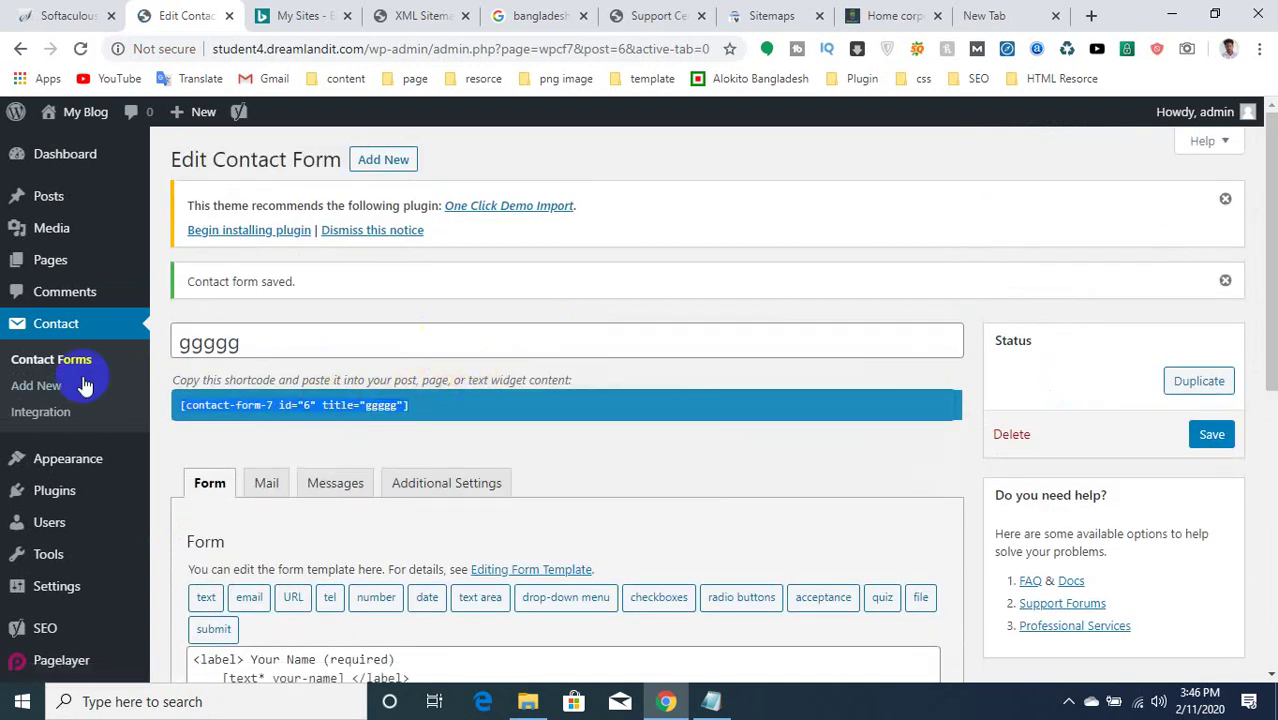
# Open the list of all pages in WordPress and start adding a new page.
pyautogui.moveTo(88, 265)
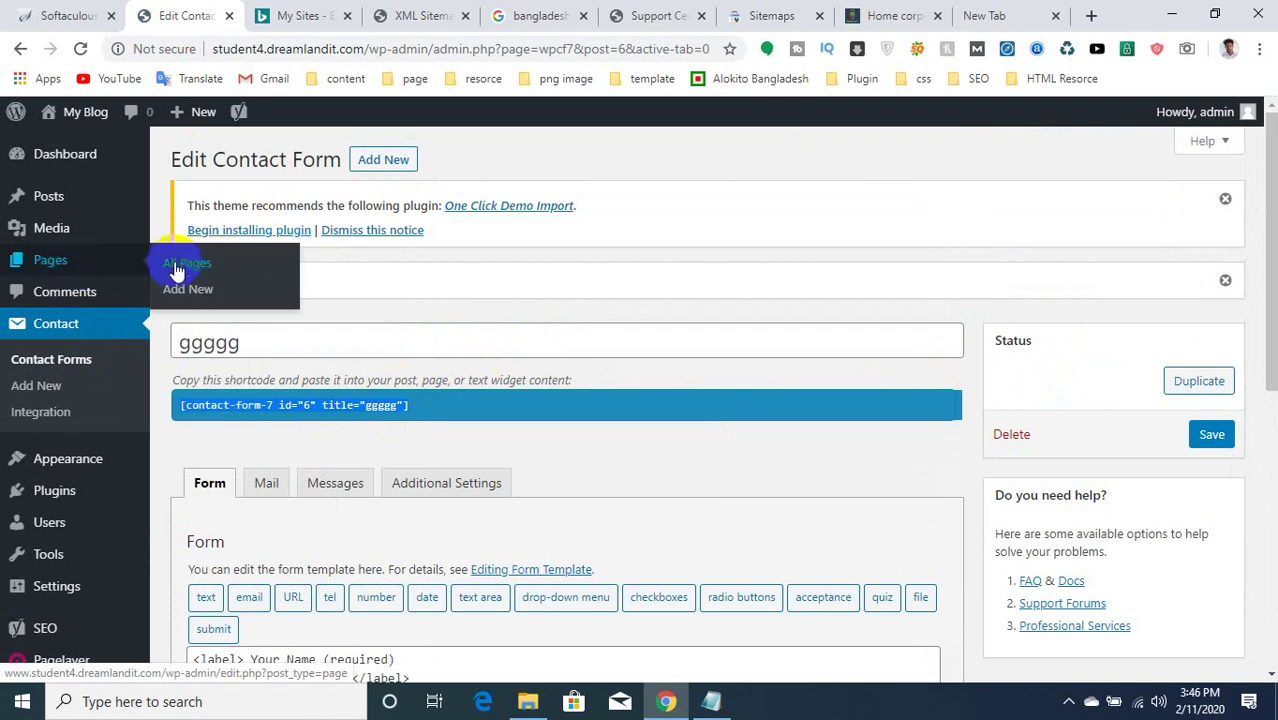
pyautogui.click(984, 15)
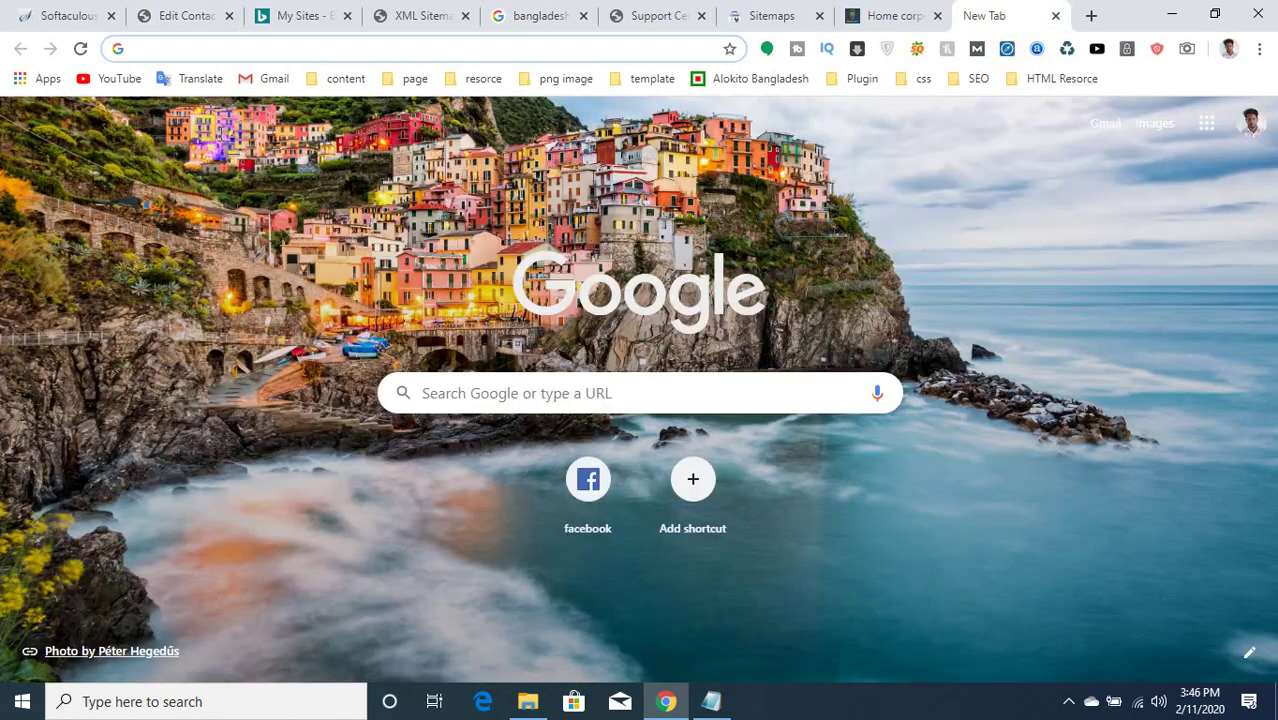
pyautogui.click(185, 15)
pyautogui.moveTo(105, 275)
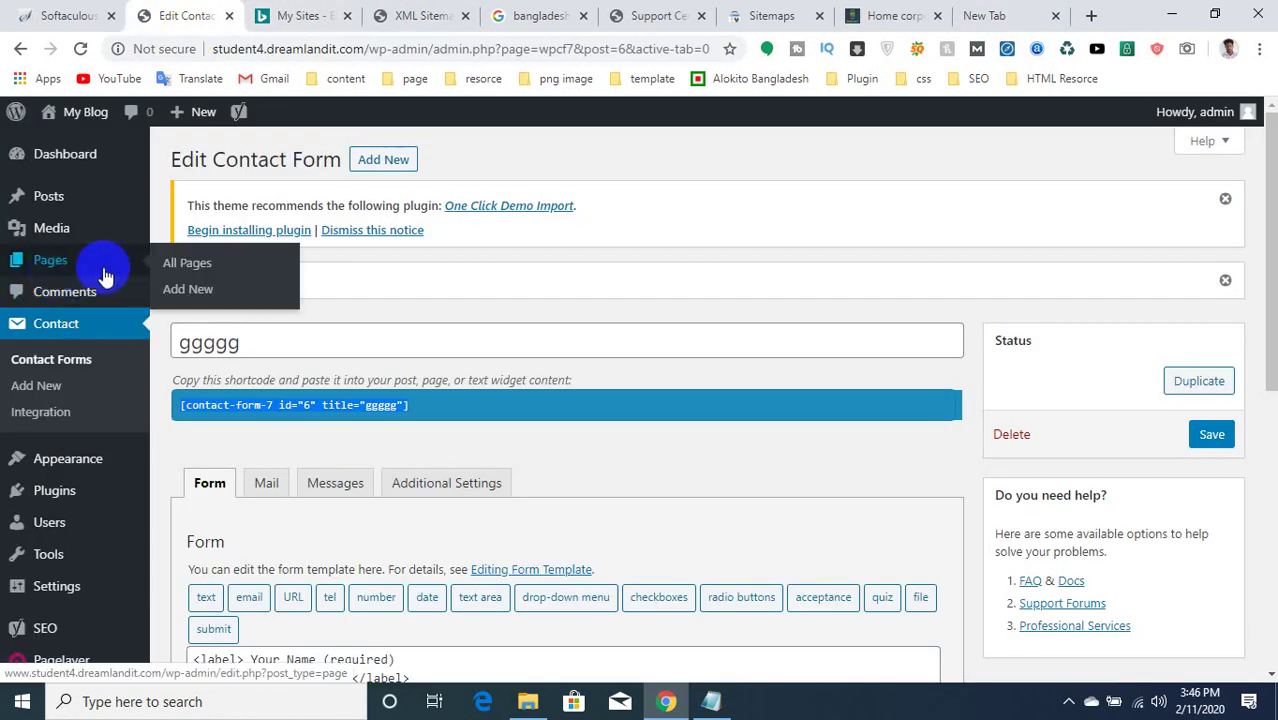
pyautogui.click(205, 270)
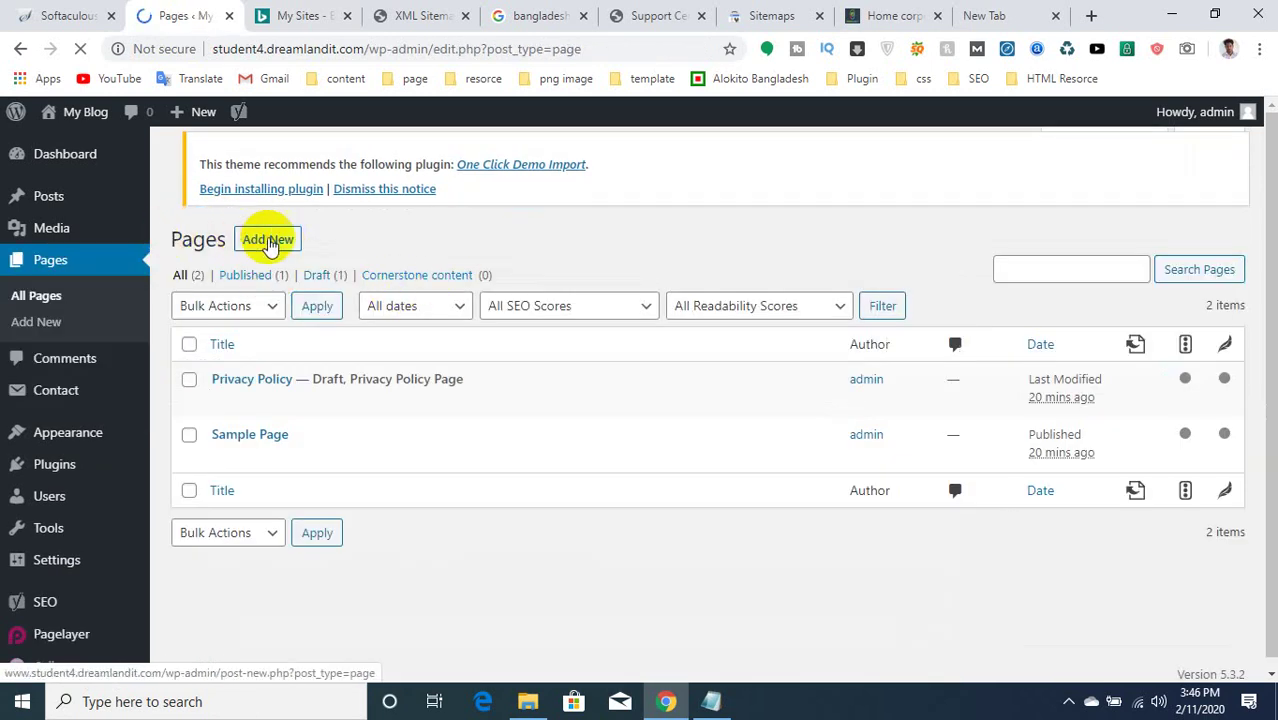
pyautogui.click(268, 242)
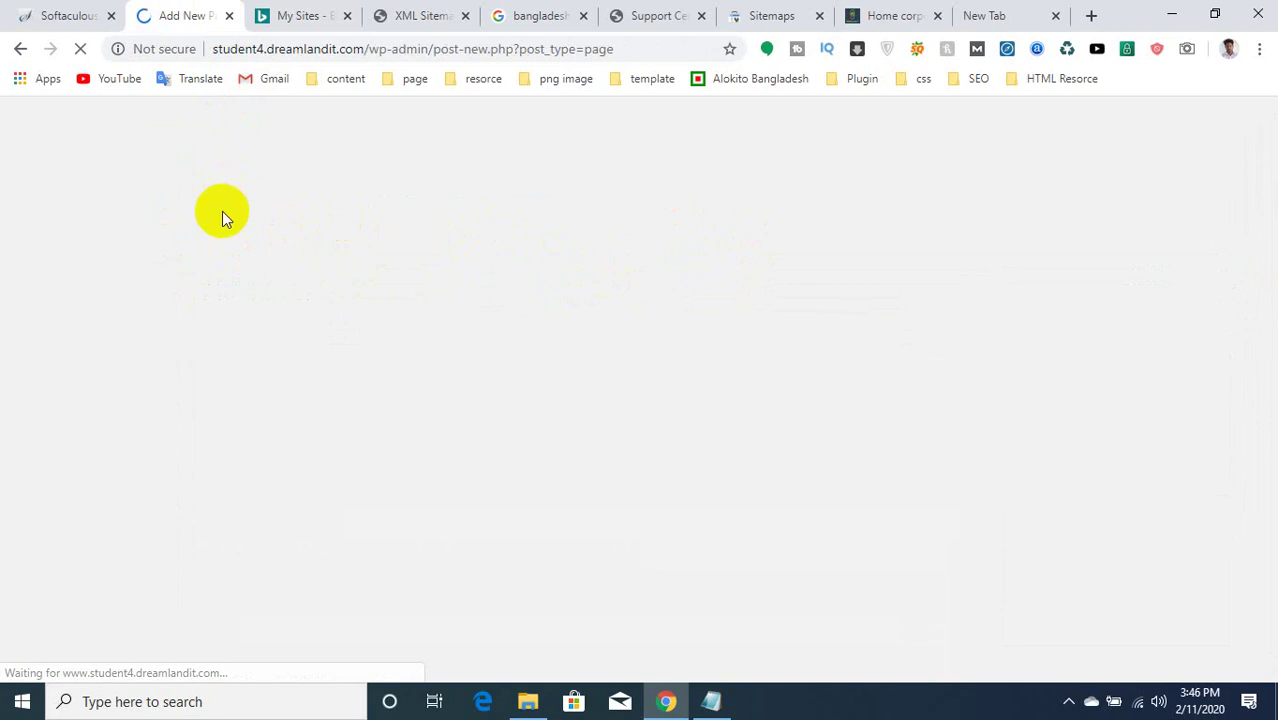
pyautogui.click(262, 14)
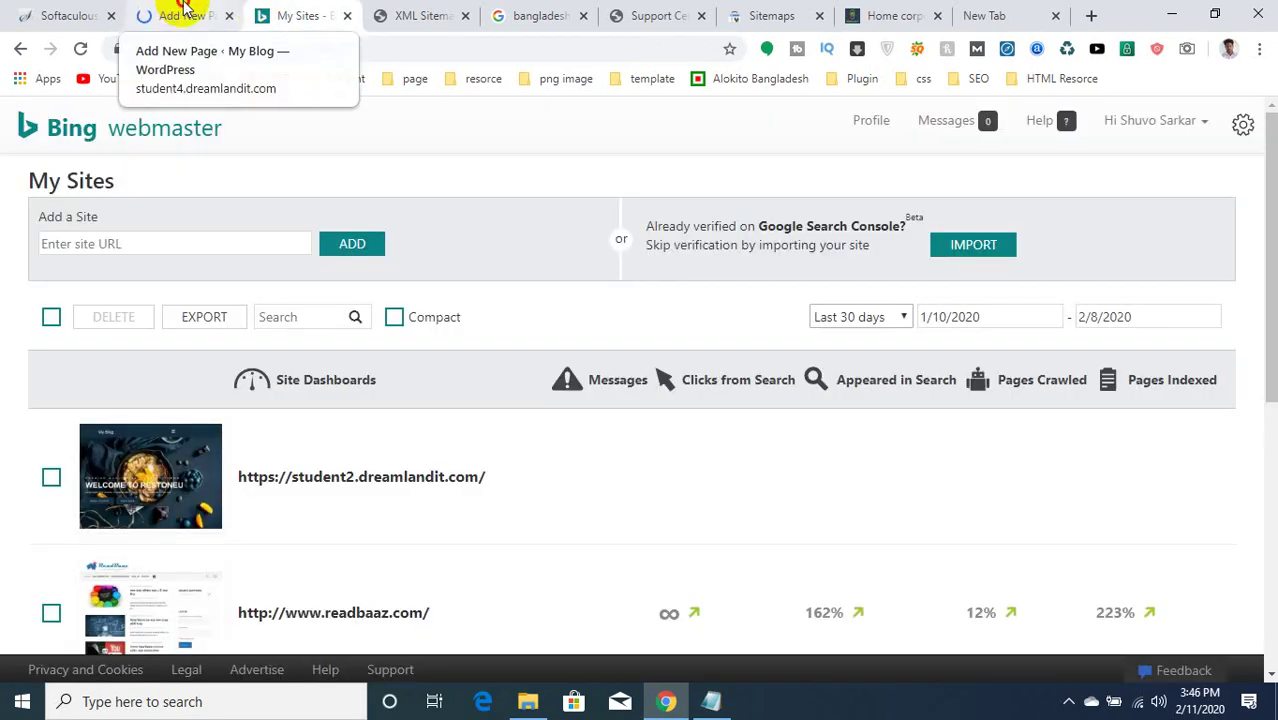
pyautogui.click(183, 8)
pyautogui.click(285, 14)
pyautogui.click(212, 8)
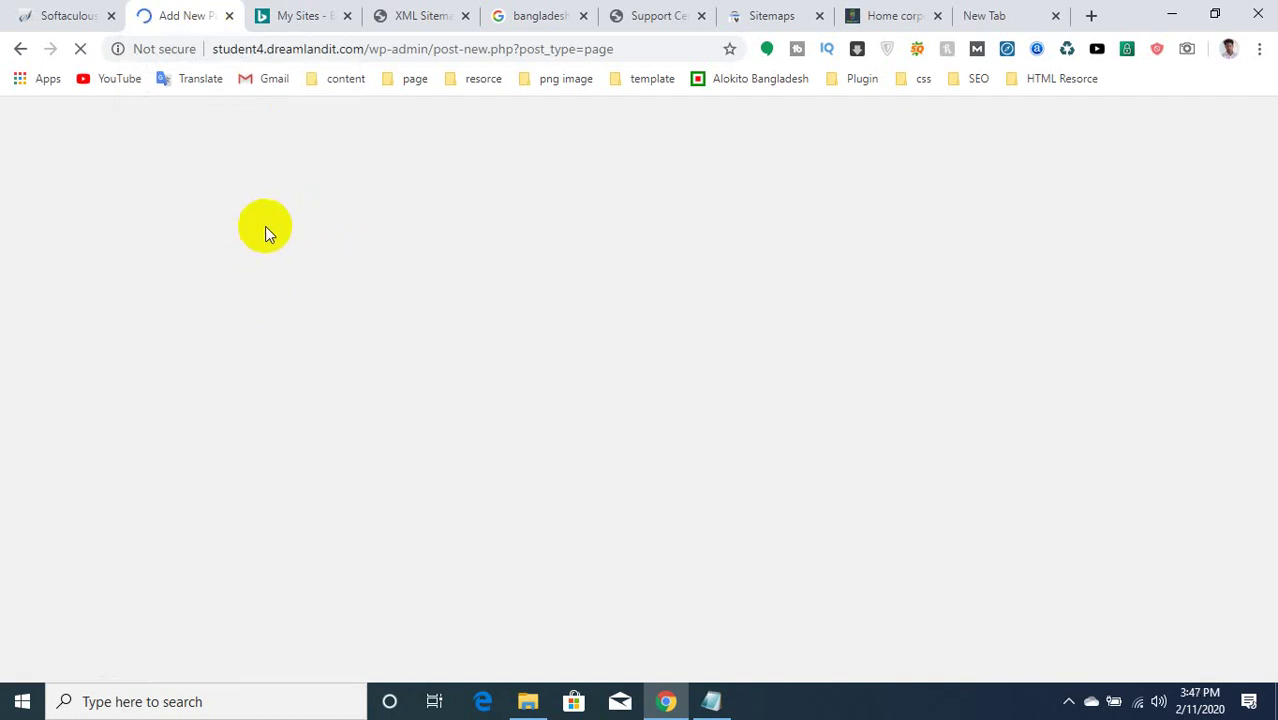
pyautogui.click(290, 8)
pyautogui.click(180, 12)
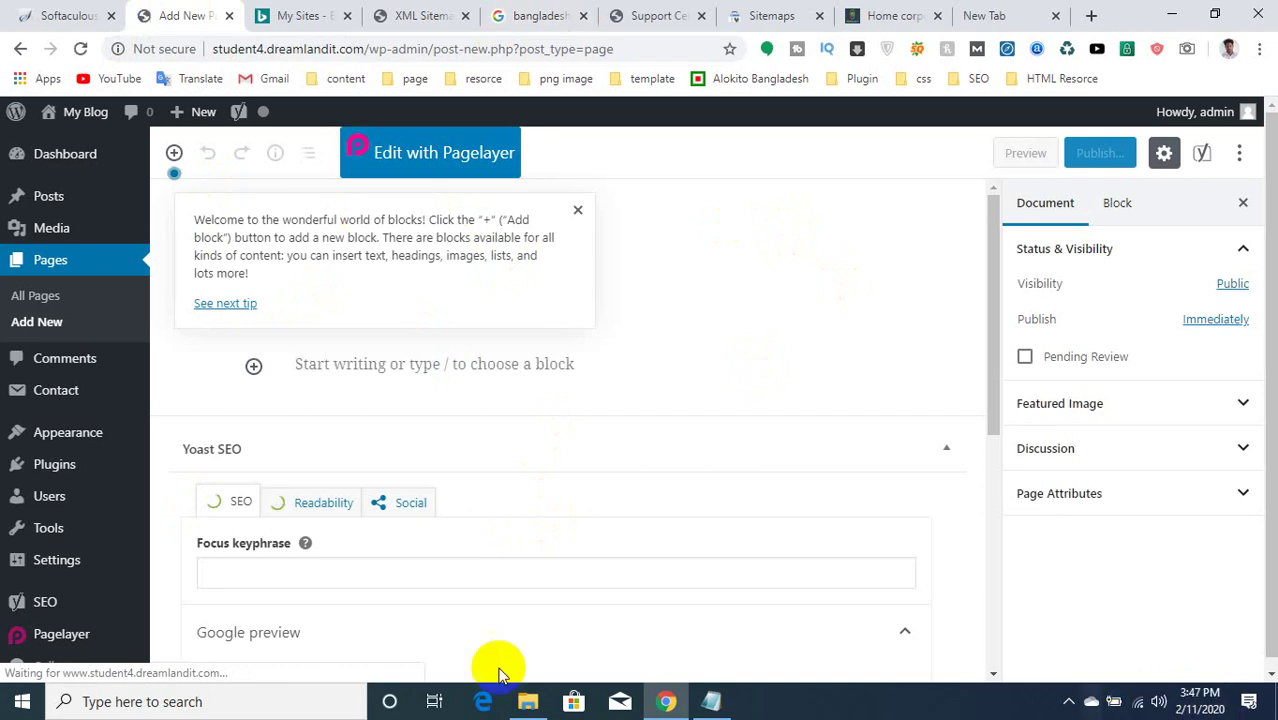
# Title the new page "contact us" with the copied contact form shortcode as its content, and publish it.
pyautogui.click(577, 210)
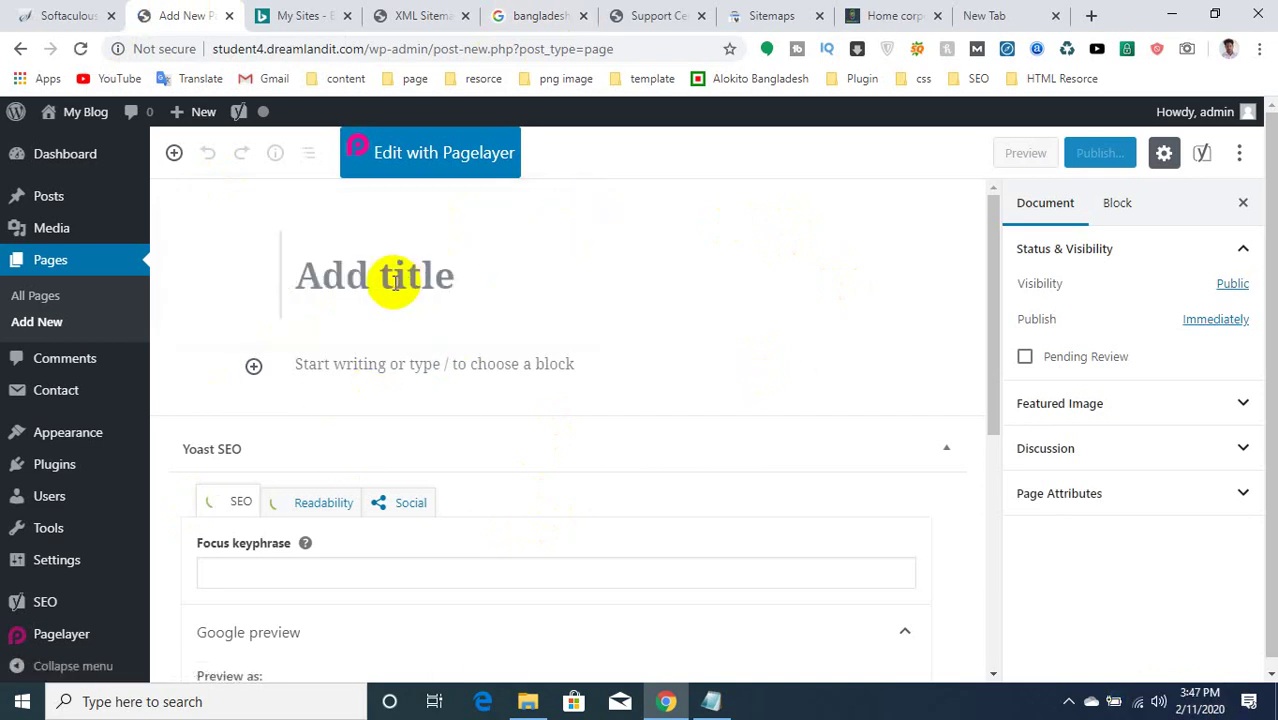
pyautogui.write('contact us')
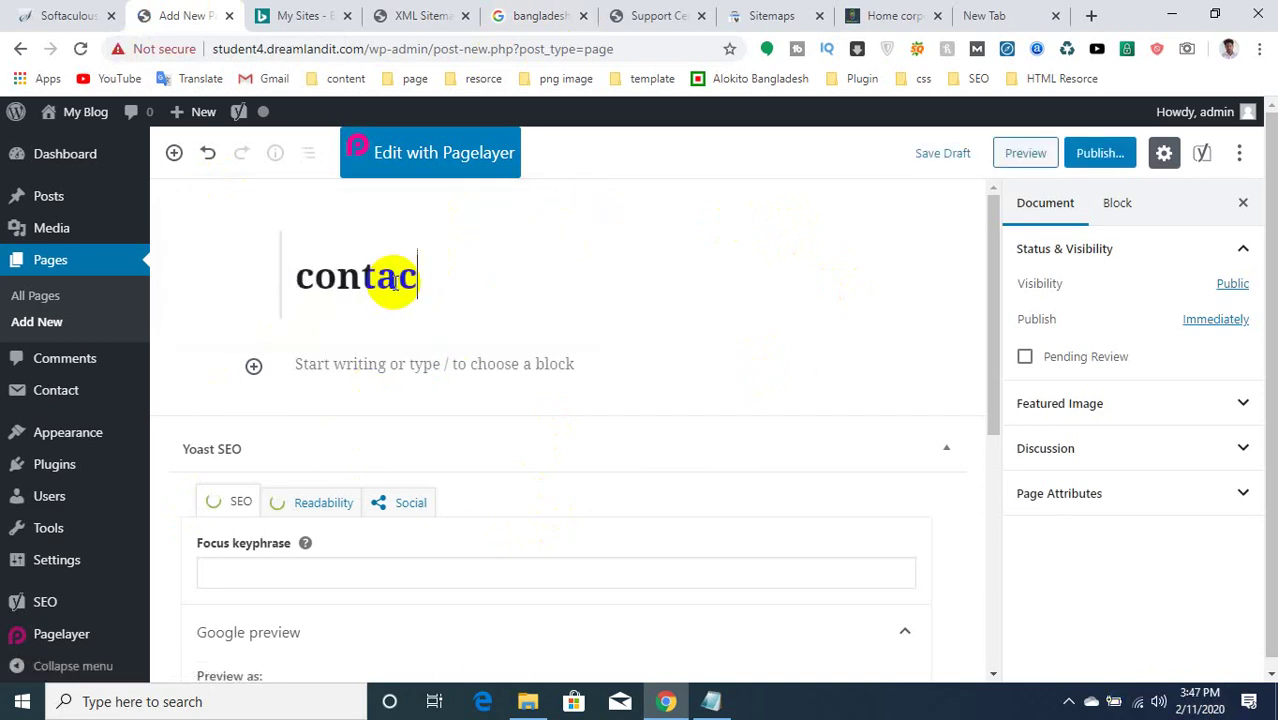
pyautogui.click(413, 372)
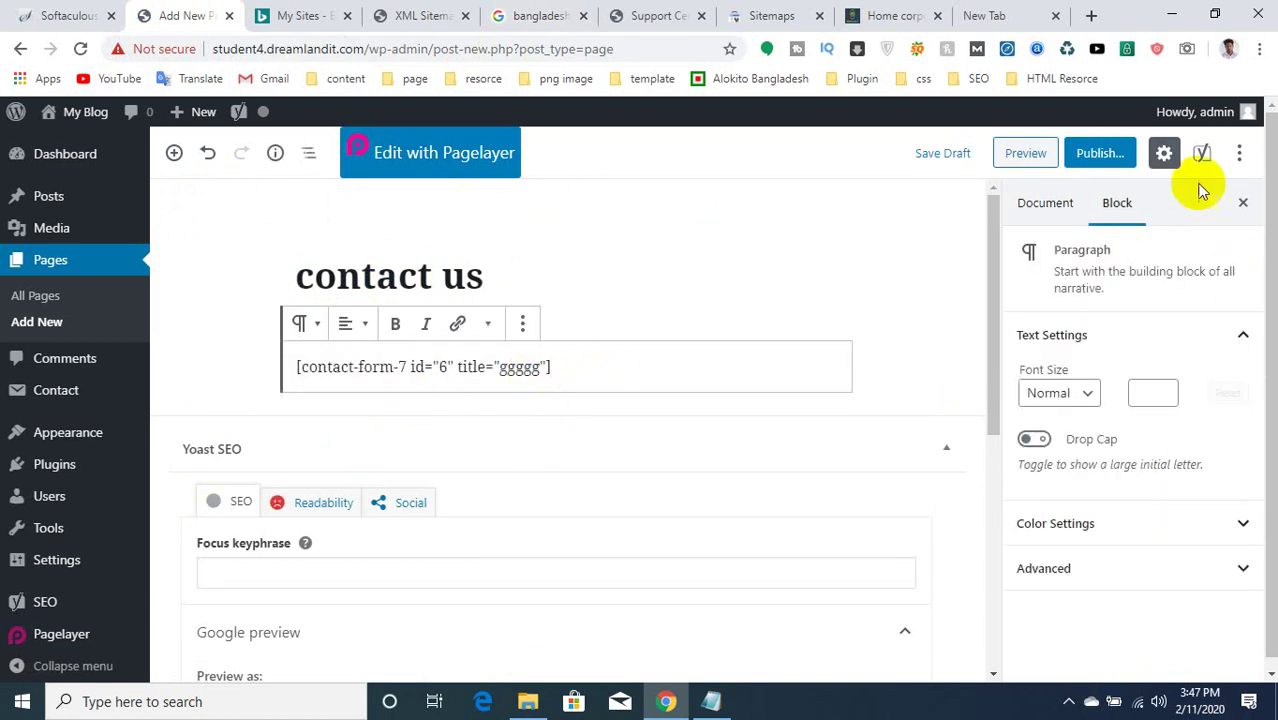
pyautogui.click(1118, 160)
pyautogui.click(1157, 158)
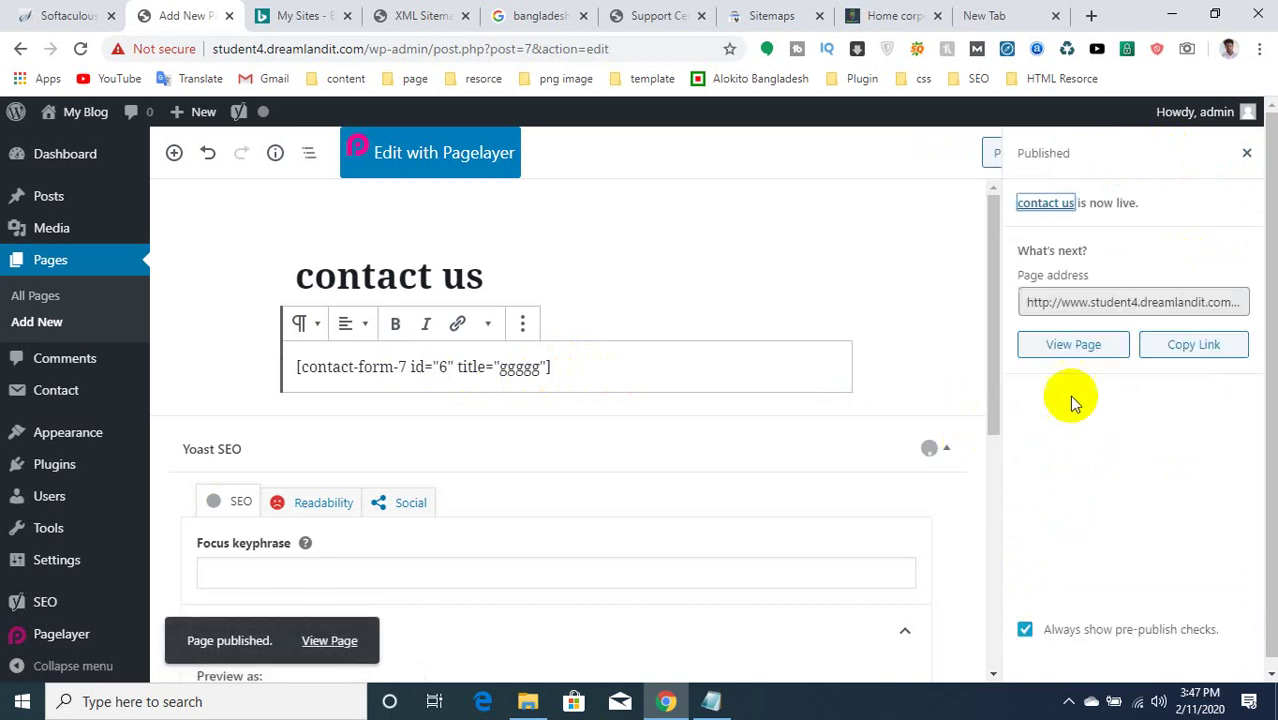
# View the published contact us page and check the form's name, email, number, subject and message fields.
pyautogui.click(1089, 349)
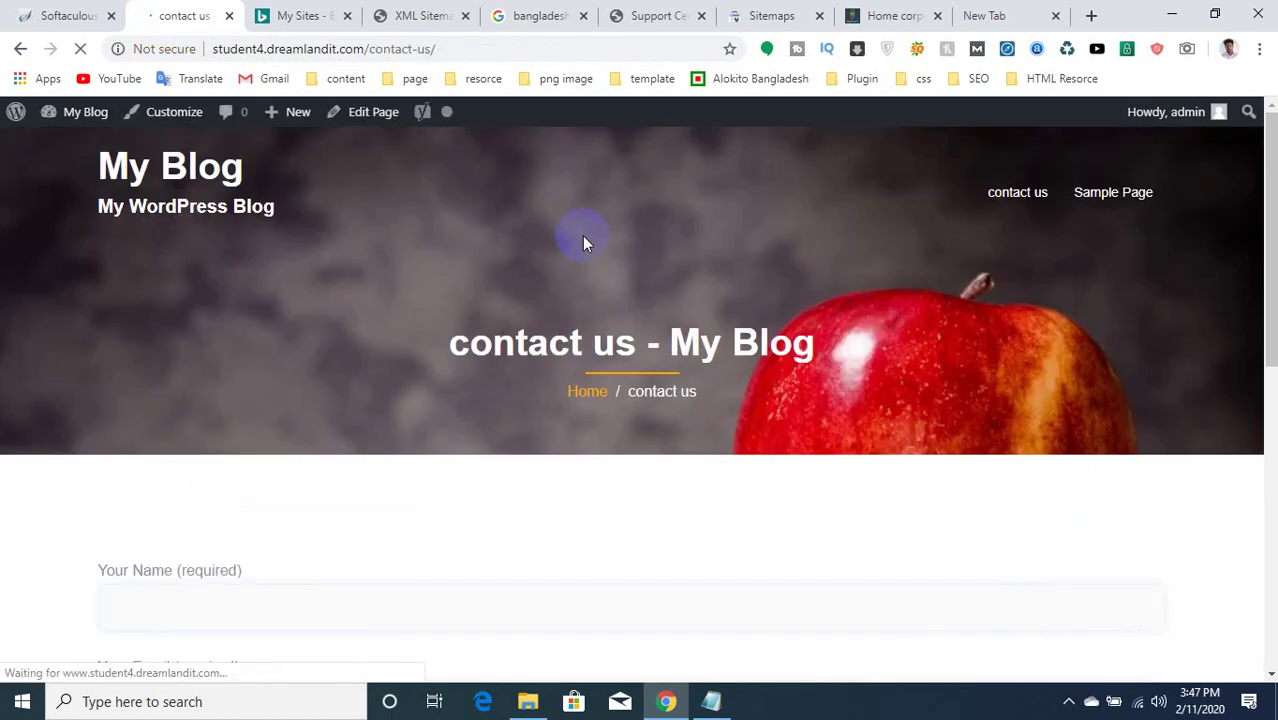
pyautogui.scroll(-6, 583, 240)
pyautogui.scroll(4, 385, 385)
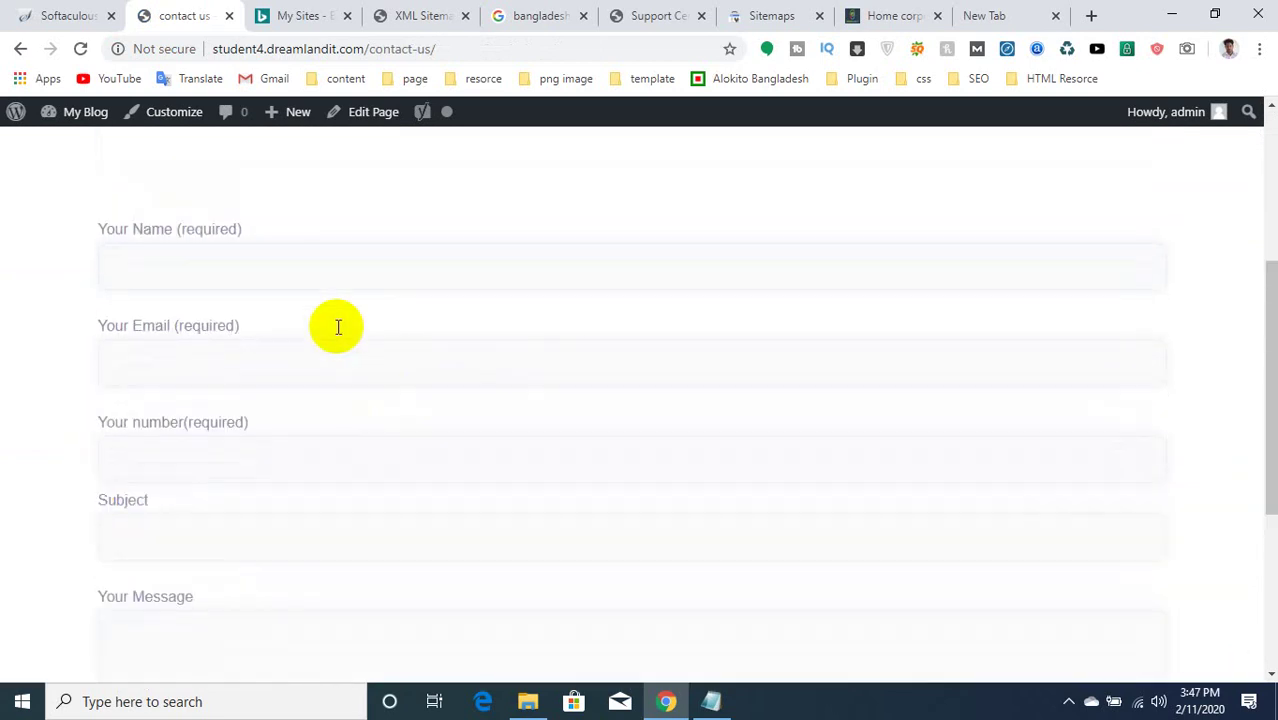
pyautogui.click(283, 323)
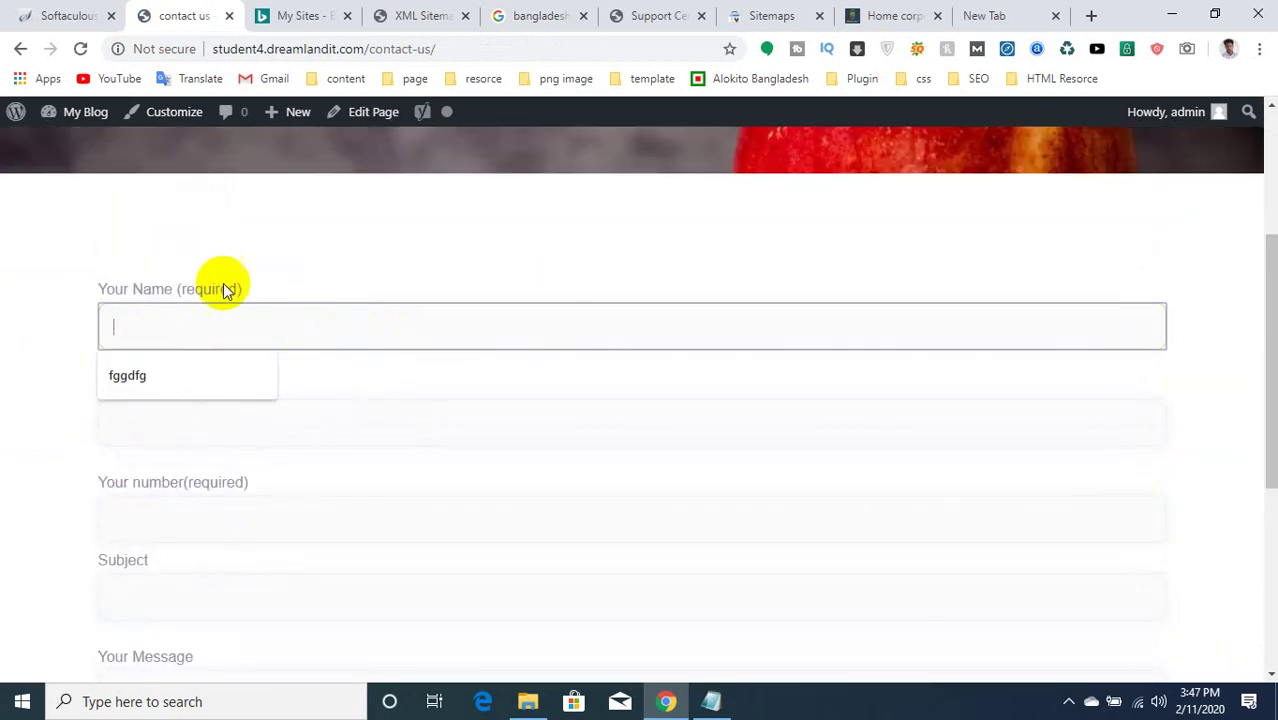
pyautogui.scroll(-1, 365, 326)
pyautogui.click(192, 340)
pyautogui.click(208, 415)
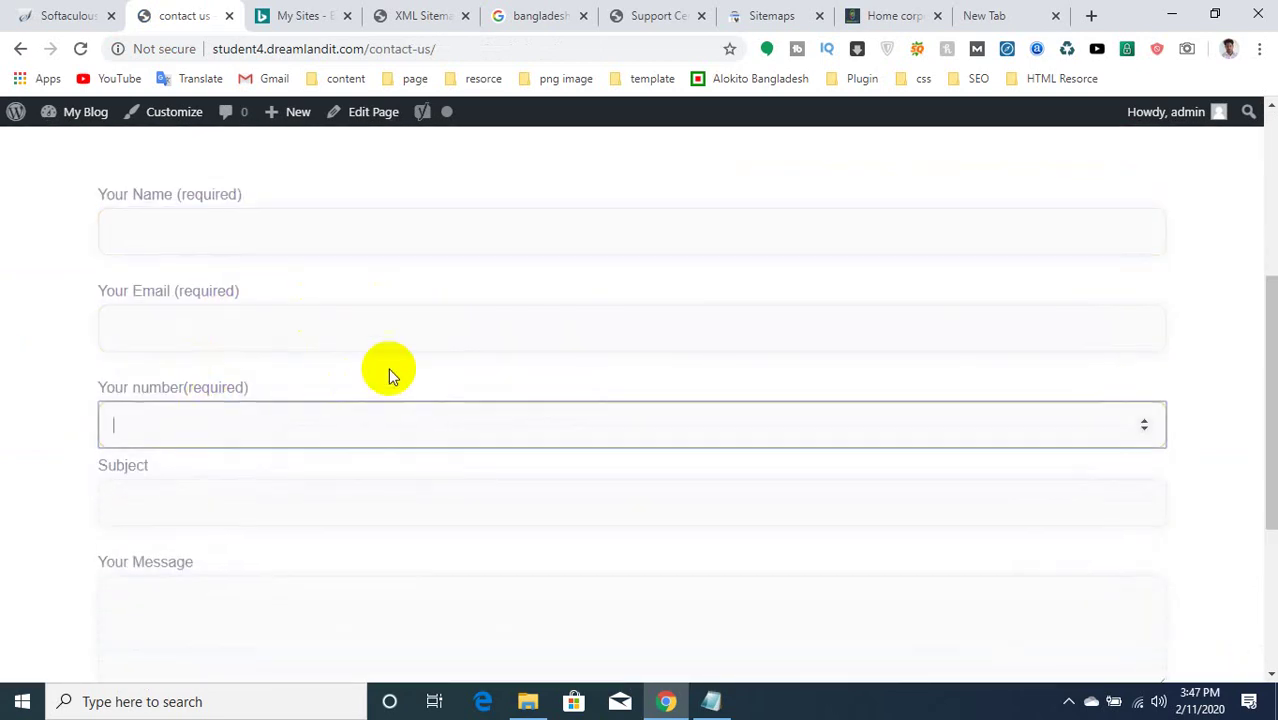
pyautogui.scroll(-2, 388, 375)
pyautogui.click(185, 334)
pyautogui.click(185, 456)
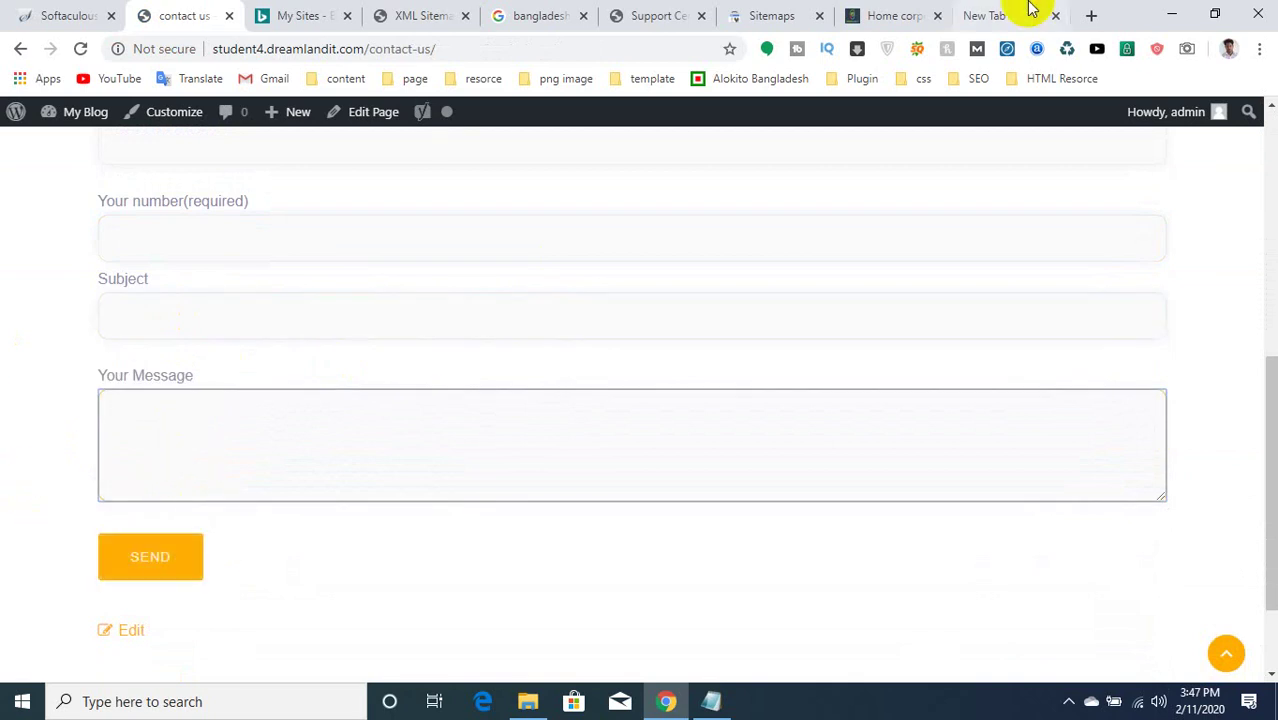
# Switch to the already open XML Sitemap page of the site.
pyautogui.click(386, 13)
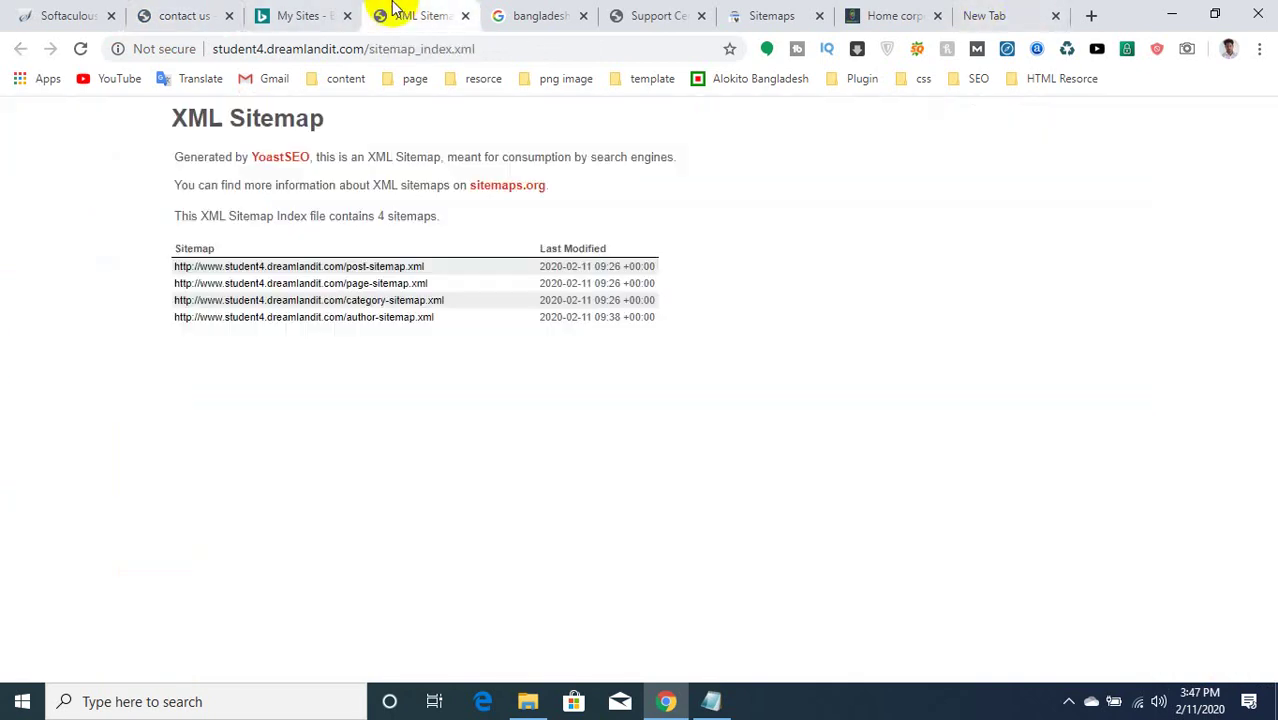
pyautogui.click(545, 10)
pyautogui.click(660, 12)
pyautogui.click(748, 8)
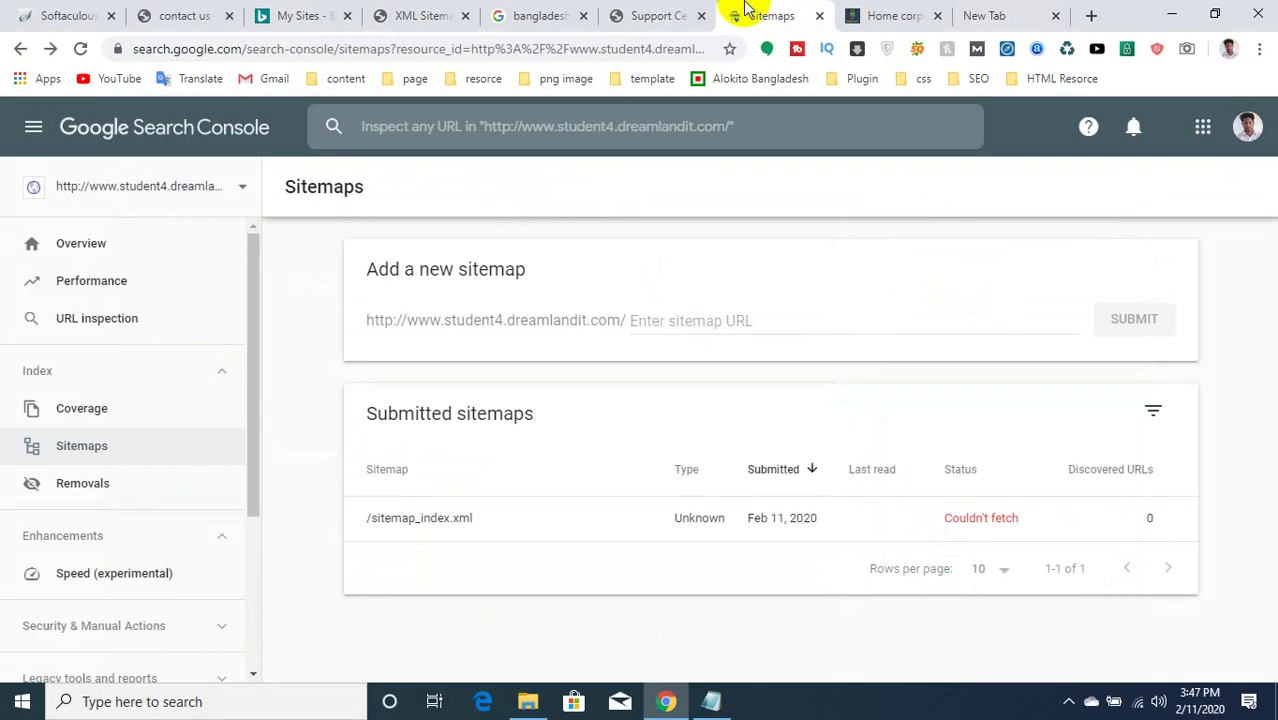
# Return to the site's contact us page and open the WordPress admin dashboard from it.
pyautogui.click(175, 13)
pyautogui.scroll(10, 62, 155)
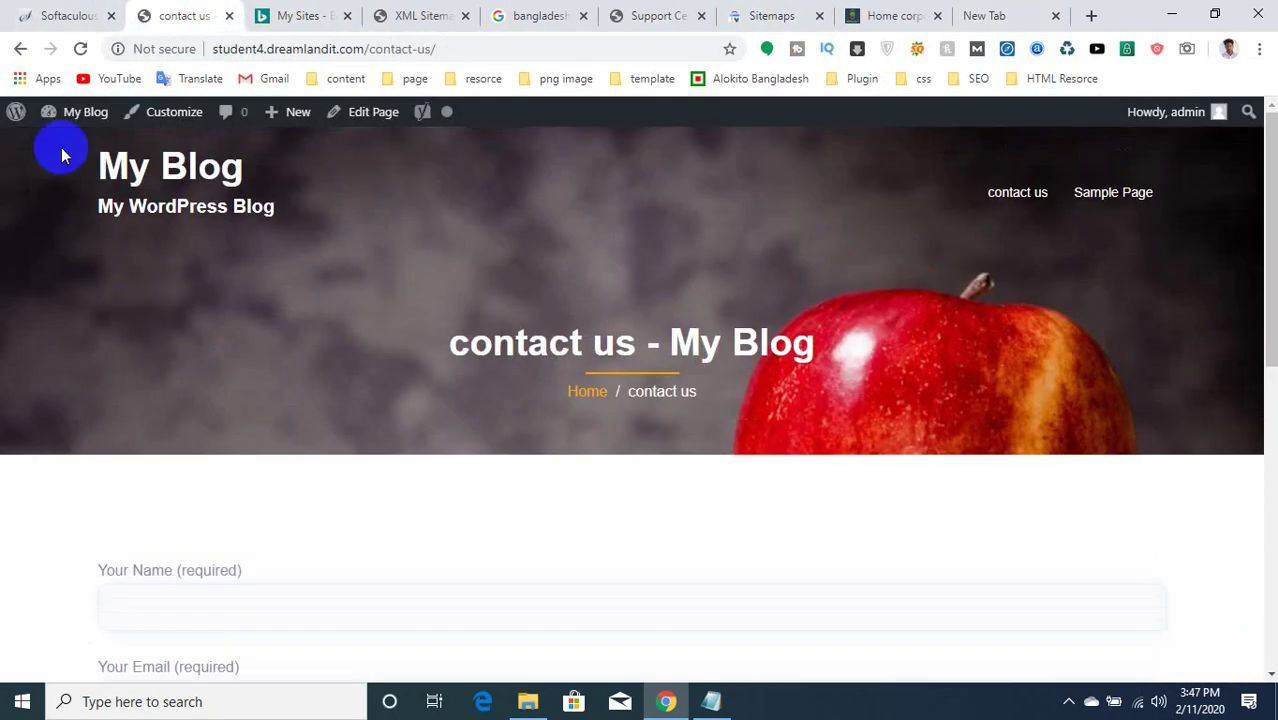
pyautogui.moveTo(85, 126)
pyautogui.click(88, 152)
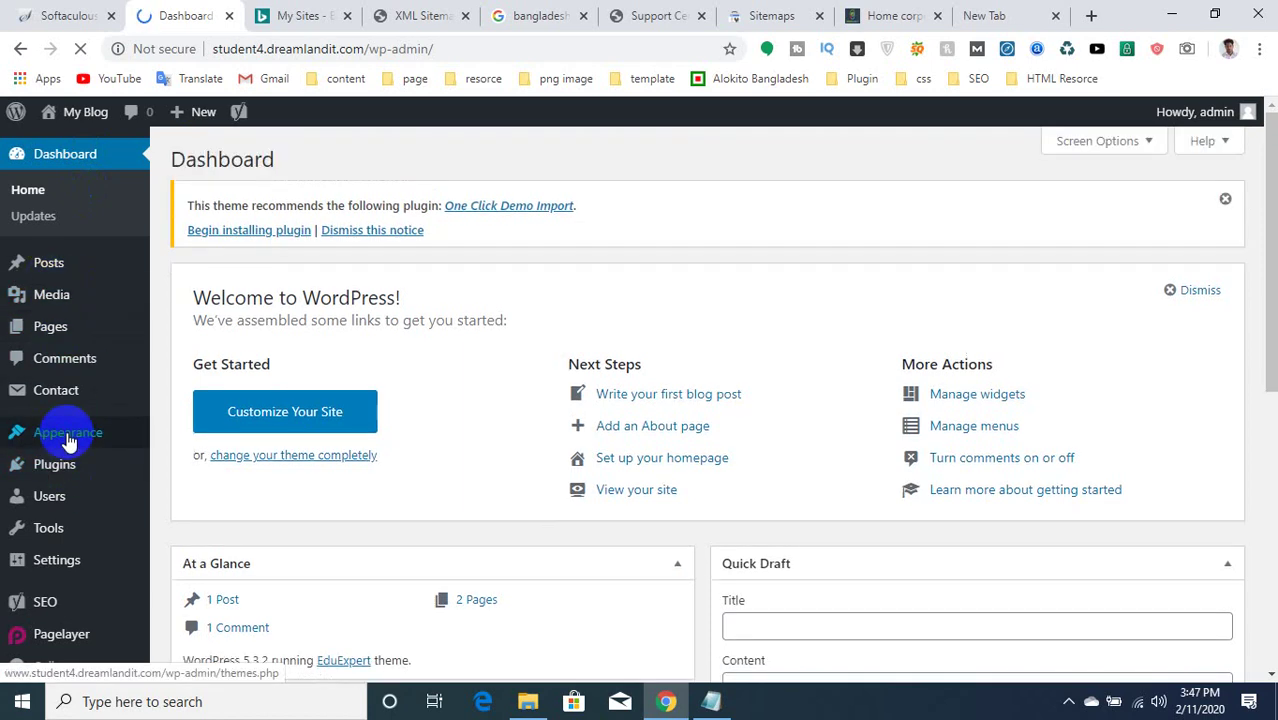
# Open the contact form titled ggggg for editing from the Contact Forms list.
pyautogui.moveTo(60, 388)
pyautogui.click(195, 396)
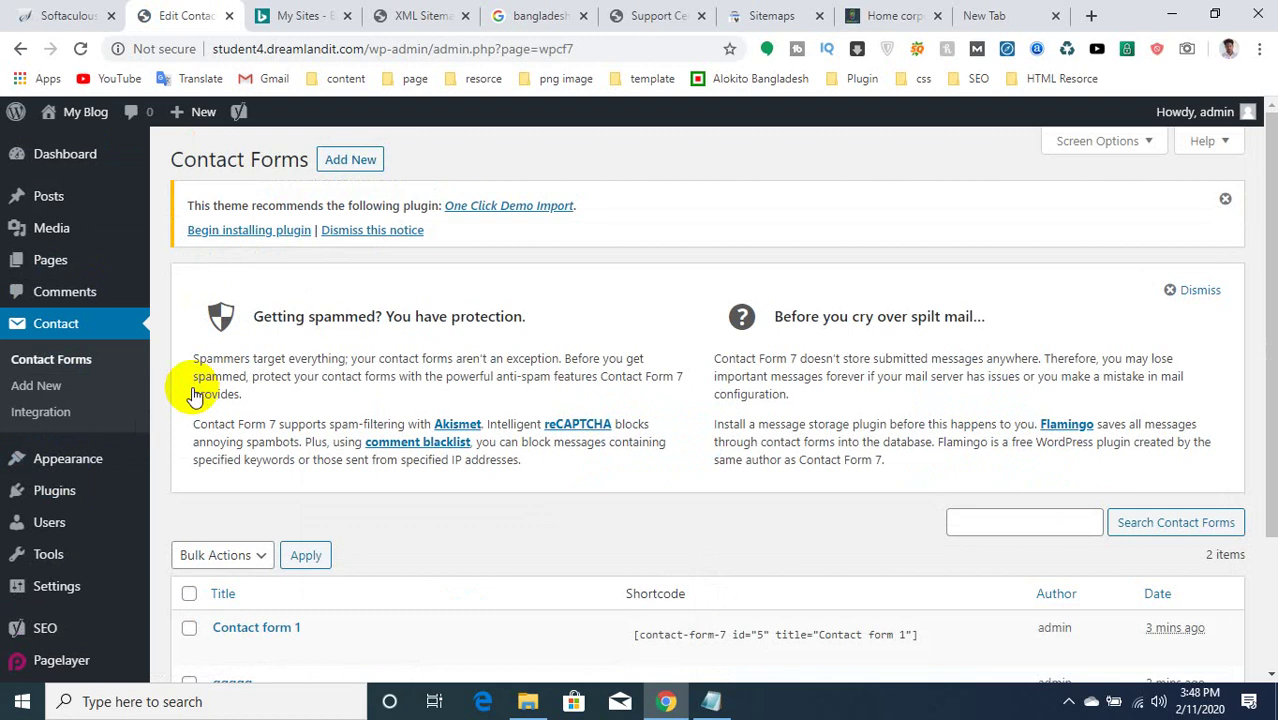
pyautogui.scroll(-3, 565, 495)
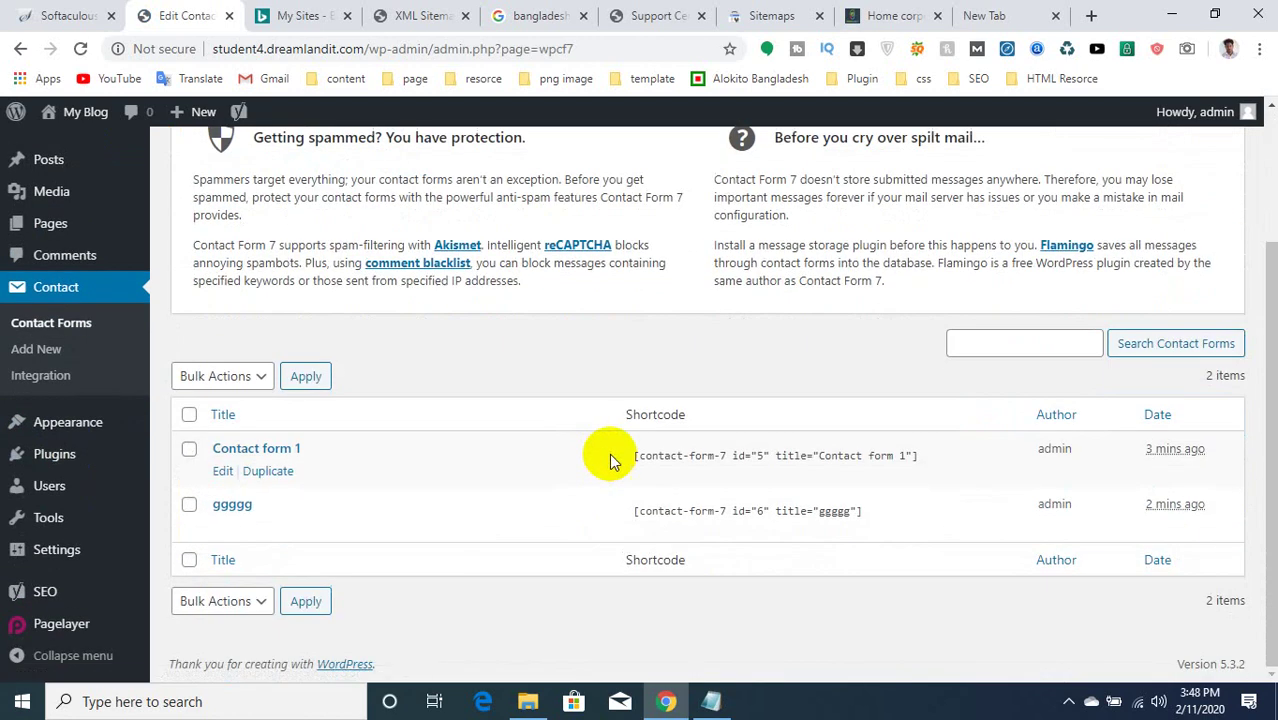
pyautogui.click(243, 508)
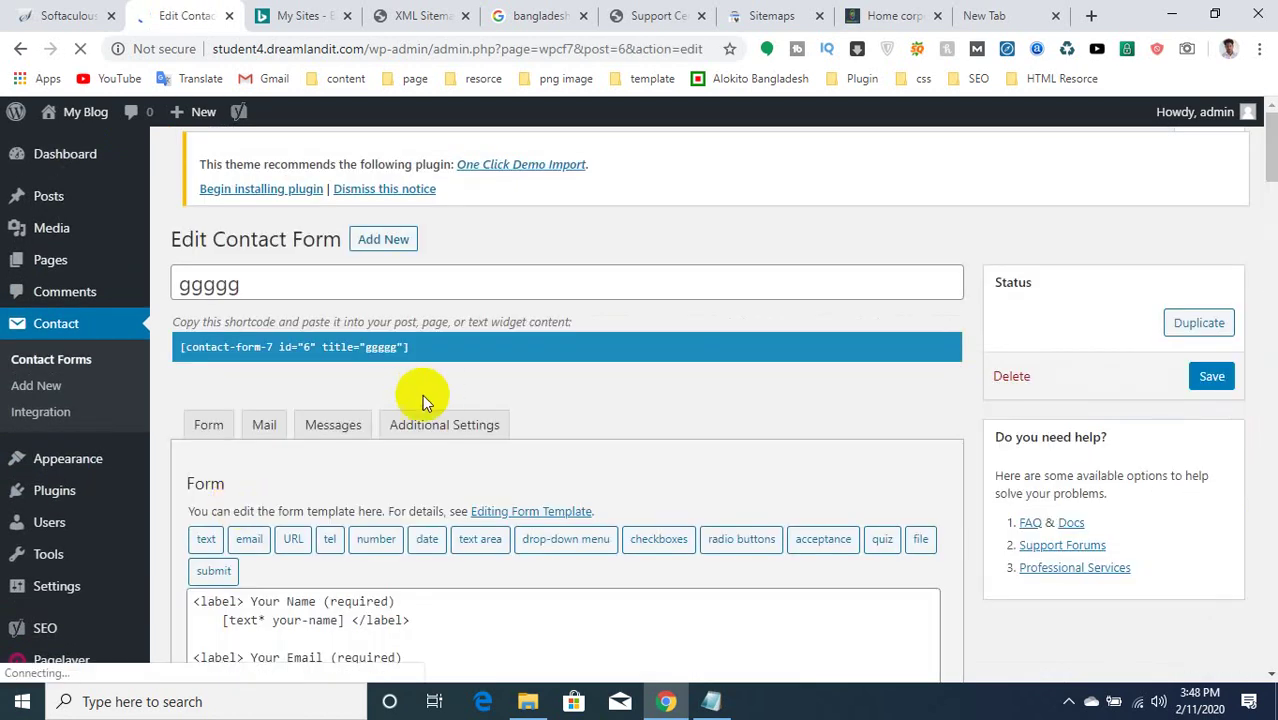
# Review the ggggg form's mail template, including its recipient address and message body, and its form template.
pyautogui.click(268, 435)
pyautogui.scroll(-2, 550, 380)
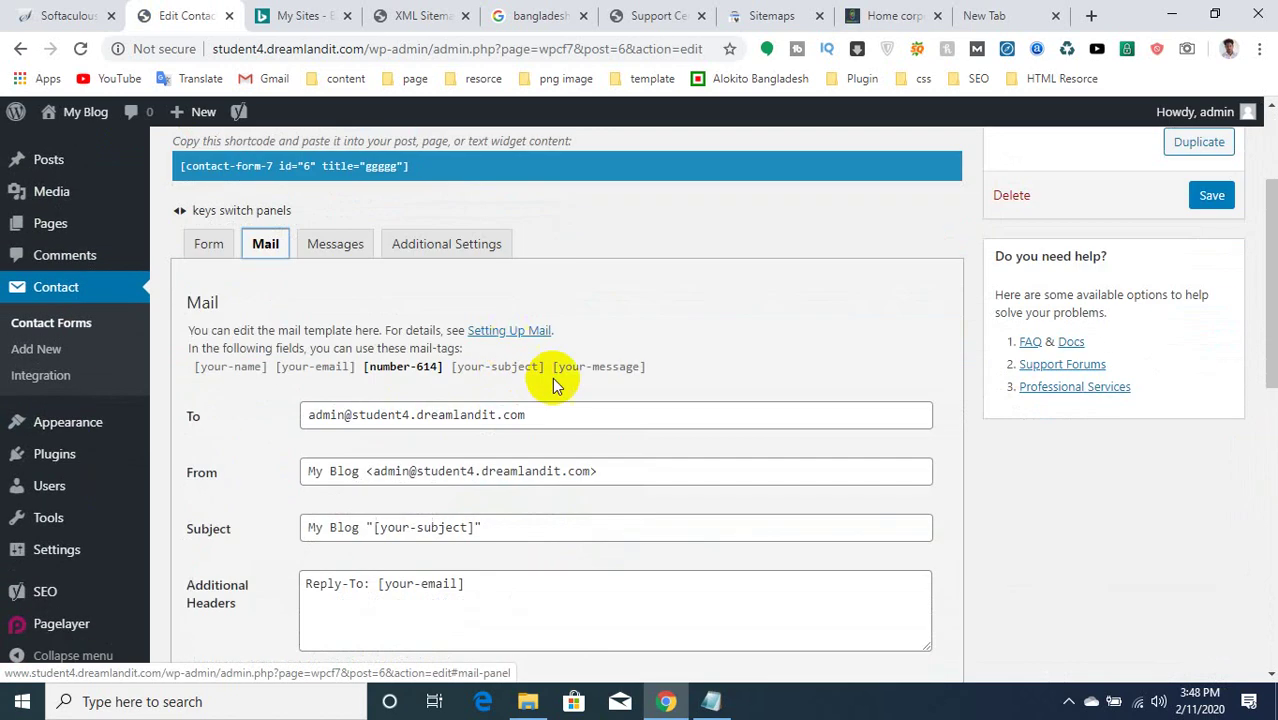
pyautogui.scroll(-1, 290, 400)
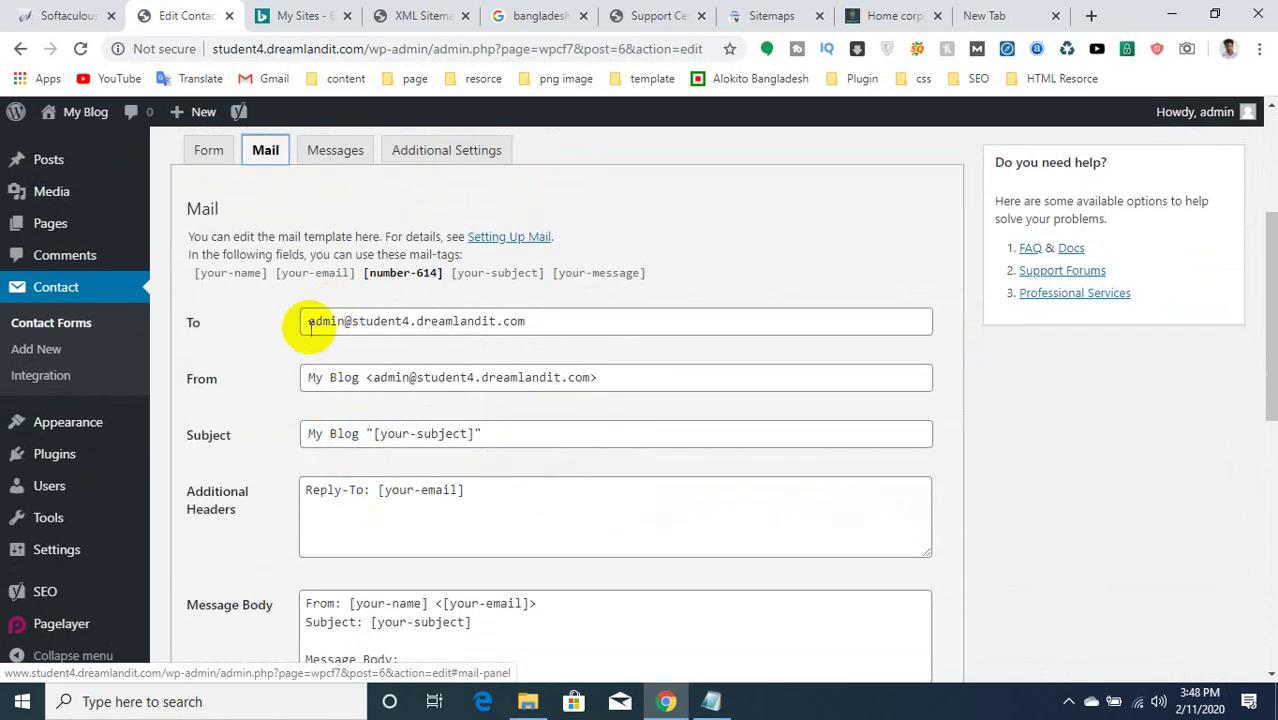
pyautogui.moveTo(310, 321); pyautogui.dragTo(265, 328)
pyautogui.click(399, 320)
pyautogui.click(538, 321)
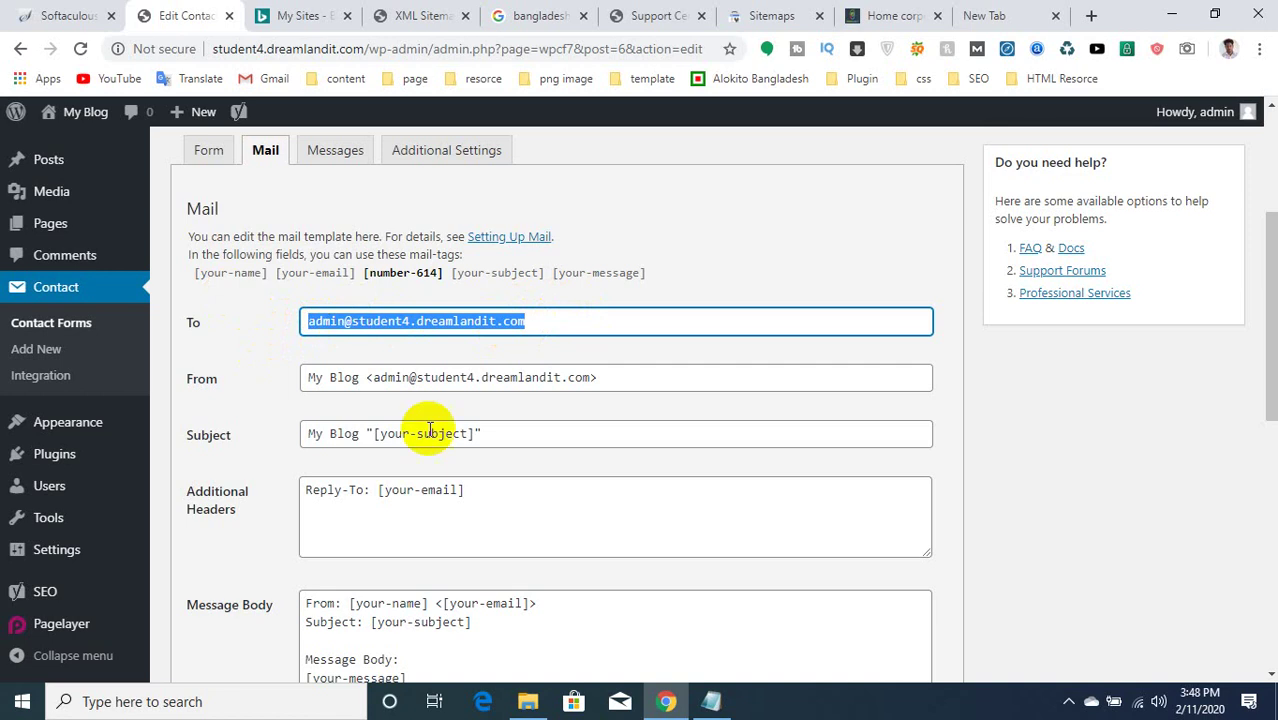
pyautogui.scroll(-2, 267, 439)
pyautogui.scroll(-4, 247, 395)
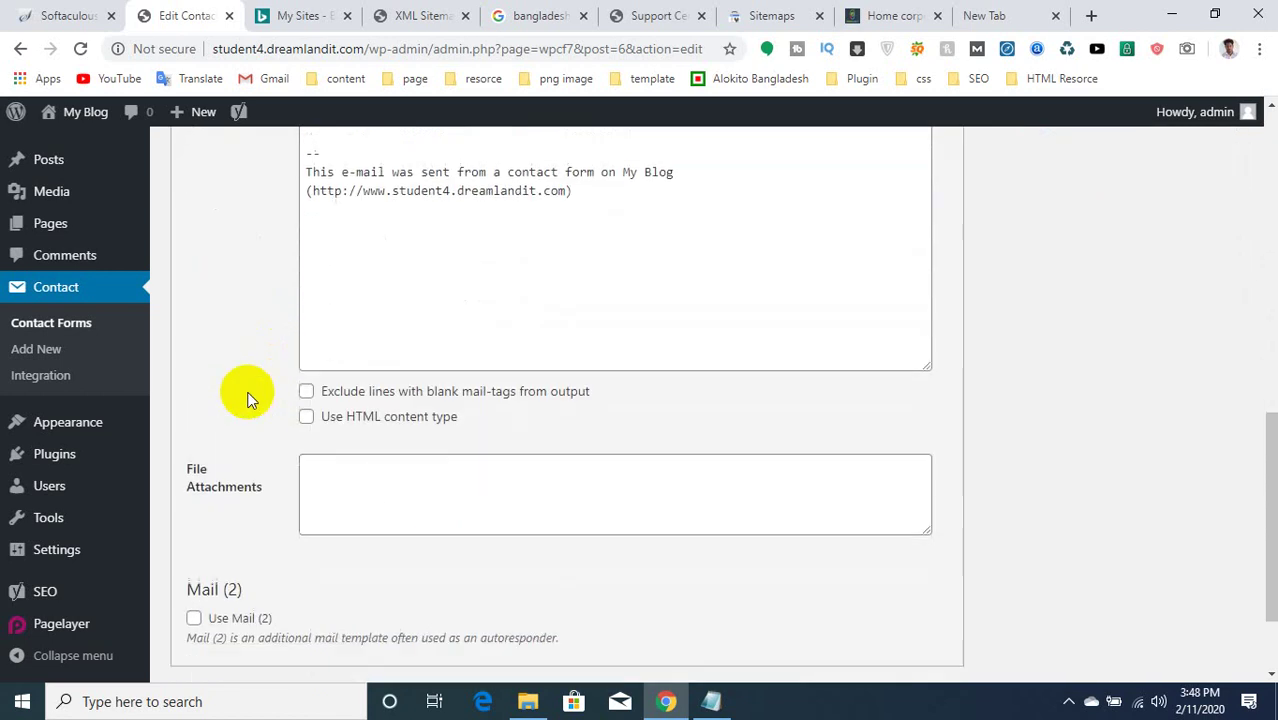
pyautogui.scroll(8, 246, 391)
pyautogui.click(208, 430)
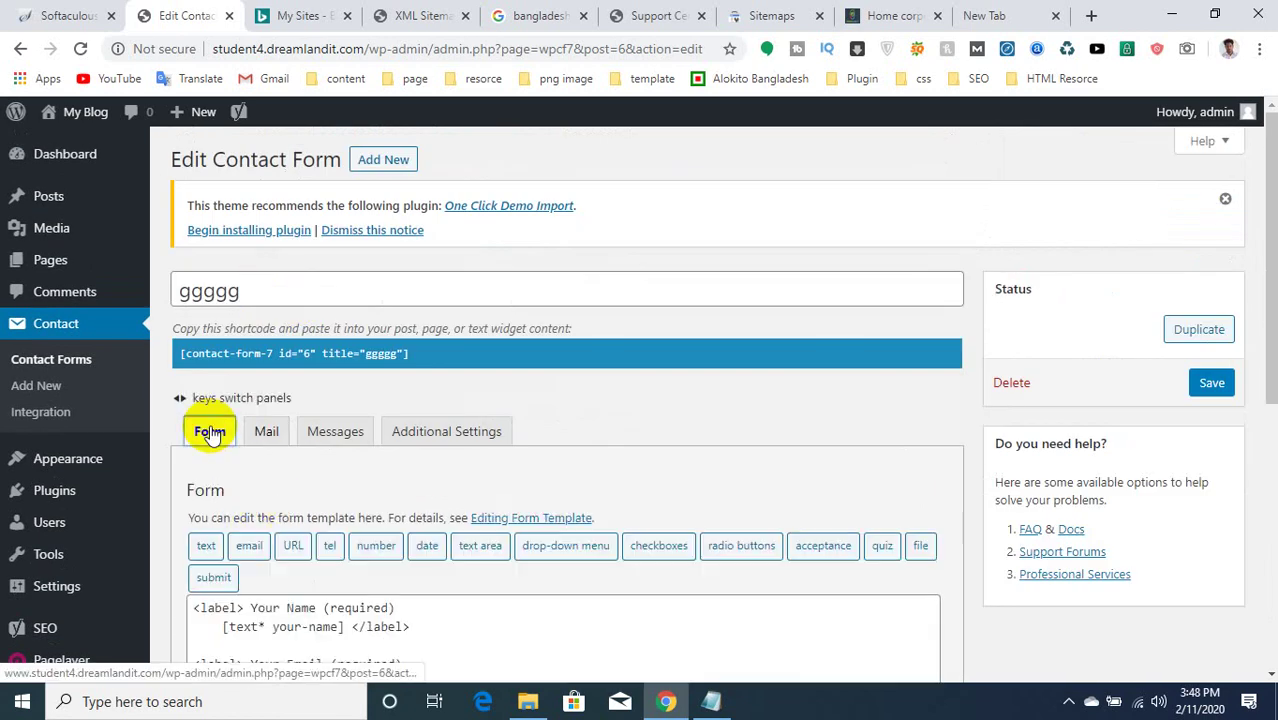
pyautogui.scroll(-4, 562, 380)
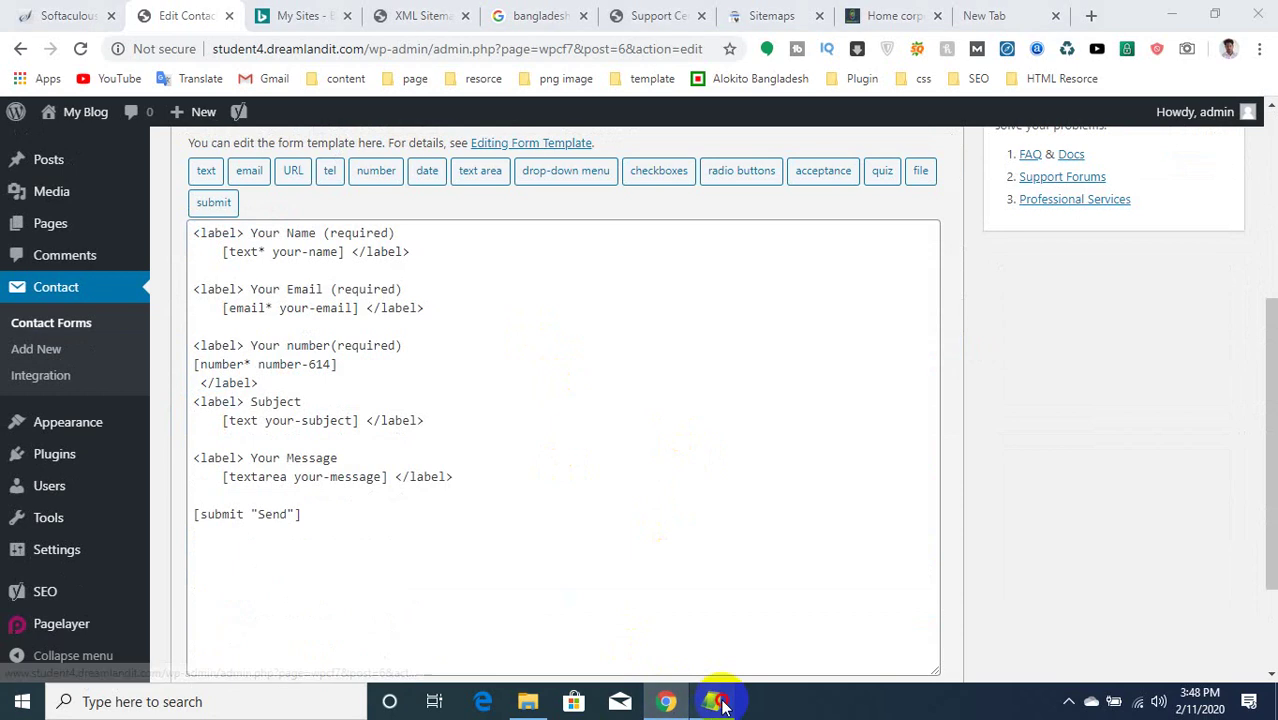
# Look over the plugin list in the Notepad document, highlighting i themes security, Yoast SEO and Contact Forms 7, and return to the browser.
pyautogui.click(716, 700)
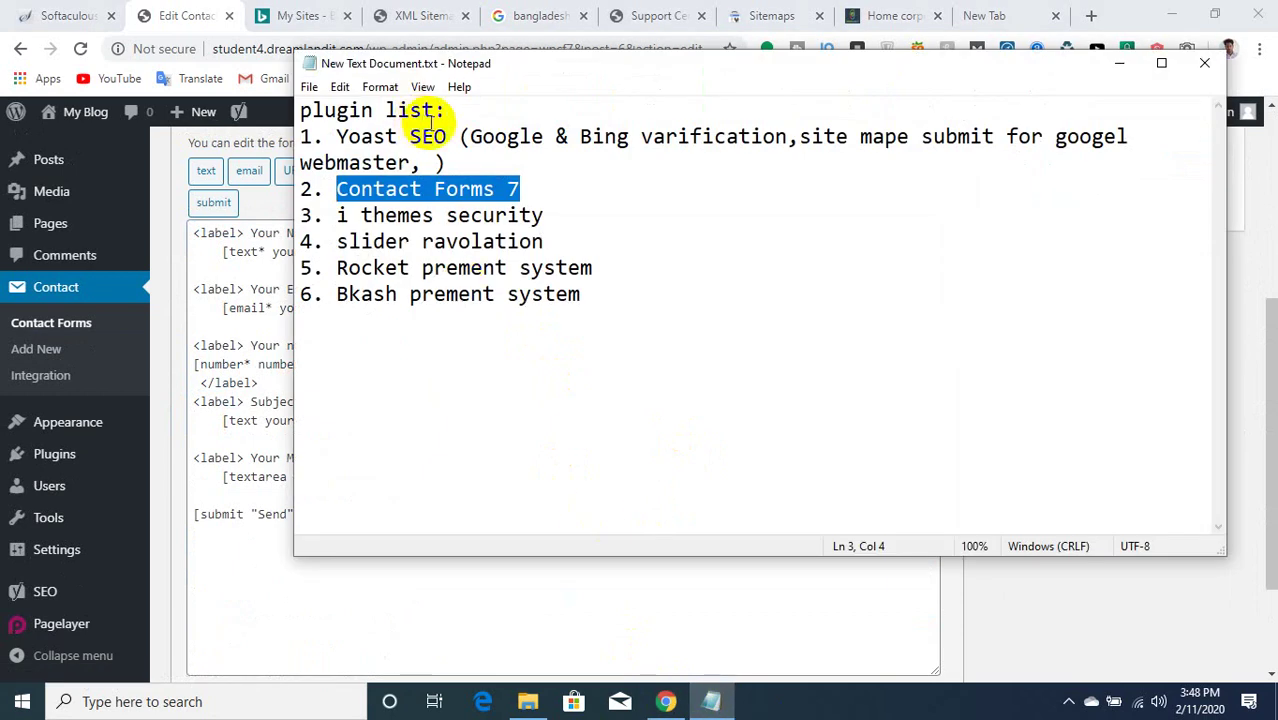
pyautogui.moveTo(338, 215); pyautogui.dragTo(549, 221)
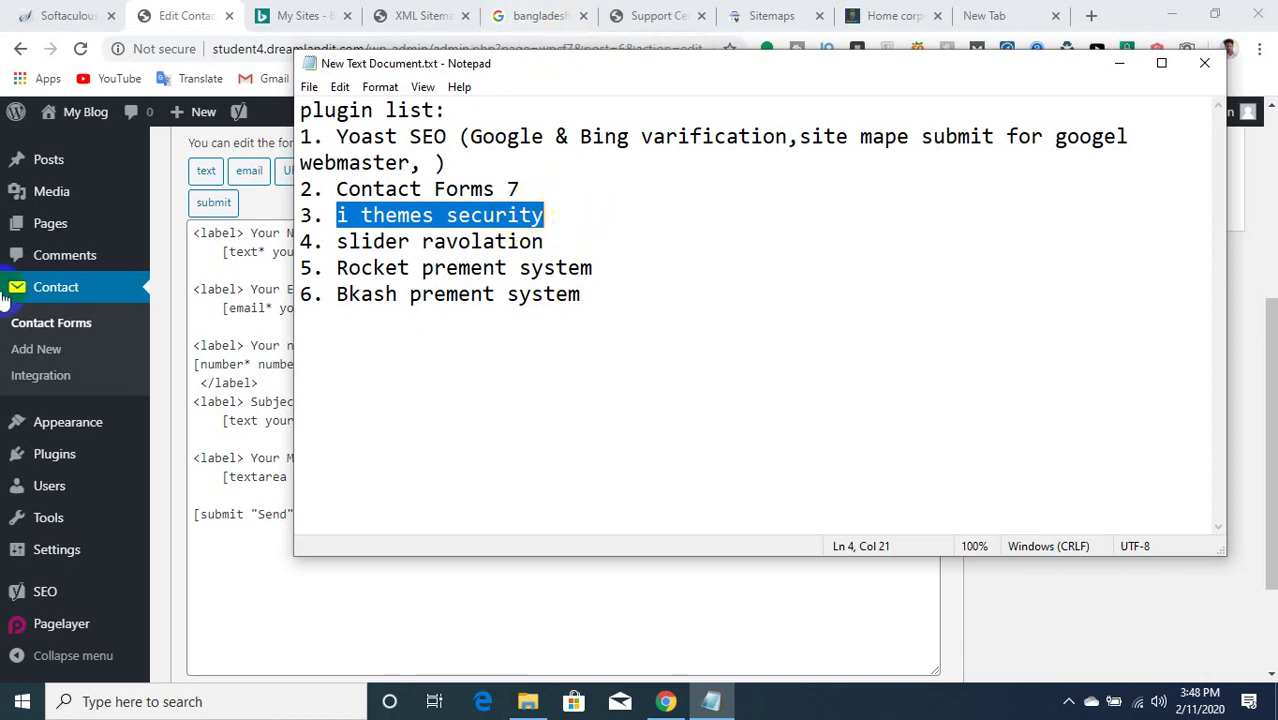
pyautogui.click(341, 115)
pyautogui.moveTo(337, 130); pyautogui.dragTo(432, 136)
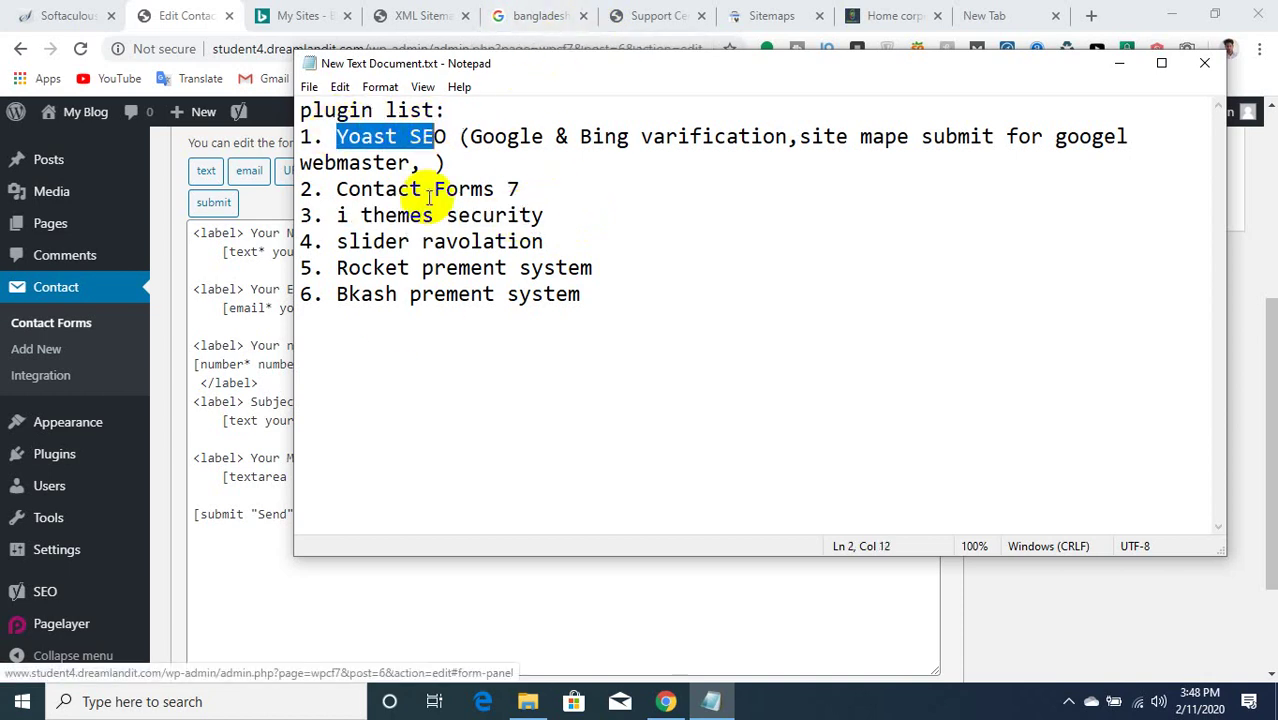
pyautogui.moveTo(340, 189); pyautogui.dragTo(624, 196)
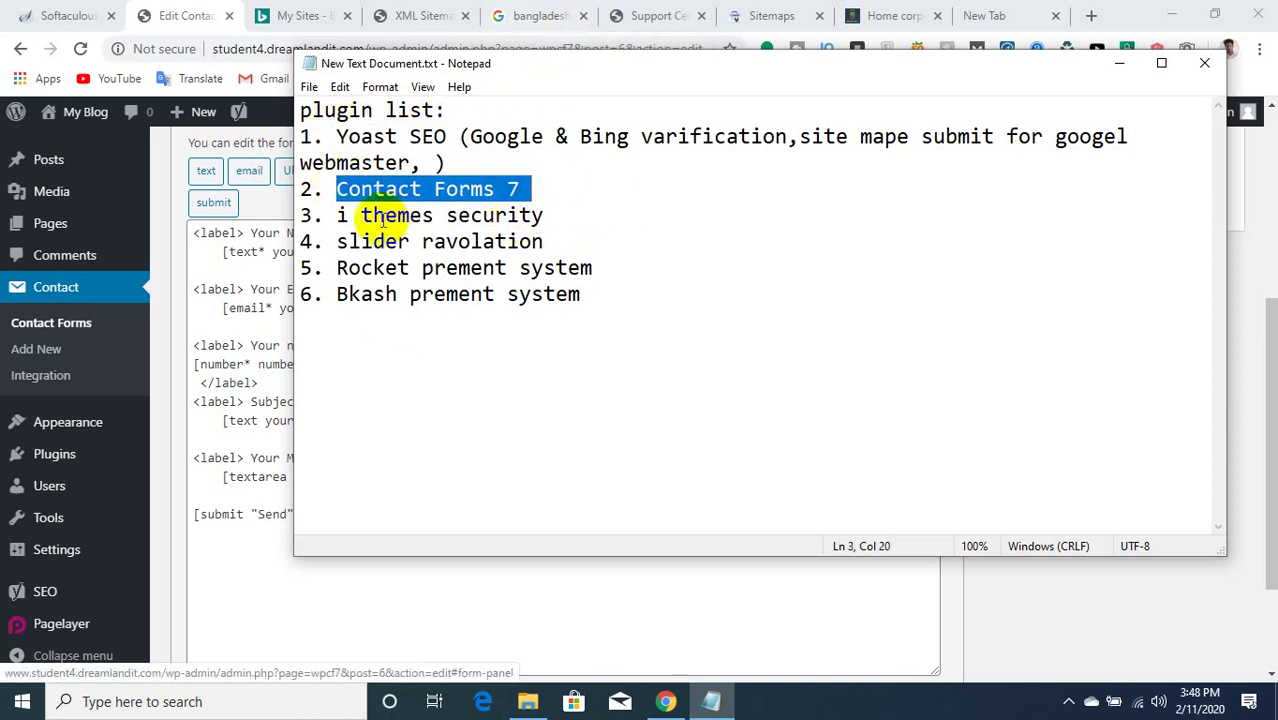
pyautogui.click(200, 321)
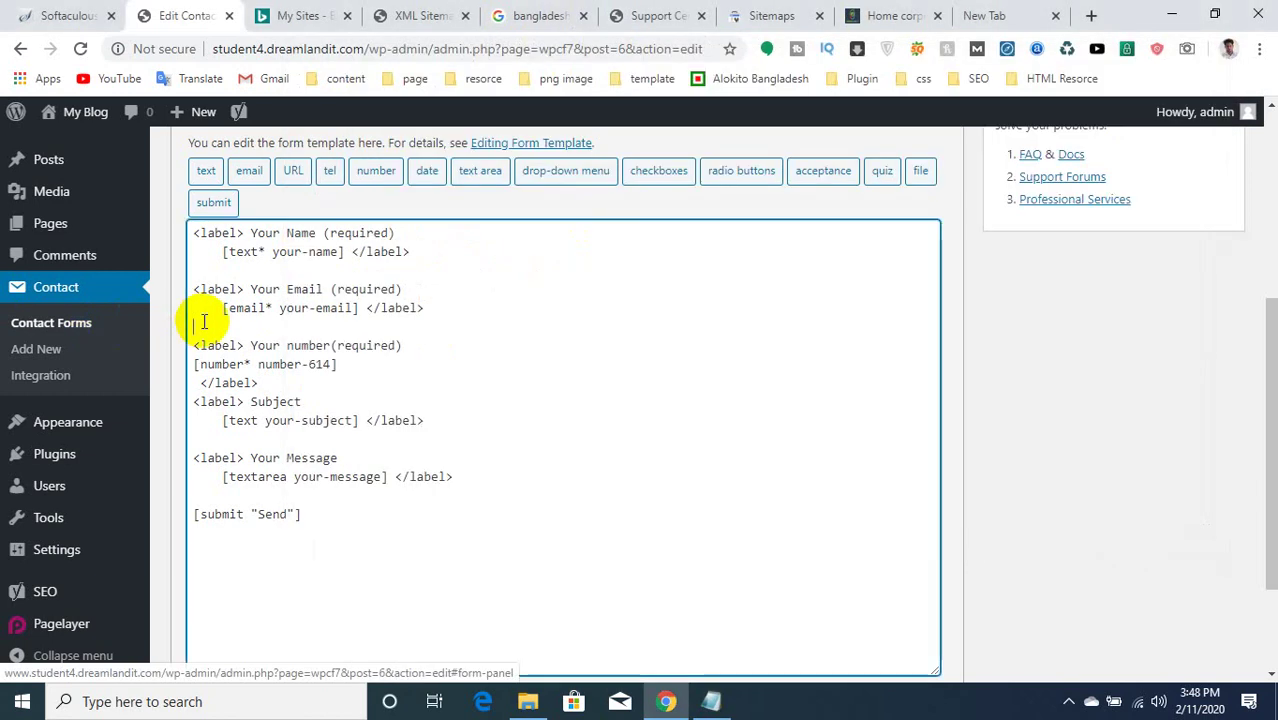
# Open the list of plugins installed on the WordPress site.
pyautogui.moveTo(68, 422)
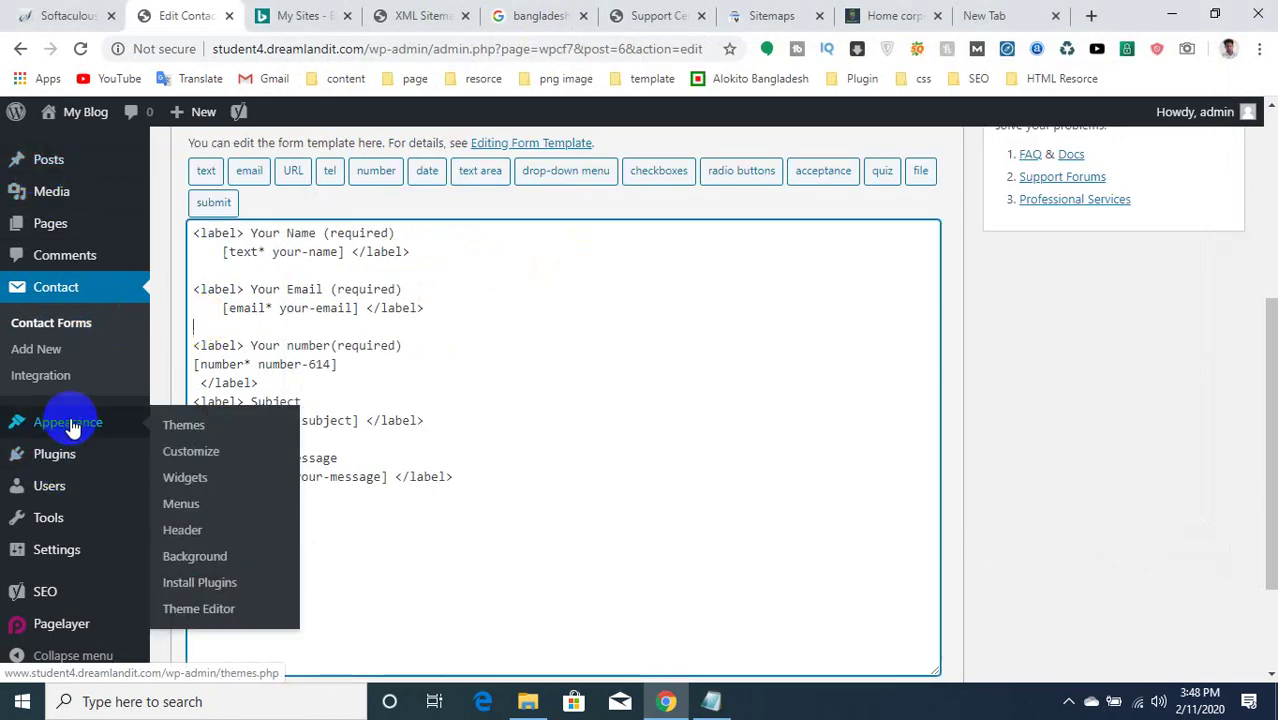
pyautogui.moveTo(68, 455)
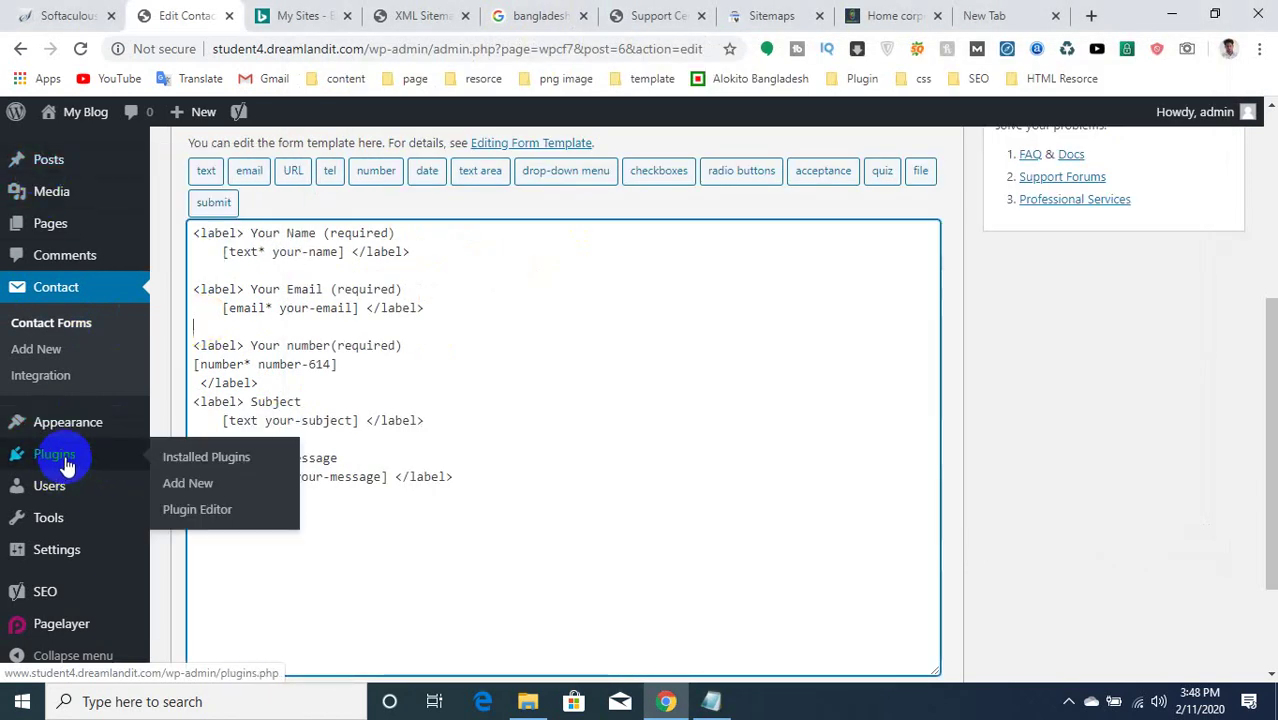
pyautogui.click(235, 467)
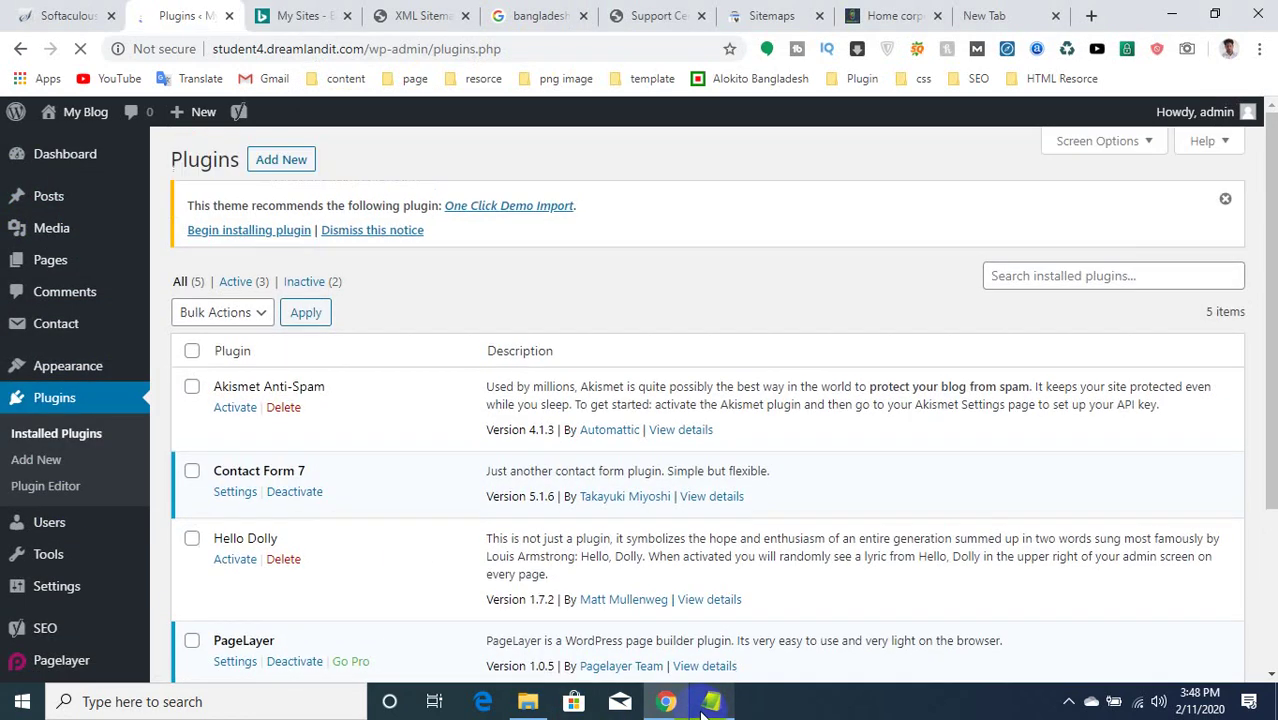
# Copy the plugin name "i themes security" from the Notepad plugin list and return to the browser.
pyautogui.click(705, 705)
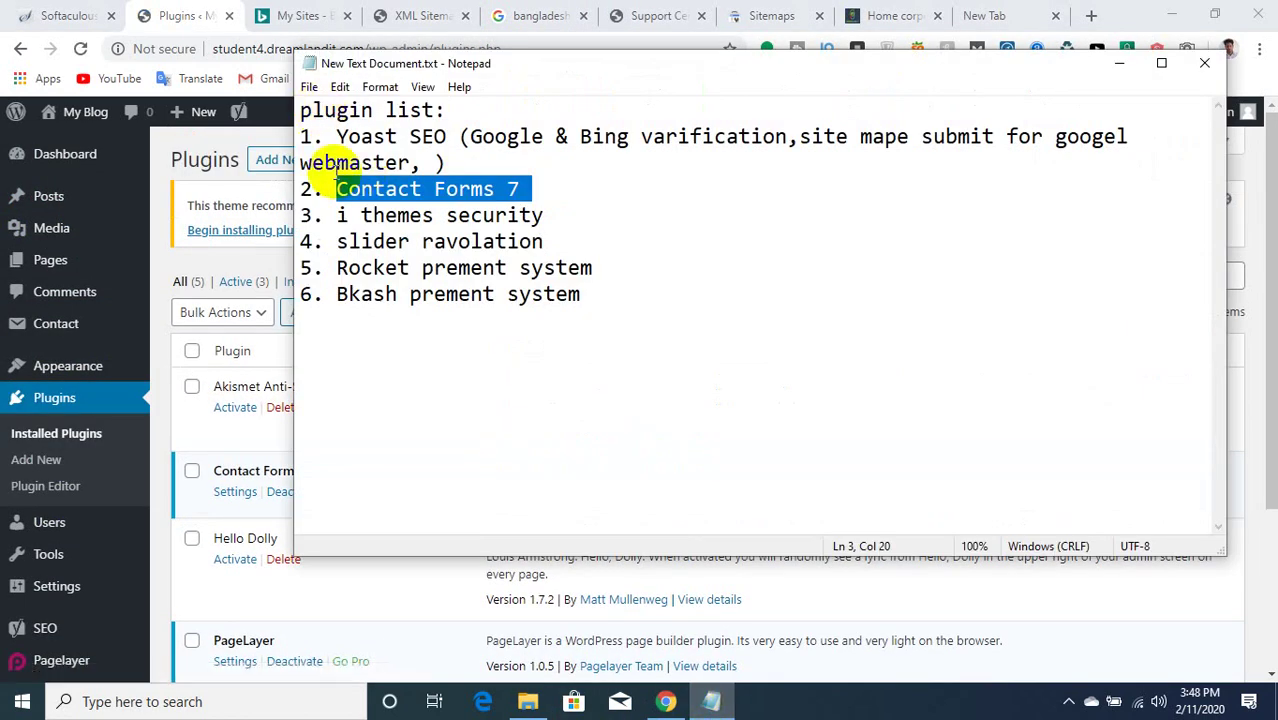
pyautogui.moveTo(340, 216)
pyautogui.mouseDown()
pyautogui.moveTo(528, 214)
pyautogui.moveTo(343, 218)
pyautogui.mouseUp()
pyautogui.click(565, 214)
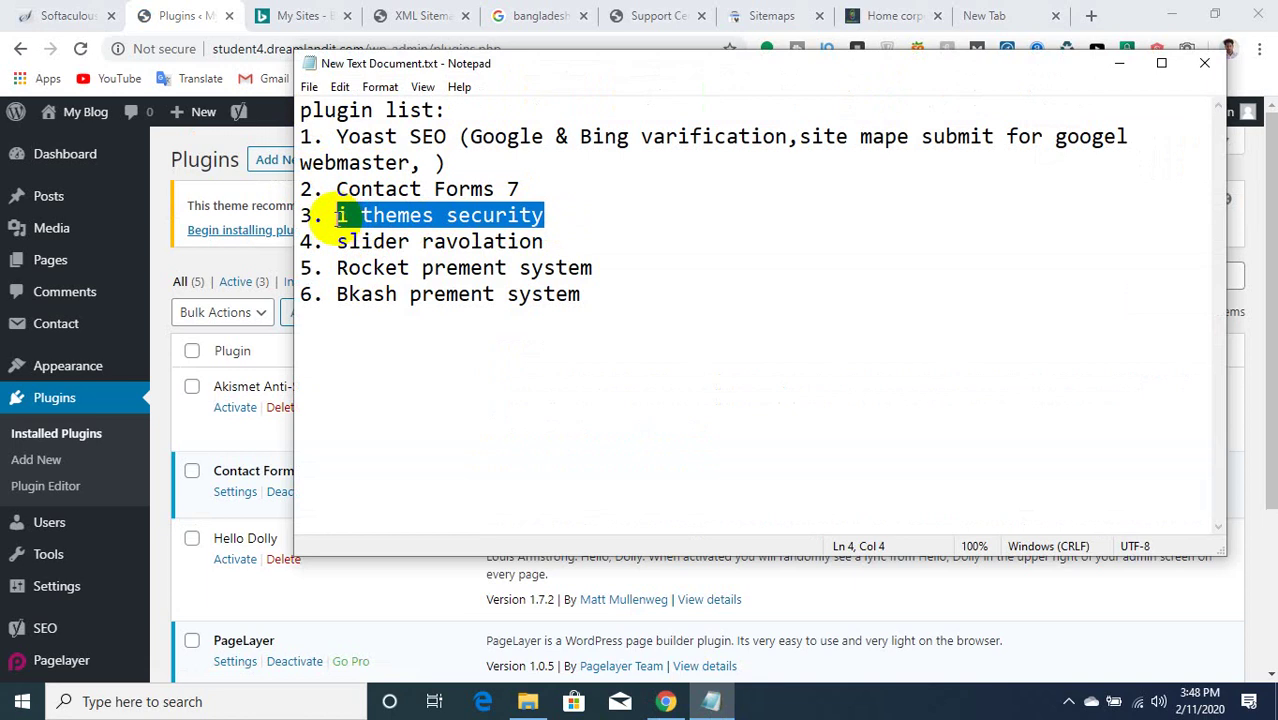
pyautogui.click(177, 271)
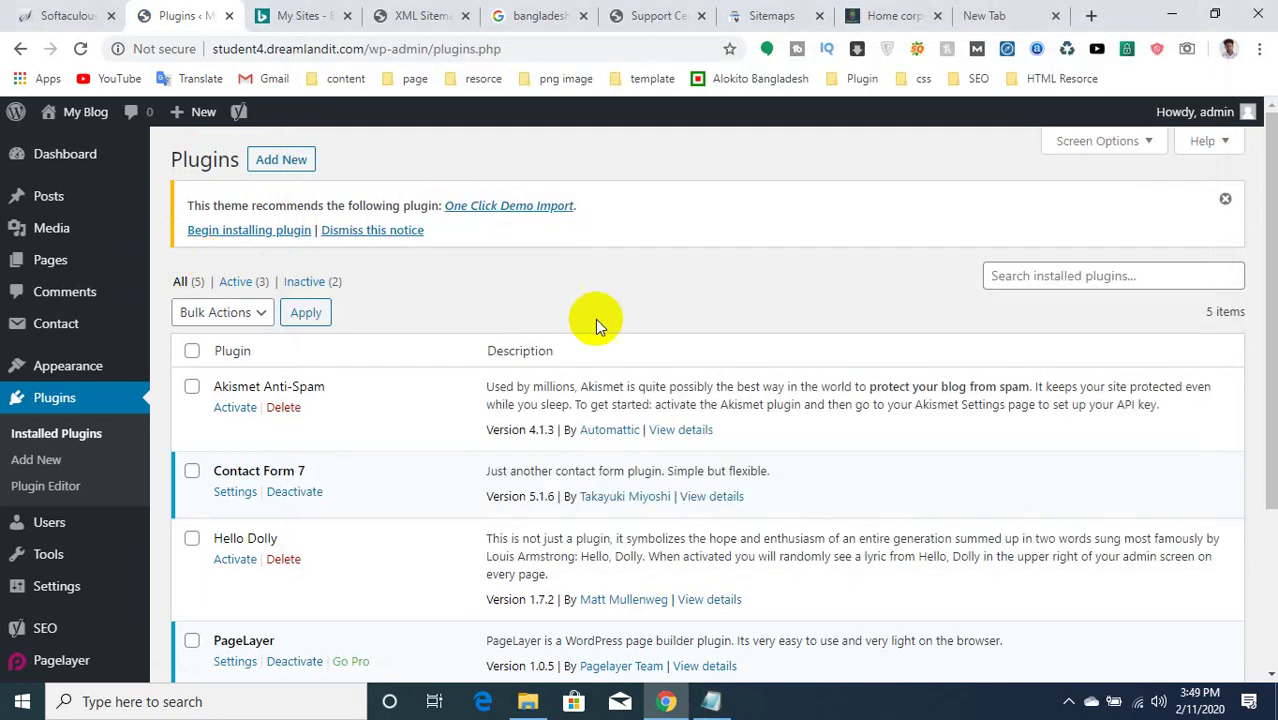
# Search the installed plugins for "i themes security".
pyautogui.click(1020, 288)
pyautogui.press('Down')
pyautogui.press('Return')
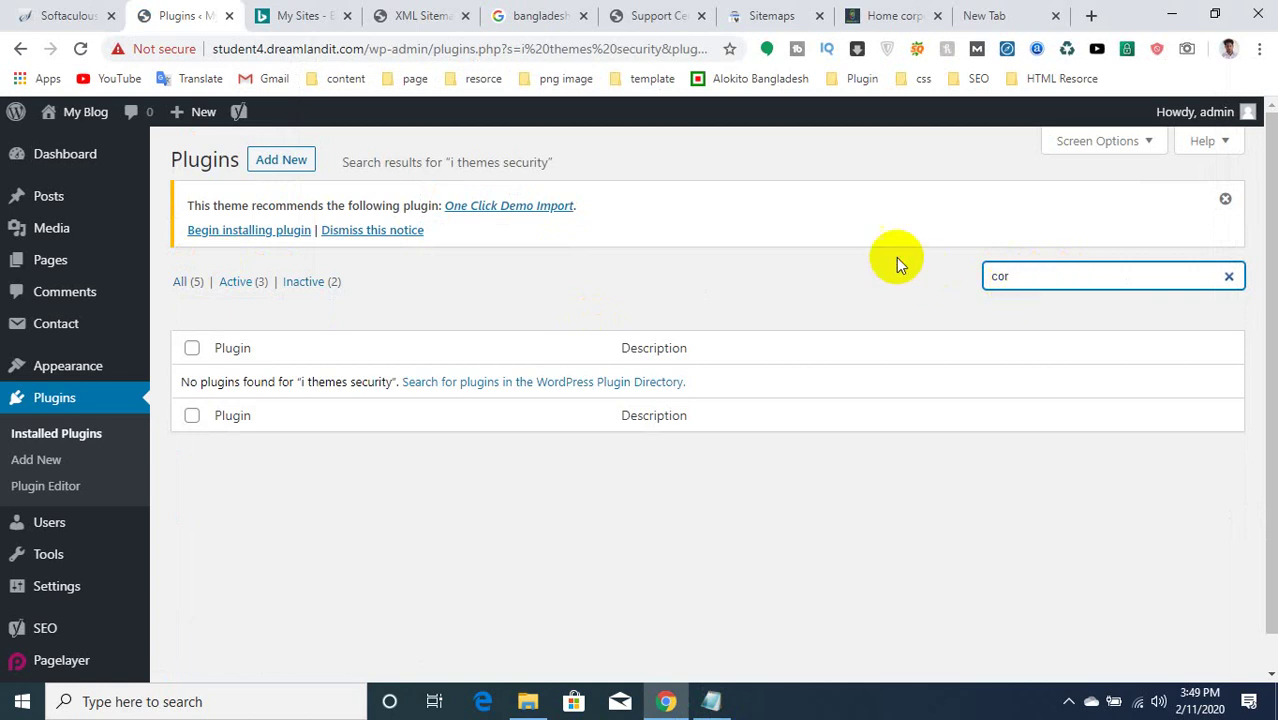
pyautogui.click(939, 322)
pyautogui.click(1012, 277)
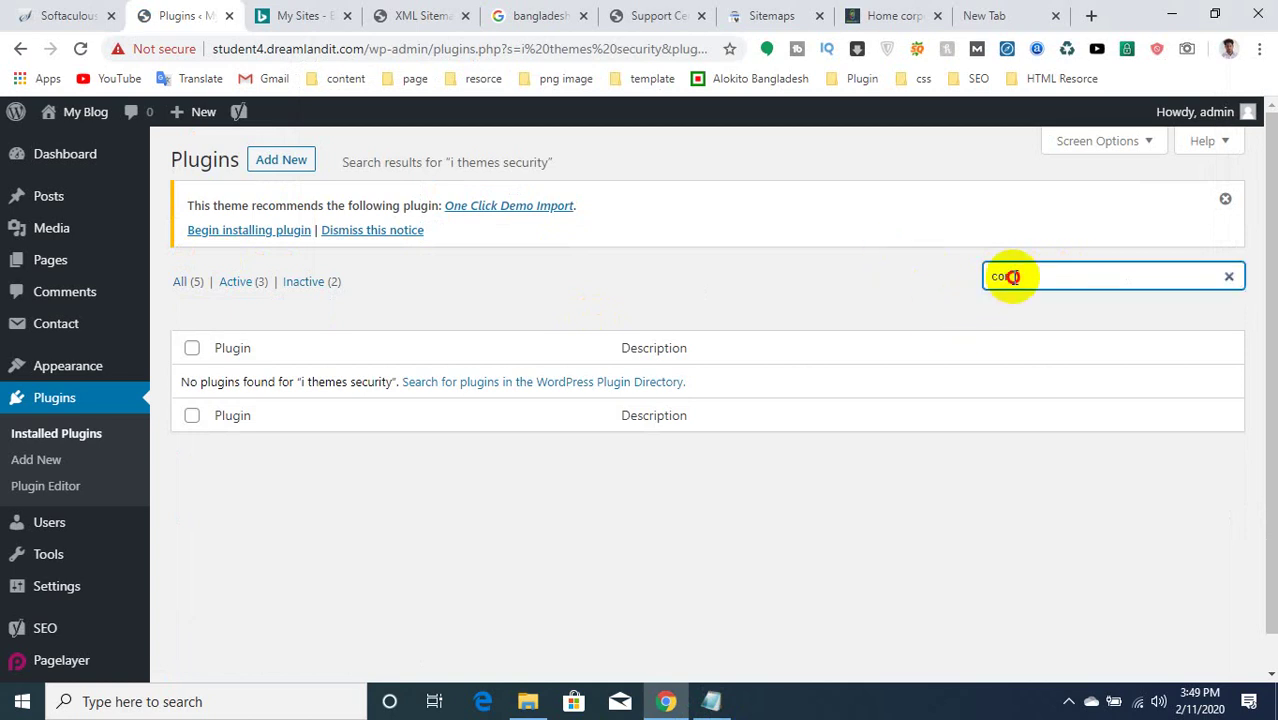
pyautogui.click(1229, 277)
pyautogui.click(1061, 276)
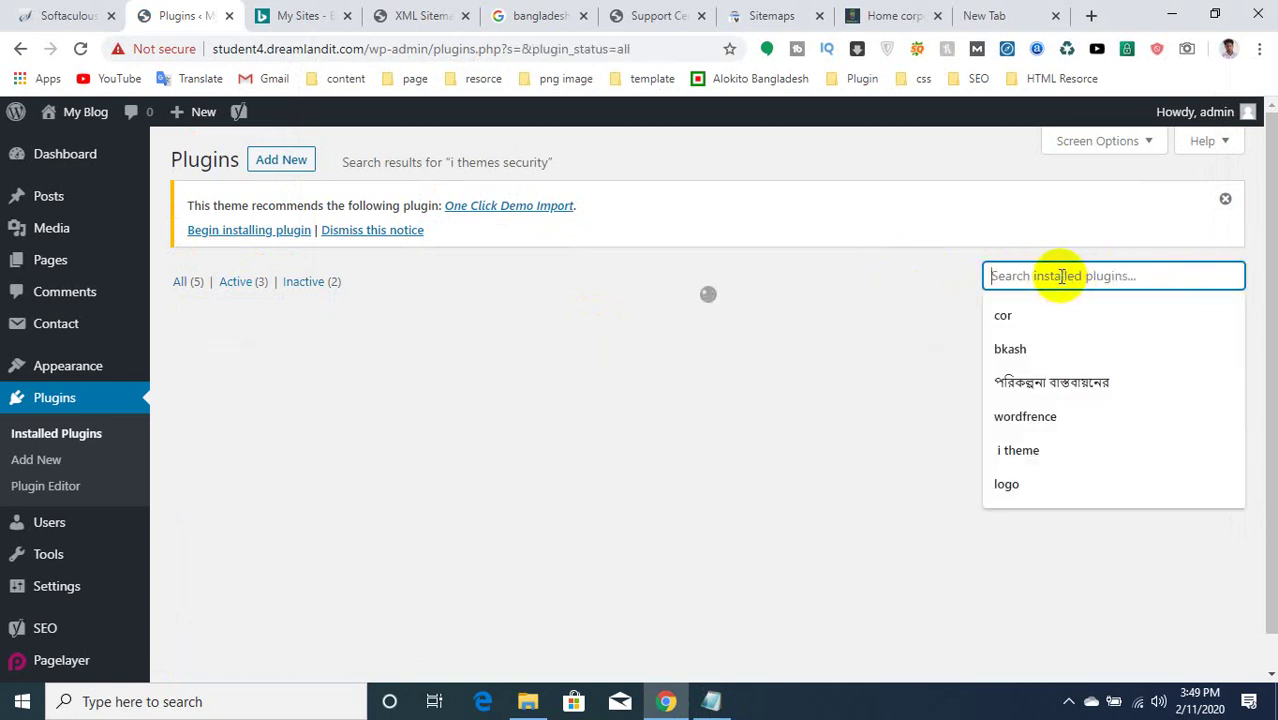
pyautogui.write('i themes security')
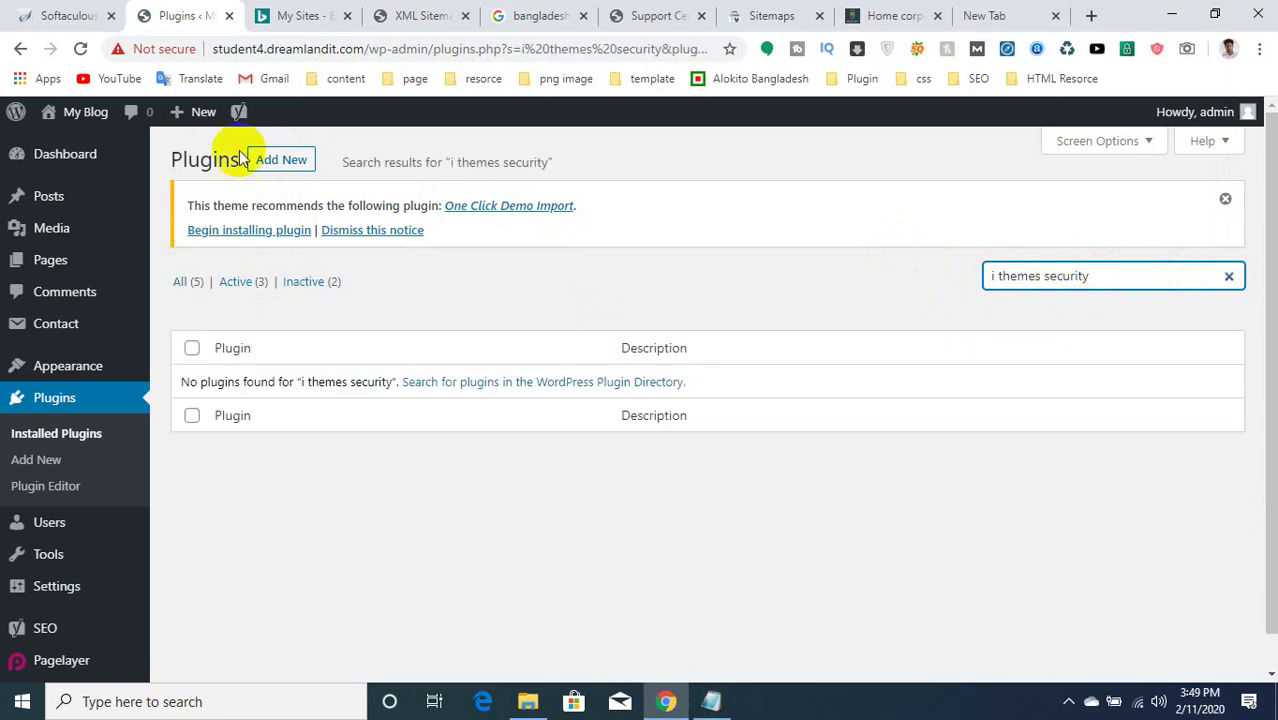
# Search the new plugins for "i themes security" and install and activate the iThemes Security plugin.
pyautogui.click(278, 158)
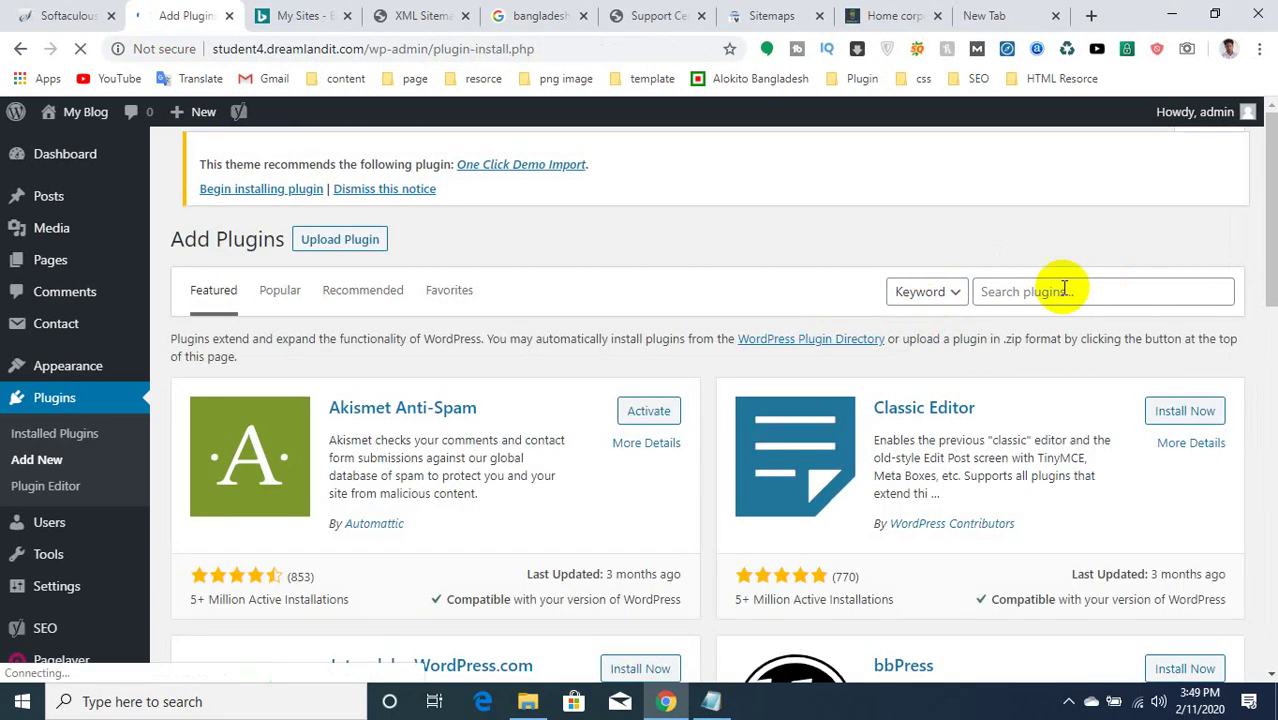
pyautogui.click(1056, 288)
pyautogui.write('i themes security')
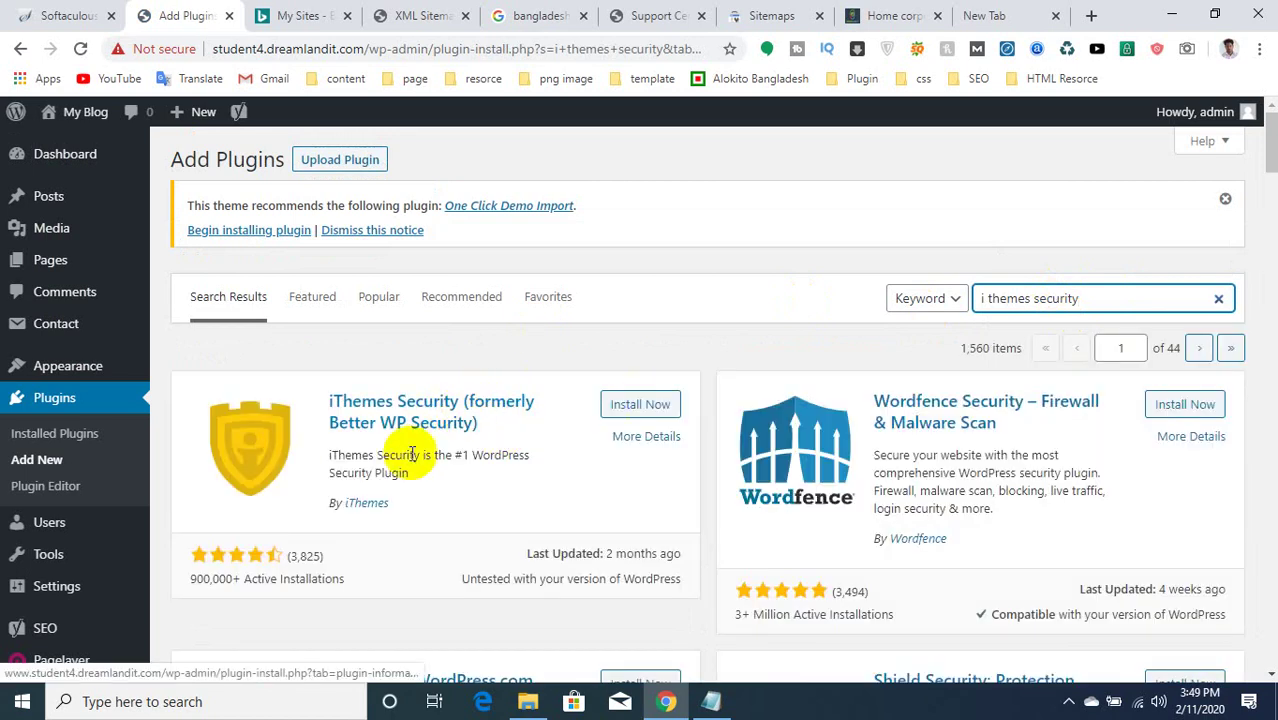
pyautogui.click(636, 405)
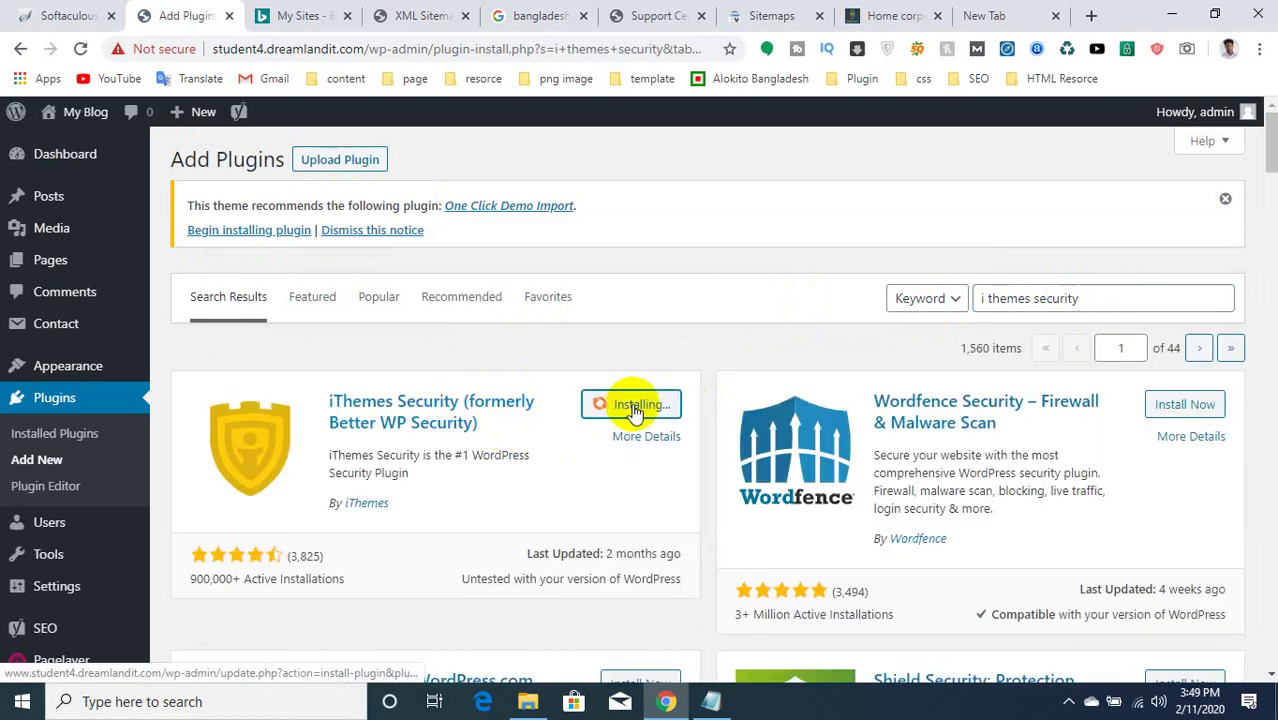
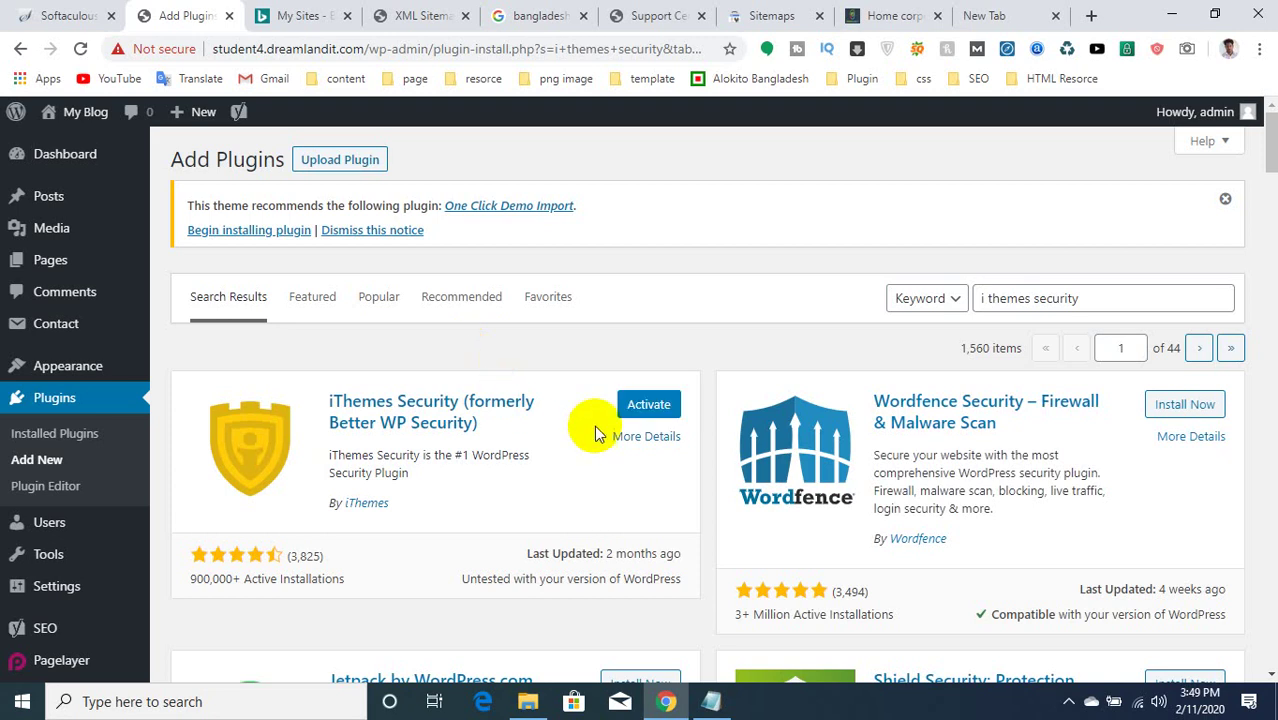
pyautogui.click(640, 410)
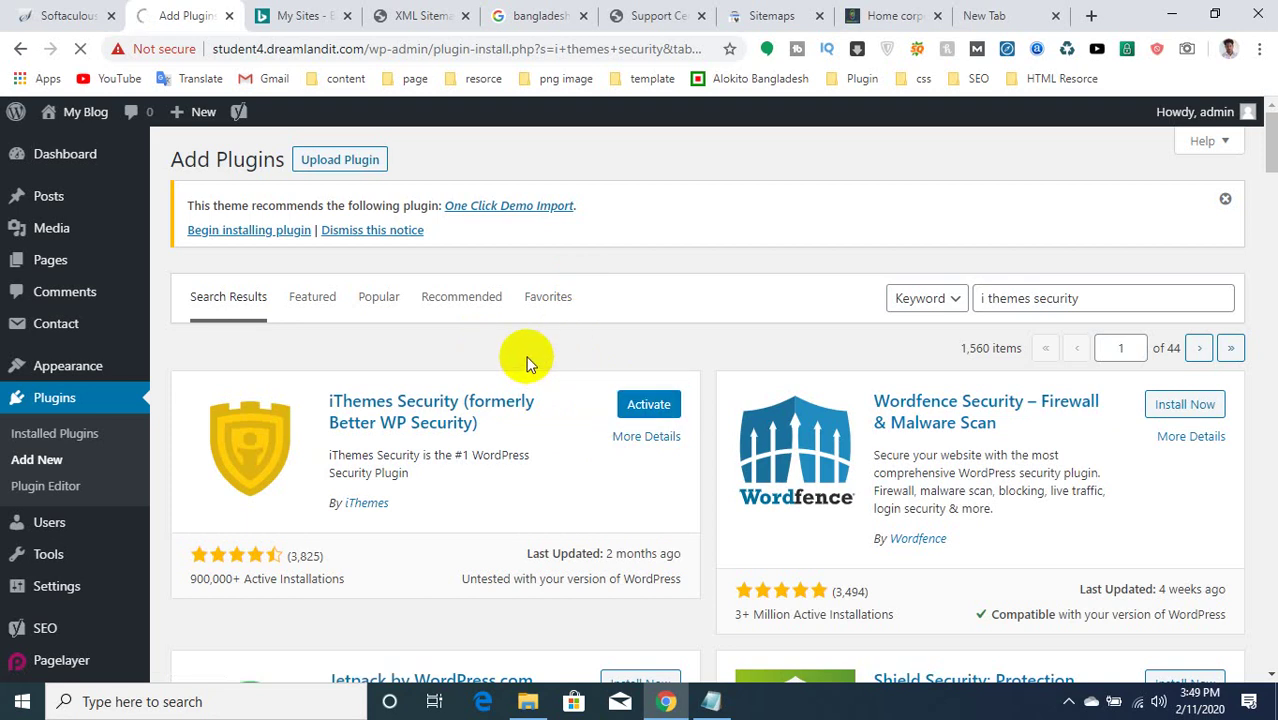
# Close the browser tabs for Bing Webmaster, the XML sitemap, the Google search, the support page and the Search Console sitemaps.
pyautogui.click(300, 15)
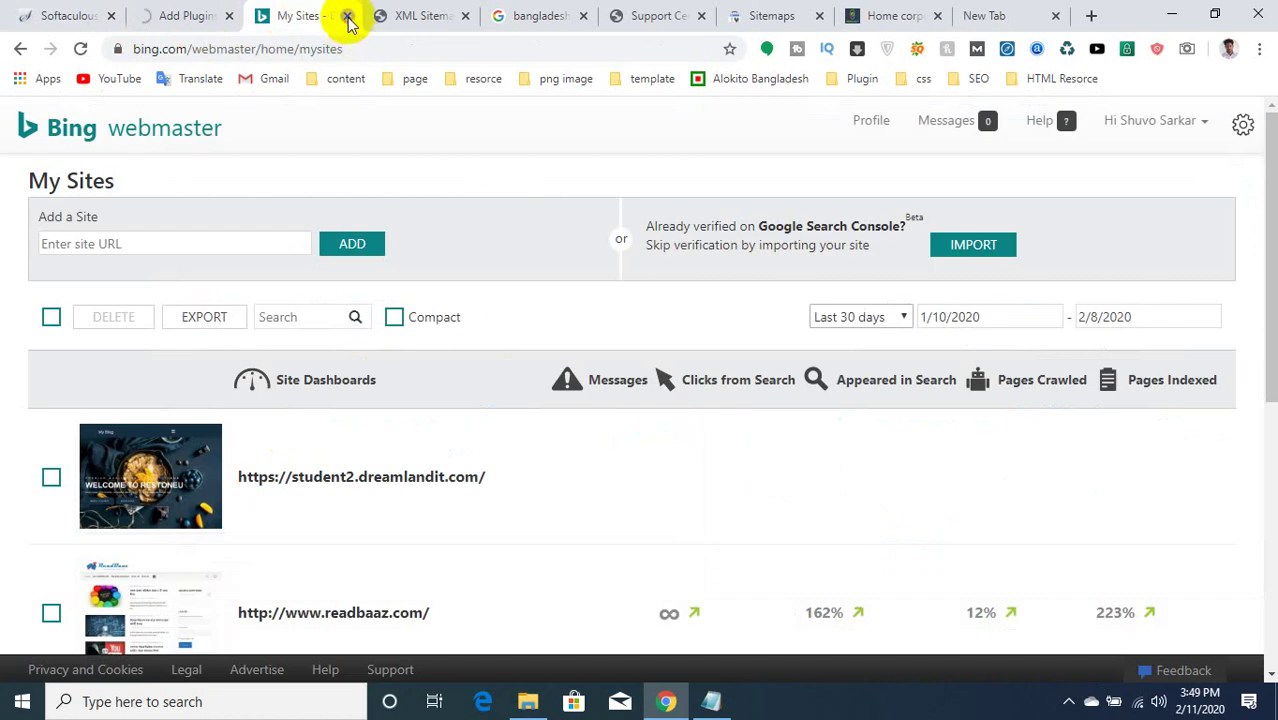
pyautogui.click(347, 16)
pyautogui.click(347, 16)
pyautogui.click(347, 16)
pyautogui.click(347, 16)
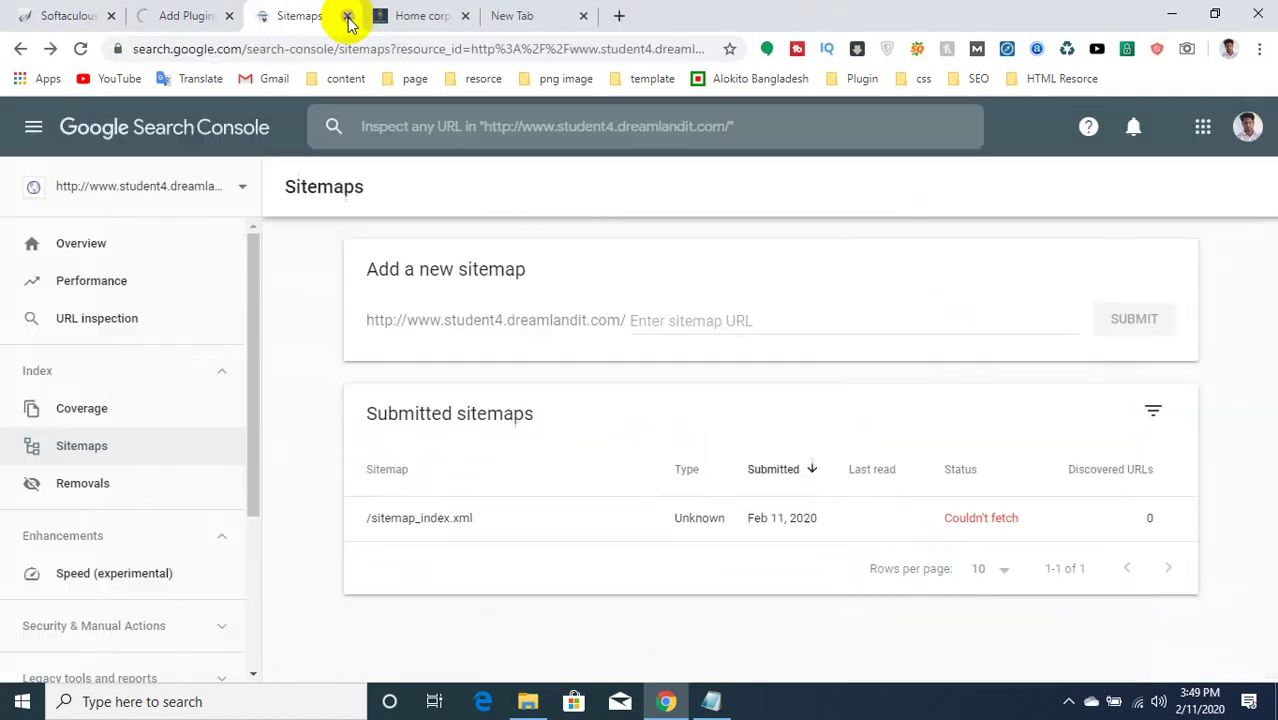
pyautogui.click(347, 16)
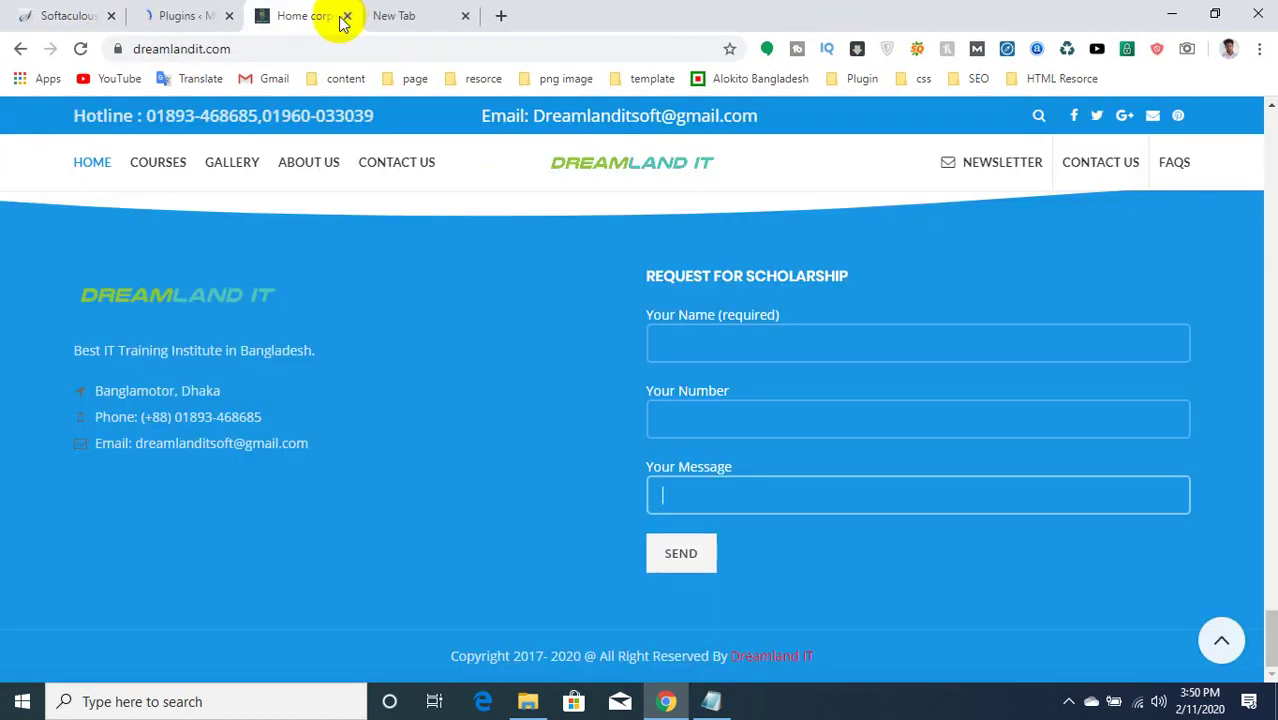
# Close the blank browser tab, return to the WordPress plugins page and locate iThemes Security among the installed plugins.
pyautogui.click(405, 15)
pyautogui.click(465, 15)
pyautogui.click(226, 10)
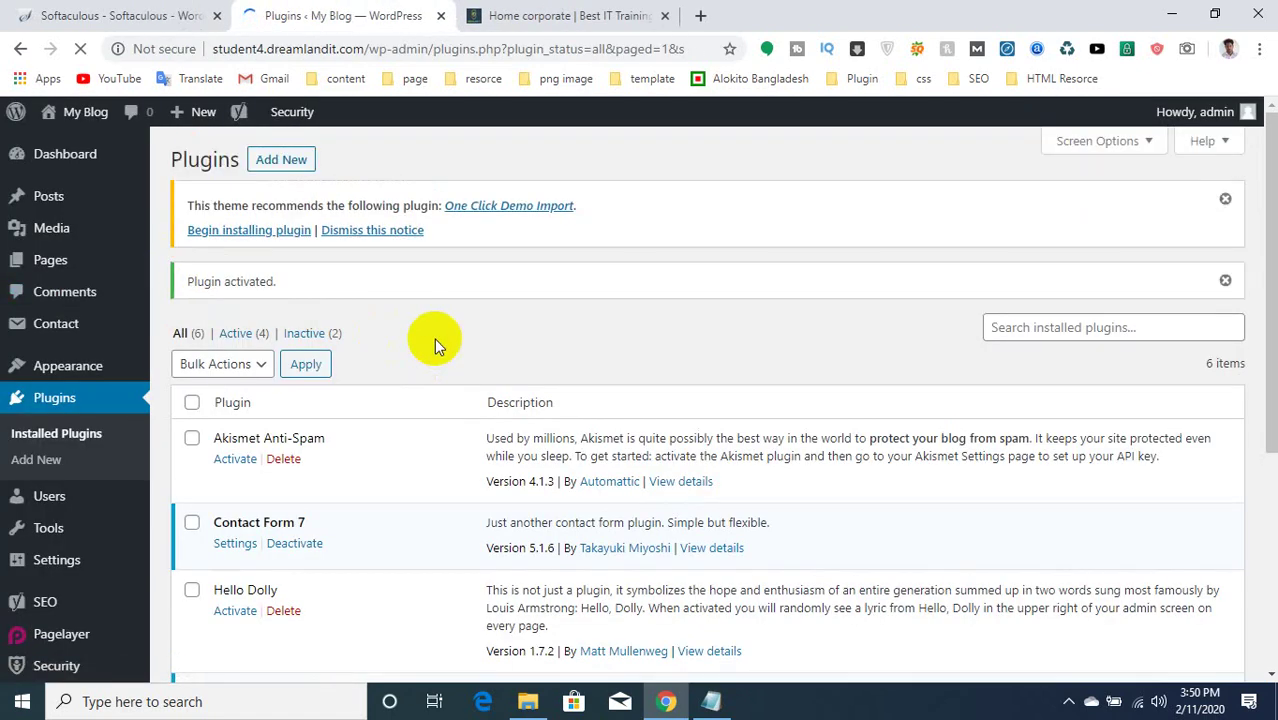
pyautogui.scroll(-3, 394, 251)
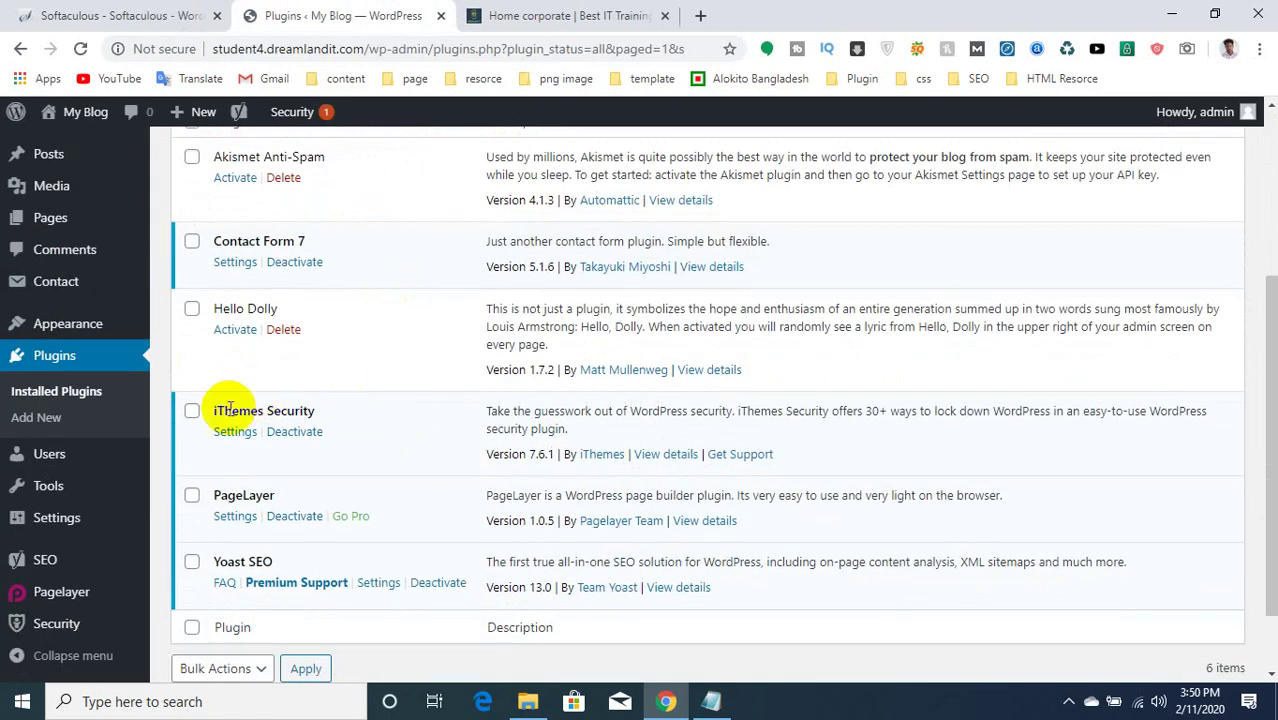
pyautogui.moveTo(230, 407); pyautogui.dragTo(309, 410)
pyautogui.click(351, 423)
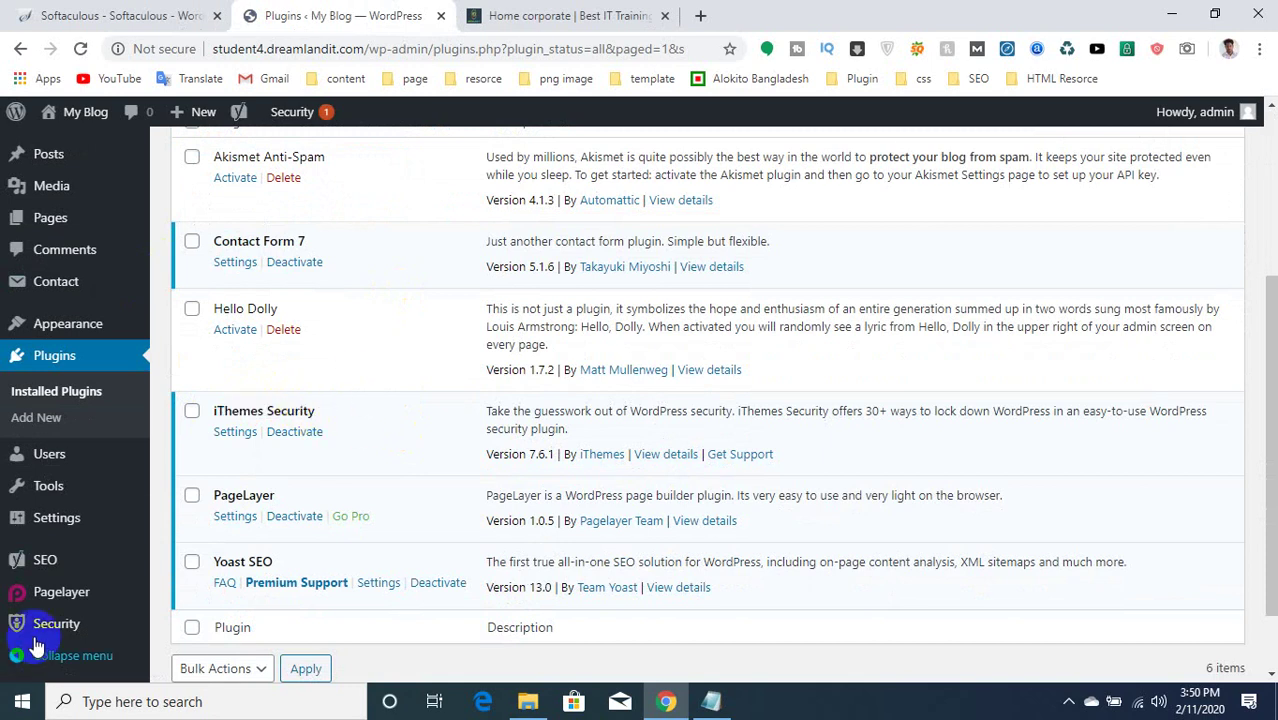
# Open the iThemes Security settings and run Secure Site in the Security Check, leaving Security Check Pro disabled.
pyautogui.moveTo(43, 638)
pyautogui.click(188, 546)
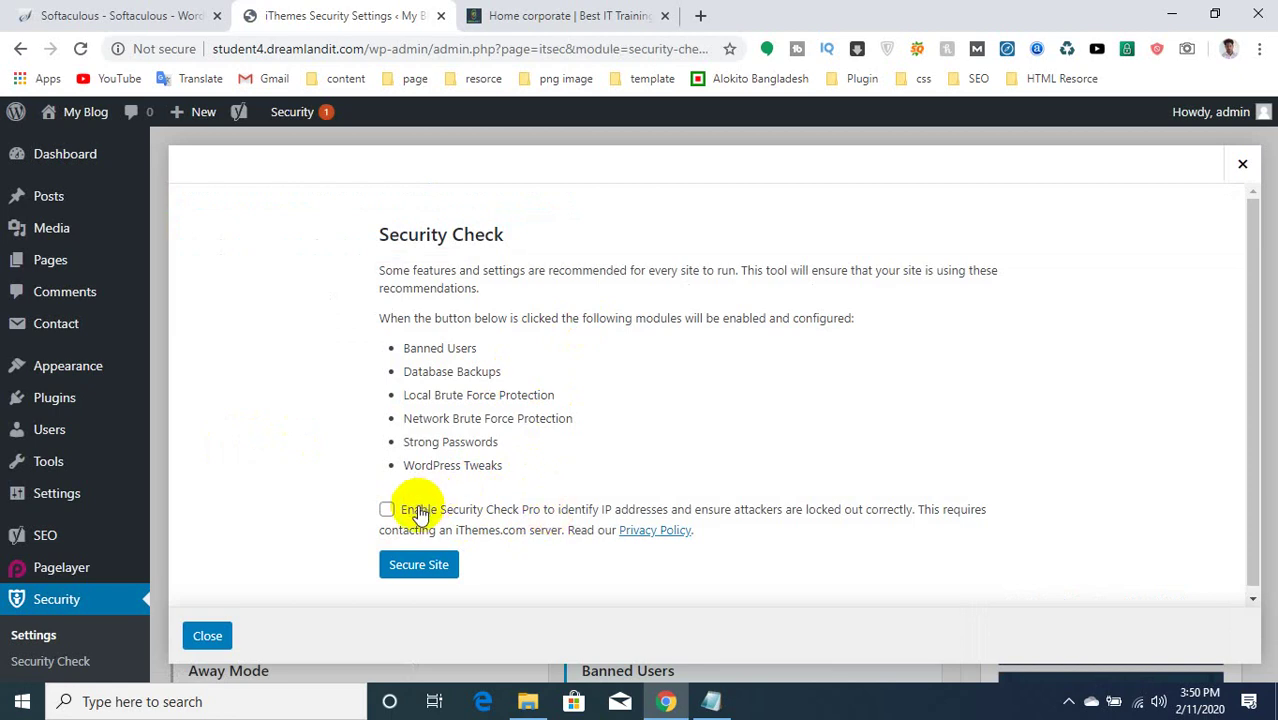
pyautogui.click(414, 565)
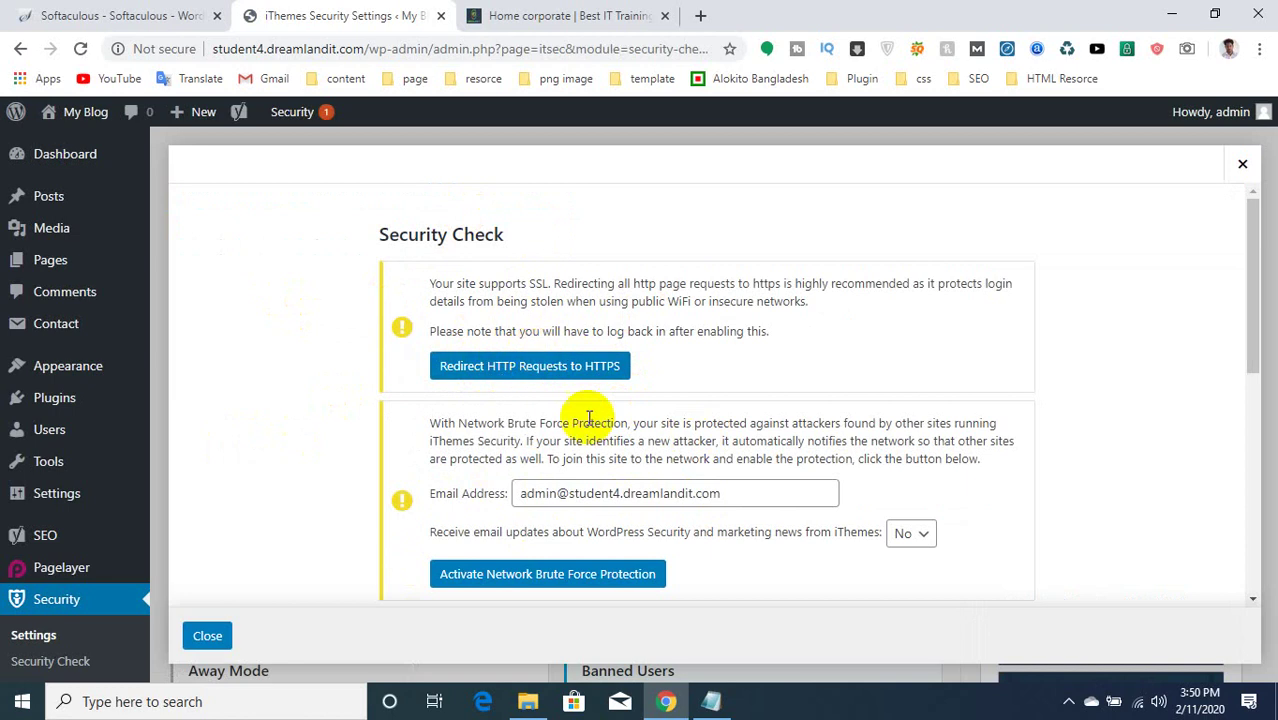
# Activate Network Brute Force Protection with the prefilled email address, review the check results and close the Security Check.
pyautogui.scroll(-2, 522, 531)
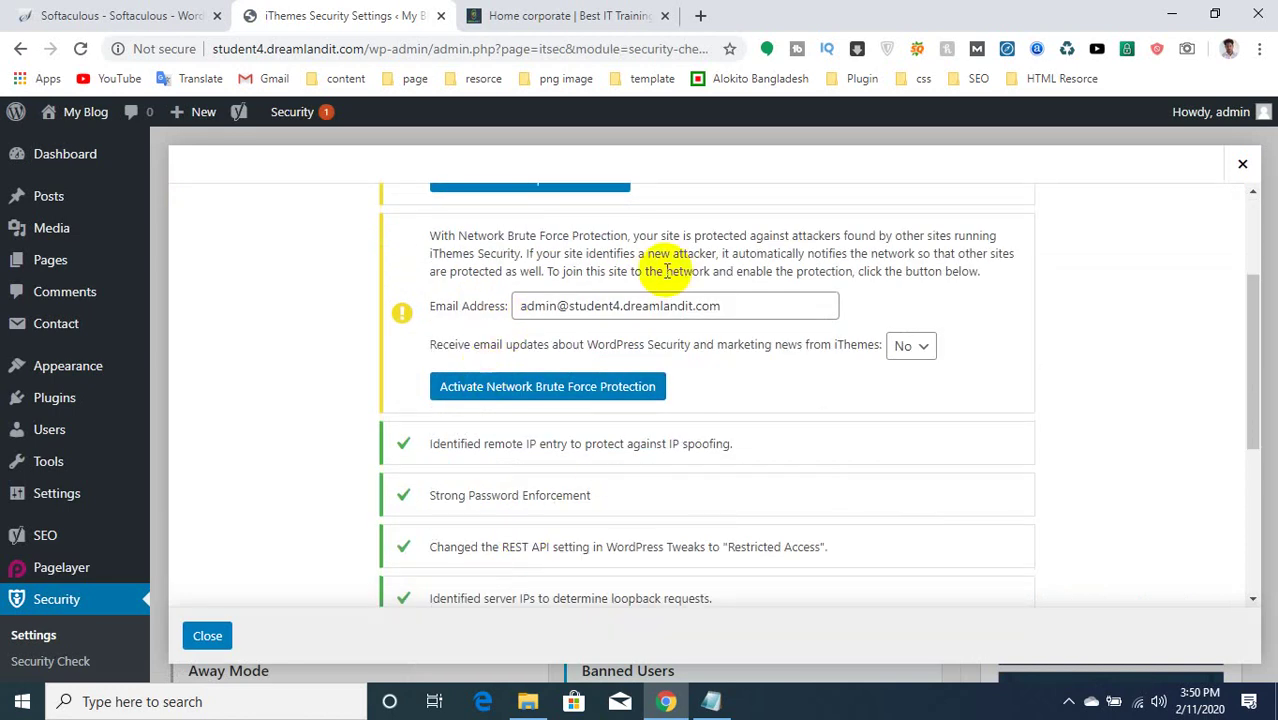
pyautogui.tripleClick(736, 306)
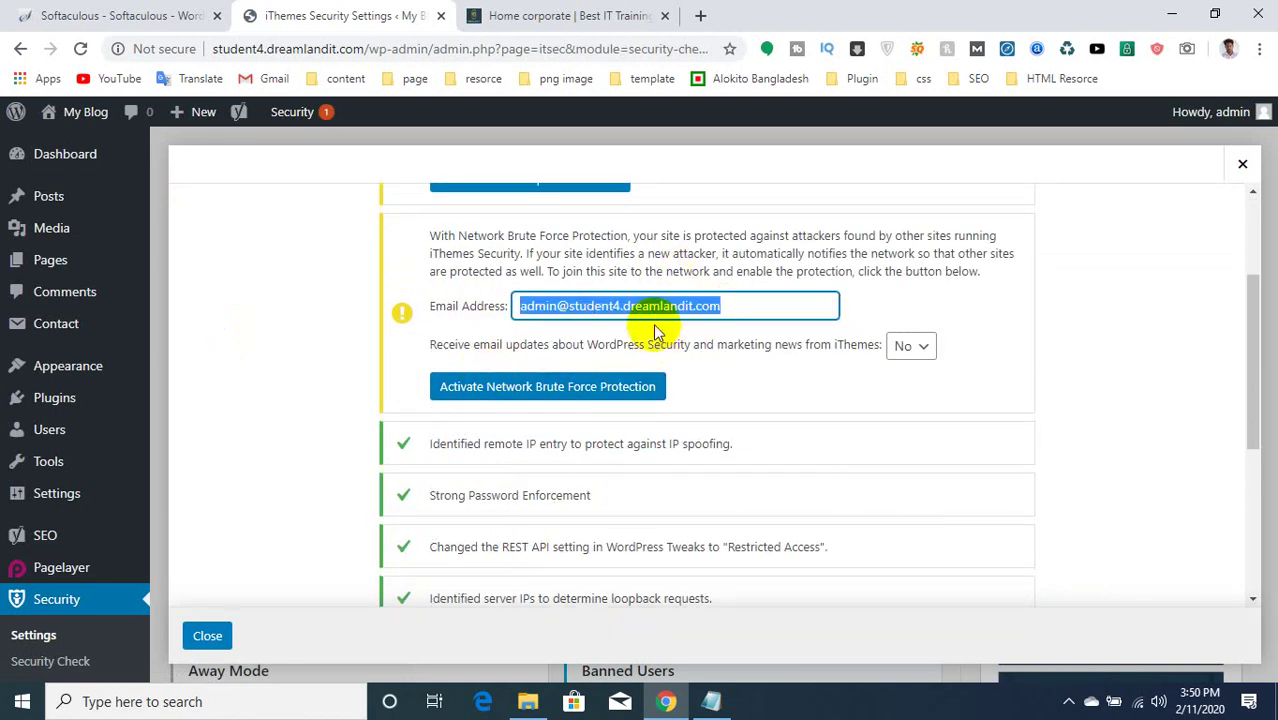
pyautogui.click(500, 388)
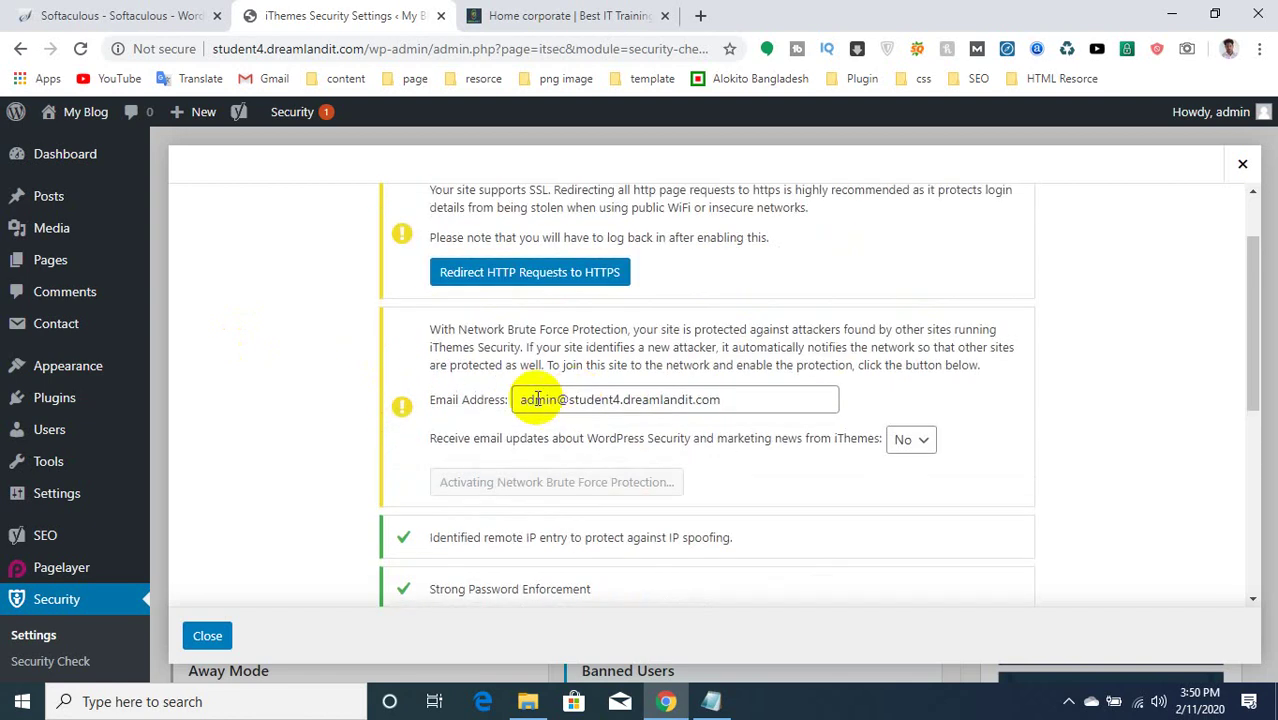
pyautogui.scroll(1, 585, 355)
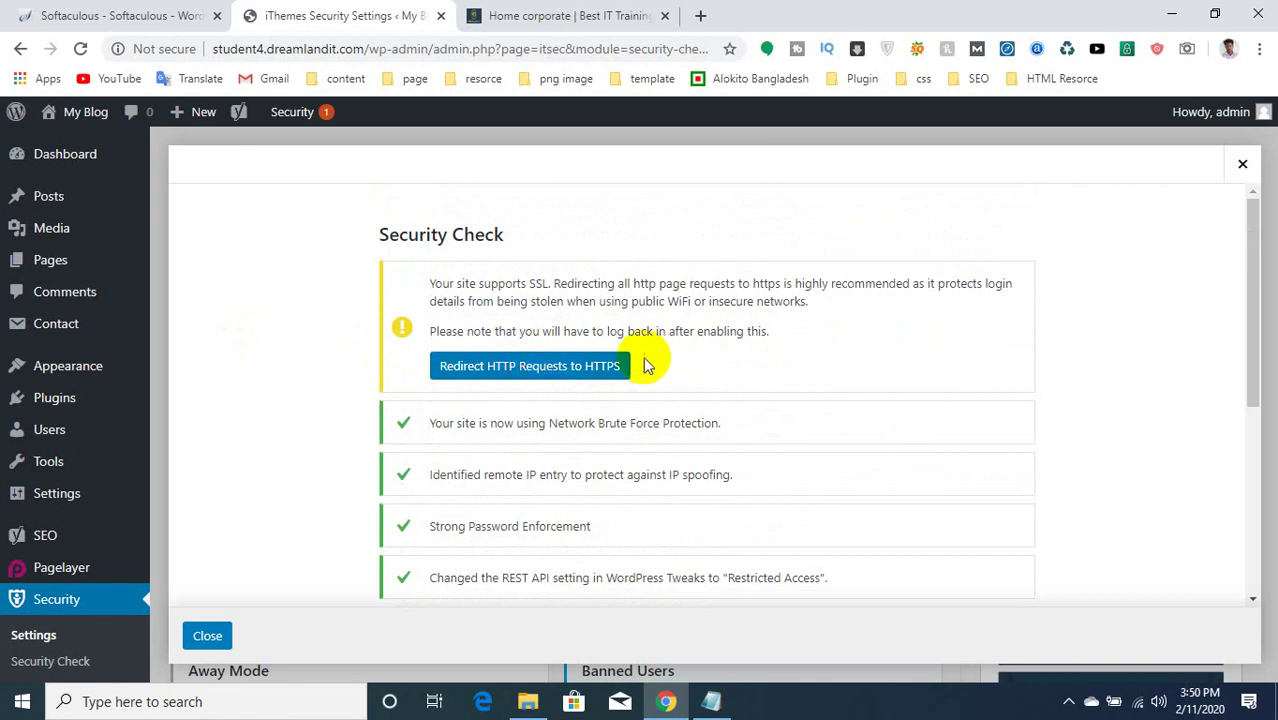
pyautogui.scroll(-4, 665, 350)
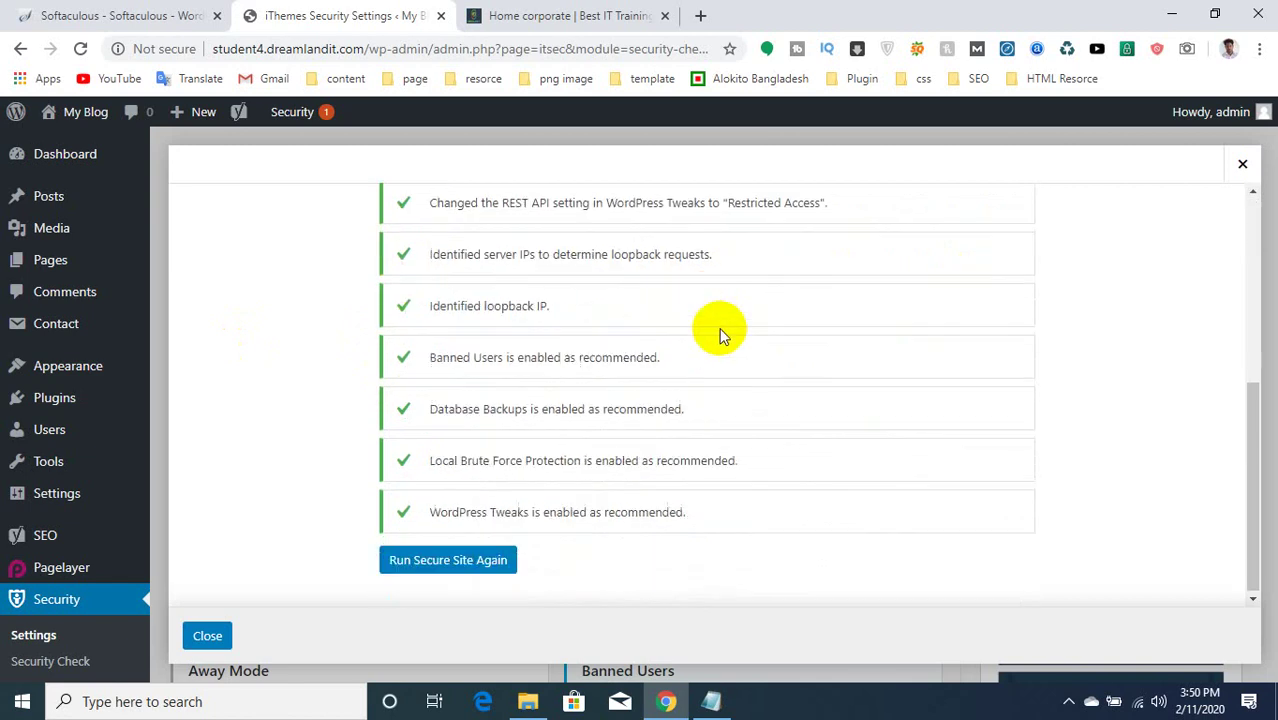
pyautogui.click(225, 634)
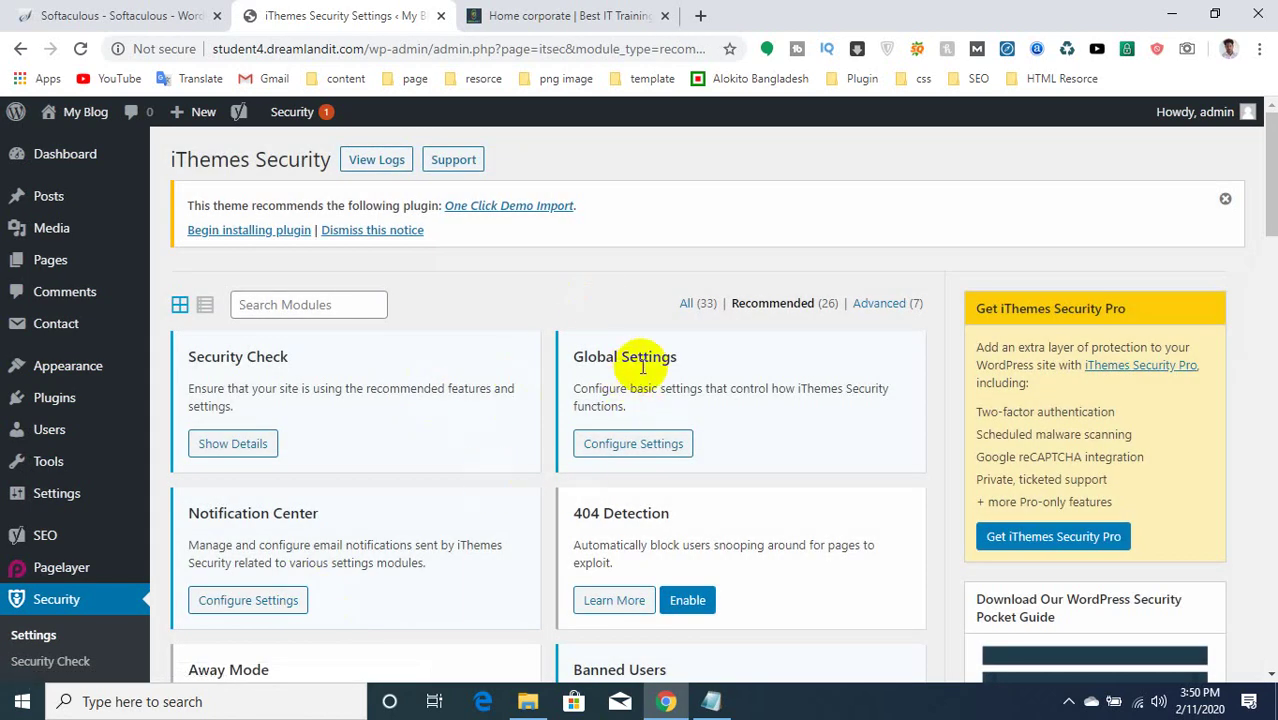
# Open the iThemes Security Global Settings and examine the lockout messages, blacklist threshold, lookback period and lockout period.
pyautogui.click(633, 443)
pyautogui.scroll(-4, 778, 410)
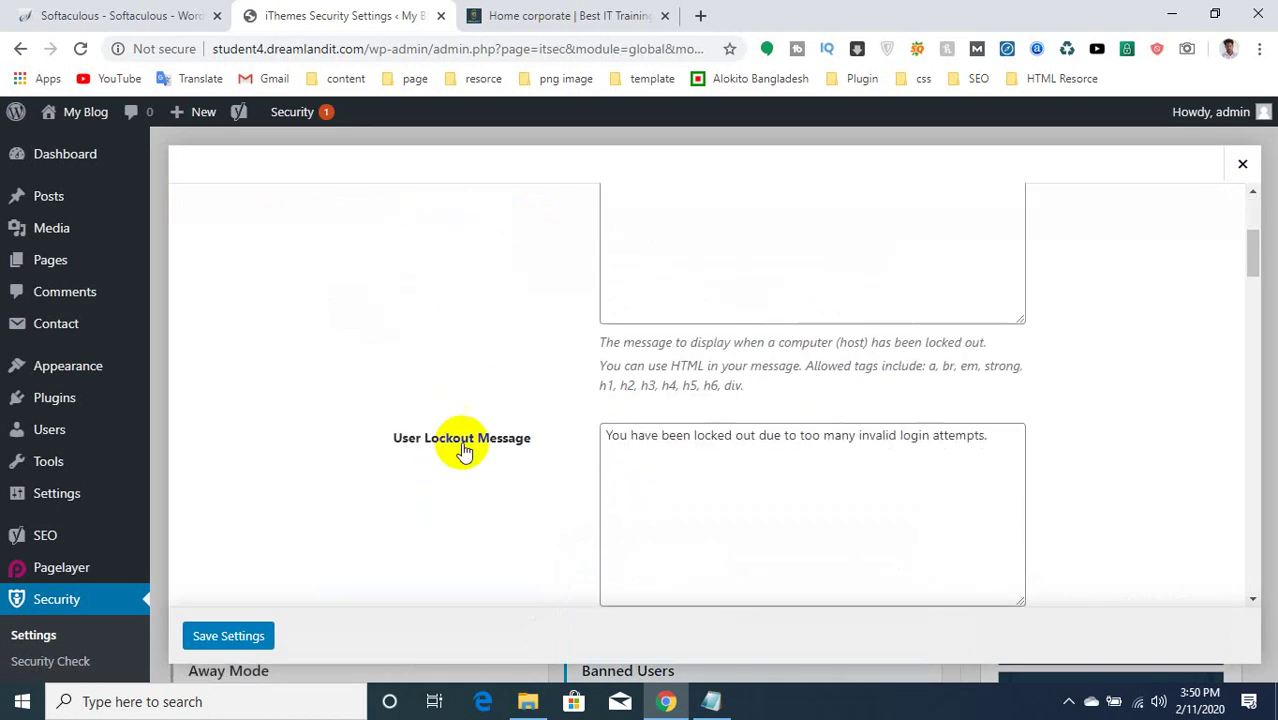
pyautogui.scroll(3, 479, 342)
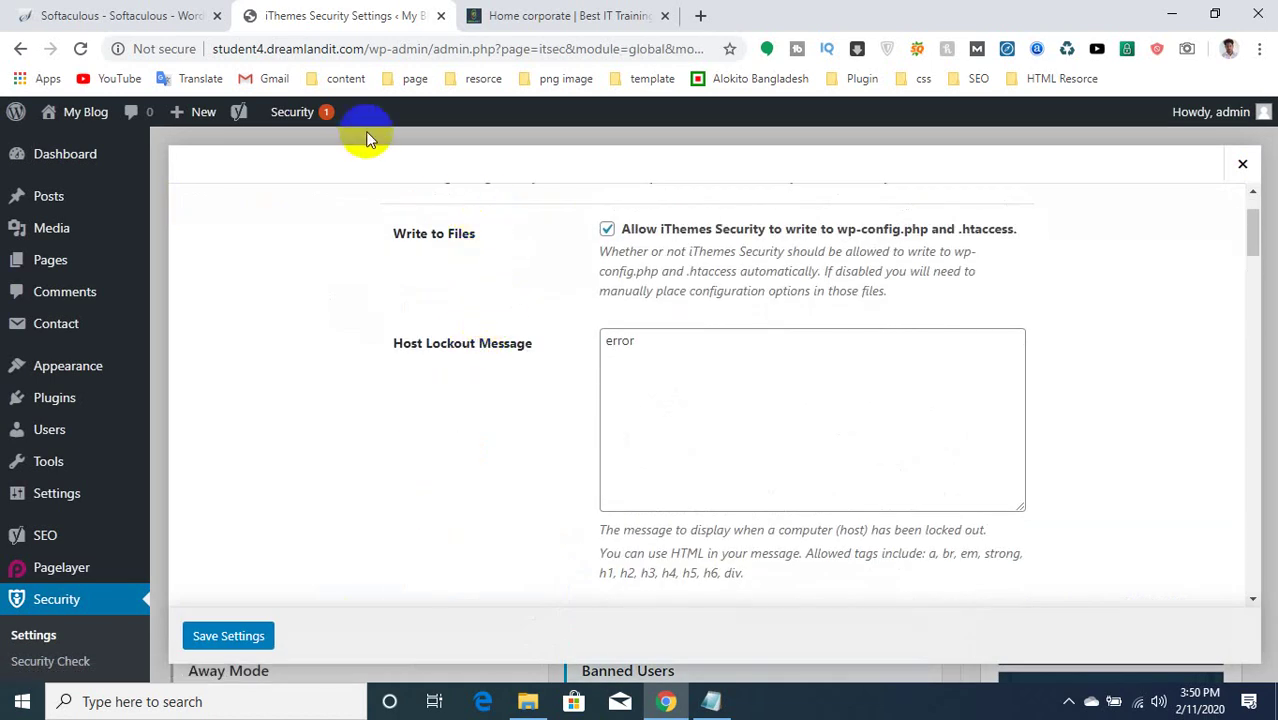
pyautogui.click(695, 345)
pyautogui.hotkey('ctrl', 'a')
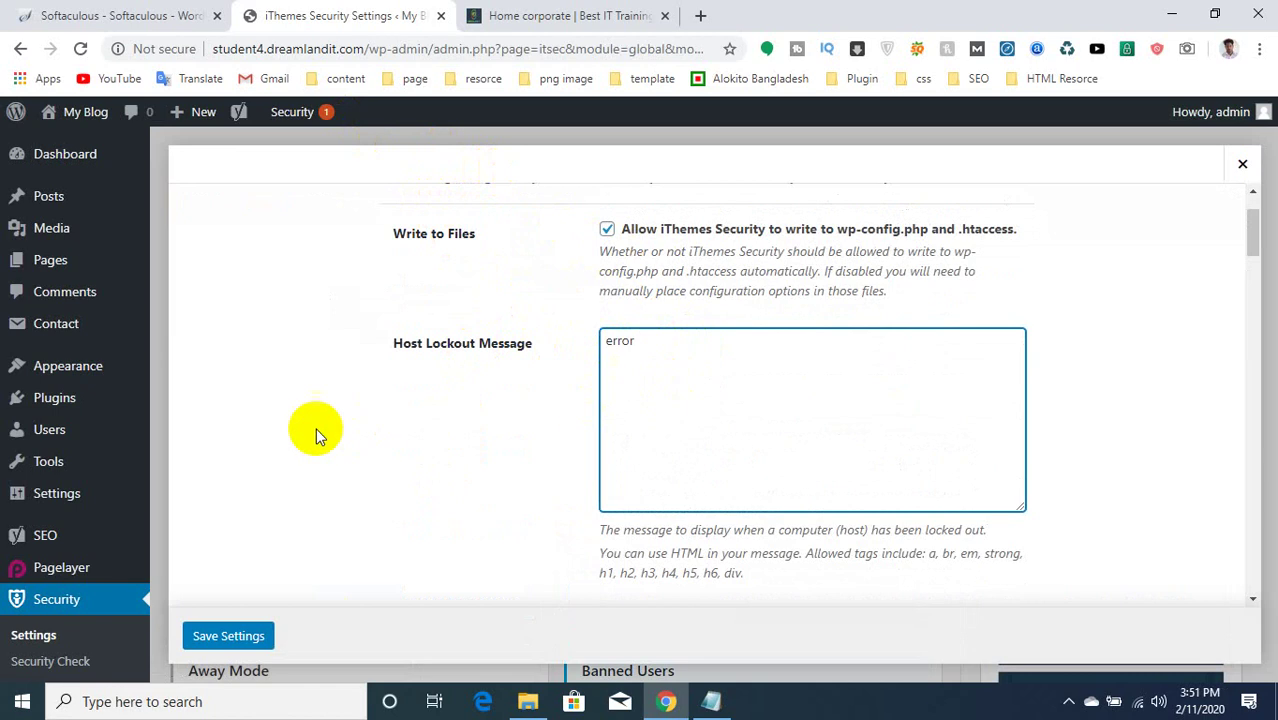
pyautogui.scroll(-2, 480, 368)
pyautogui.scroll(-6, 480, 368)
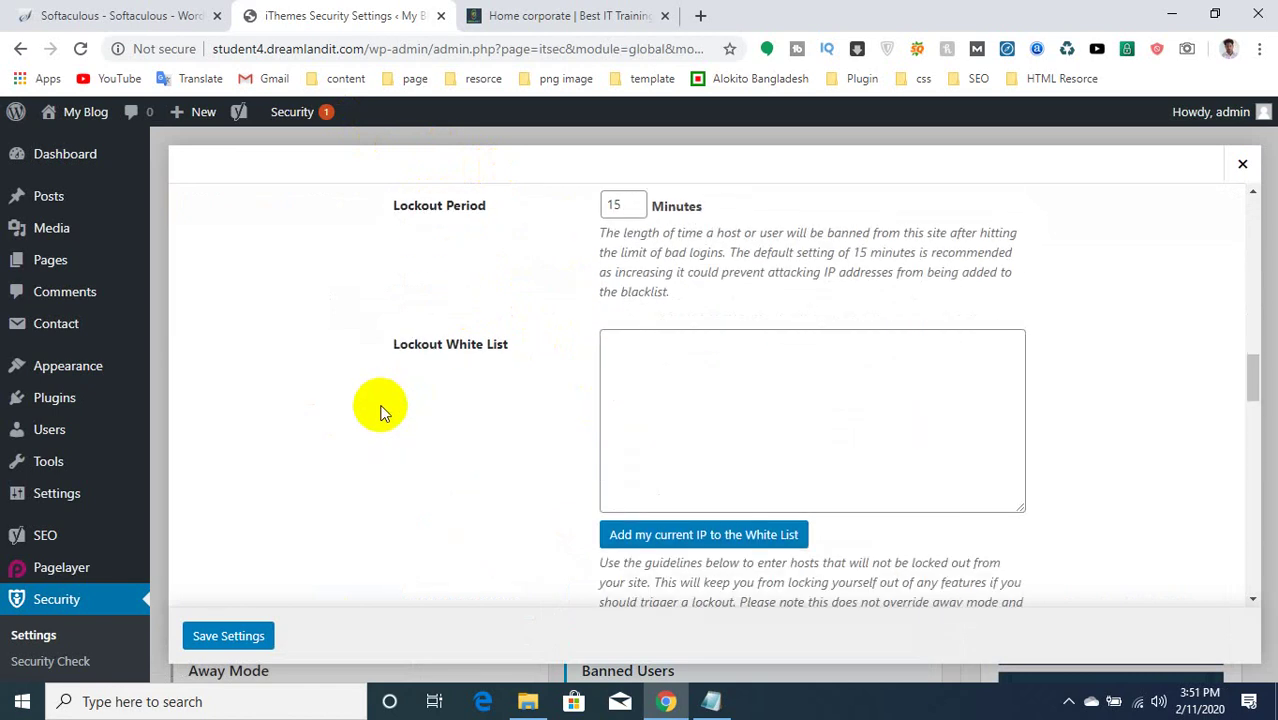
pyautogui.scroll(3, 381, 411)
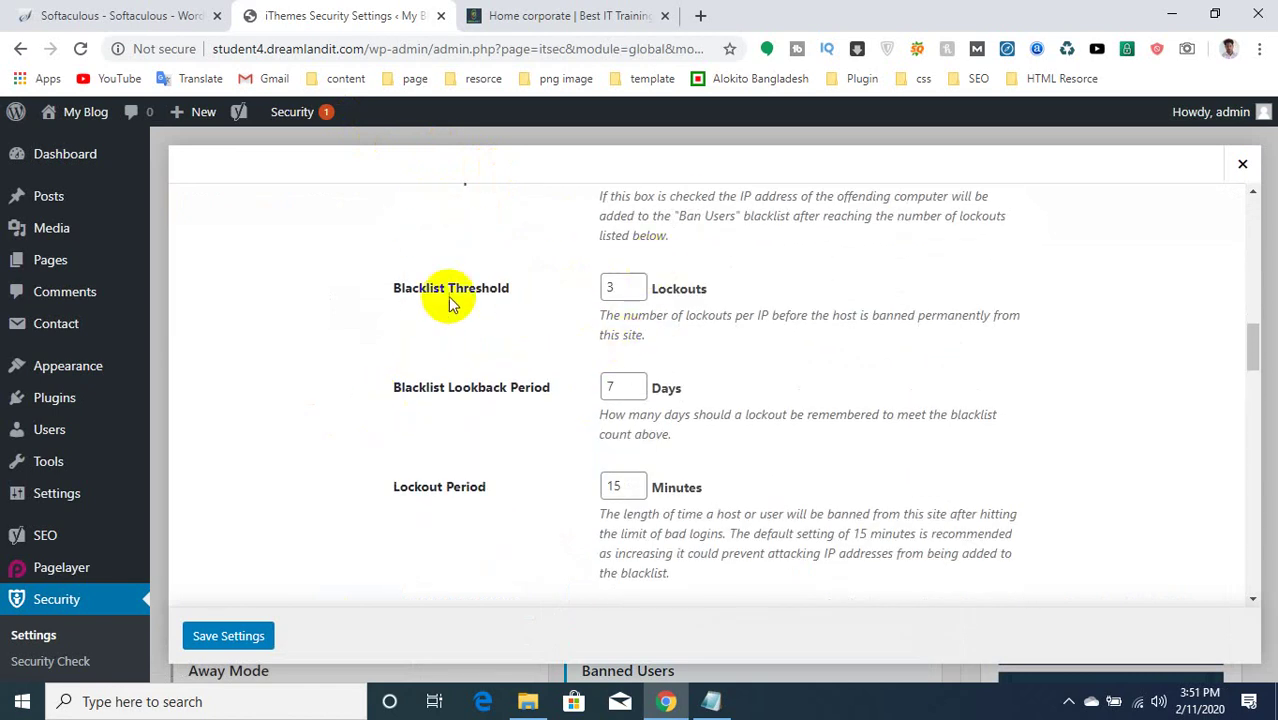
pyautogui.moveTo(645, 487); pyautogui.dragTo(571, 484)
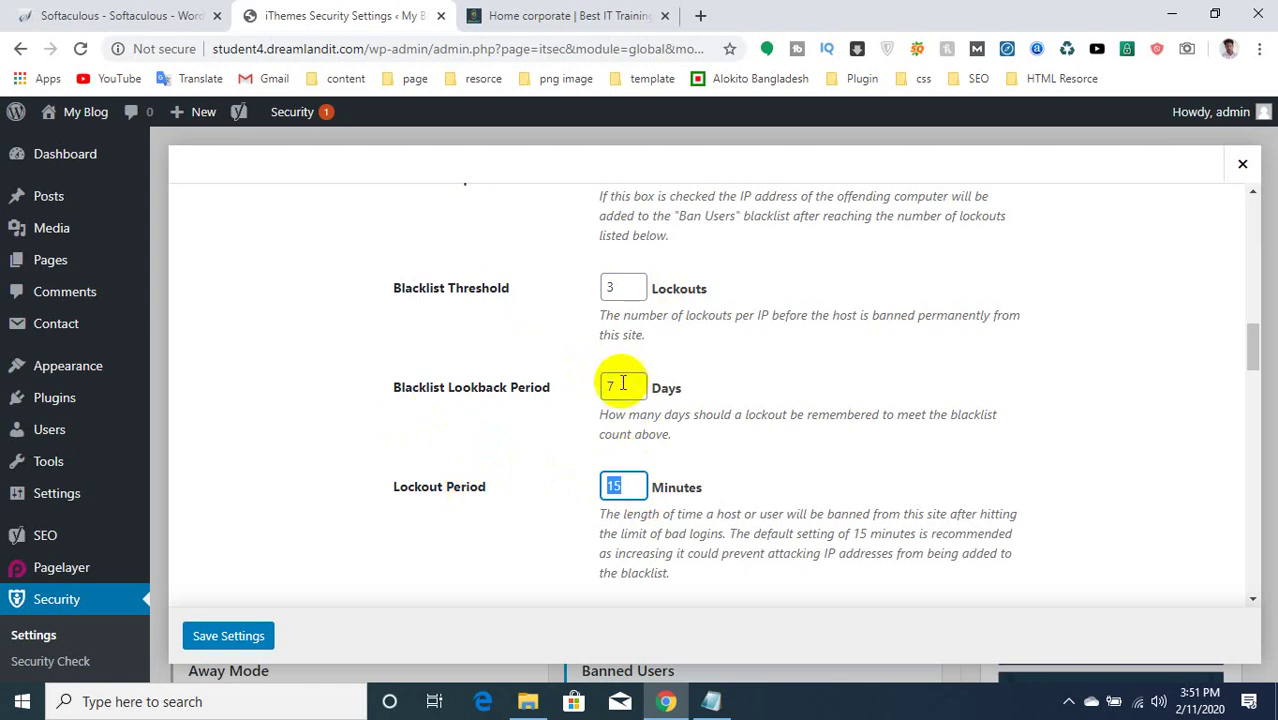
pyautogui.moveTo(622, 383); pyautogui.dragTo(414, 414)
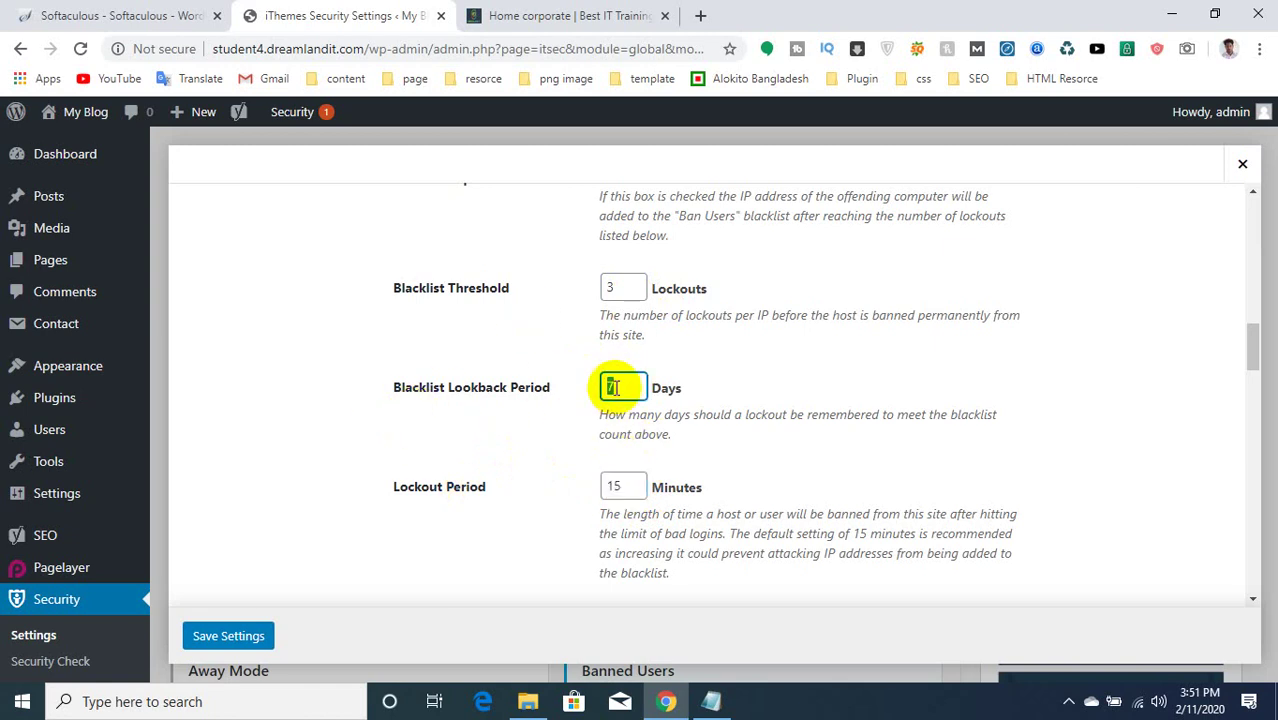
pyautogui.moveTo(622, 286); pyautogui.dragTo(497, 292)
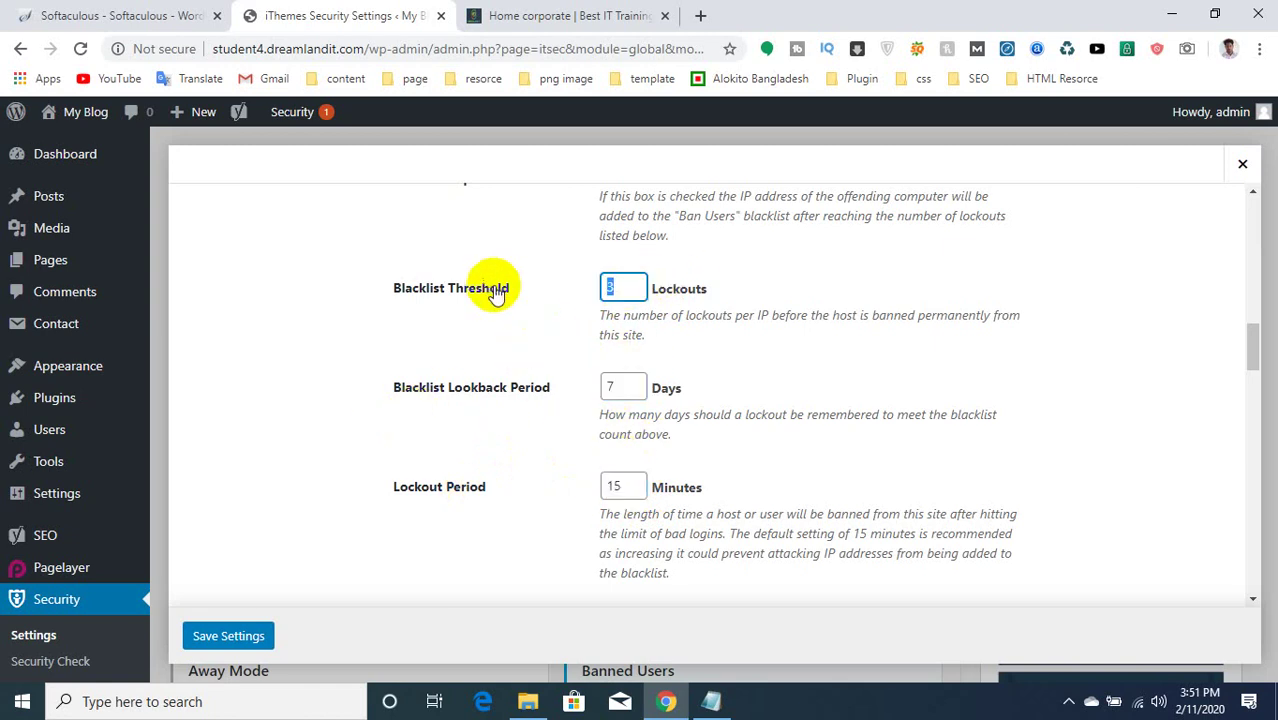
pyautogui.scroll(-2, 524, 367)
pyautogui.scroll(2, 511, 358)
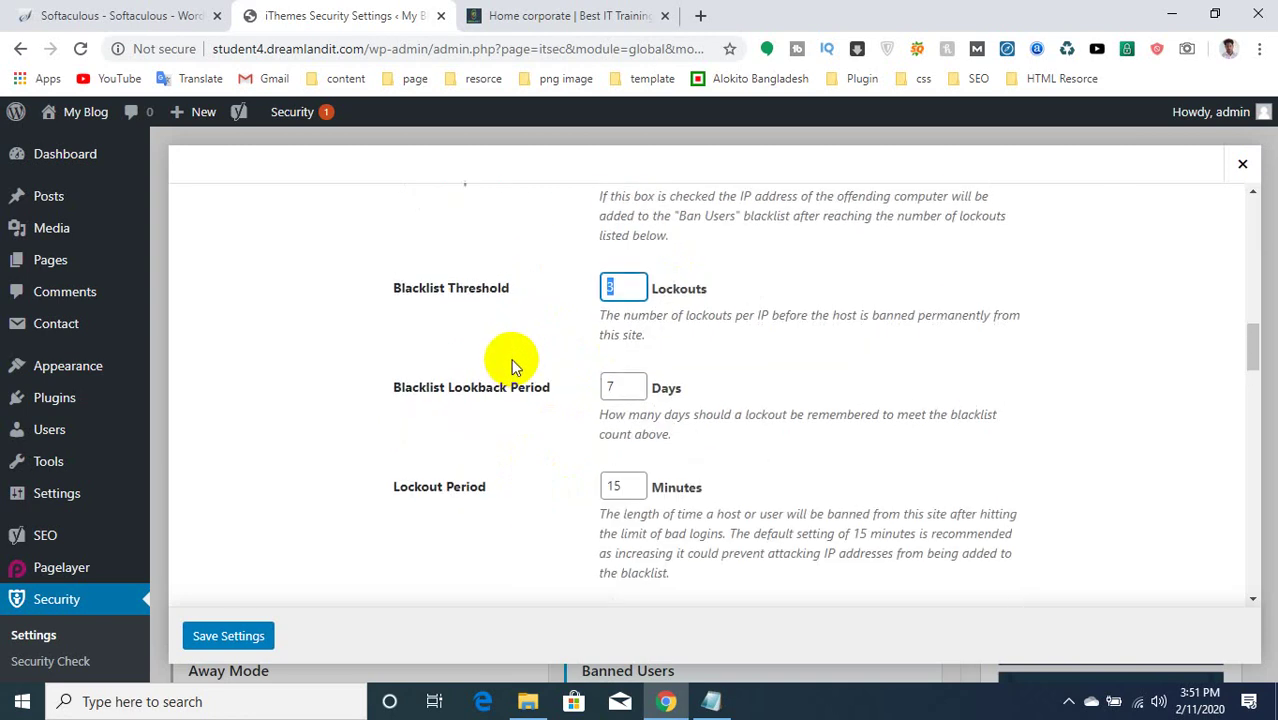
pyautogui.scroll(-2, 511, 358)
pyautogui.scroll(-1, 495, 393)
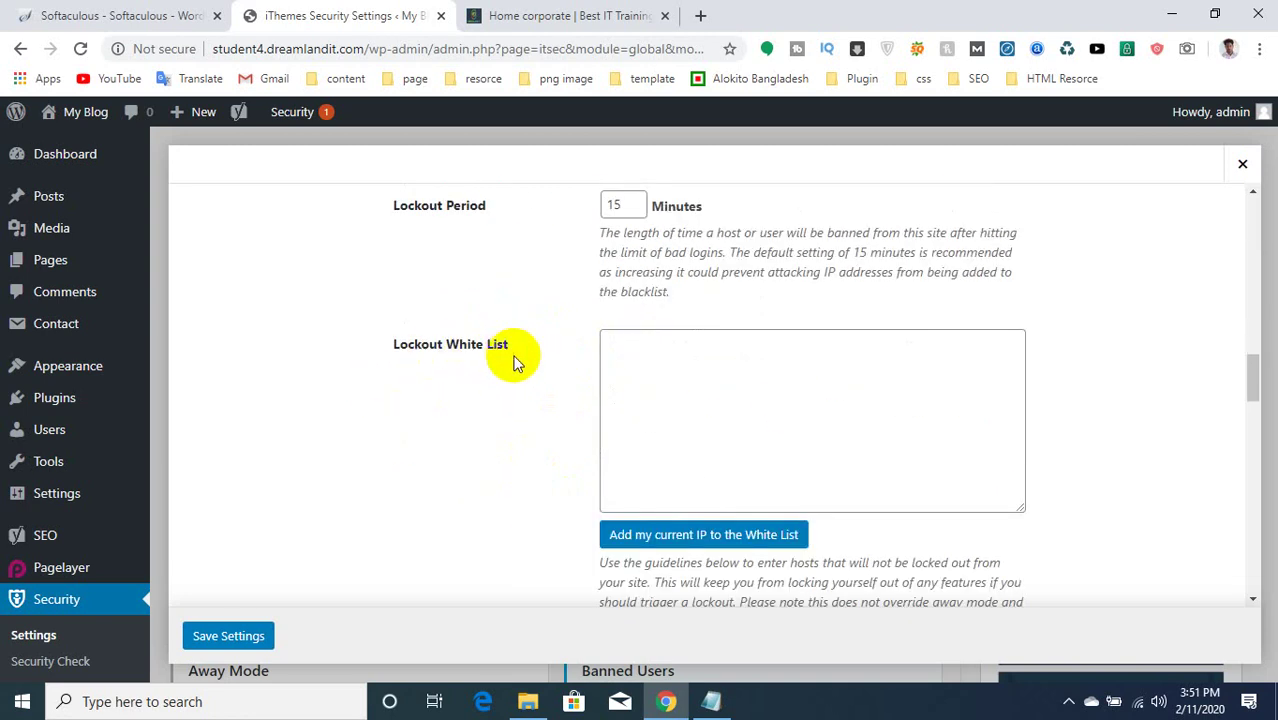
# Set the Blacklist Threshold to 5 lockouts.
pyautogui.scroll(3, 513, 357)
pyautogui.doubleClick(621, 378)
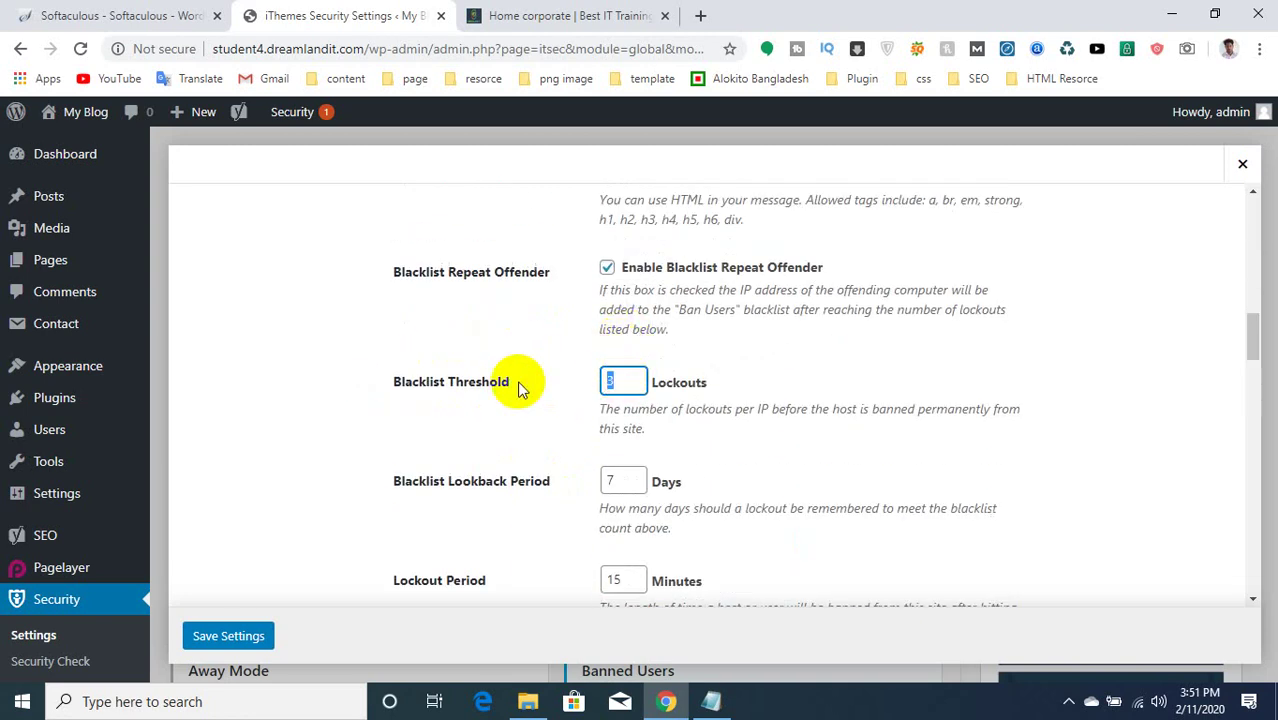
pyautogui.write('5')
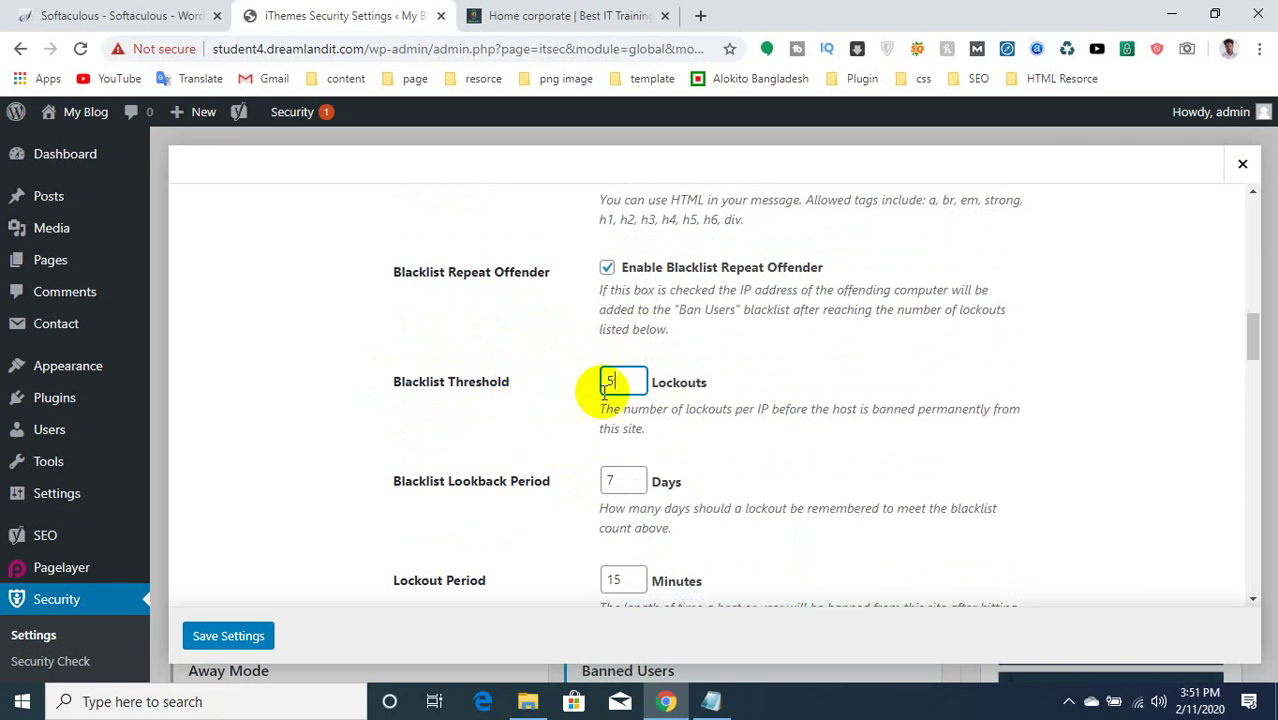
# Add the current IP address to the Lockout White List and check the entry.
pyautogui.scroll(-3, 337, 445)
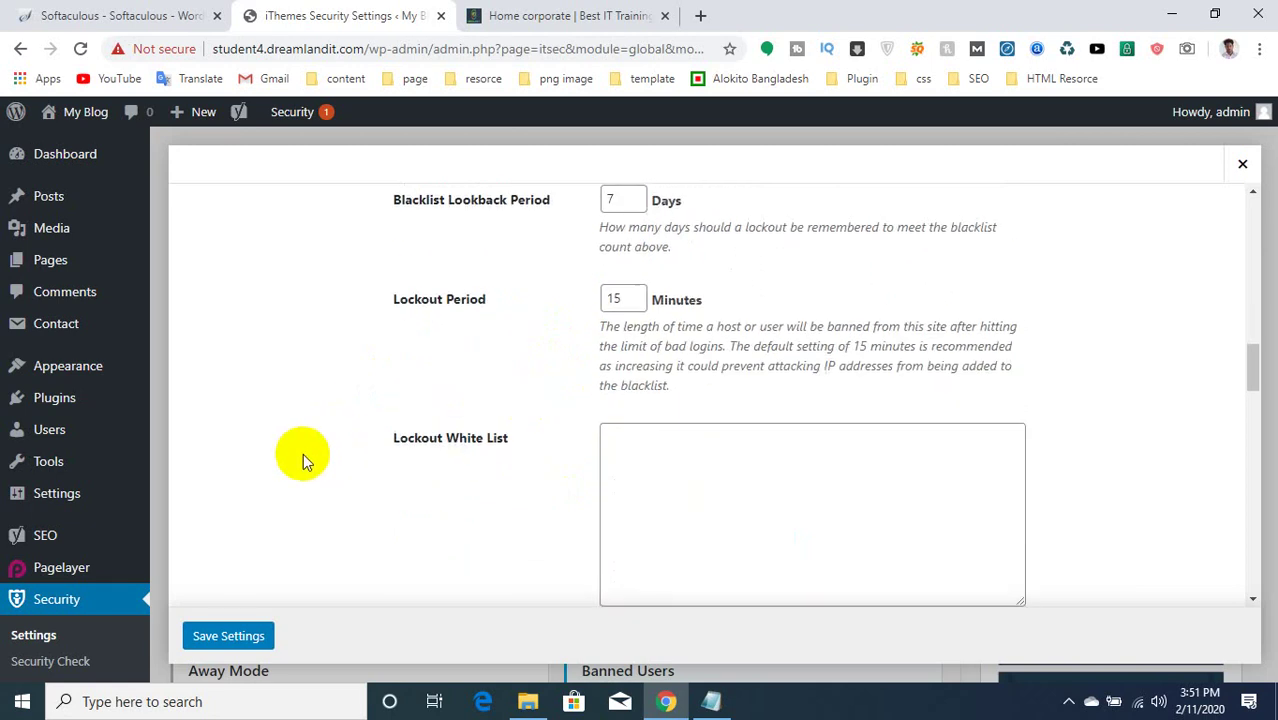
pyautogui.scroll(-1, 592, 416)
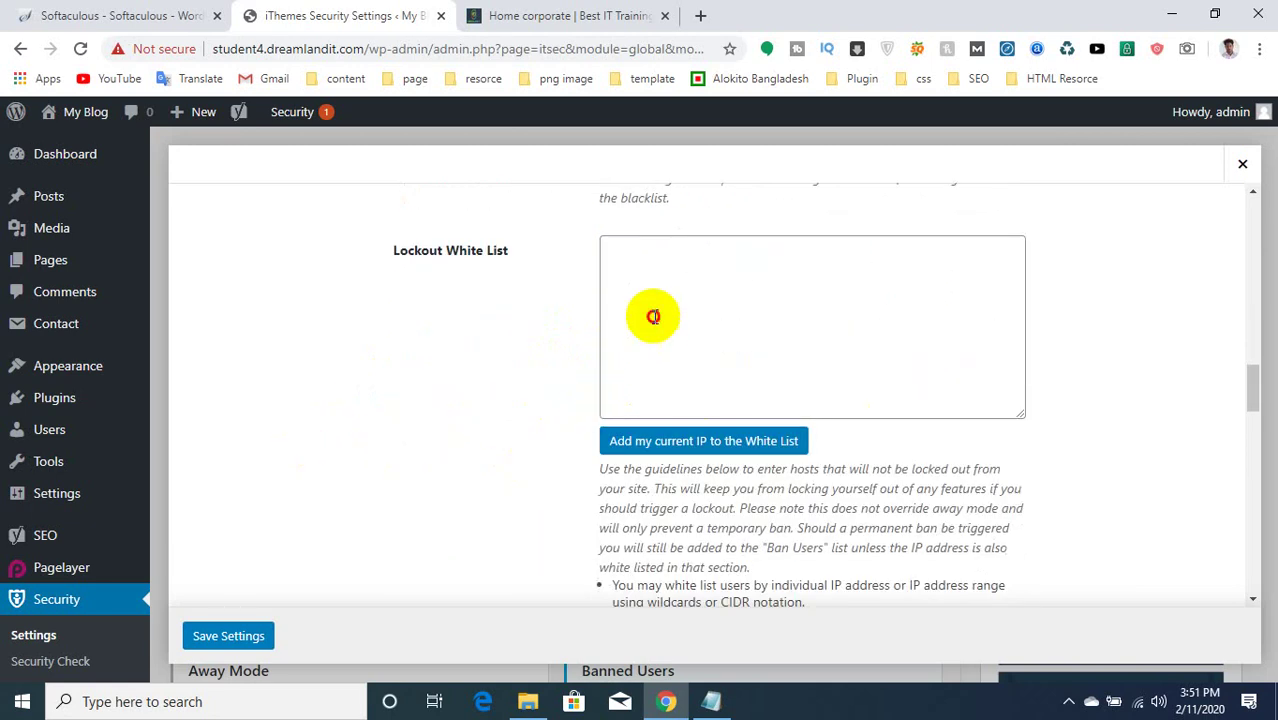
pyautogui.click(652, 317)
pyautogui.click(680, 447)
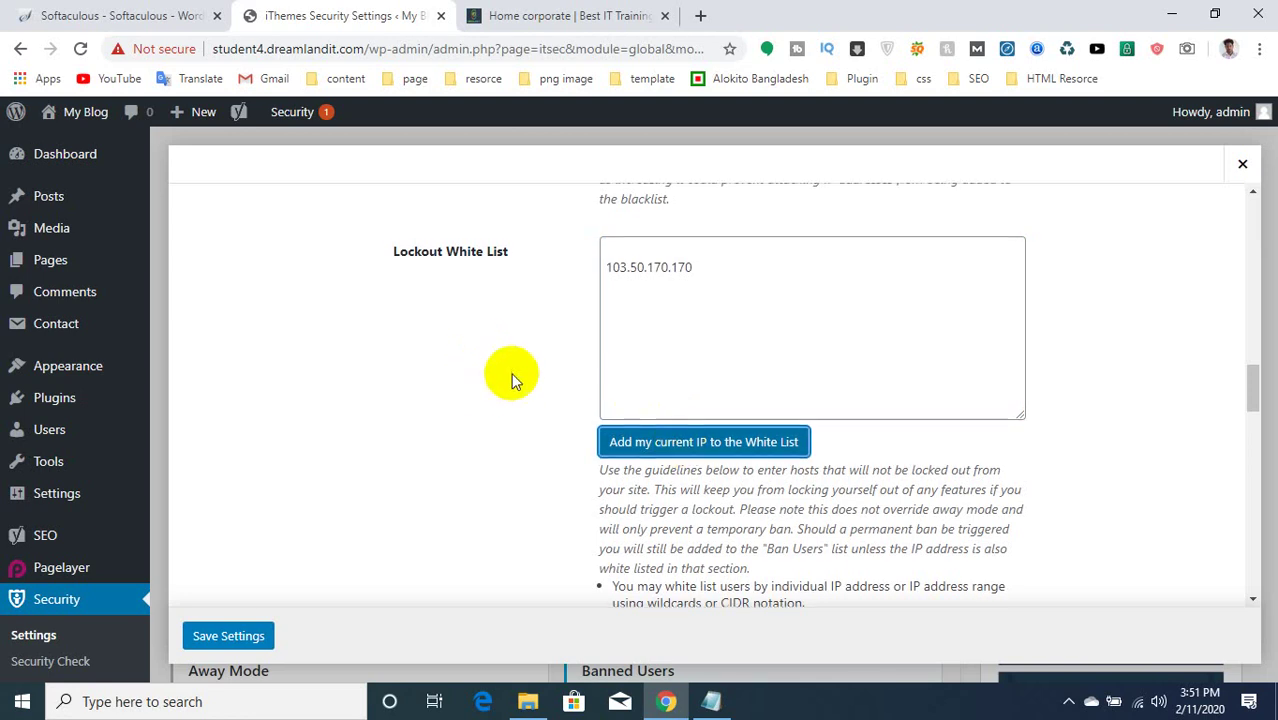
pyautogui.scroll(2, 507, 370)
pyautogui.click(724, 453)
pyautogui.moveTo(724, 453); pyautogui.dragTo(543, 471)
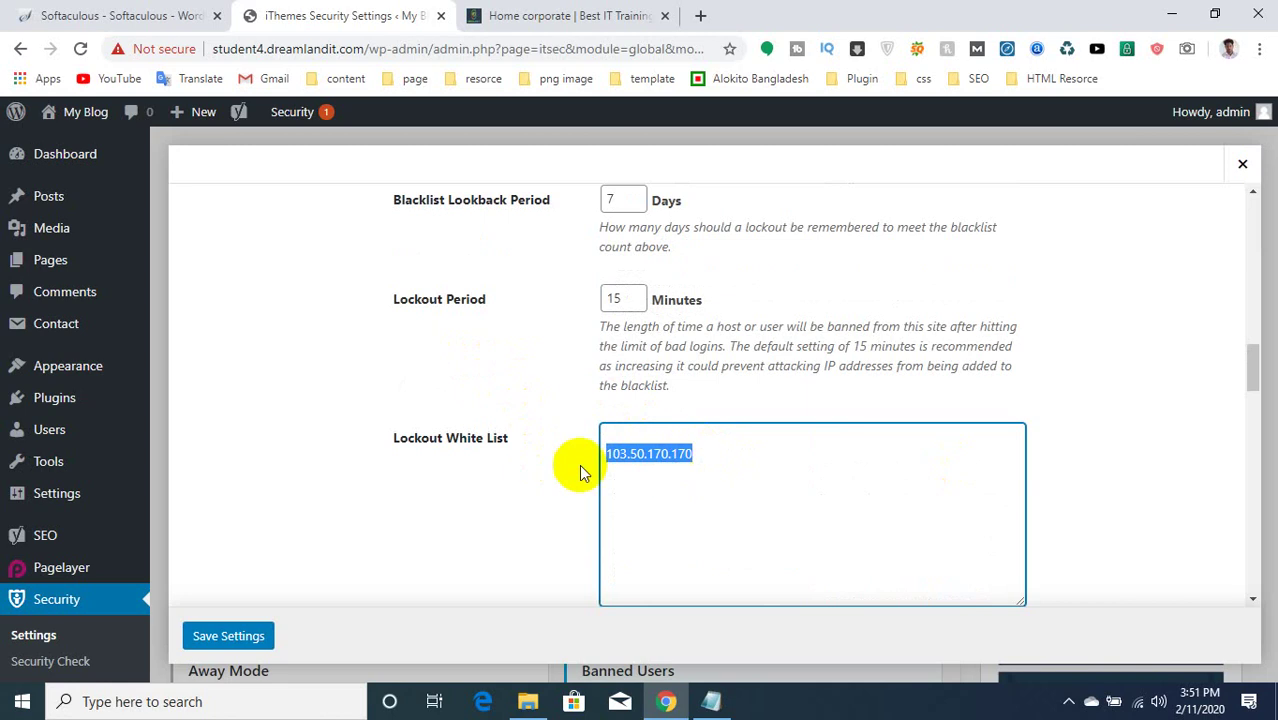
pyautogui.click(572, 470)
# Look through the remaining Global Settings and save them.
pyautogui.scroll(-1, 568, 478)
pyautogui.scroll(-2, 568, 470)
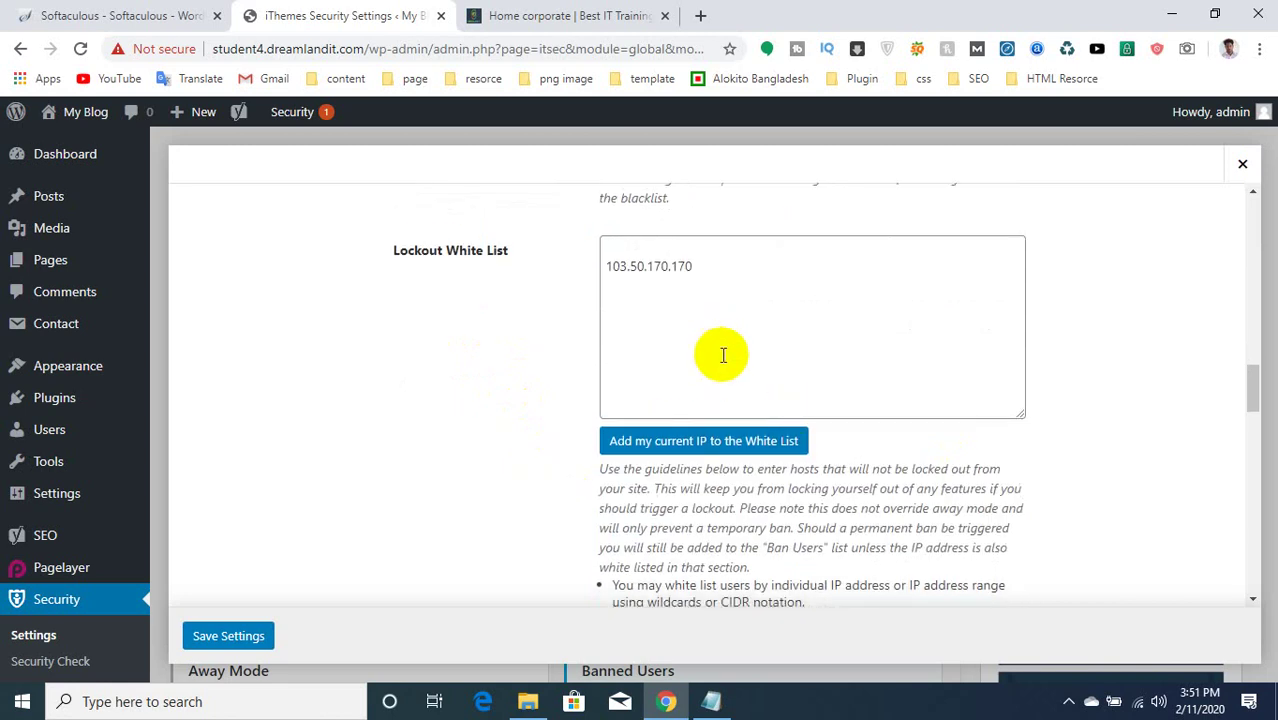
pyautogui.scroll(-2, 347, 421)
pyautogui.scroll(-12, 347, 421)
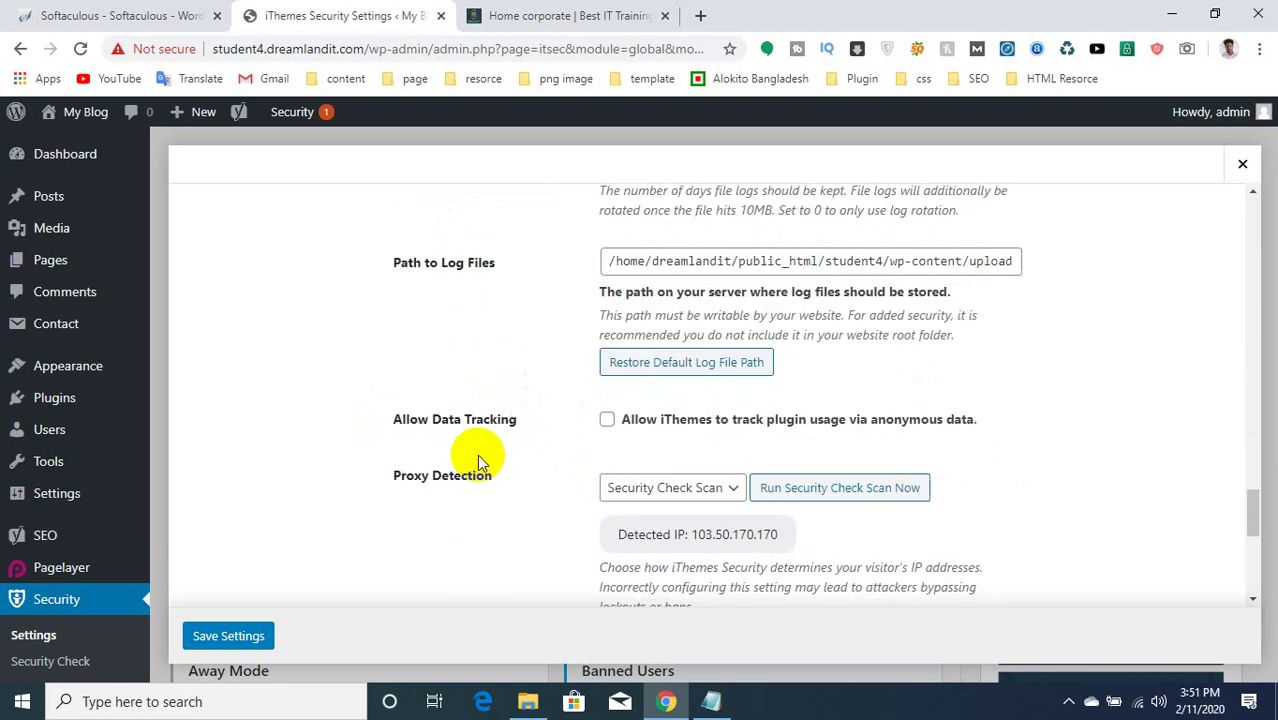
pyautogui.click(222, 637)
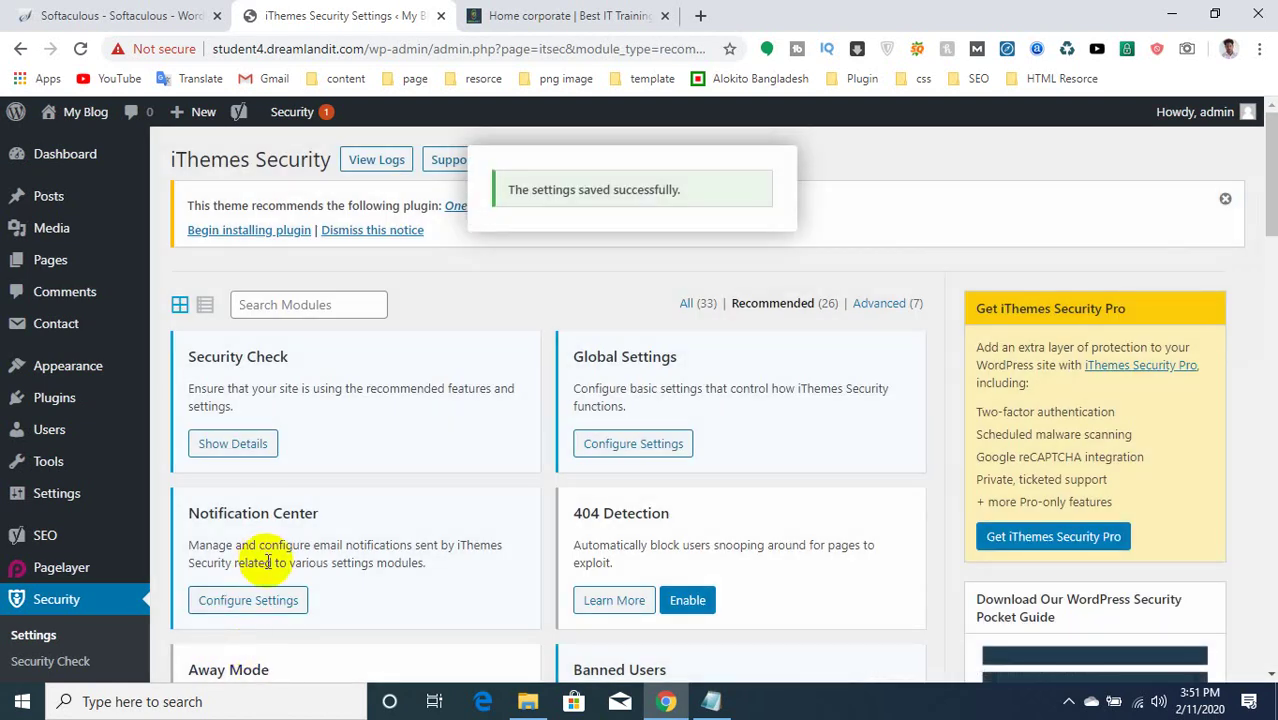
# Reopen the Global Settings and delete the IP address from the Lockout White List.
pyautogui.click(600, 447)
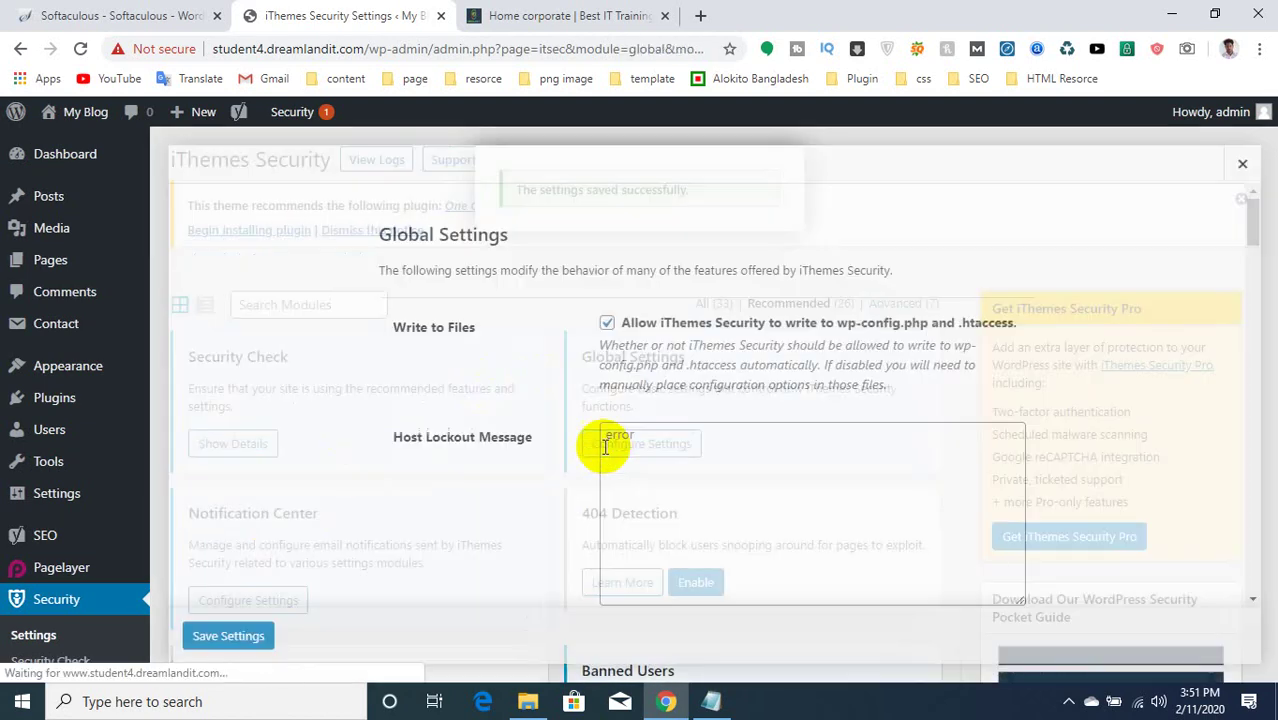
pyautogui.scroll(-5, 509, 457)
pyautogui.scroll(-15, 419, 458)
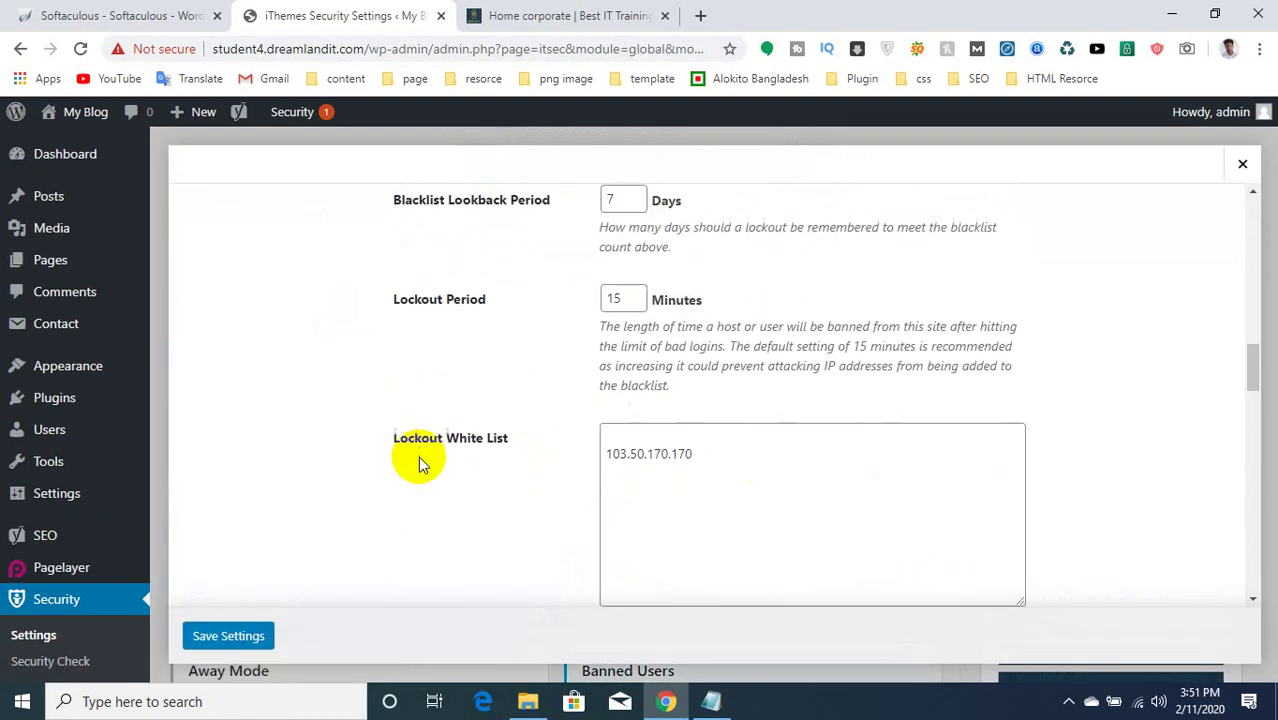
pyautogui.scroll(2, 784, 229)
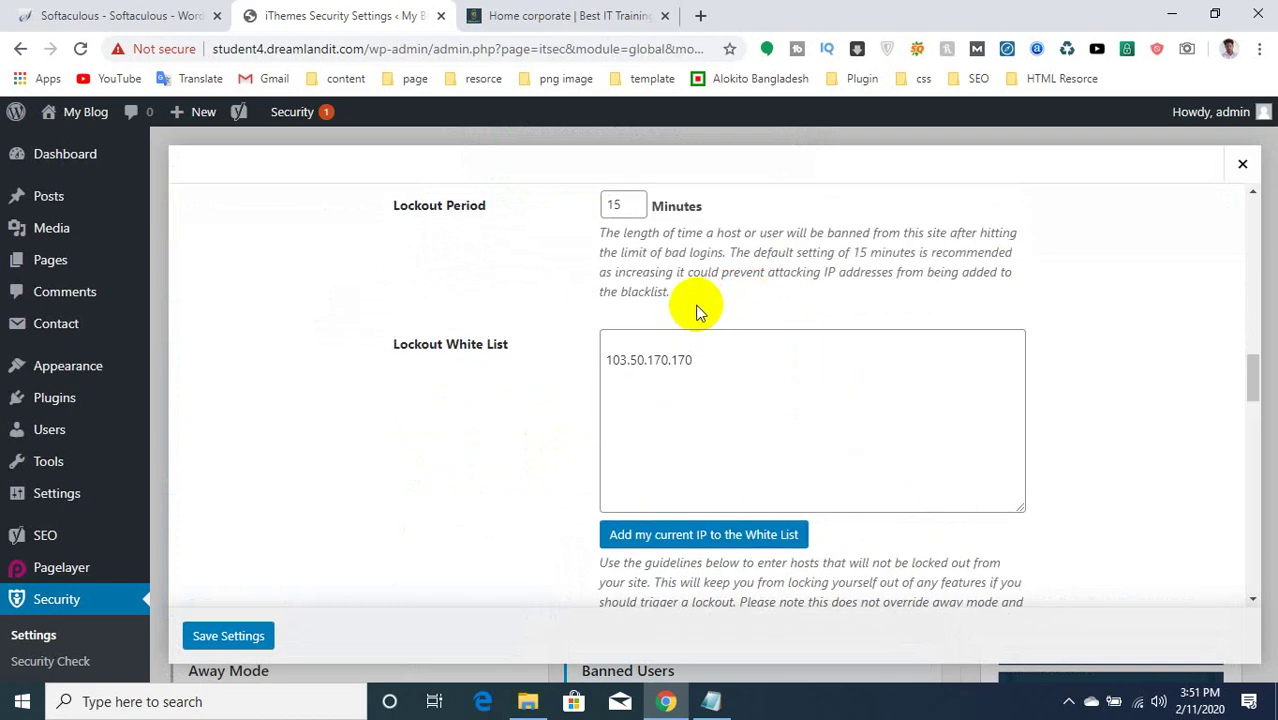
pyautogui.click(716, 360)
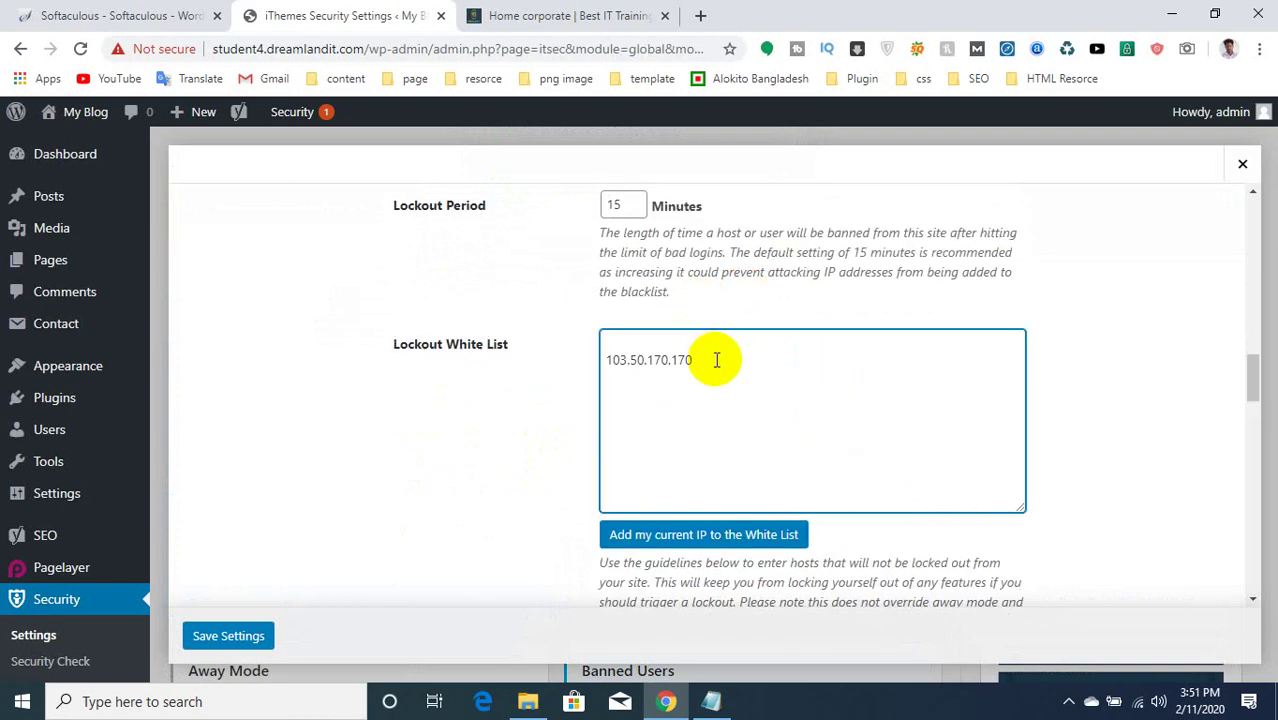
pyautogui.moveTo(716, 360); pyautogui.dragTo(434, 362)
pyautogui.press('BackSpace')
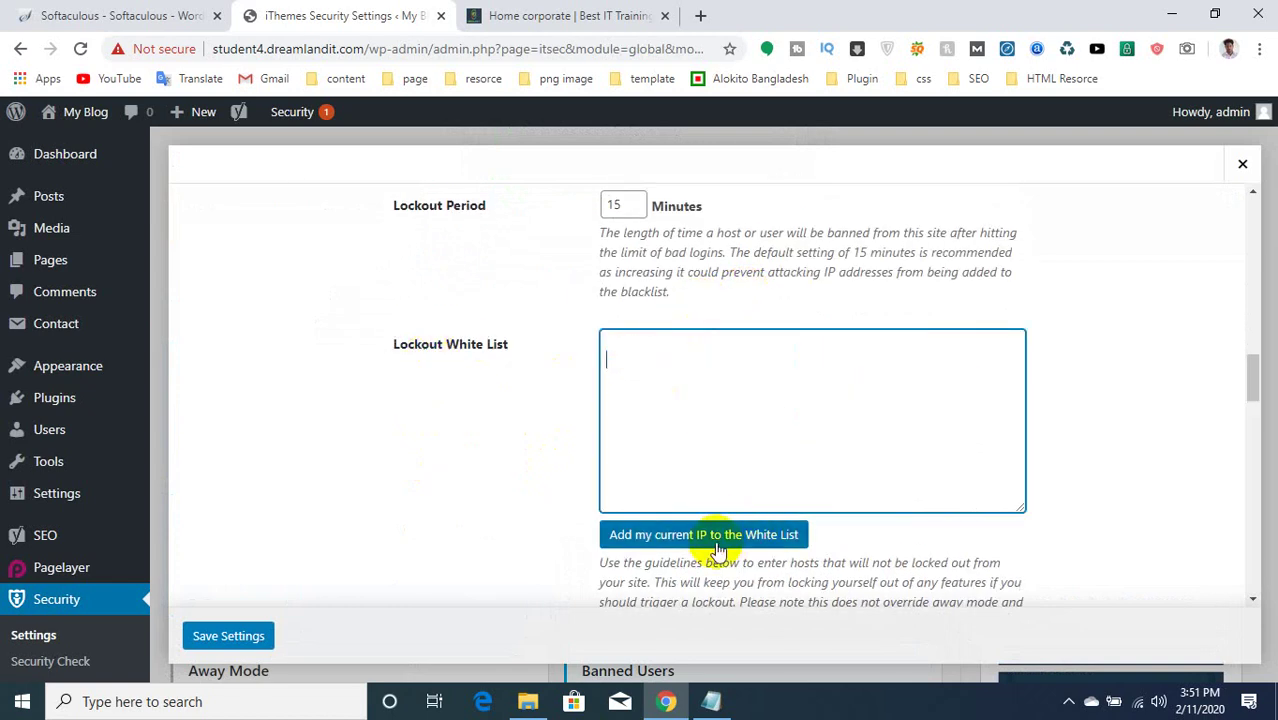
# Add the current IP address to the Lockout White List again and save the Global Settings.
pyautogui.click(716, 545)
pyautogui.scroll(-1, 560, 510)
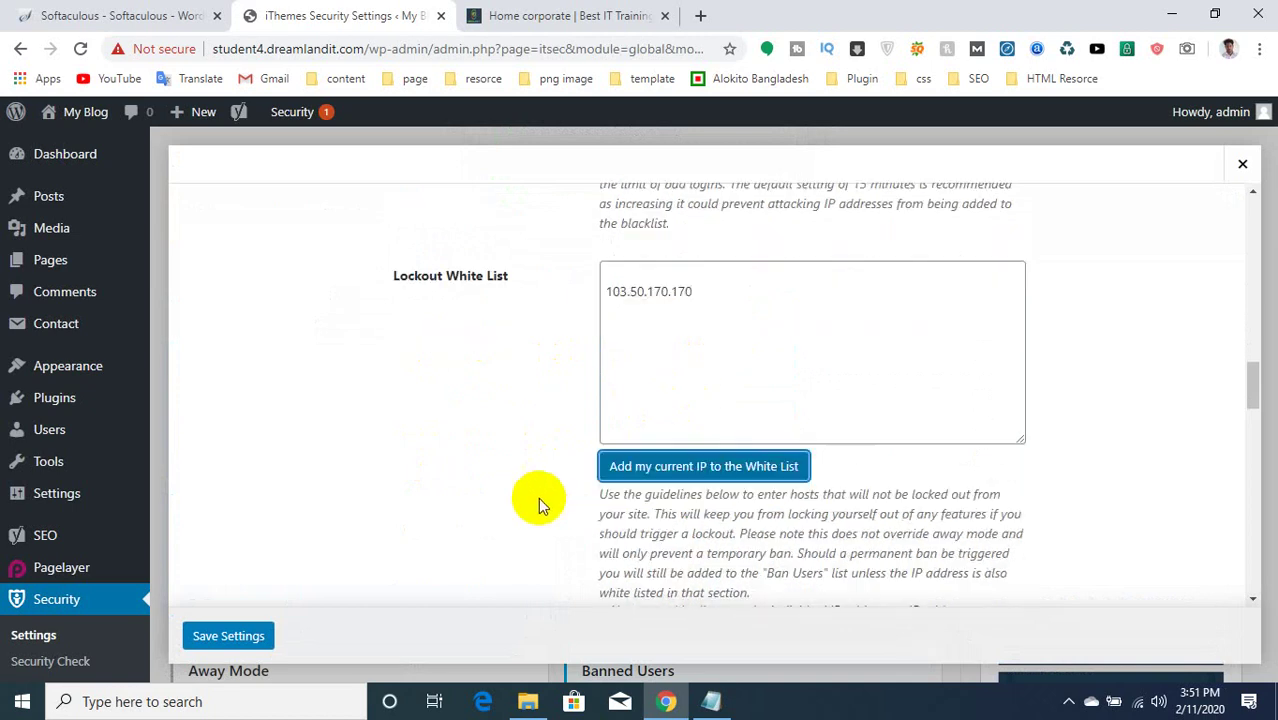
pyautogui.scroll(-1, 538, 505)
pyautogui.click(235, 634)
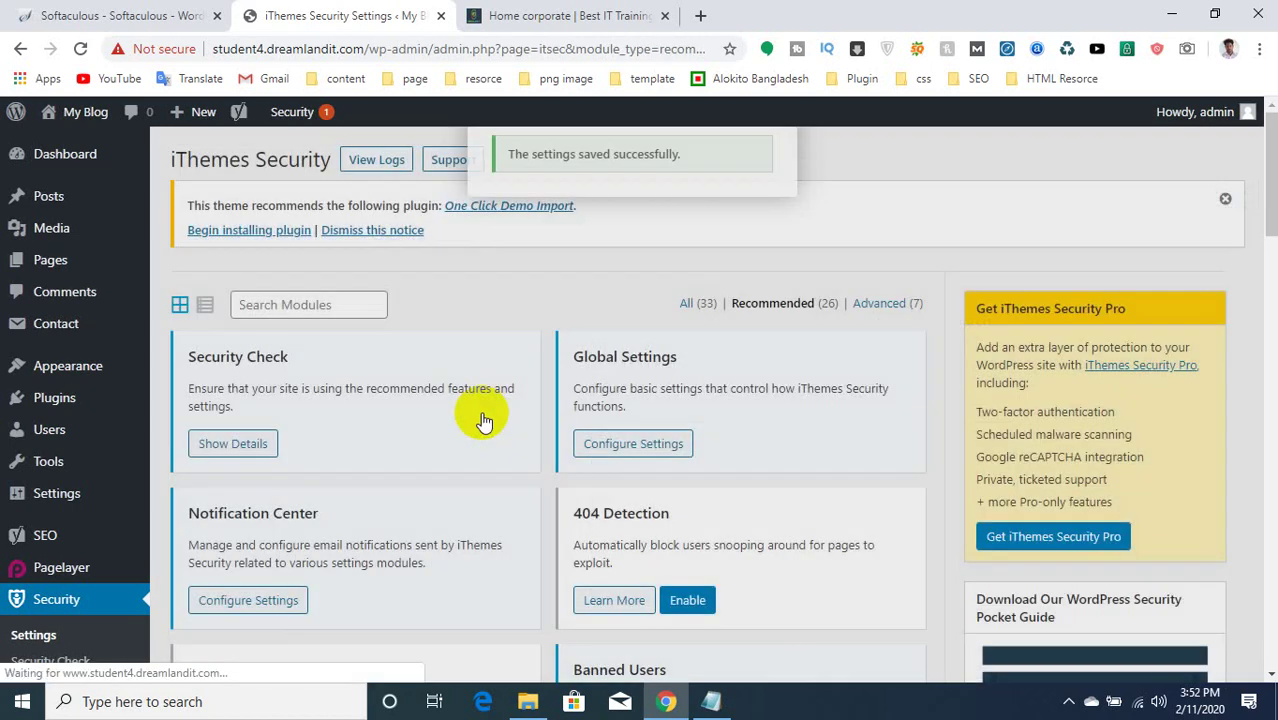
# Open the Notification Center settings and fill in the From Email address for security notifications.
pyautogui.scroll(-2, 460, 470)
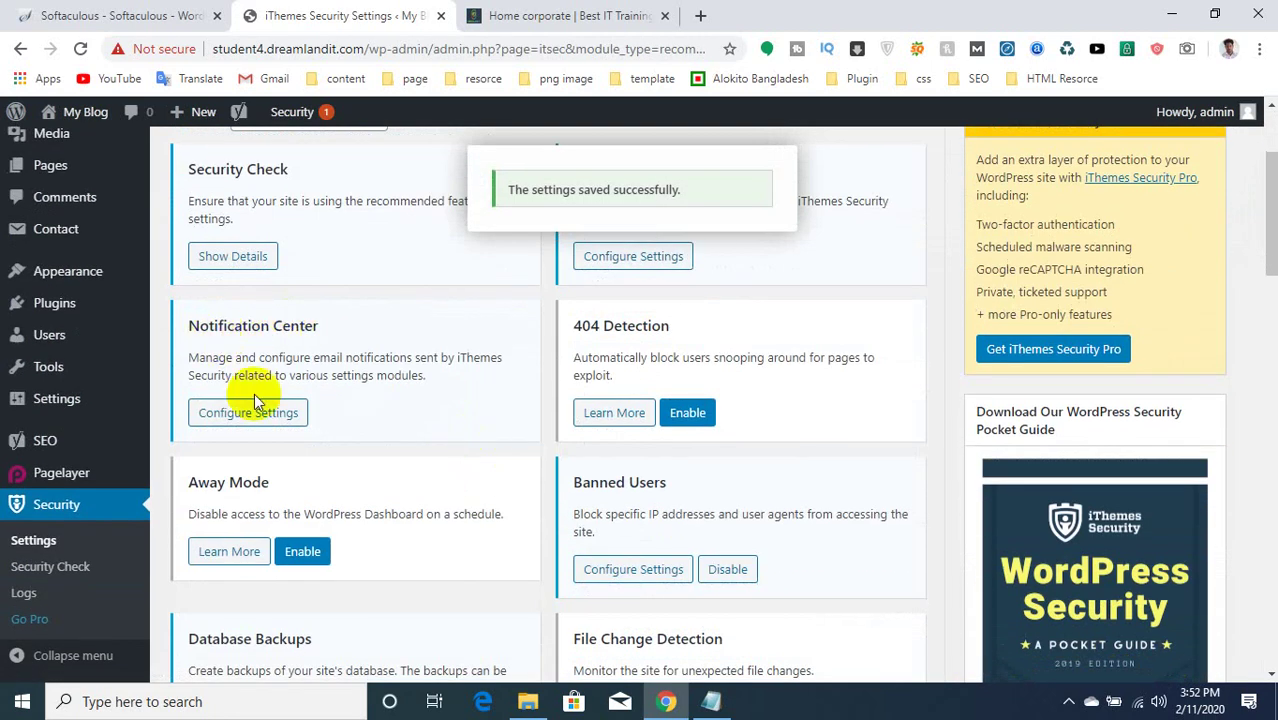
pyautogui.click(240, 415)
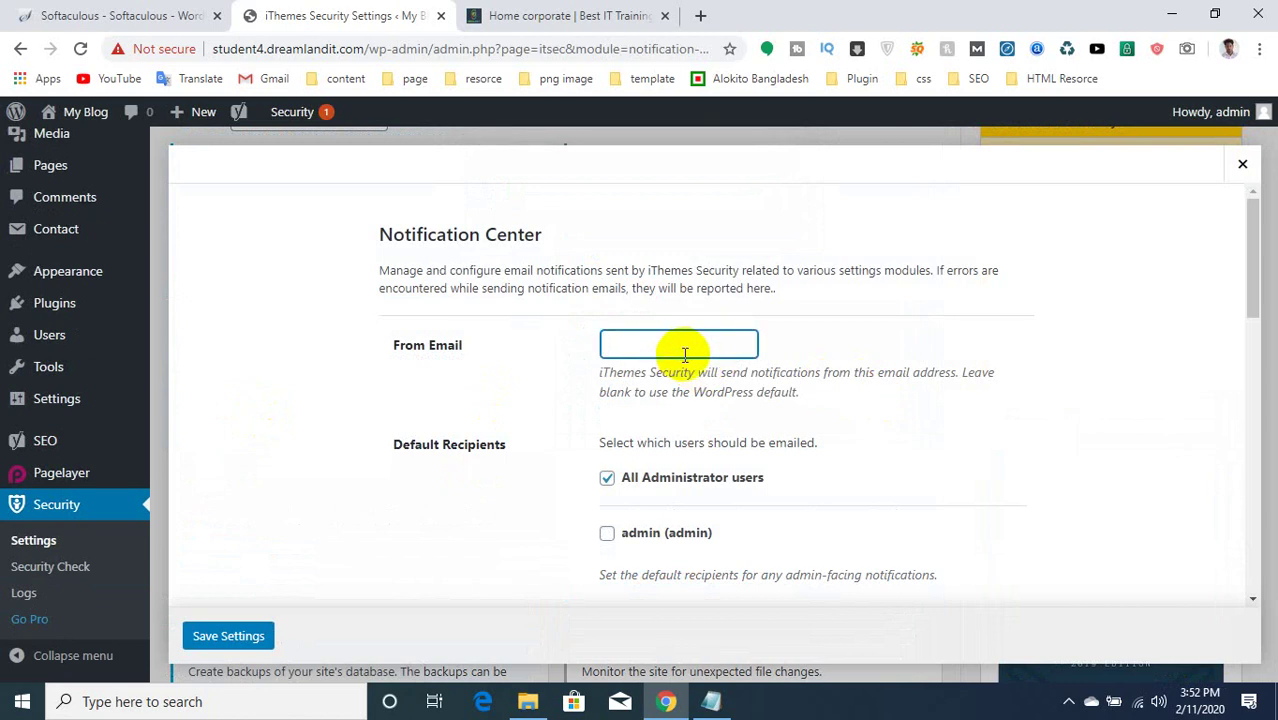
pyautogui.click(715, 346)
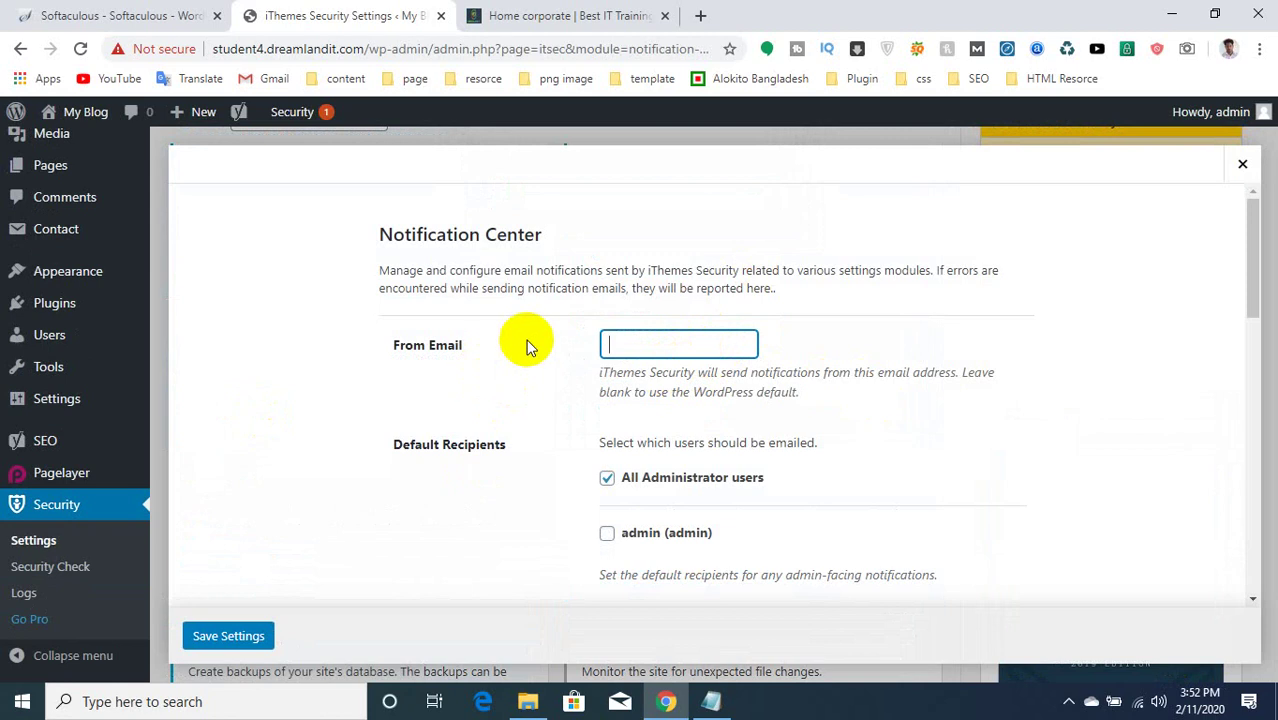
pyautogui.click(636, 343)
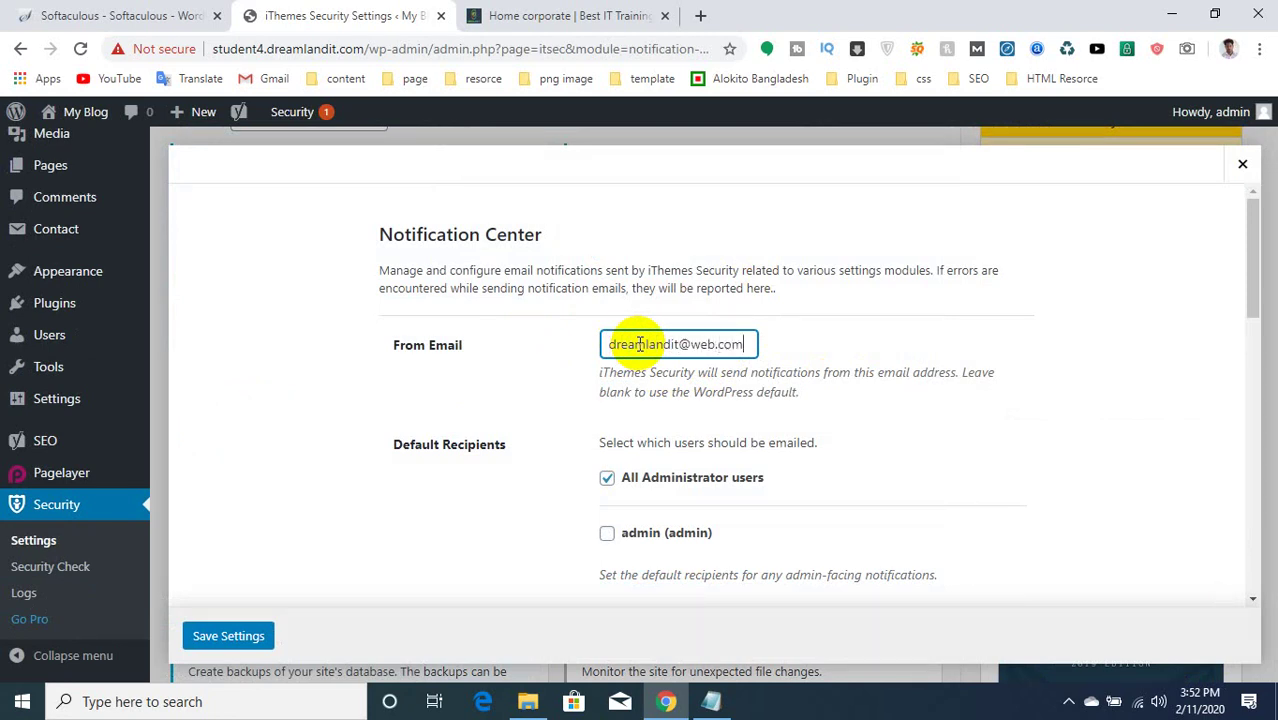
# Look through the default recipients, database backup, security digest and site lockout notifications and save the Notification Center settings.
pyautogui.scroll(-1, 683, 247)
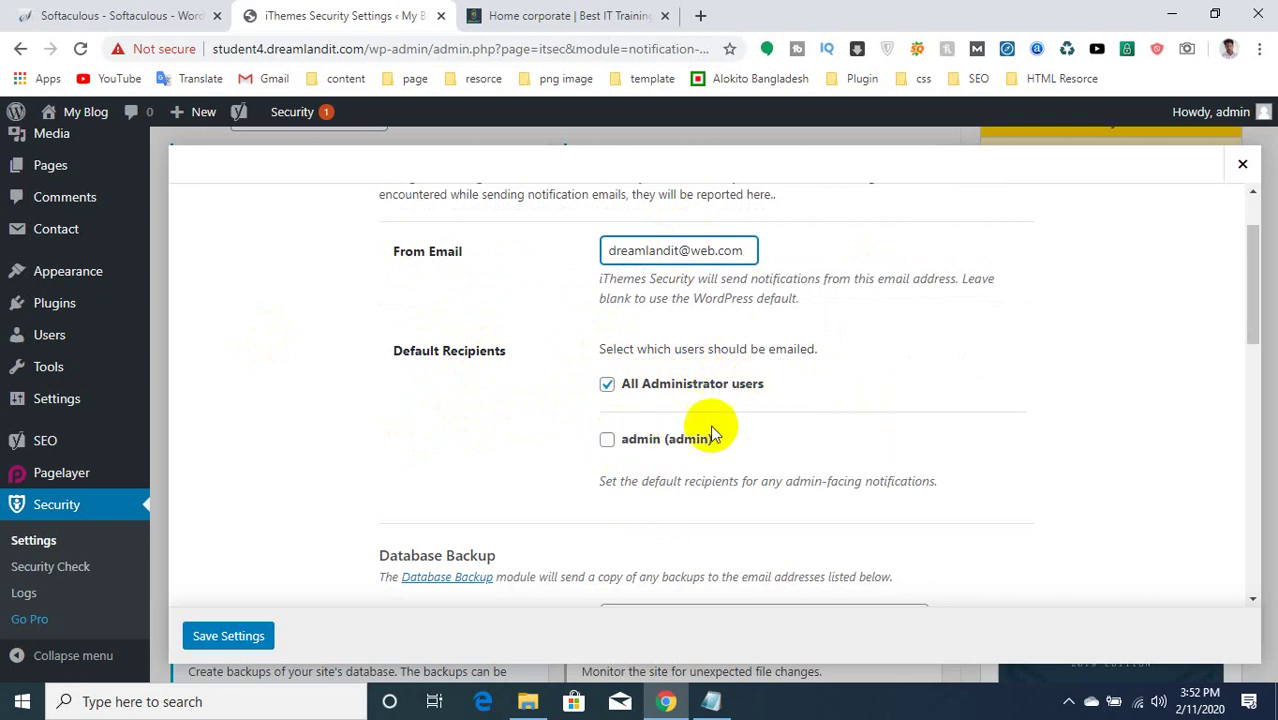
pyautogui.scroll(-2, 470, 470)
pyautogui.scroll(-7, 470, 468)
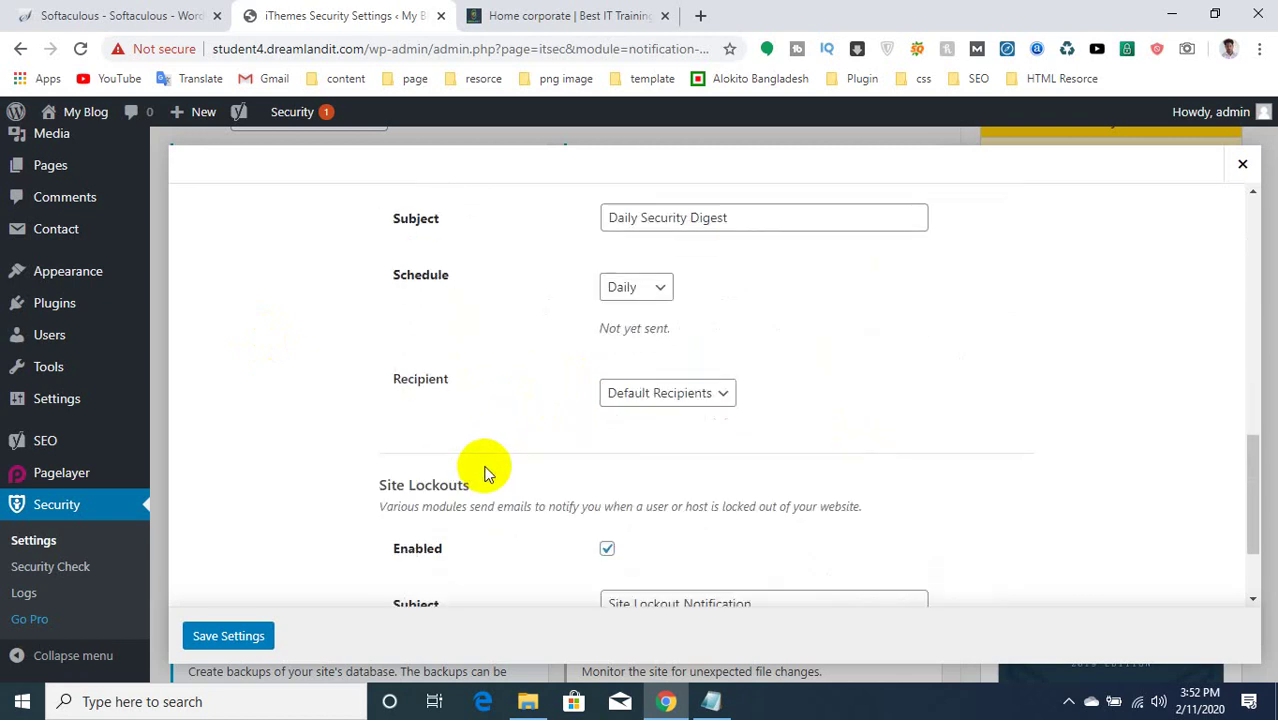
pyautogui.scroll(-1, 725, 468)
pyautogui.click(231, 634)
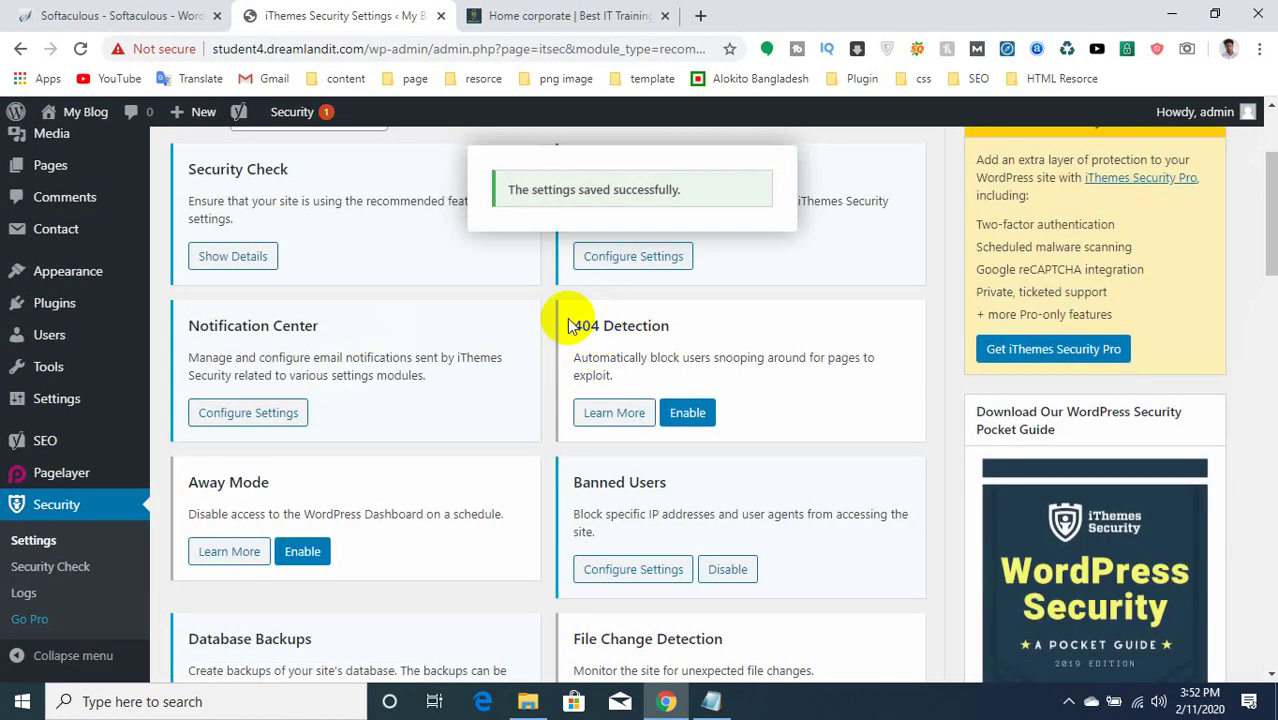
# Enable the 404 Detection module and open its settings.
pyautogui.moveTo(571, 323); pyautogui.dragTo(693, 323)
pyautogui.click(642, 328)
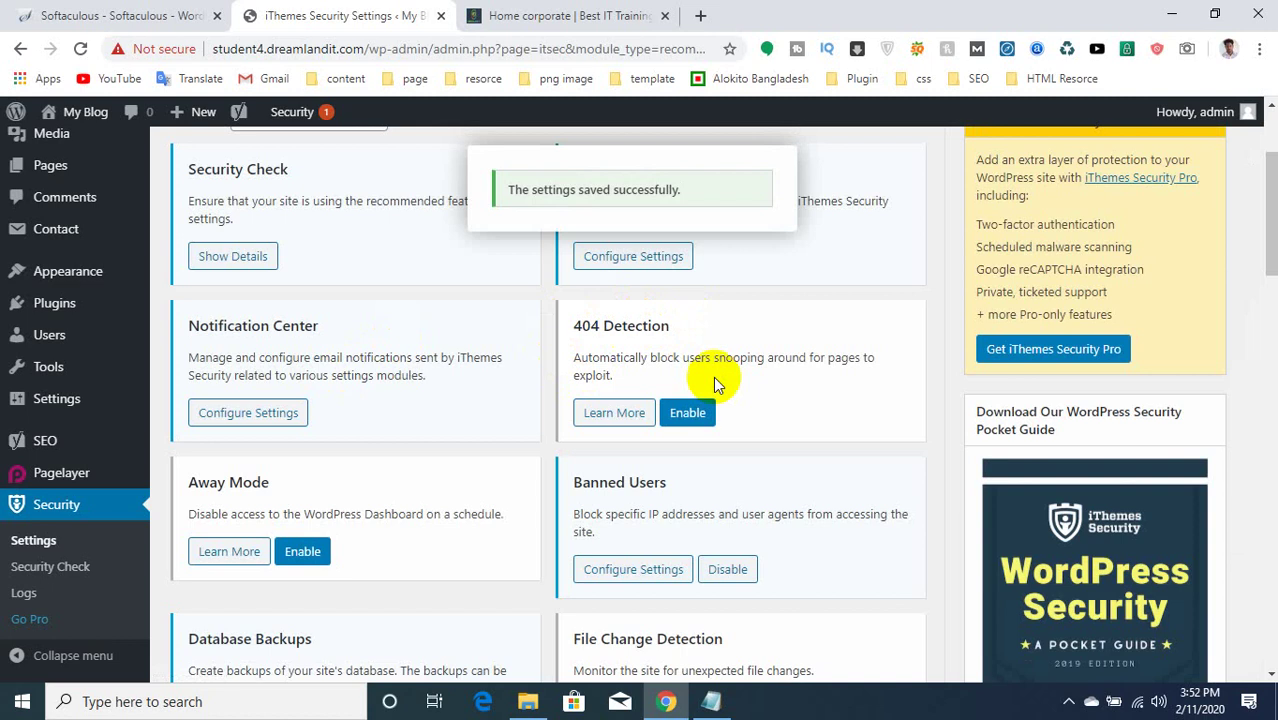
pyautogui.click(671, 413)
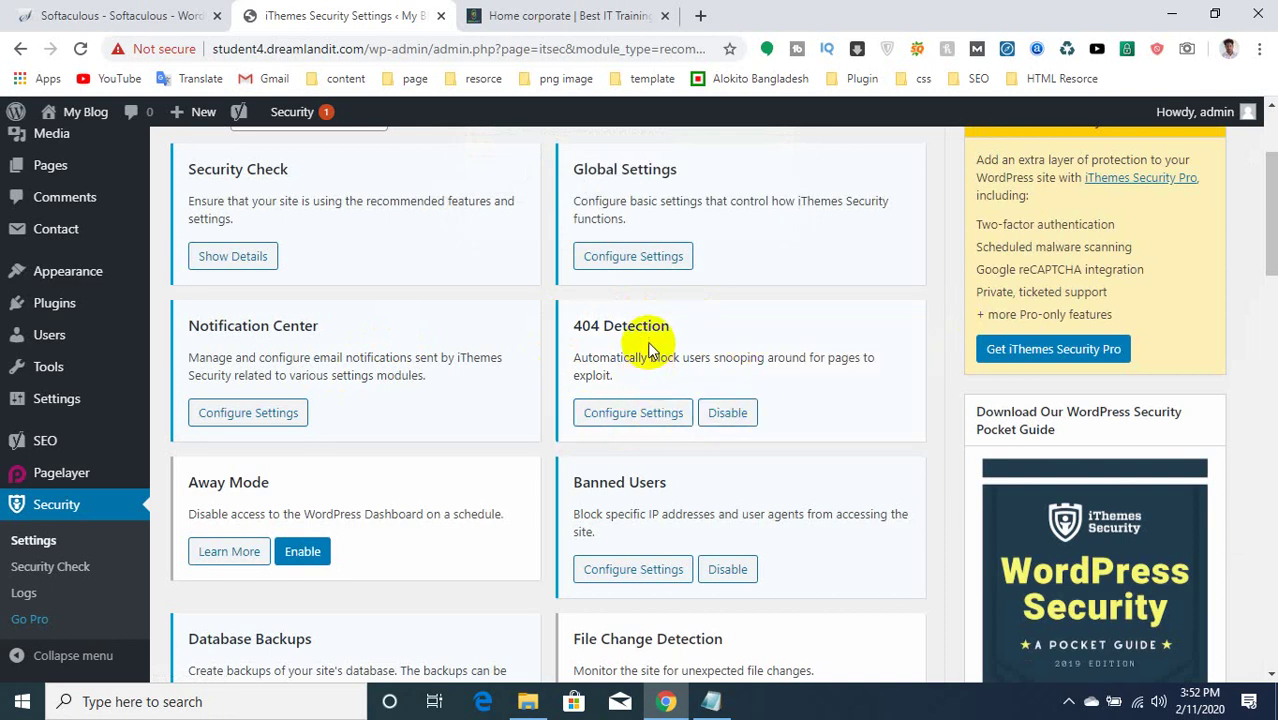
pyautogui.click(605, 414)
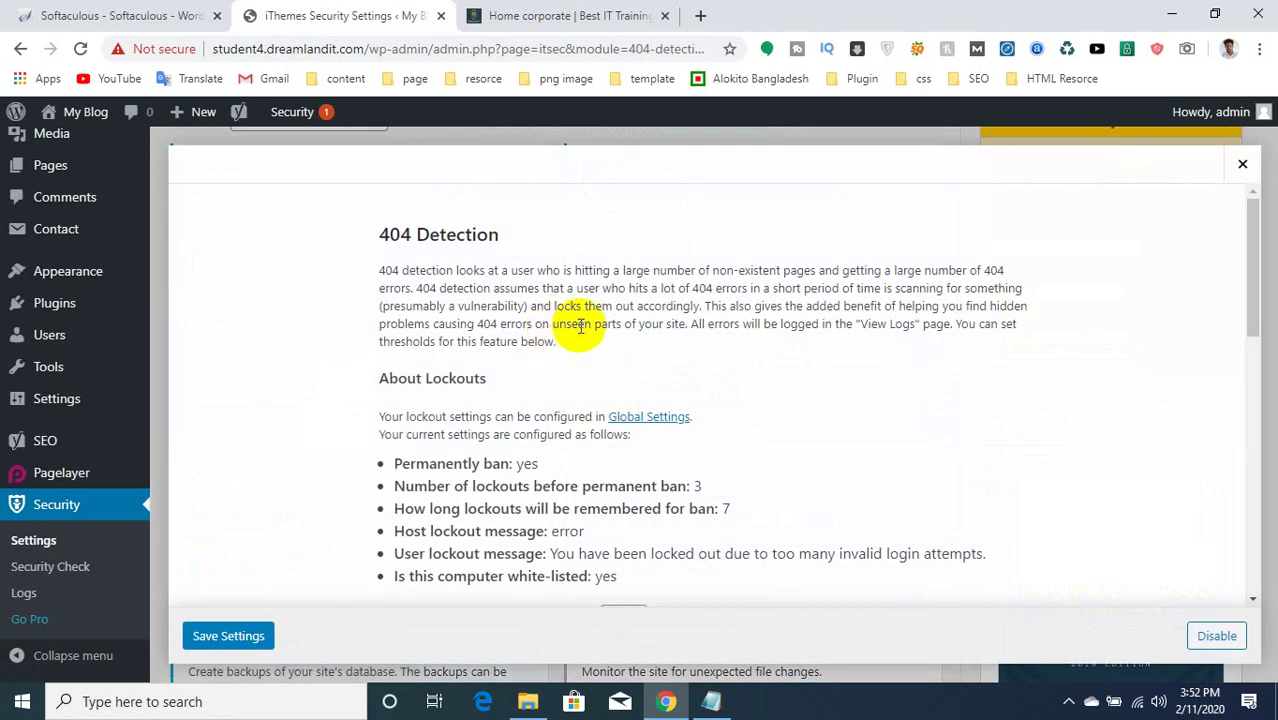
# Set the Error Threshold of 404 Detection to 10 errors.
pyautogui.scroll(-1, 443, 428)
pyautogui.scroll(-2, 460, 435)
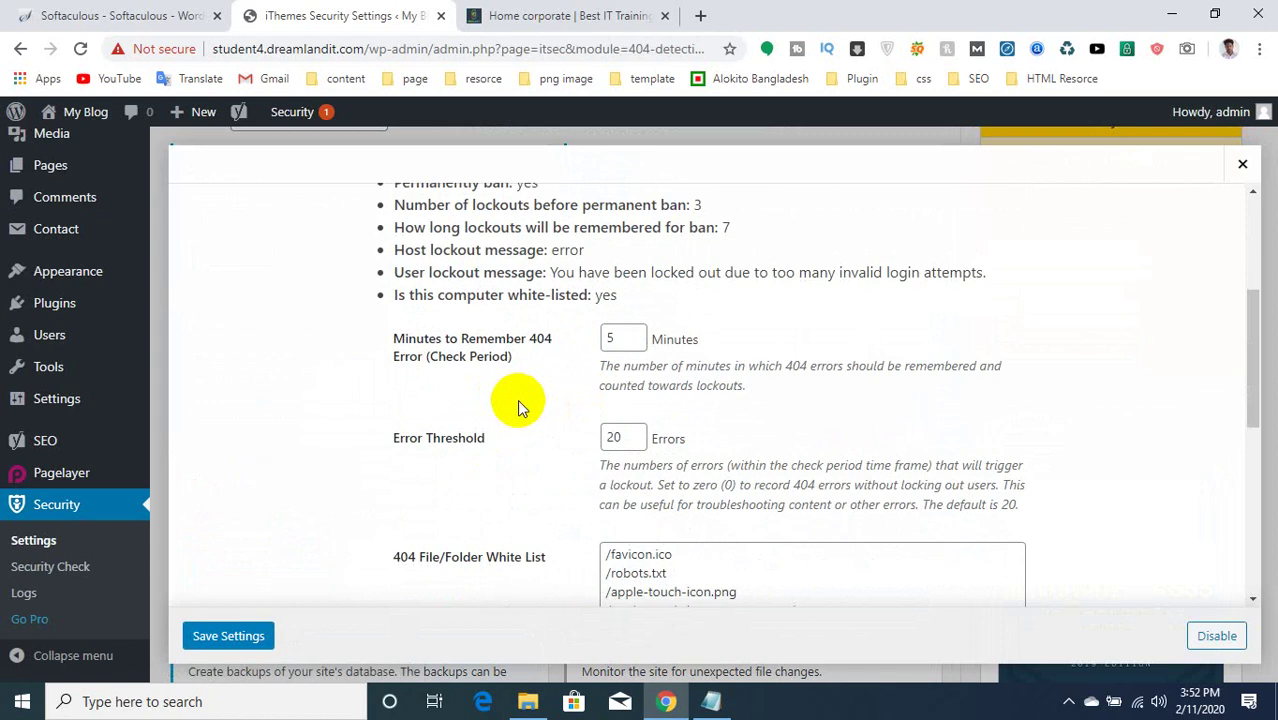
pyautogui.doubleClick(617, 437)
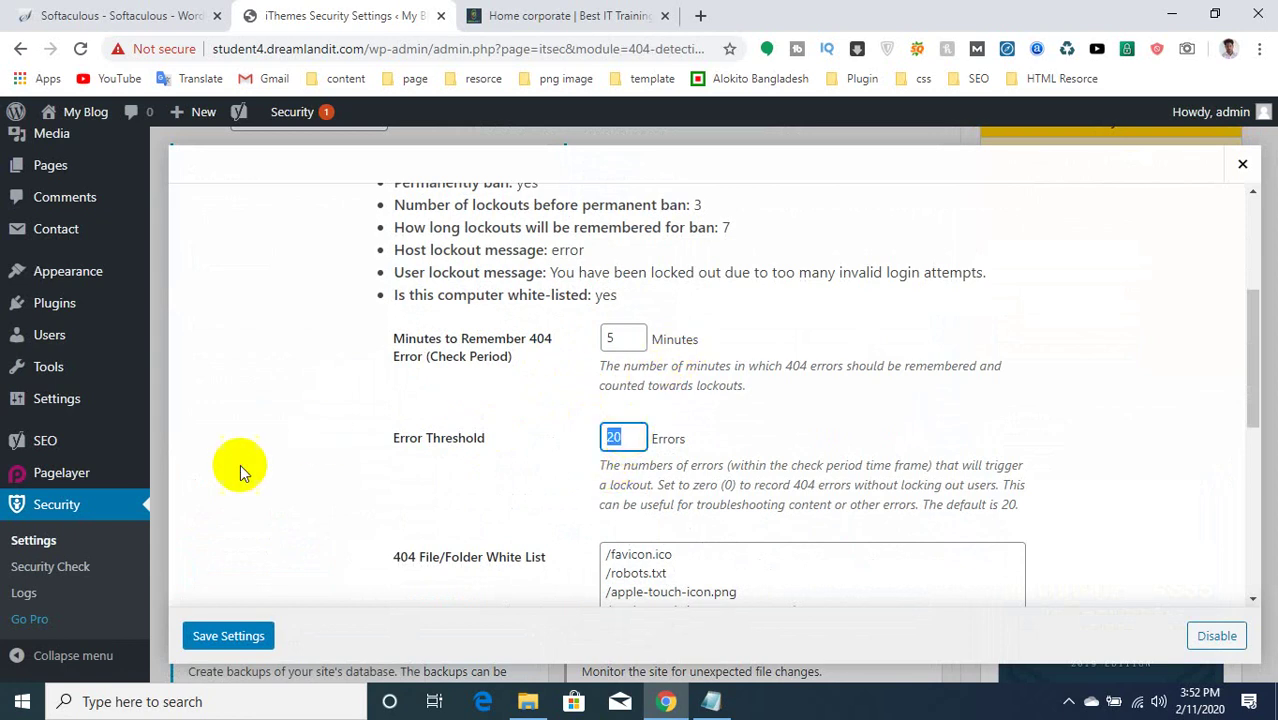
pyautogui.doubleClick(637, 434)
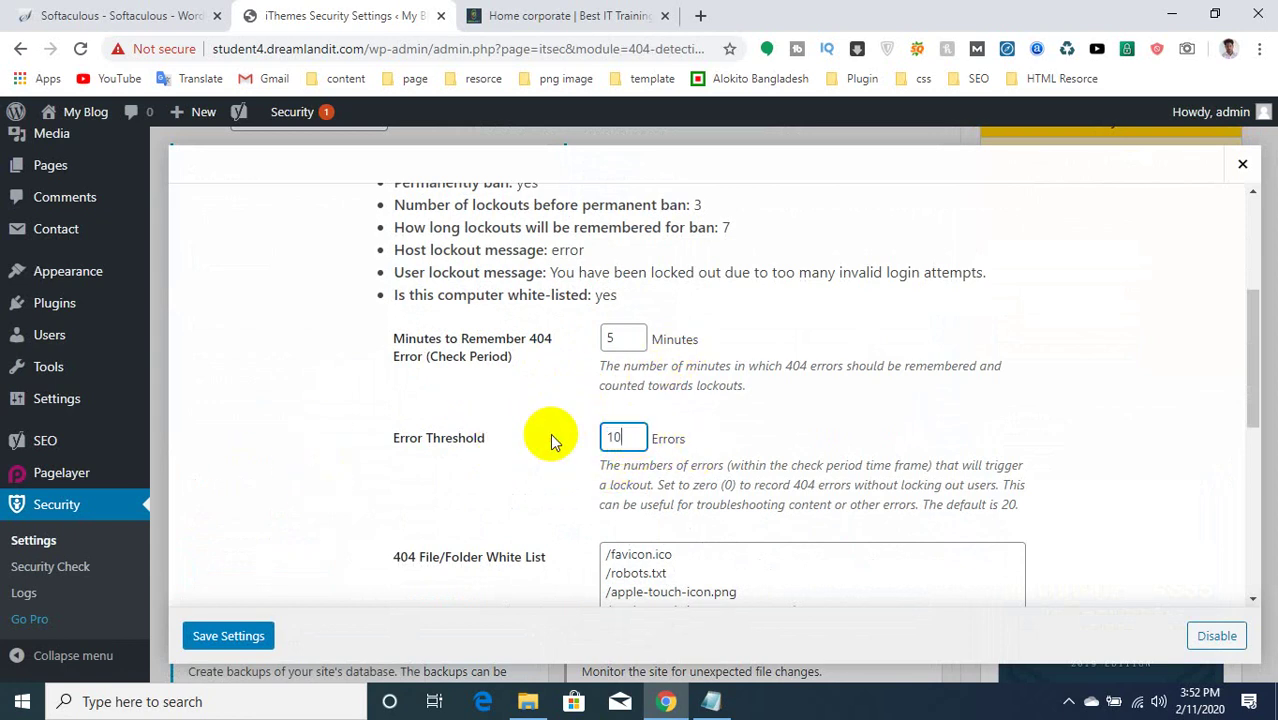
# Set Minutes to Remember 404 Error (Check Period) to 20 minutes and save the 404 Detection settings.
pyautogui.moveTo(624, 338); pyautogui.dragTo(567, 352)
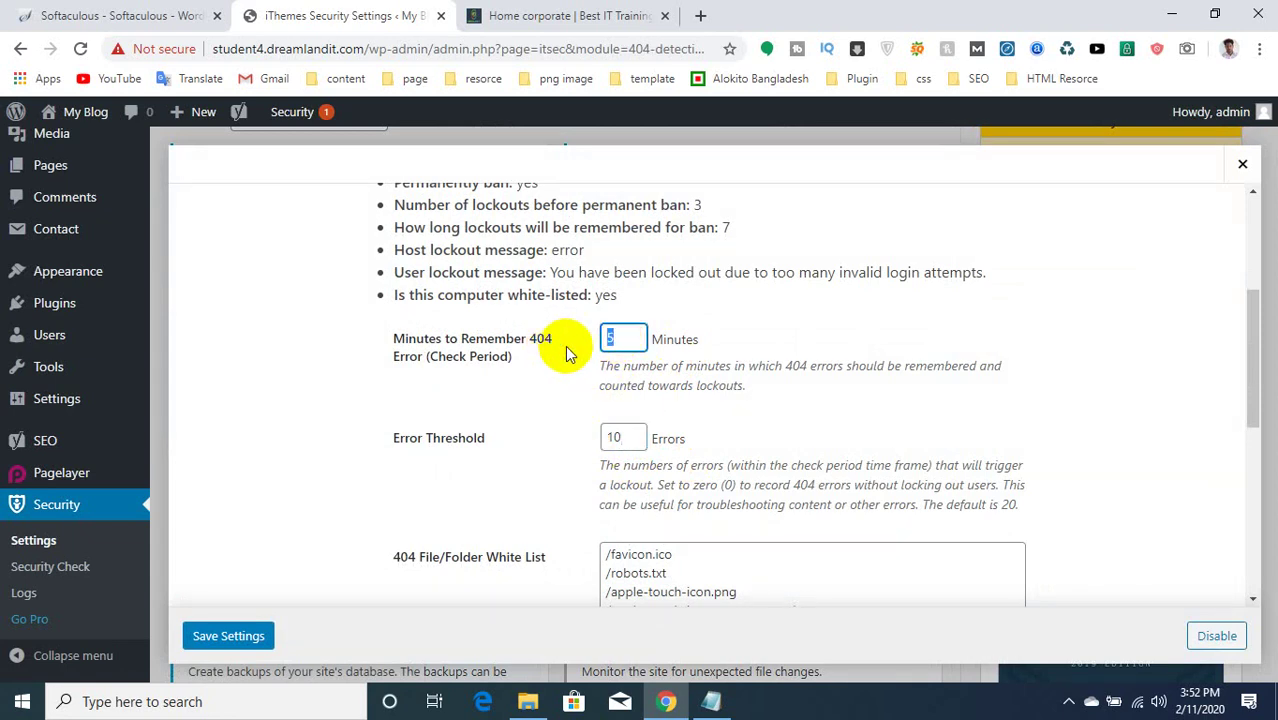
pyautogui.write('20')
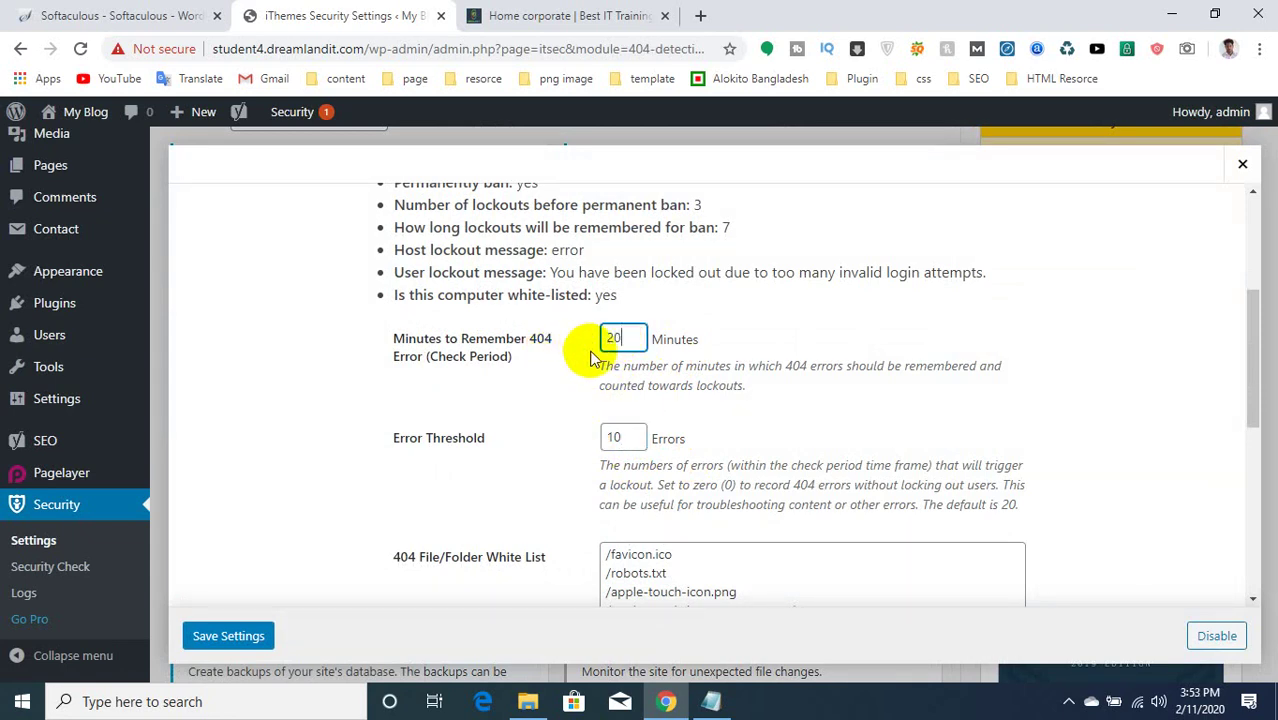
pyautogui.moveTo(622, 333); pyautogui.dragTo(608, 337)
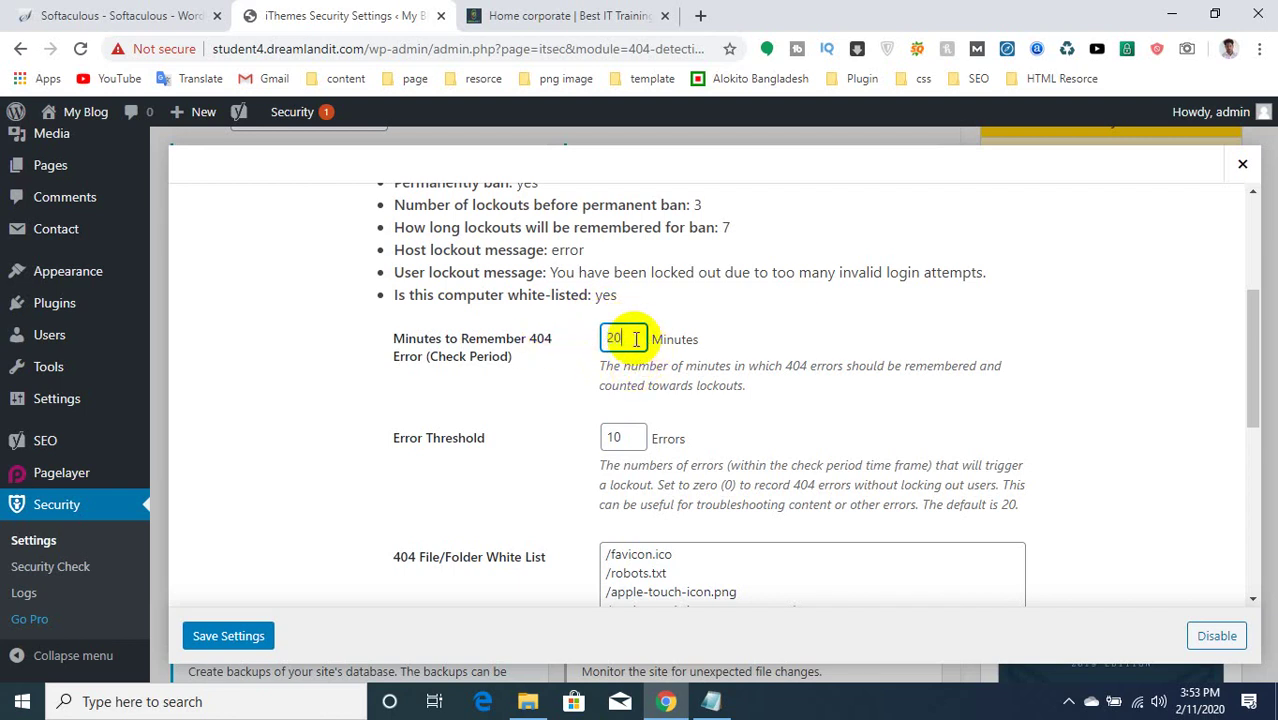
pyautogui.scroll(-1, 515, 382)
pyautogui.scroll(-1, 517, 382)
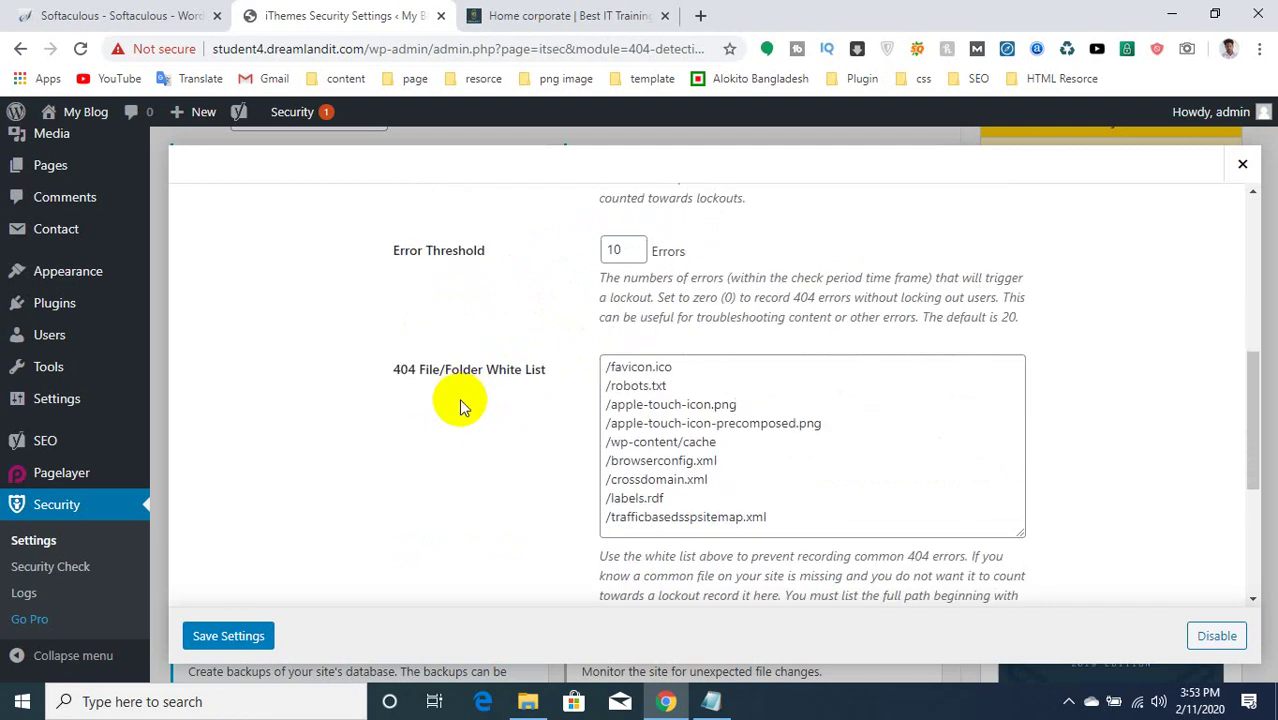
pyautogui.scroll(-3, 440, 395)
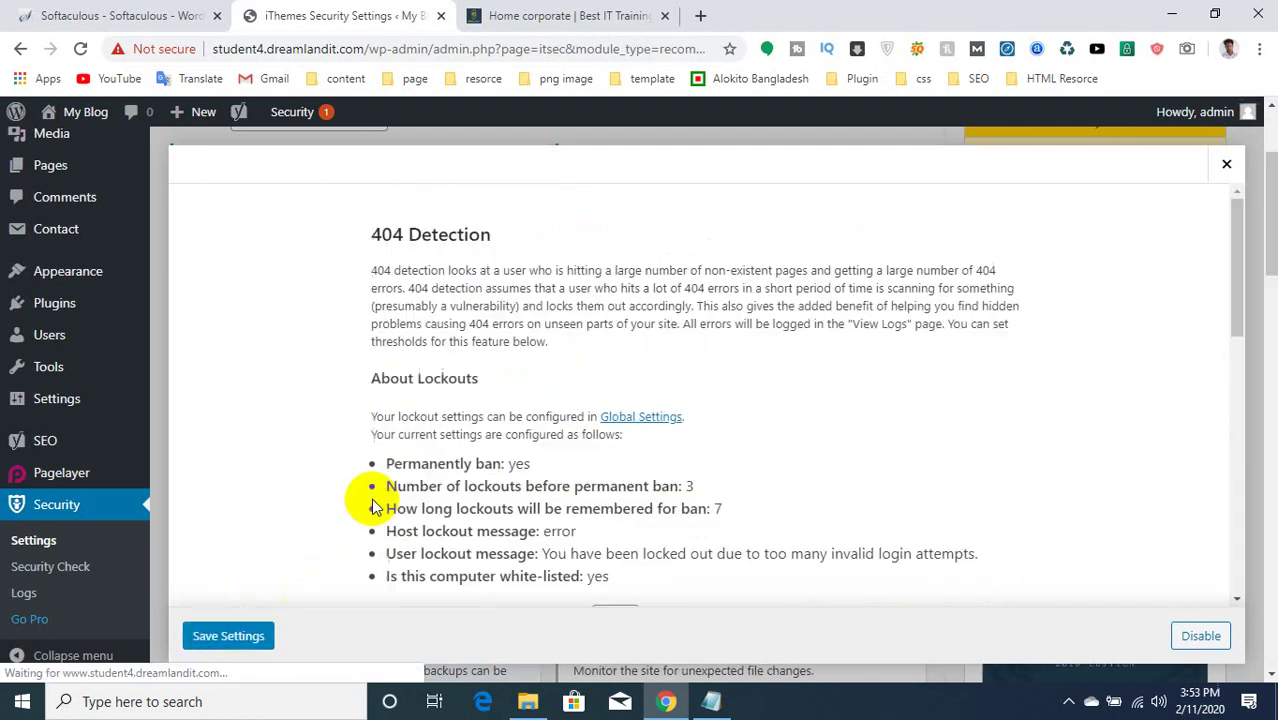
# Enable the Away Mode module, open its settings and read the description of the dashboard access restriction.
pyautogui.scroll(-1, 386, 422)
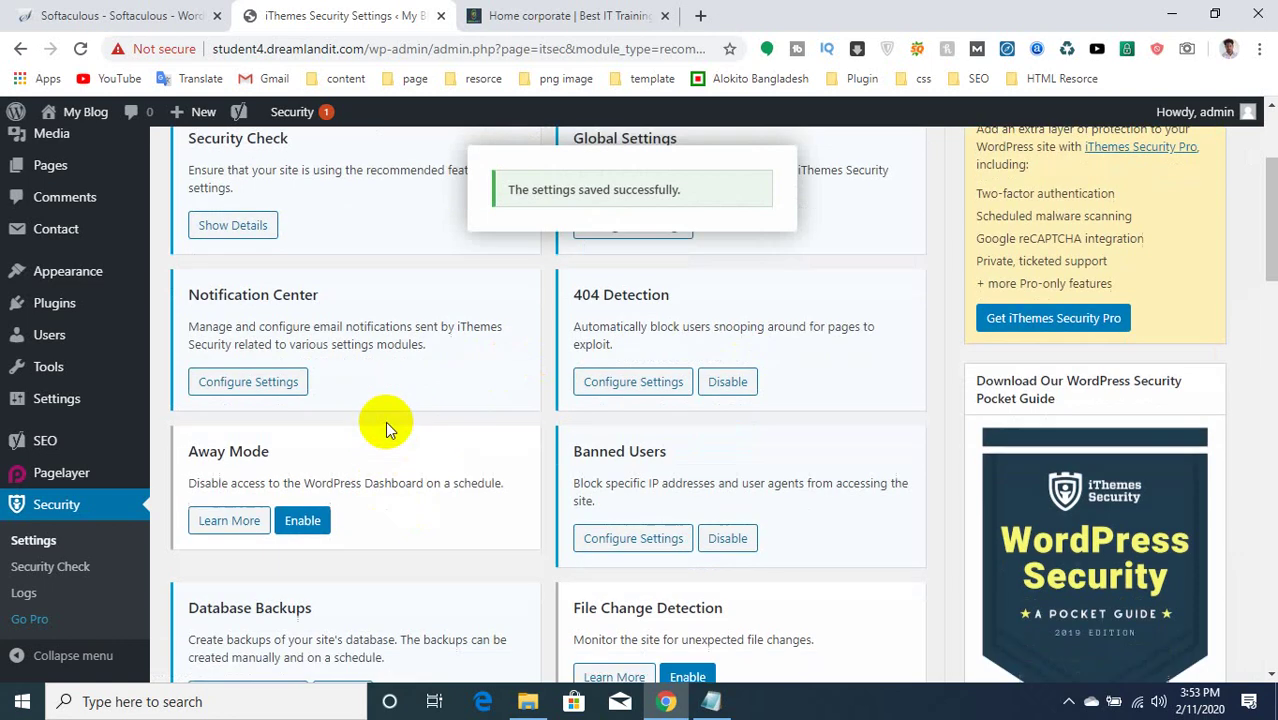
pyautogui.click(298, 458)
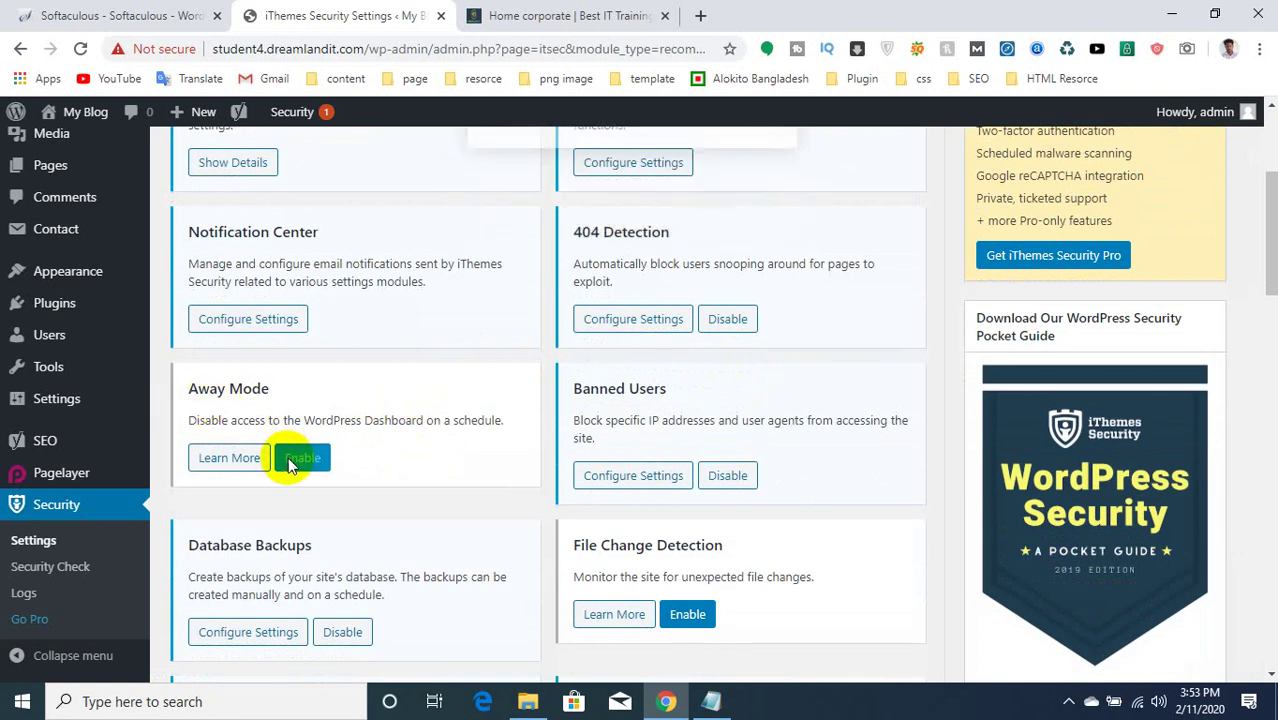
pyautogui.click(231, 463)
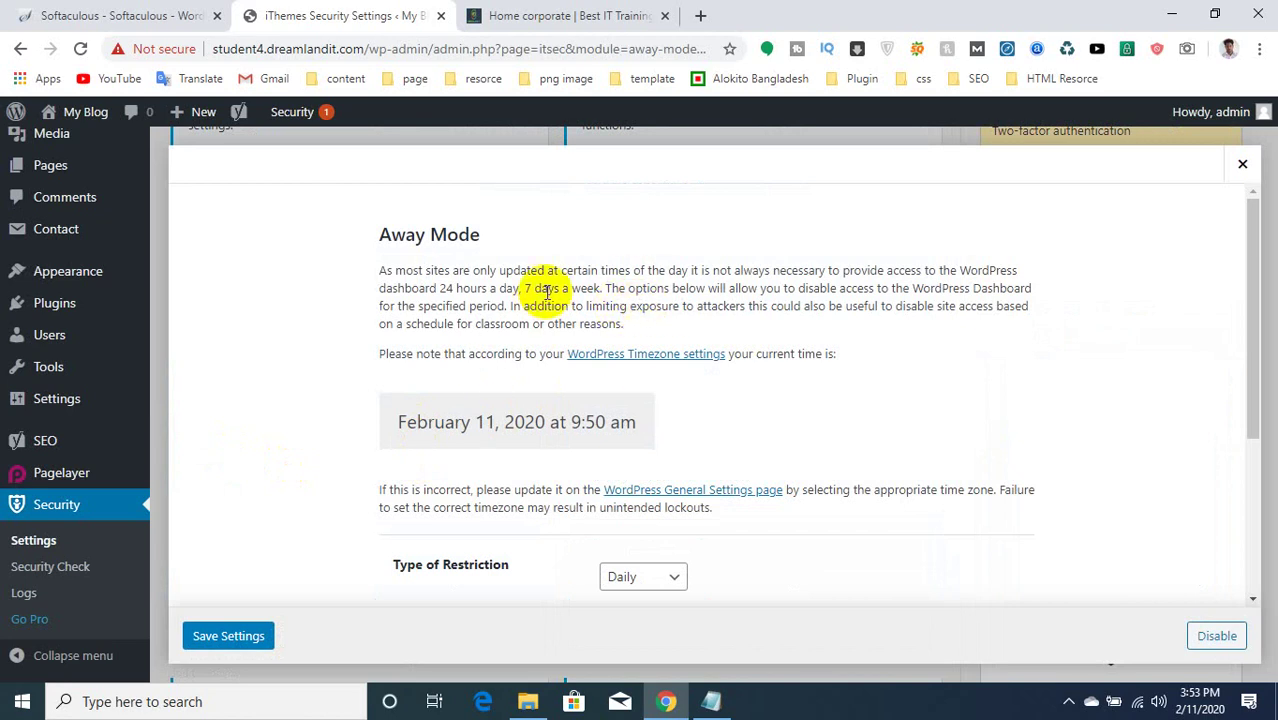
pyautogui.tripleClick(457, 280)
pyautogui.click(473, 291)
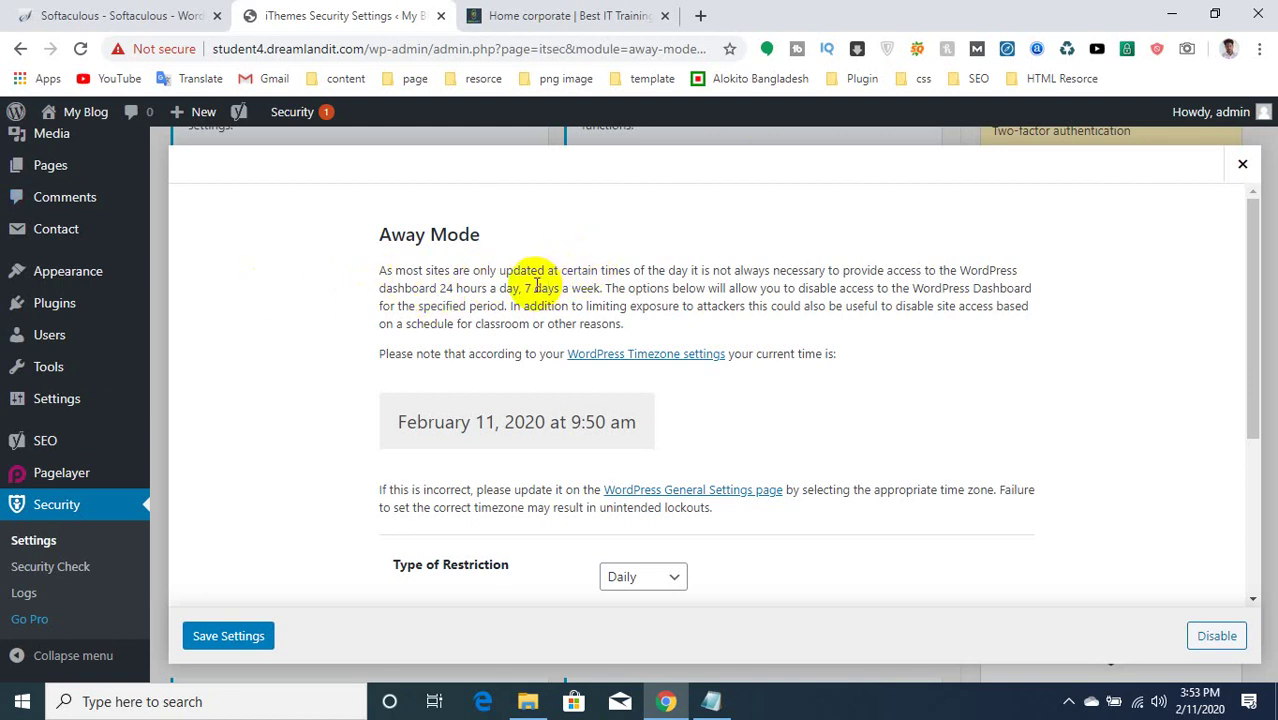
# Choose 1 as the start hour of the daily Away Mode restriction and save the settings.
pyautogui.scroll(-3, 430, 372)
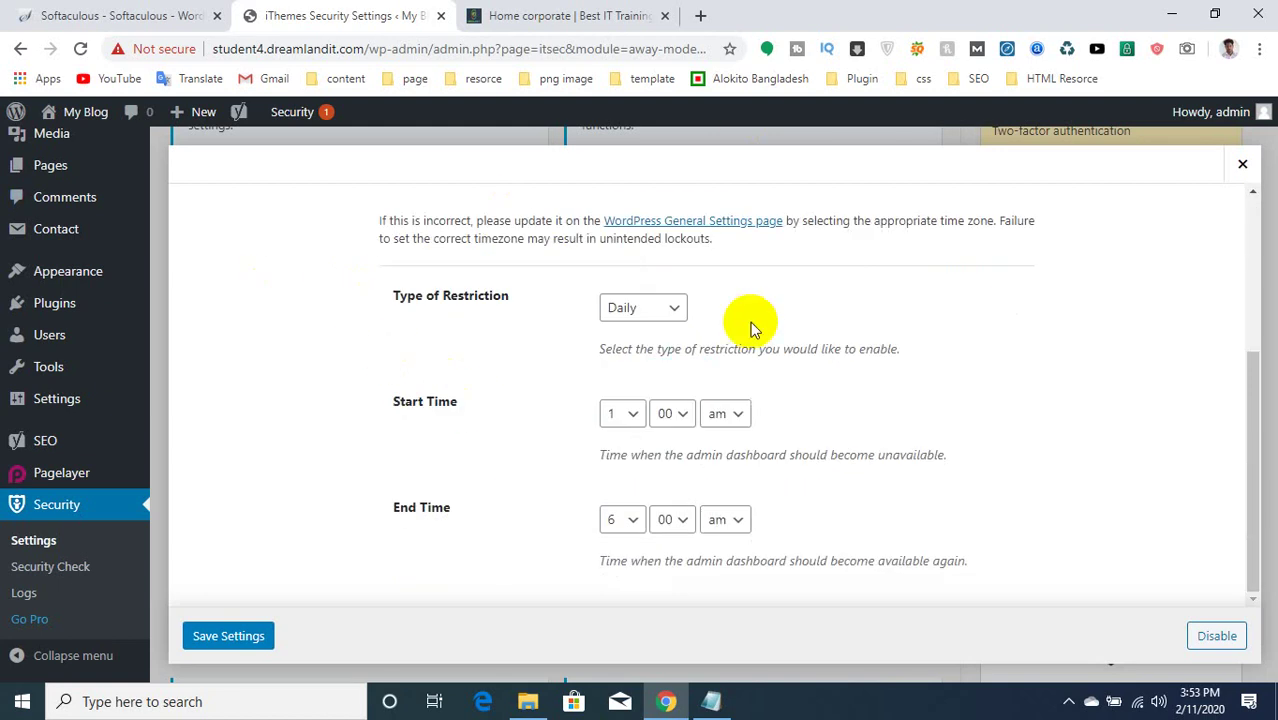
pyautogui.click(619, 415)
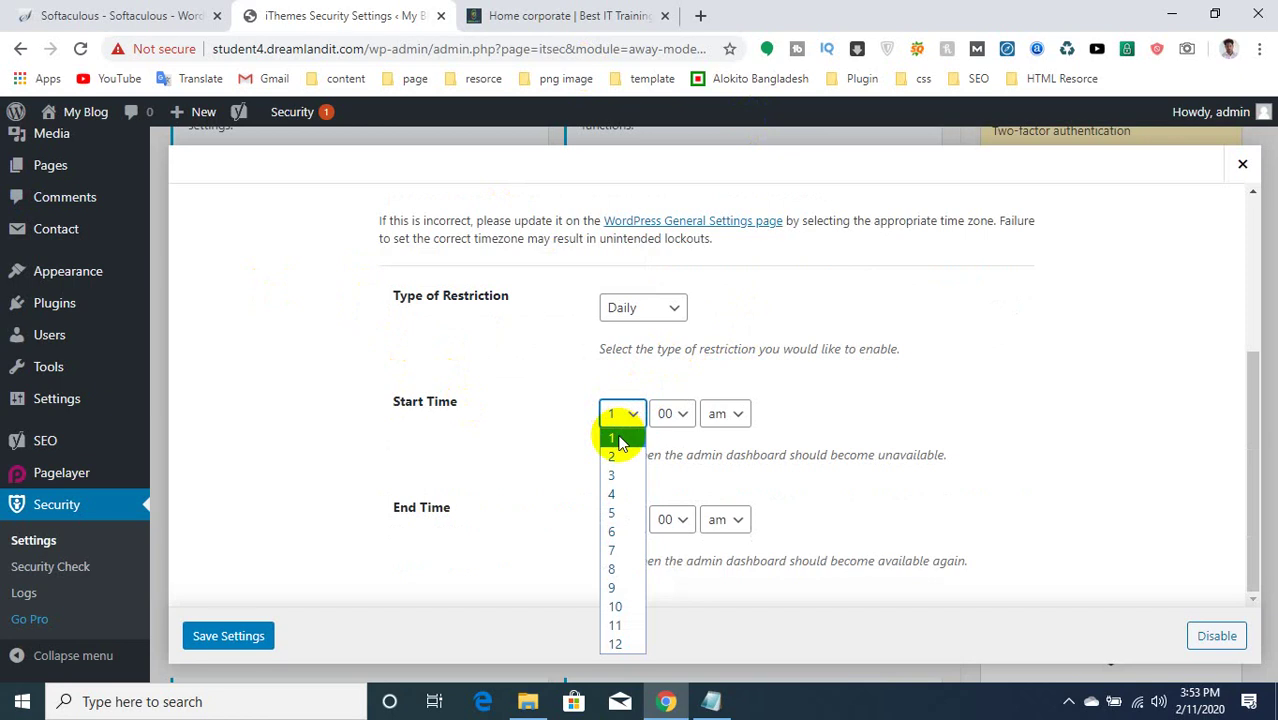
pyautogui.click(613, 437)
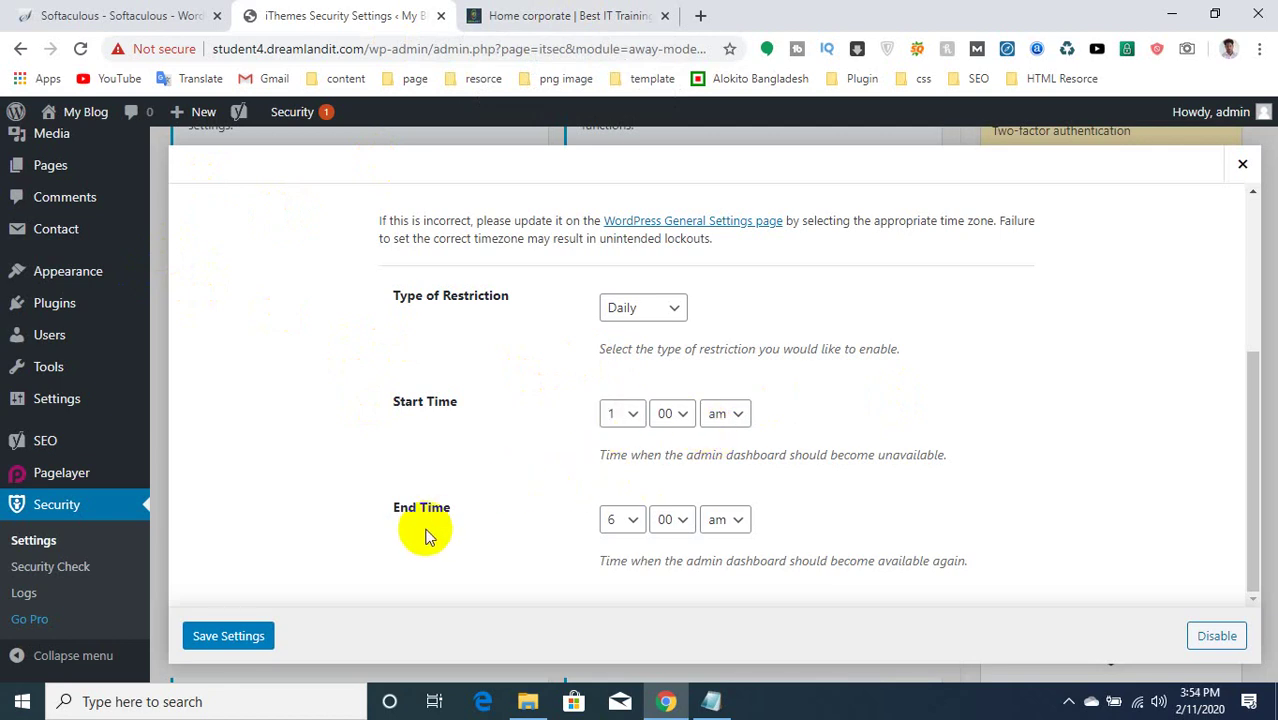
pyautogui.click(227, 640)
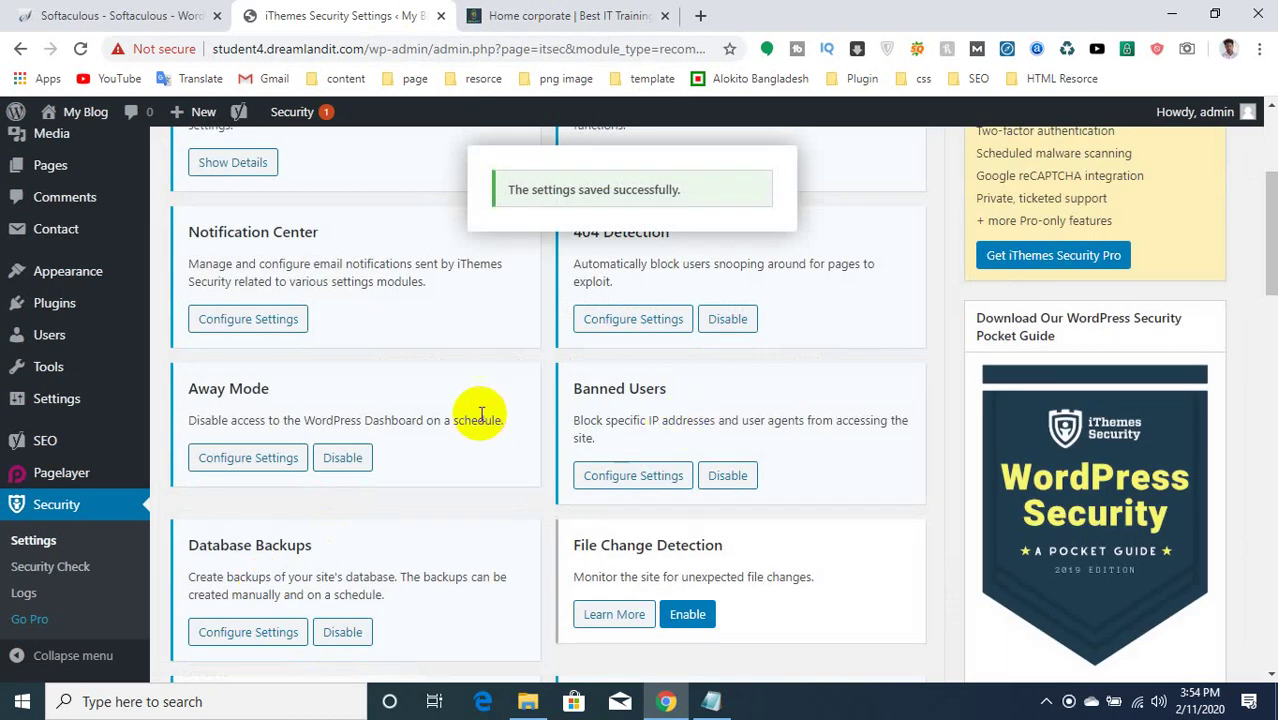
# Open the Banned Users settings, look through Ban Lists, Ban Hosts and Ban User Agents, and save them.
pyautogui.click(648, 476)
pyautogui.scroll(-2, 703, 455)
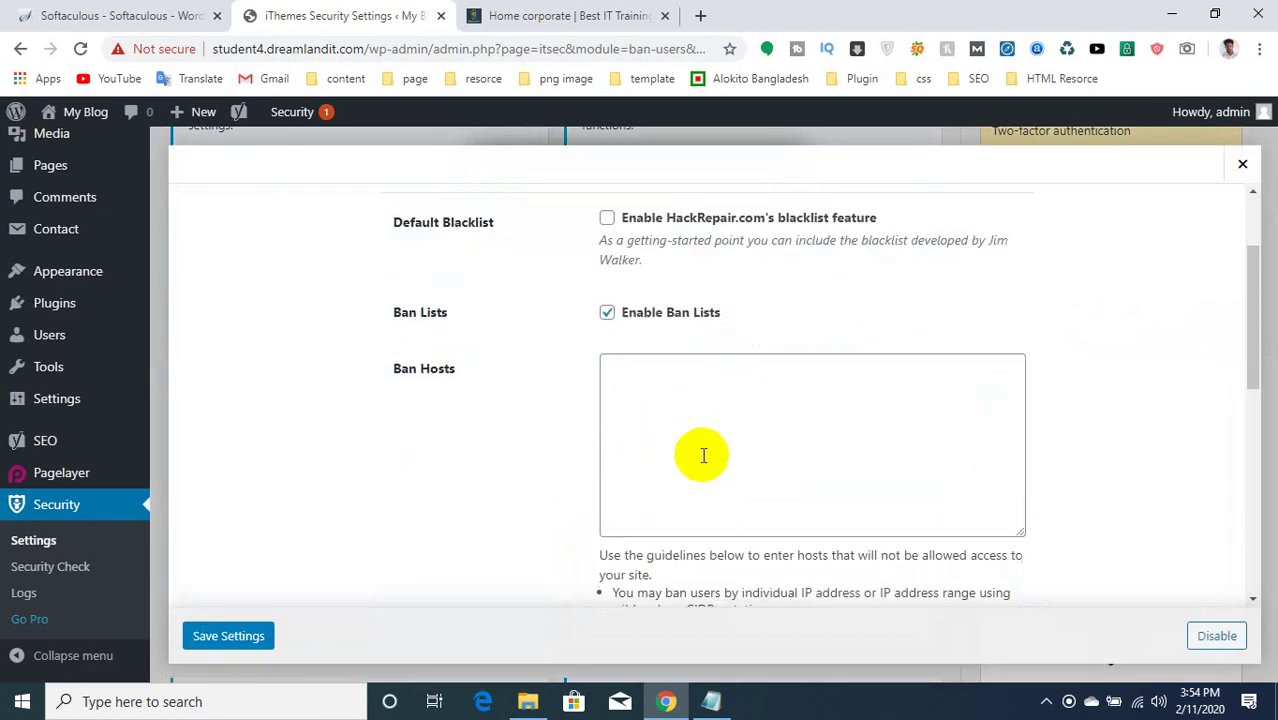
pyautogui.scroll(-1, 703, 455)
pyautogui.click(670, 342)
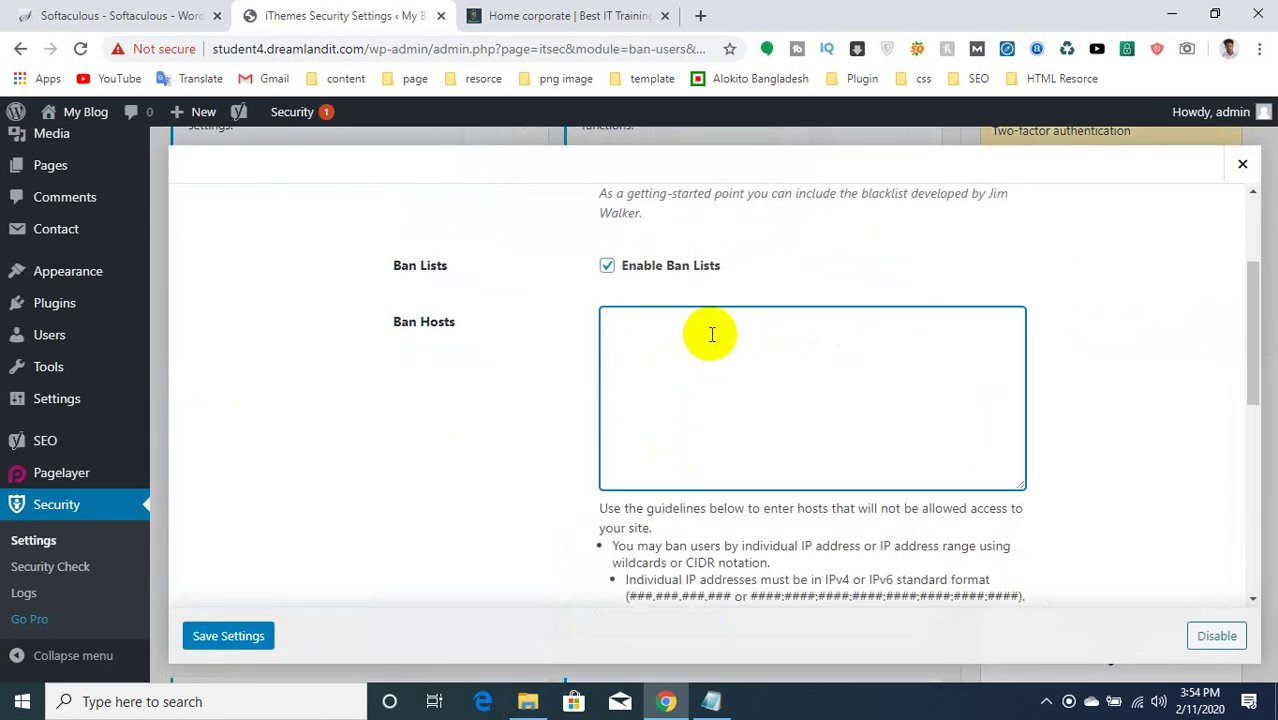
pyautogui.scroll(-1, 553, 383)
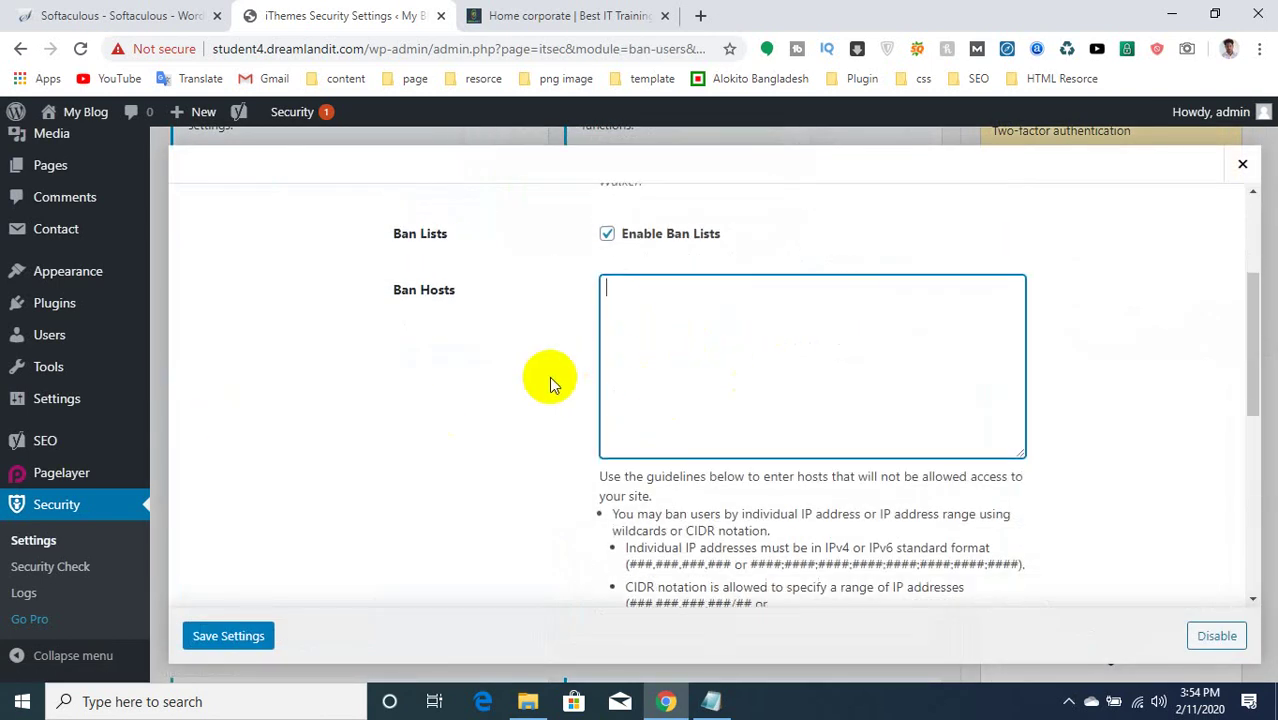
pyautogui.scroll(-5, 549, 376)
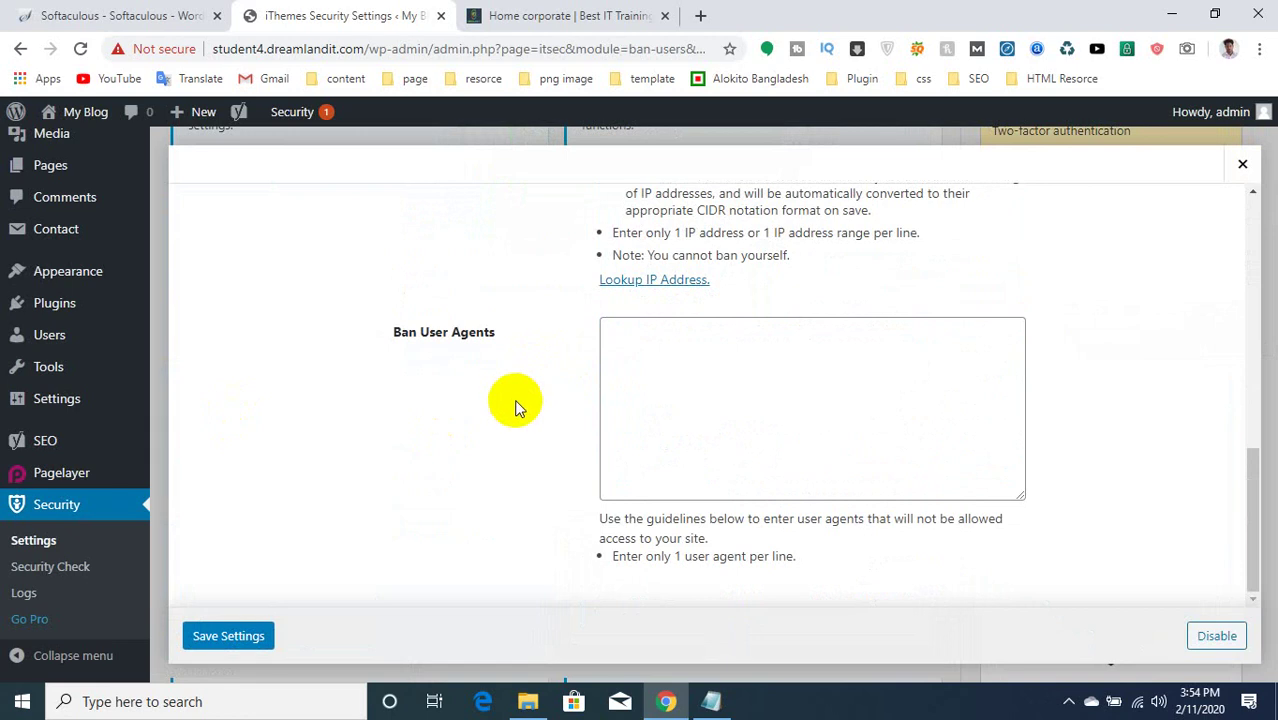
pyautogui.scroll(5, 608, 334)
pyautogui.scroll(-5, 465, 431)
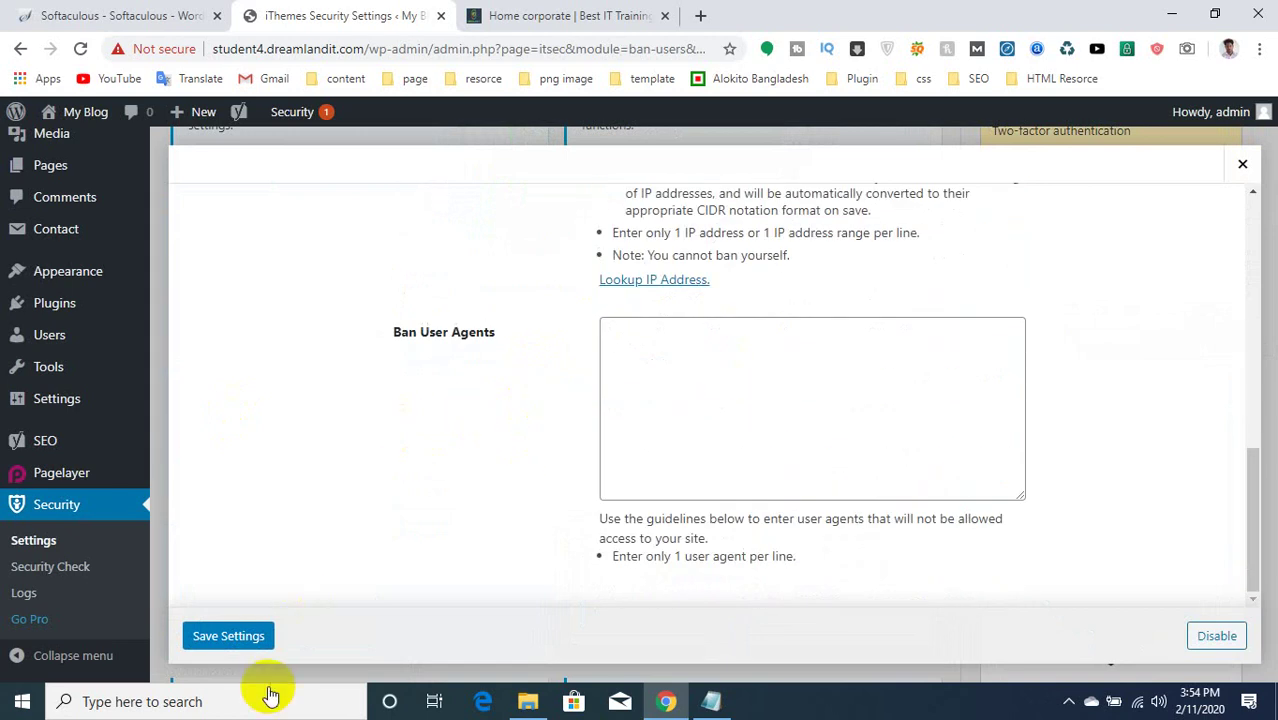
pyautogui.click(228, 636)
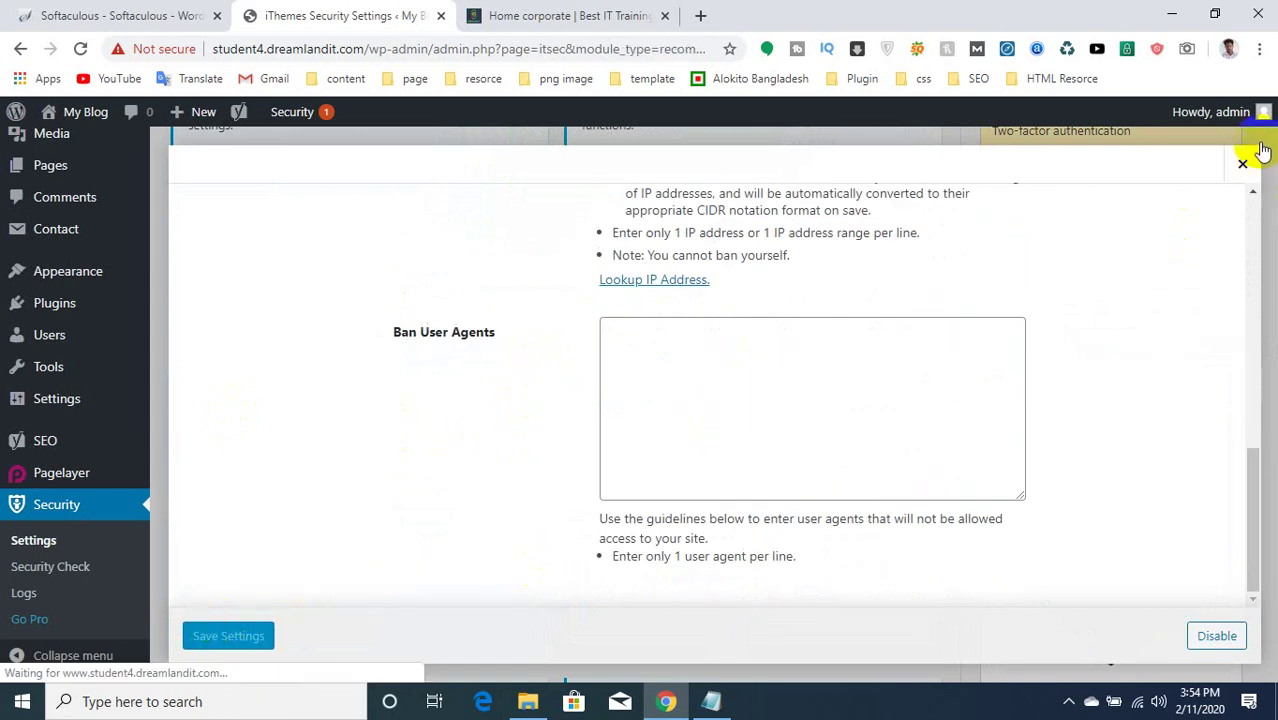
# Open the File Change Detection settings, look through the Files and Folders List and Ignore File Types, and save them.
pyautogui.scroll(-2, 509, 480)
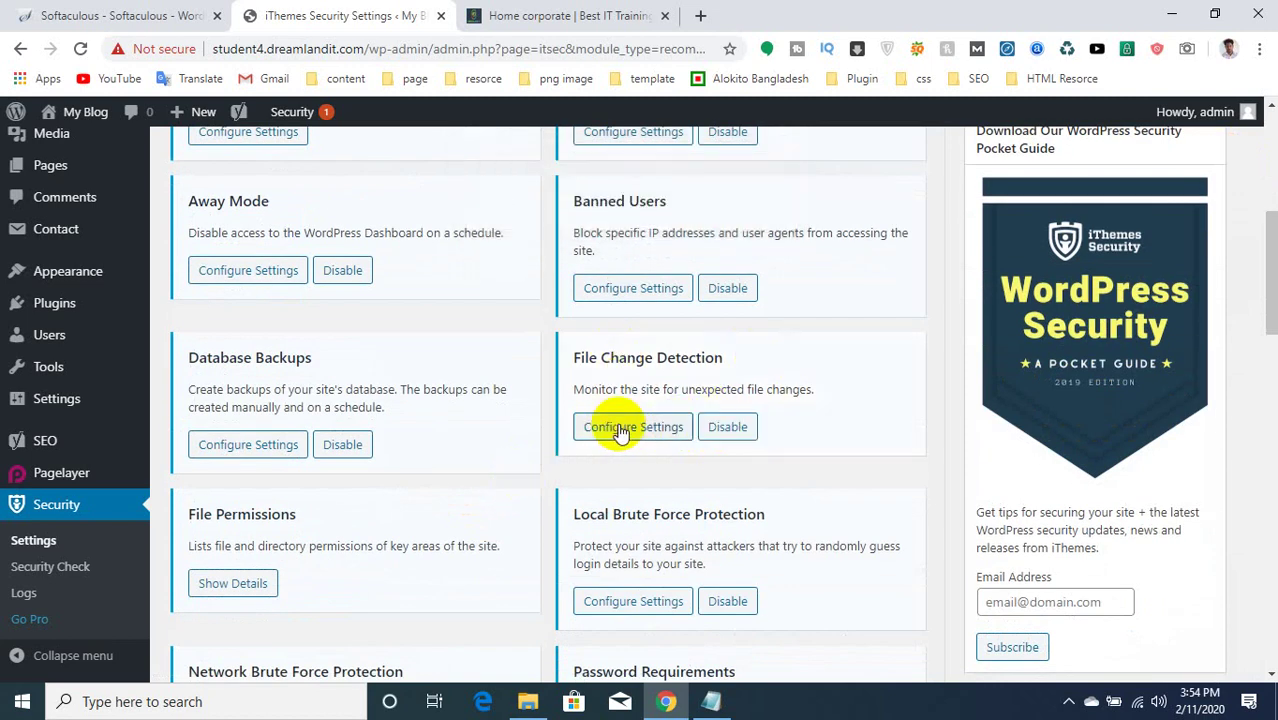
pyautogui.click(608, 427)
pyautogui.scroll(-3, 604, 428)
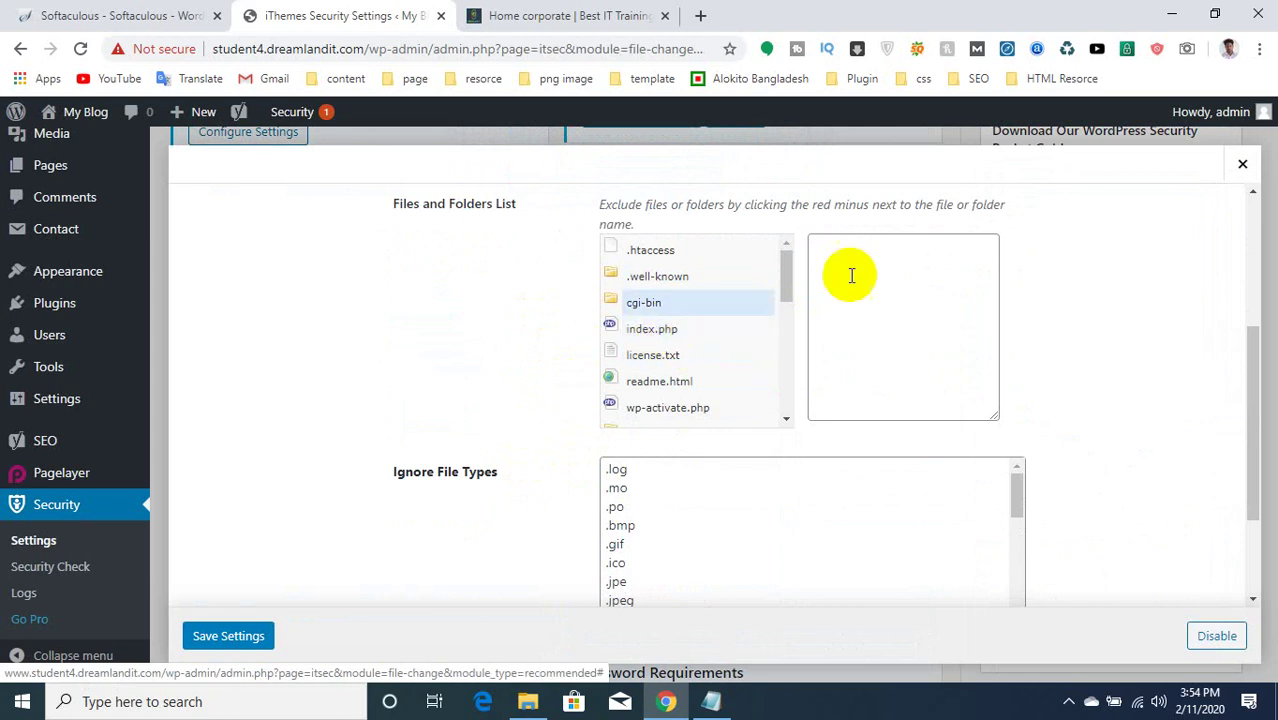
pyautogui.scroll(-2, 709, 343)
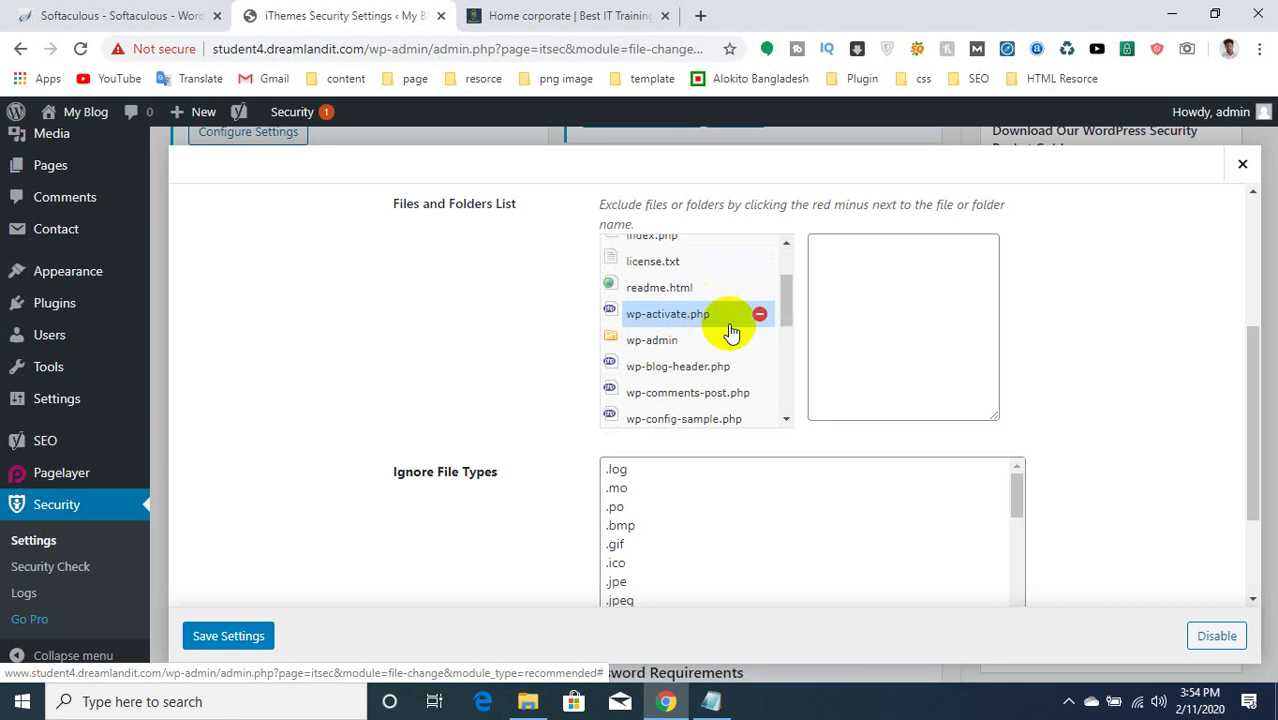
pyautogui.scroll(3, 293, 507)
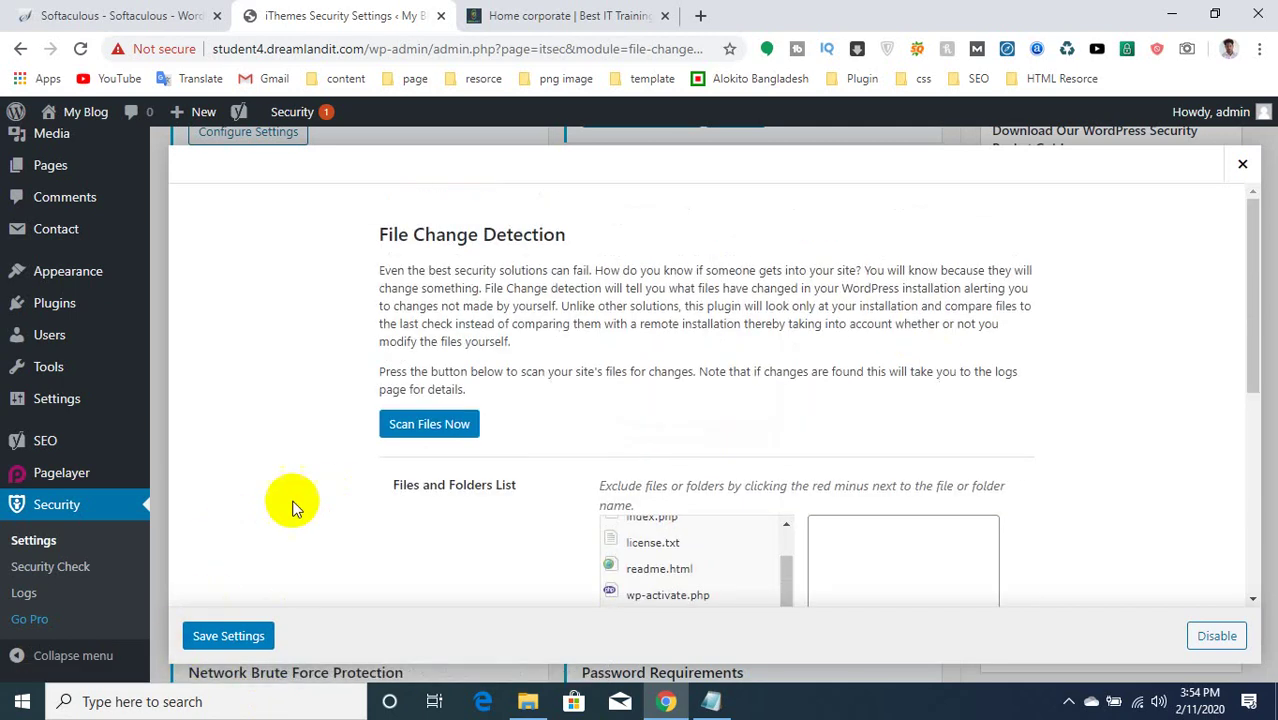
pyautogui.scroll(-3, 300, 512)
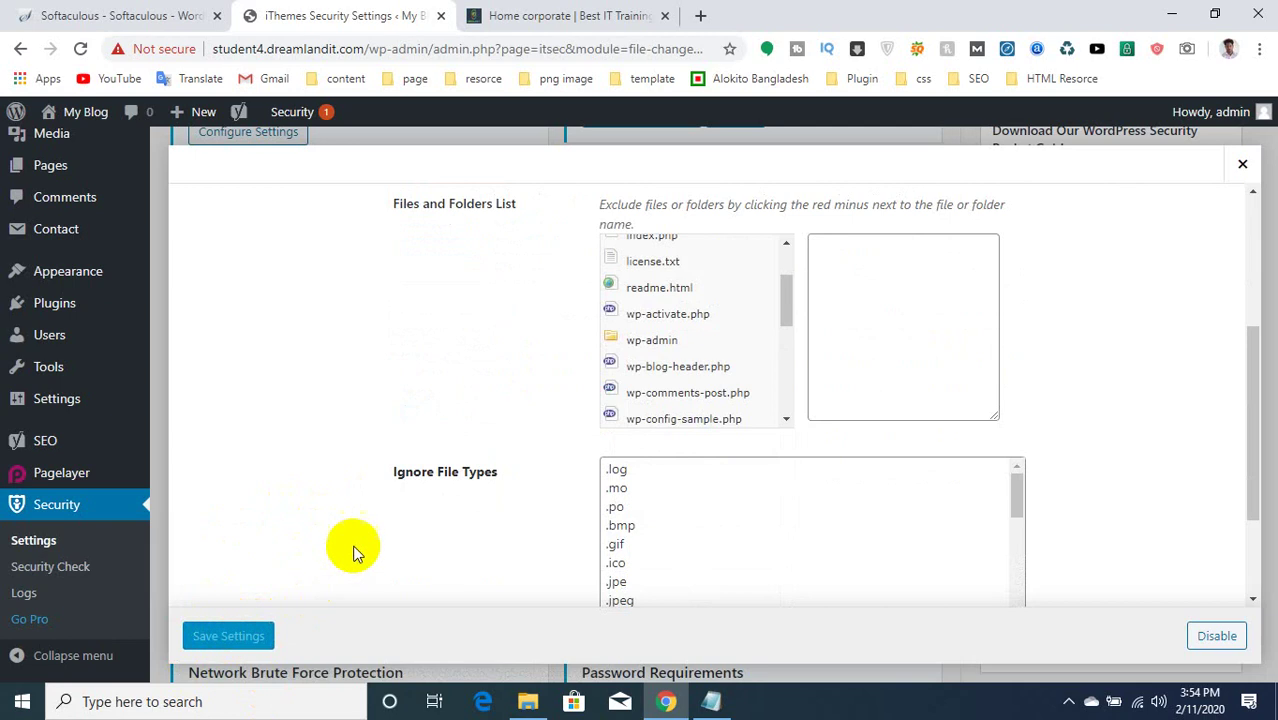
# Load the File Permissions details and examine the rows from the root folder down to wp-content/uploads.
pyautogui.scroll(-1, 600, 480)
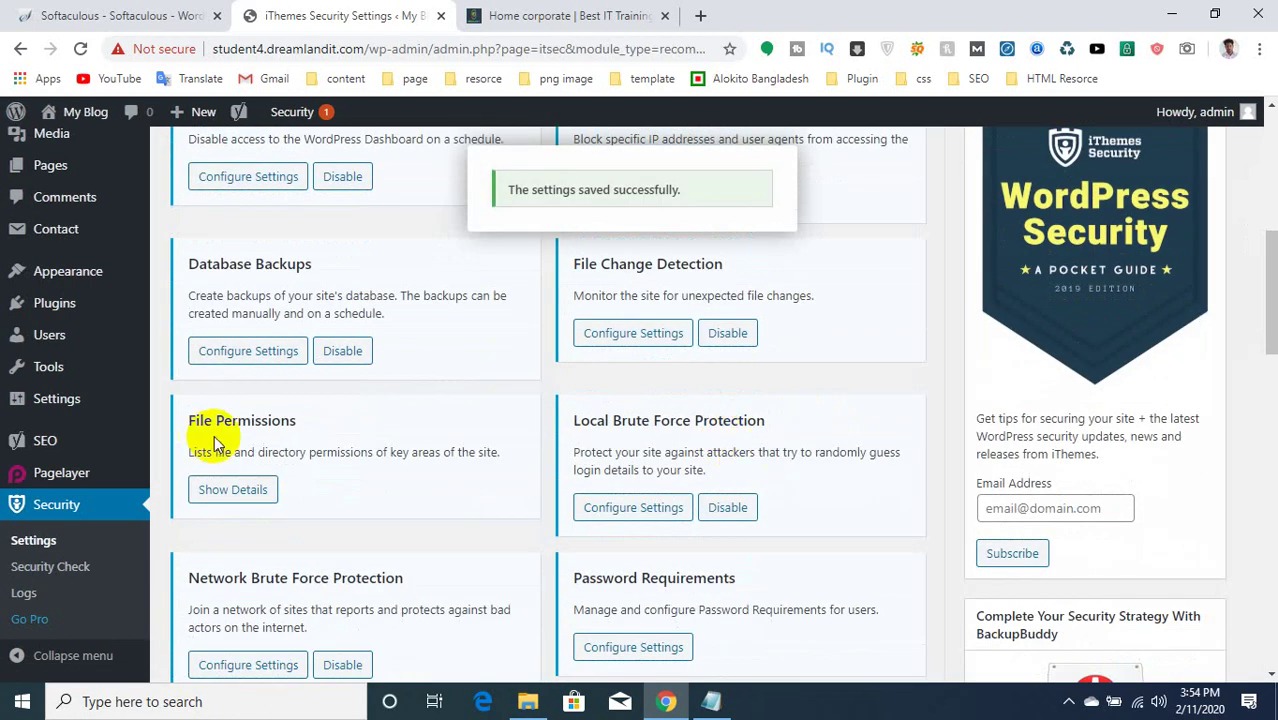
pyautogui.click(209, 487)
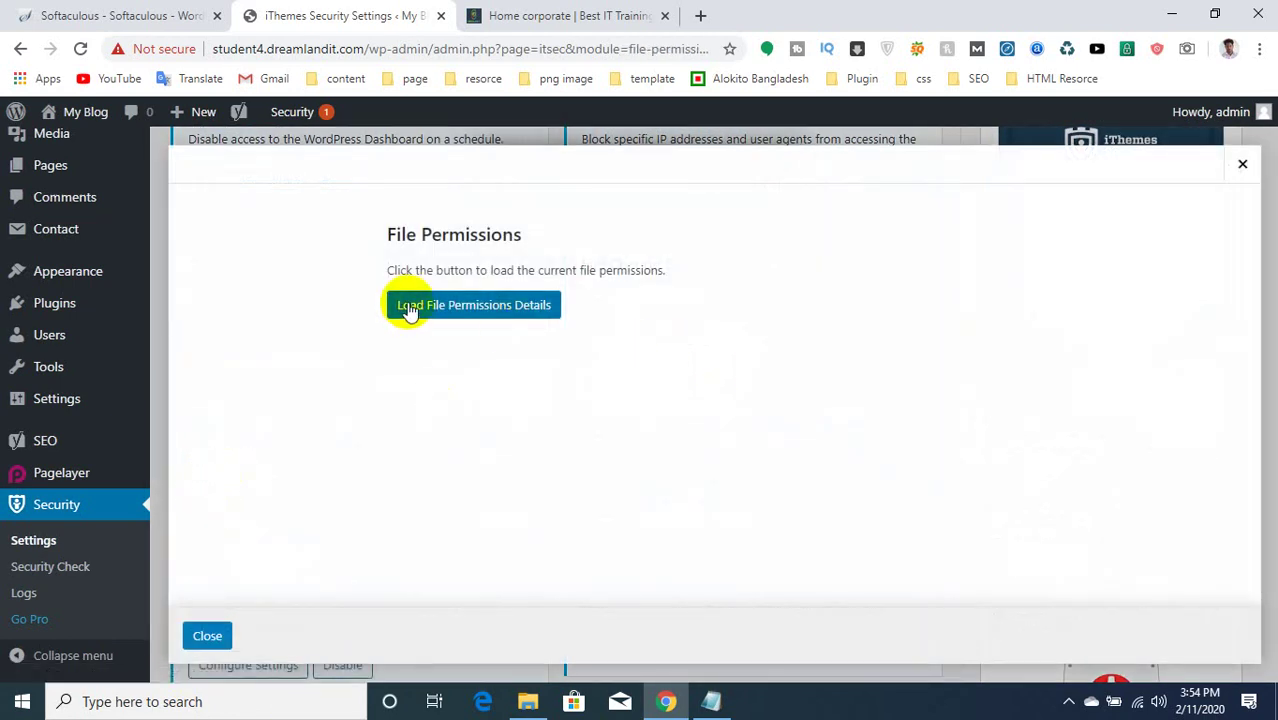
pyautogui.click(540, 318)
pyautogui.scroll(-2, 850, 449)
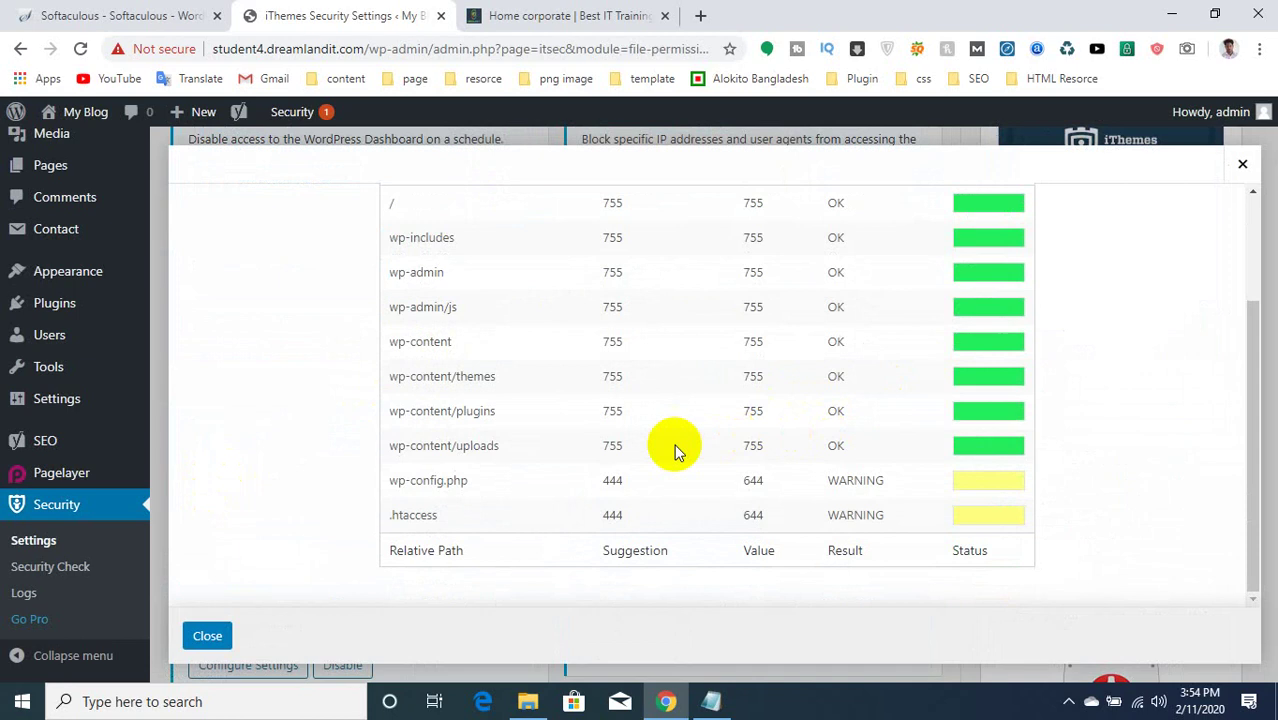
pyautogui.scroll(1, 650, 451)
pyautogui.scroll(-1, 408, 240)
pyautogui.scroll(1, 408, 300)
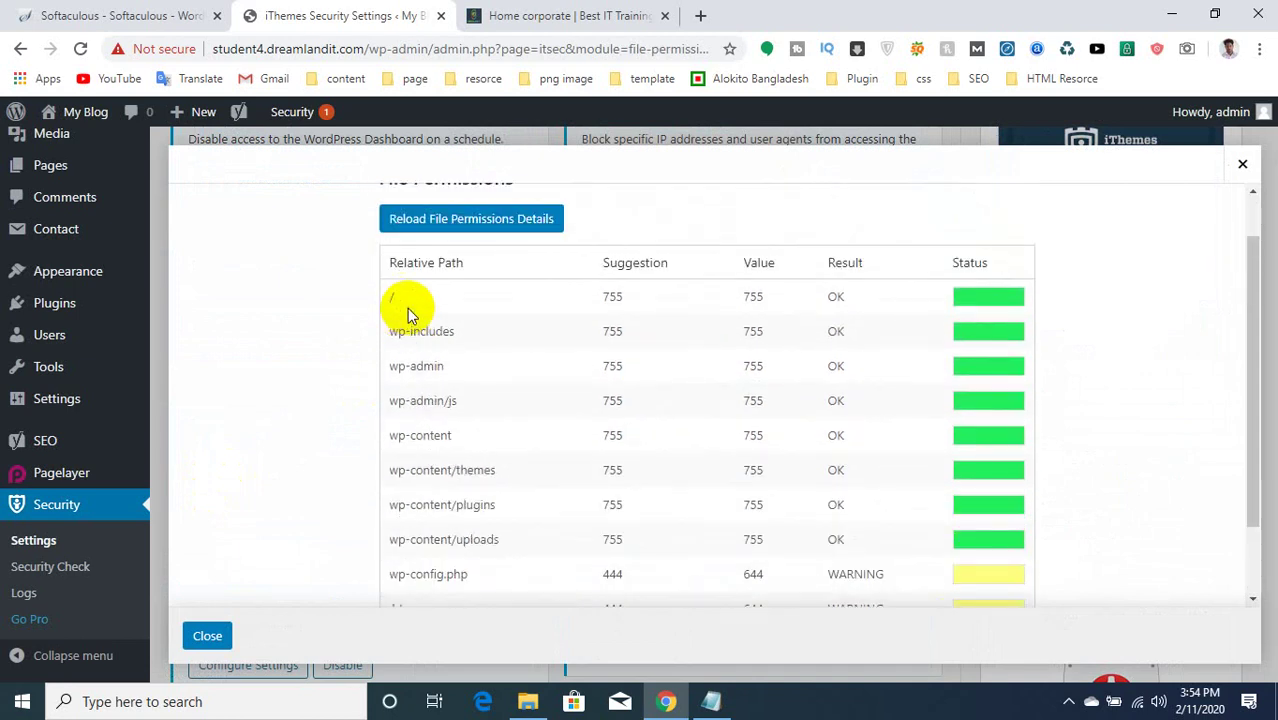
pyautogui.moveTo(394, 291); pyautogui.dragTo(866, 543)
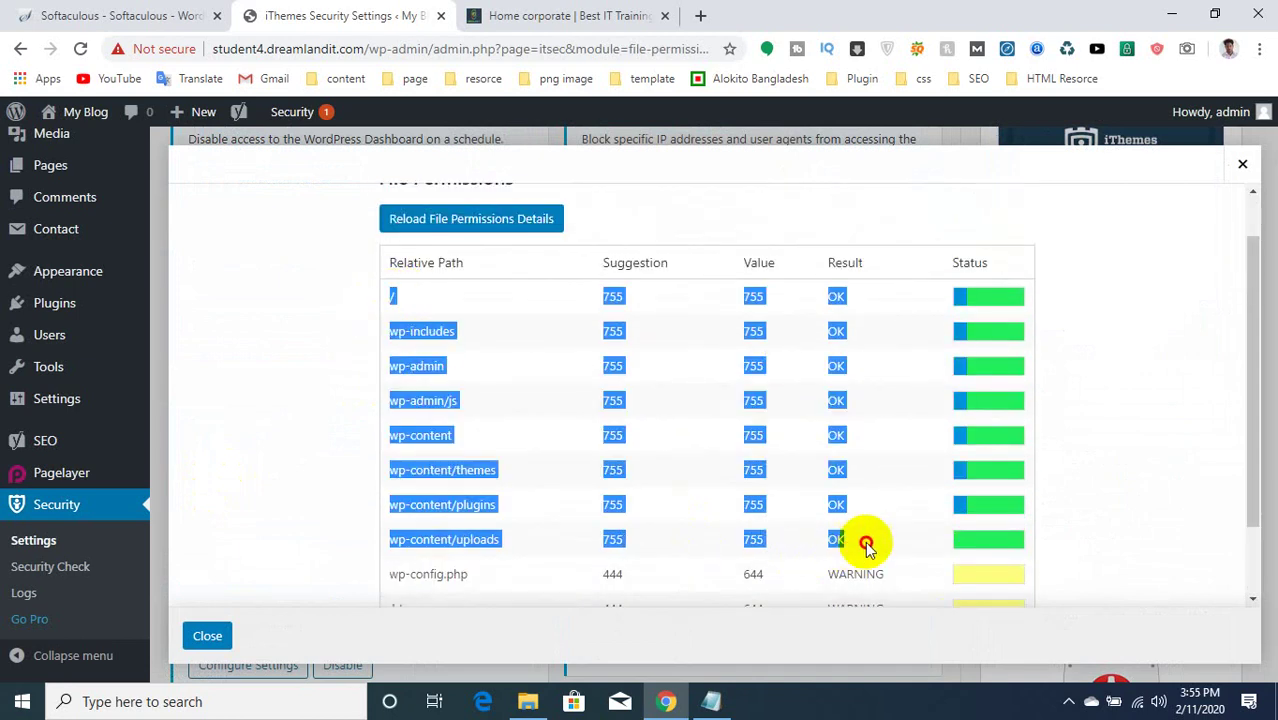
pyautogui.click(833, 442)
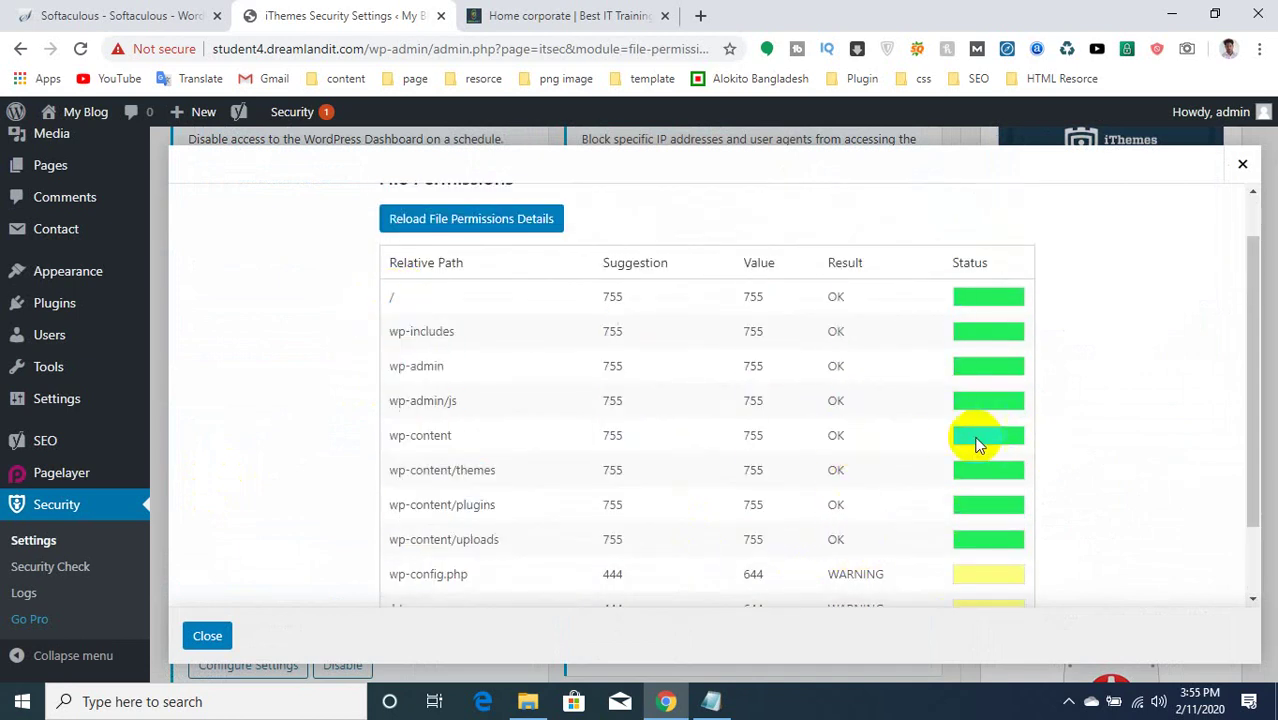
# Examine the suggested and actual permissions of wp-config.php and .htaccess, and close the File Permissions details.
pyautogui.scroll(-1, 978, 450)
pyautogui.moveTo(840, 480); pyautogui.dragTo(1006, 490)
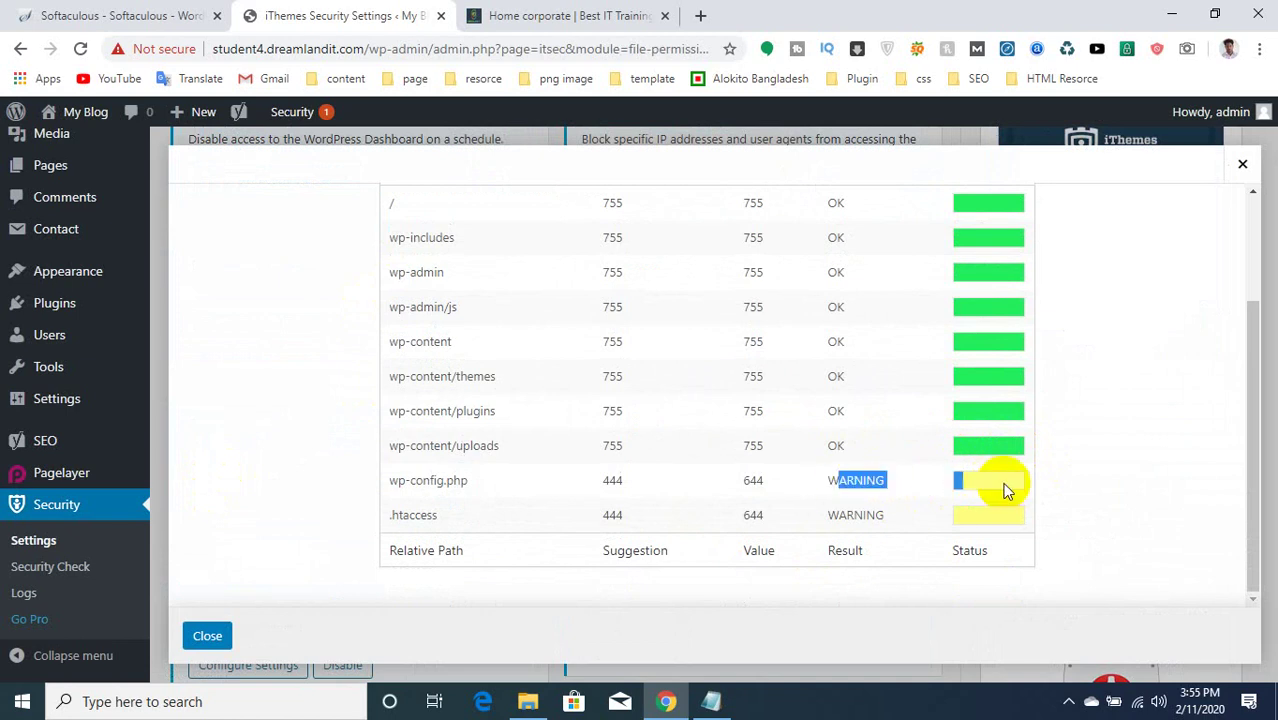
pyautogui.click(802, 485)
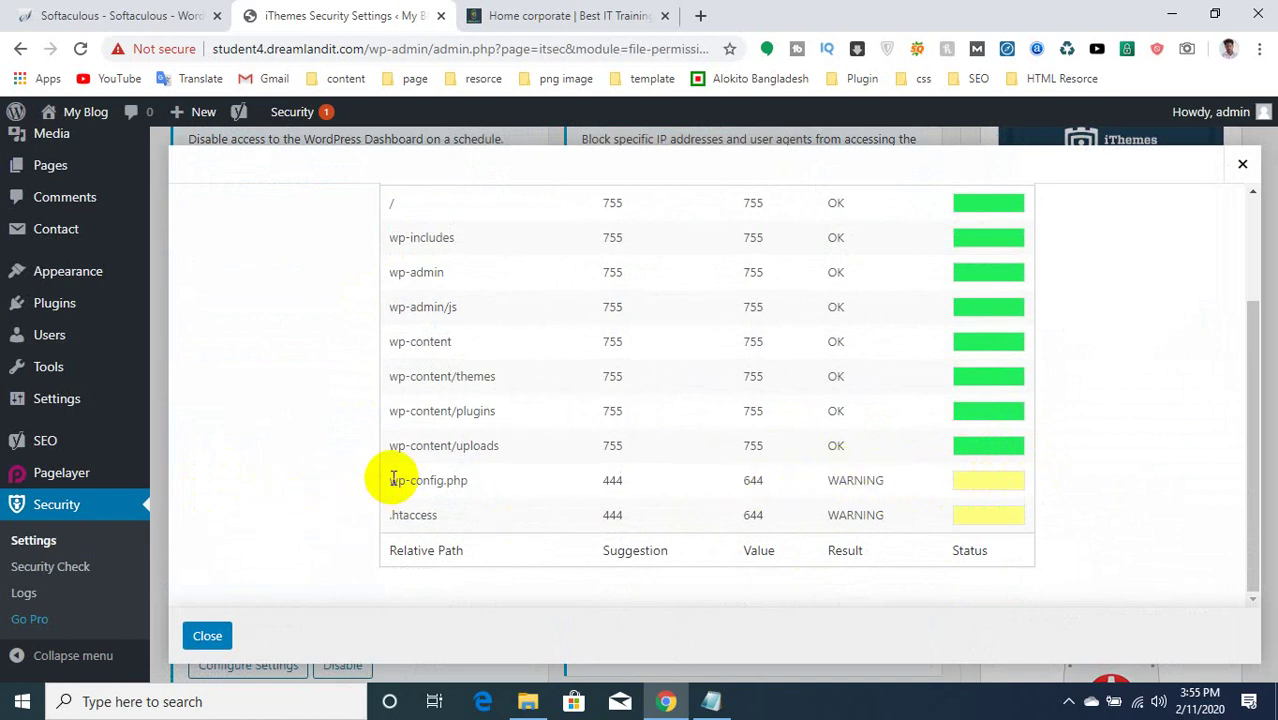
pyautogui.moveTo(390, 478); pyautogui.dragTo(1106, 528)
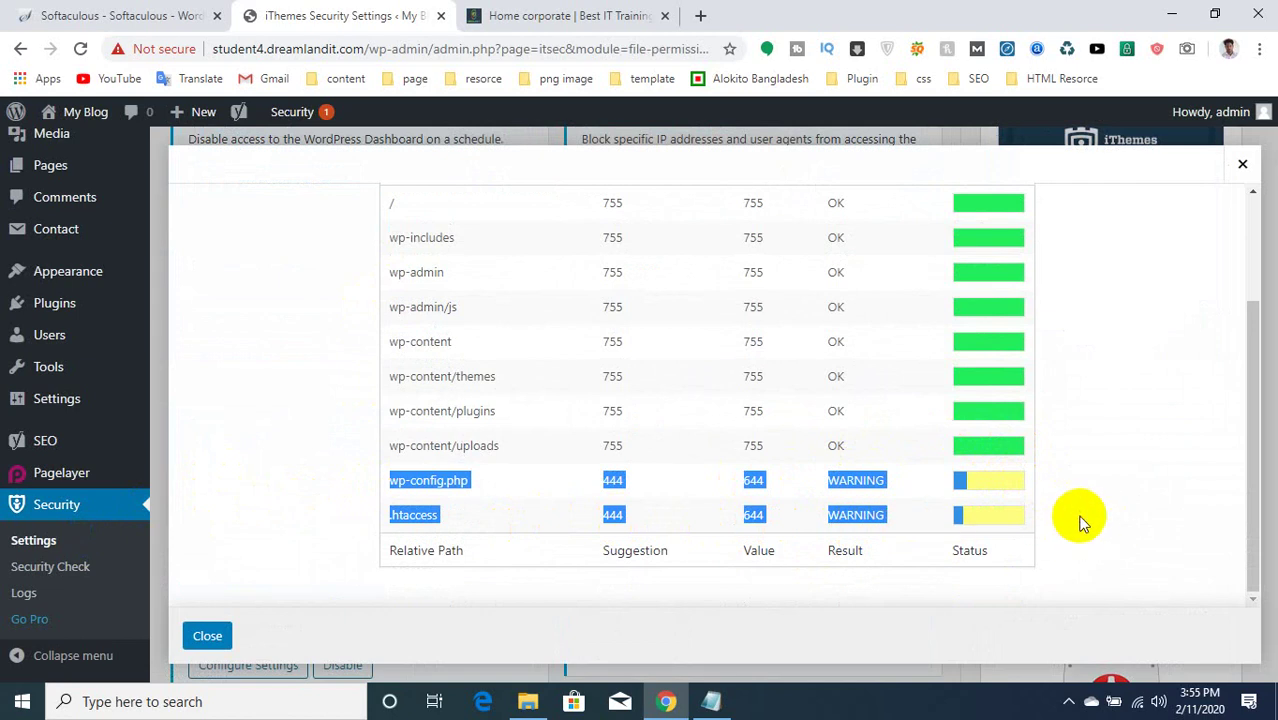
pyautogui.click(750, 358)
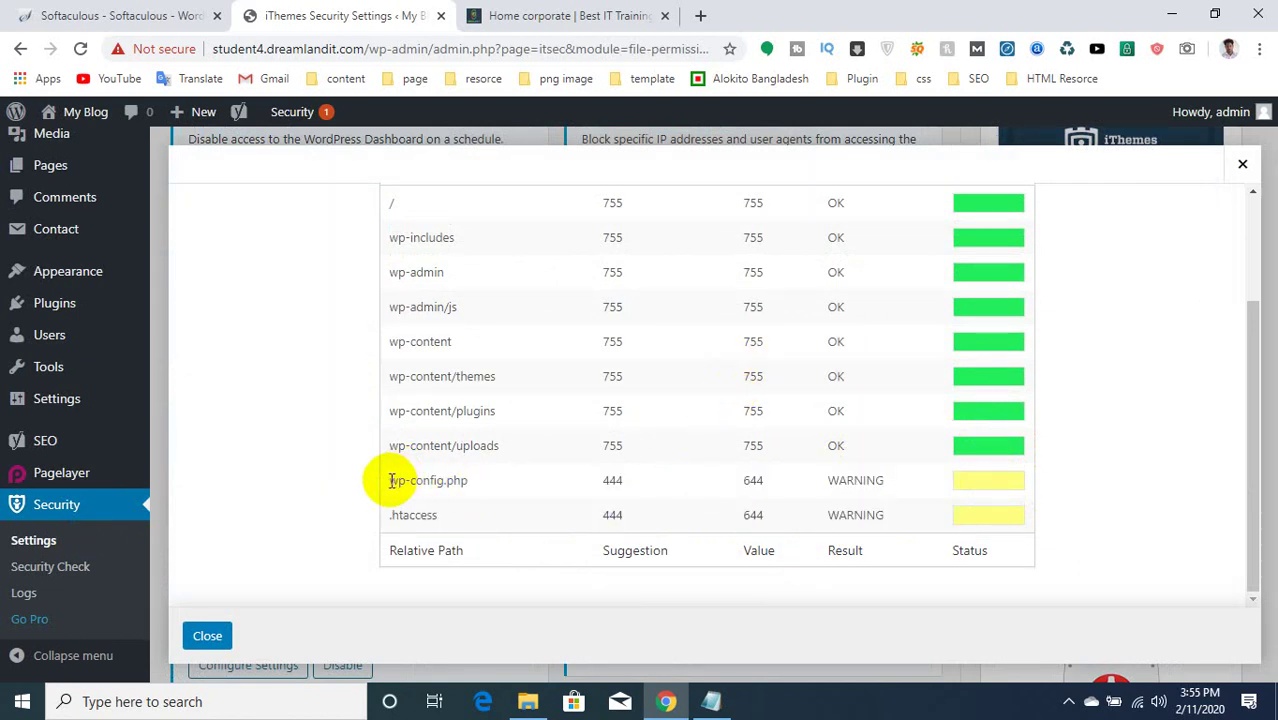
pyautogui.moveTo(390, 479); pyautogui.dragTo(905, 520)
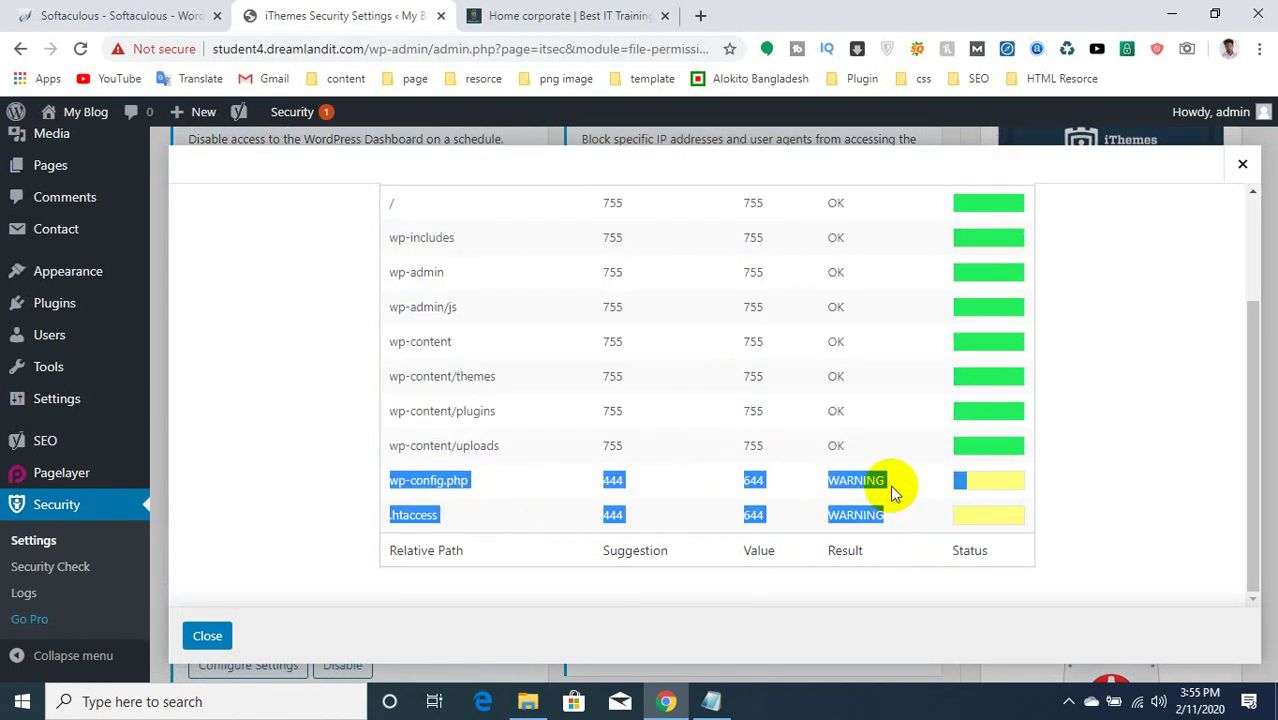
pyautogui.click(893, 490)
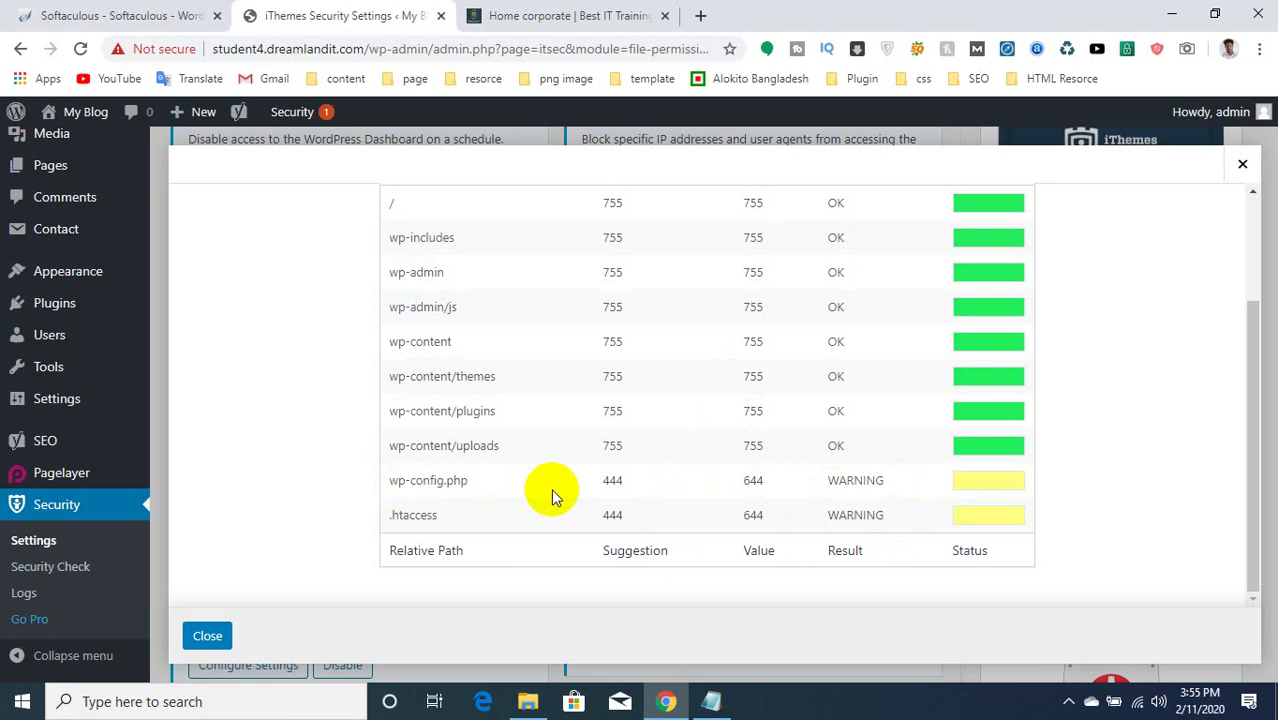
pyautogui.tripleClick(391, 482)
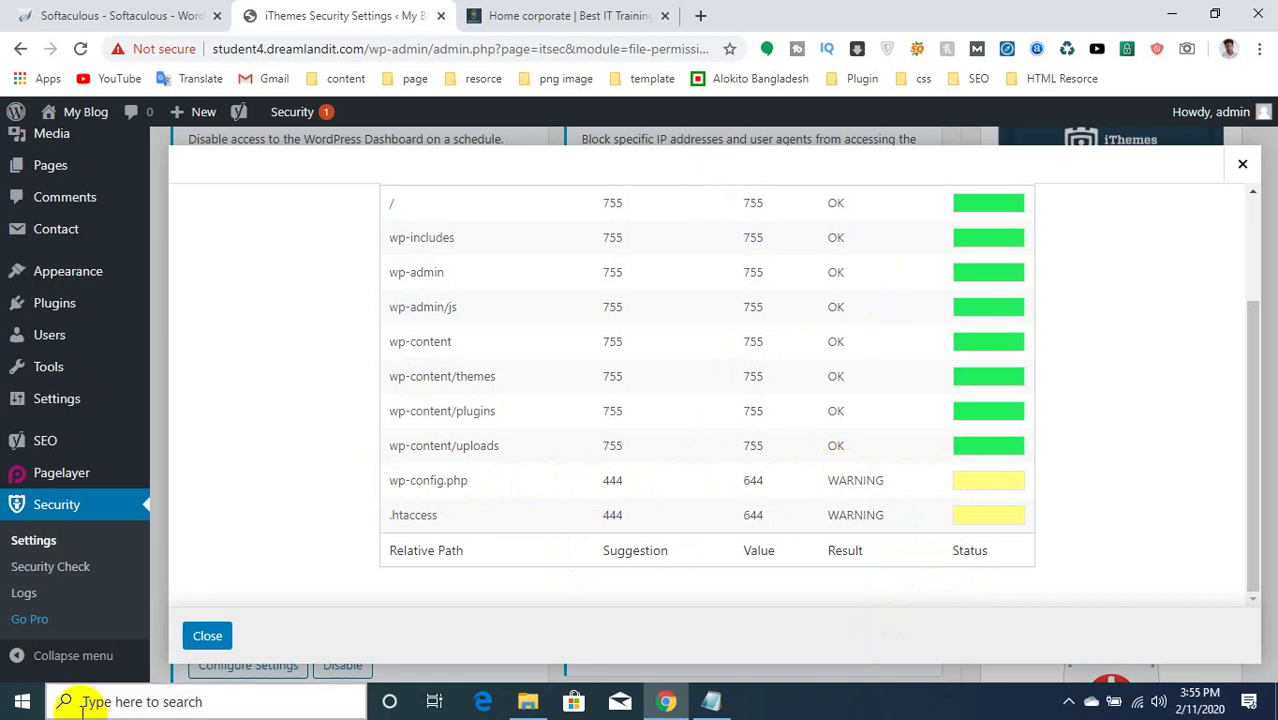
pyautogui.click(205, 636)
# Open the Local Brute Force Protection settings and review the Max Login Attempts Per Host limit.
pyautogui.scroll(-1, 424, 530)
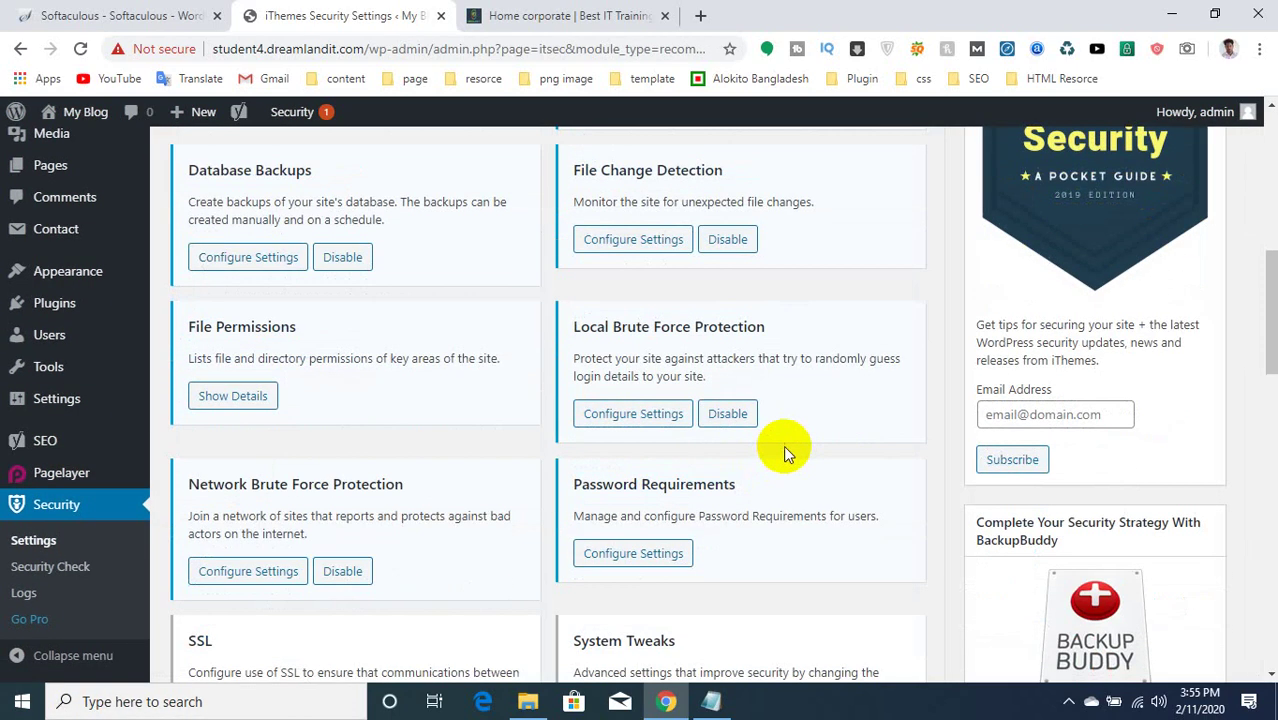
pyautogui.scroll(-1, 508, 432)
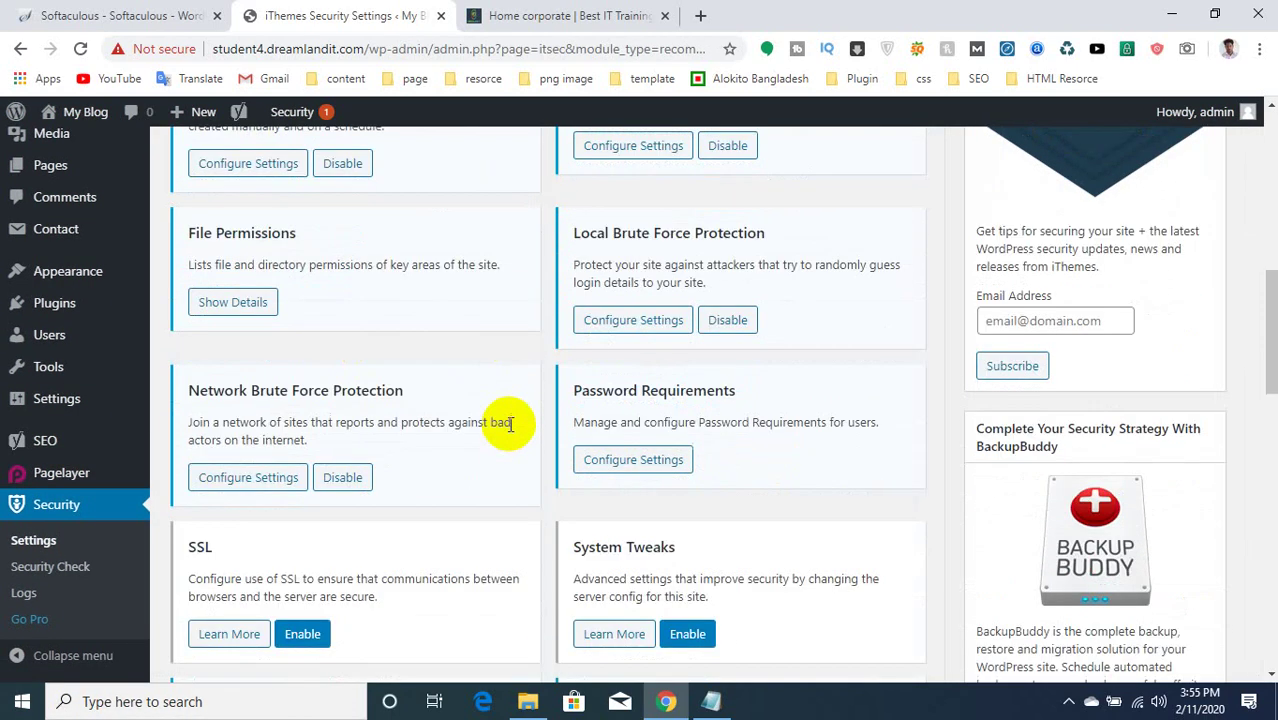
pyautogui.click(630, 320)
pyautogui.scroll(-4, 619, 371)
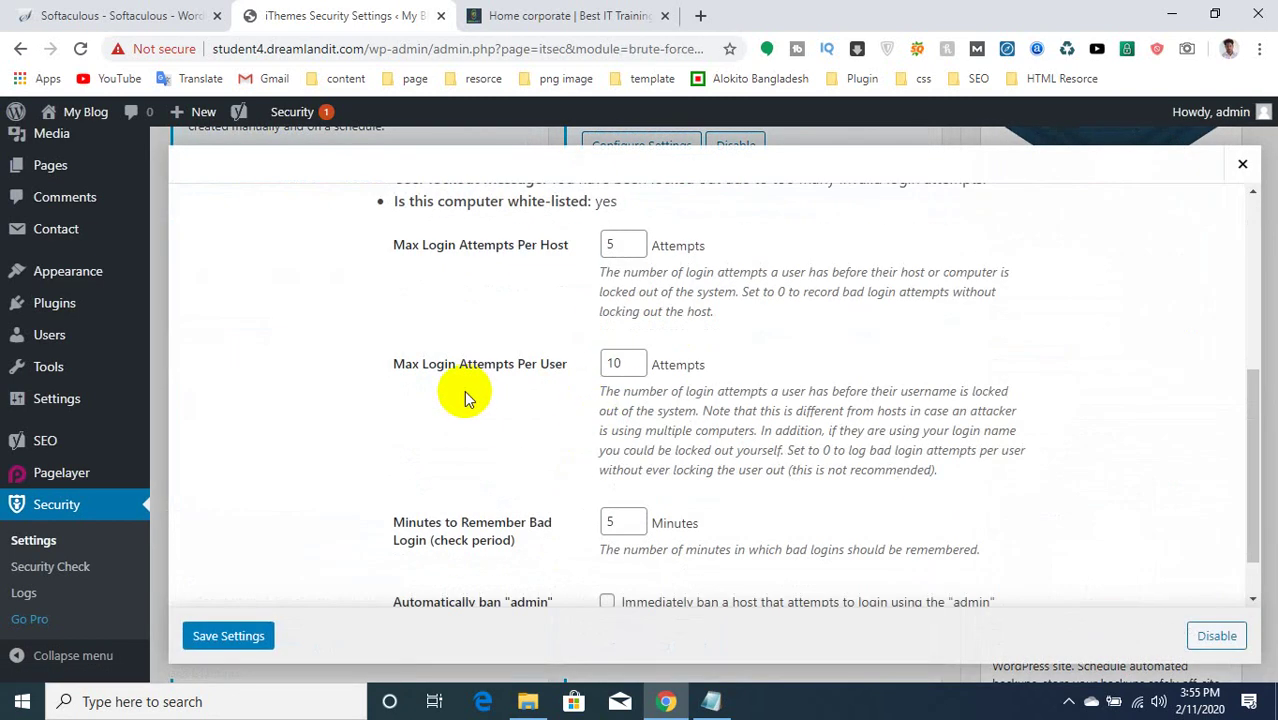
pyautogui.scroll(1, 464, 388)
pyautogui.click(632, 338)
pyautogui.doubleClick(632, 338)
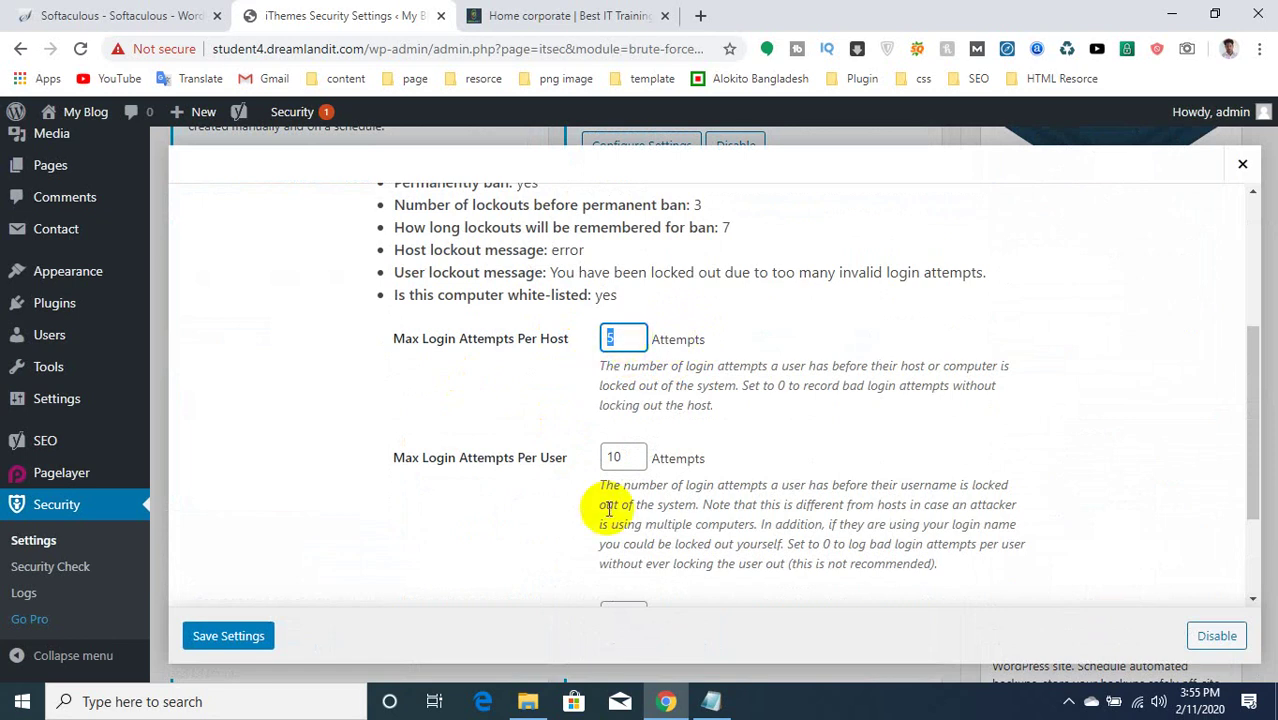
# Enable the immediate ban of hosts that attempt to log in with the "admin" username and save the Local Brute Force Protection settings.
pyautogui.scroll(-1, 603, 420)
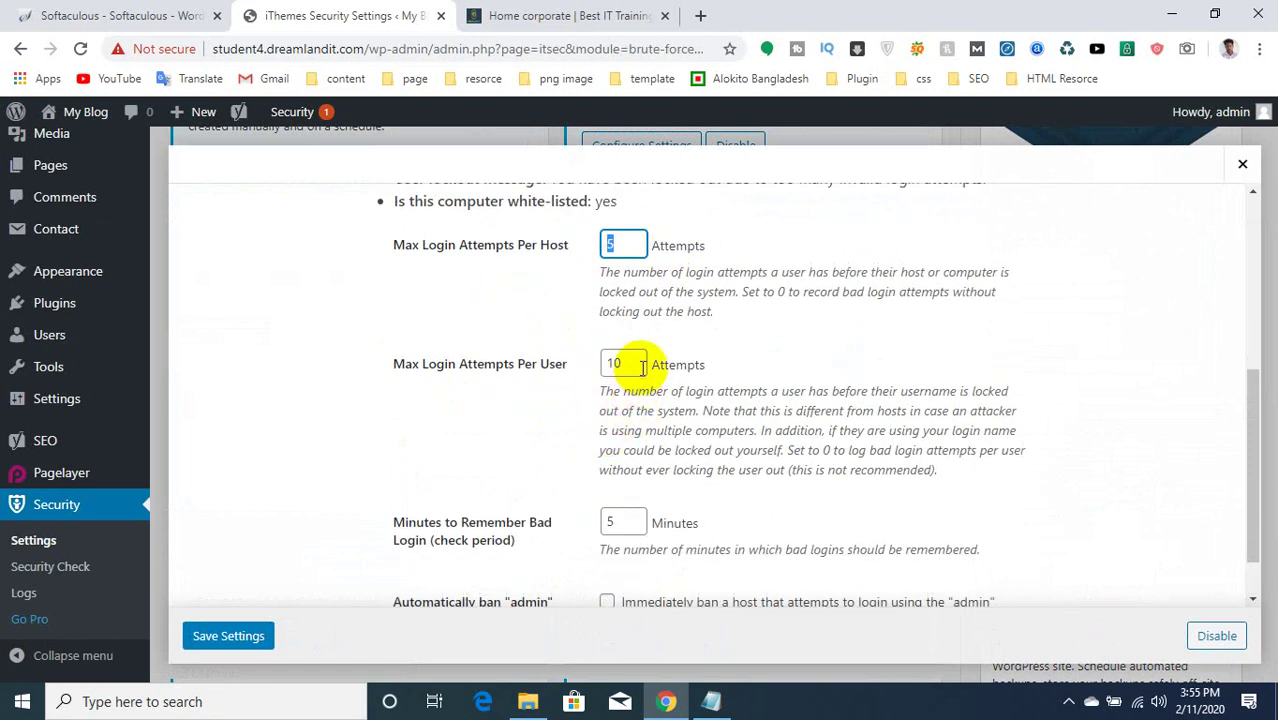
pyautogui.press('Tab')
pyautogui.scroll(-1, 644, 428)
pyautogui.press('Tab')
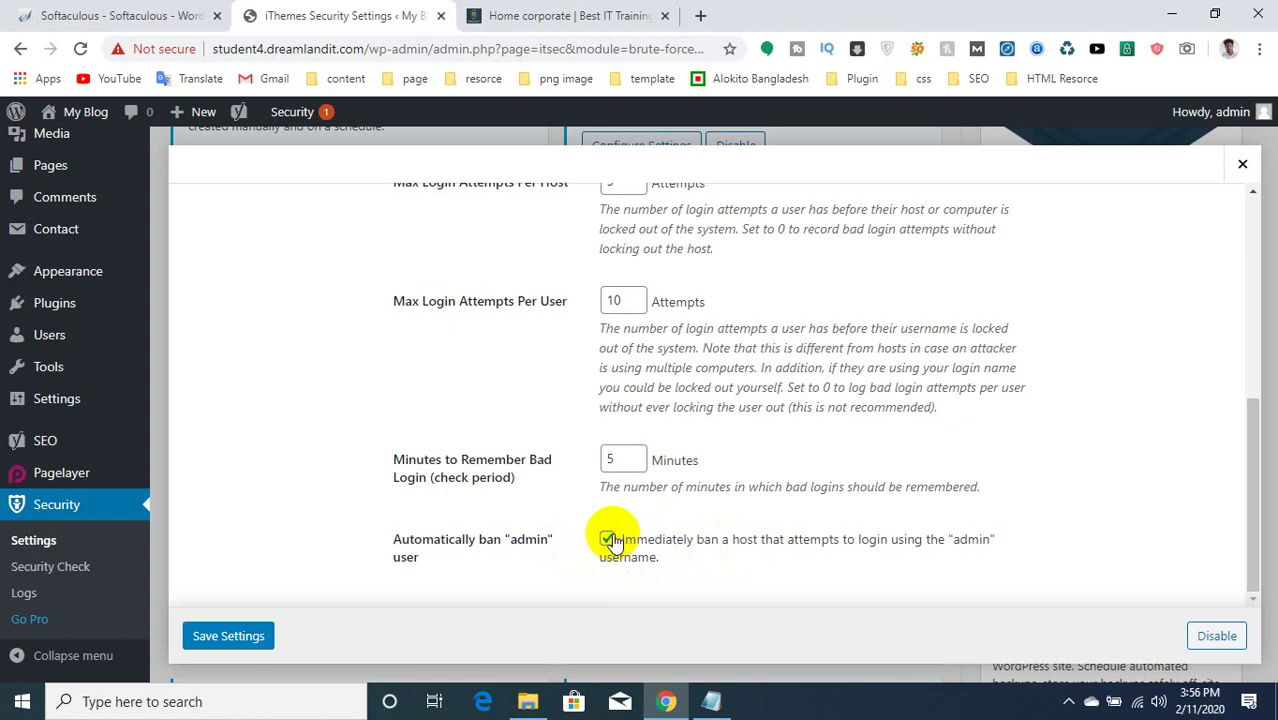
pyautogui.click(230, 638)
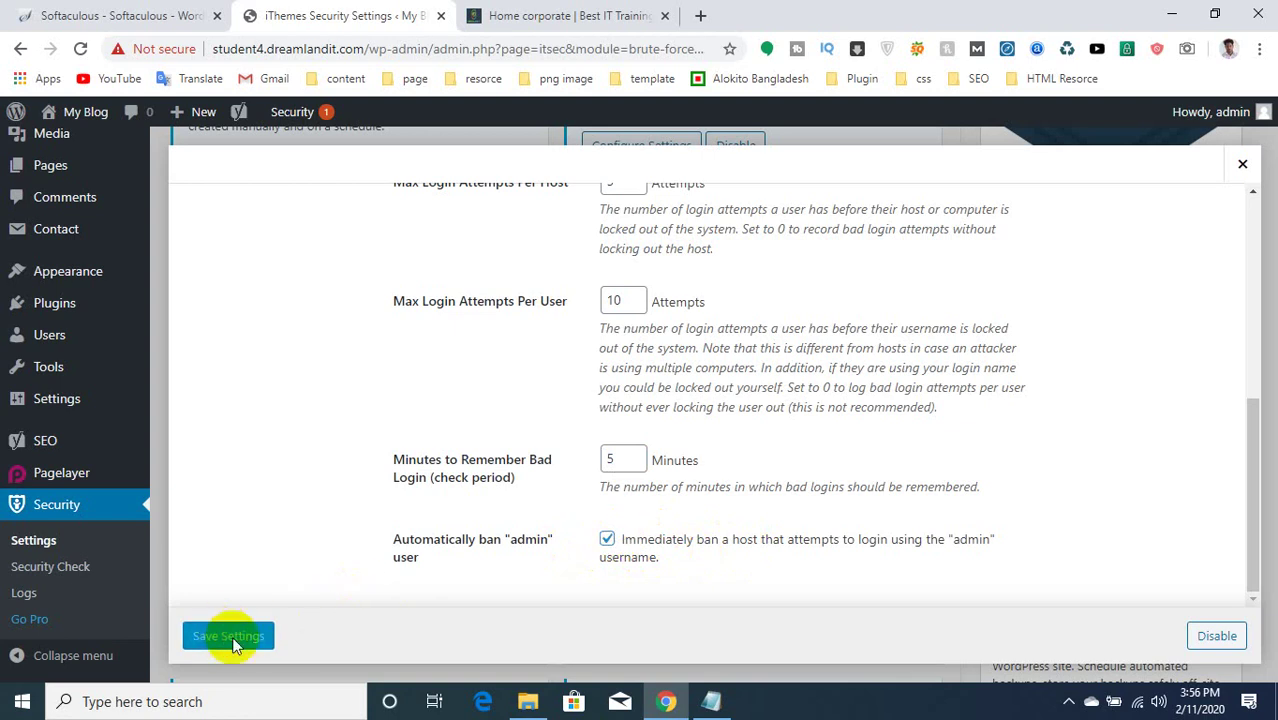
# Open the Network Brute Force Protection settings, review the API Key and Ban Reported IPs options, and close them without saving.
pyautogui.scroll(-1, 540, 500)
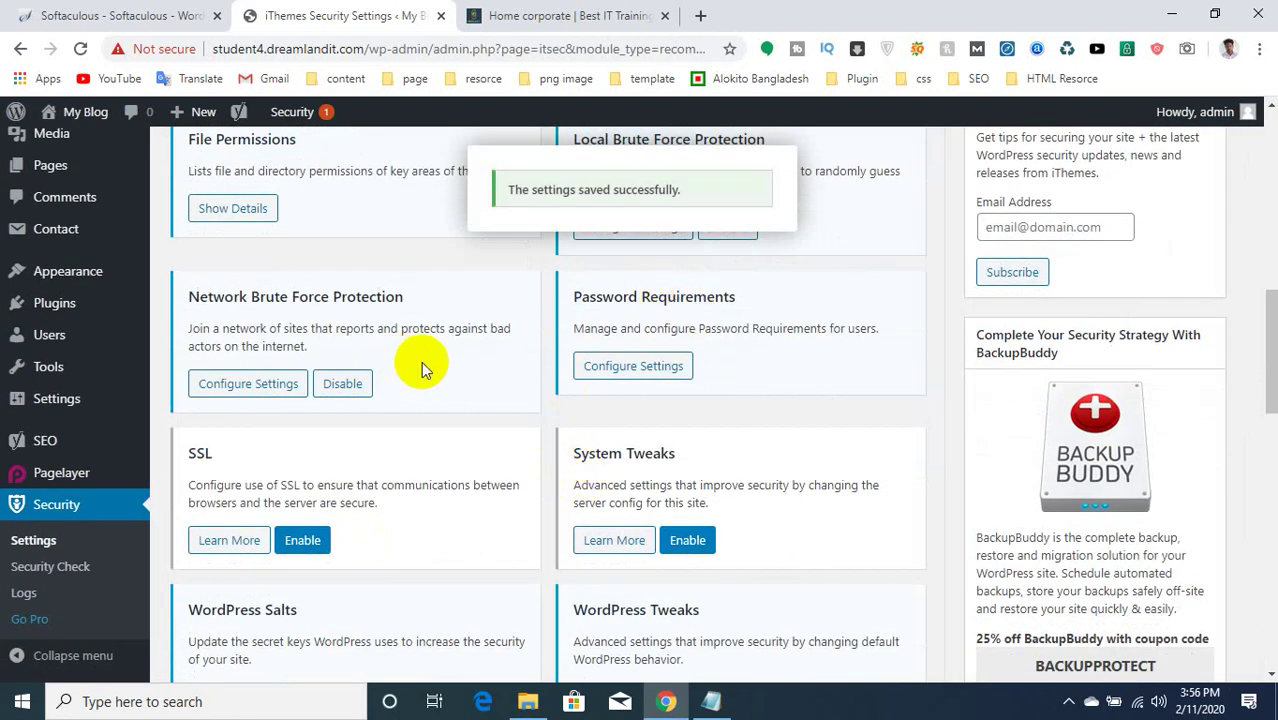
pyautogui.scroll(1, 462, 372)
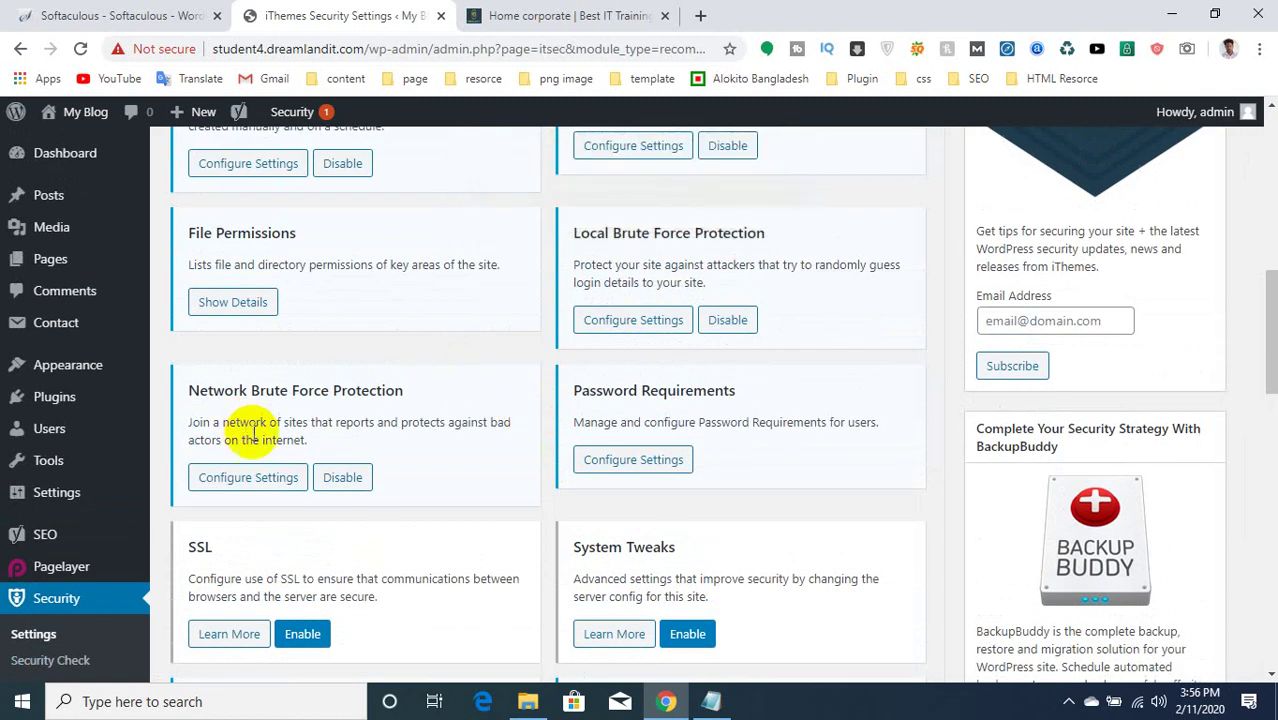
pyautogui.click(228, 478)
pyautogui.scroll(-1, 550, 440)
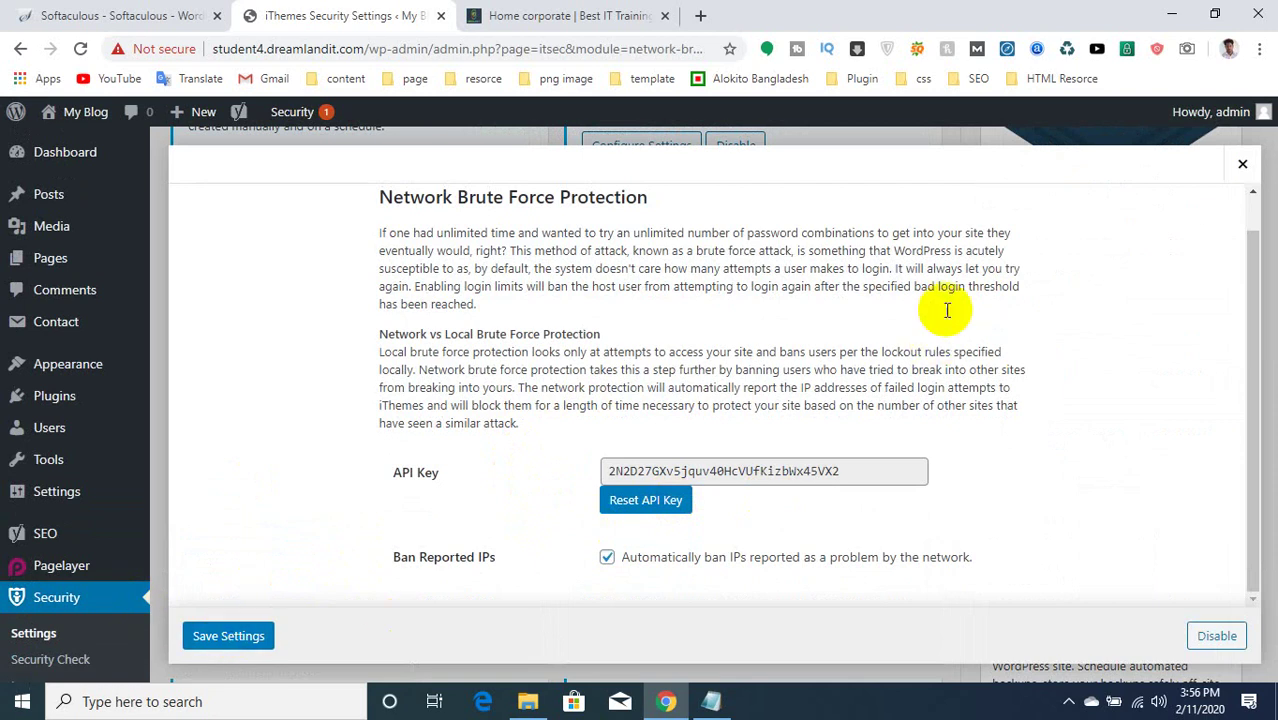
pyautogui.click(1241, 165)
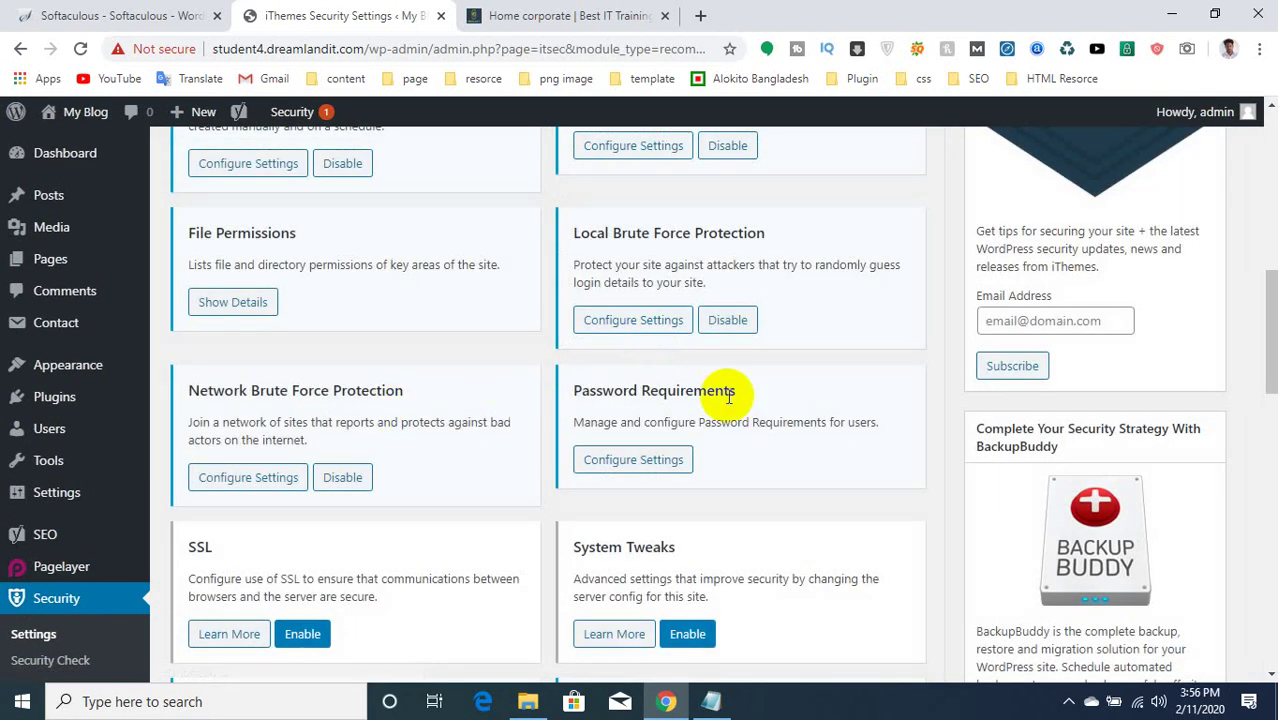
# Enable Strong Passwords in Password Requirements with Author as the Minimum Role and save the settings.
pyautogui.click(628, 459)
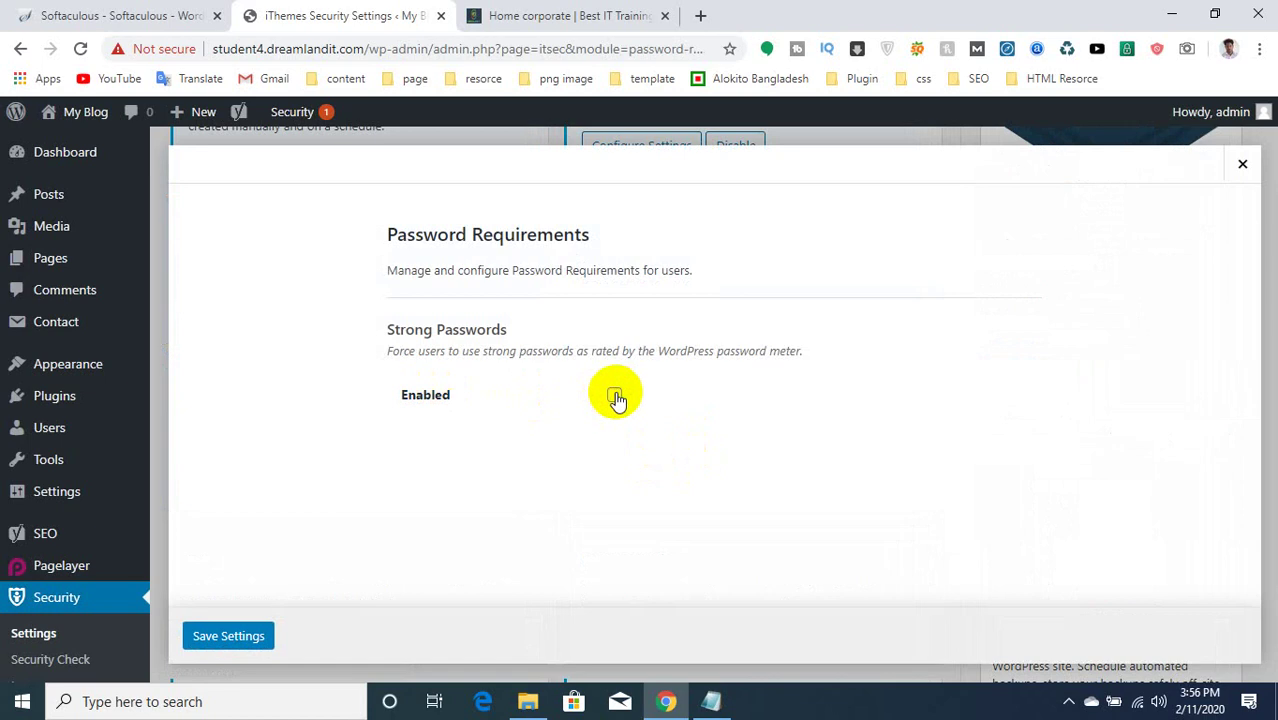
pyautogui.click(615, 397)
pyautogui.scroll(-1, 540, 530)
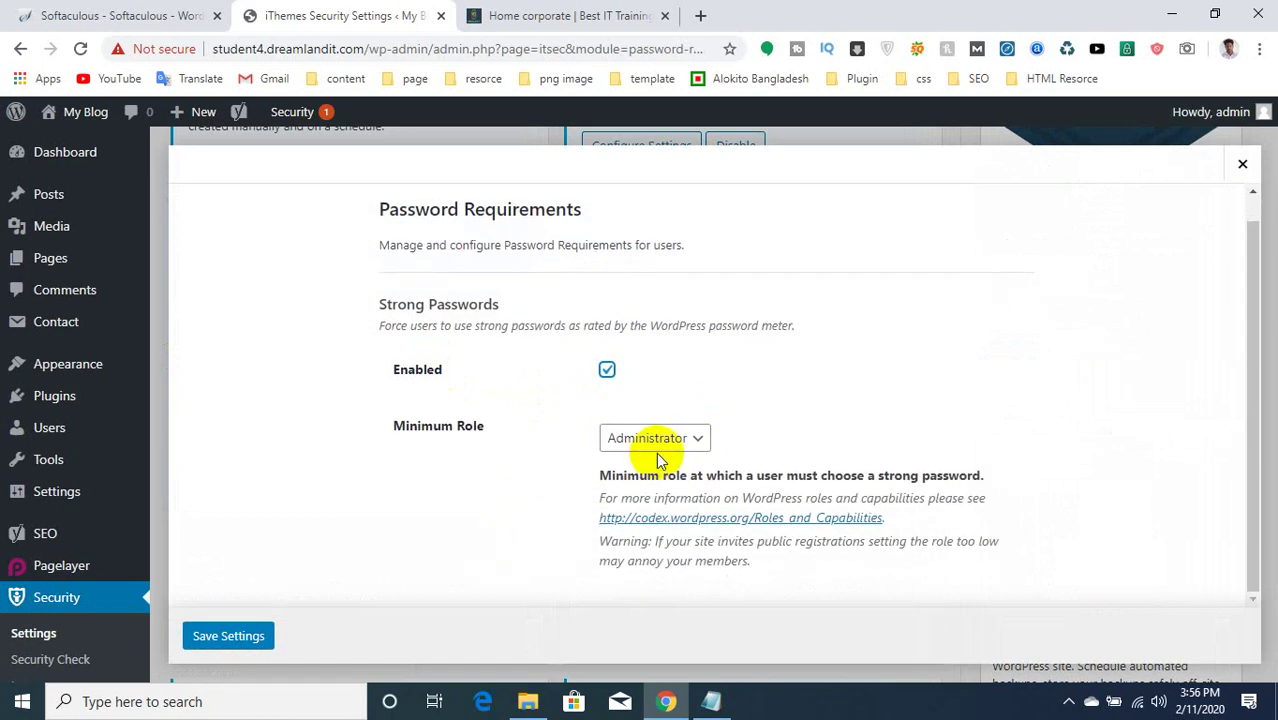
pyautogui.click(658, 447)
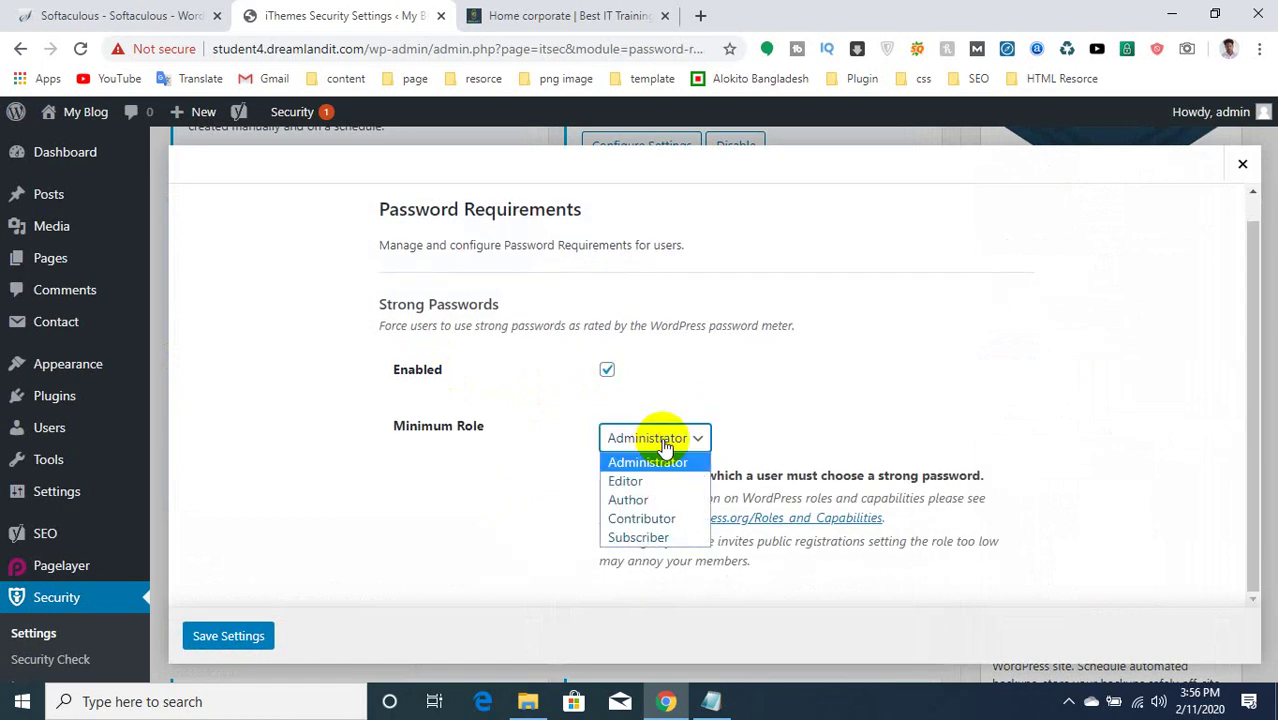
pyautogui.click(636, 500)
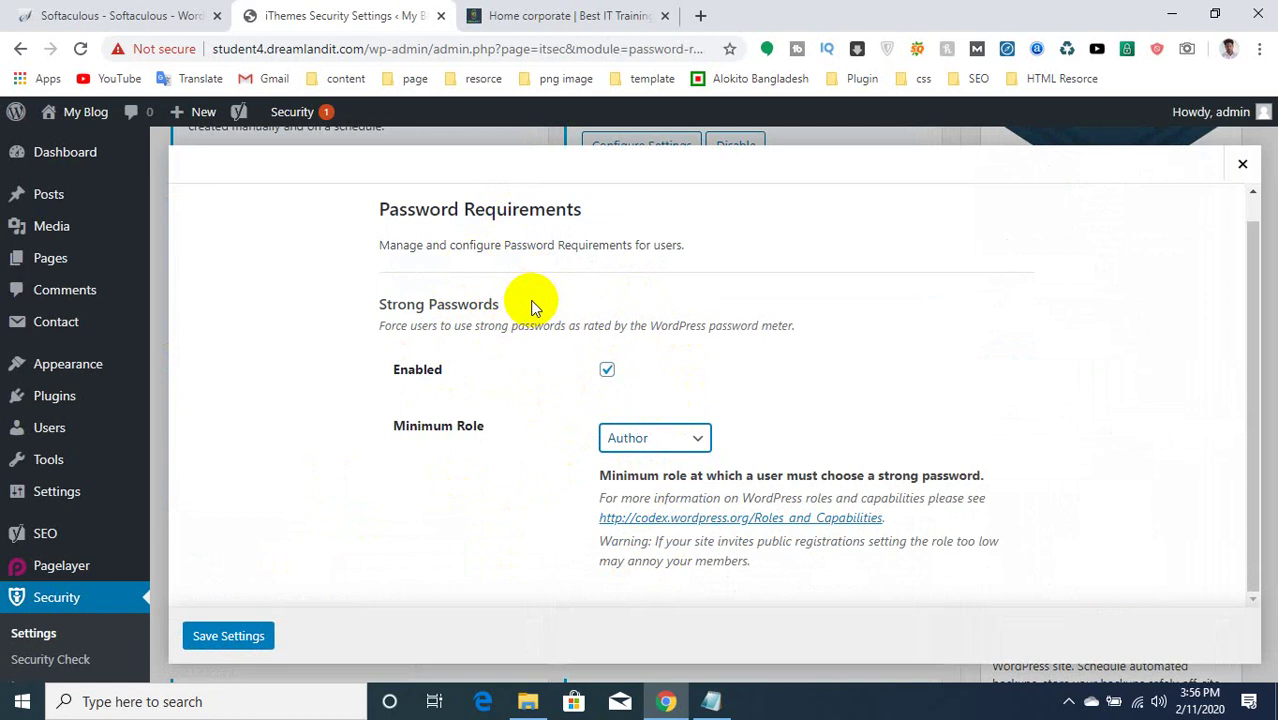
pyautogui.click(656, 440)
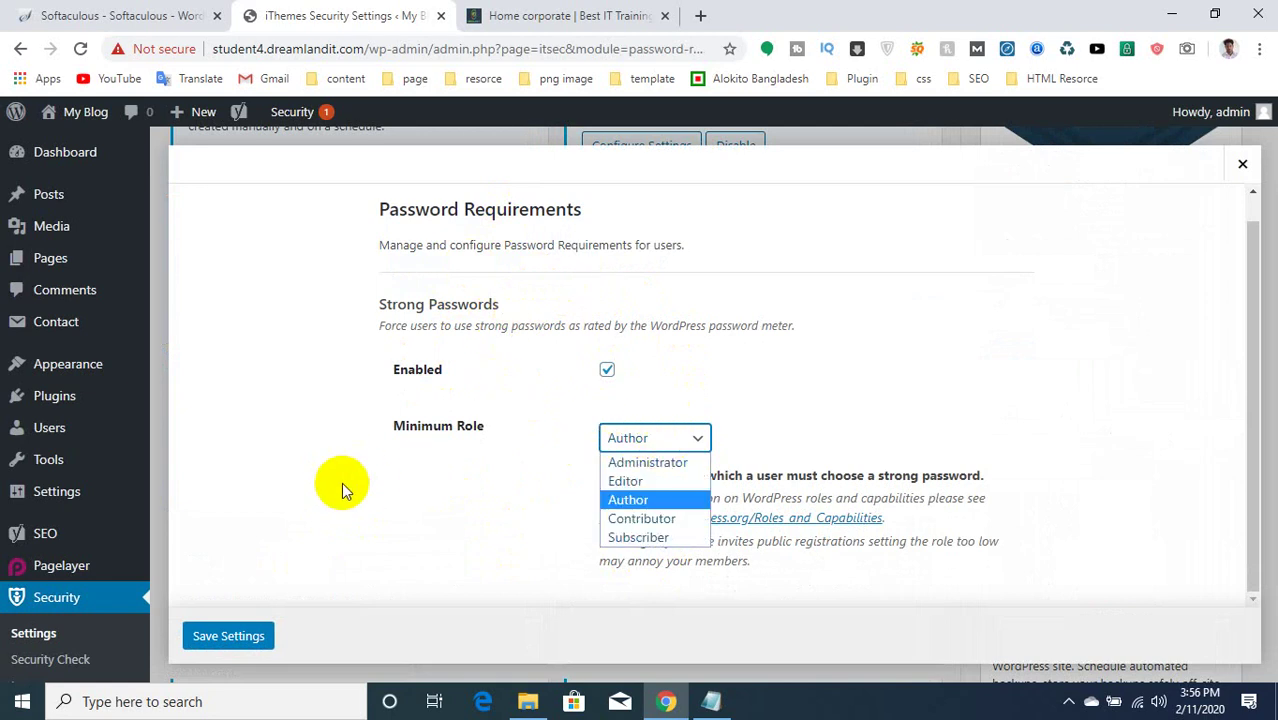
pyautogui.click(356, 489)
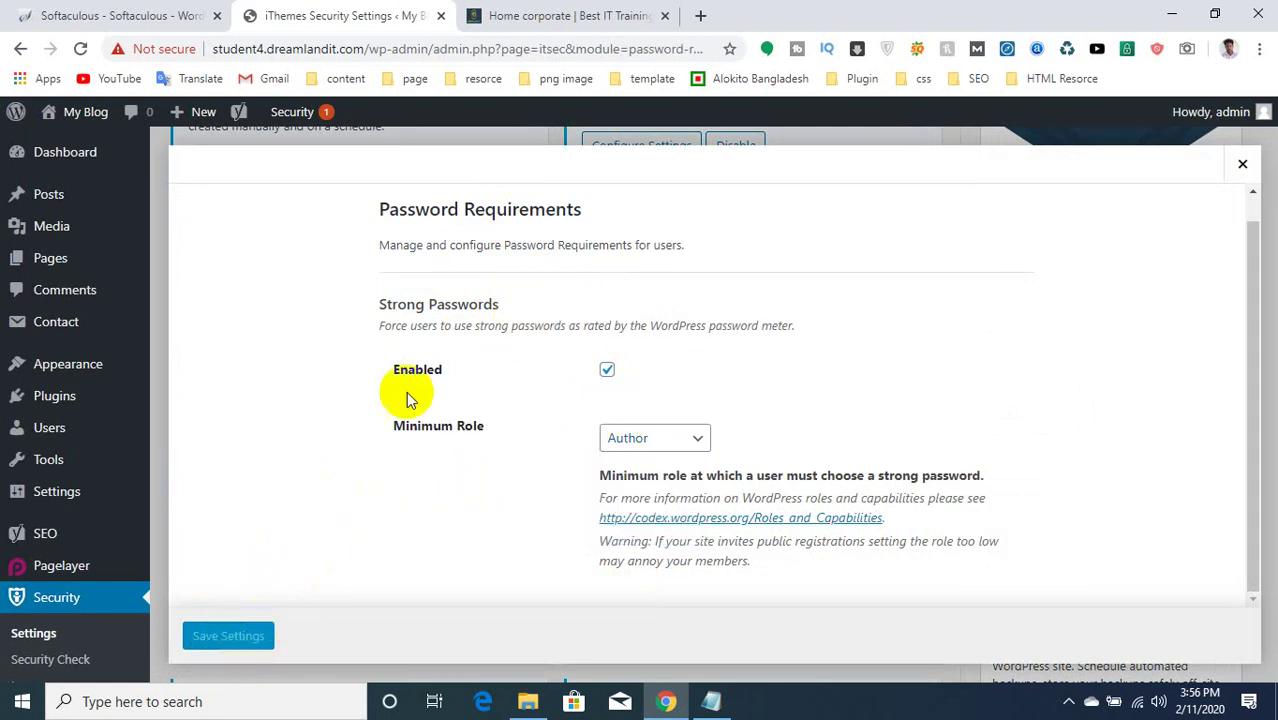
# Look through the remaining recommended iThemes Security modules, including SSL, System Tweaks, WordPress Salts, WordPress Tweaks and the Pro-only ones.
pyautogui.scroll(-1, 488, 462)
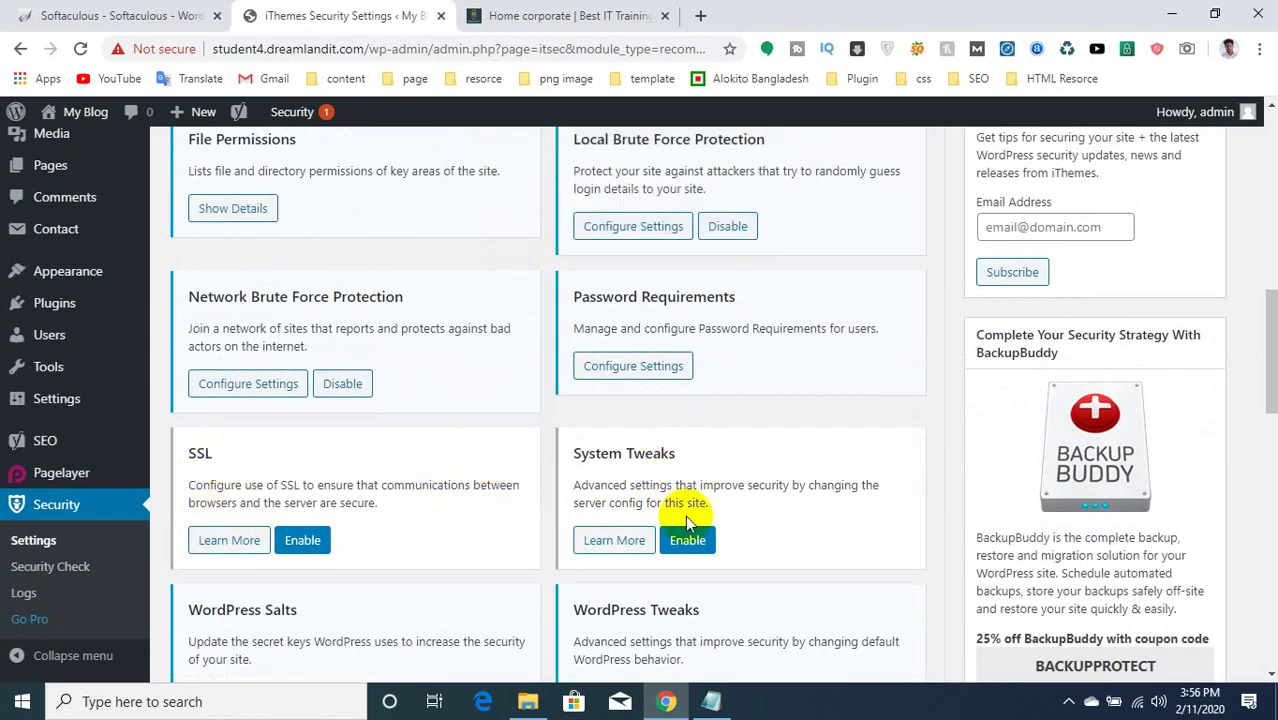
pyautogui.scroll(-2, 750, 455)
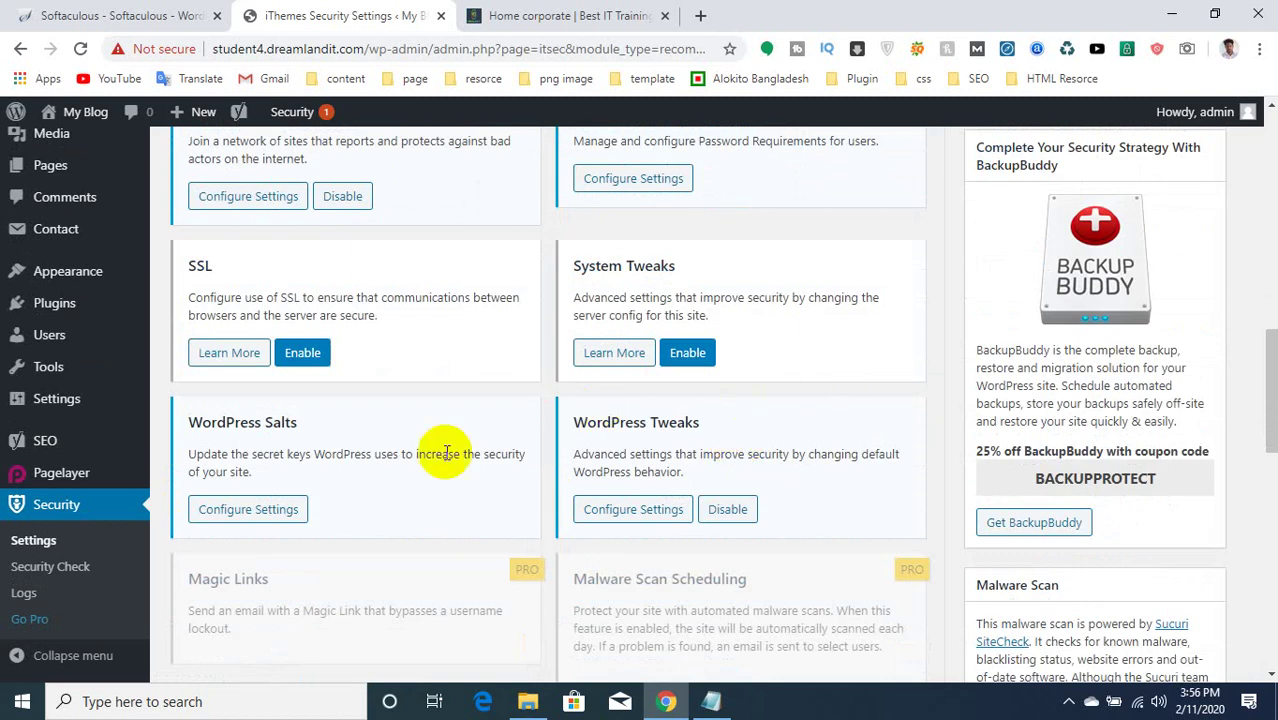
pyautogui.scroll(-3, 442, 450)
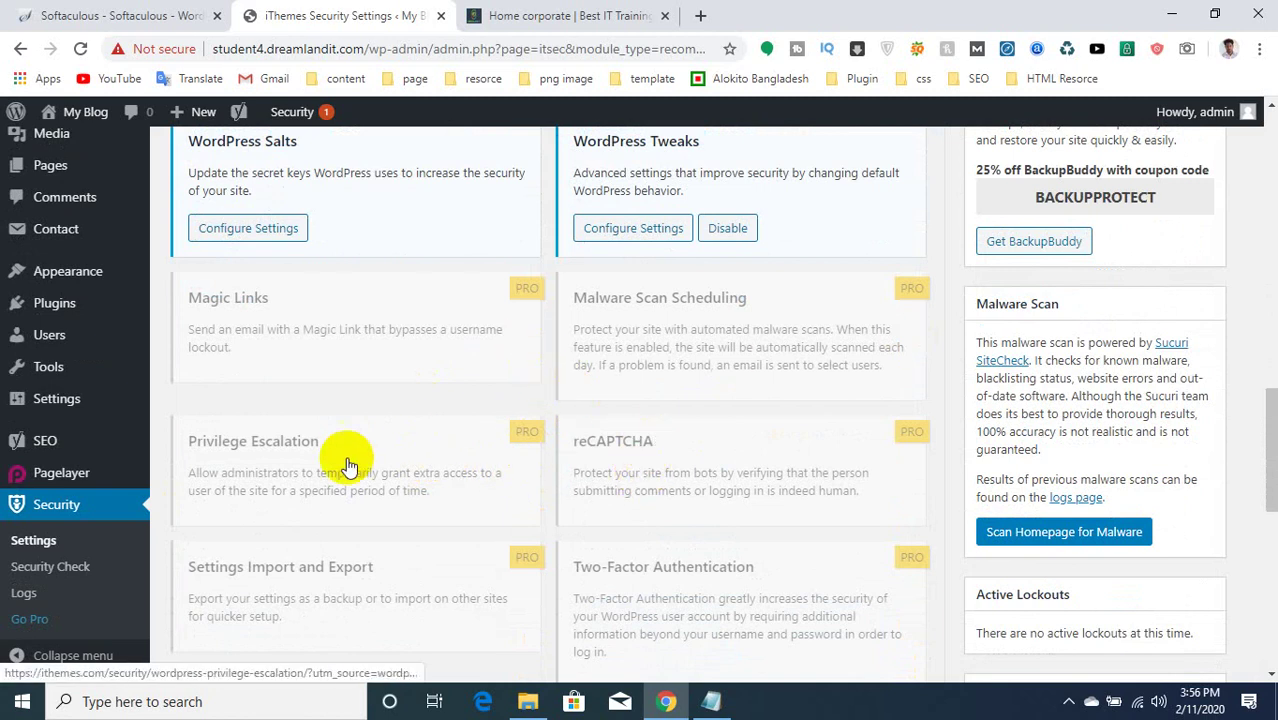
pyautogui.scroll(-3, 350, 440)
pyautogui.scroll(5, 528, 320)
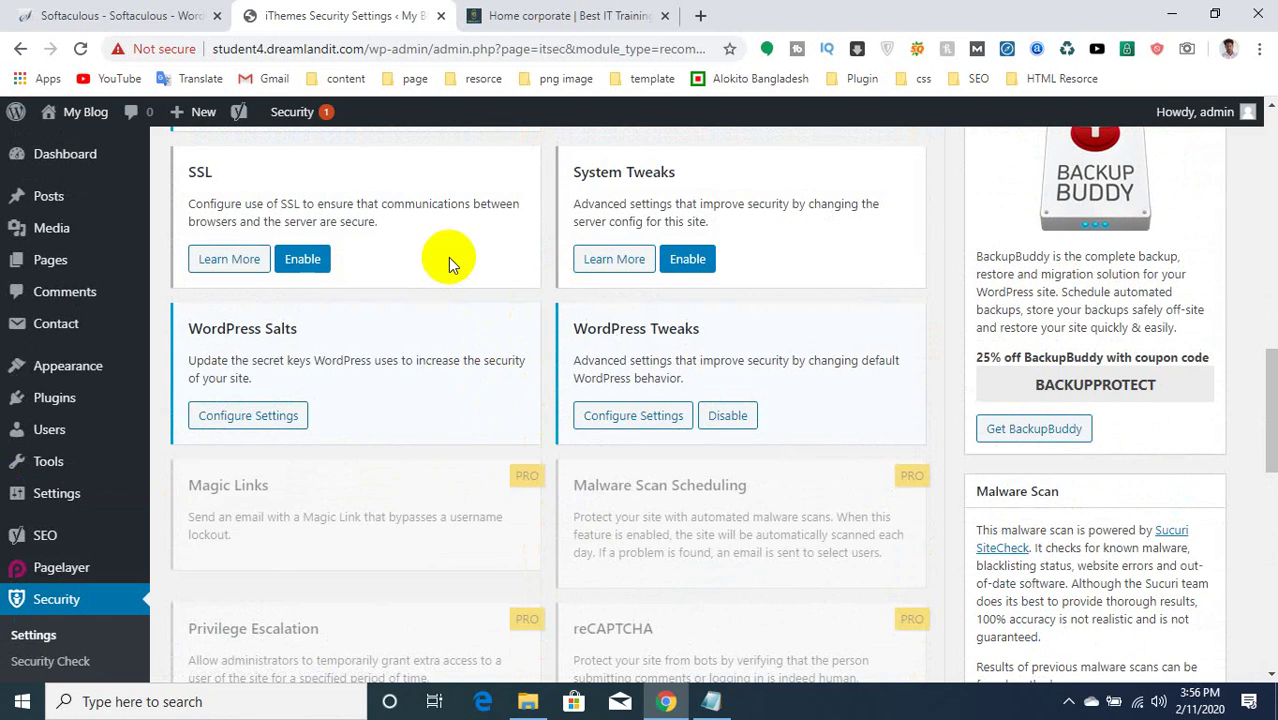
pyautogui.scroll(10, 449, 257)
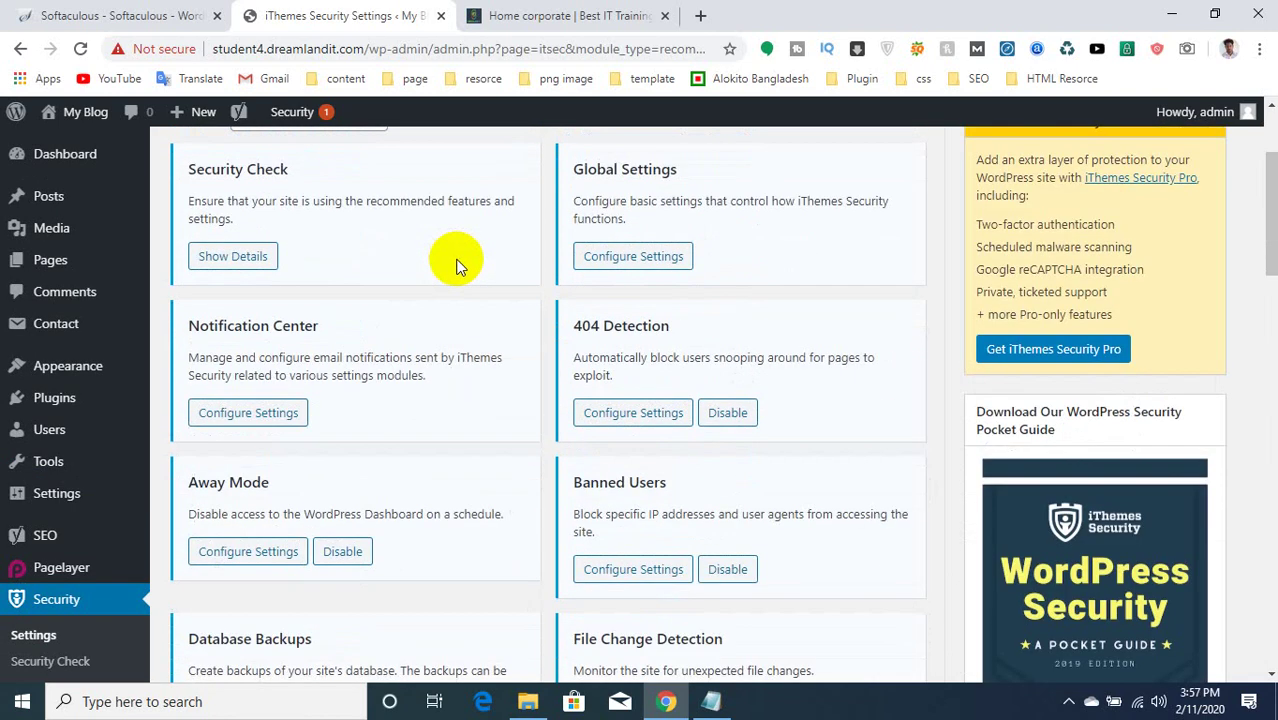
# Switch to the Notepad plugin list and review the slider, Rocket payment and Bkash payment entries.
pyautogui.click(711, 701)
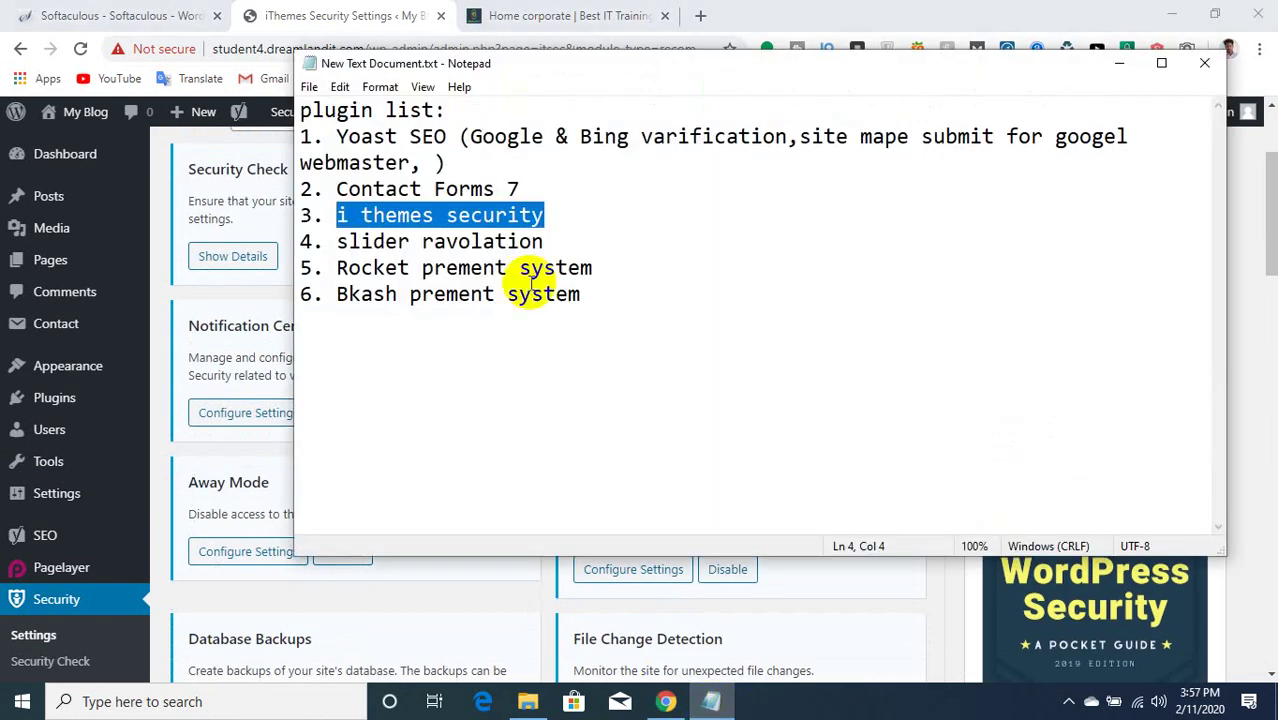
pyautogui.moveTo(336, 241); pyautogui.dragTo(616, 240)
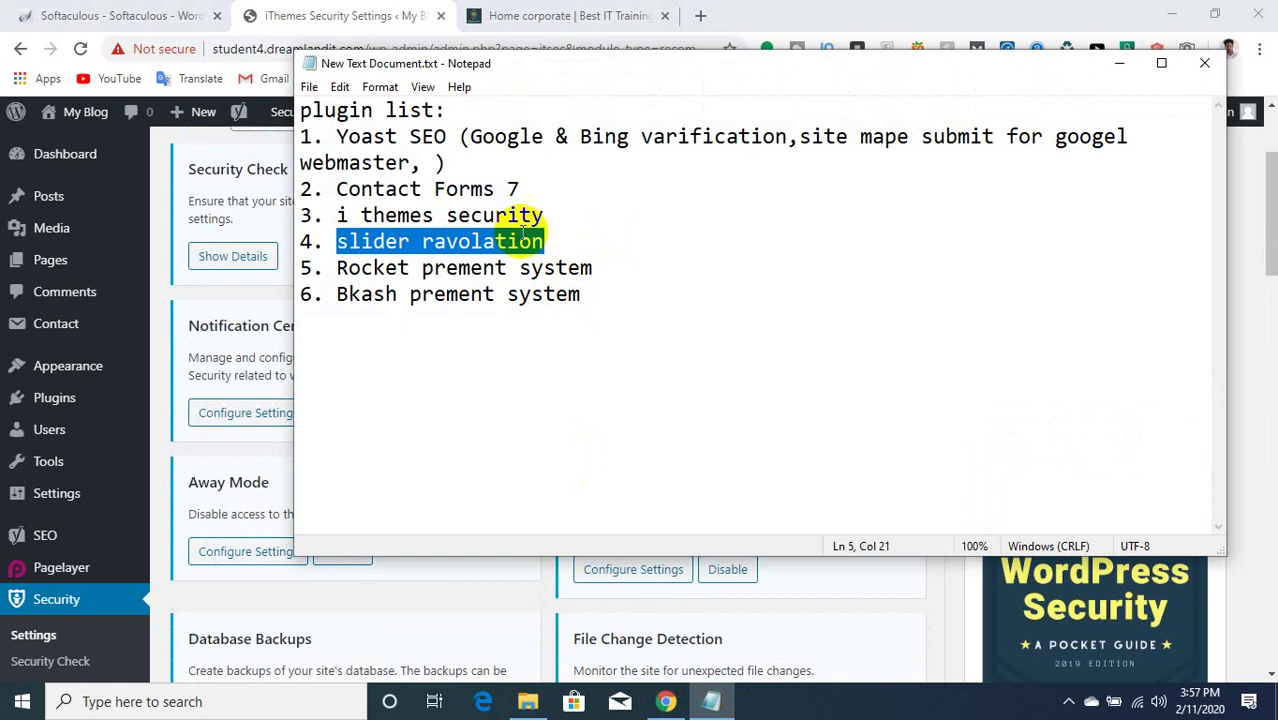
pyautogui.press('Right')
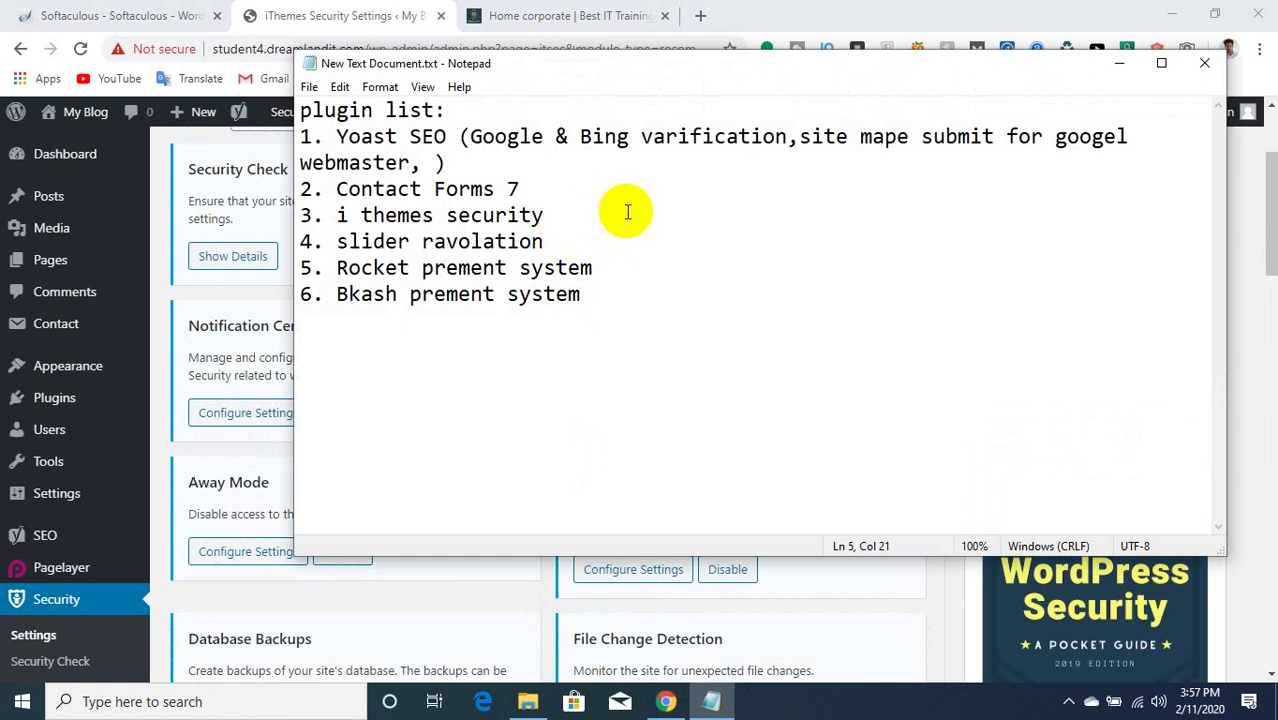
pyautogui.moveTo(346, 241); pyautogui.dragTo(814, 216)
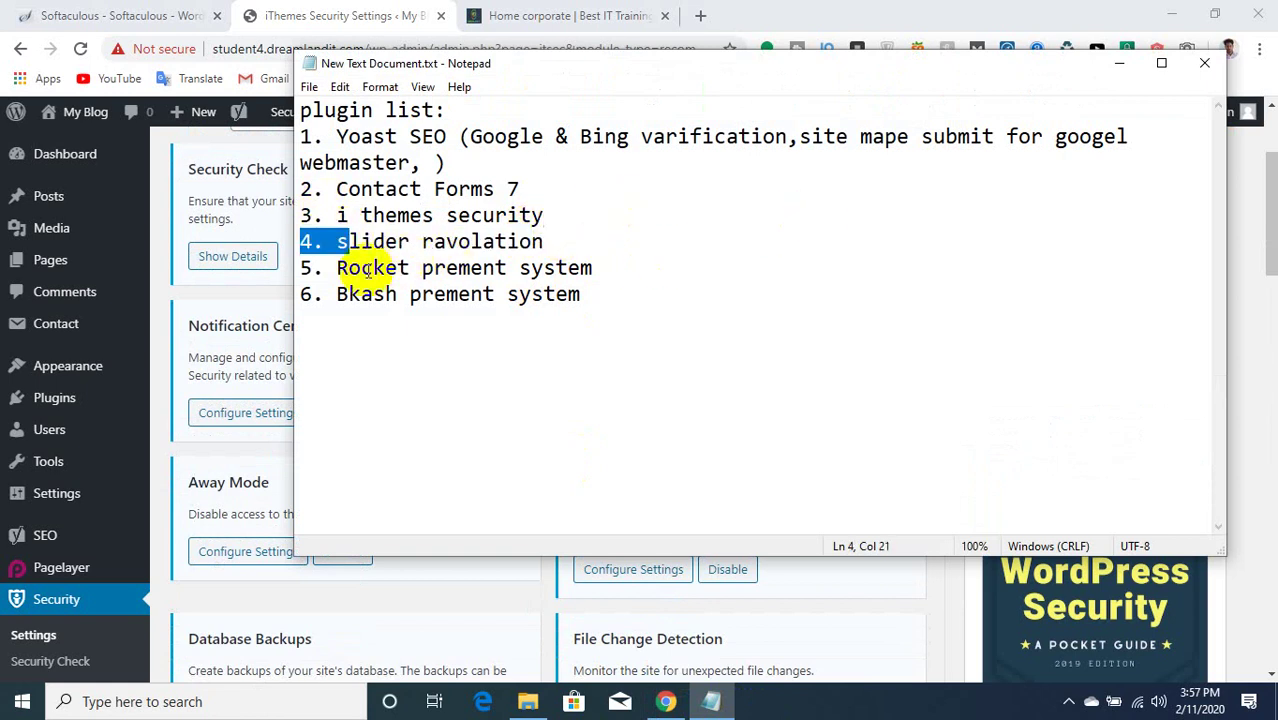
pyautogui.moveTo(334, 295); pyautogui.dragTo(590, 298)
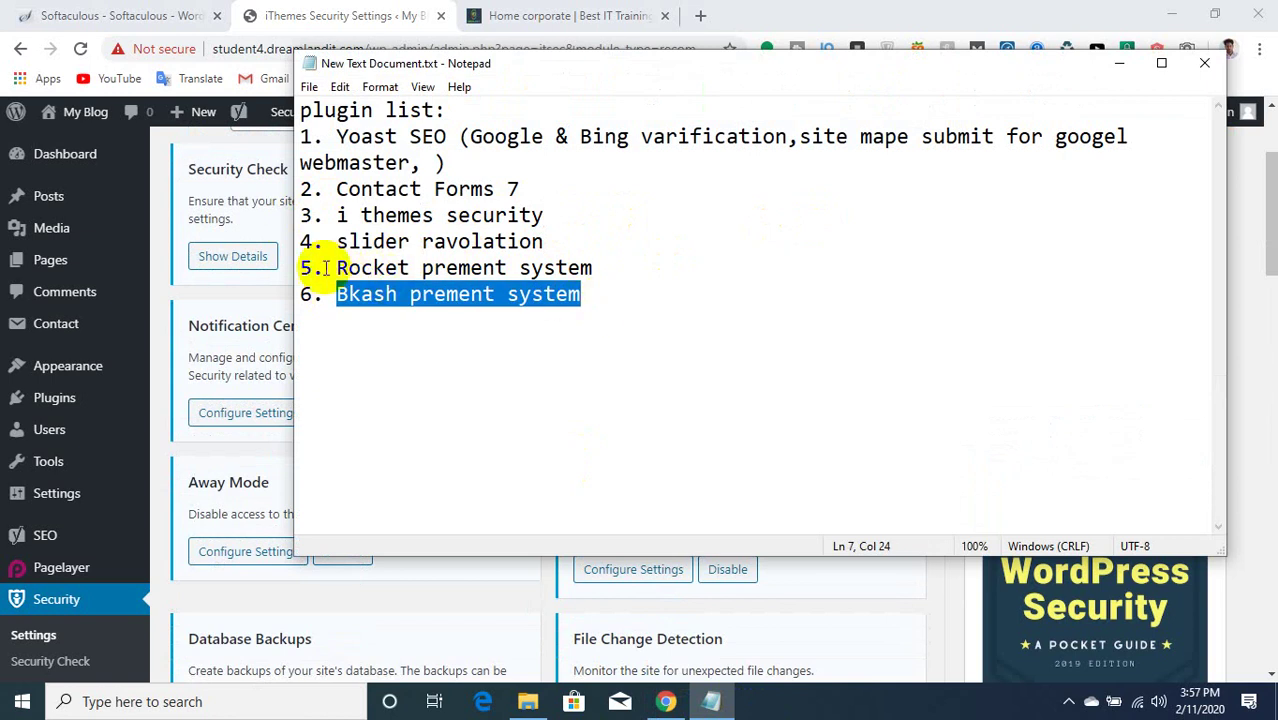
pyautogui.moveTo(338, 267); pyautogui.dragTo(585, 266)
pyautogui.click(585, 300)
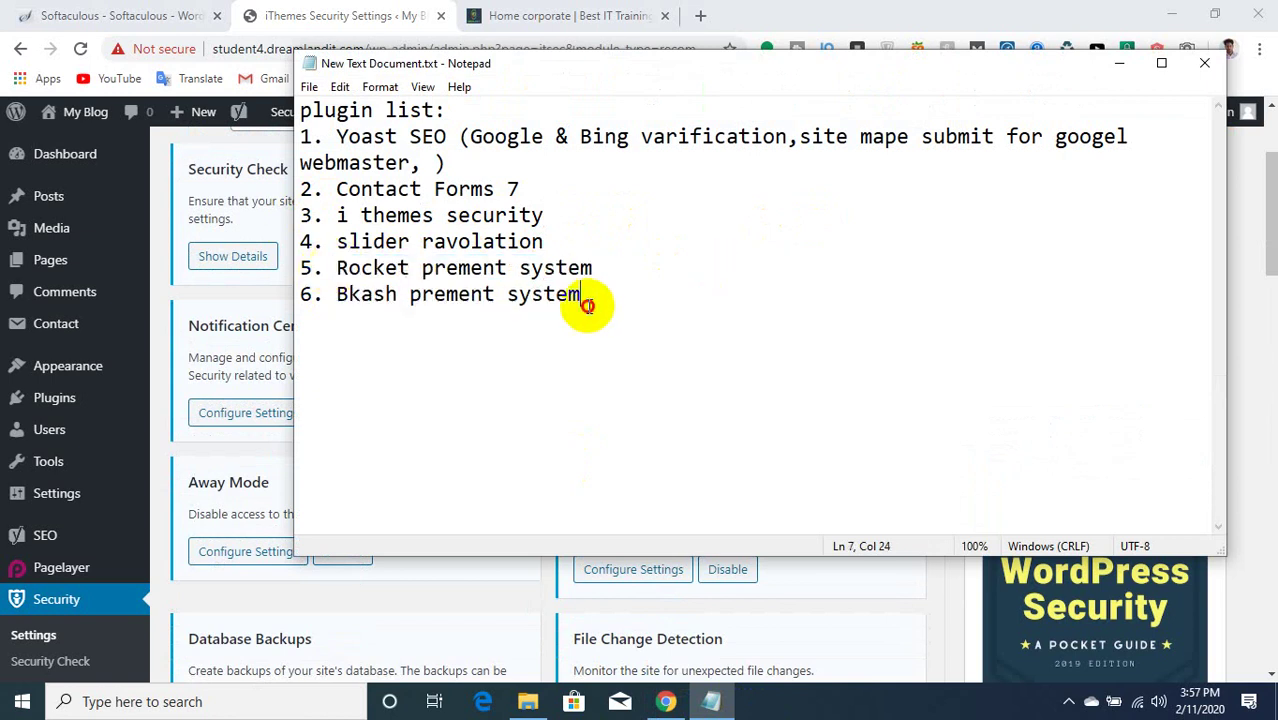
# Return to Chrome and load the site 3gapearels.com in a new tab.
pyautogui.click(630, 12)
pyautogui.click(700, 15)
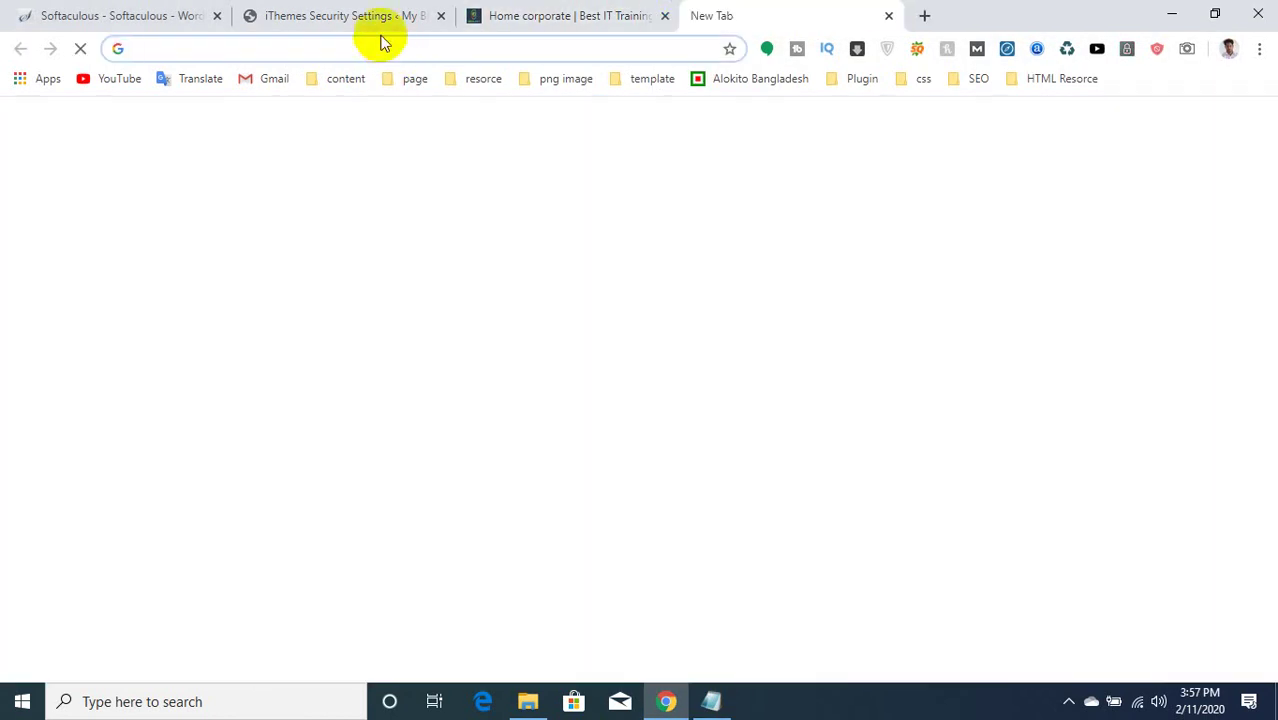
pyautogui.click(337, 15)
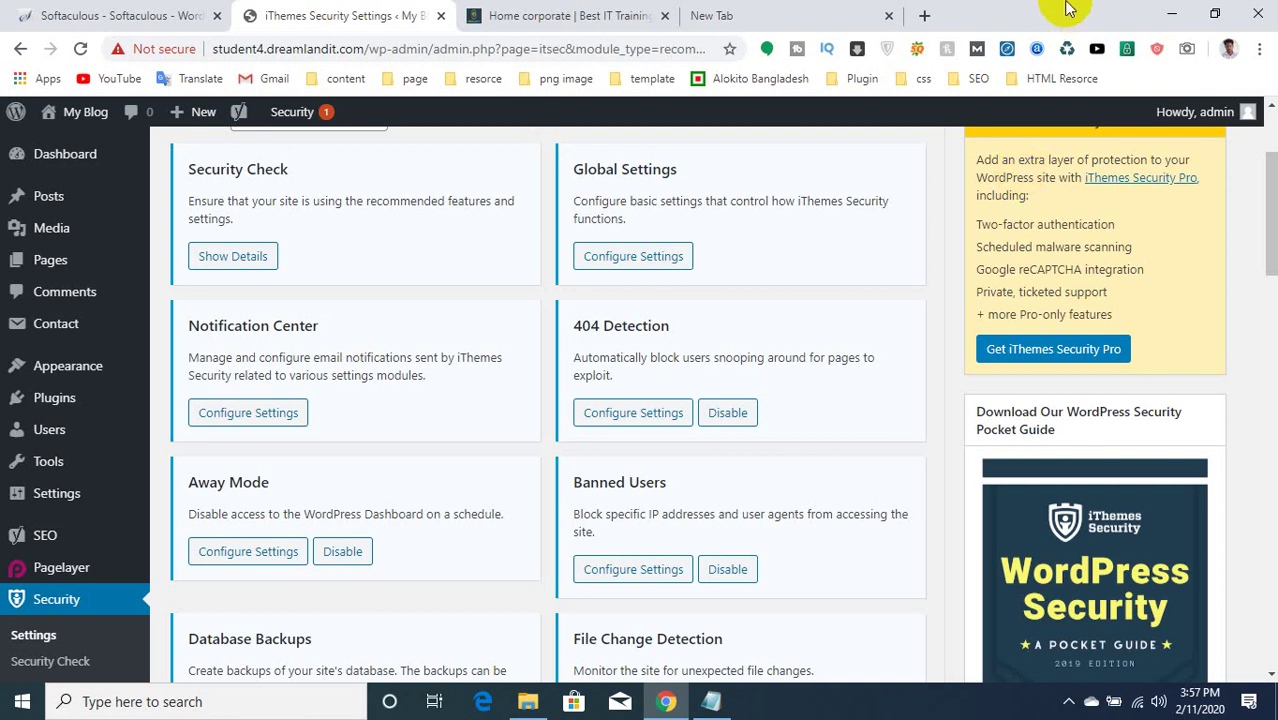
pyautogui.click(727, 12)
pyautogui.write('d')
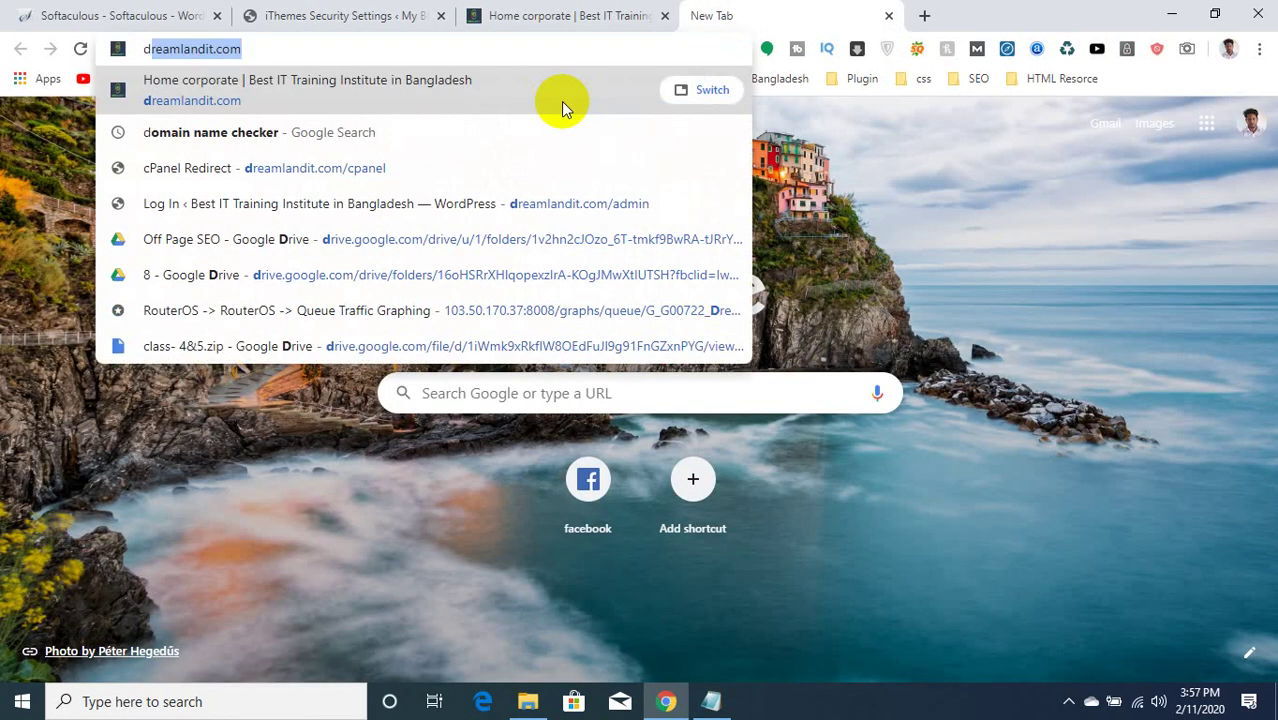
pyautogui.press('BackSpace')
pyautogui.press('BackSpace')
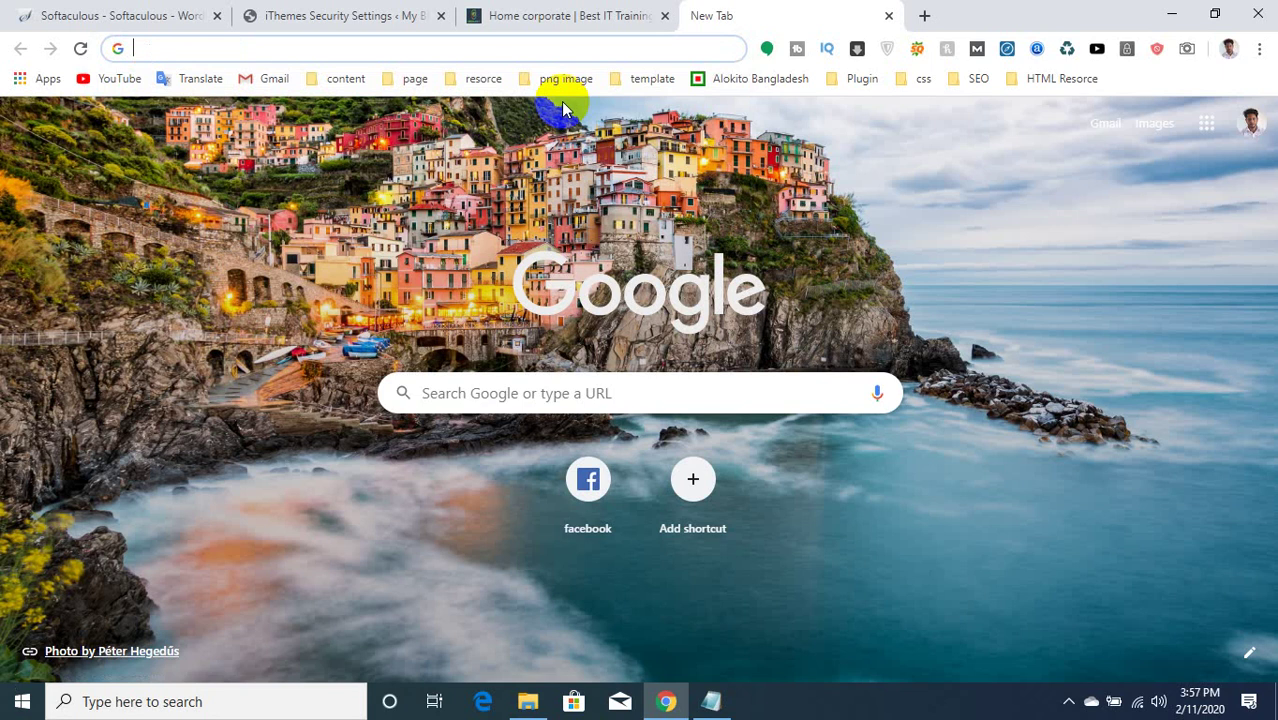
pyautogui.write('3')
pyautogui.press('Return')
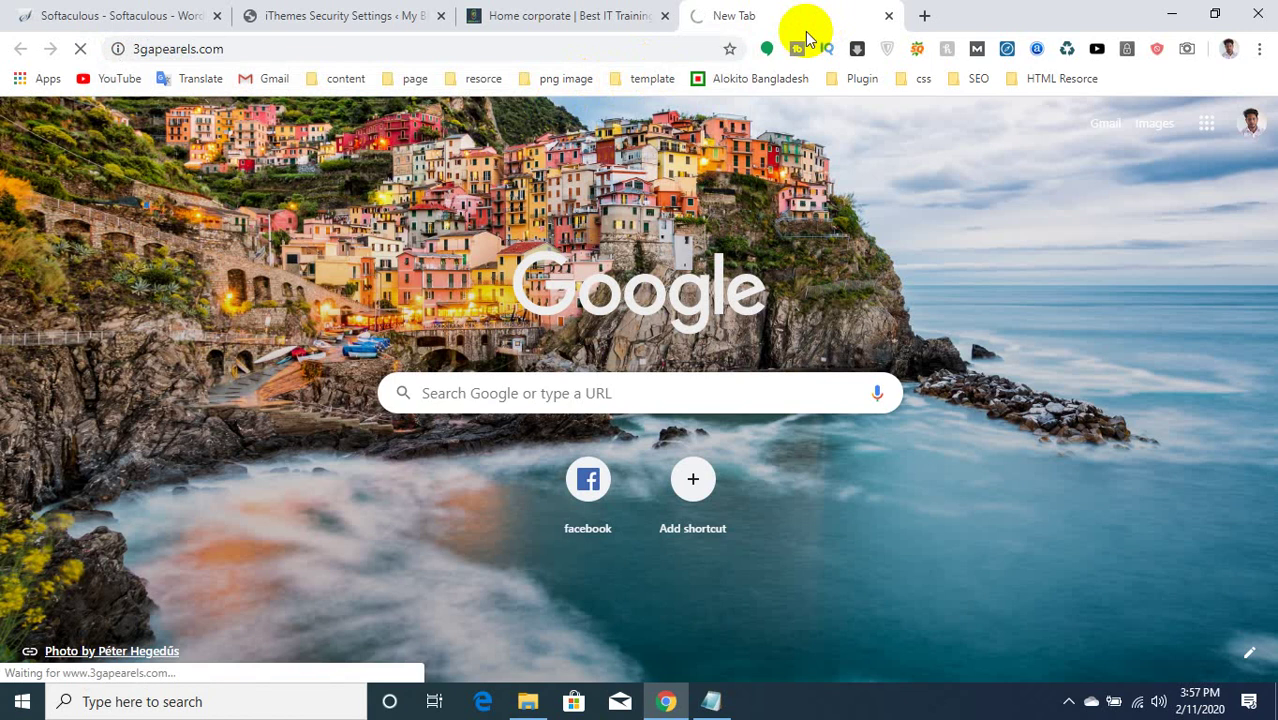
pyautogui.click(528, 14)
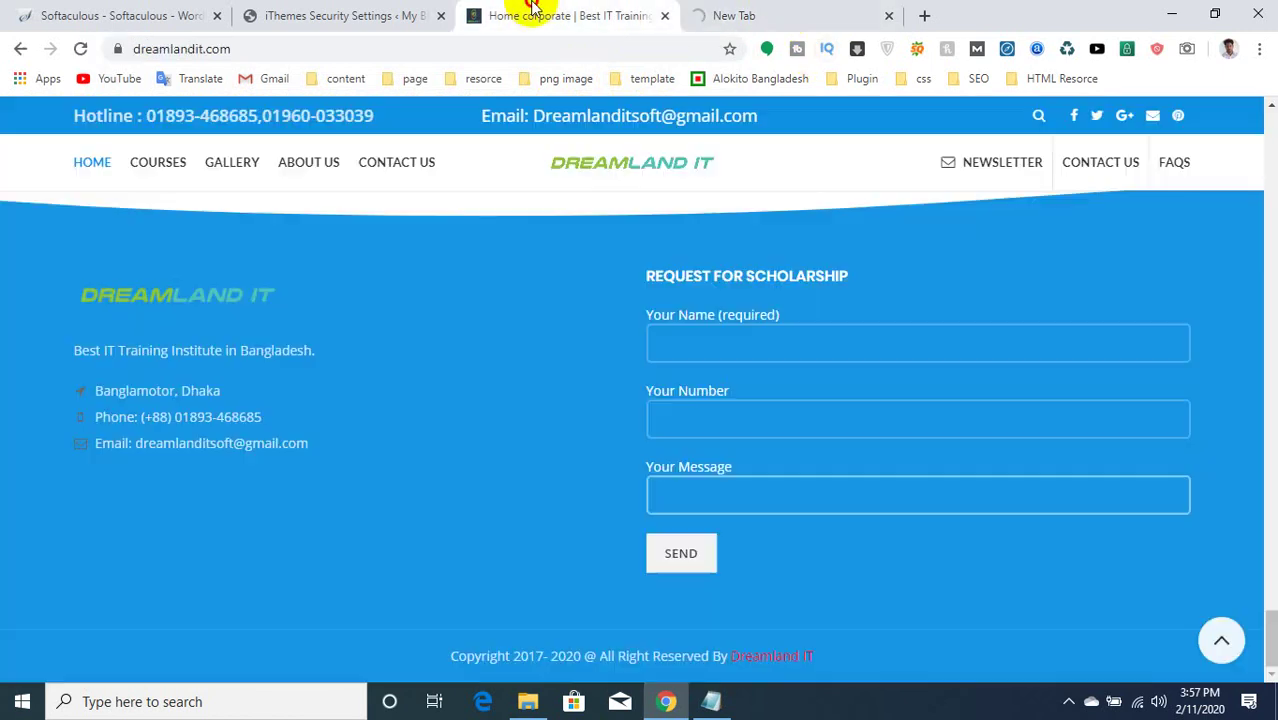
pyautogui.click(818, 8)
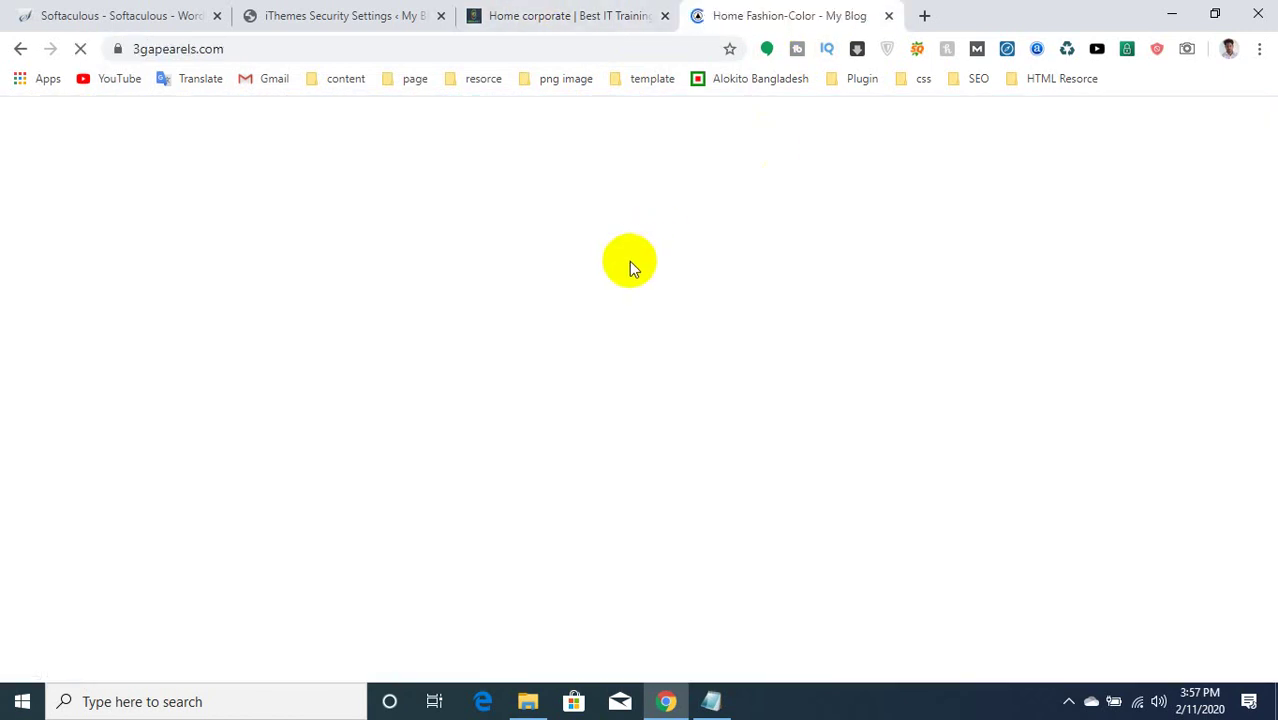
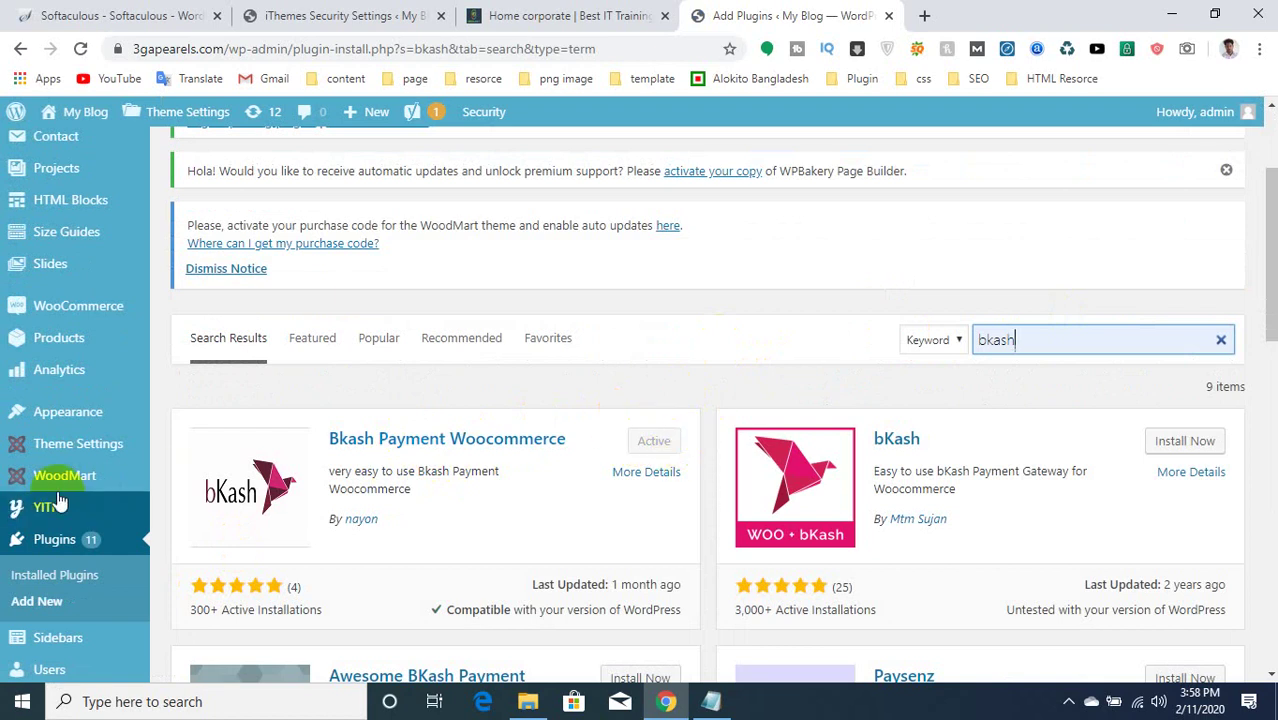
# Go to the WooCommerce payment settings and open the management page of the bkash payment gateway.
pyautogui.moveTo(58, 311)
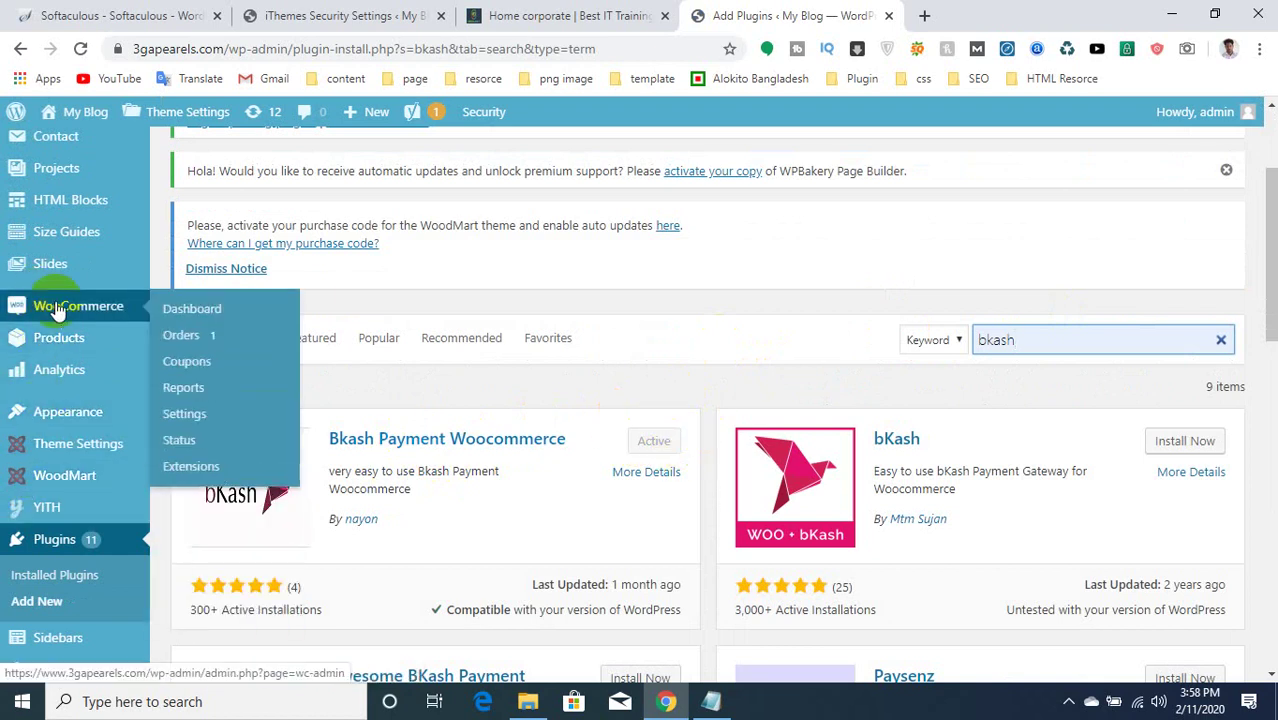
pyautogui.click(184, 416)
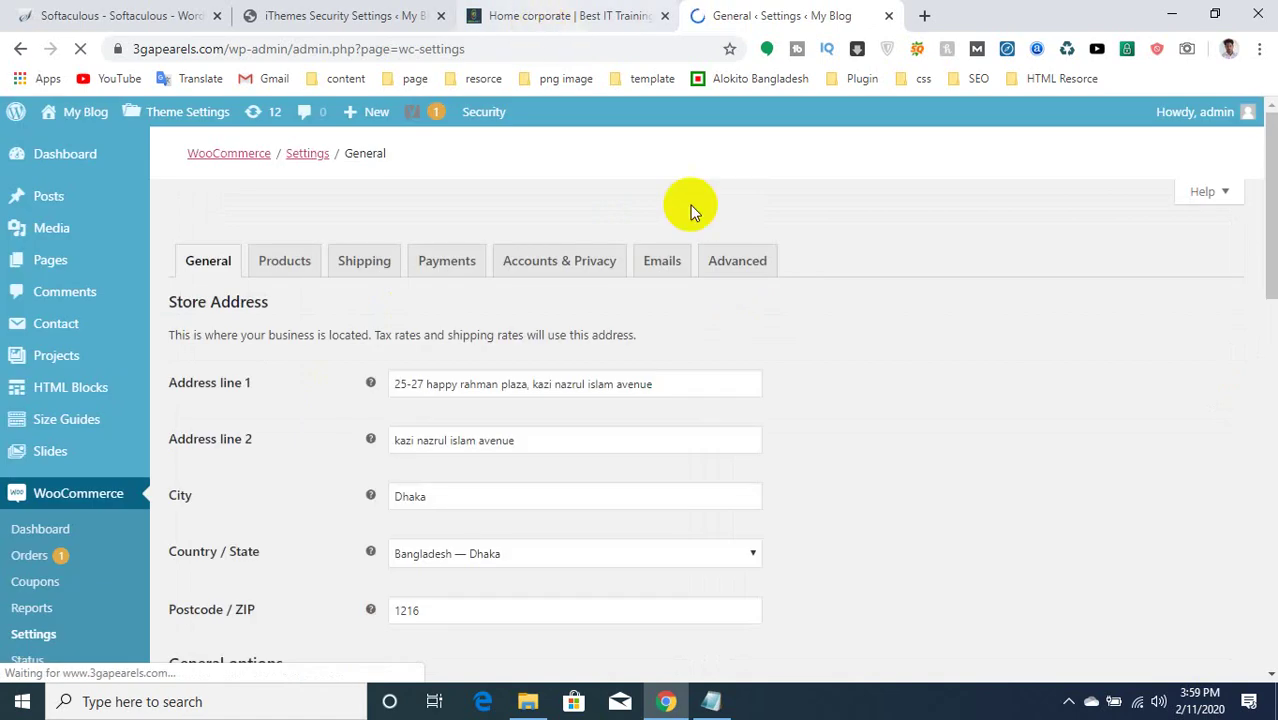
pyautogui.click(427, 262)
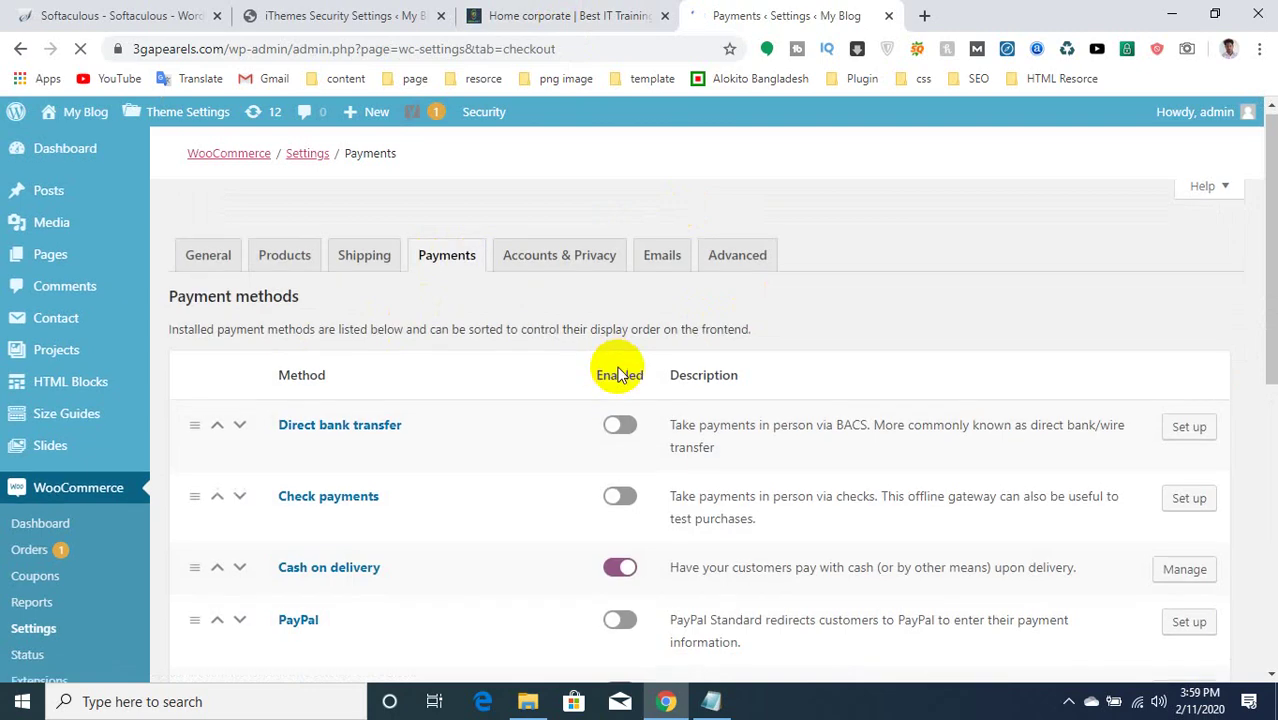
pyautogui.scroll(-2, 404, 482)
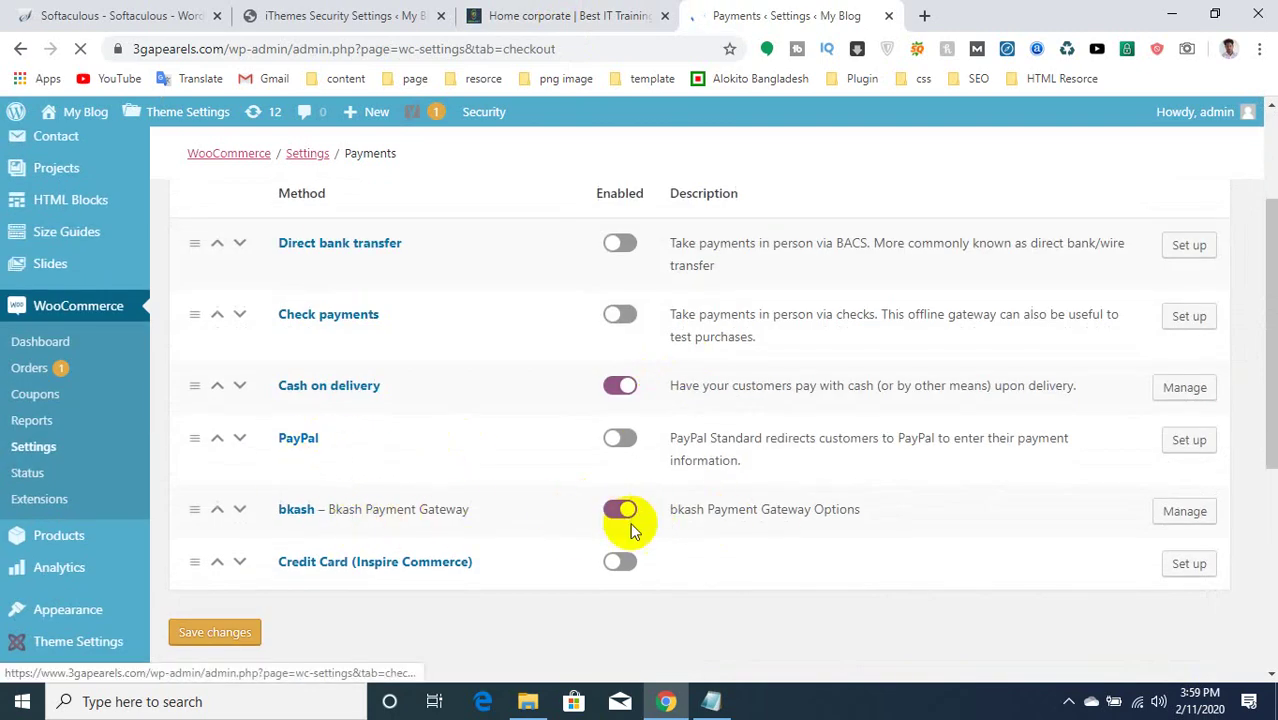
pyautogui.click(1185, 511)
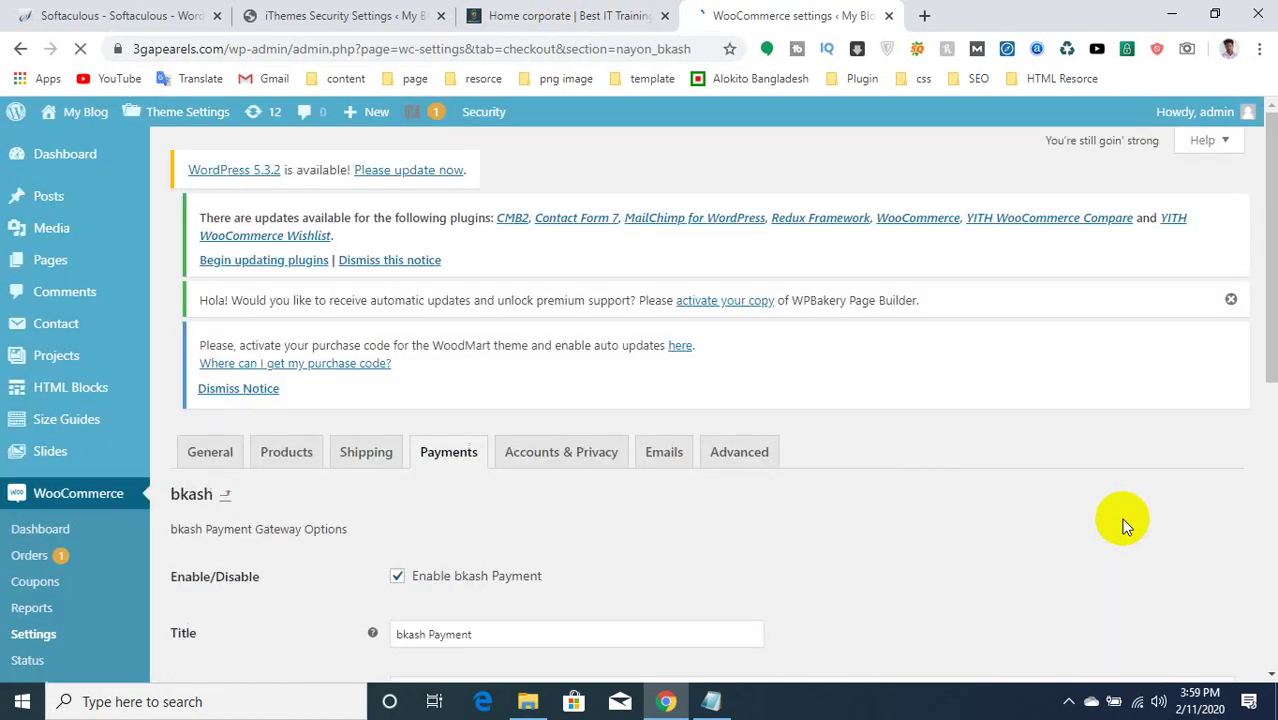
# Review the bkash gateway's Enable/Disable, Title and Customer Message fields.
pyautogui.scroll(-3, 602, 502)
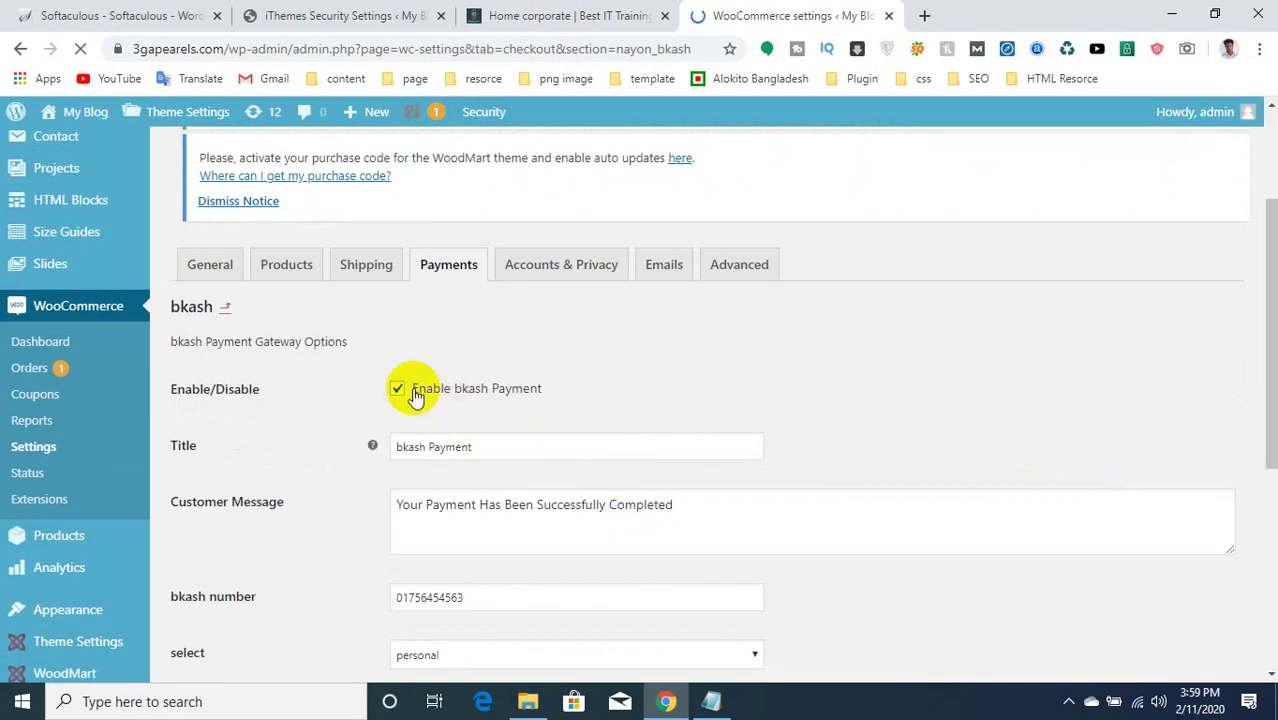
pyautogui.scroll(-2, 537, 381)
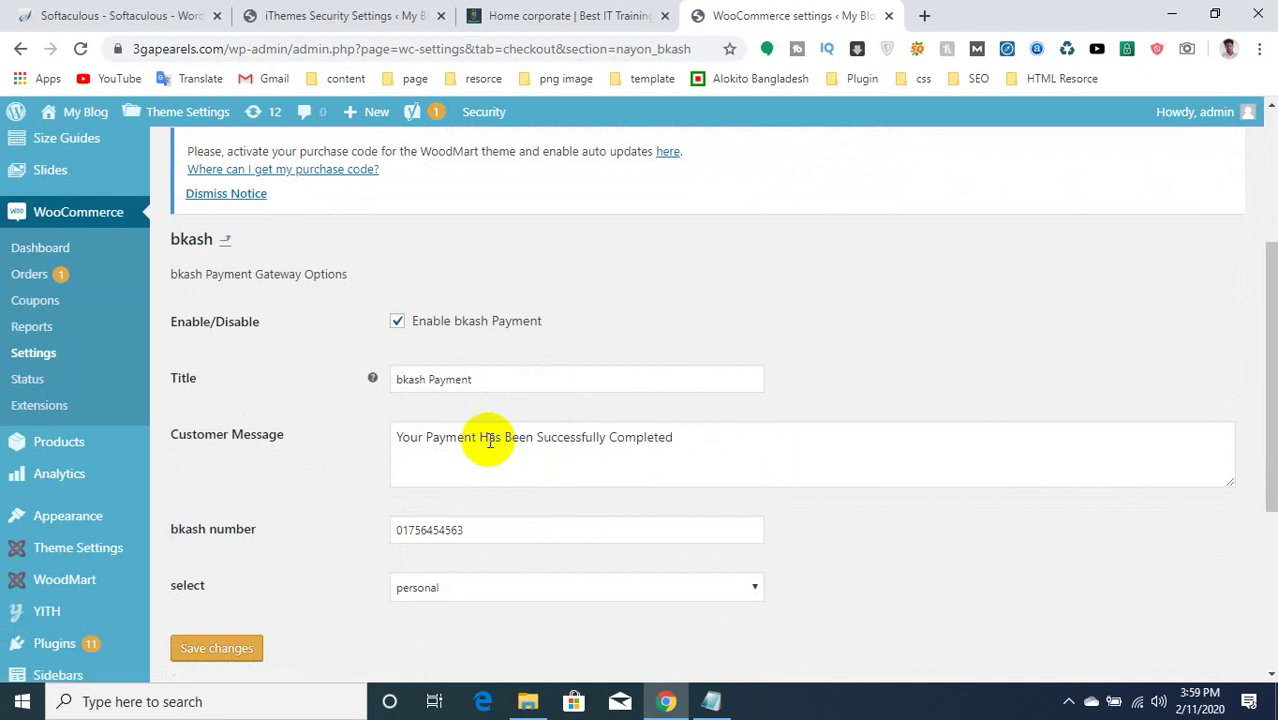
pyautogui.moveTo(399, 443); pyautogui.dragTo(819, 449)
pyautogui.click(680, 443)
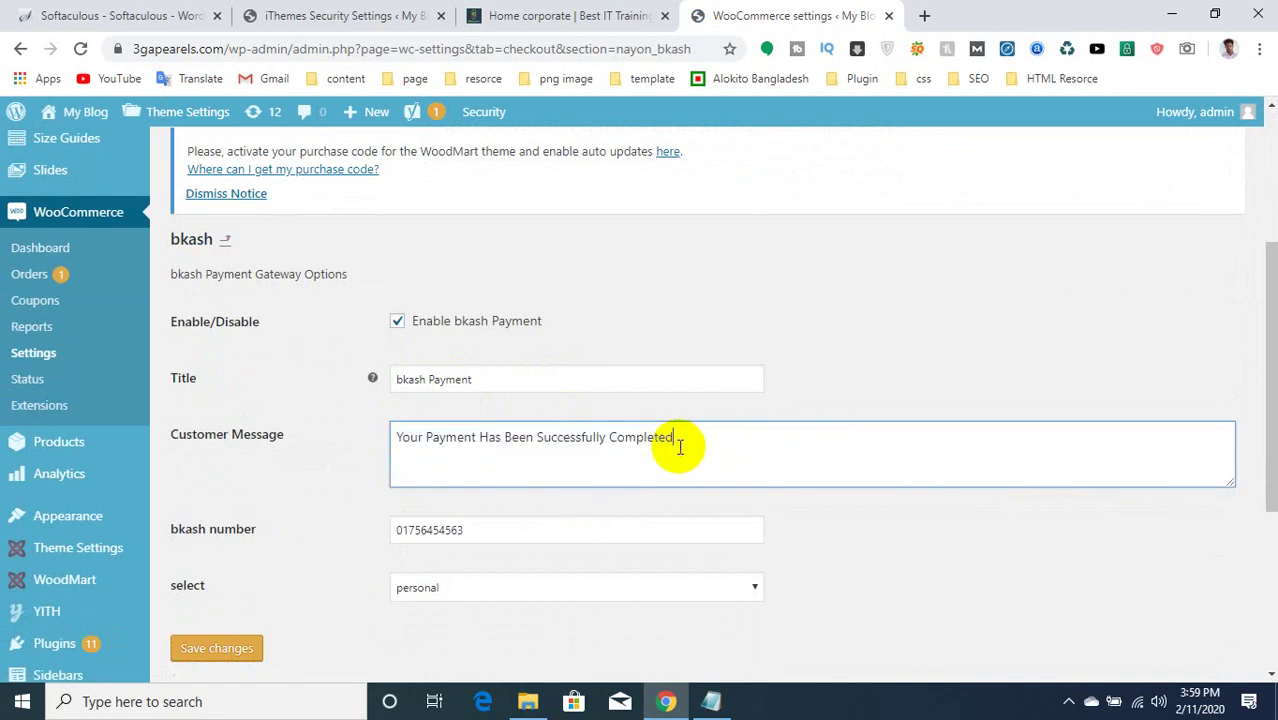
pyautogui.moveTo(710, 445); pyautogui.dragTo(379, 447)
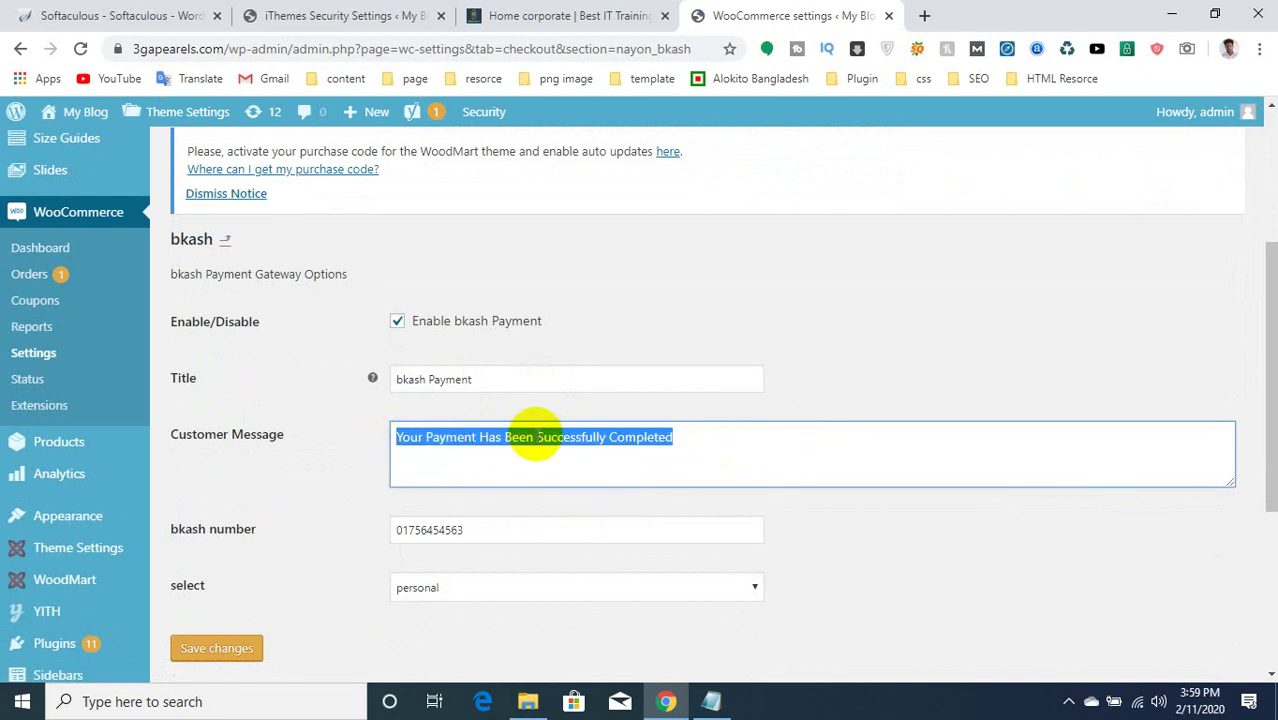
# Examine the bkash number field and the personal and agent account type choices in the gateway settings.
pyautogui.scroll(-2, 703, 420)
pyautogui.click(517, 343)
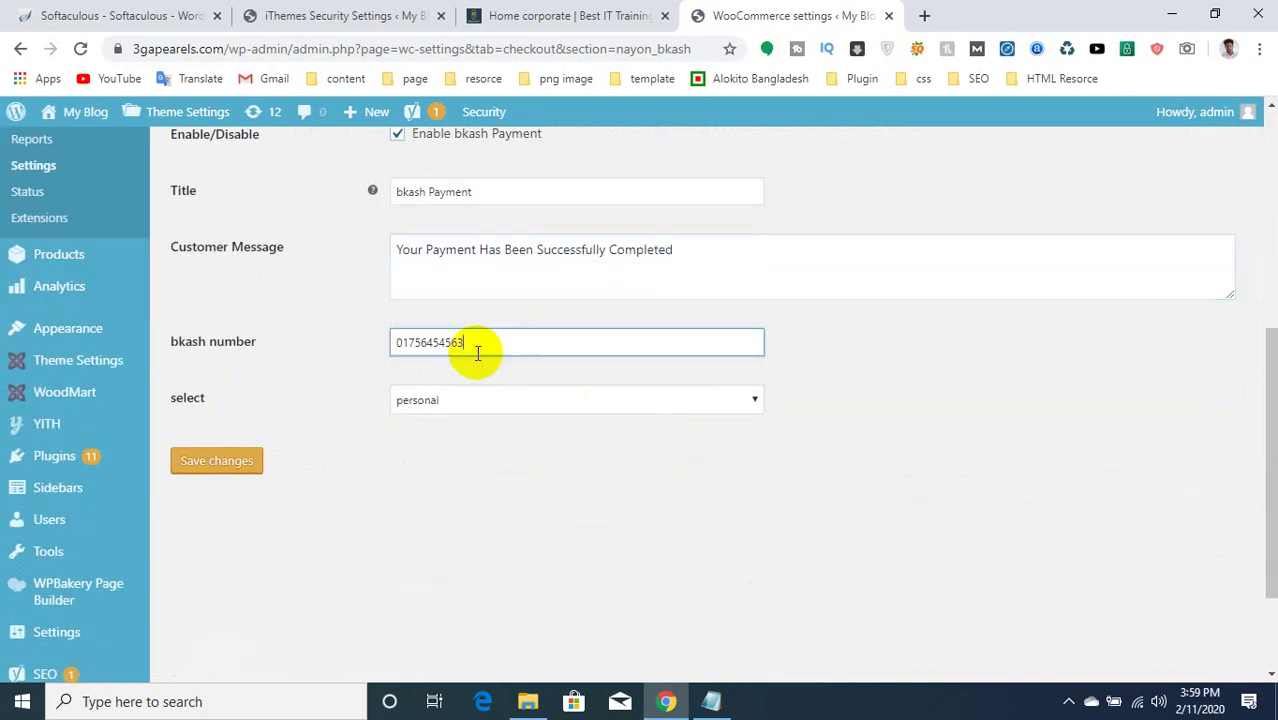
pyautogui.moveTo(485, 341); pyautogui.dragTo(327, 343)
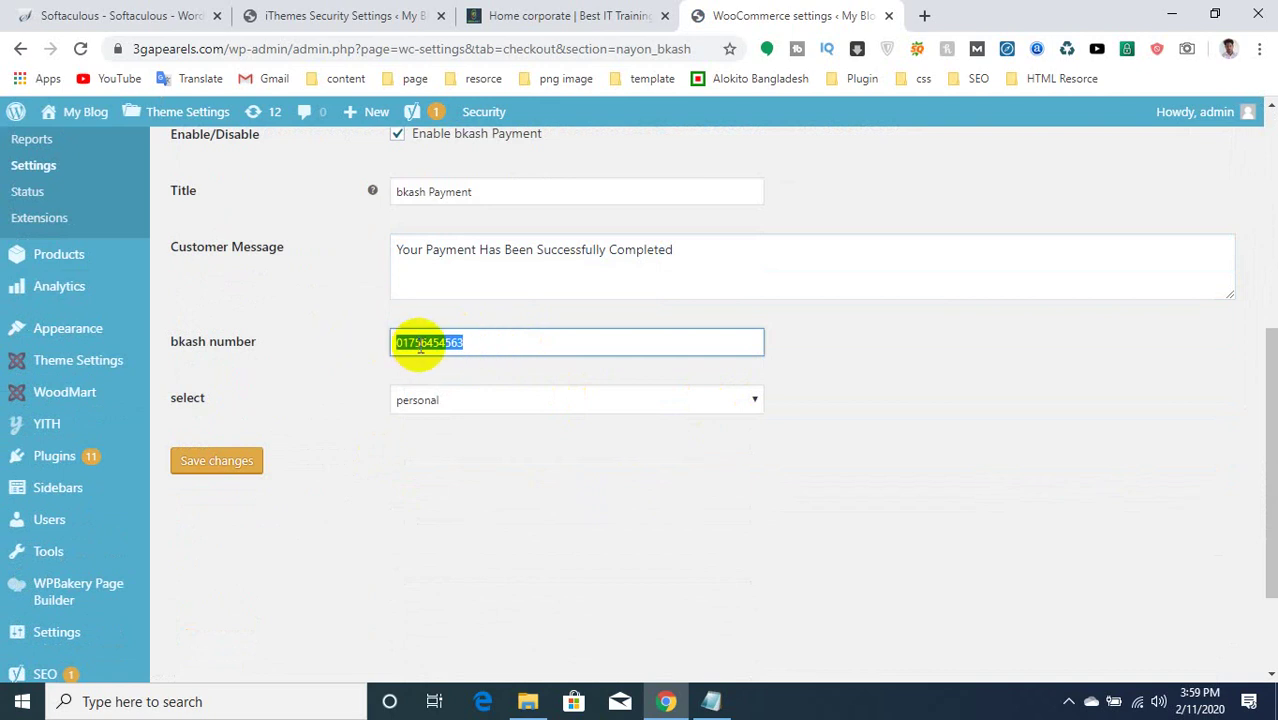
pyautogui.click(450, 341)
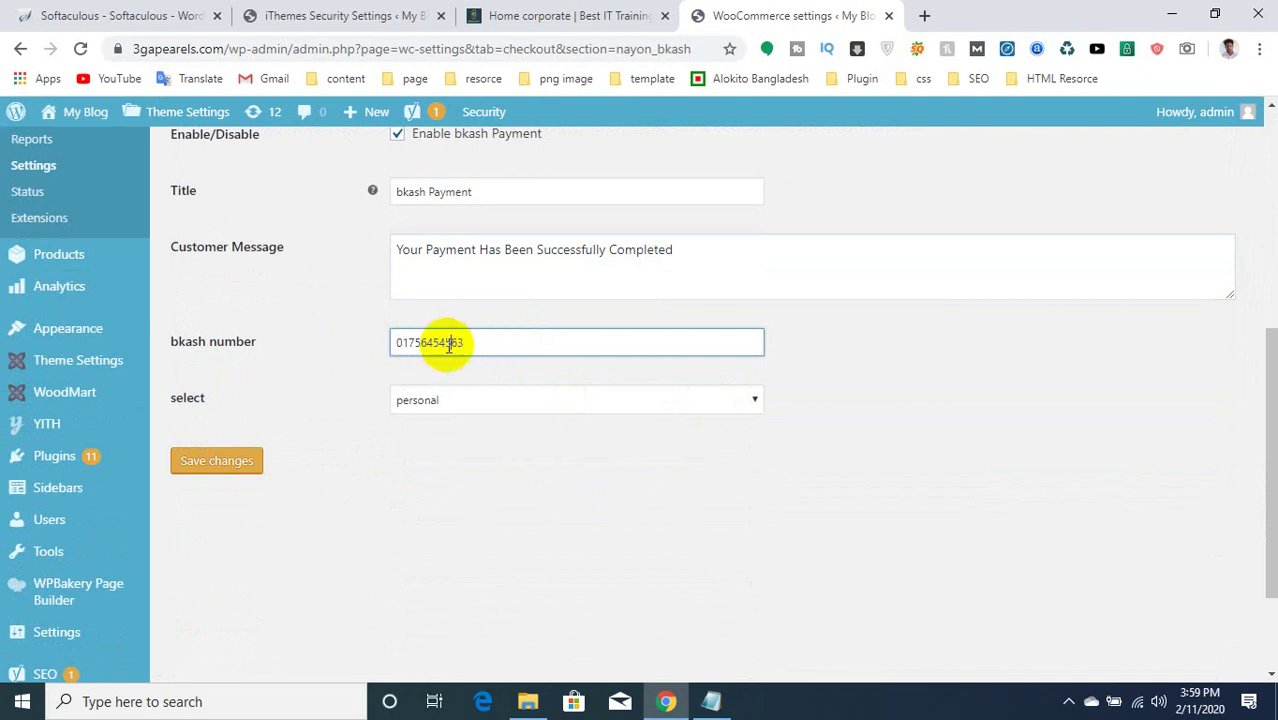
pyautogui.click(435, 399)
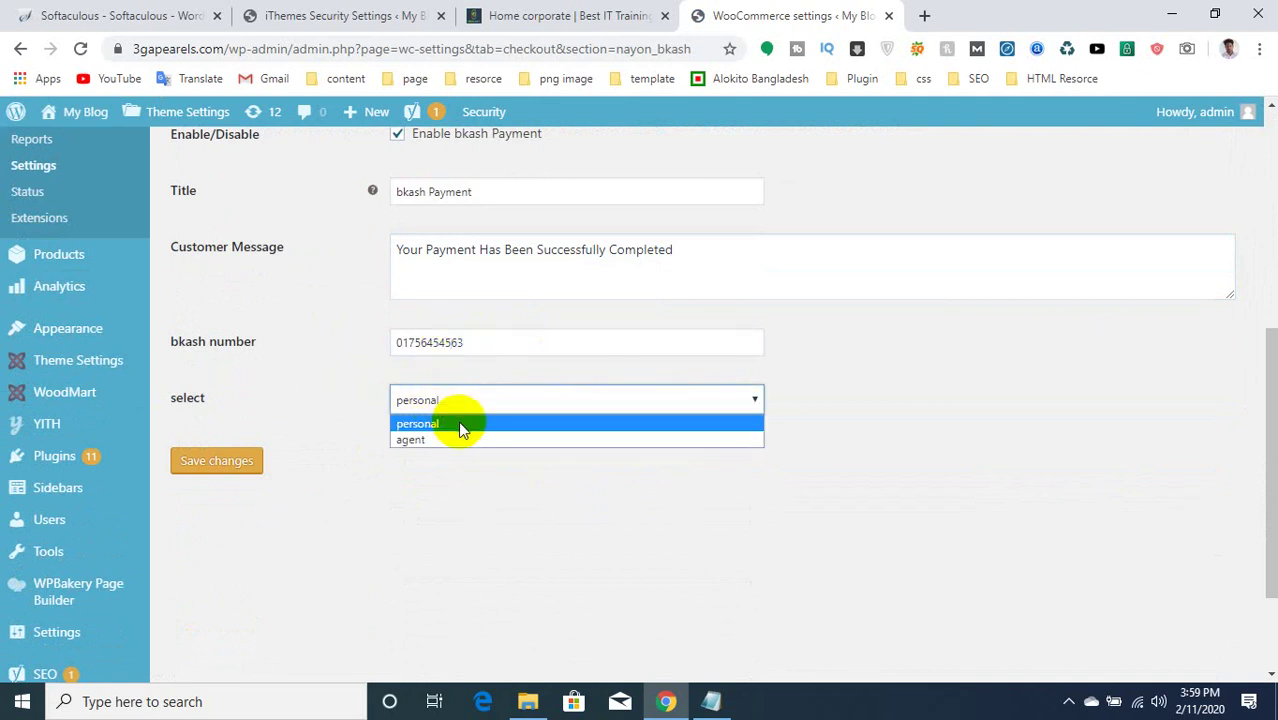
pyautogui.click(359, 400)
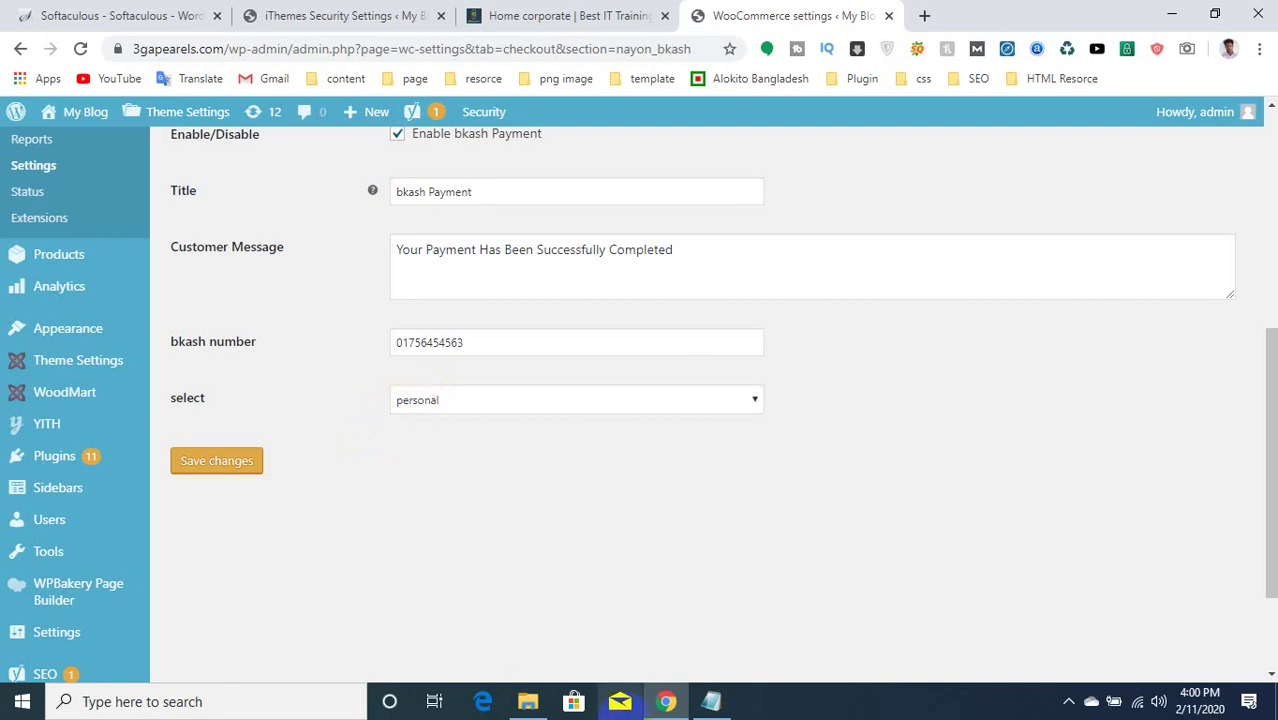
pyautogui.scroll(-1, 650, 600)
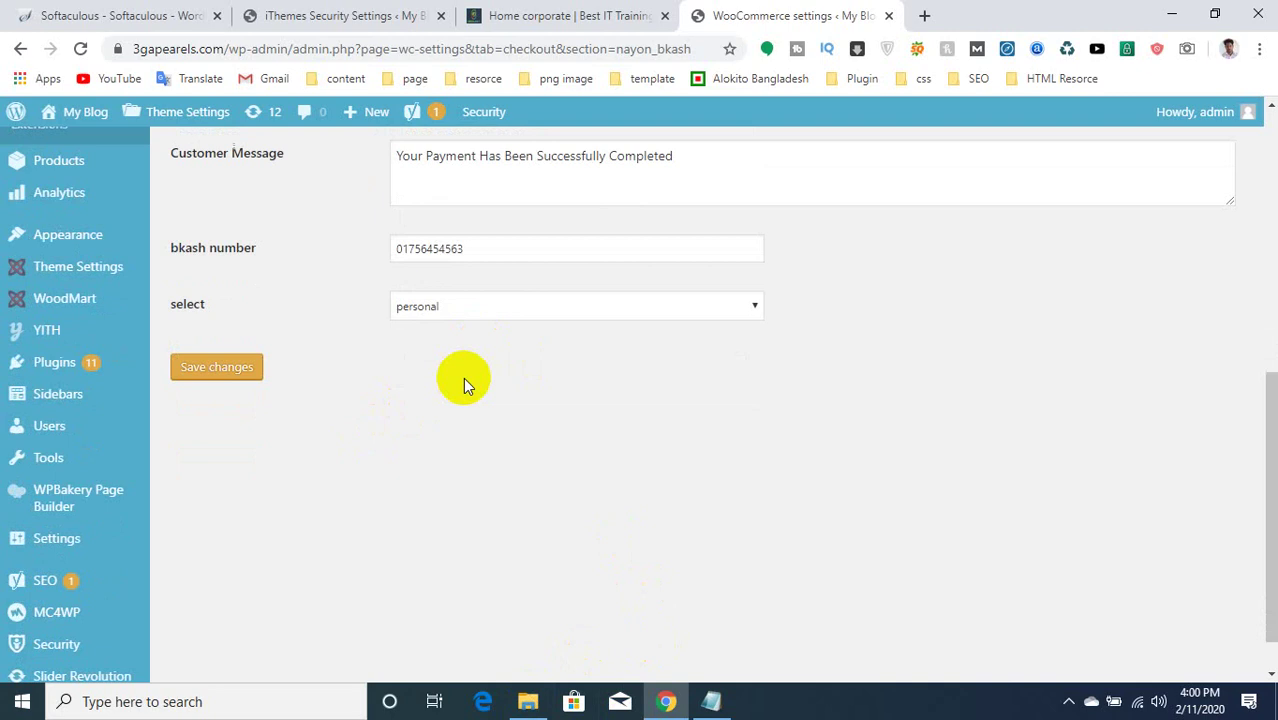
pyautogui.click(424, 311)
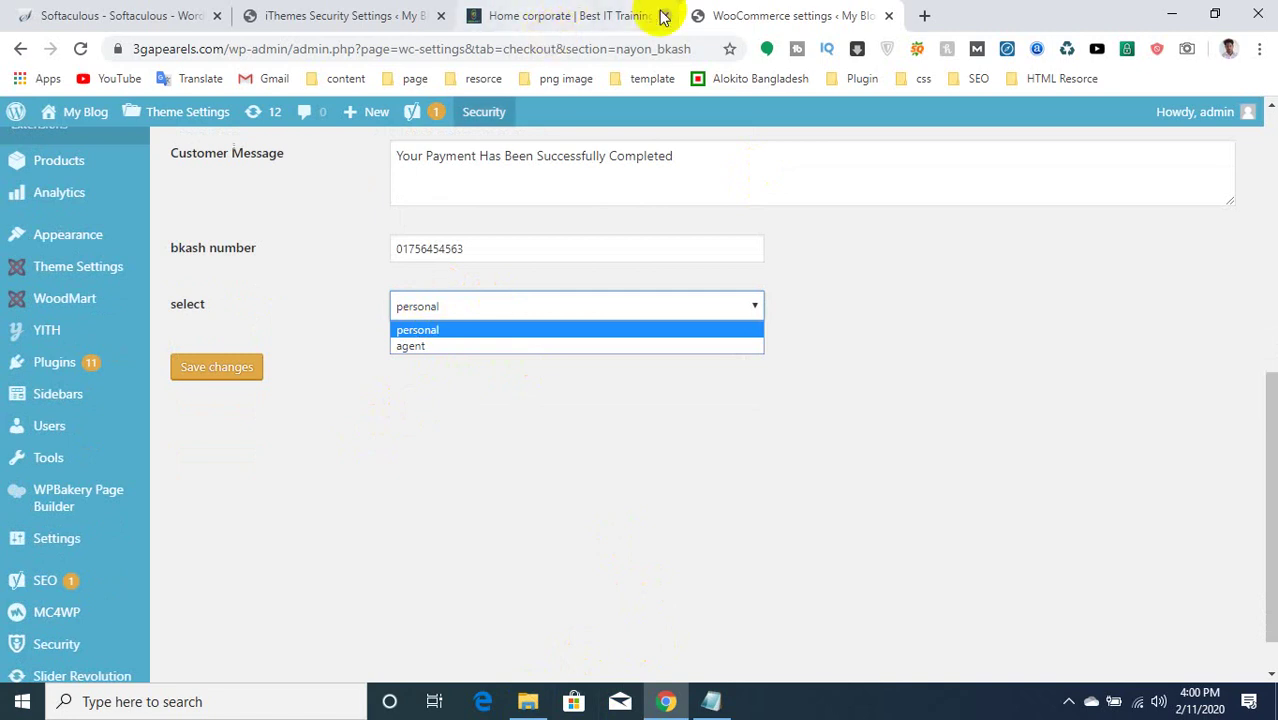
# Review the bkash gateway's options once more, from the account type choice up to the Customer Message.
pyautogui.click(340, 291)
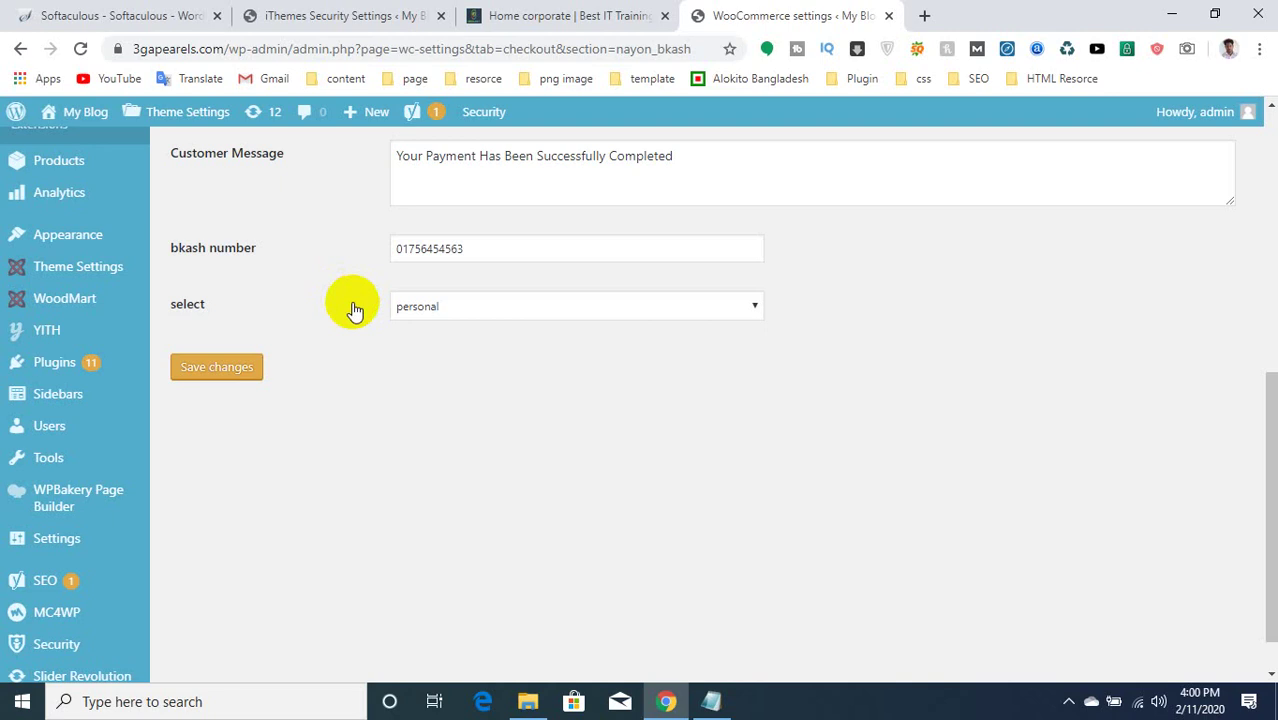
pyautogui.scroll(1, 386, 280)
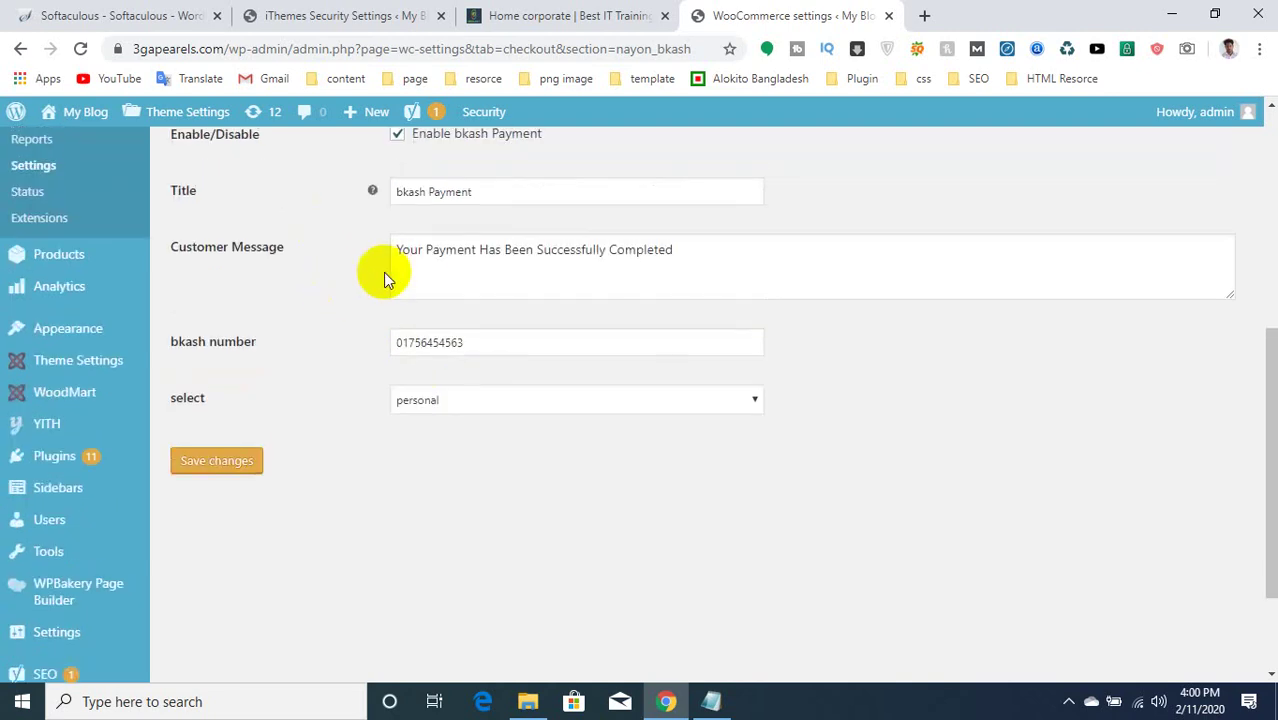
pyautogui.scroll(1, 383, 272)
pyautogui.click(712, 343)
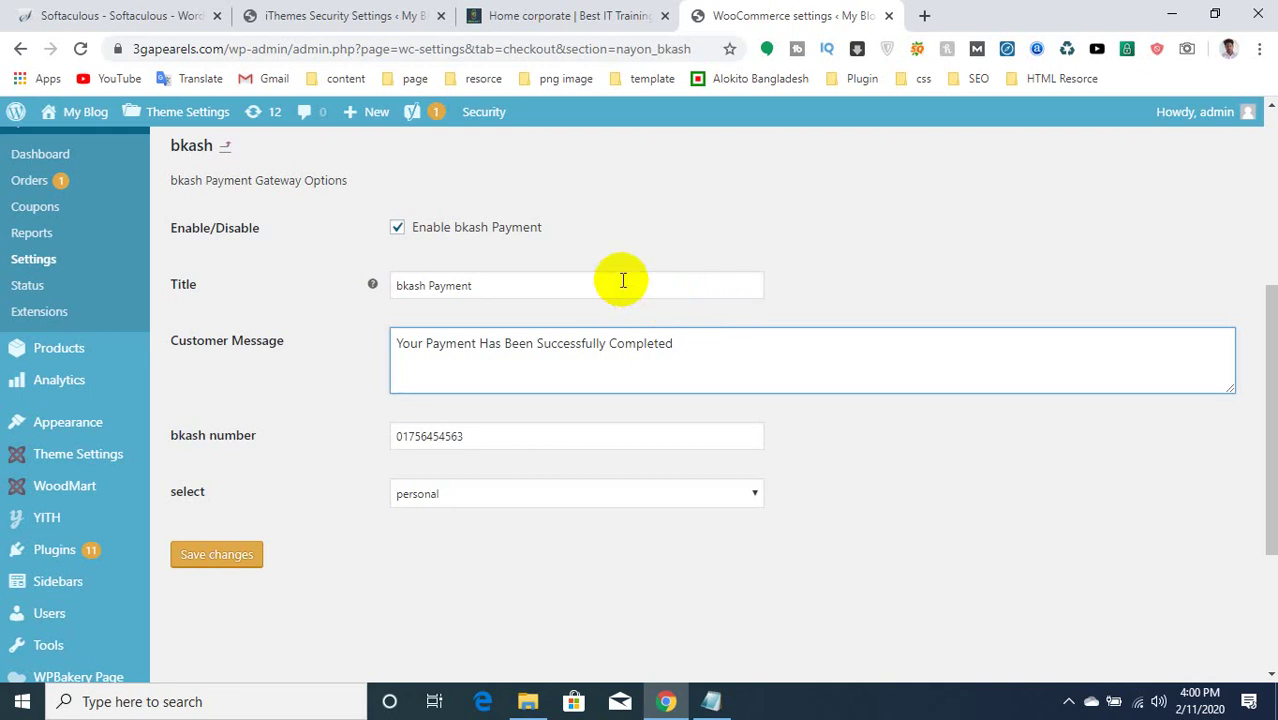
pyautogui.click(359, 346)
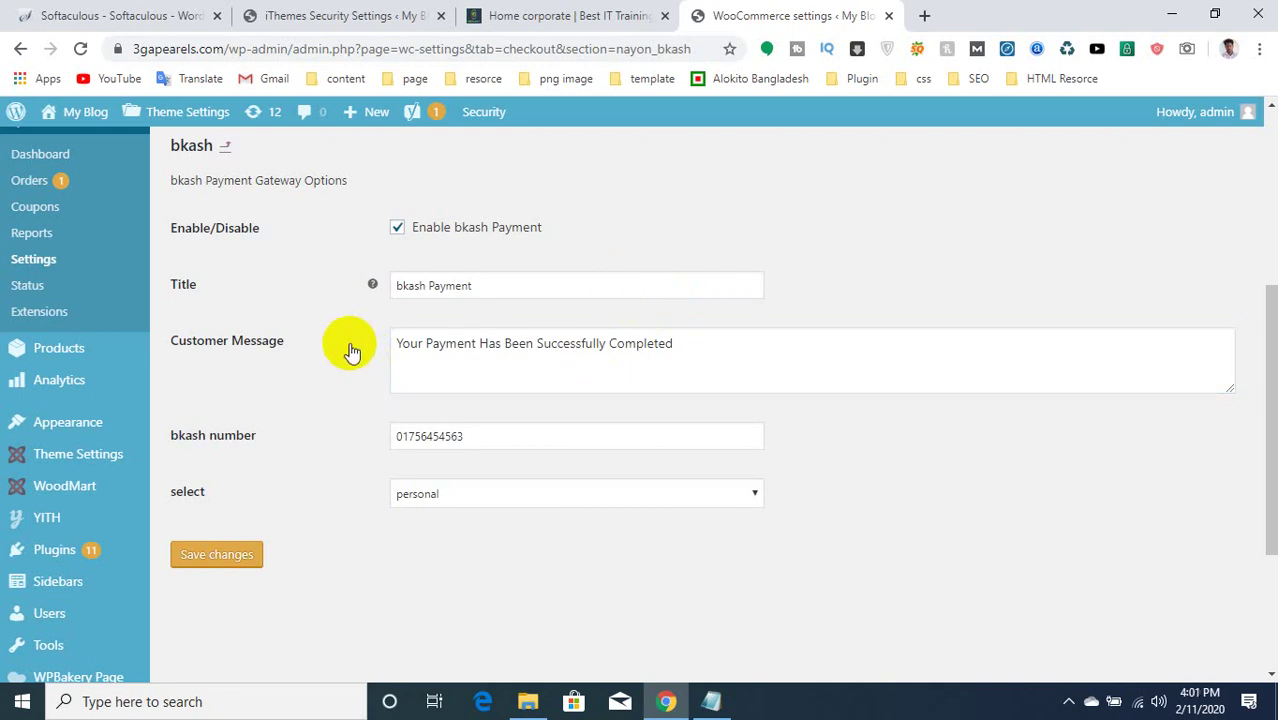
pyautogui.scroll(-1, 497, 283)
pyautogui.scroll(1, 340, 360)
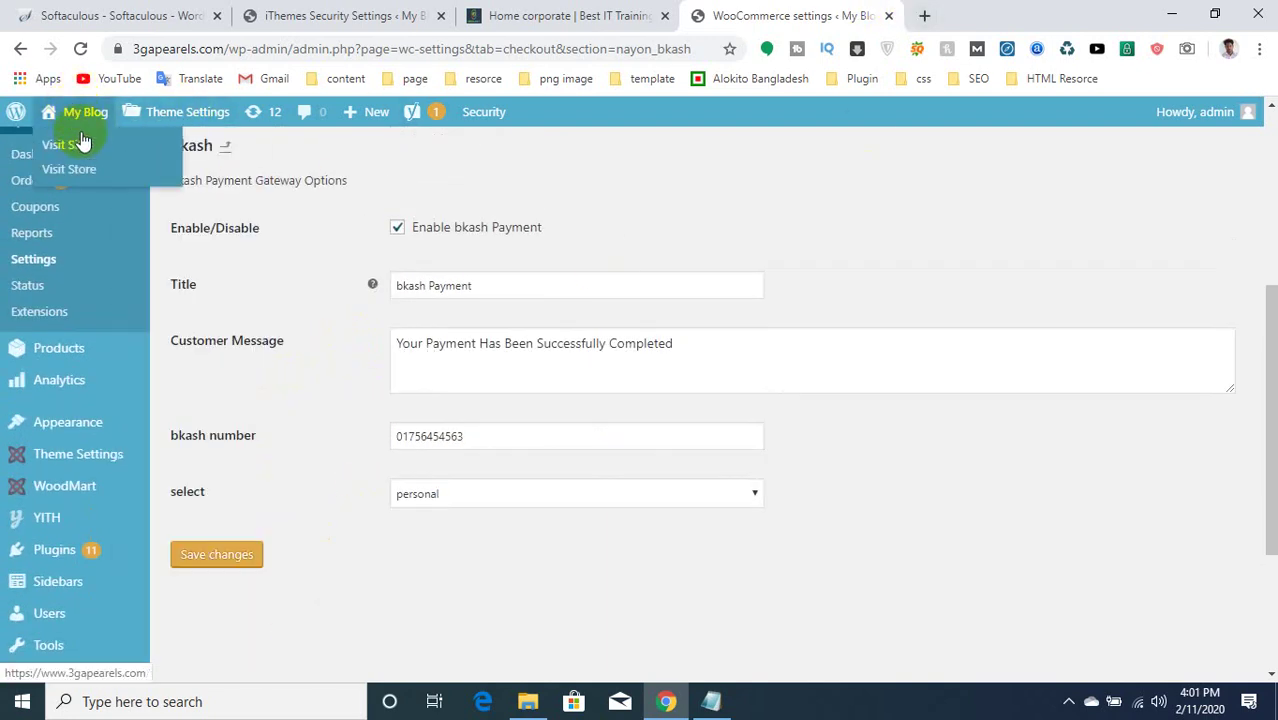
# Open the shop's public site in a new browser tab.
pyautogui.rightClick(83, 140)
pyautogui.click(130, 150)
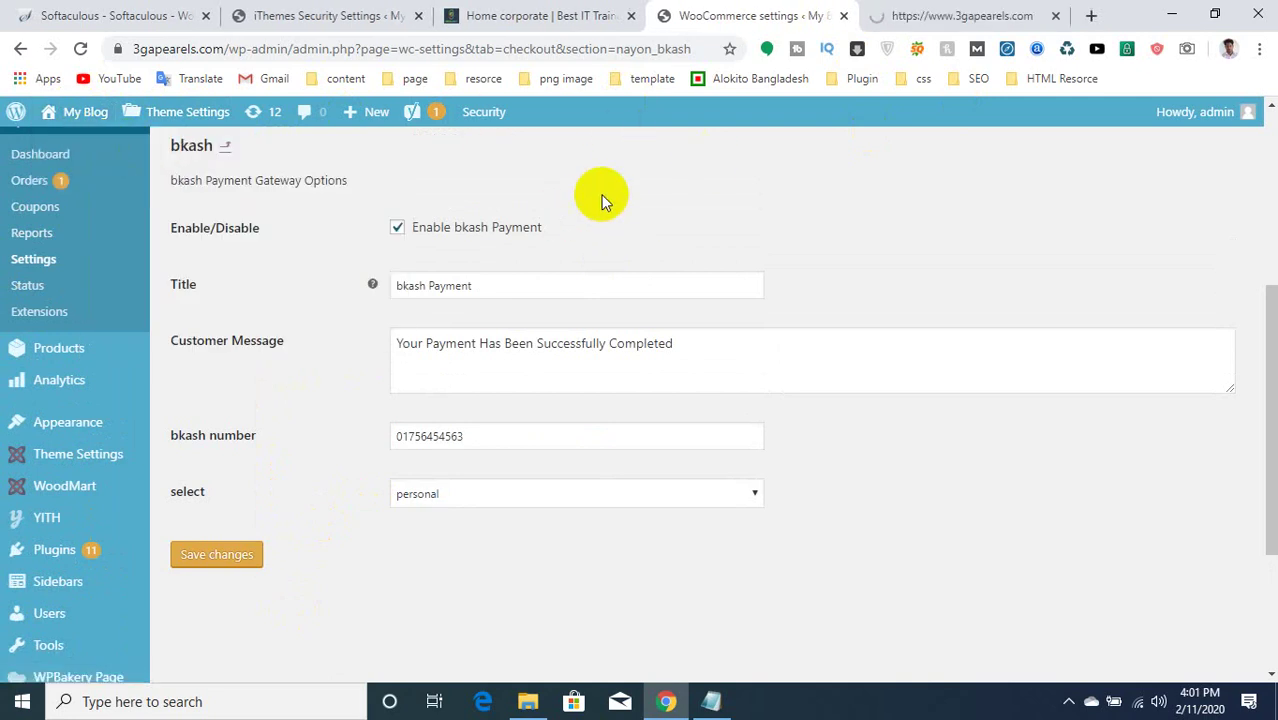
# Switch to Notepad and highlight the Yoast SEO entry in the plugin list.
pyautogui.click(711, 701)
pyautogui.moveTo(338, 130); pyautogui.dragTo(494, 165)
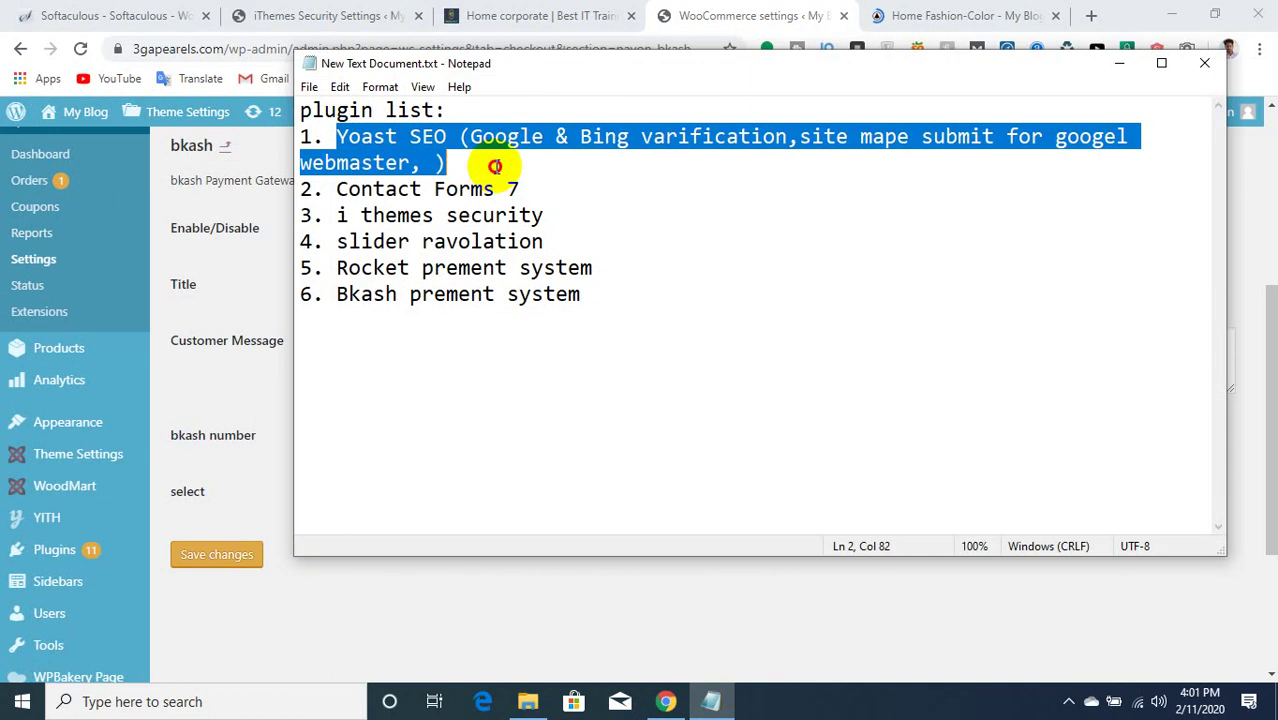
pyautogui.click(480, 162)
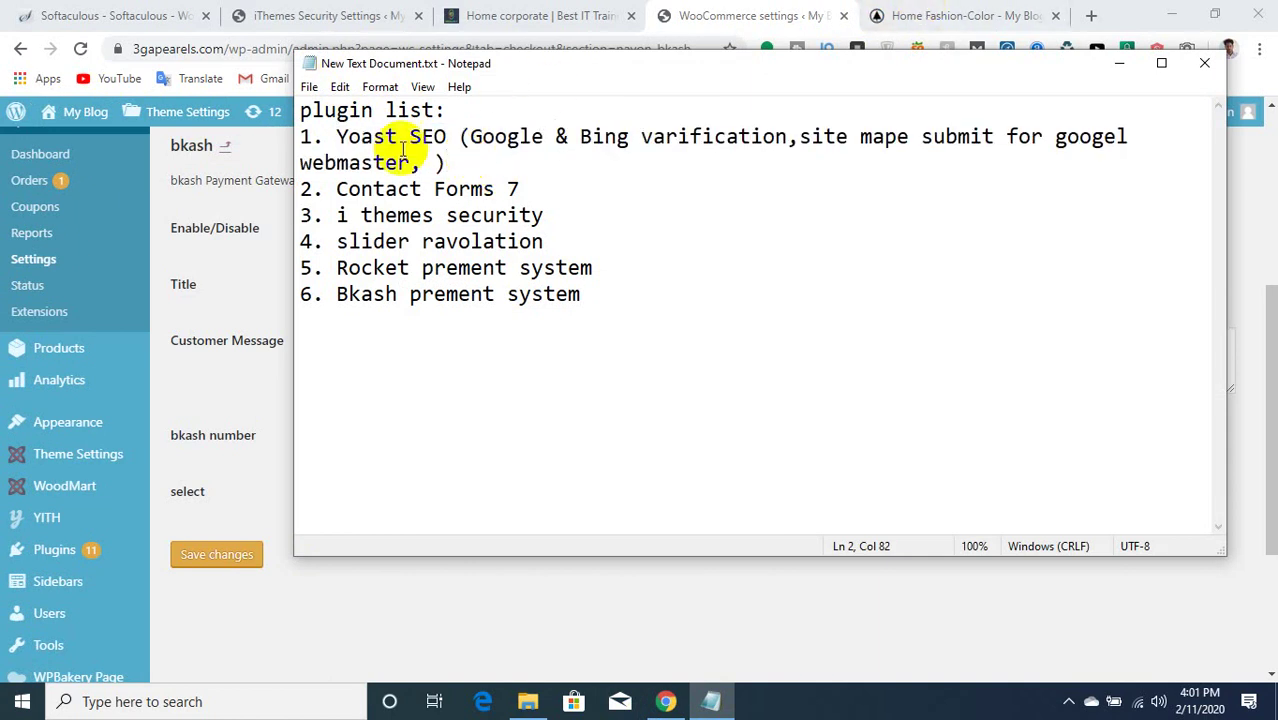
pyautogui.moveTo(448, 162); pyautogui.dragTo(338, 137)
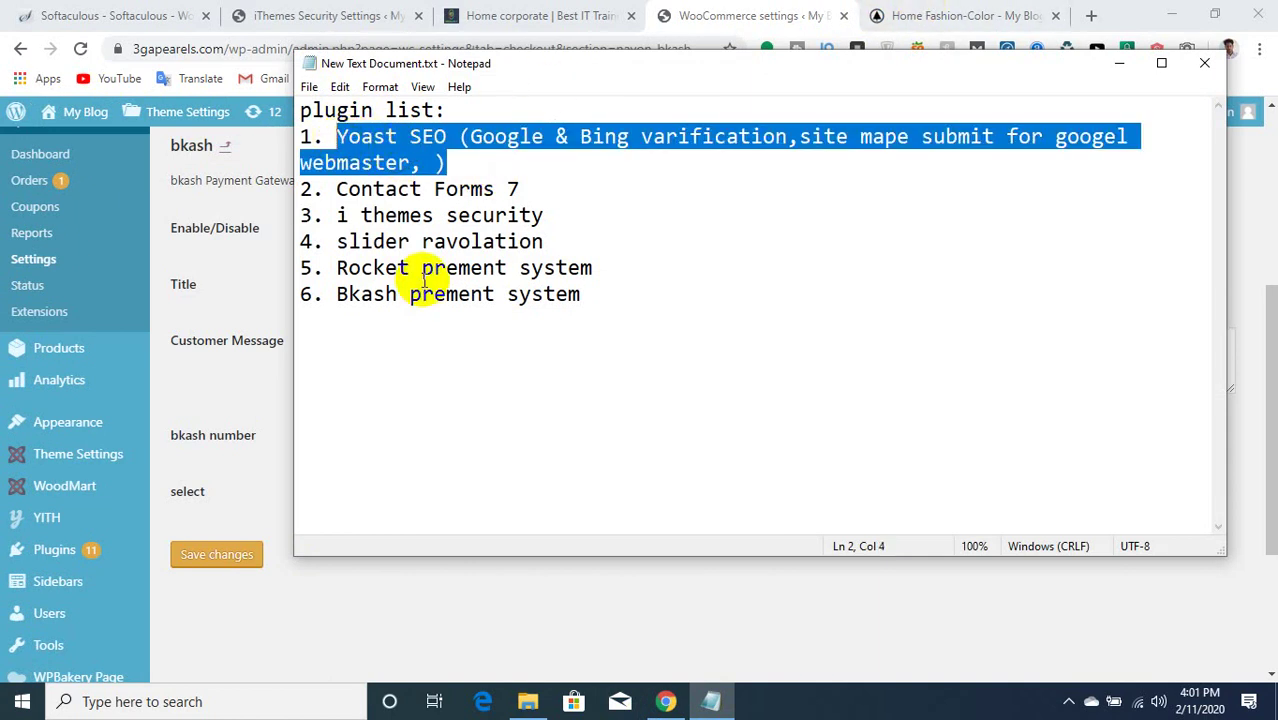
# Return to the shop's home page in Chrome and add the ৳950 black Huddy from Men's Fashion to the cart.
pyautogui.click(907, 12)
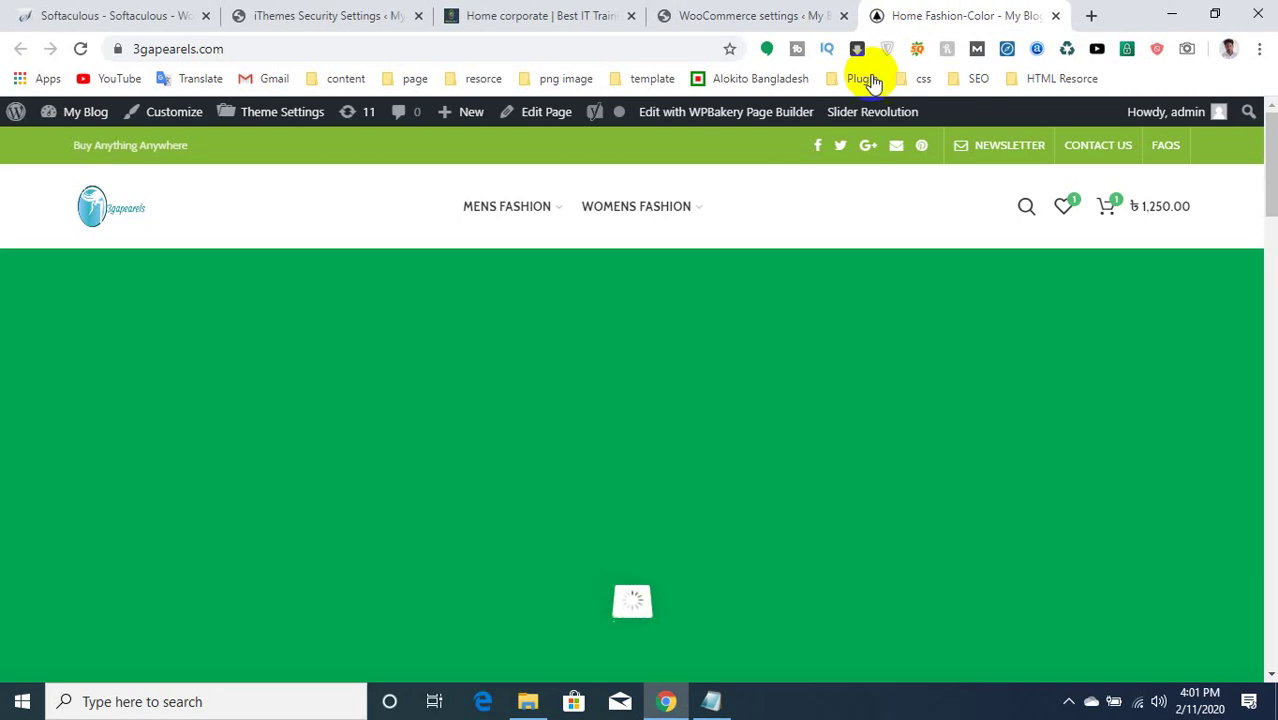
pyautogui.scroll(-3, 765, 434)
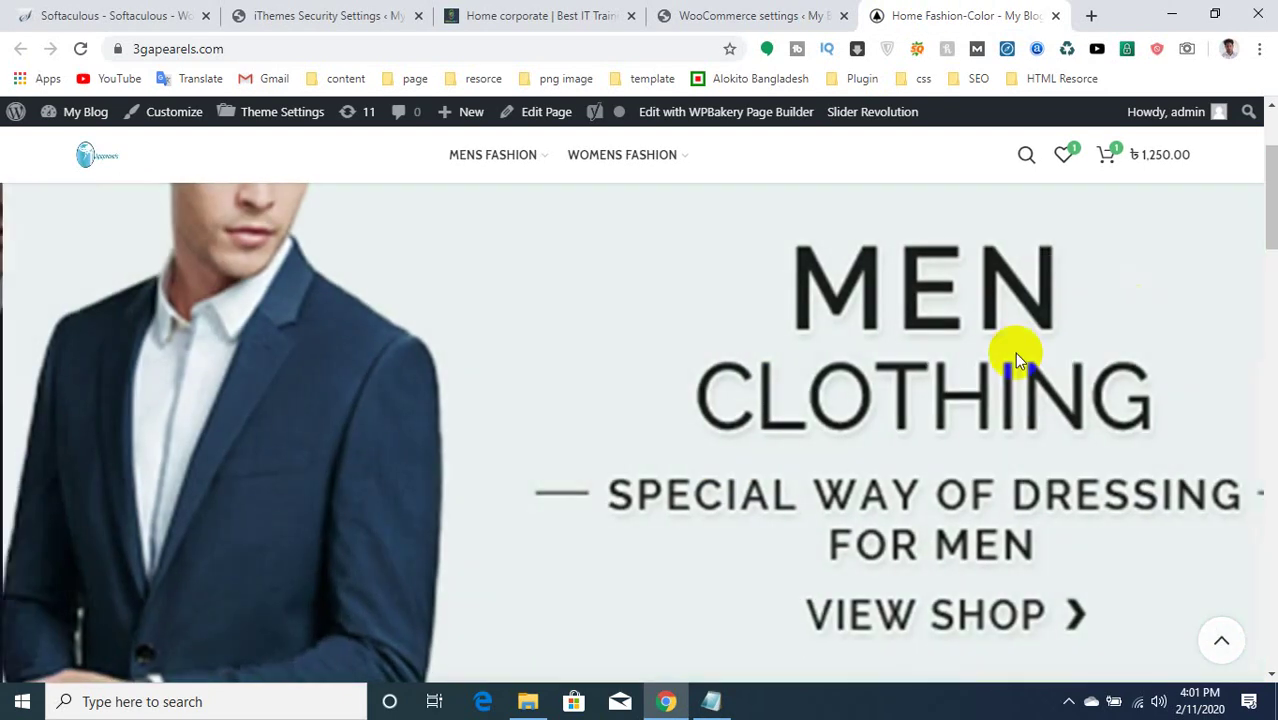
pyautogui.scroll(-7, 679, 543)
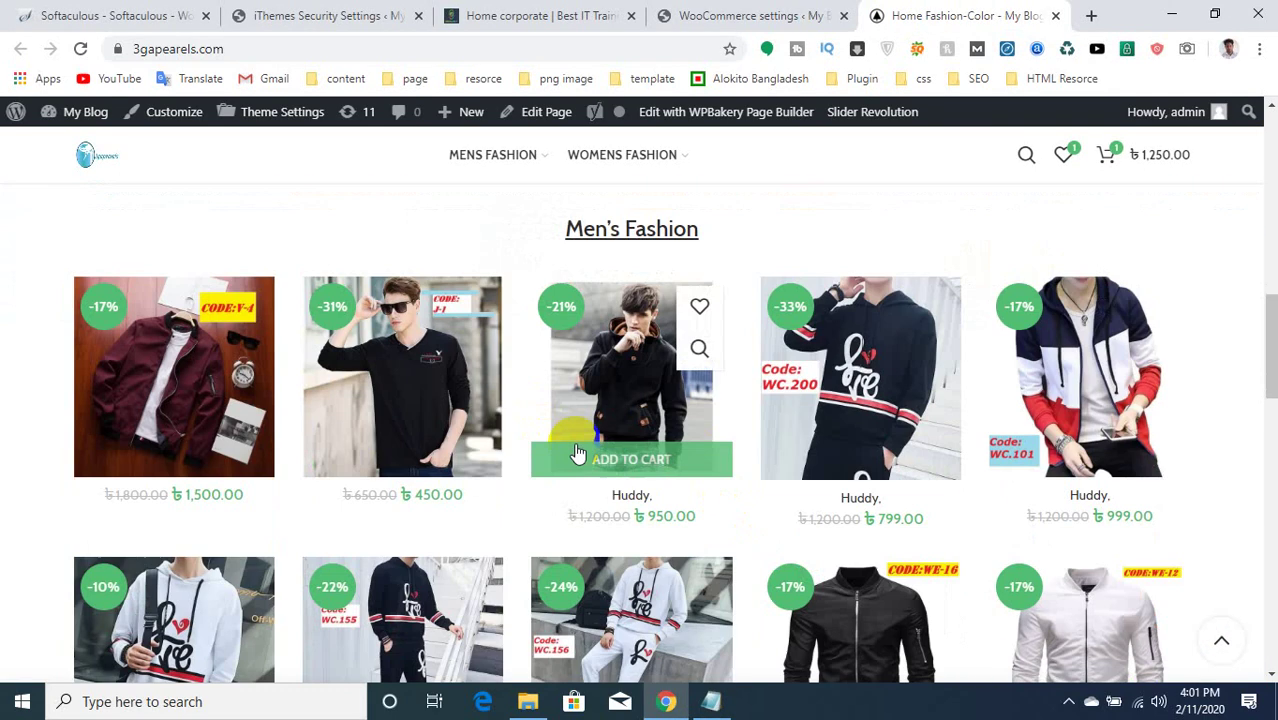
pyautogui.click(635, 460)
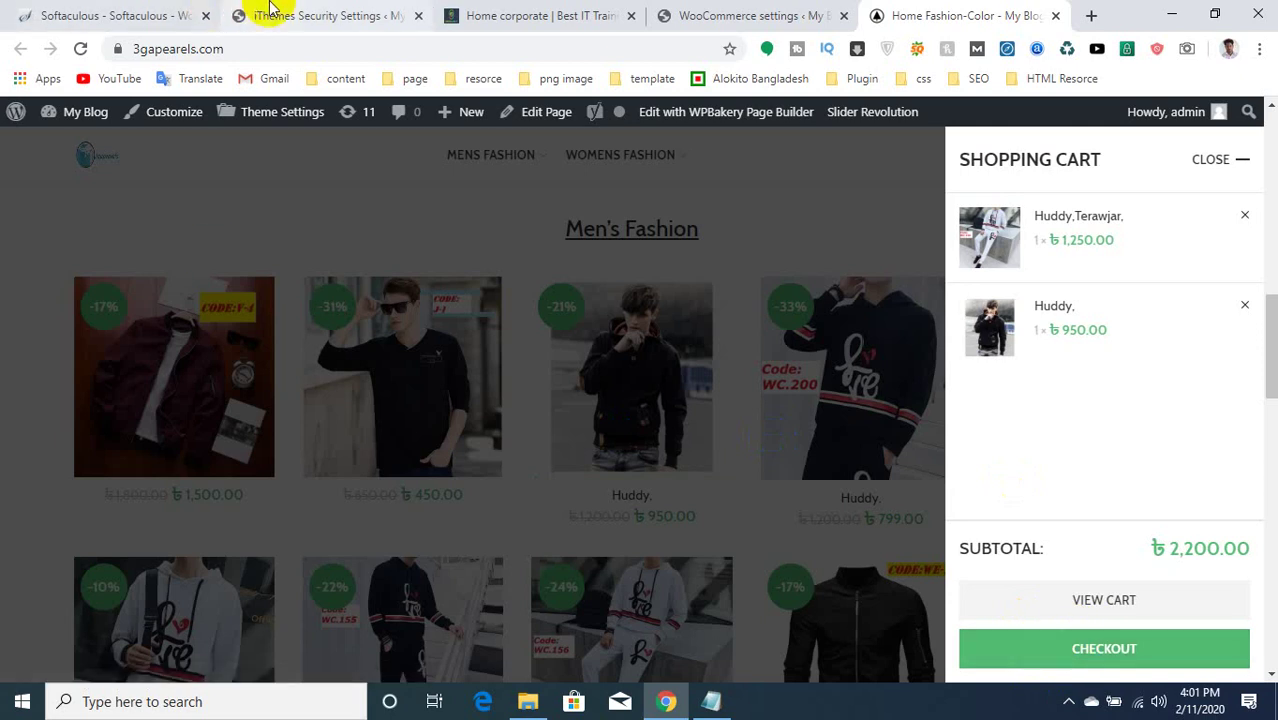
# Proceed from the shopping cart to checkout and look over the billing details form.
pyautogui.click(268, 12)
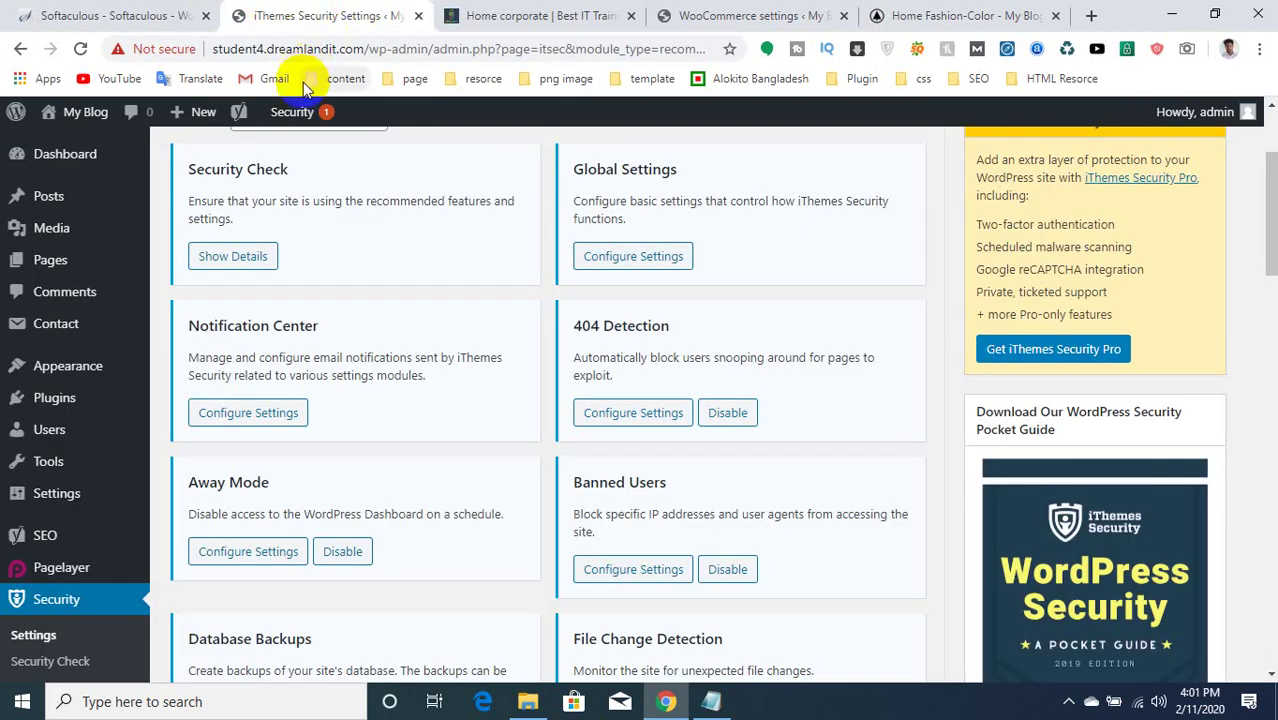
pyautogui.click(905, 15)
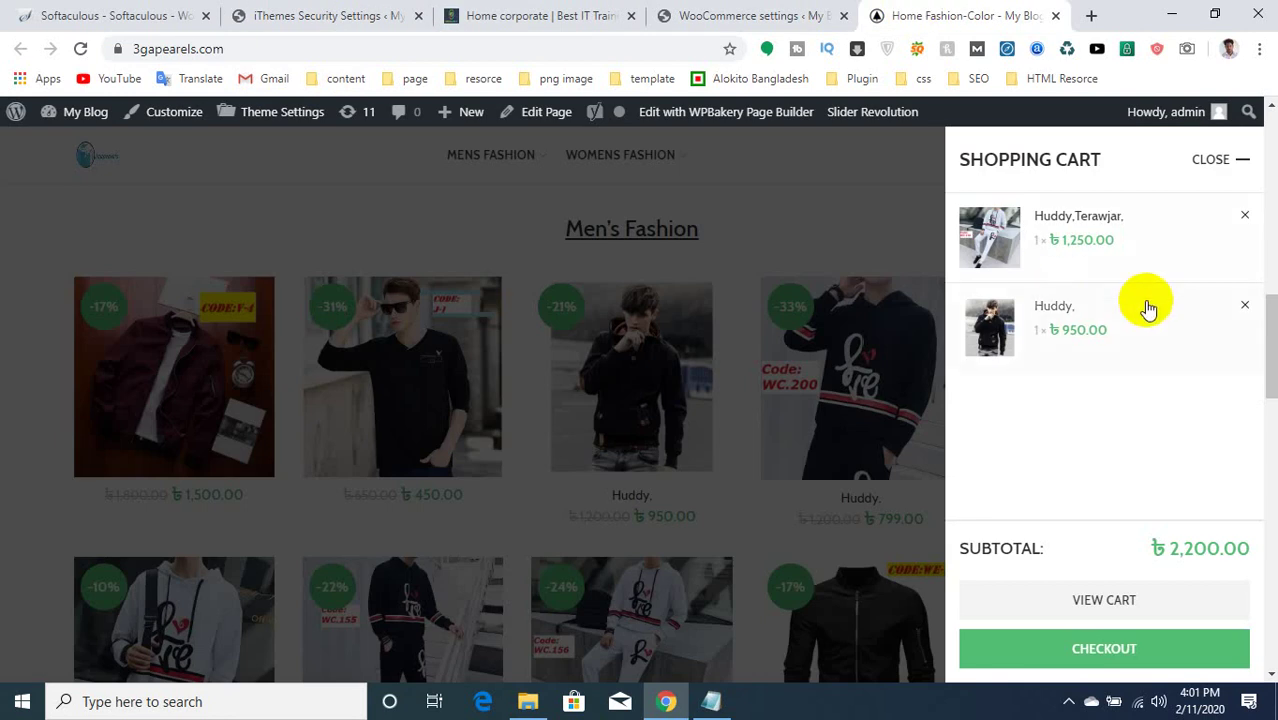
pyautogui.click(1090, 650)
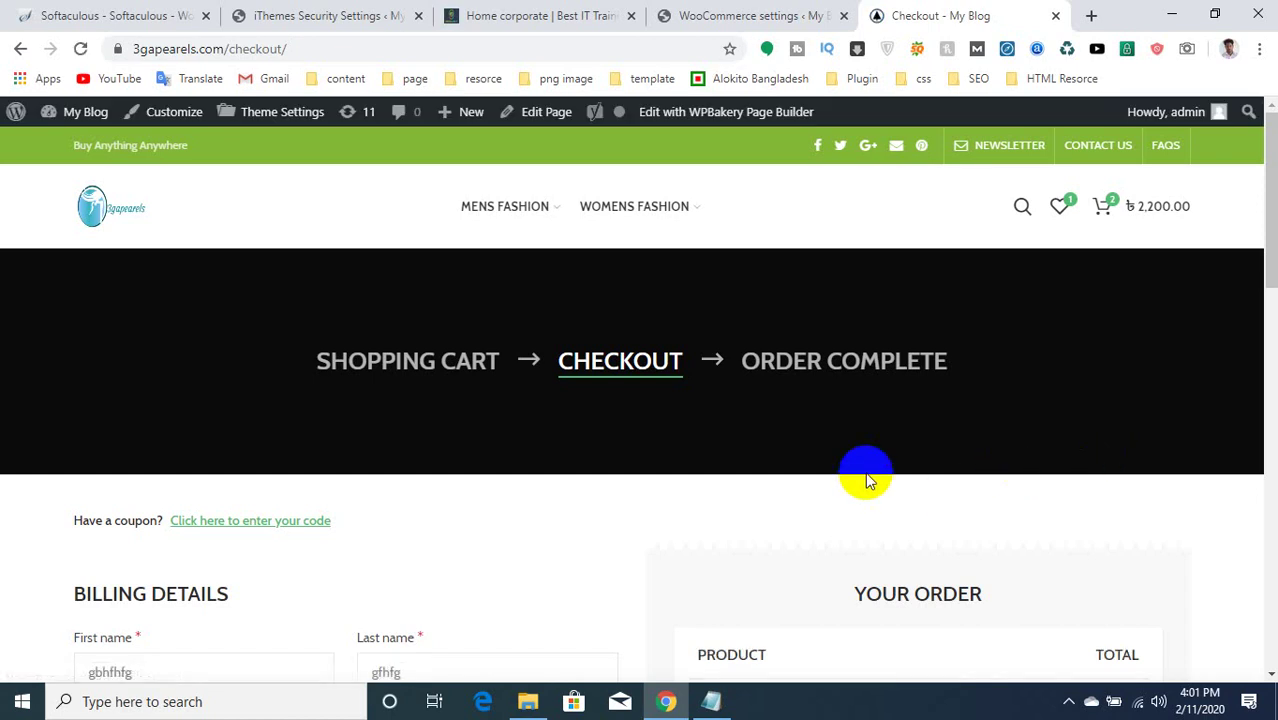
pyautogui.scroll(-3, 371, 451)
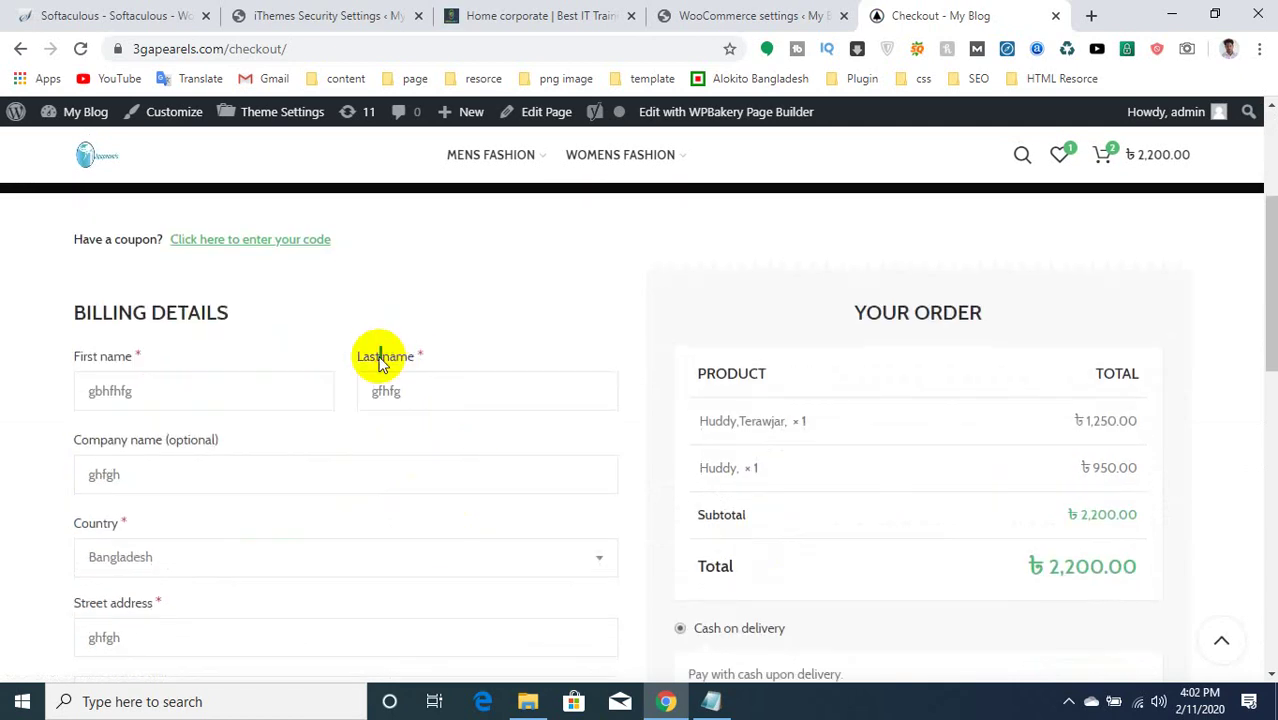
pyautogui.moveTo(379, 360); pyautogui.dragTo(419, 365)
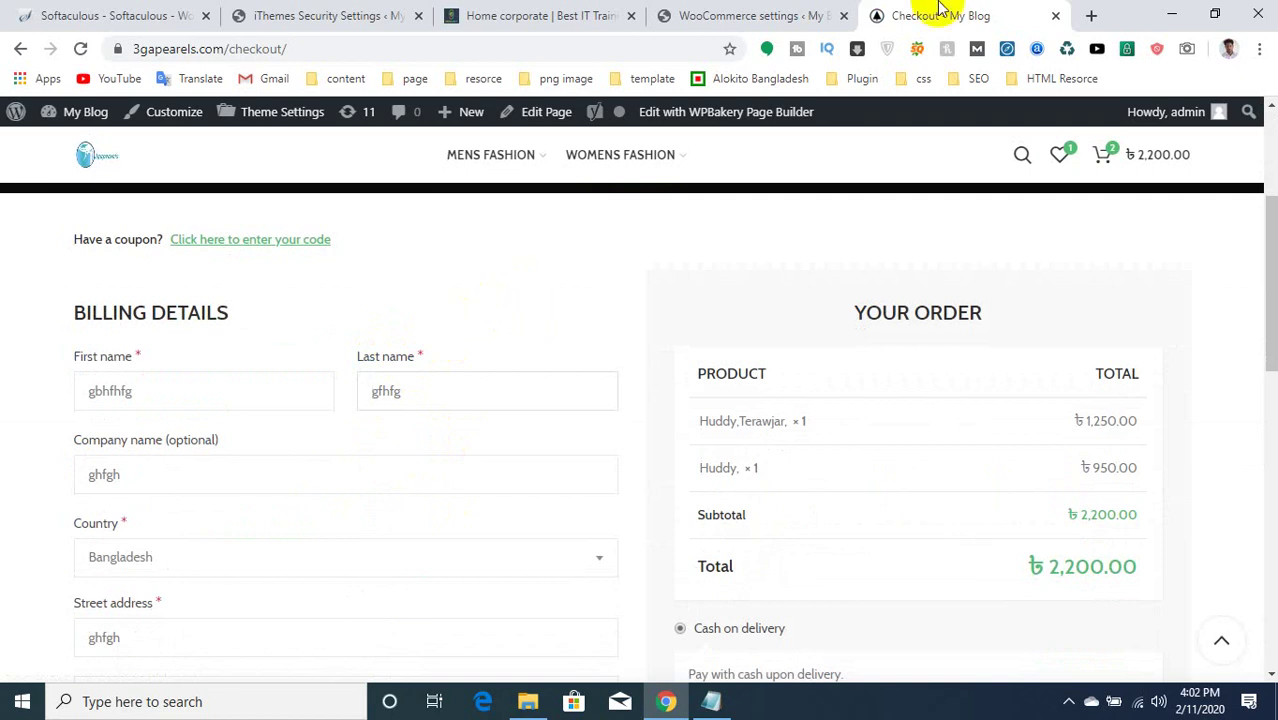
# Minimize the browser and close the plugin list document in Notepad.
pyautogui.click(1172, 14)
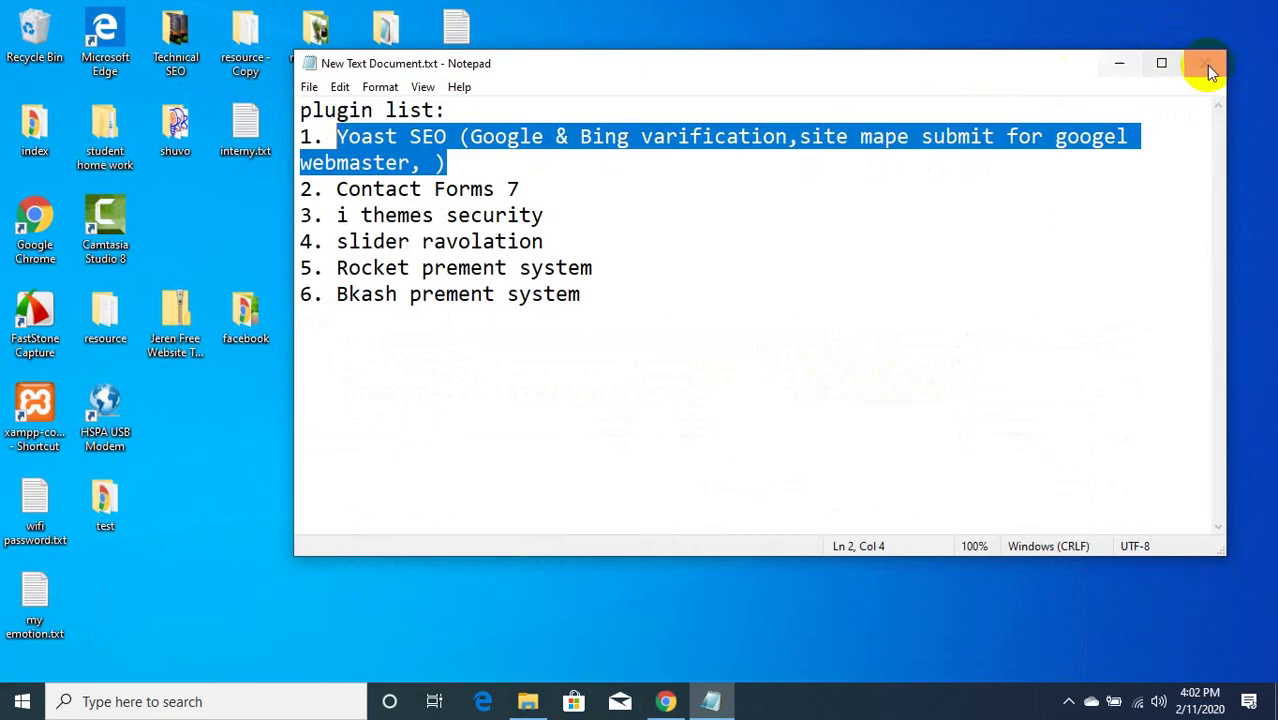
pyautogui.click(1208, 68)
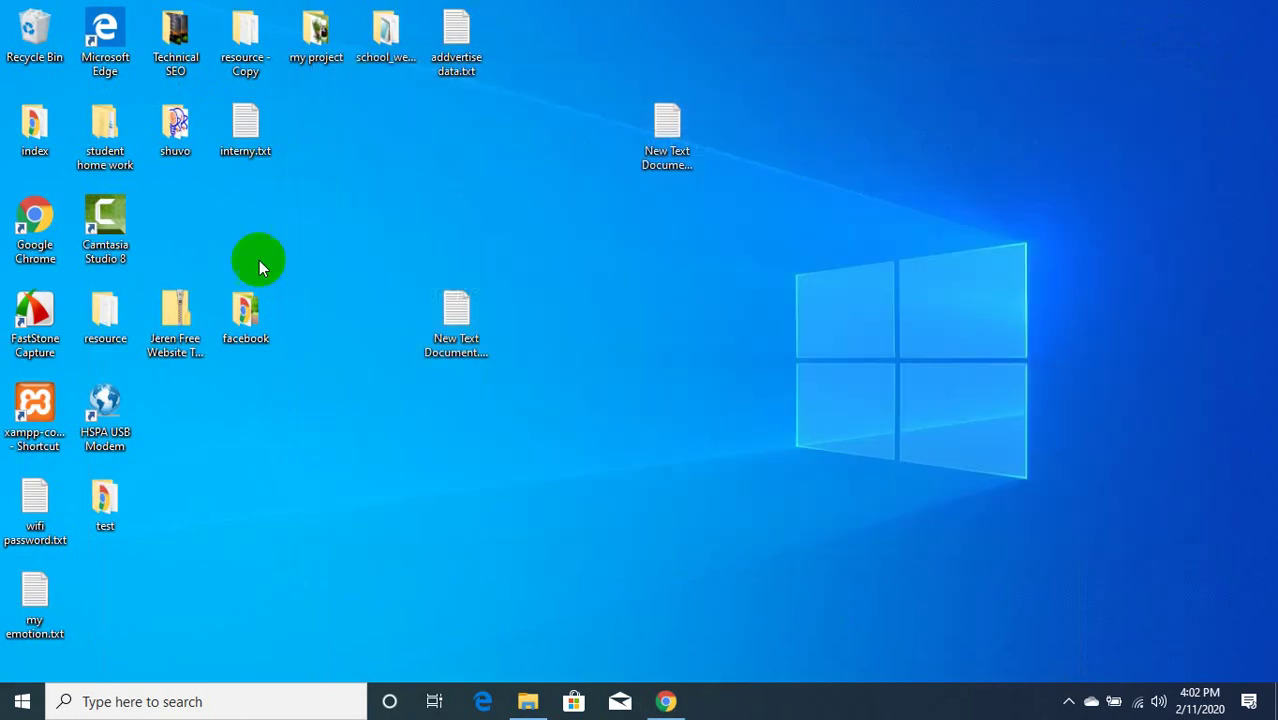
pyautogui.rightClick(243, 128)
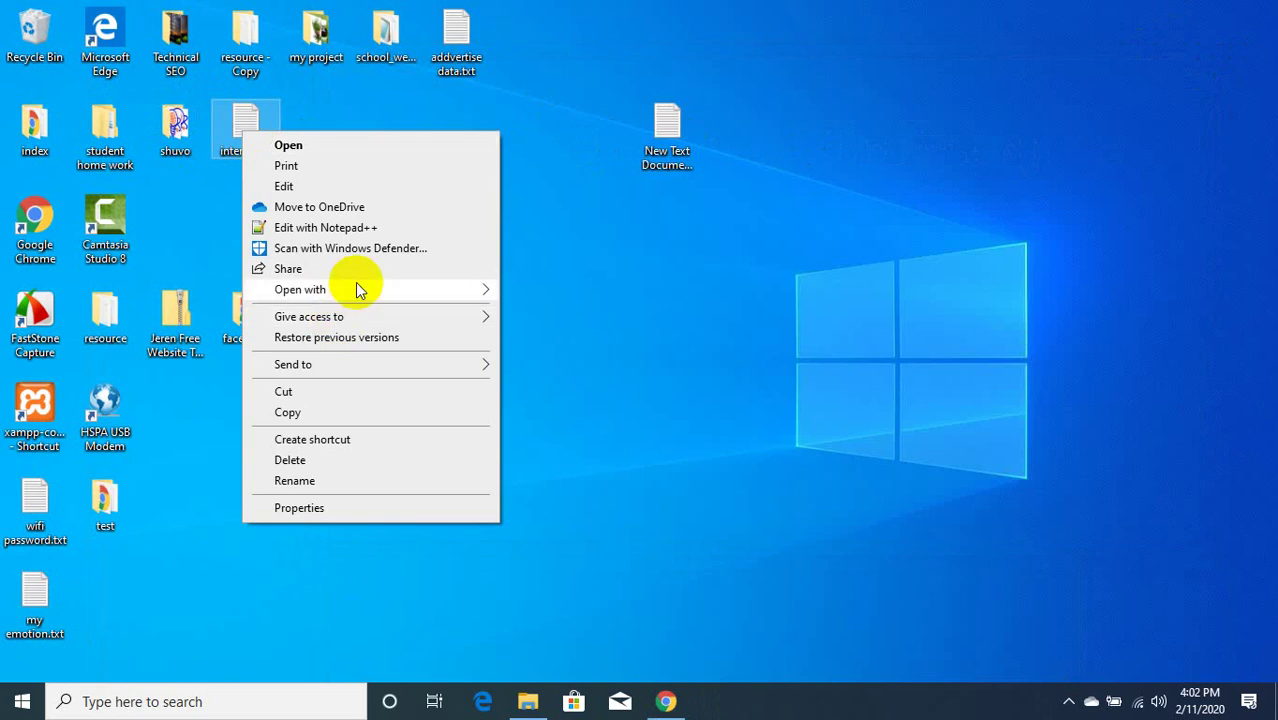
pyautogui.moveTo(355, 282)
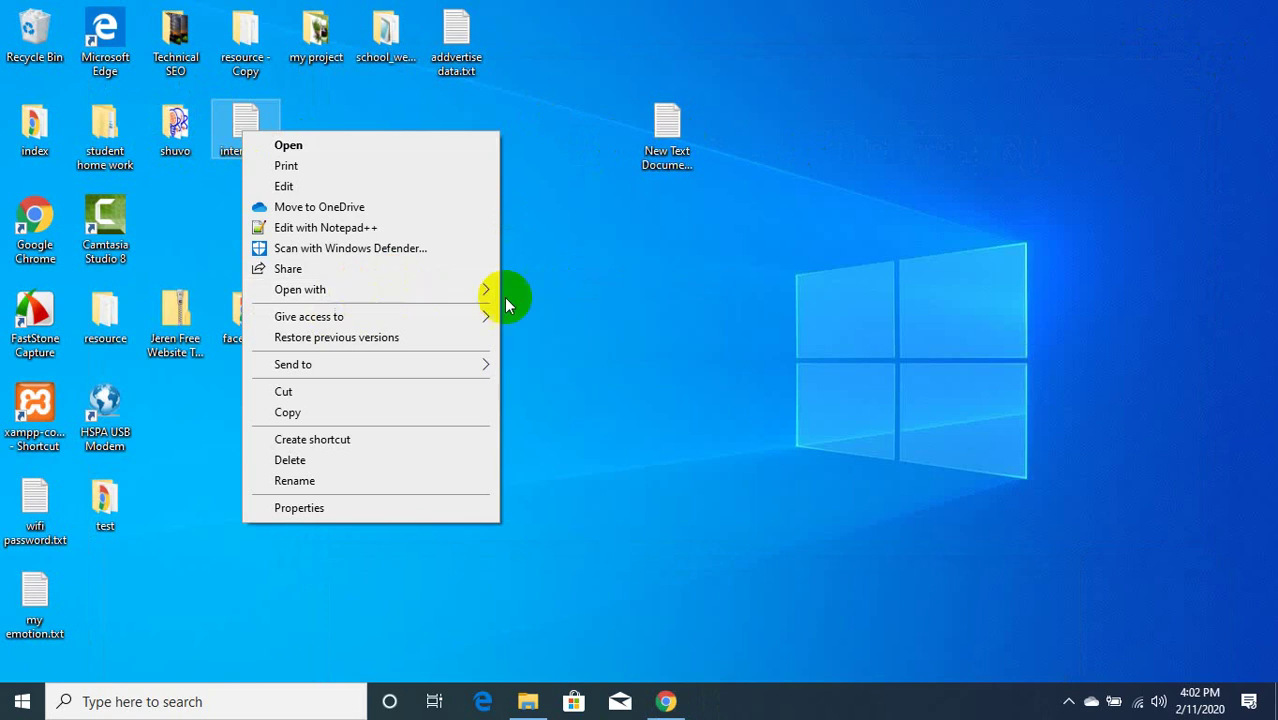
pyautogui.moveTo(487, 289)
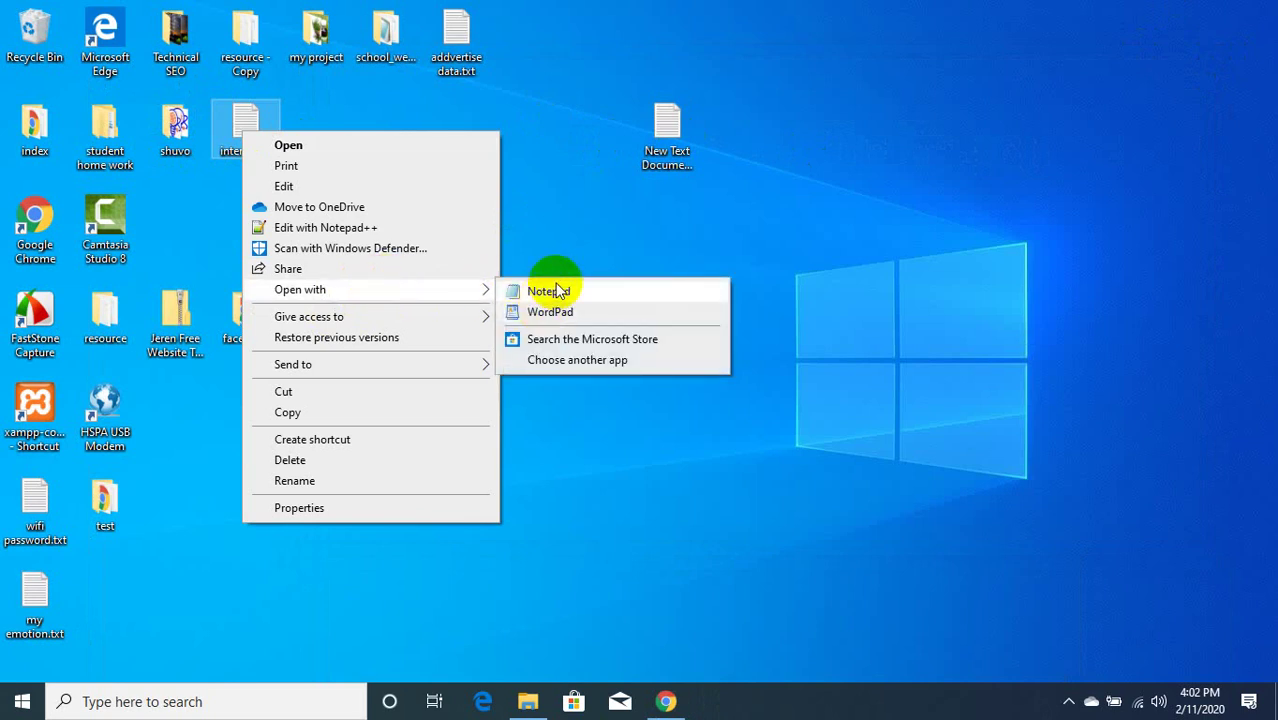
pyautogui.click(549, 163)
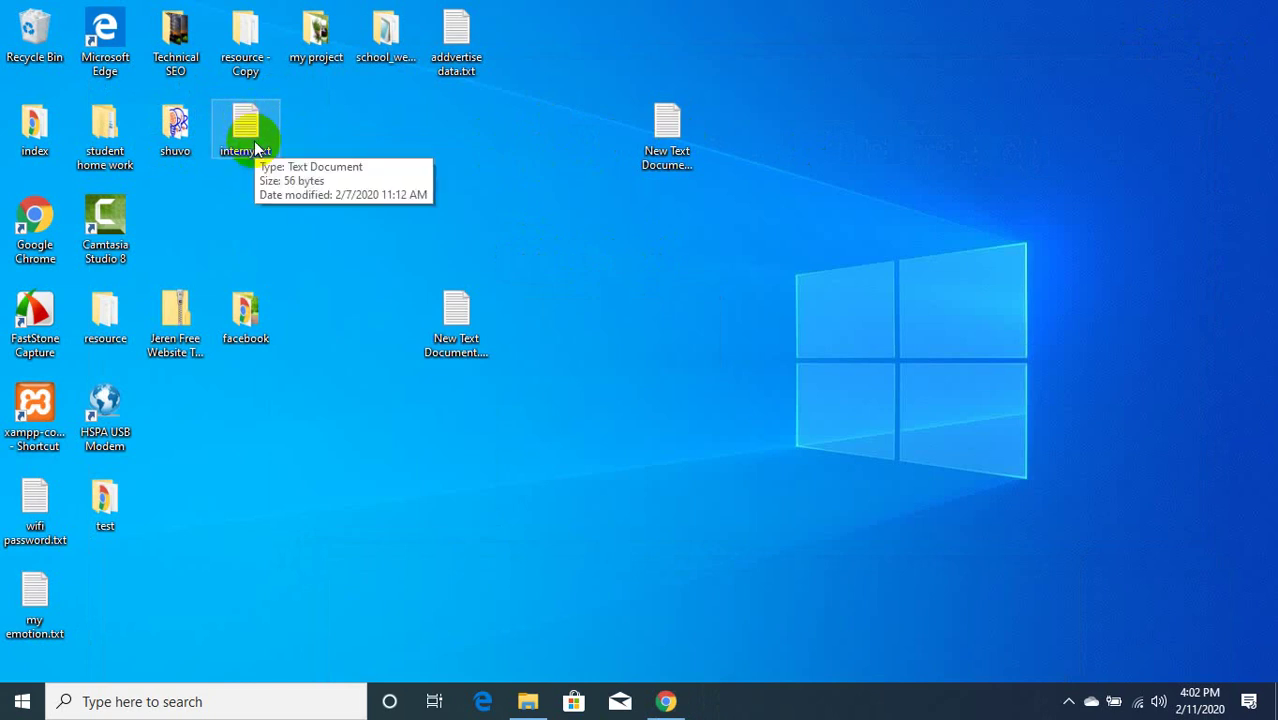
# Make WordPad the default app for .txt files through interny.txt, reopen that file to check it, and close it.
pyautogui.rightClick(253, 123)
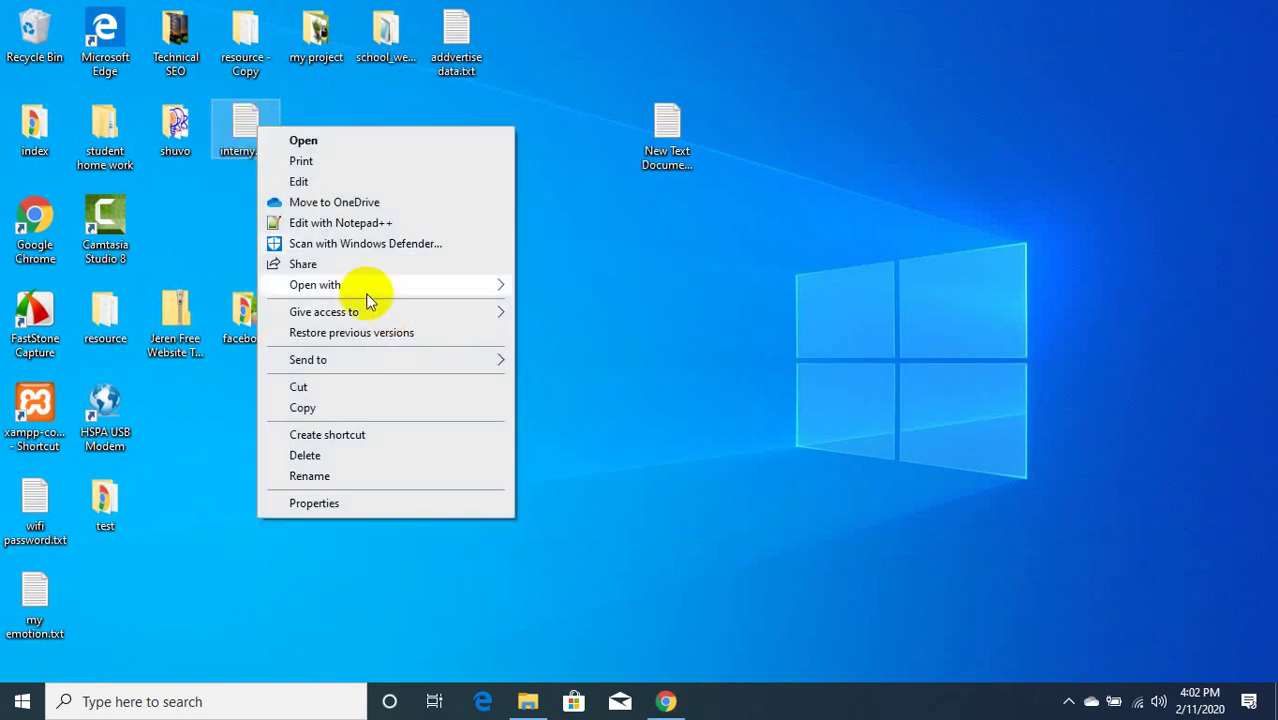
pyautogui.click(566, 358)
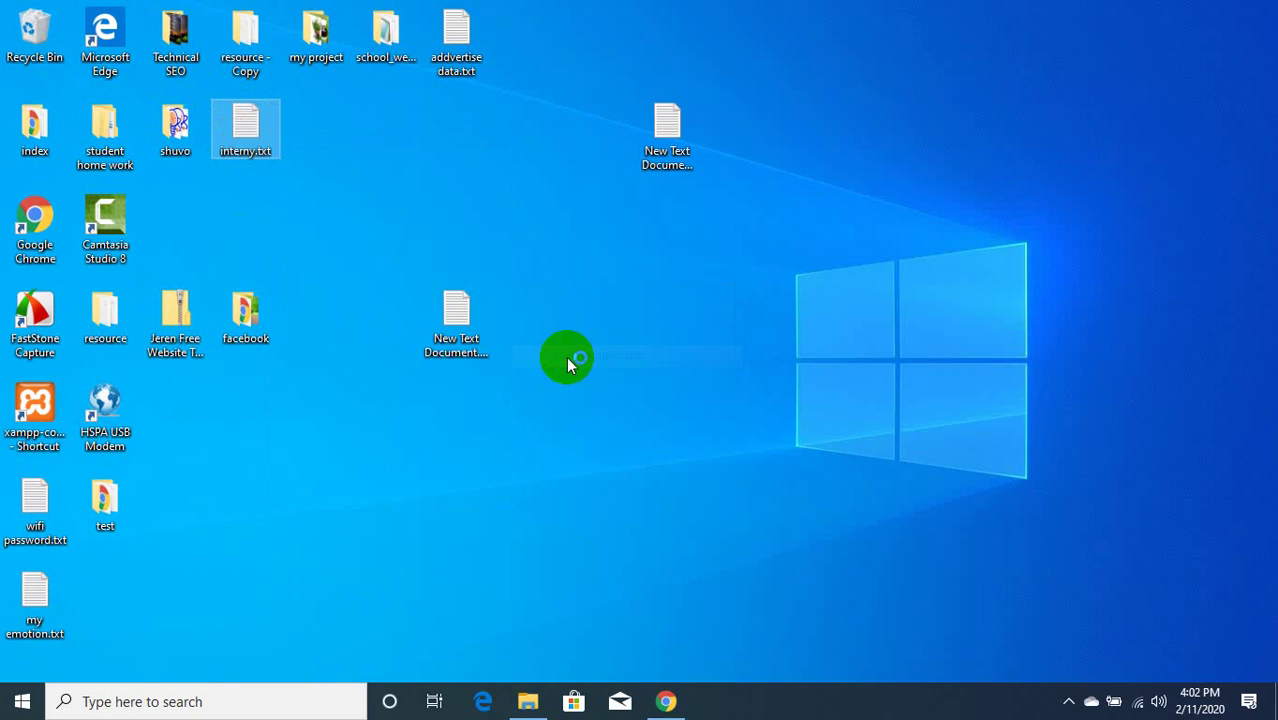
pyautogui.click(527, 375)
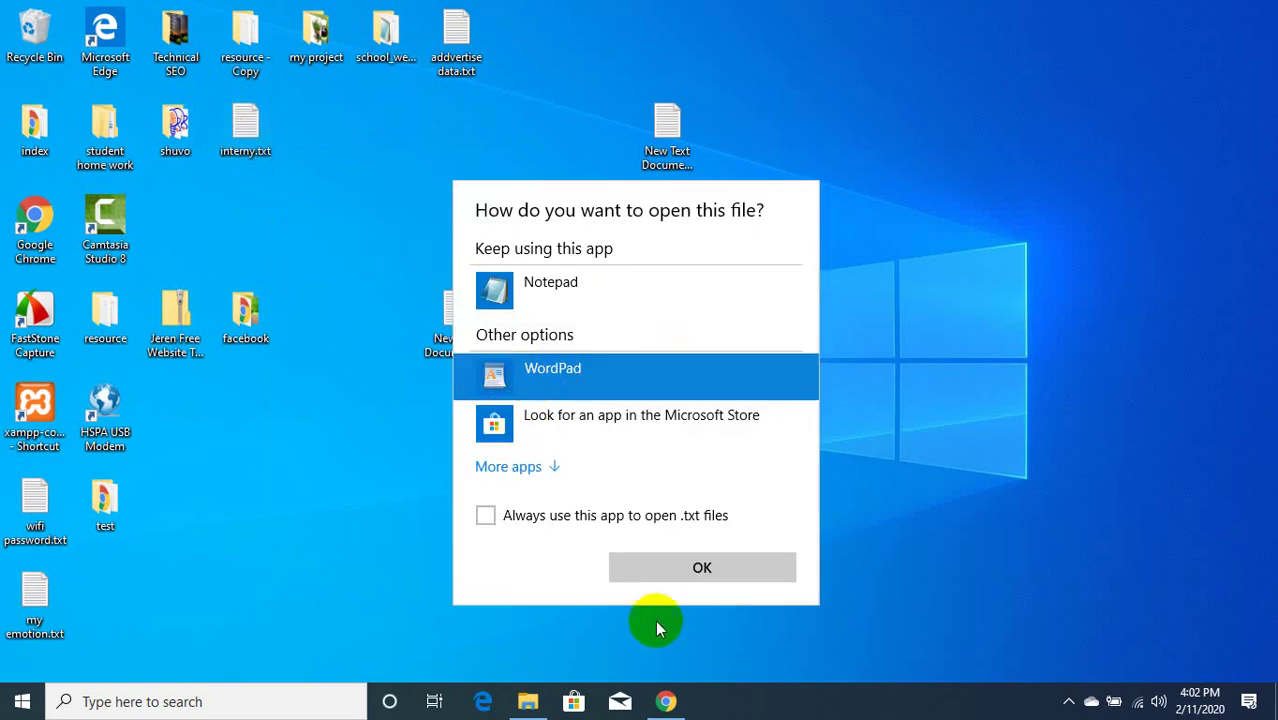
pyautogui.click(548, 530)
pyautogui.click(699, 568)
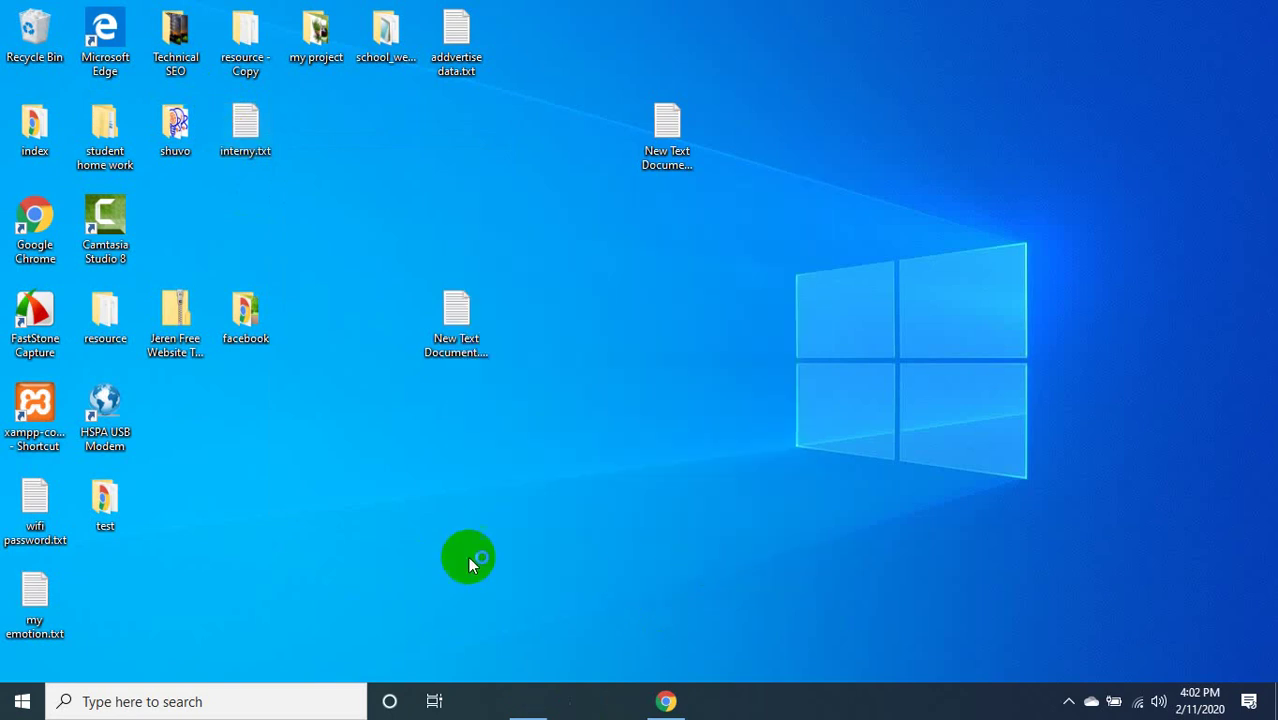
pyautogui.doubleClick(262, 137)
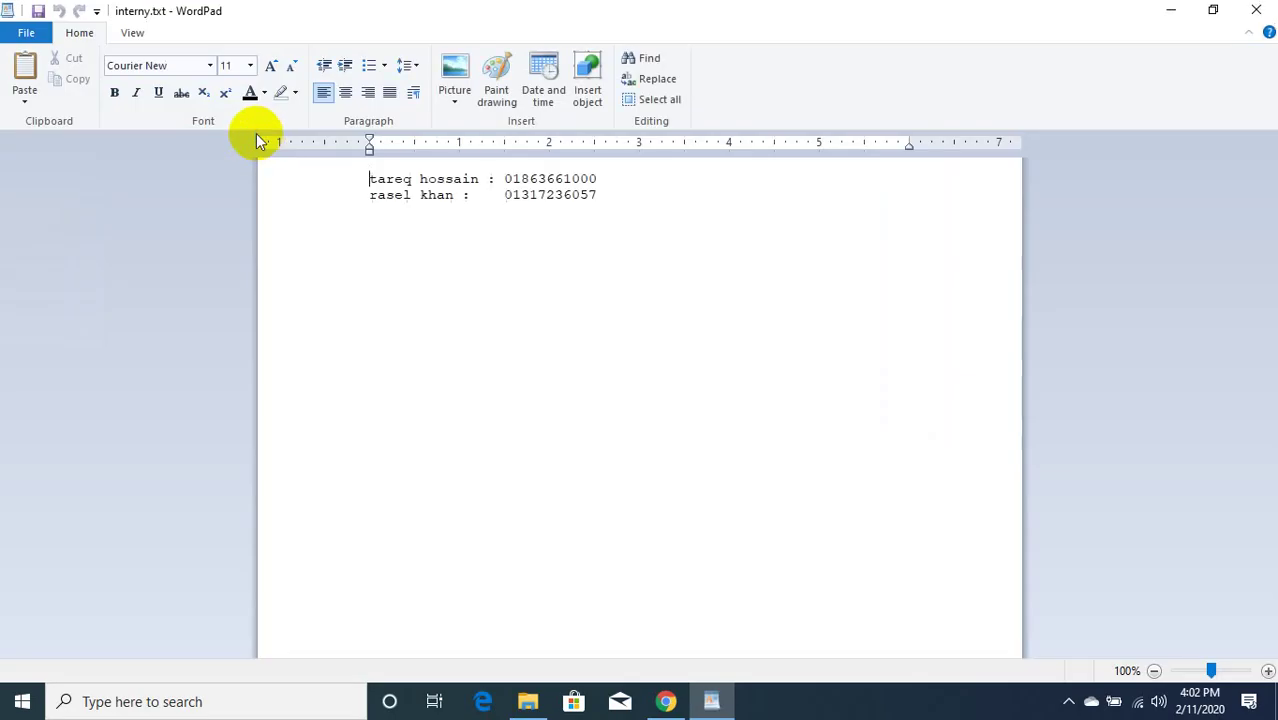
pyautogui.click(1240, 10)
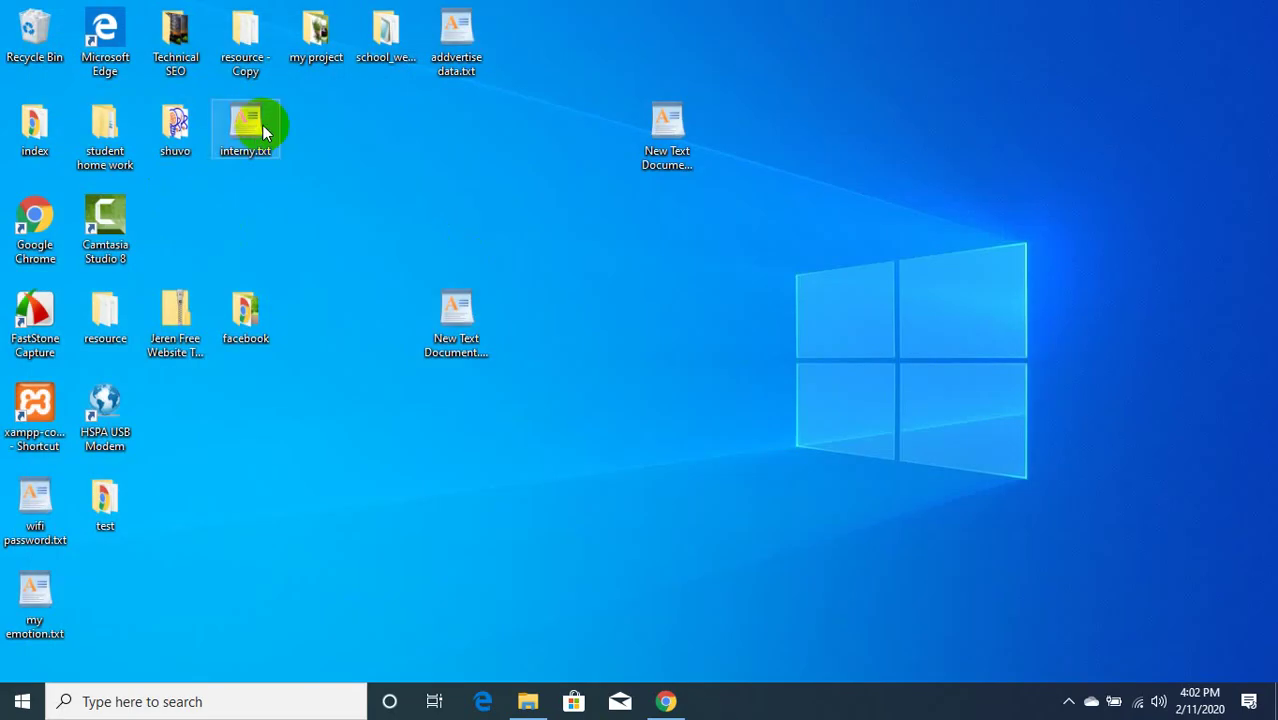
# Make Notepad the default app for .txt files again through interny.txt, and close the opened file.
pyautogui.rightClick(249, 128)
pyautogui.moveTo(334, 281)
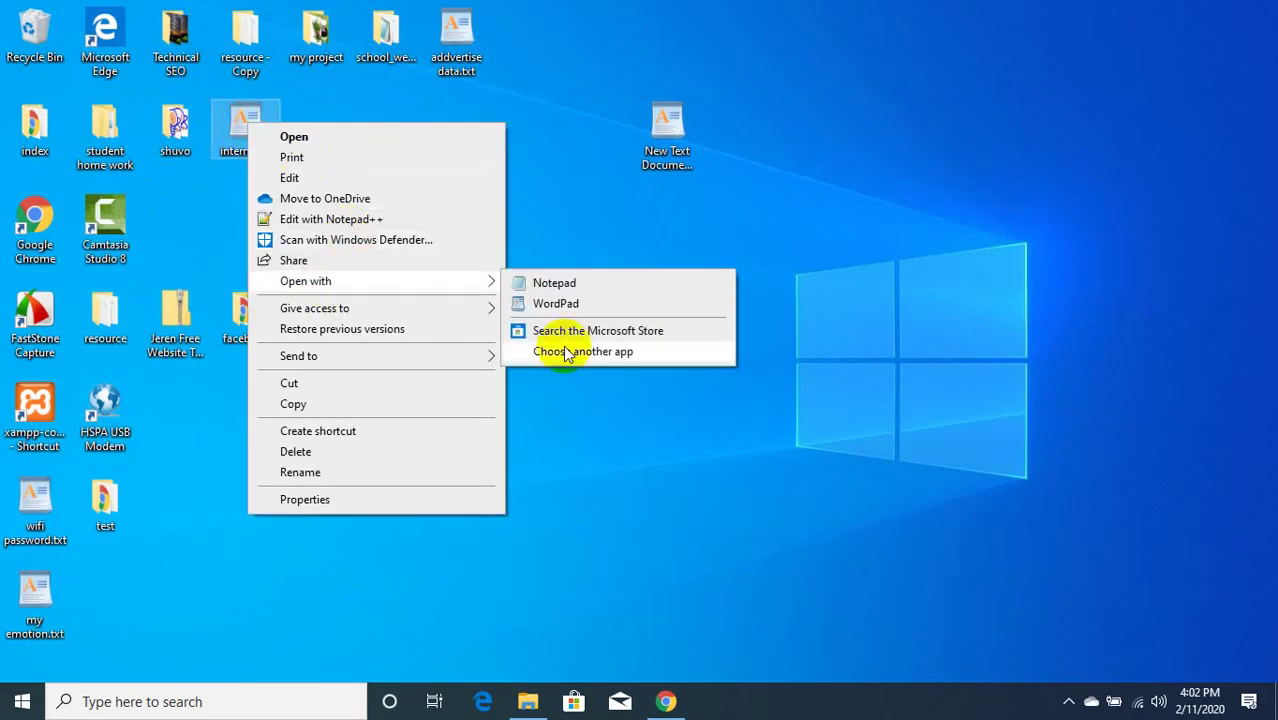
pyautogui.click(566, 352)
pyautogui.click(502, 372)
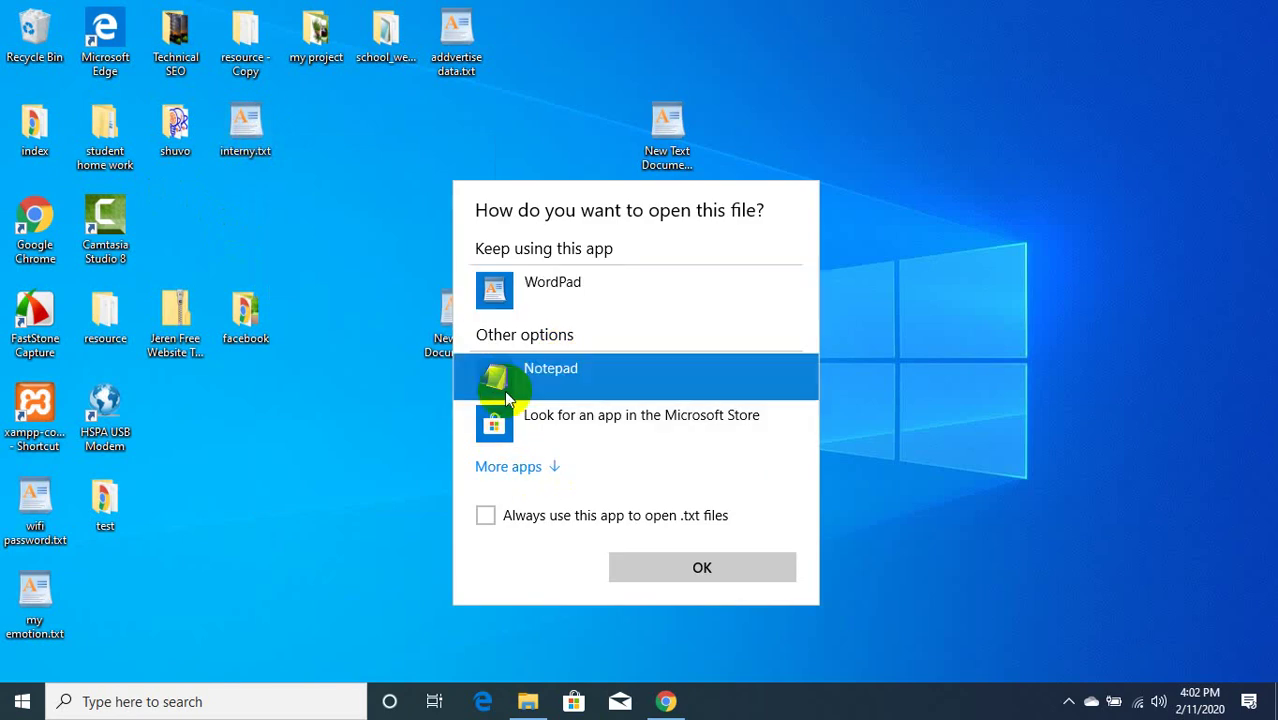
pyautogui.click(521, 512)
pyautogui.click(704, 565)
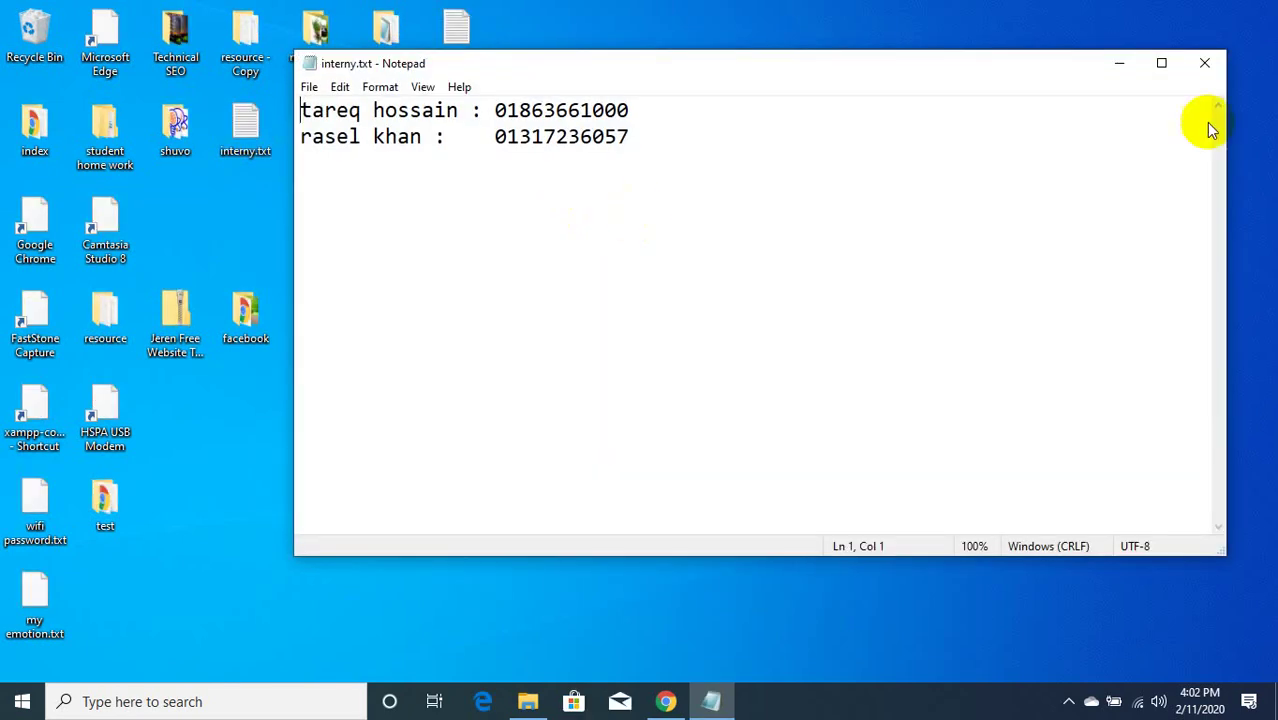
pyautogui.click(1204, 63)
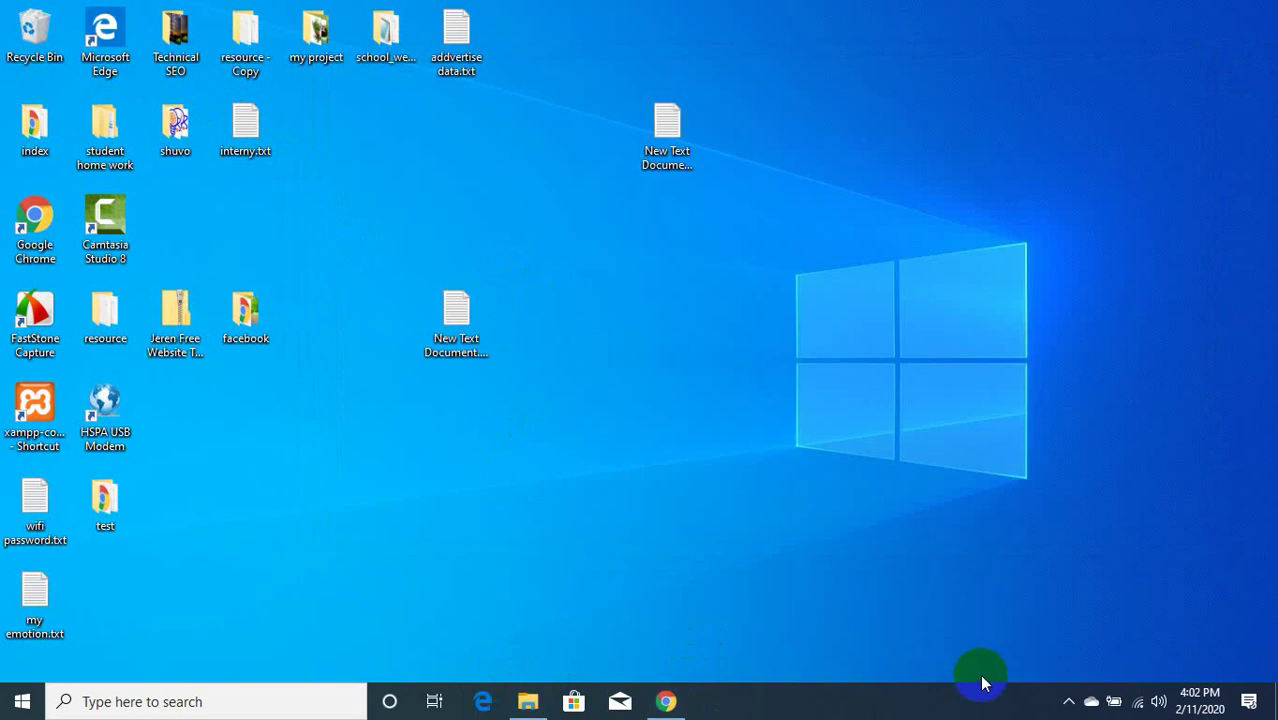
# Switch back to the shop's checkout page in Chrome.
pyautogui.click(666, 702)
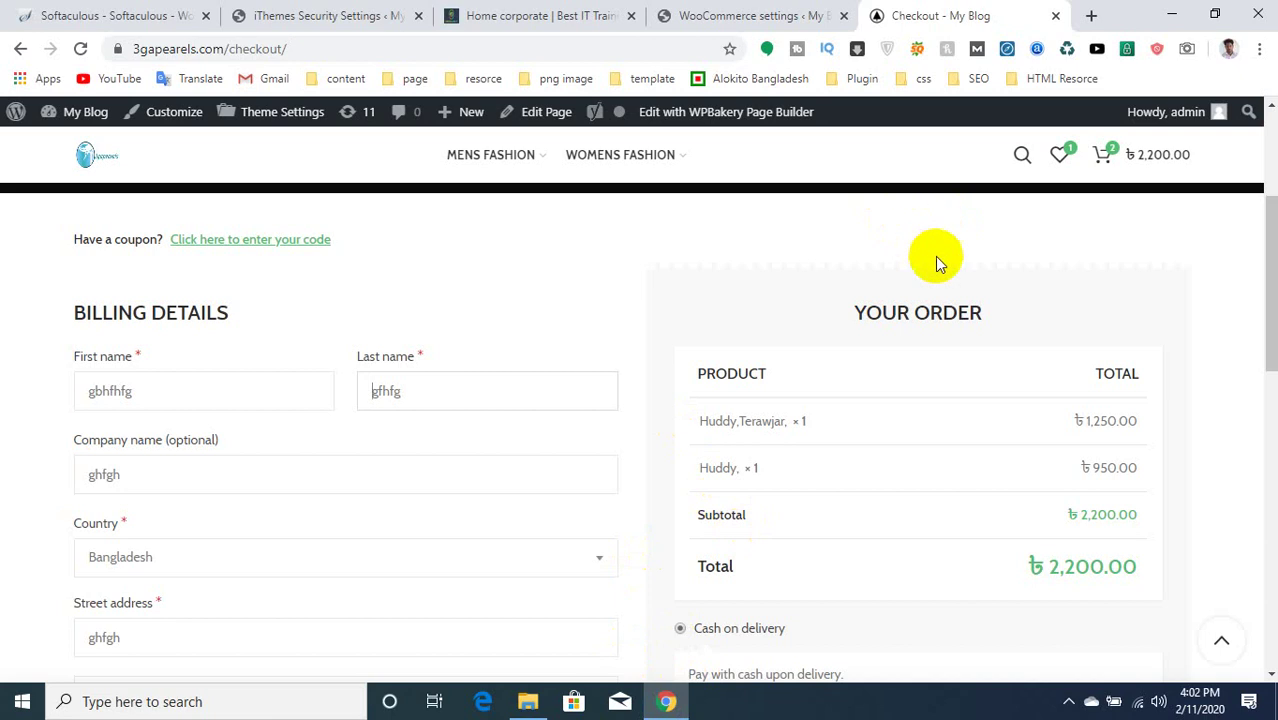
# Close the checkout, WooCommerce settings and Home corporate pages, and close the whole Chrome window with its remaining pages.
pyautogui.click(1057, 20)
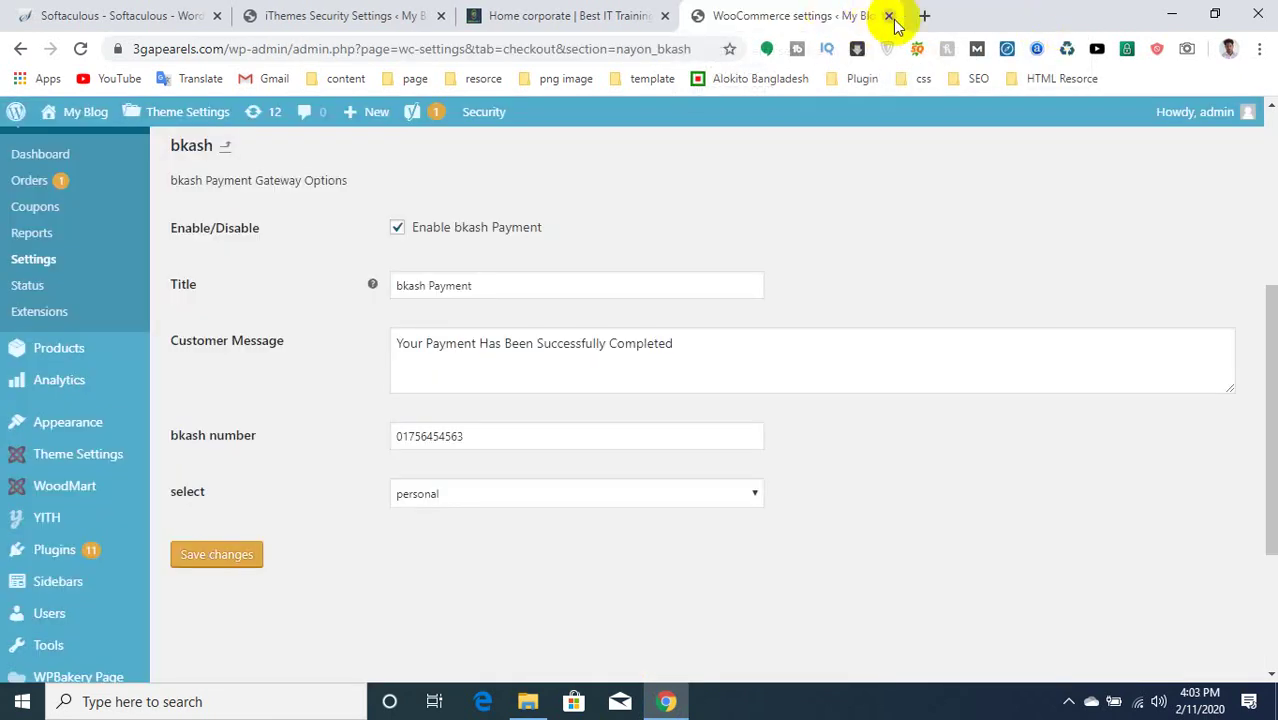
pyautogui.click(892, 17)
pyautogui.click(666, 17)
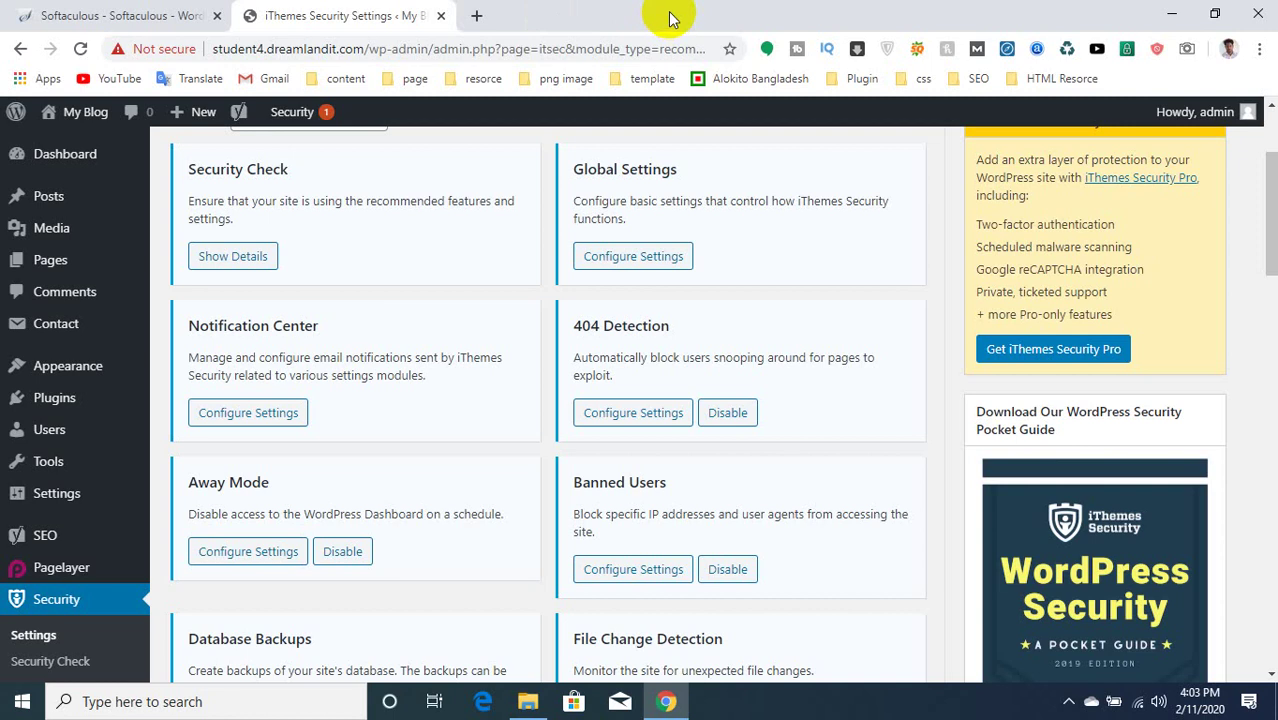
pyautogui.click(1258, 14)
pyautogui.rightClick(533, 192)
pyautogui.click(546, 236)
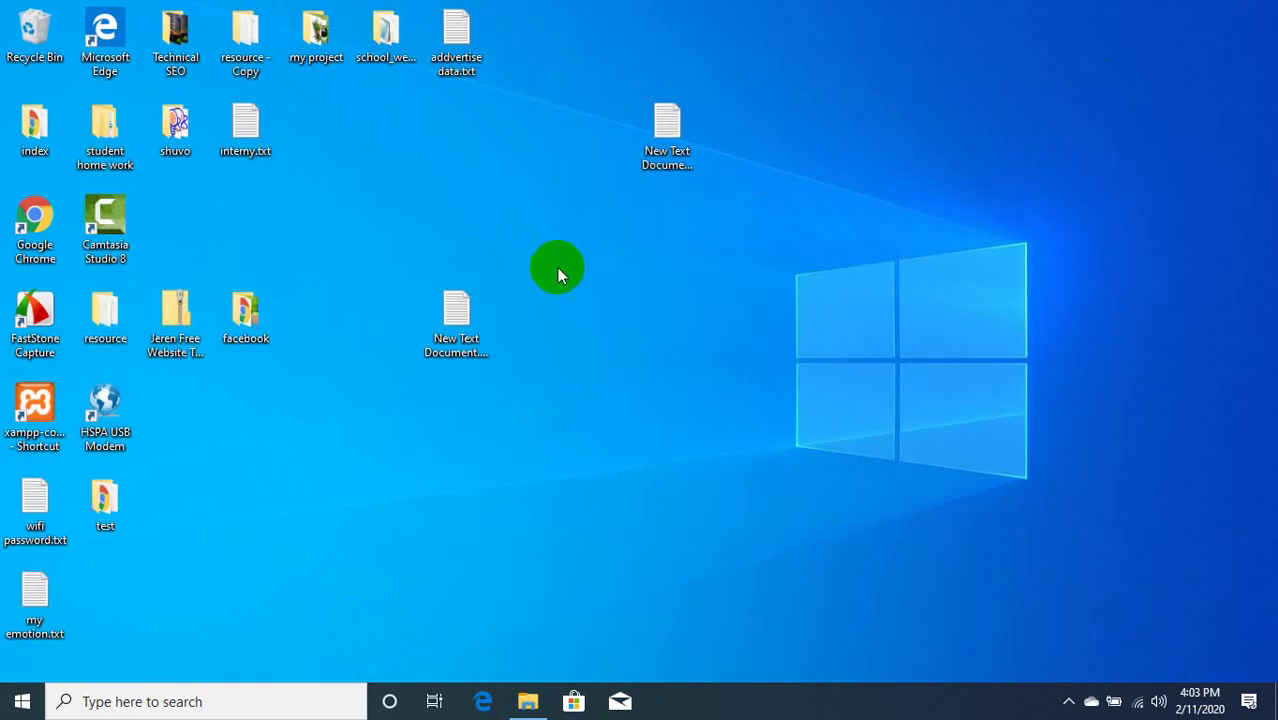
pyautogui.click(1068, 701)
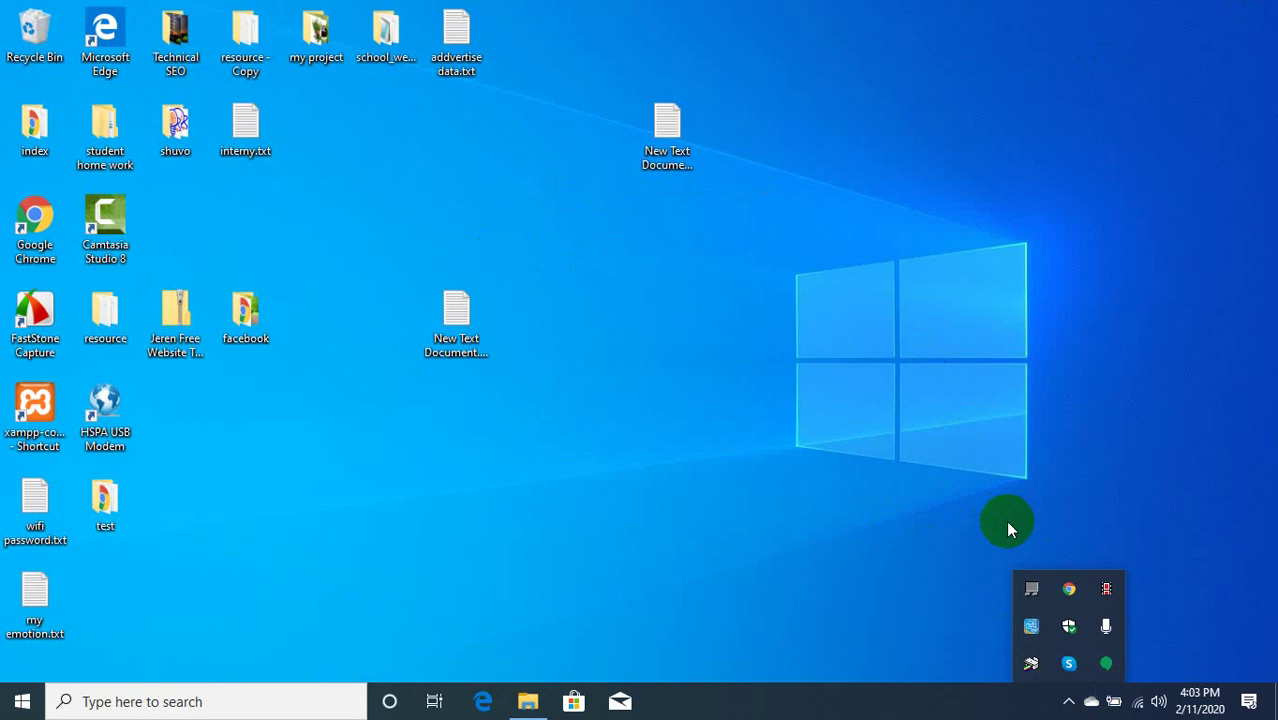
pyautogui.click(1131, 455)
pyautogui.rightClick(1012, 352)
pyautogui.click(1047, 408)
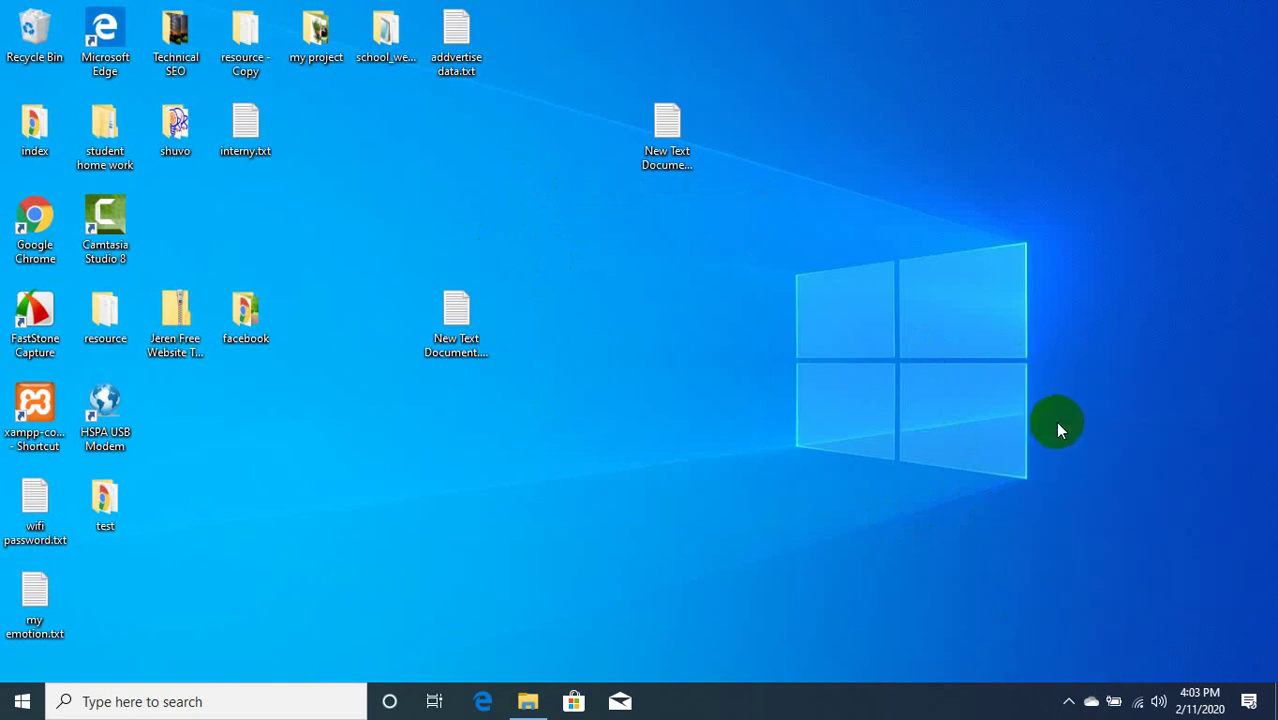
pyautogui.rightClick(834, 353)
pyautogui.click(862, 408)
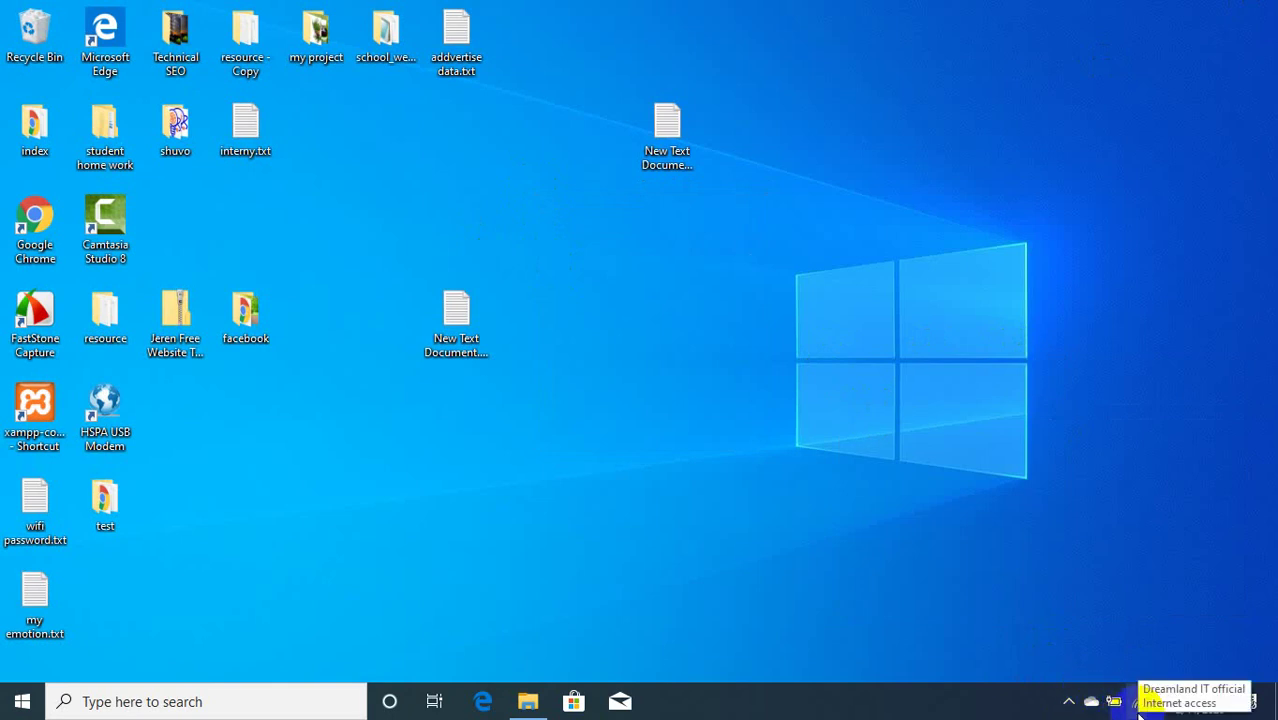
pyautogui.click(1138, 703)
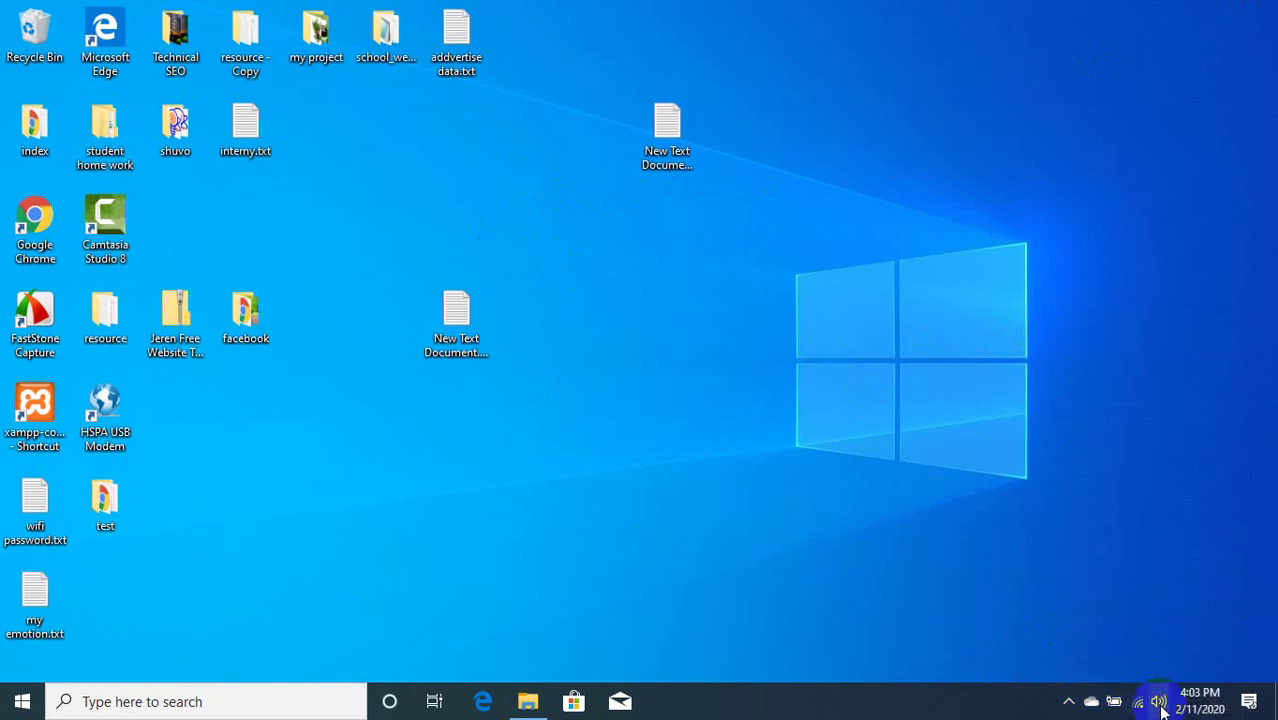
pyautogui.click(1069, 703)
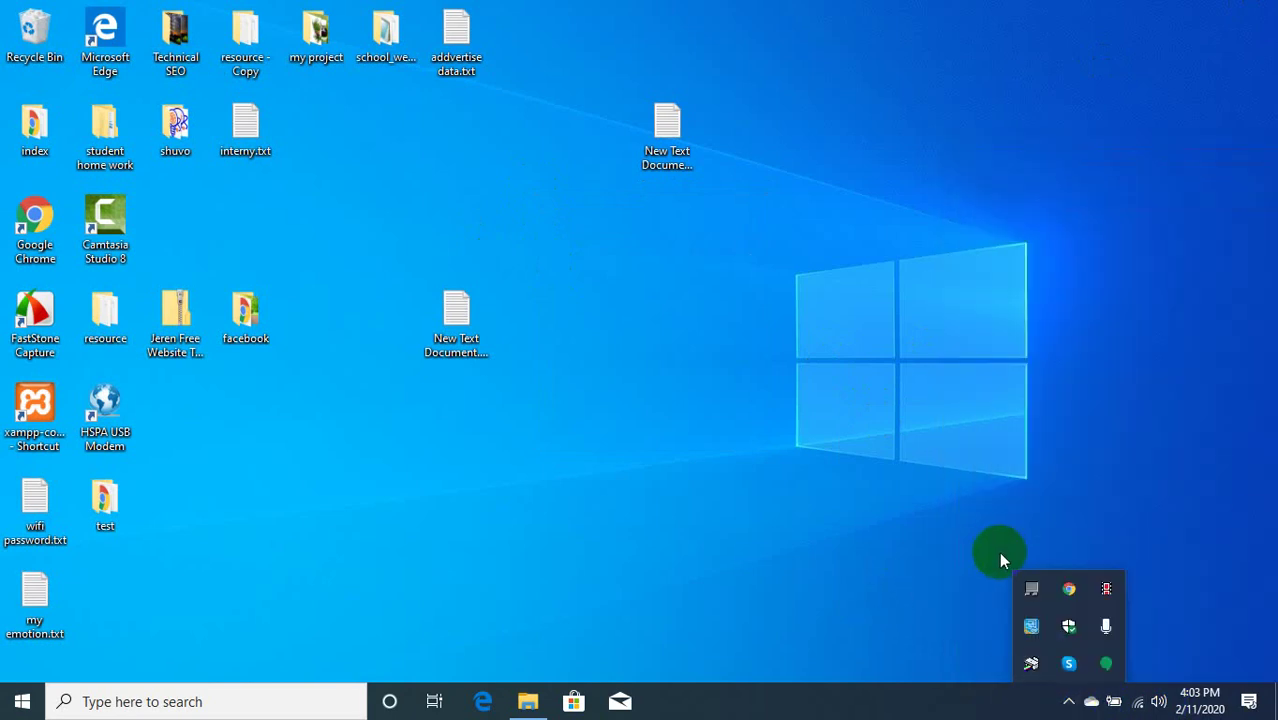